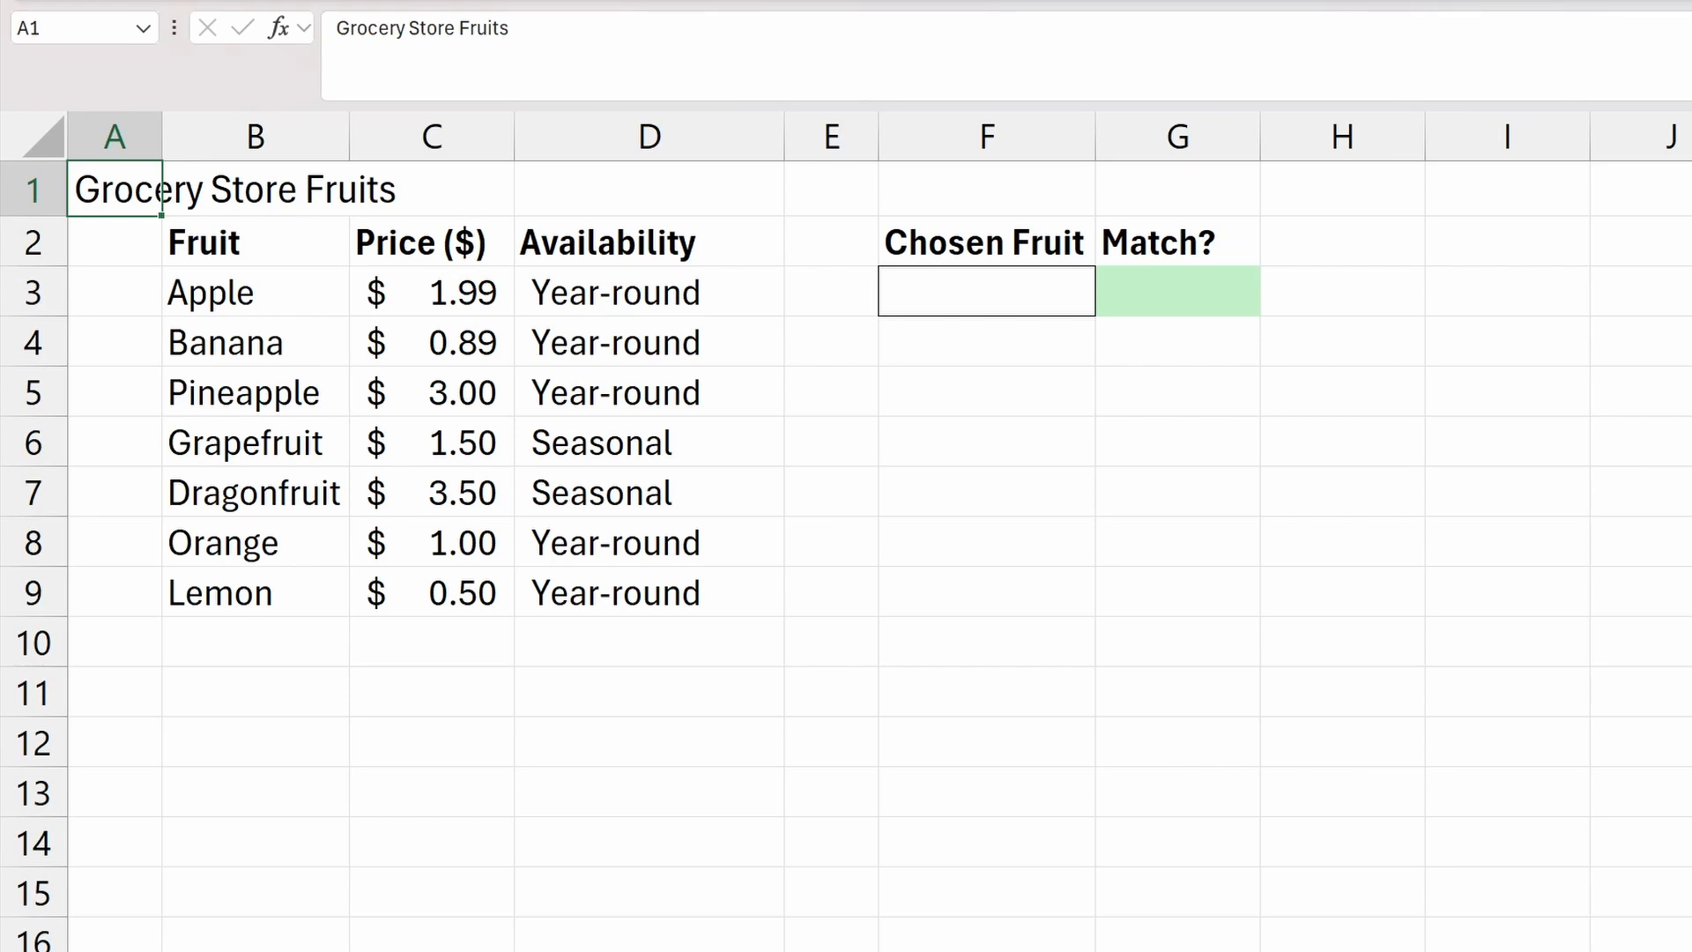
Enter Apple as the chosen fruit in cell F3.
left_click(1053, 296)
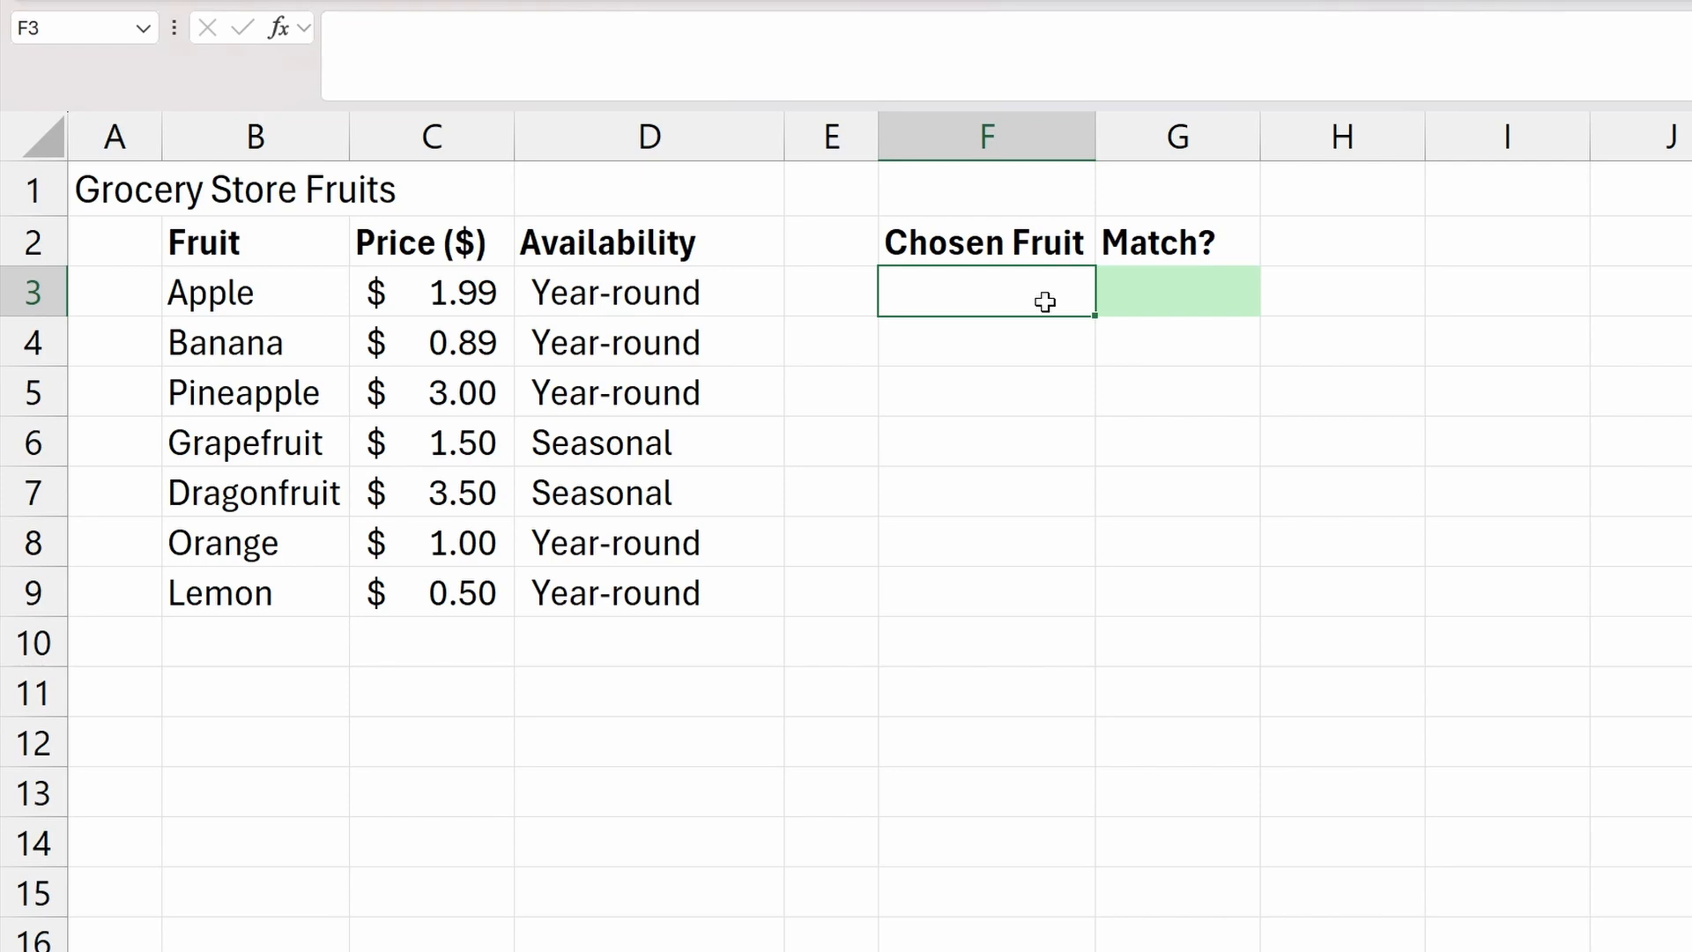
type("Apple")
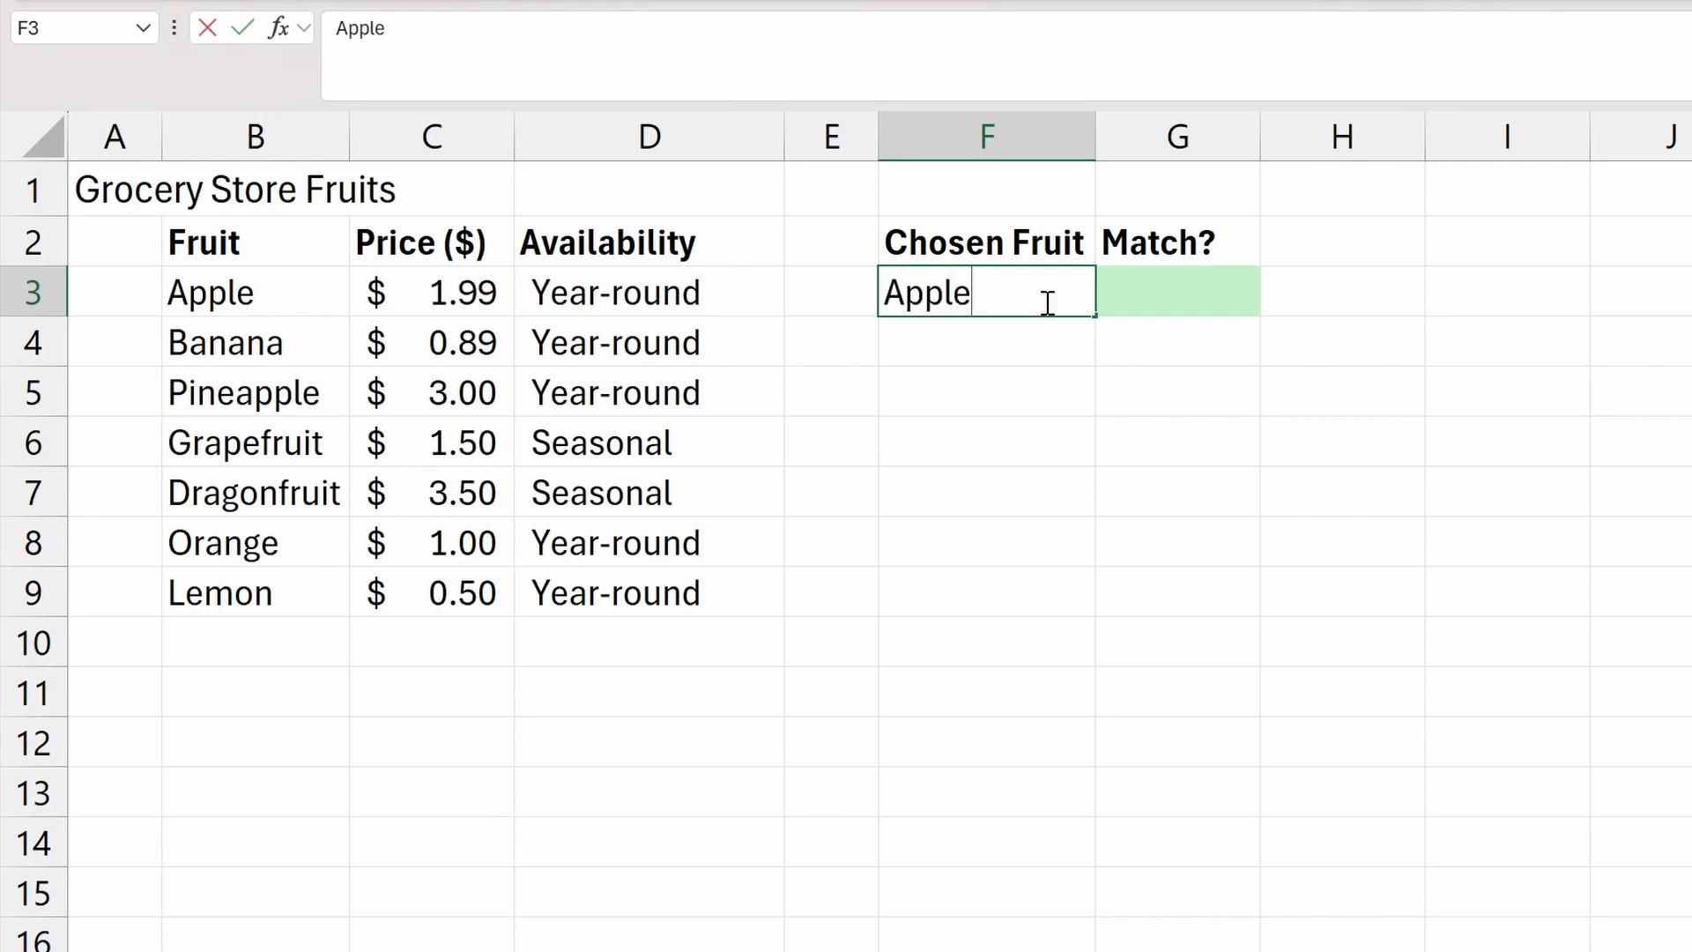
key("Return")
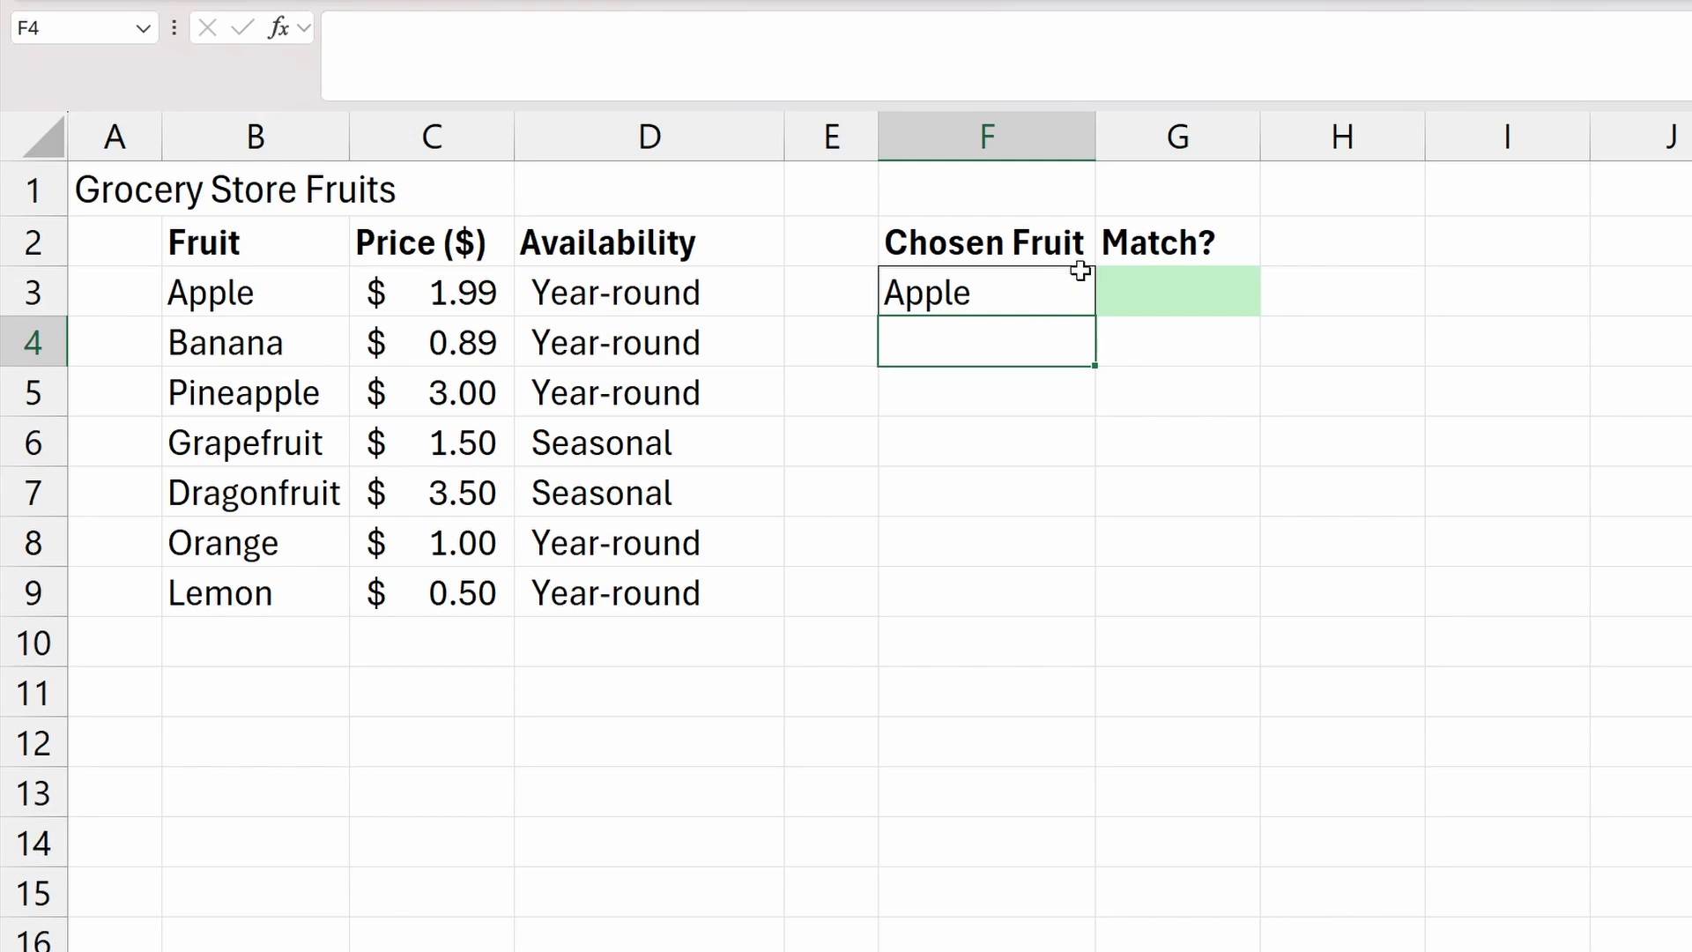
Enter the formula =MATCH(F3,B3:B9,0) in cell G3 to look up the chosen fruit in the fruit list by exact match.
left_click(1175, 286)
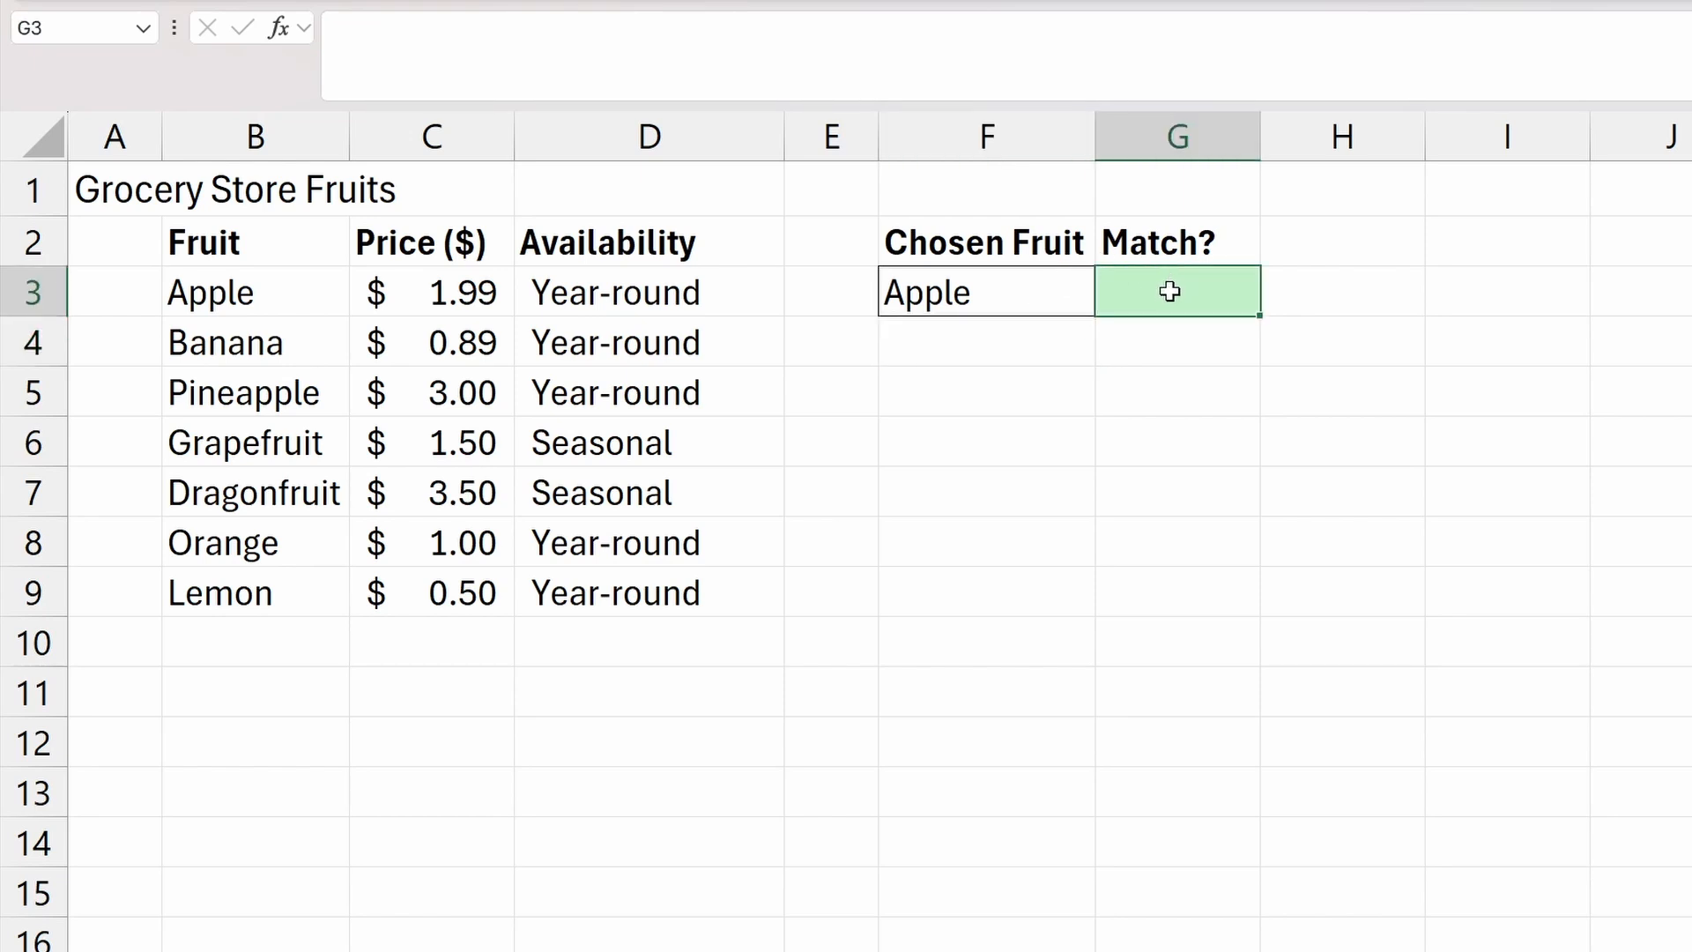
double_click(1196, 299)
type("=")
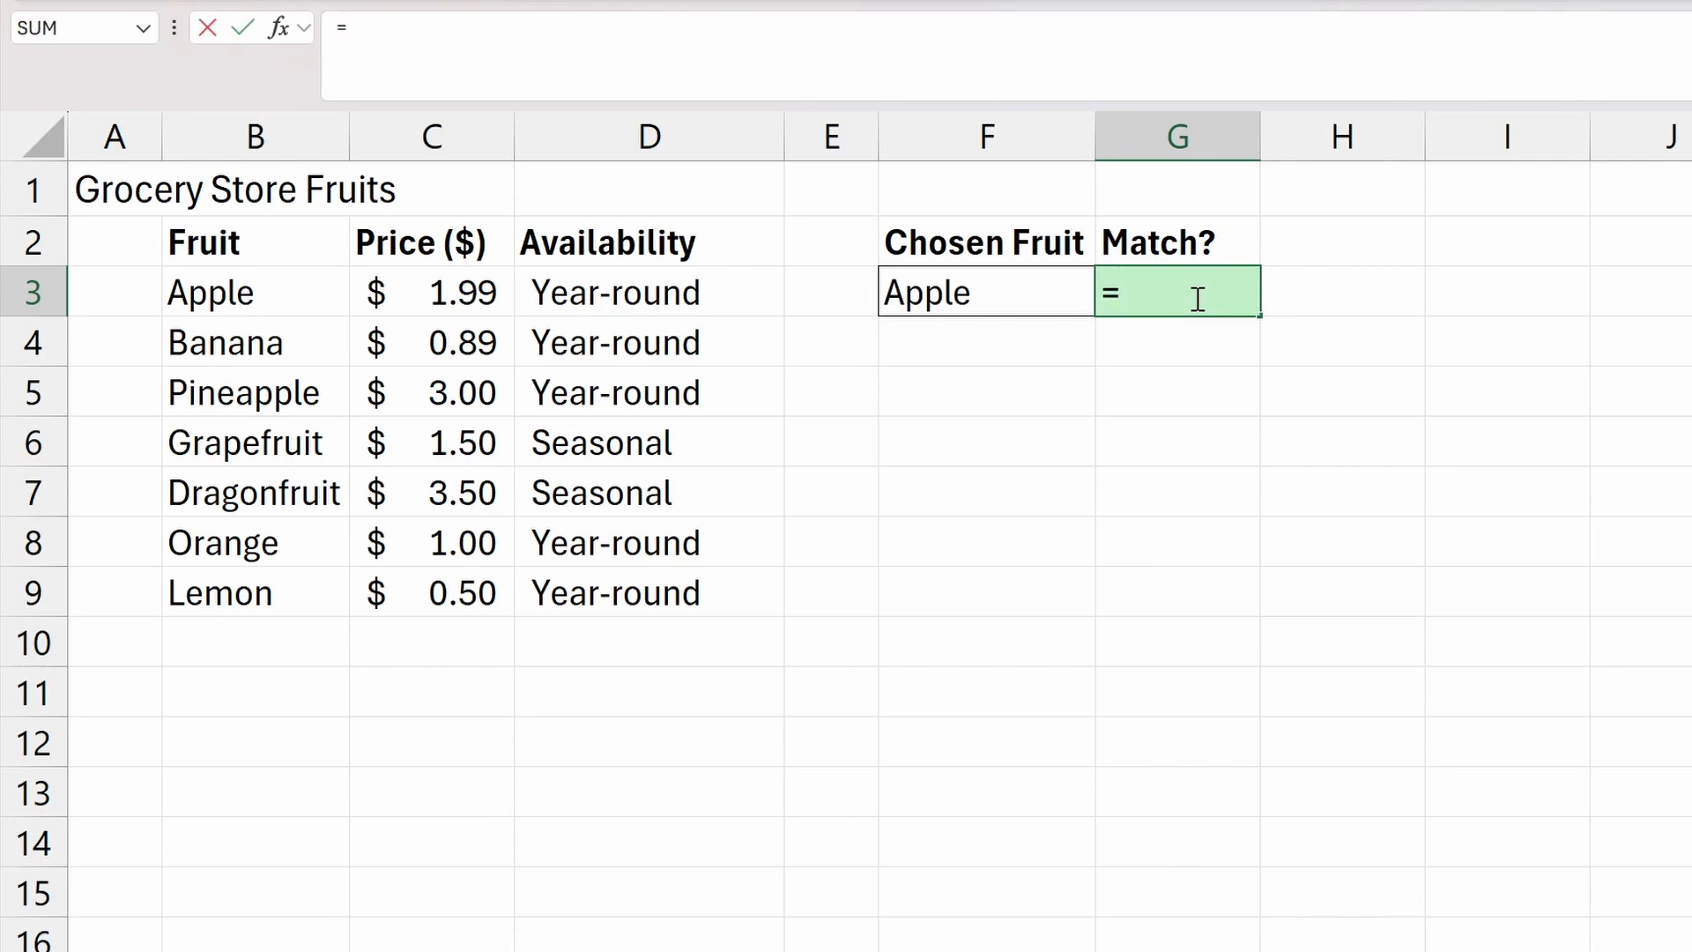
type("match")
key("Tab")
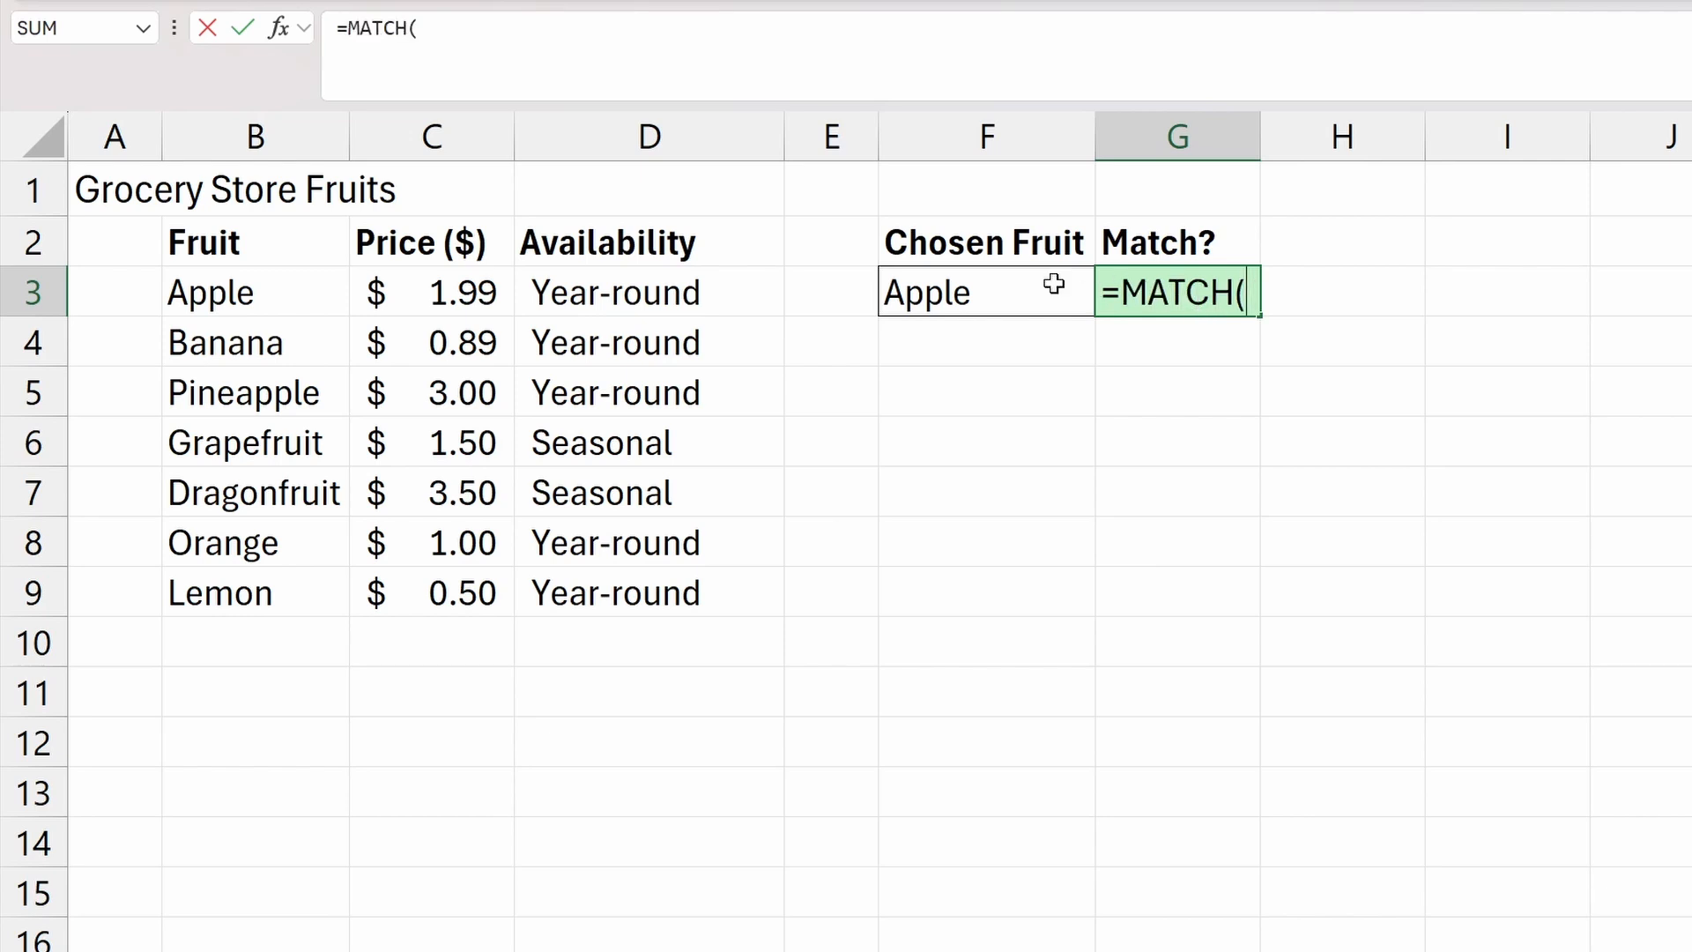
left_click(1013, 284)
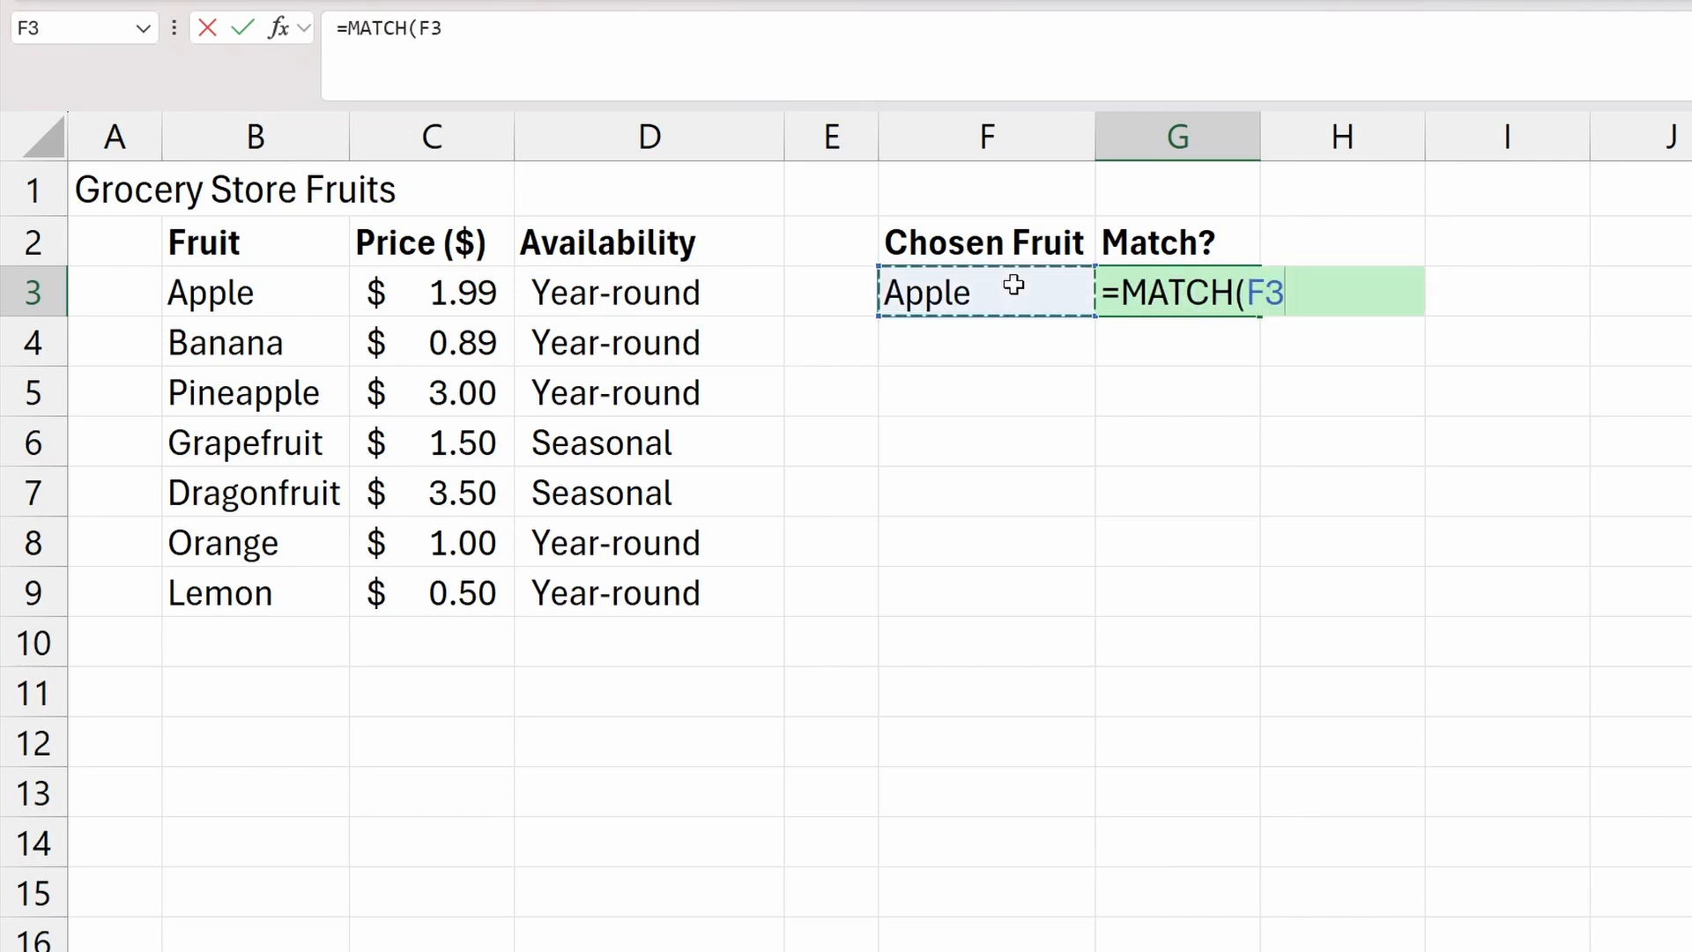
type(",")
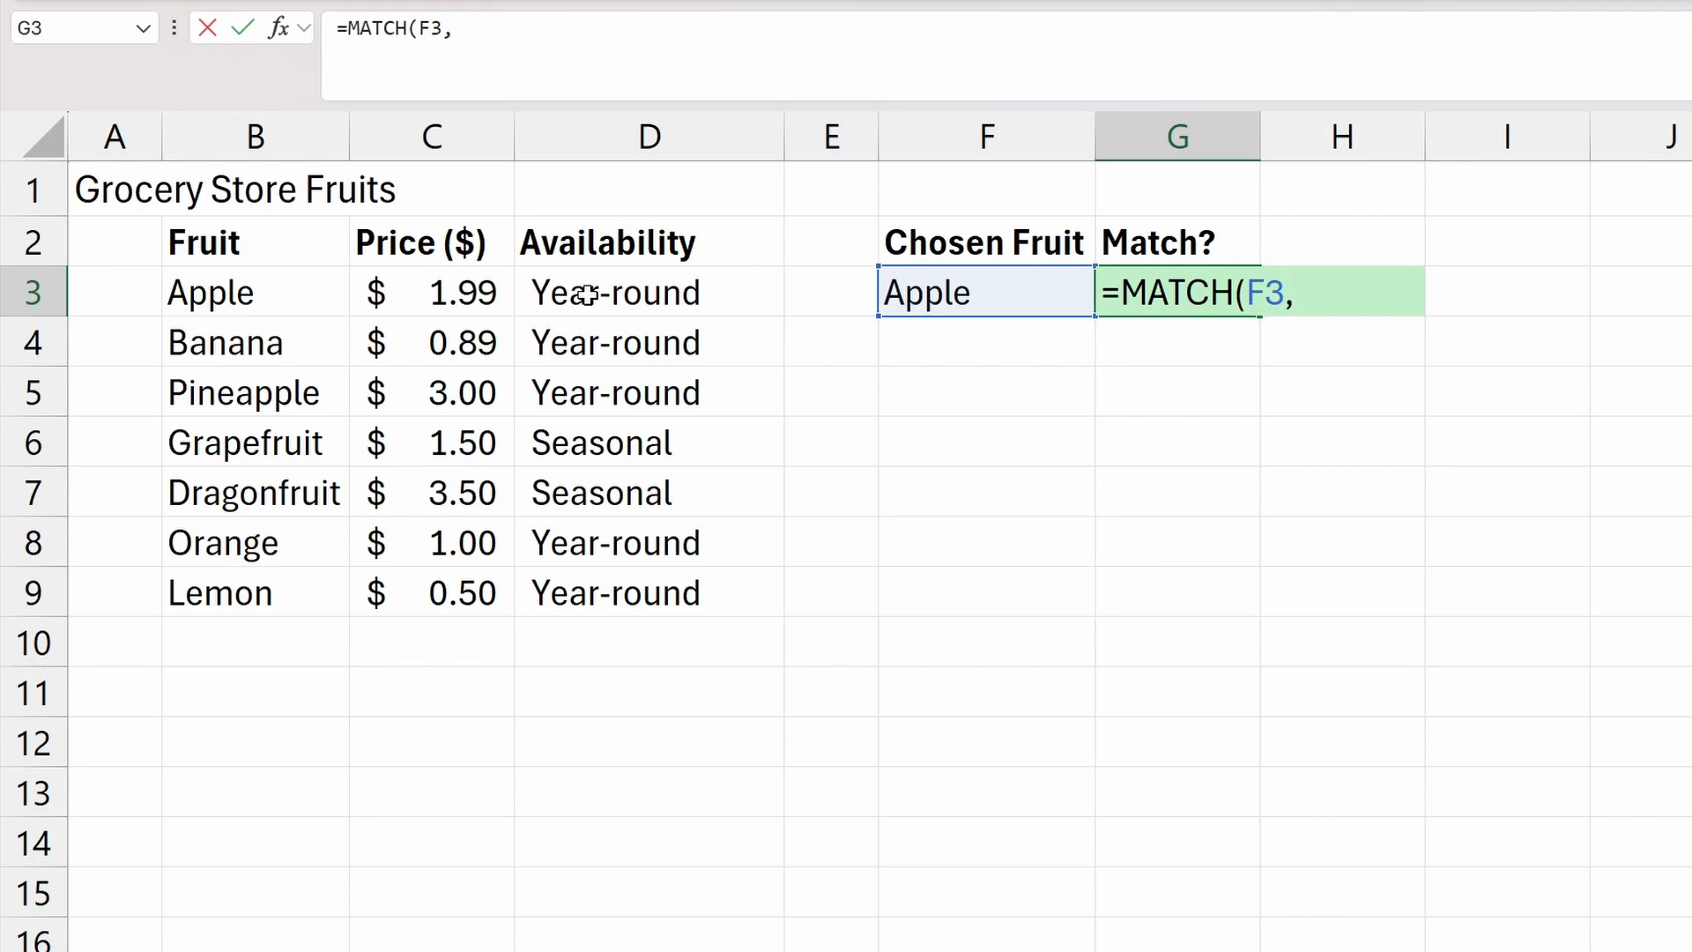
left_click_drag(257, 292, 256, 590)
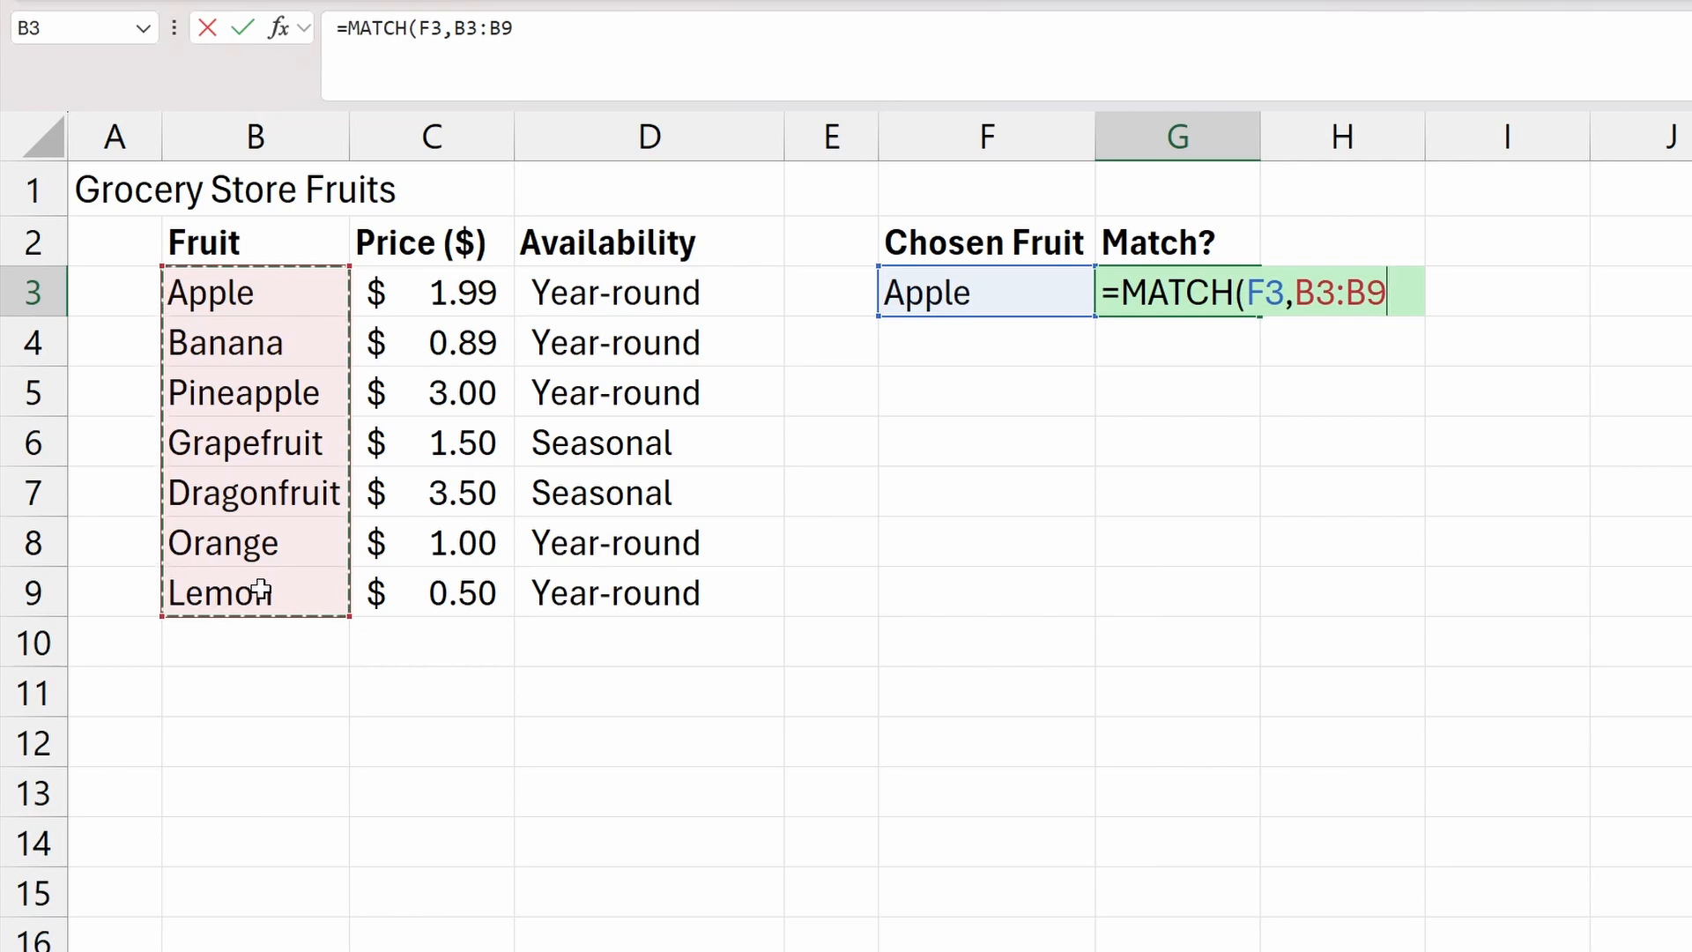
type(",")
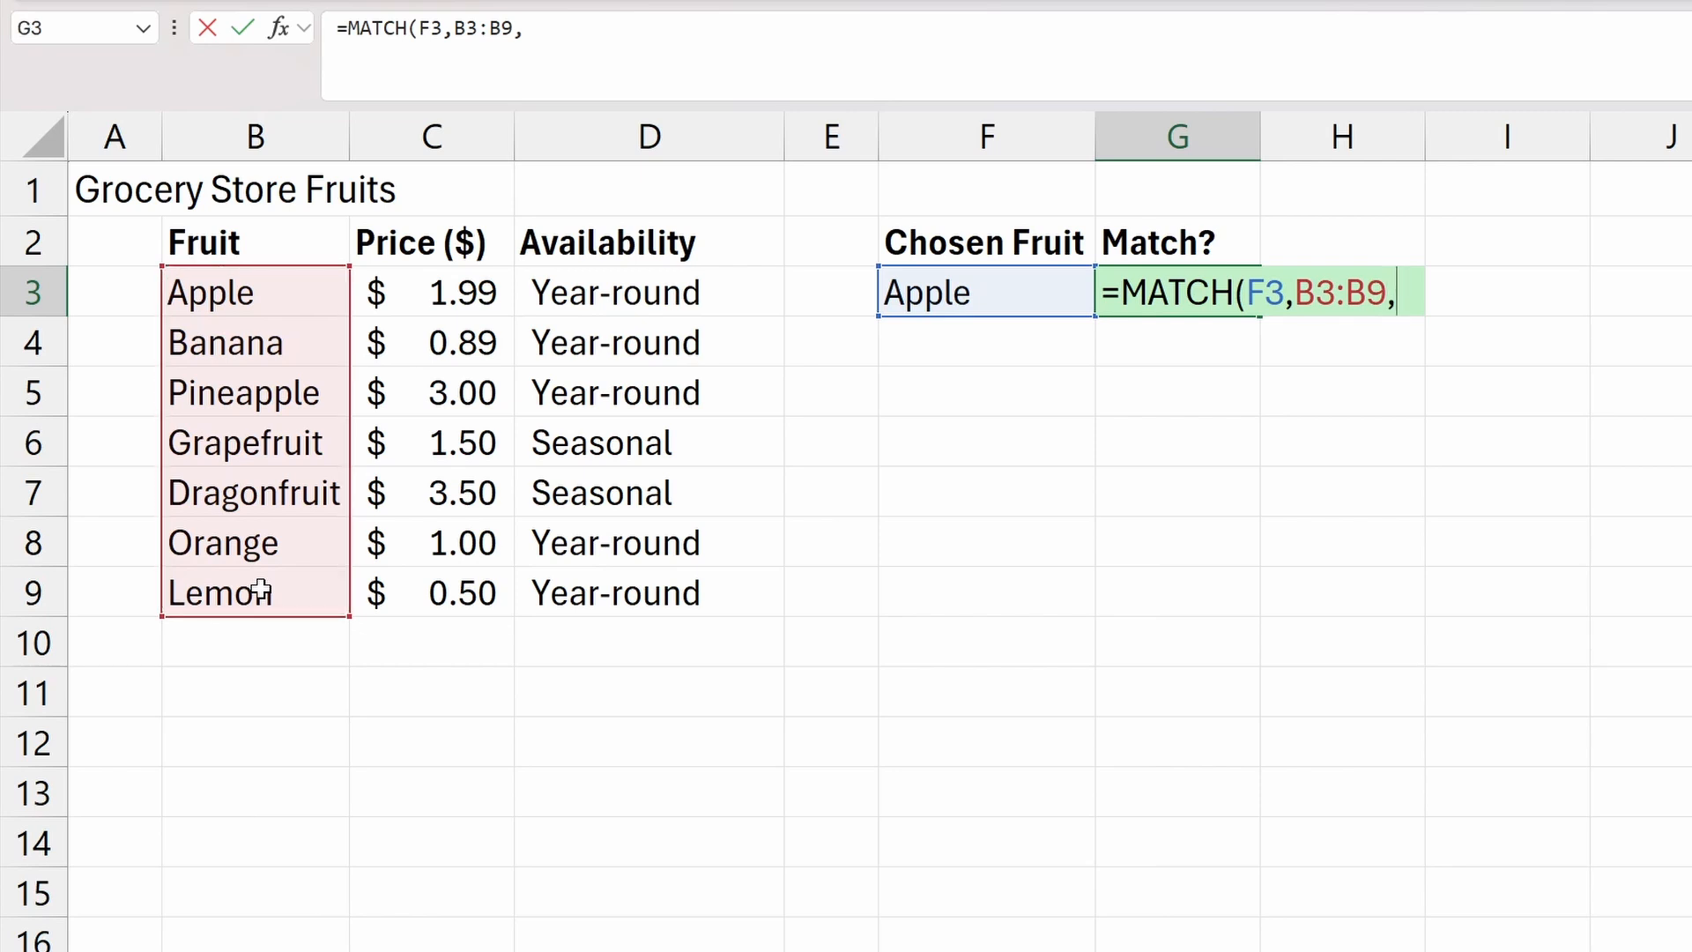
type("0)")
key("Return")
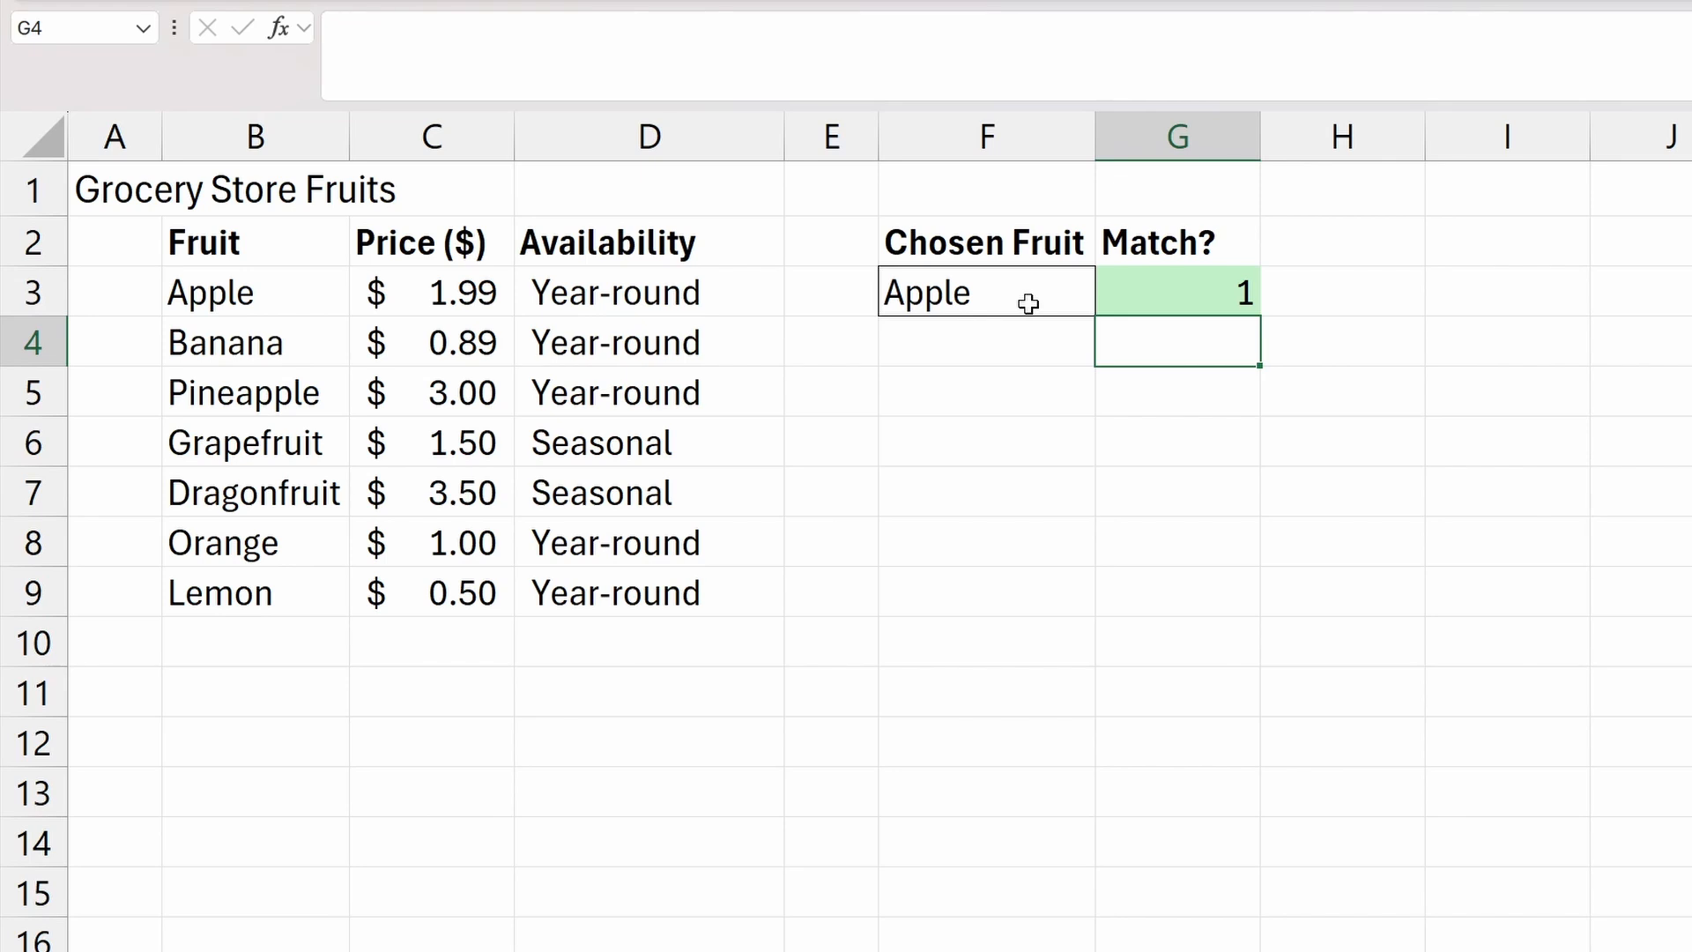
Test the MATCH formula by setting the chosen fruit in F3 to Grapefruit, Orange and Watermelon in turn.
left_click(1029, 304)
type("Grapefruit")
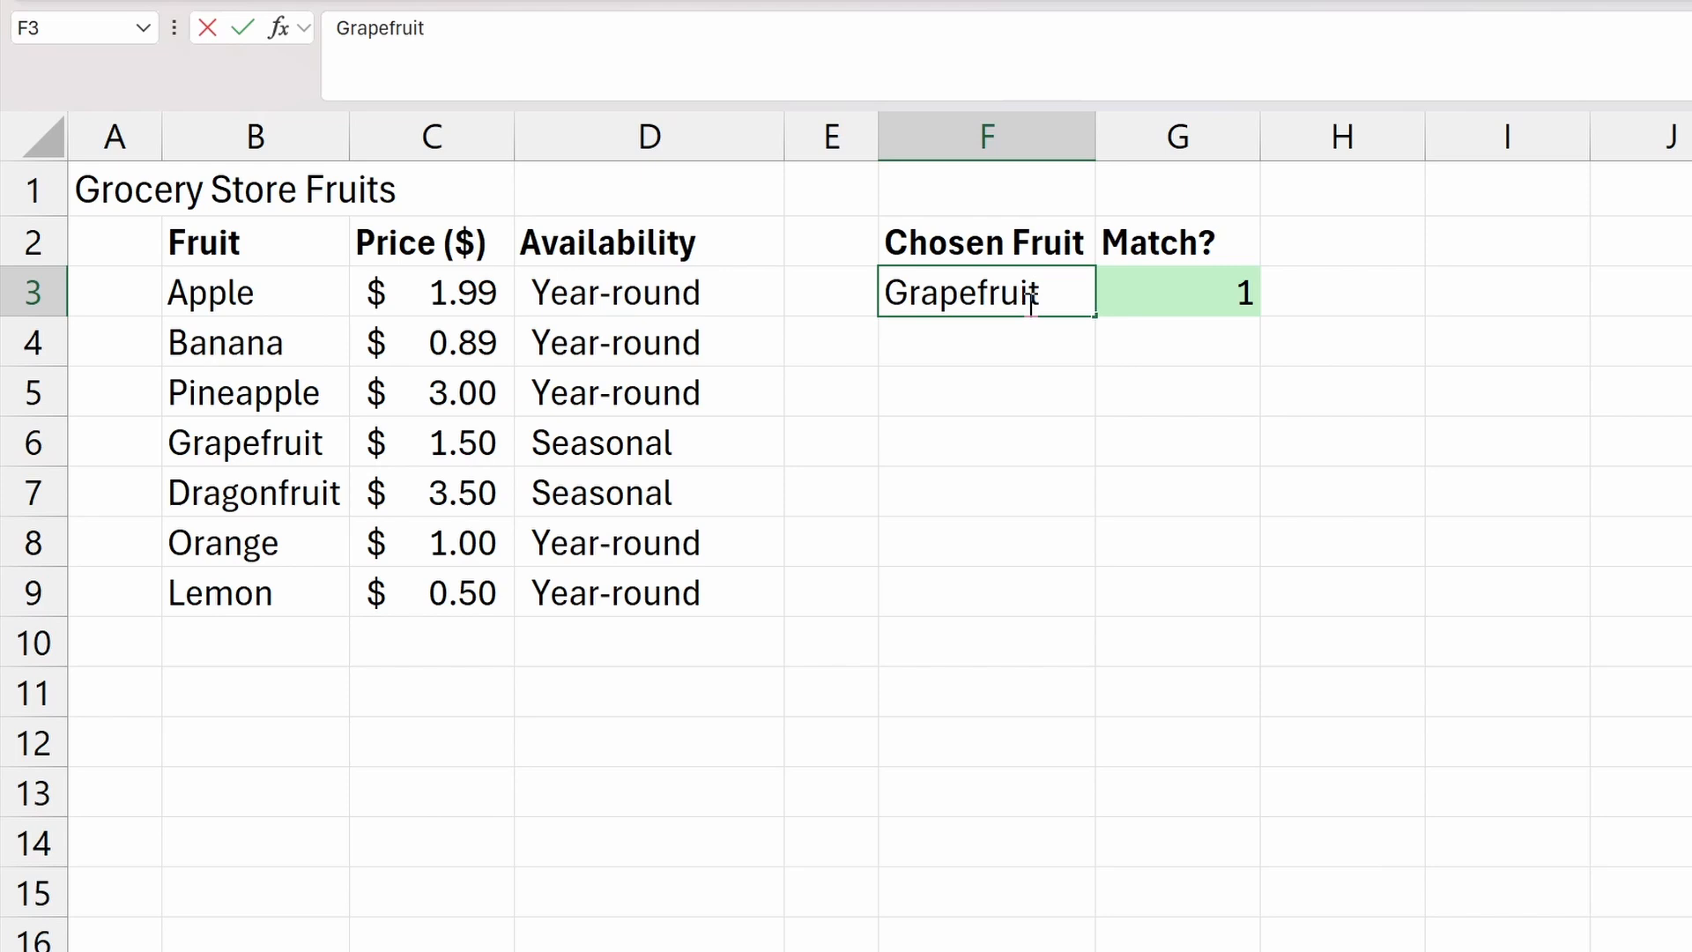
key("Return")
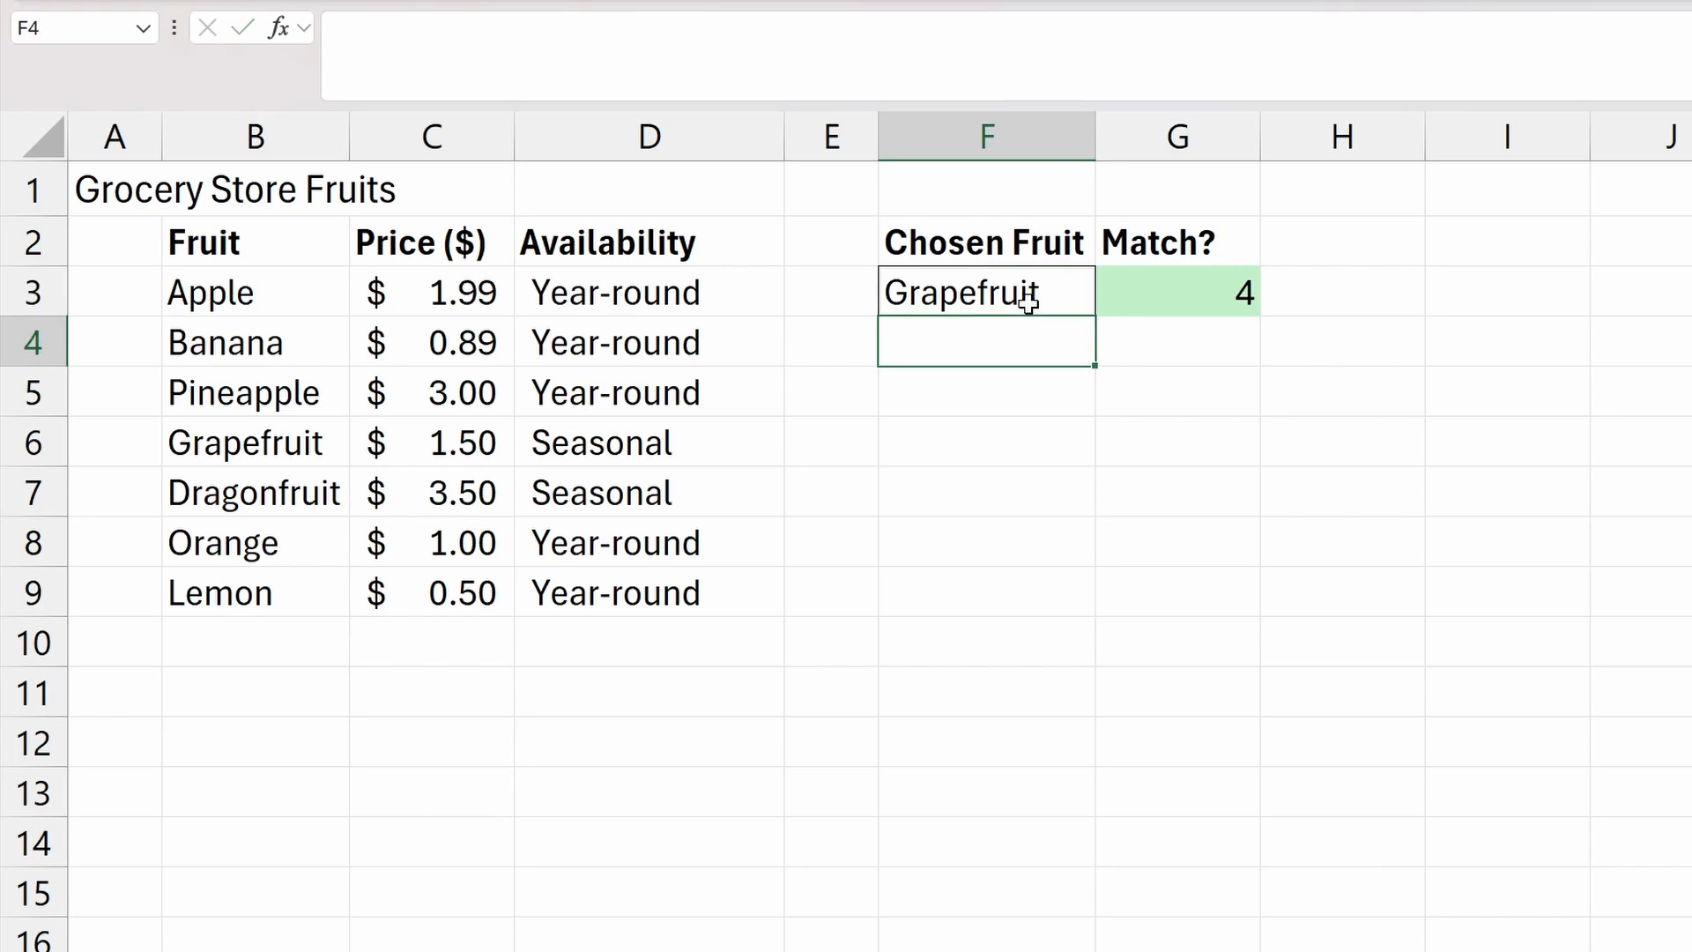
left_click(1028, 303)
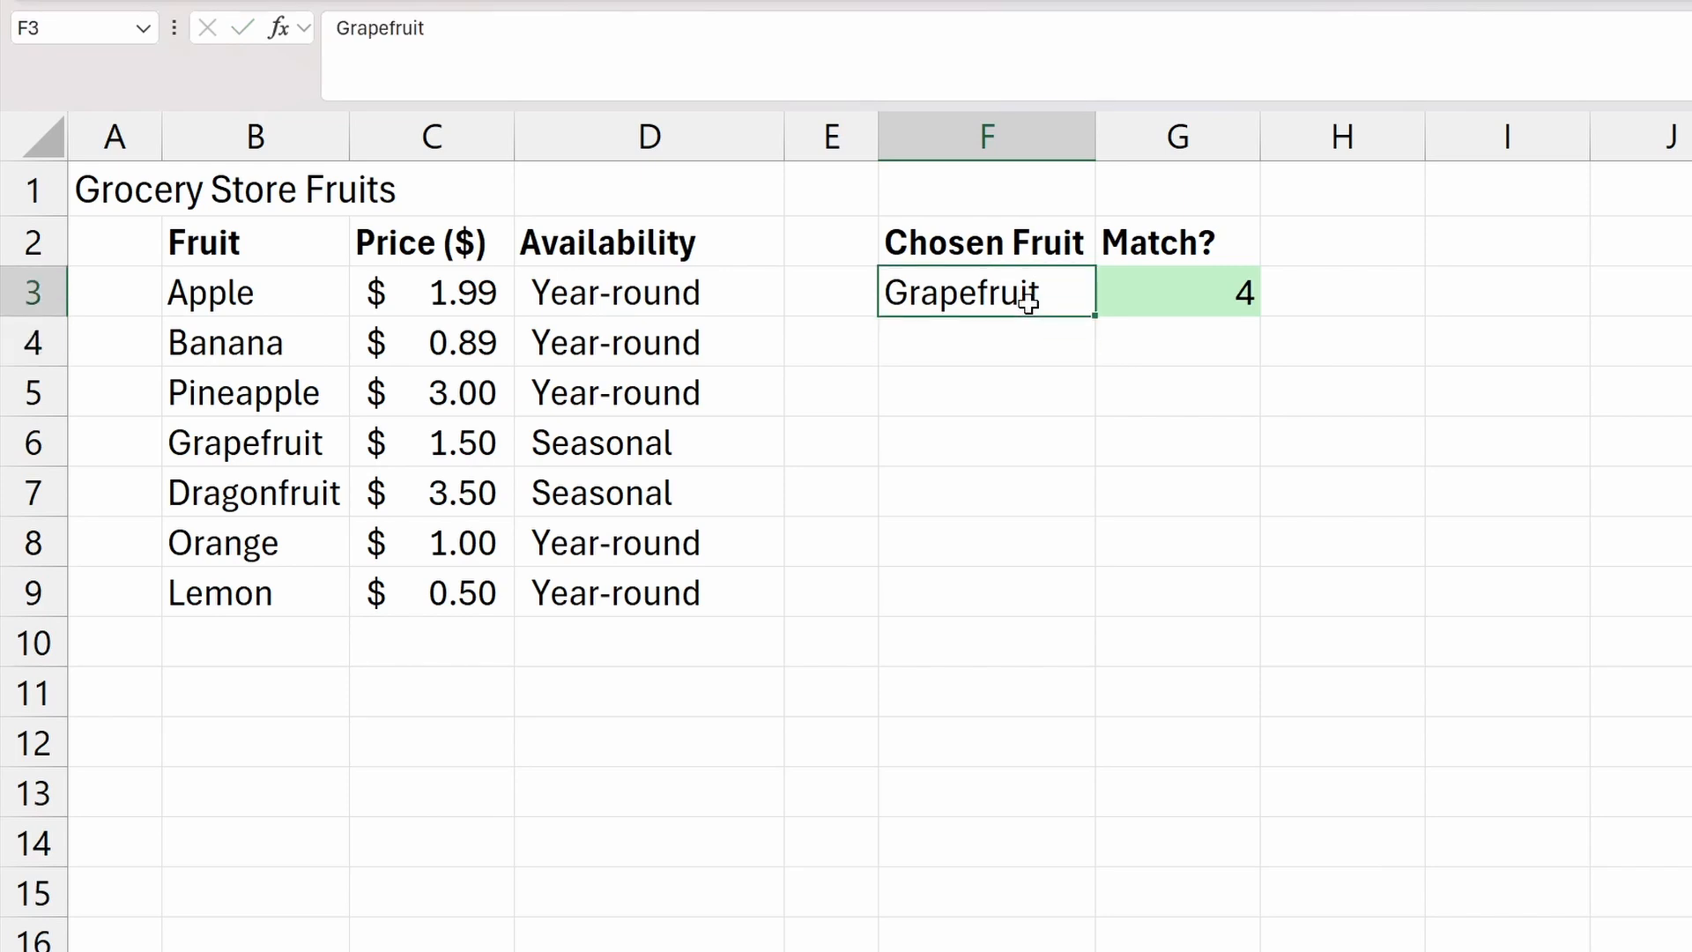
type("Orange")
key("Return")
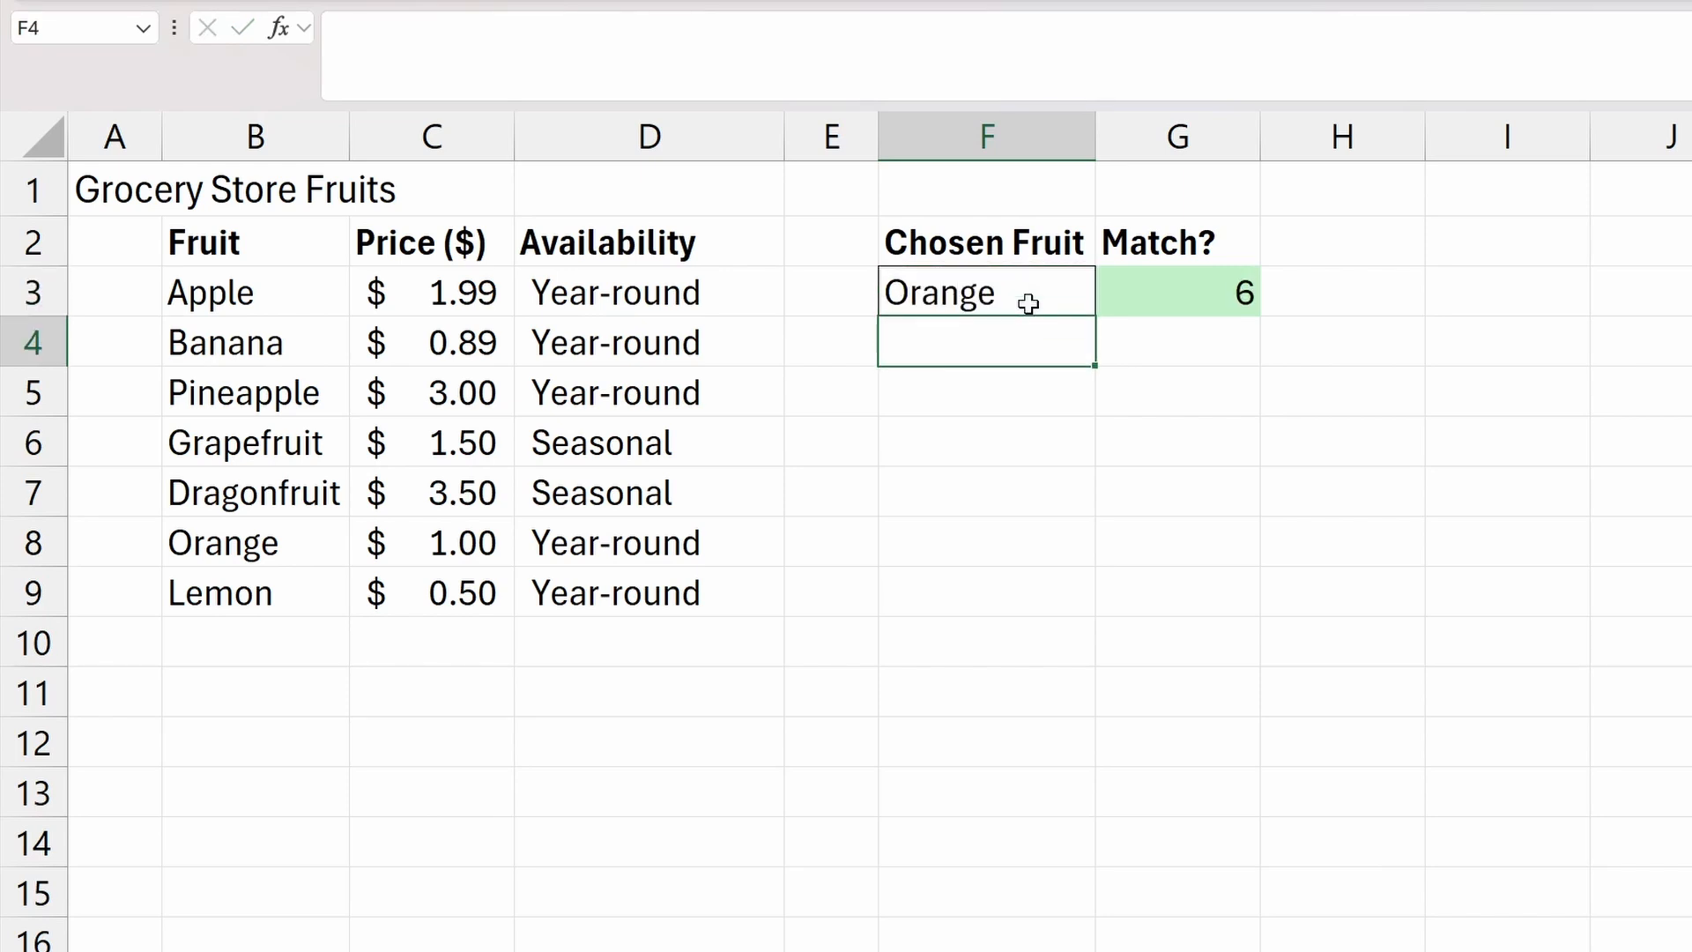
left_click(1029, 303)
type("Watermelon")
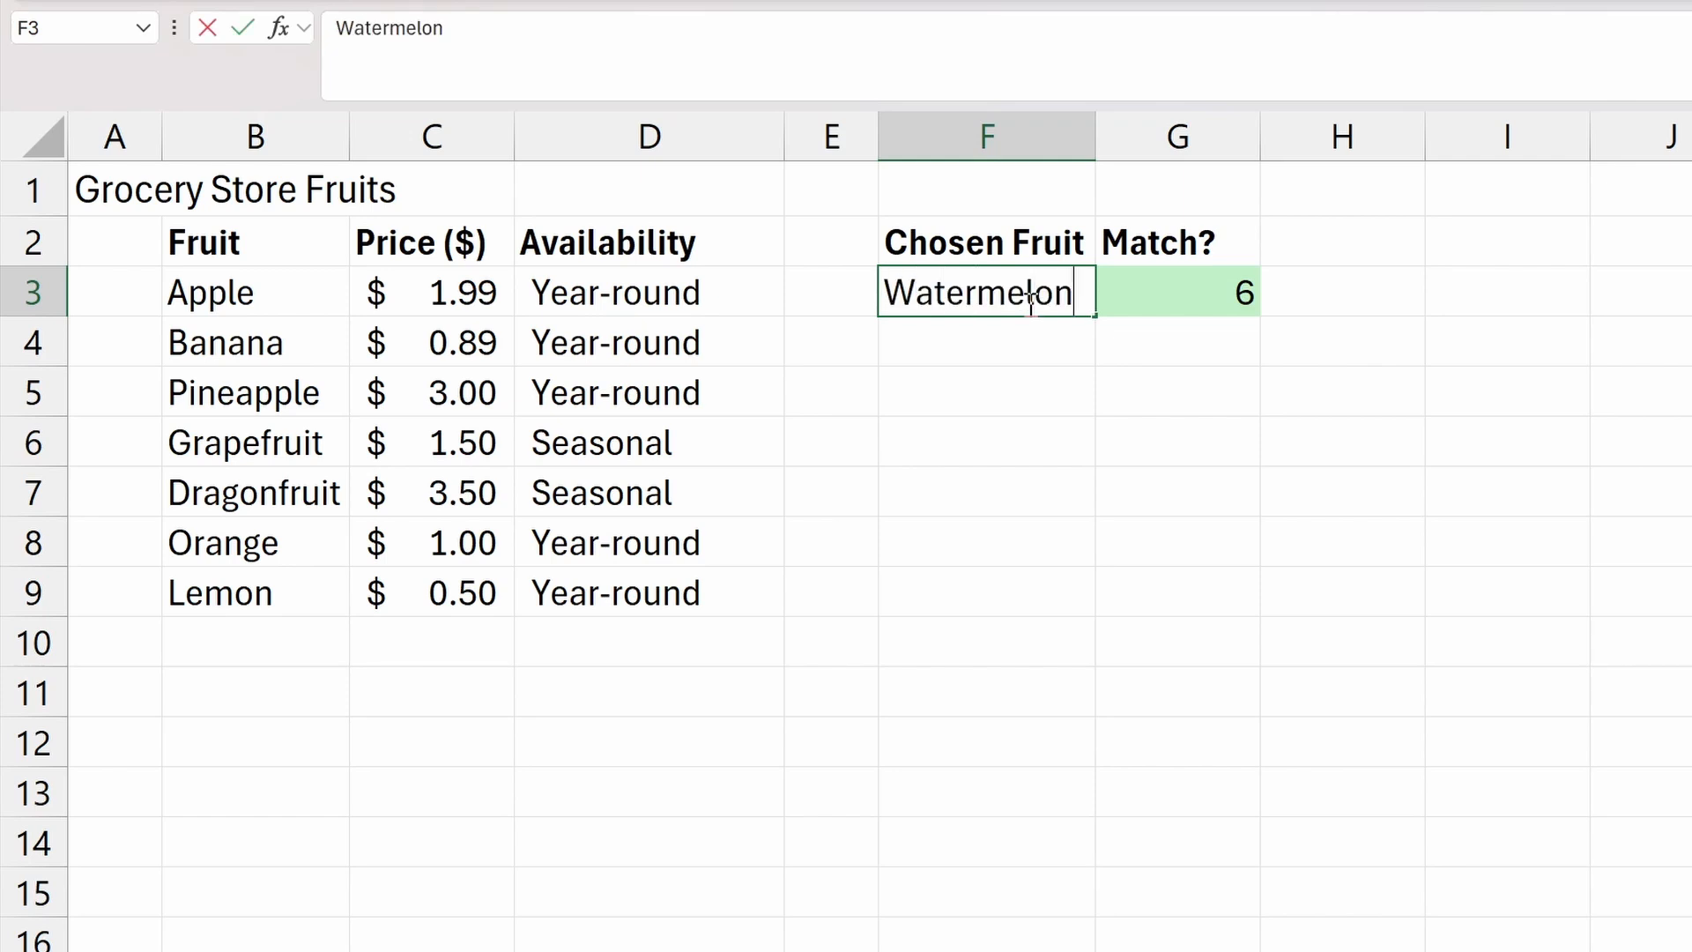
key("Return")
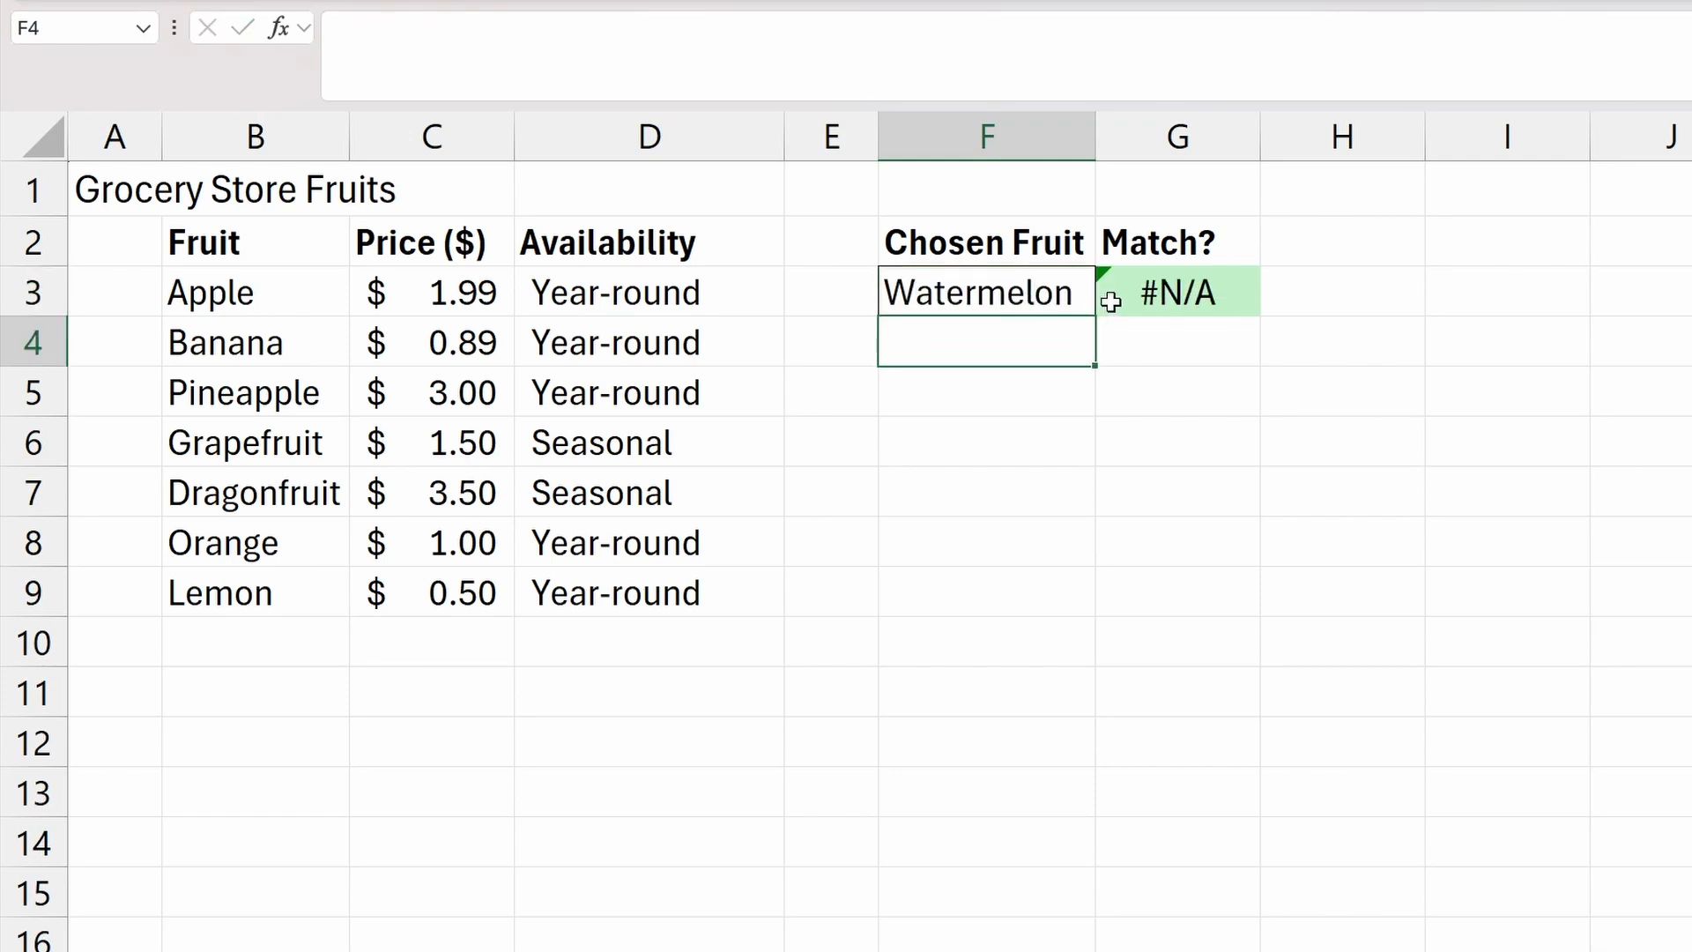
left_click(1216, 292)
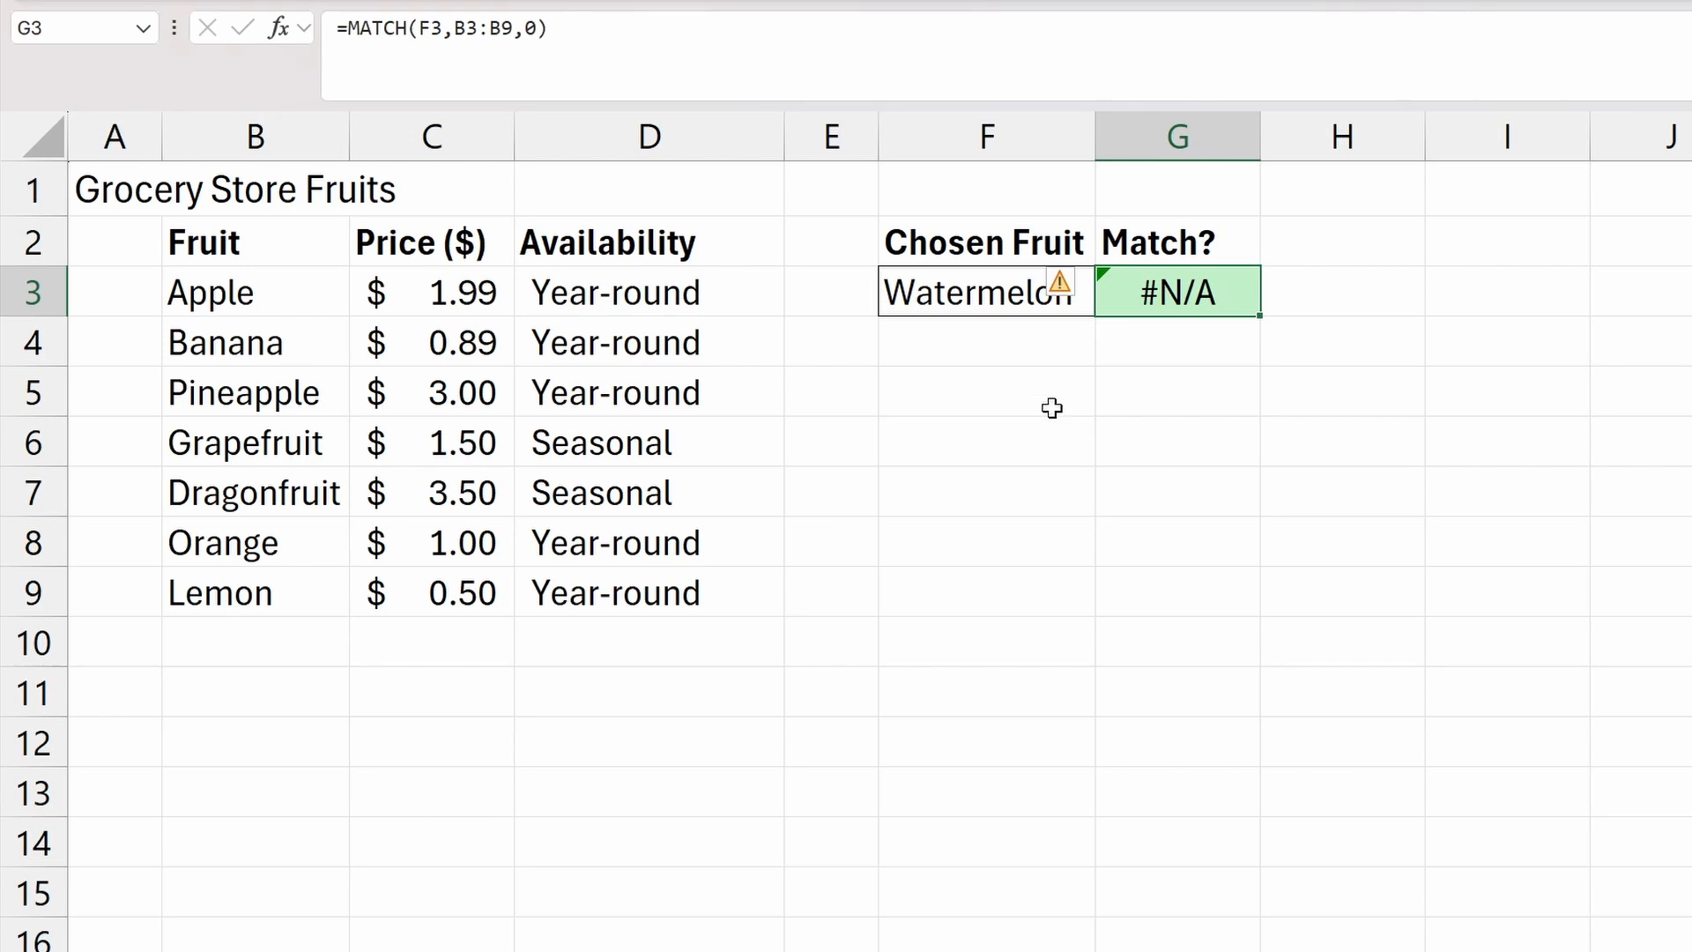
Set the chosen fruit in F3 back to Apple.
left_click(976, 291)
type("Apple")
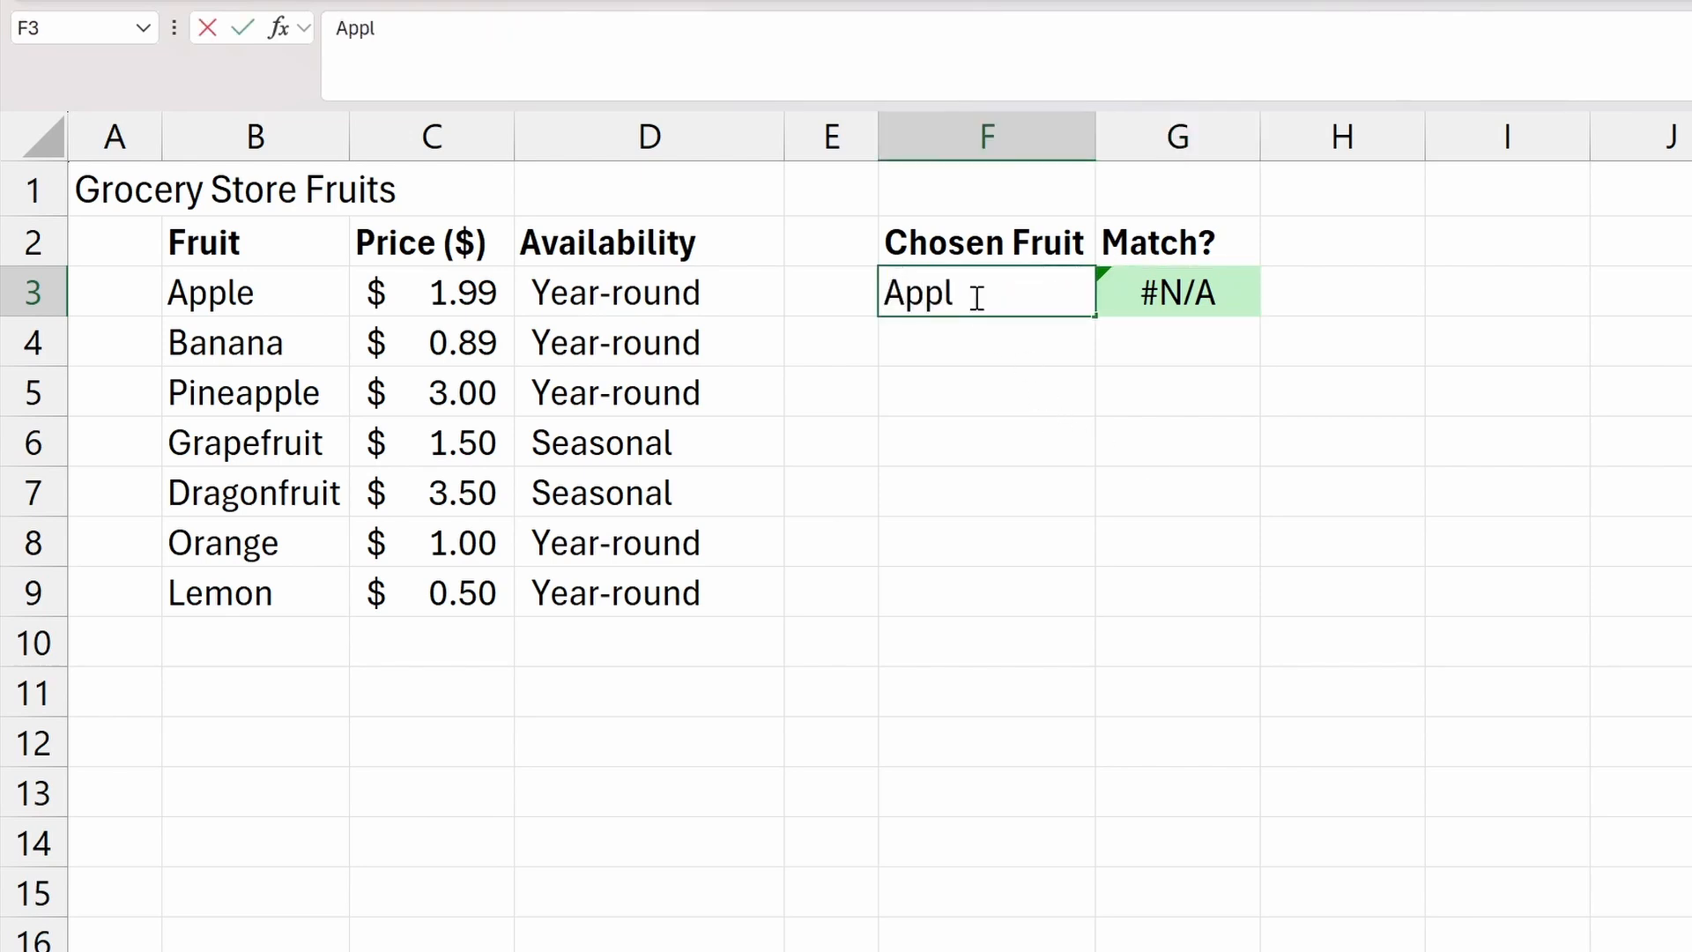
key("Return")
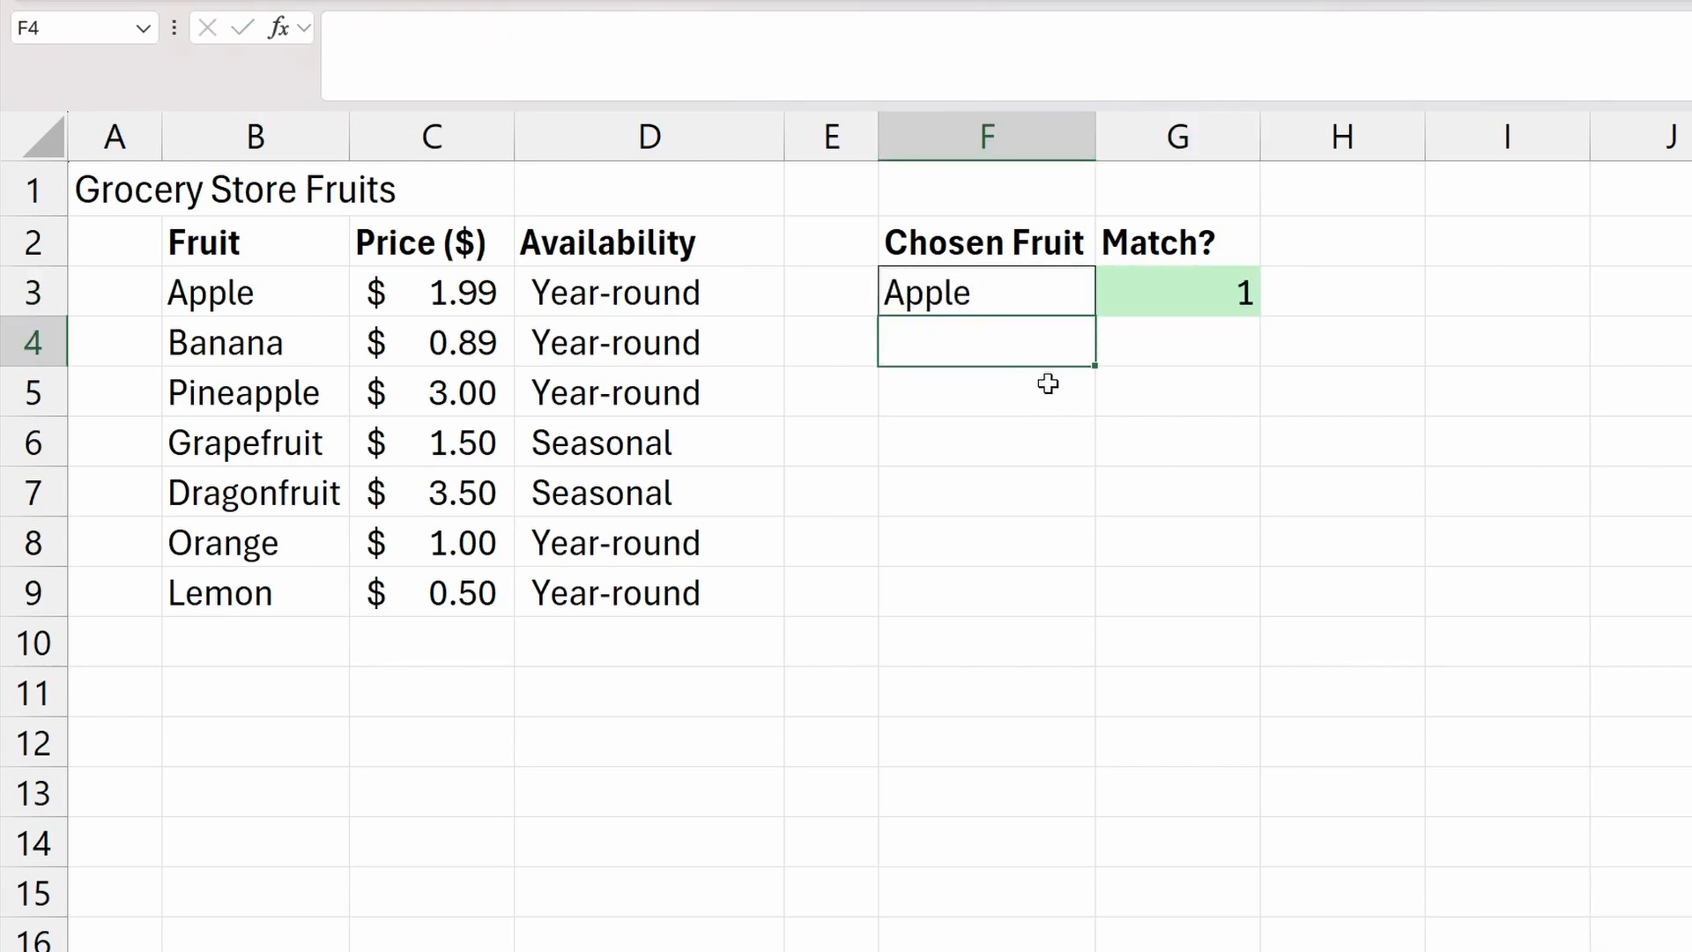
Wrap the G3 formula in an IF function so it reads =IF(MATCH(F3,B3:B9,0)>0,"Yes").
double_click(1187, 291)
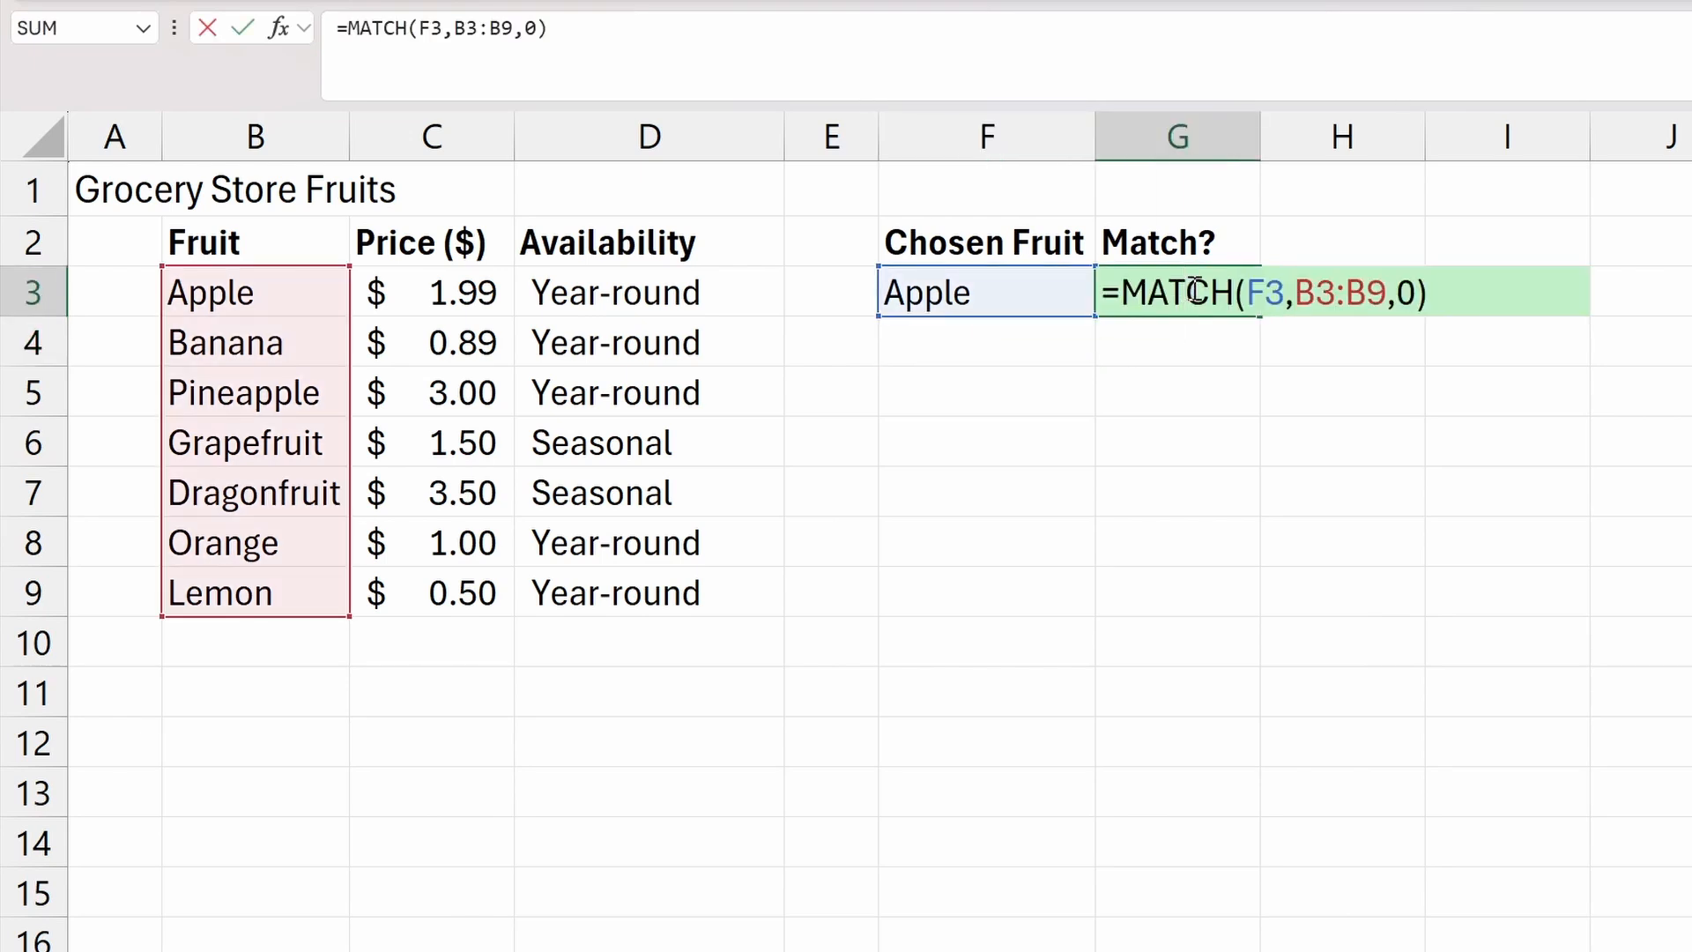
left_click(1121, 293)
type("if")
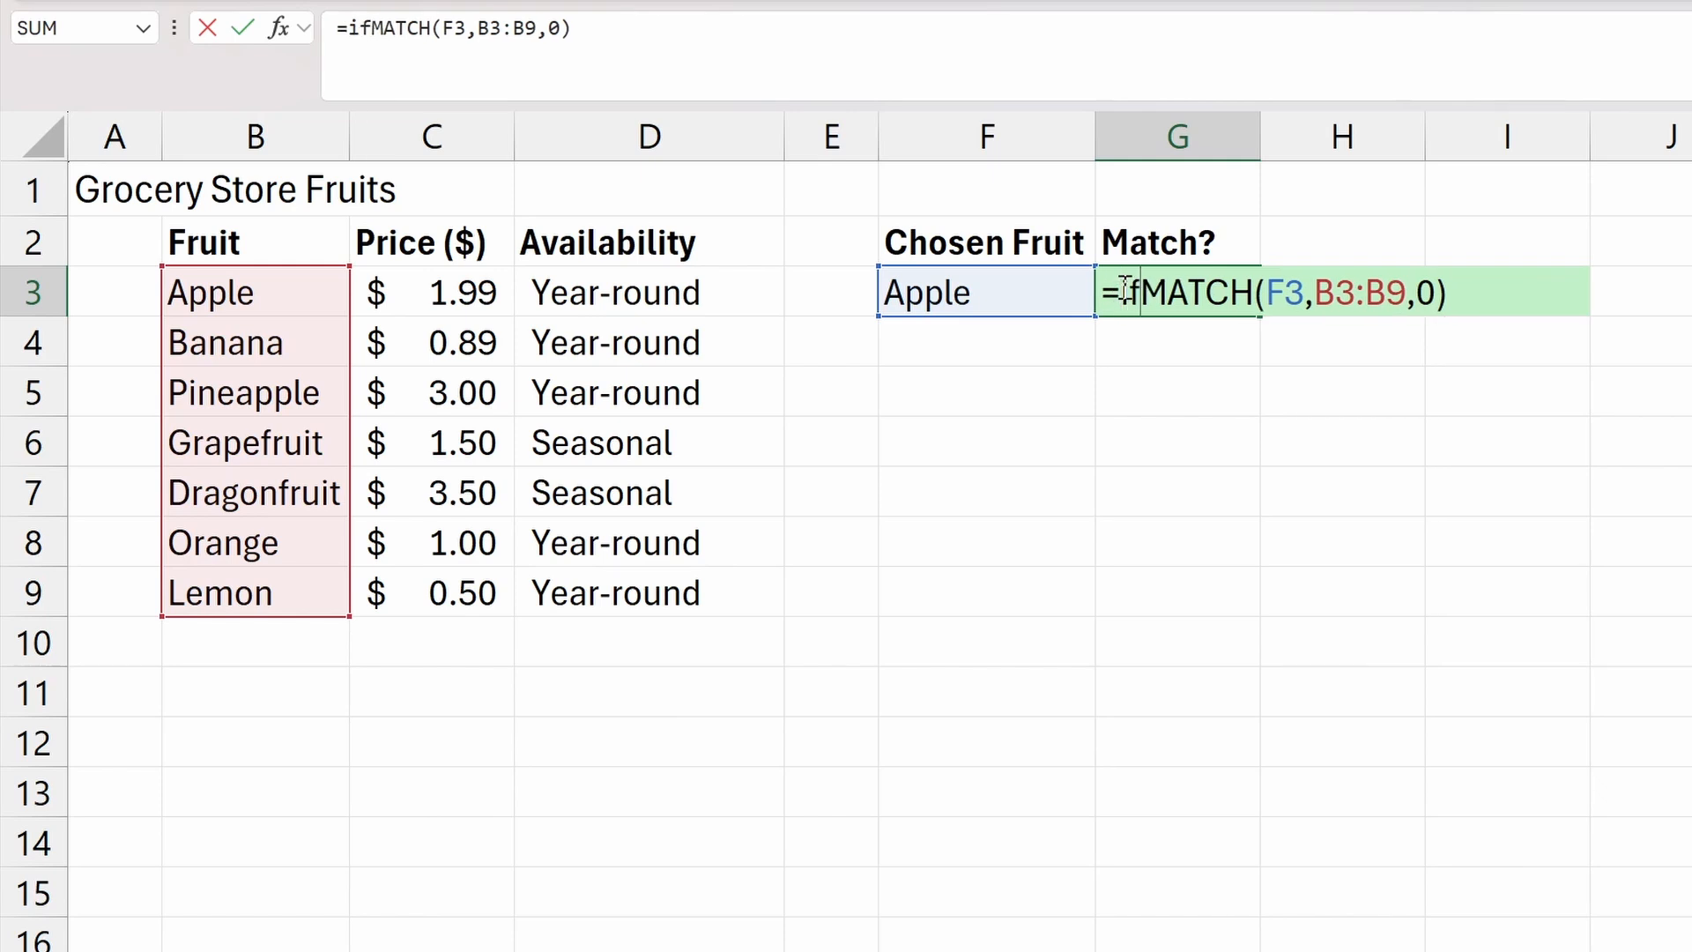
type("(")
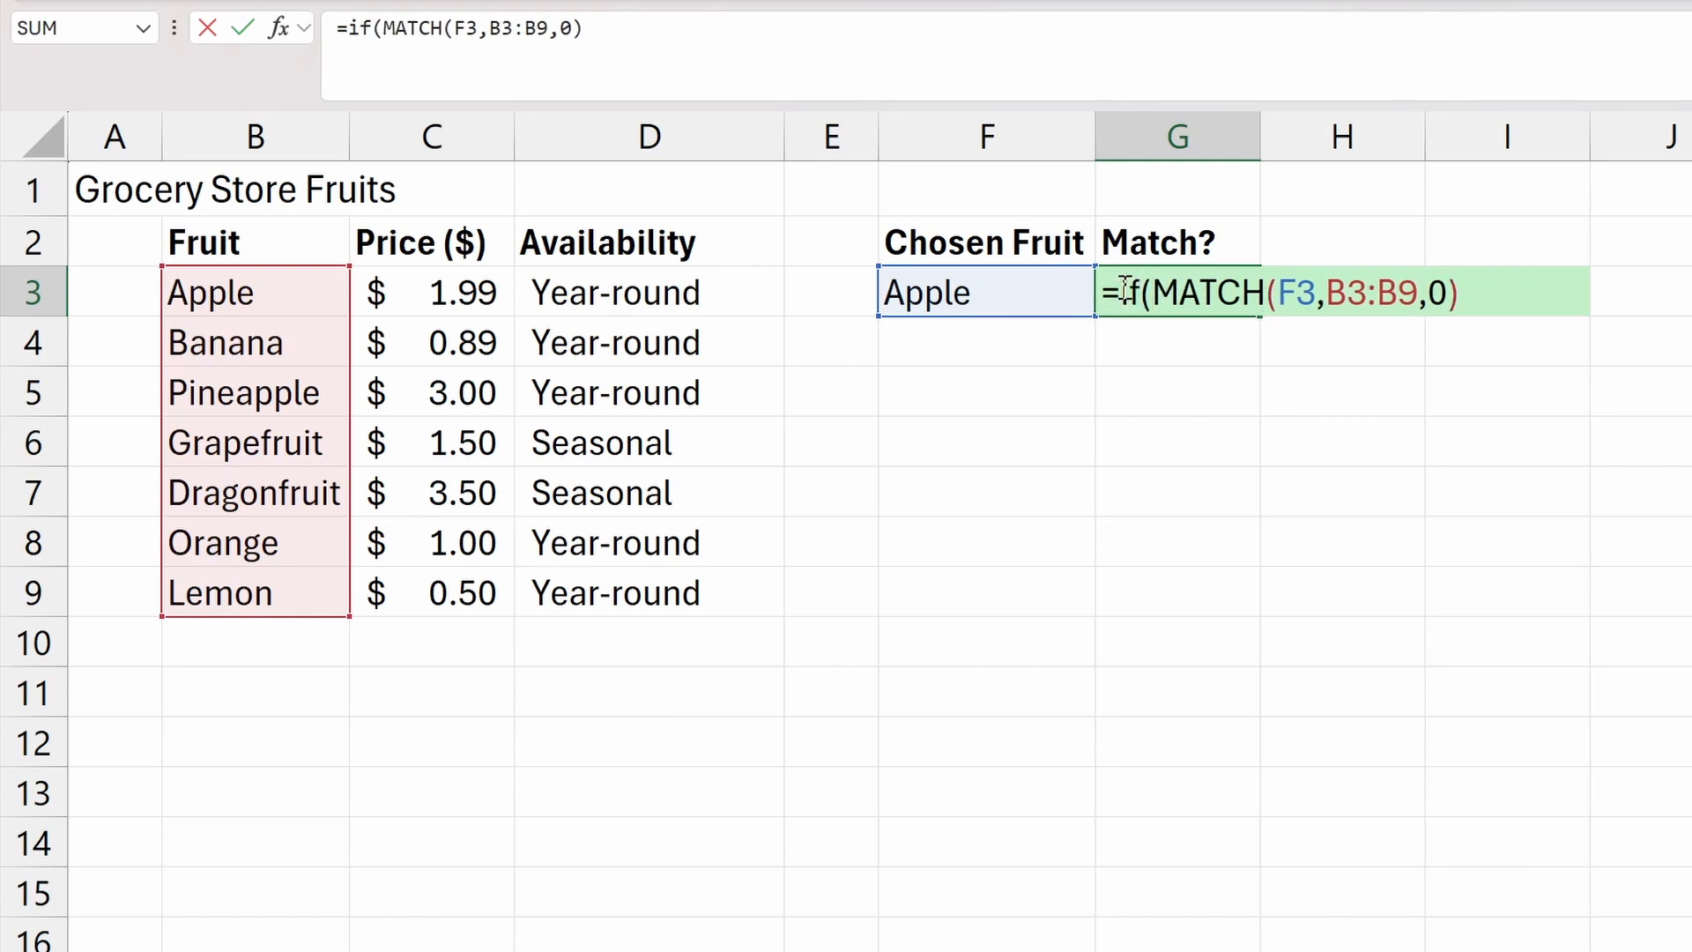
left_click(1487, 288)
type(">0,\"Yes\")")
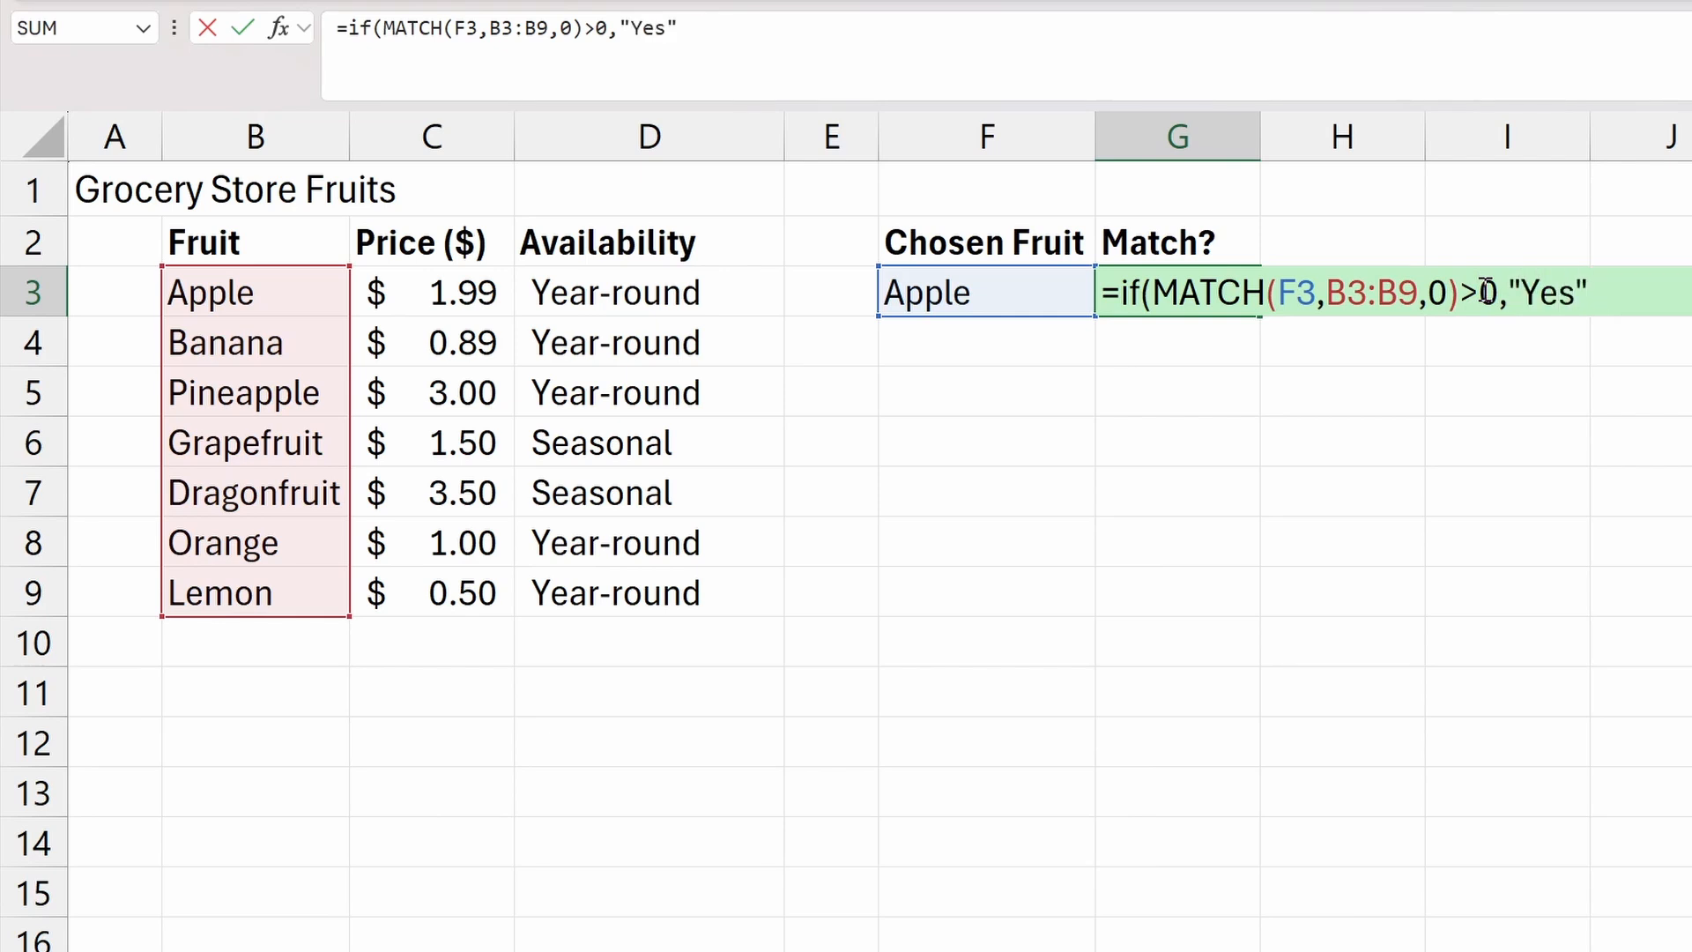
key("Return")
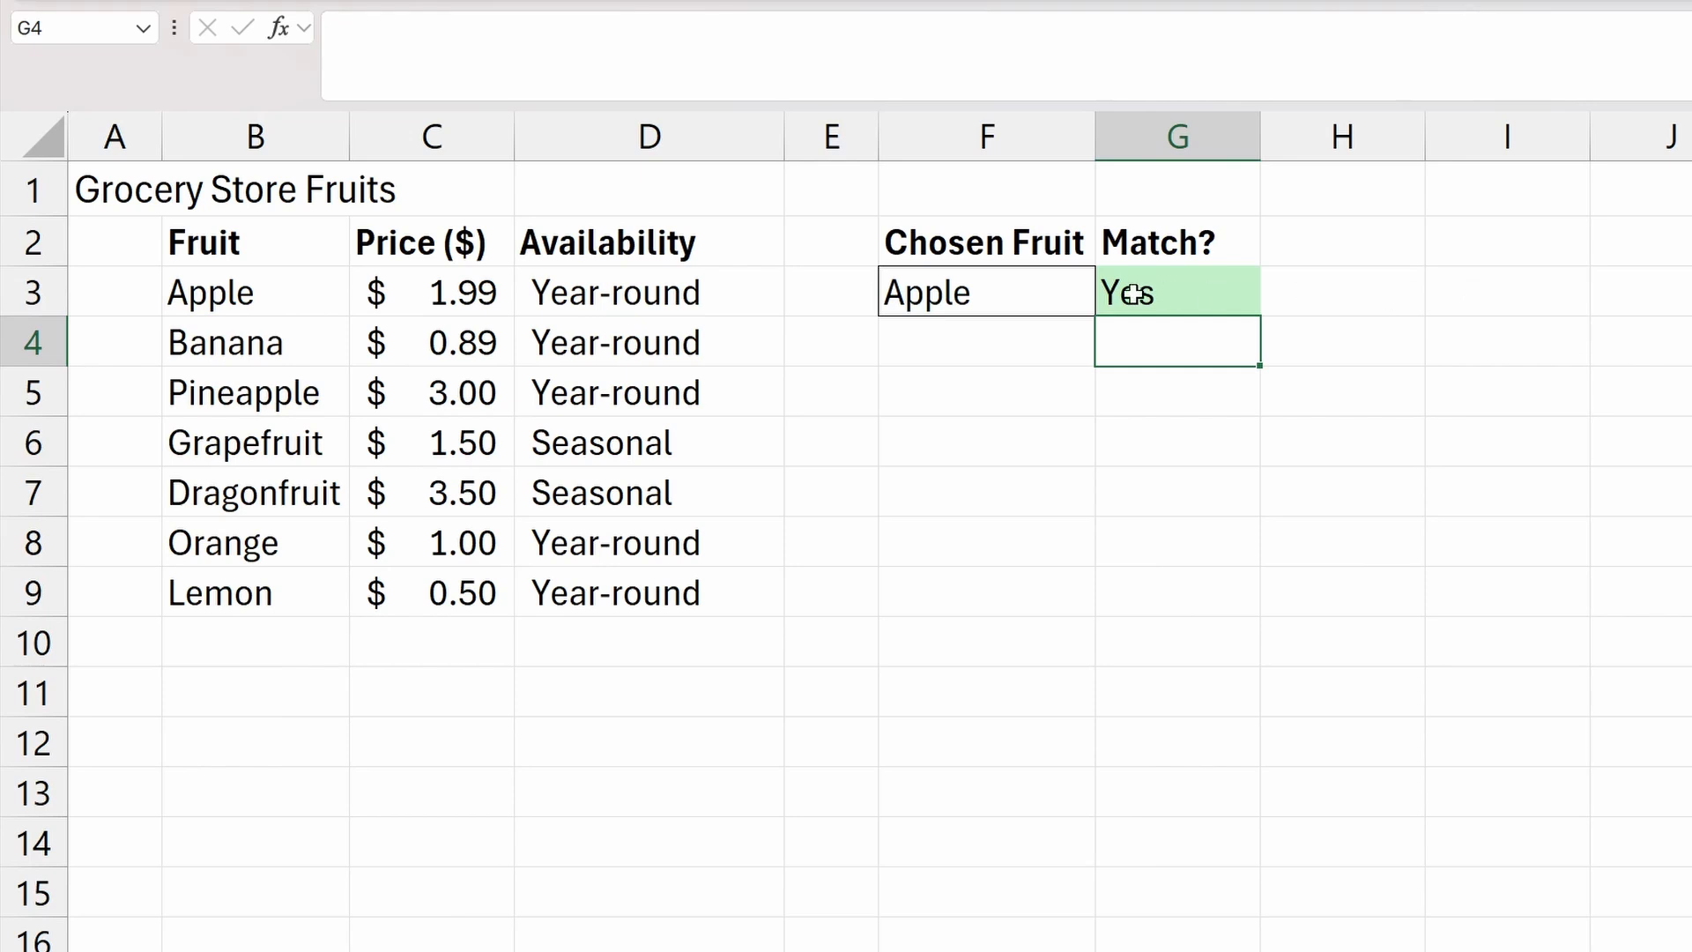
left_click(1198, 281)
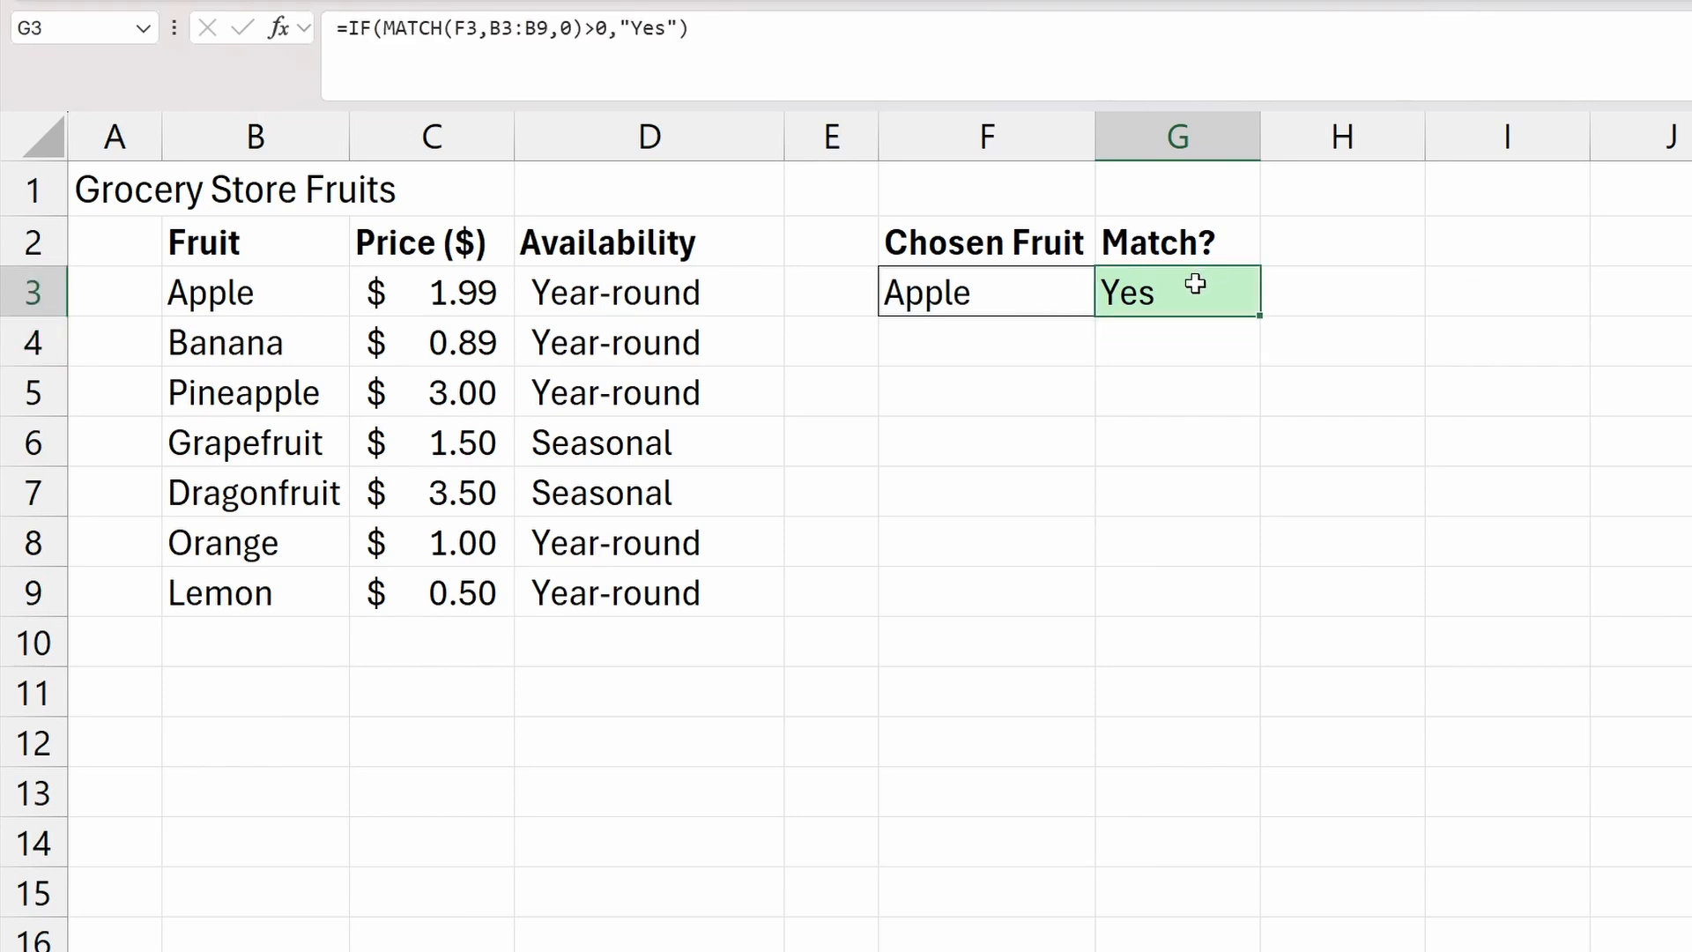
Test the IF formula by setting the chosen fruit in F3 to Banana, Orange and finally Watermelon.
left_click(1024, 298)
type("Banana")
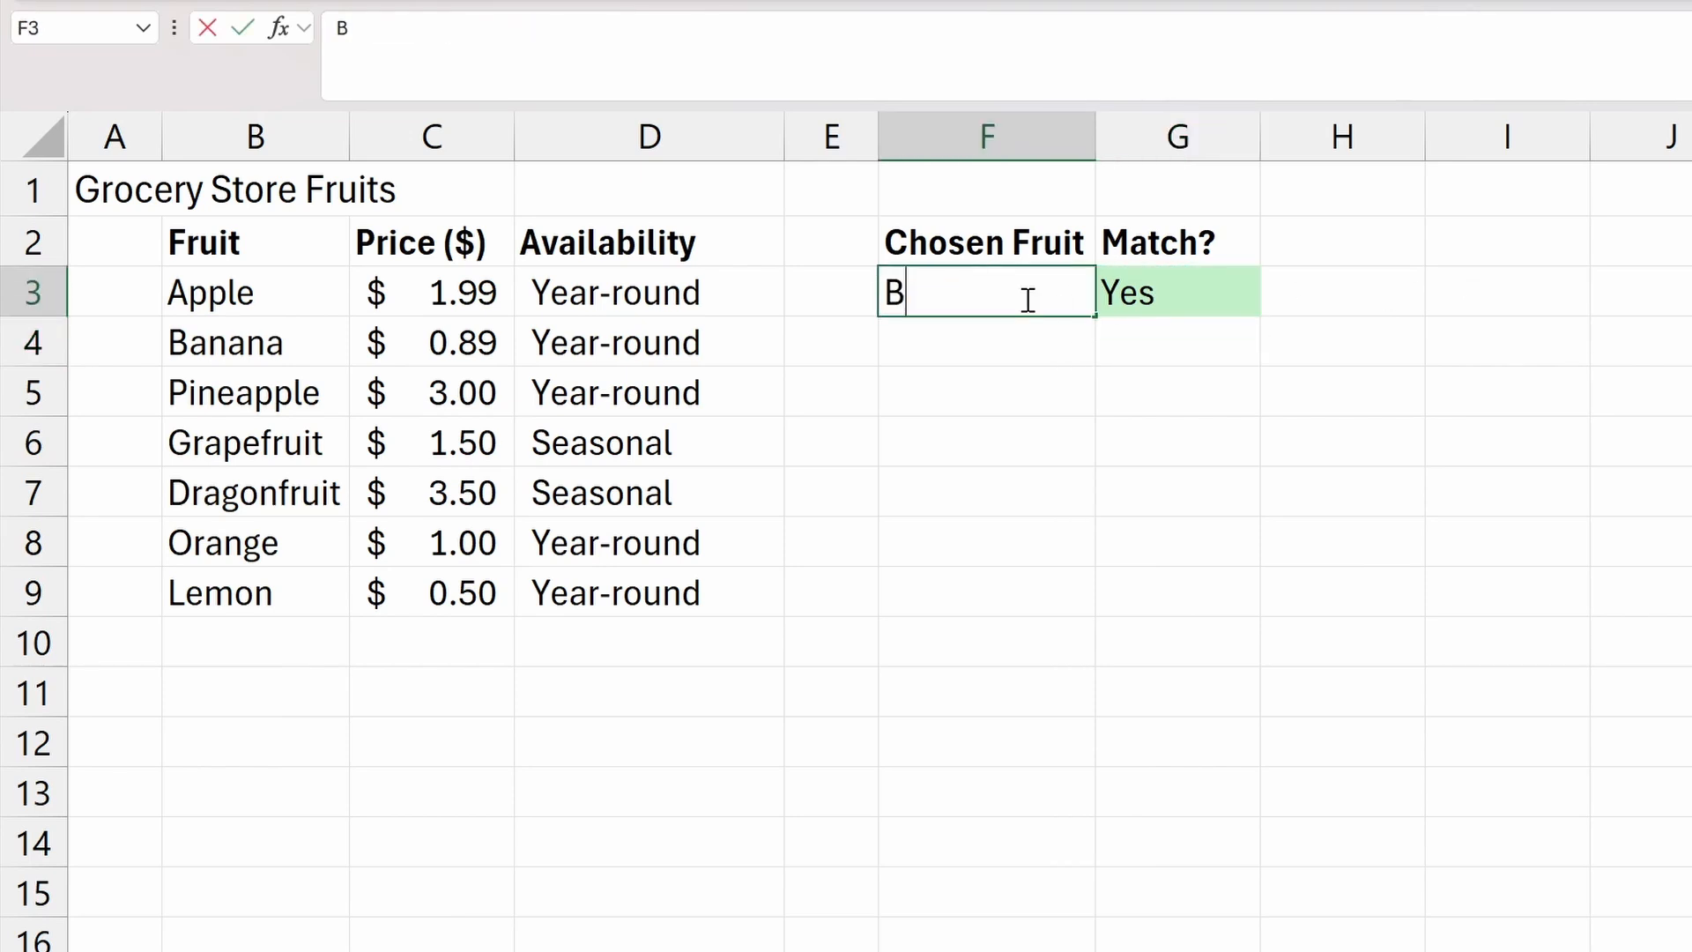
key("Return")
left_click(1024, 297)
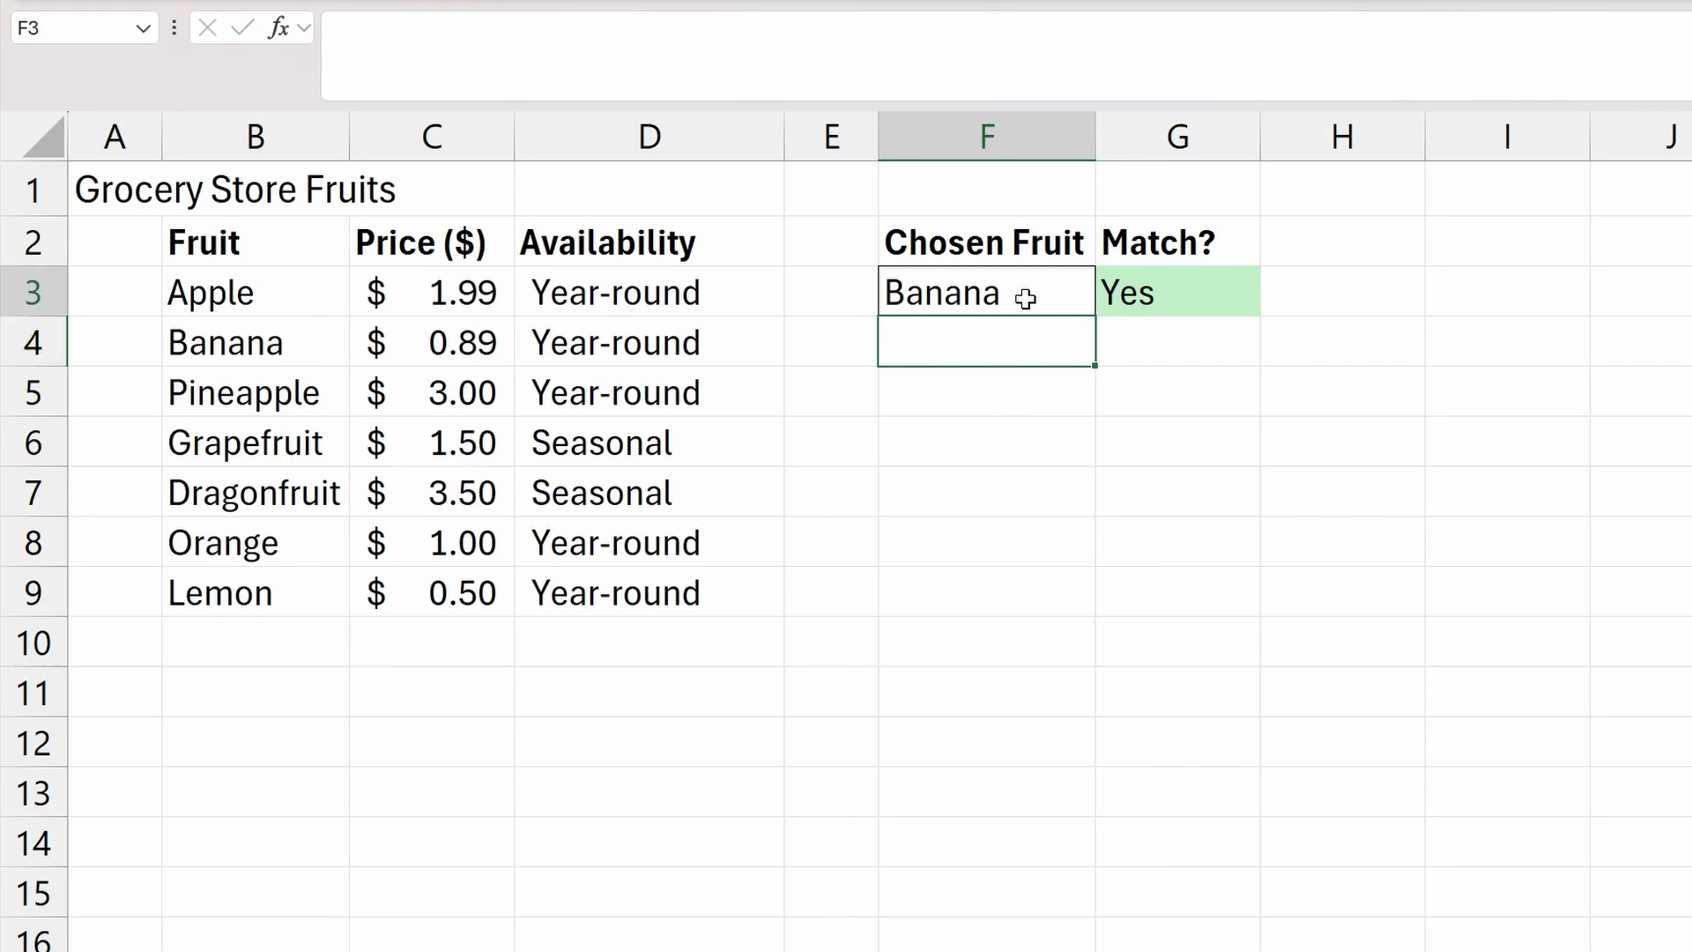
type("Orange")
key("Return")
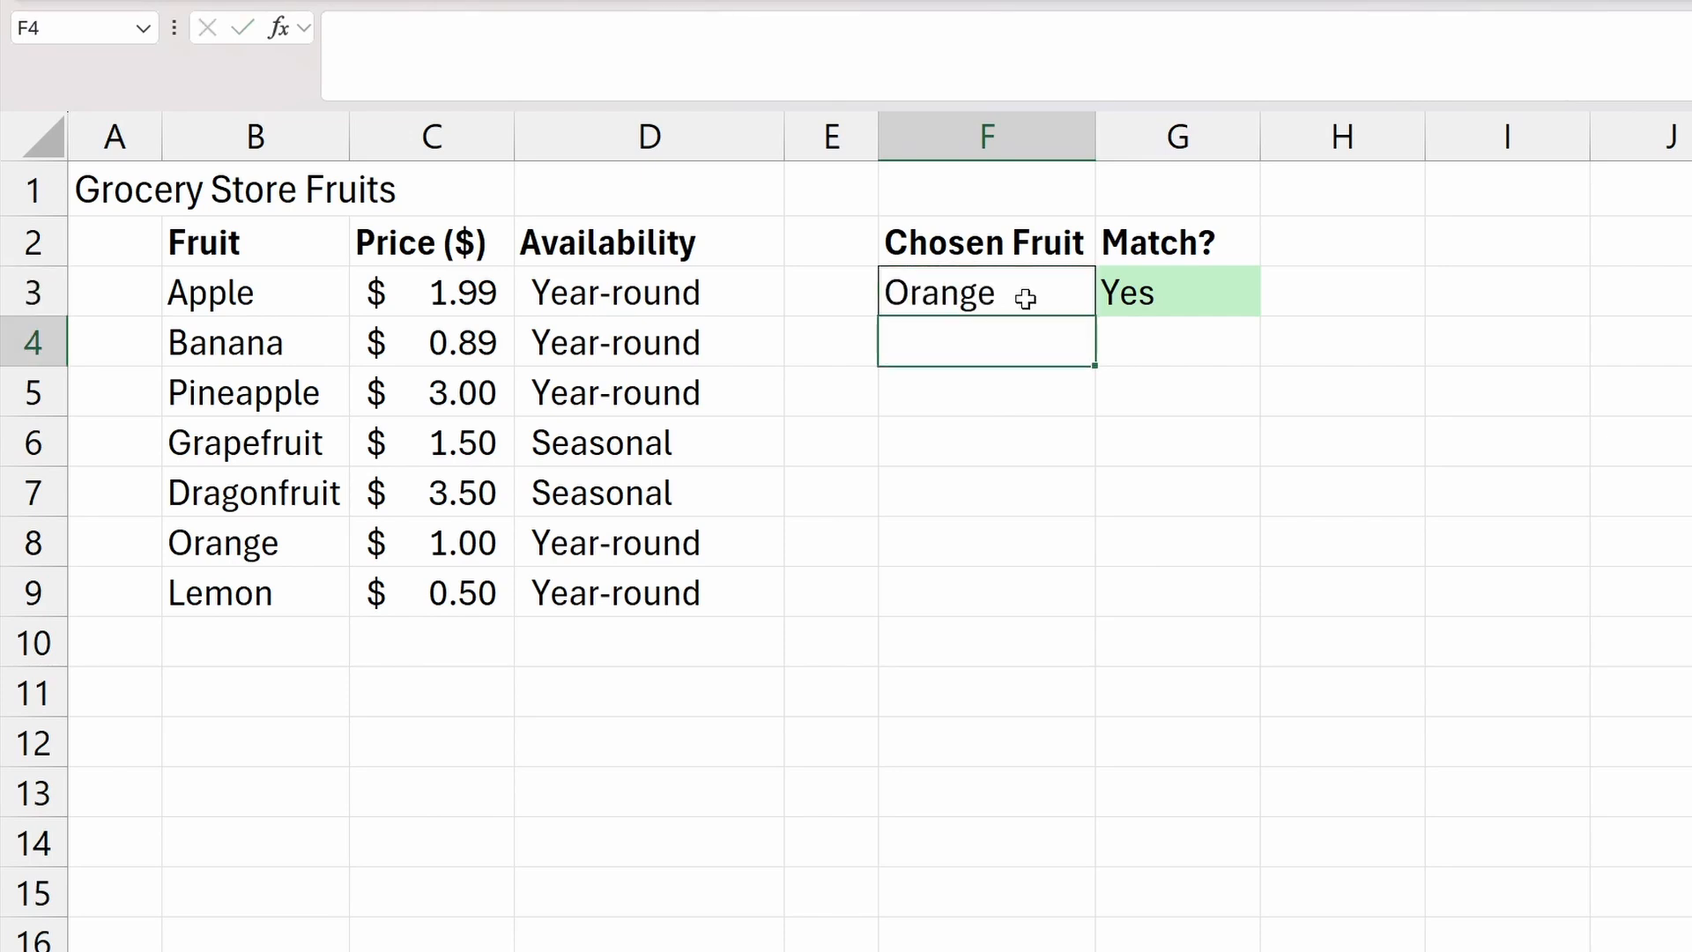
left_click(1025, 298)
type("Watermelon")
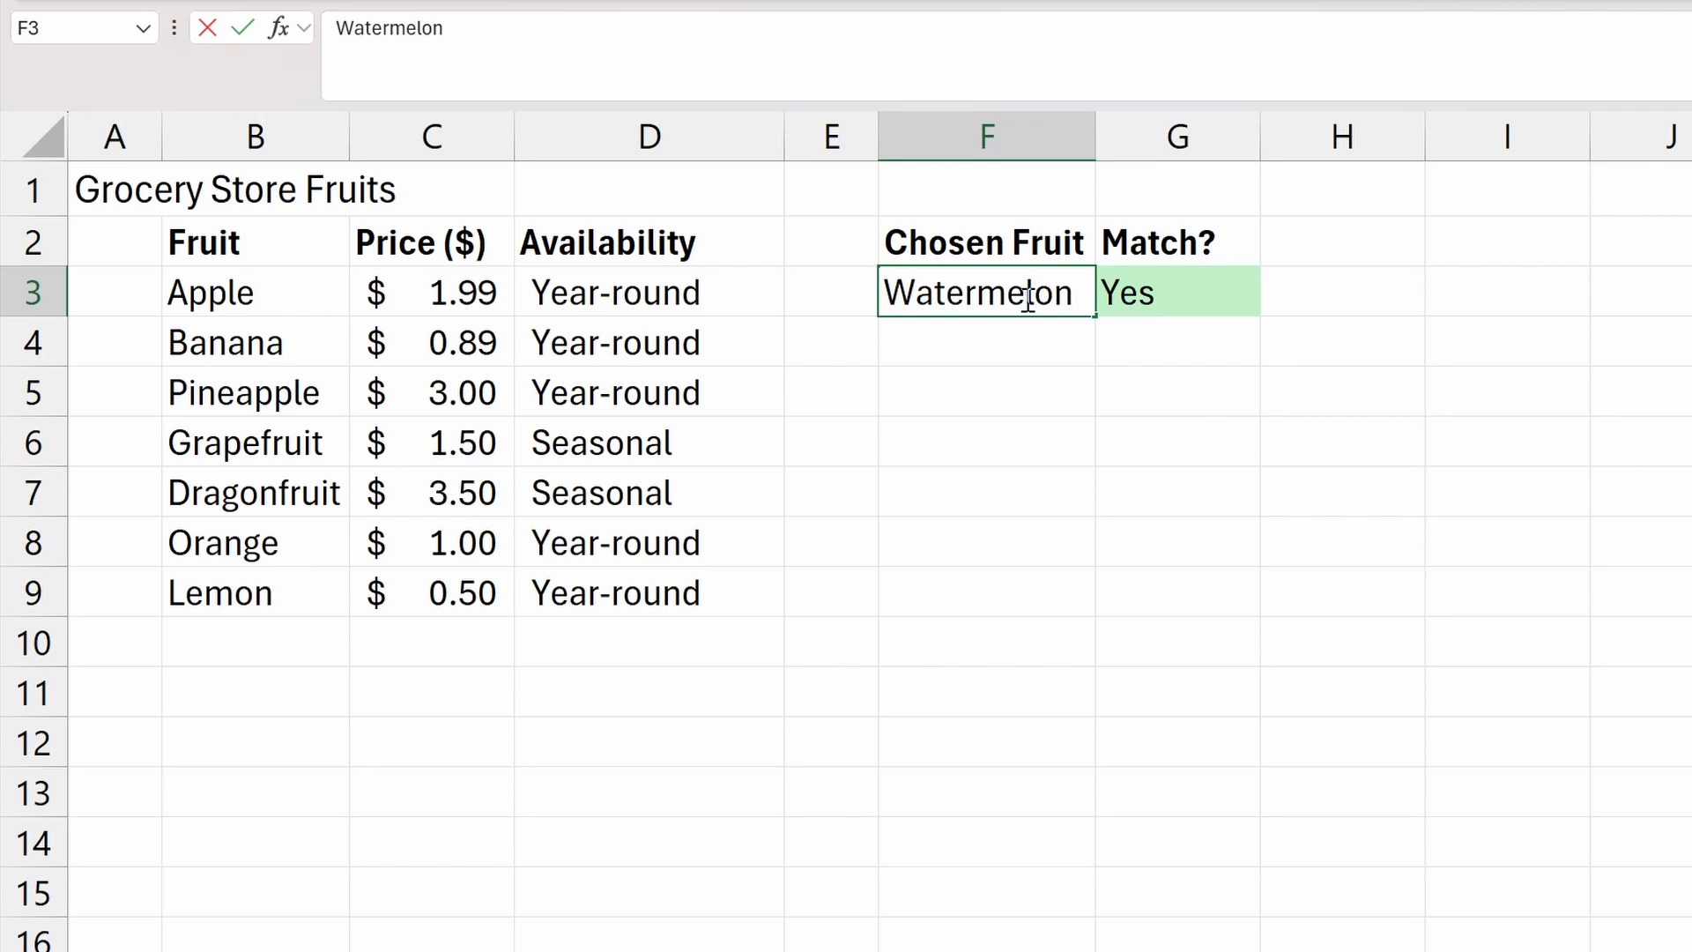
key("Return")
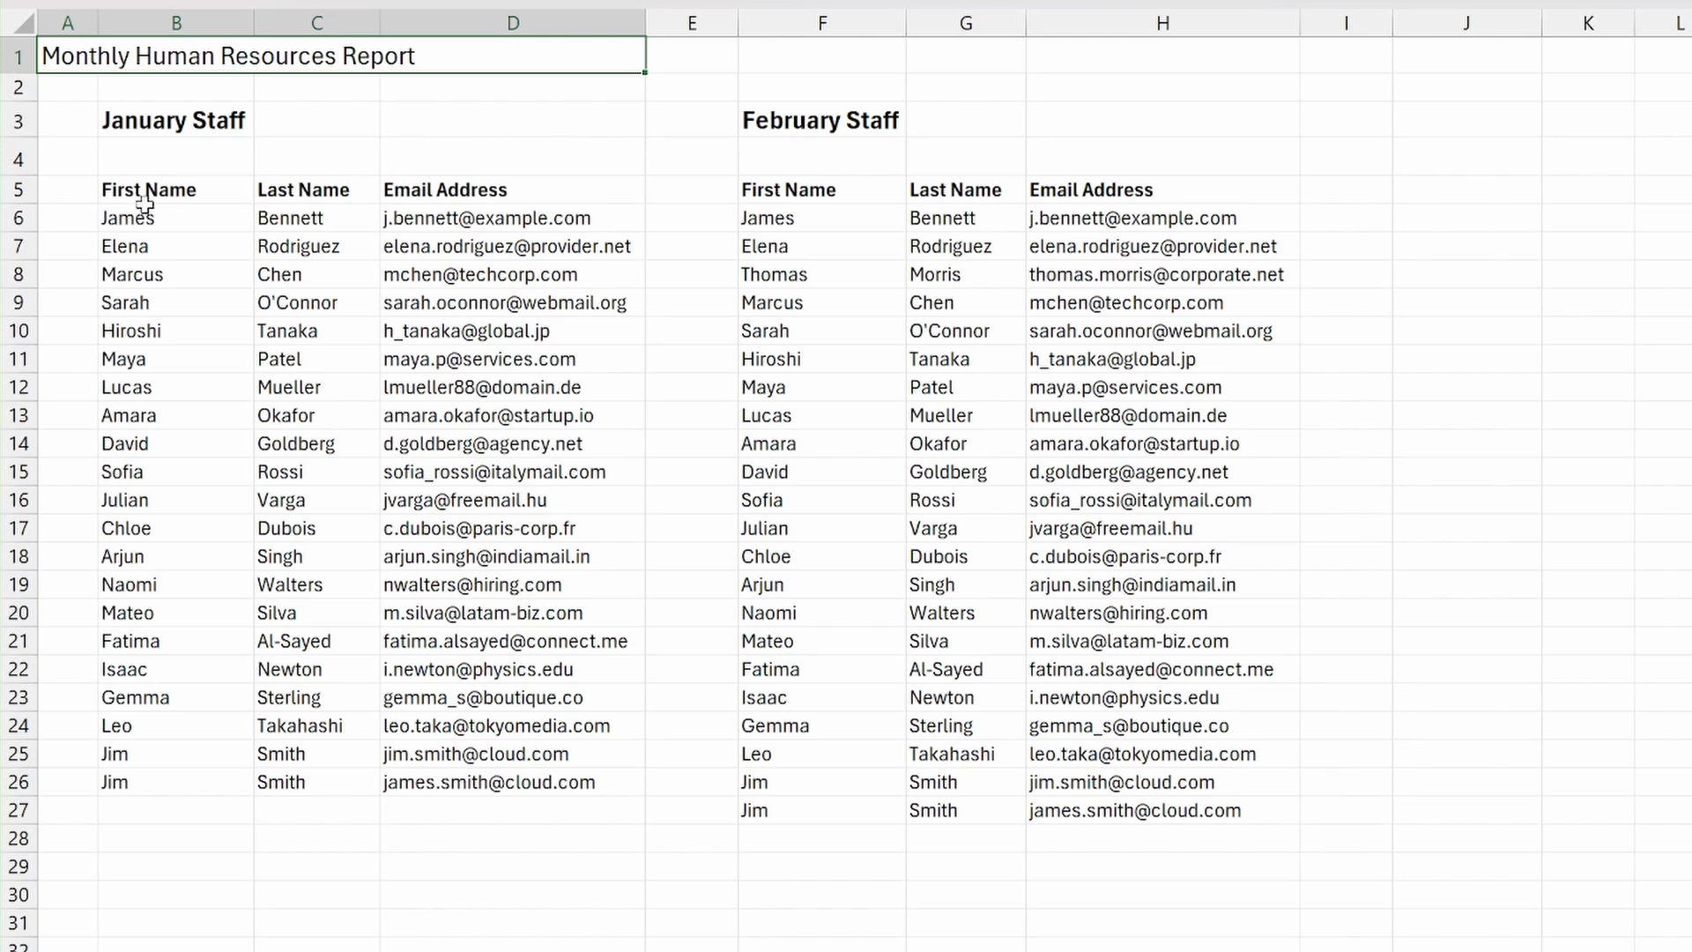
Convert the January Staff list in B5:D26 into a table with headers.
left_click_drag(168, 189, 537, 783)
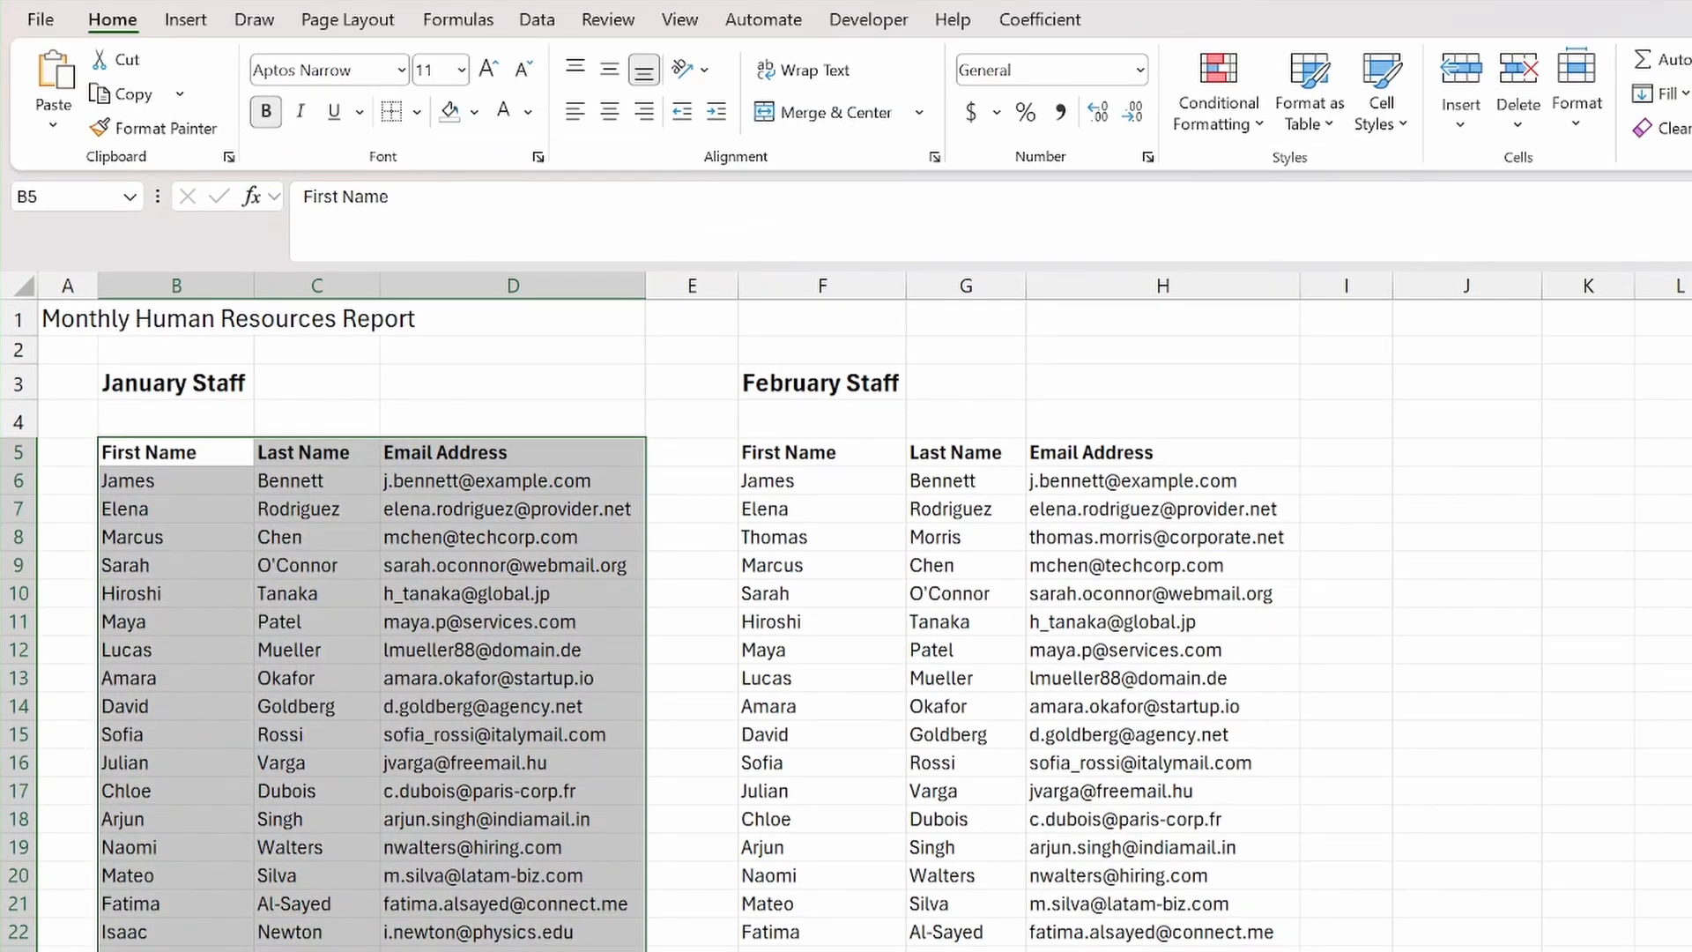
left_click(185, 19)
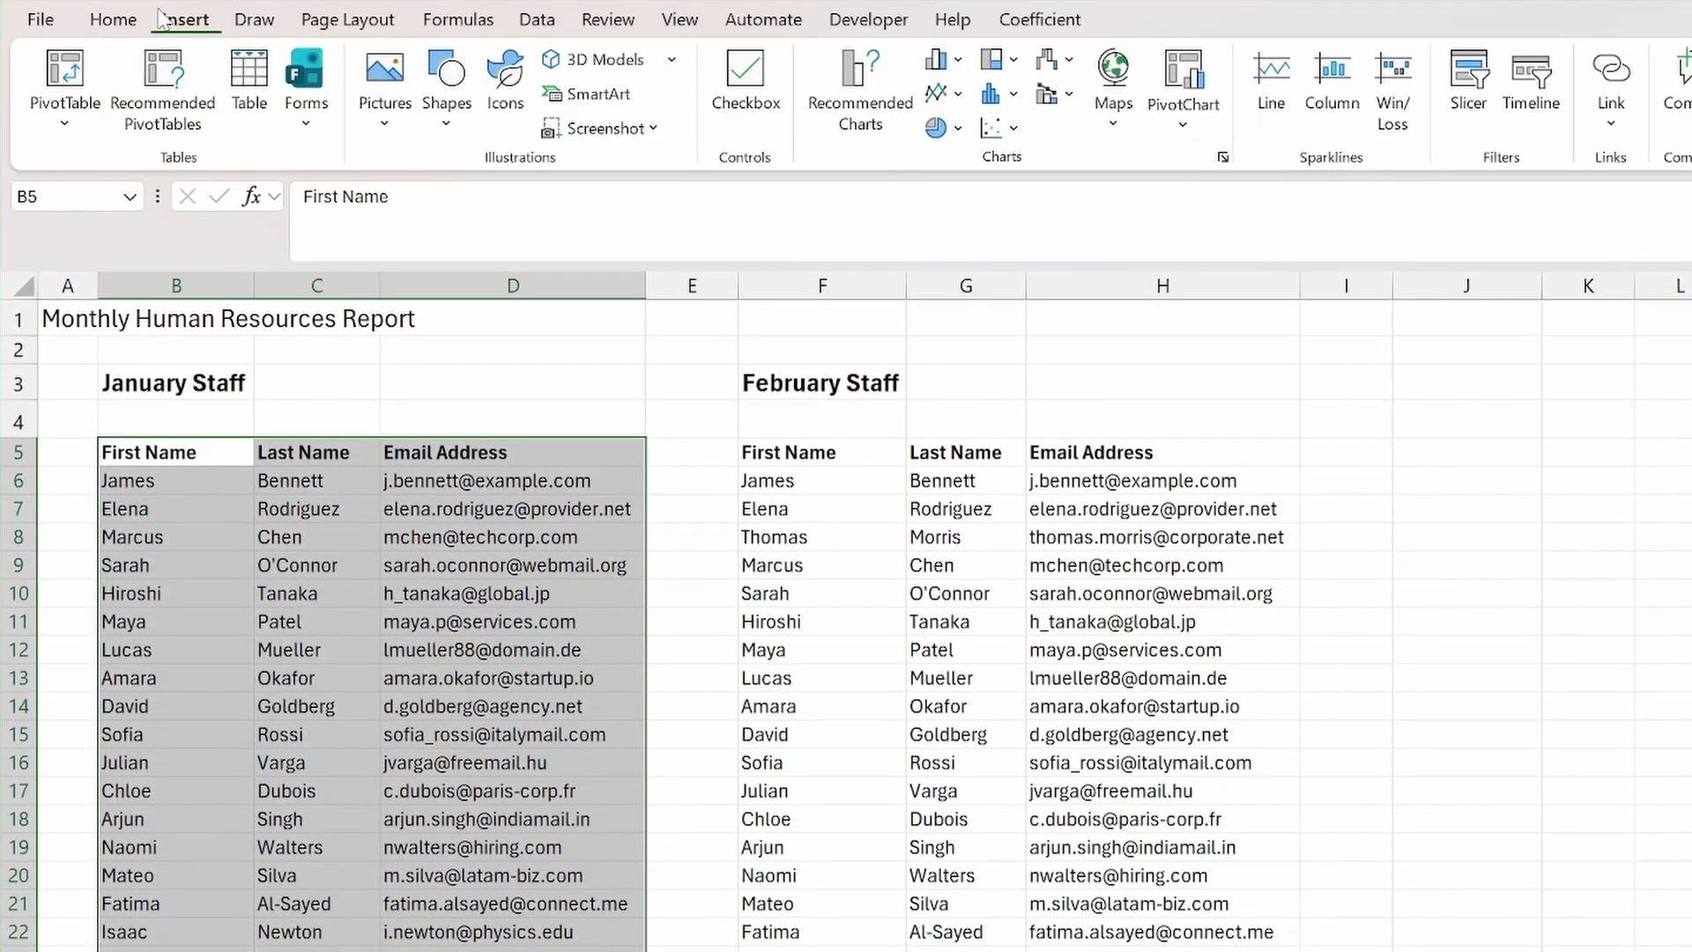
left_click(249, 84)
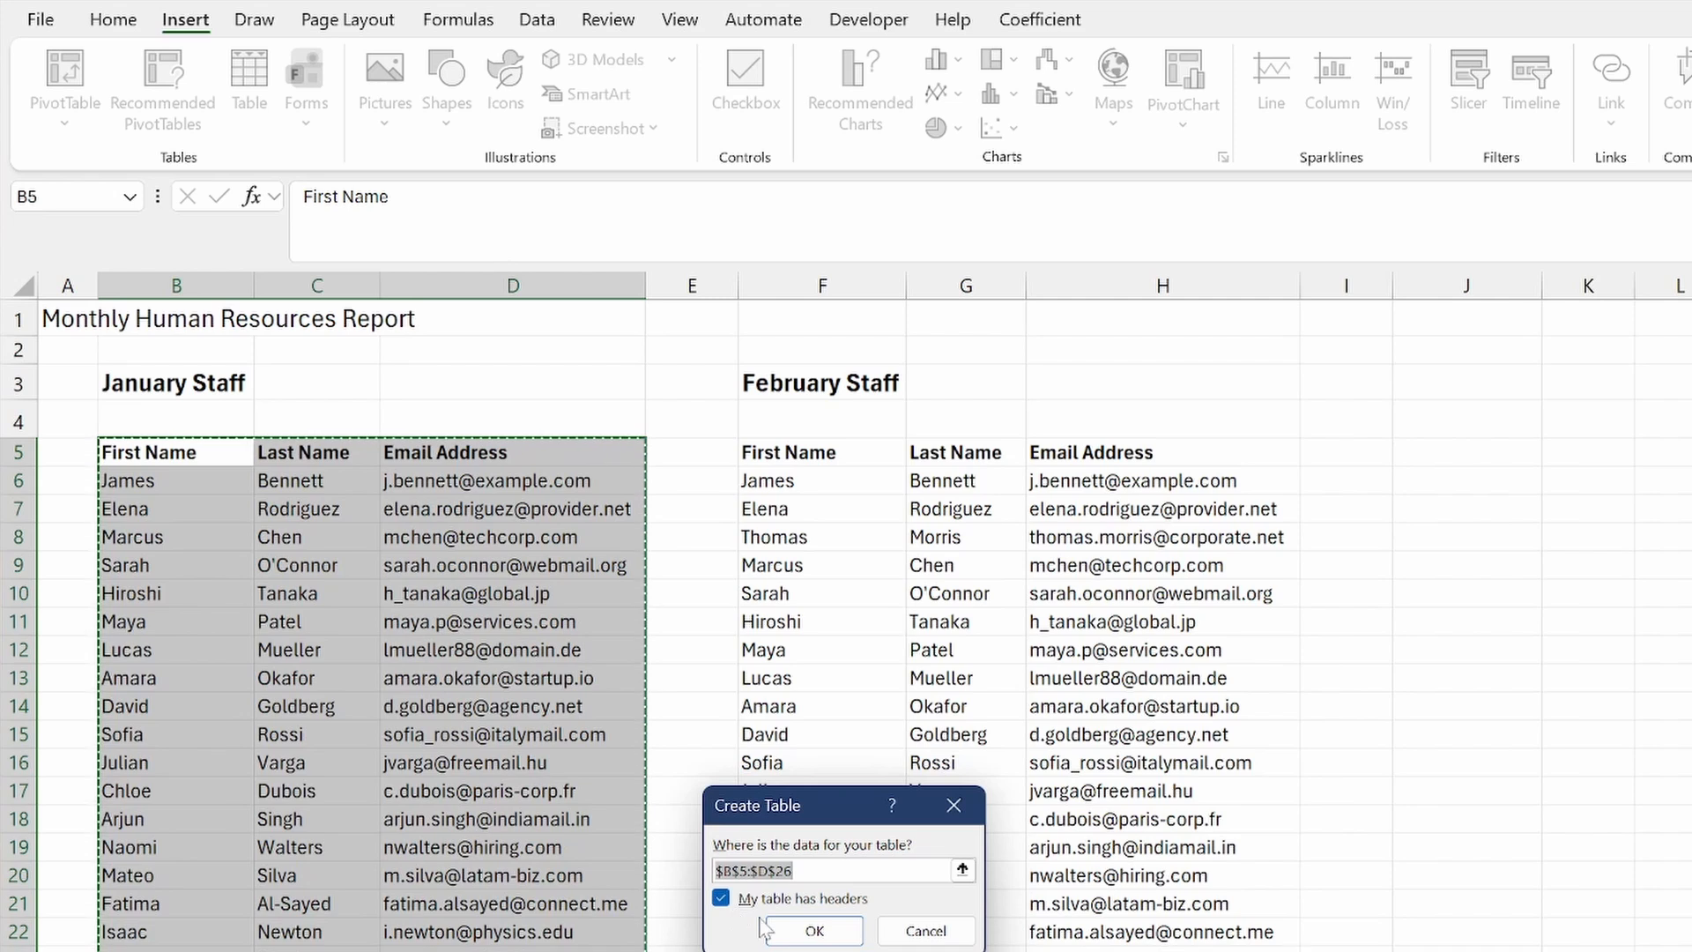
left_click(808, 932)
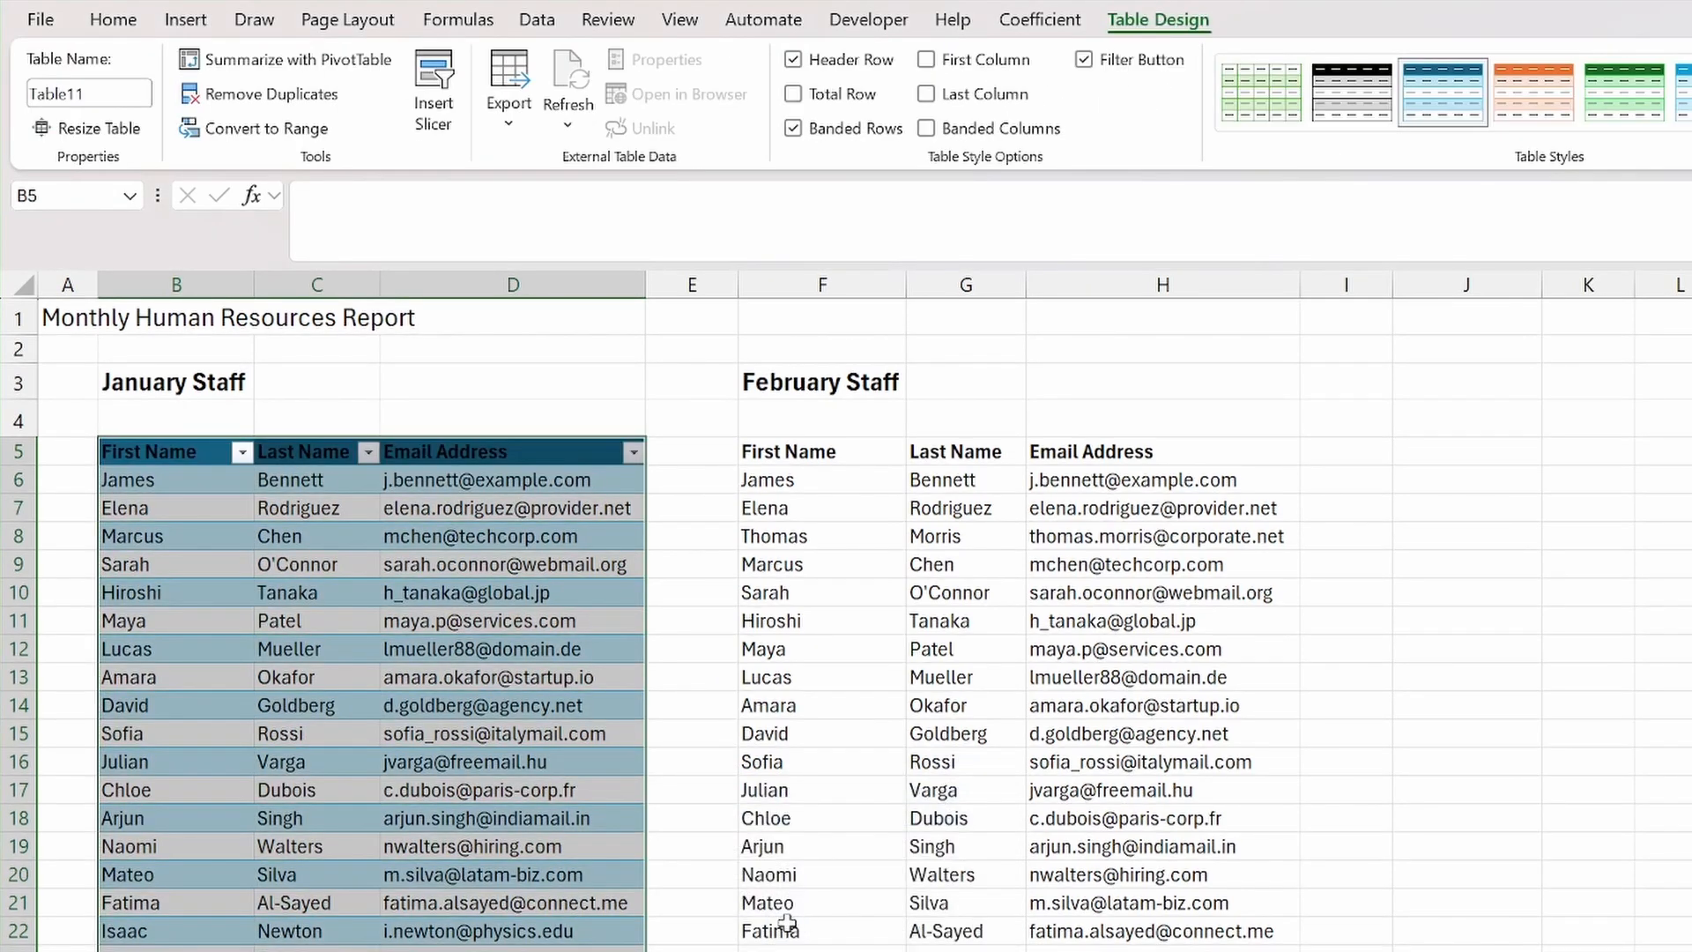
Make the January Staff table's header text white and name the table January.
left_click(113, 22)
left_click_drag(244, 461, 608, 452)
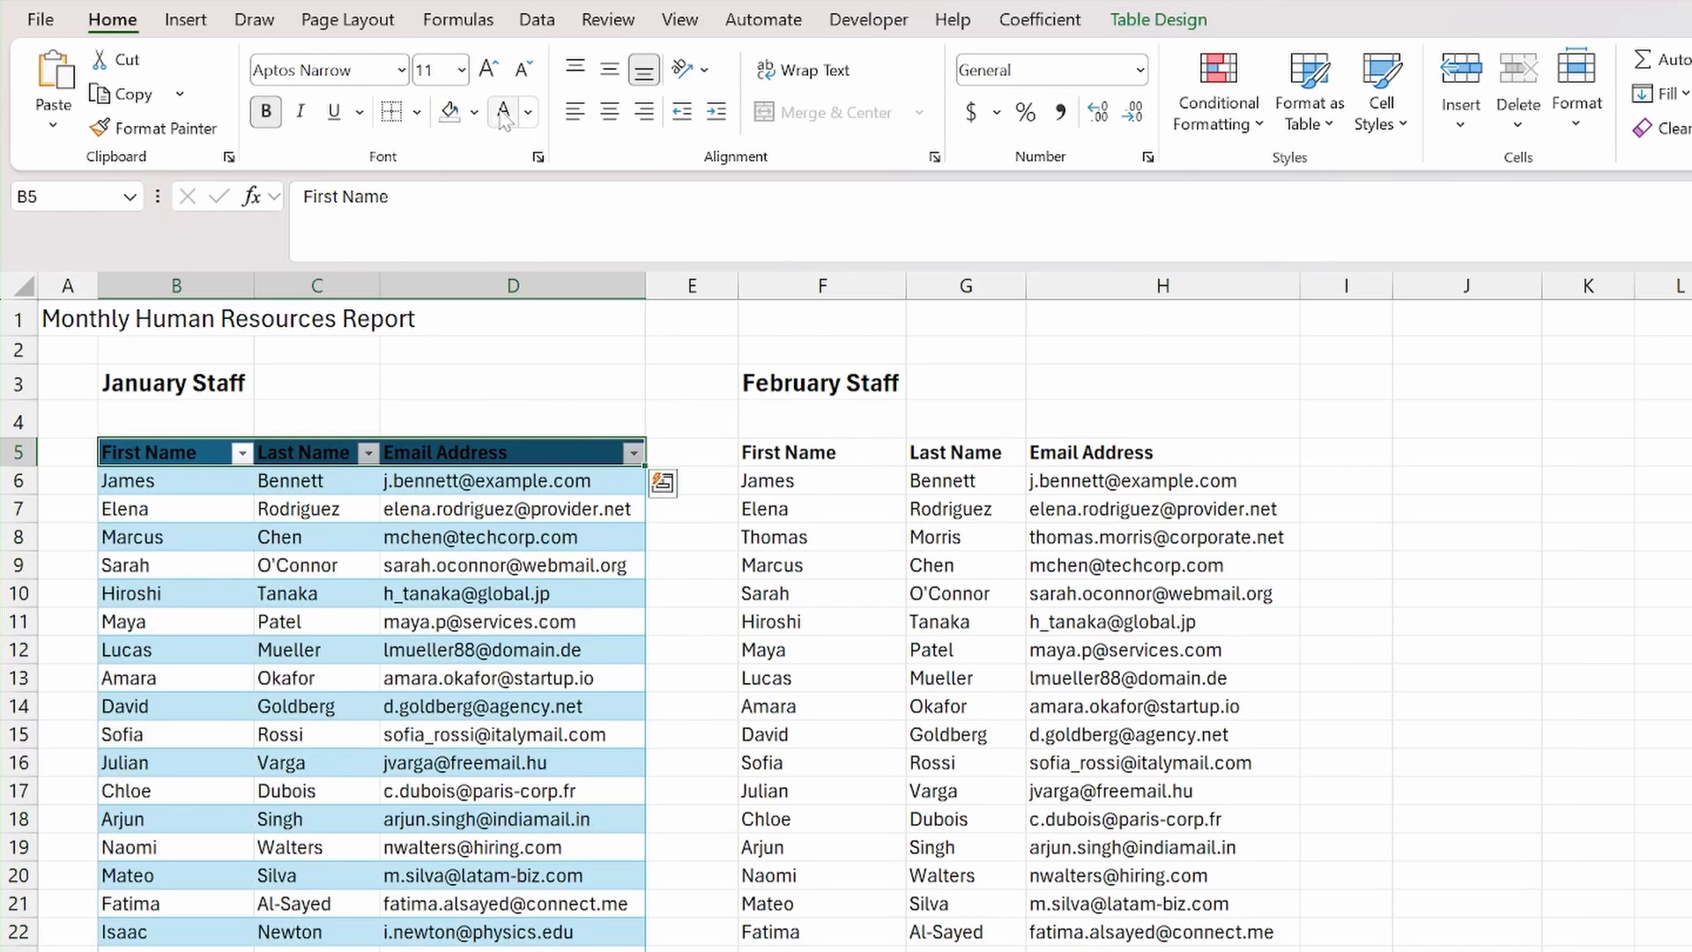
left_click(1158, 19)
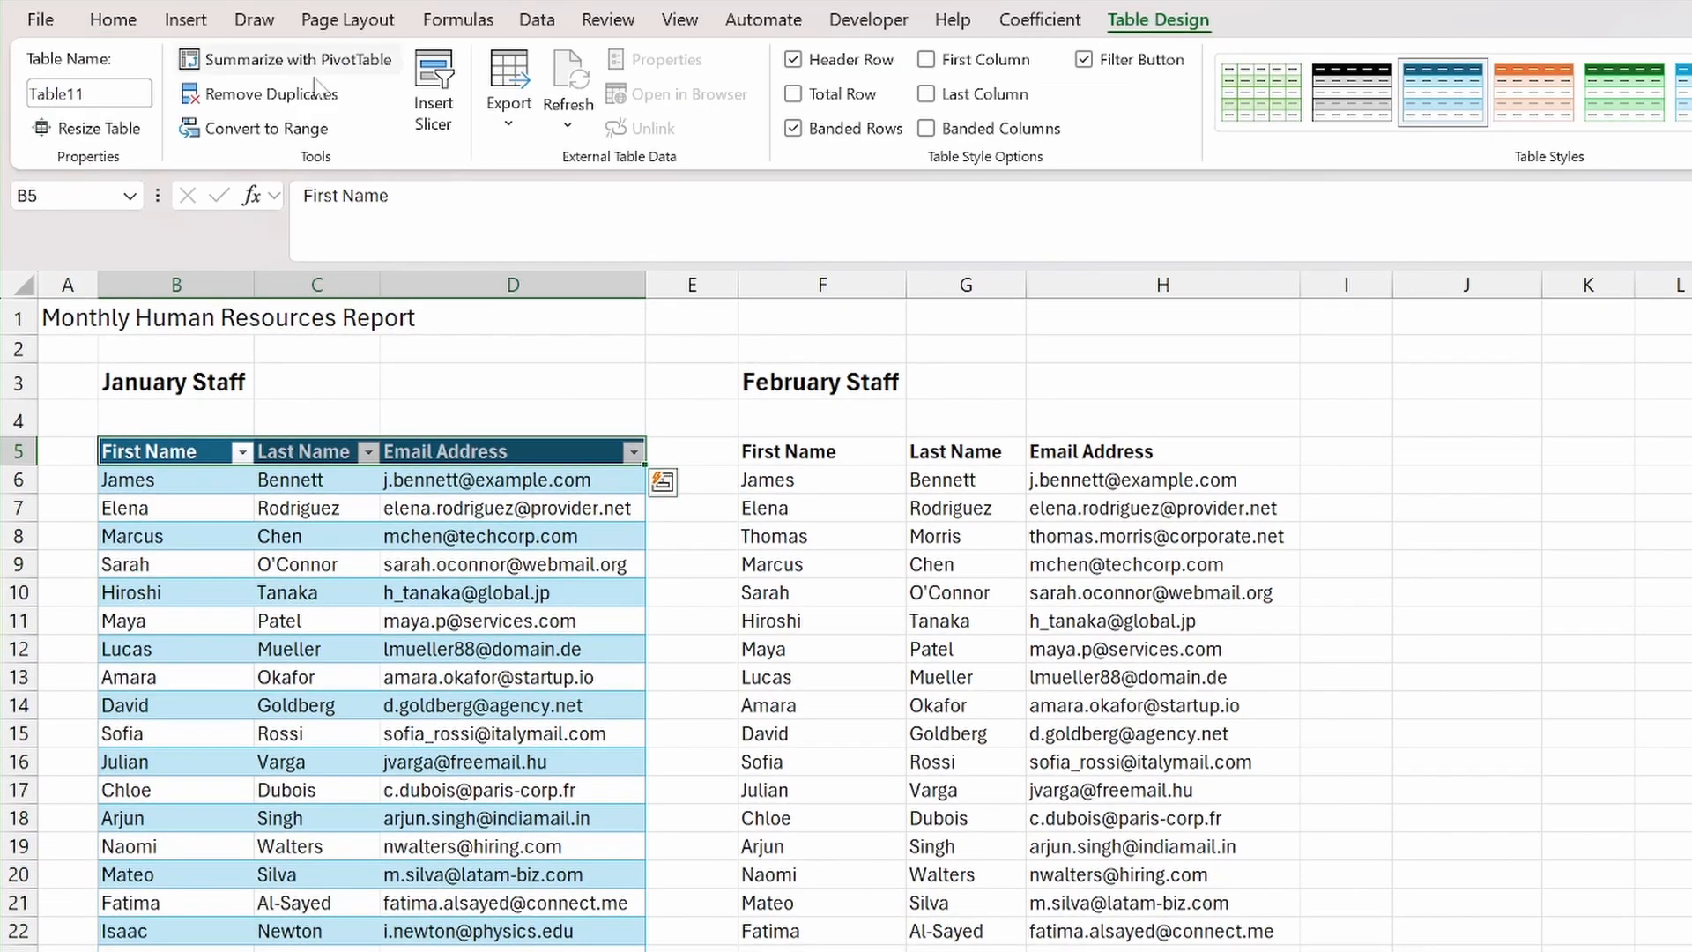
left_click(88, 94)
type("January")
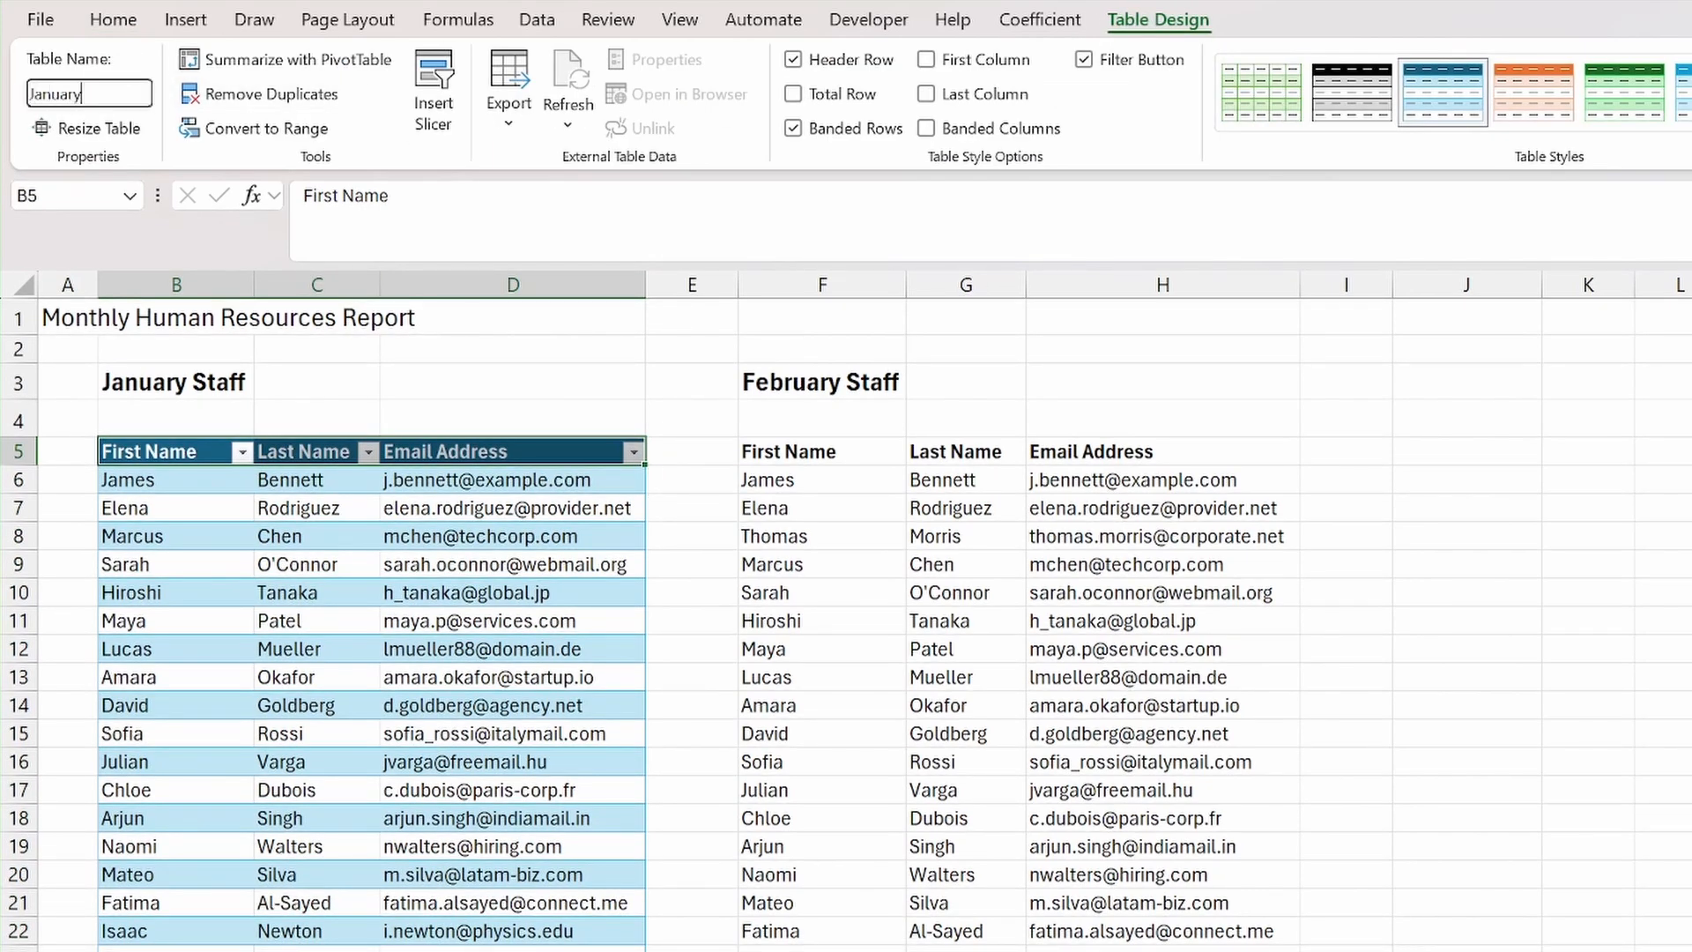
key("Return")
Convert the February Staff list in F5:H27 into a table with headers.
left_click_drag(856, 447, 1164, 951)
left_click(185, 19)
left_click(263, 84)
left_click(815, 929)
Name the February Staff table February and format it with the green table style and white header text.
left_click(88, 93)
type("February")
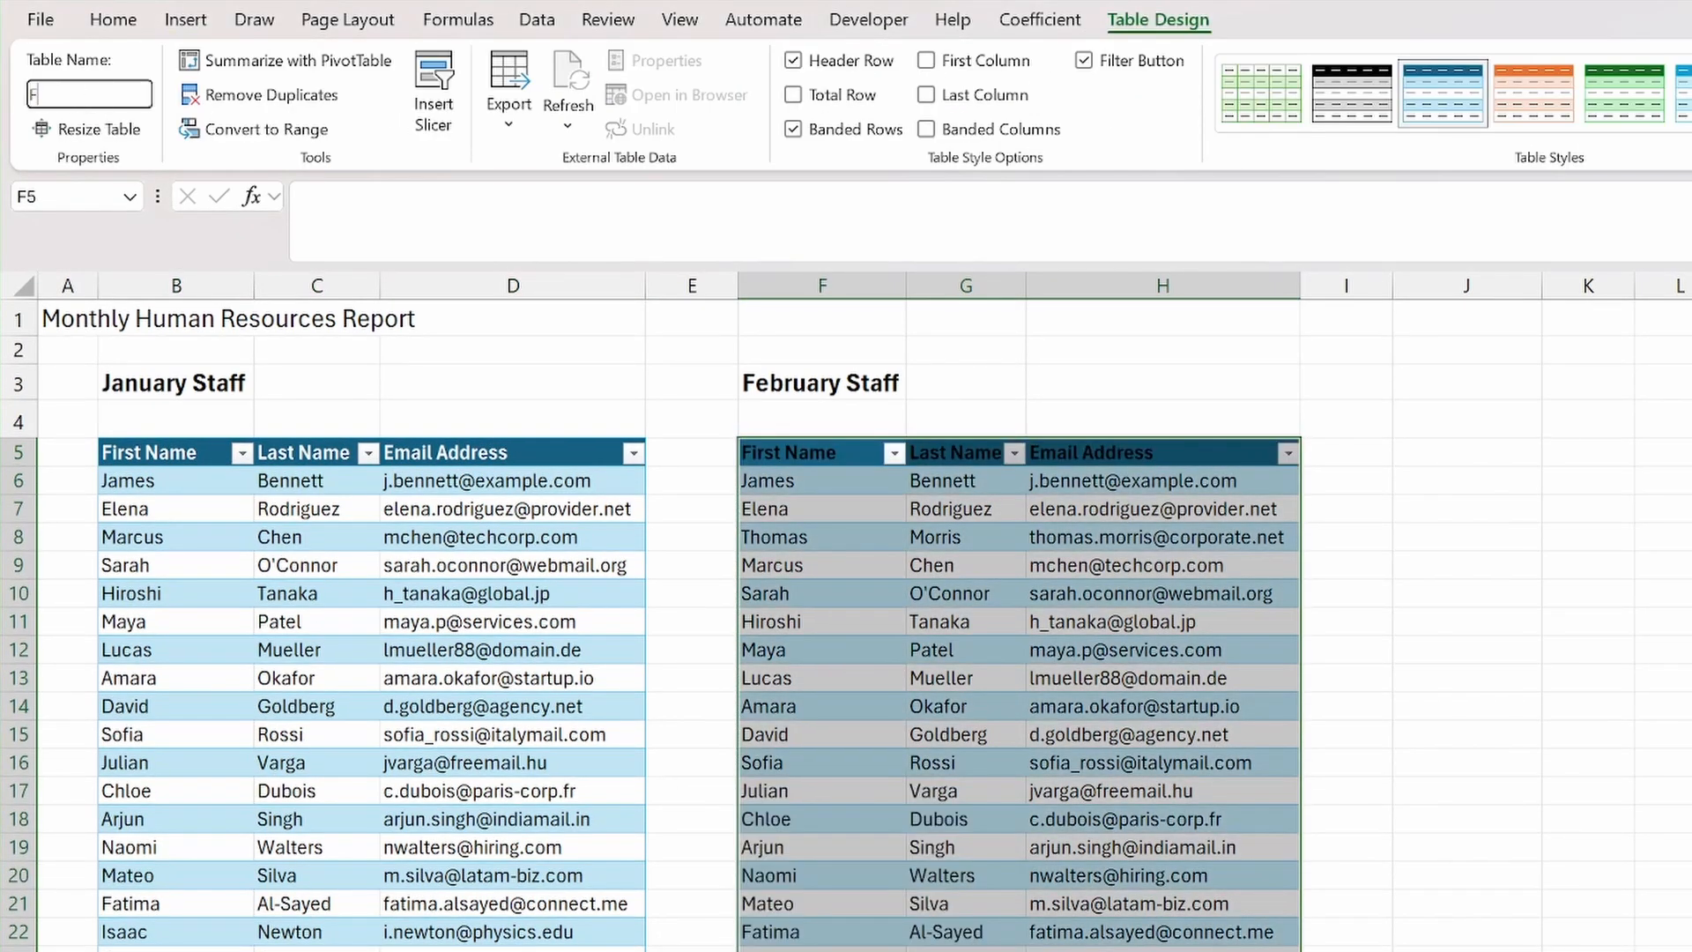
key("Return")
left_click(1624, 92)
left_click(112, 20)
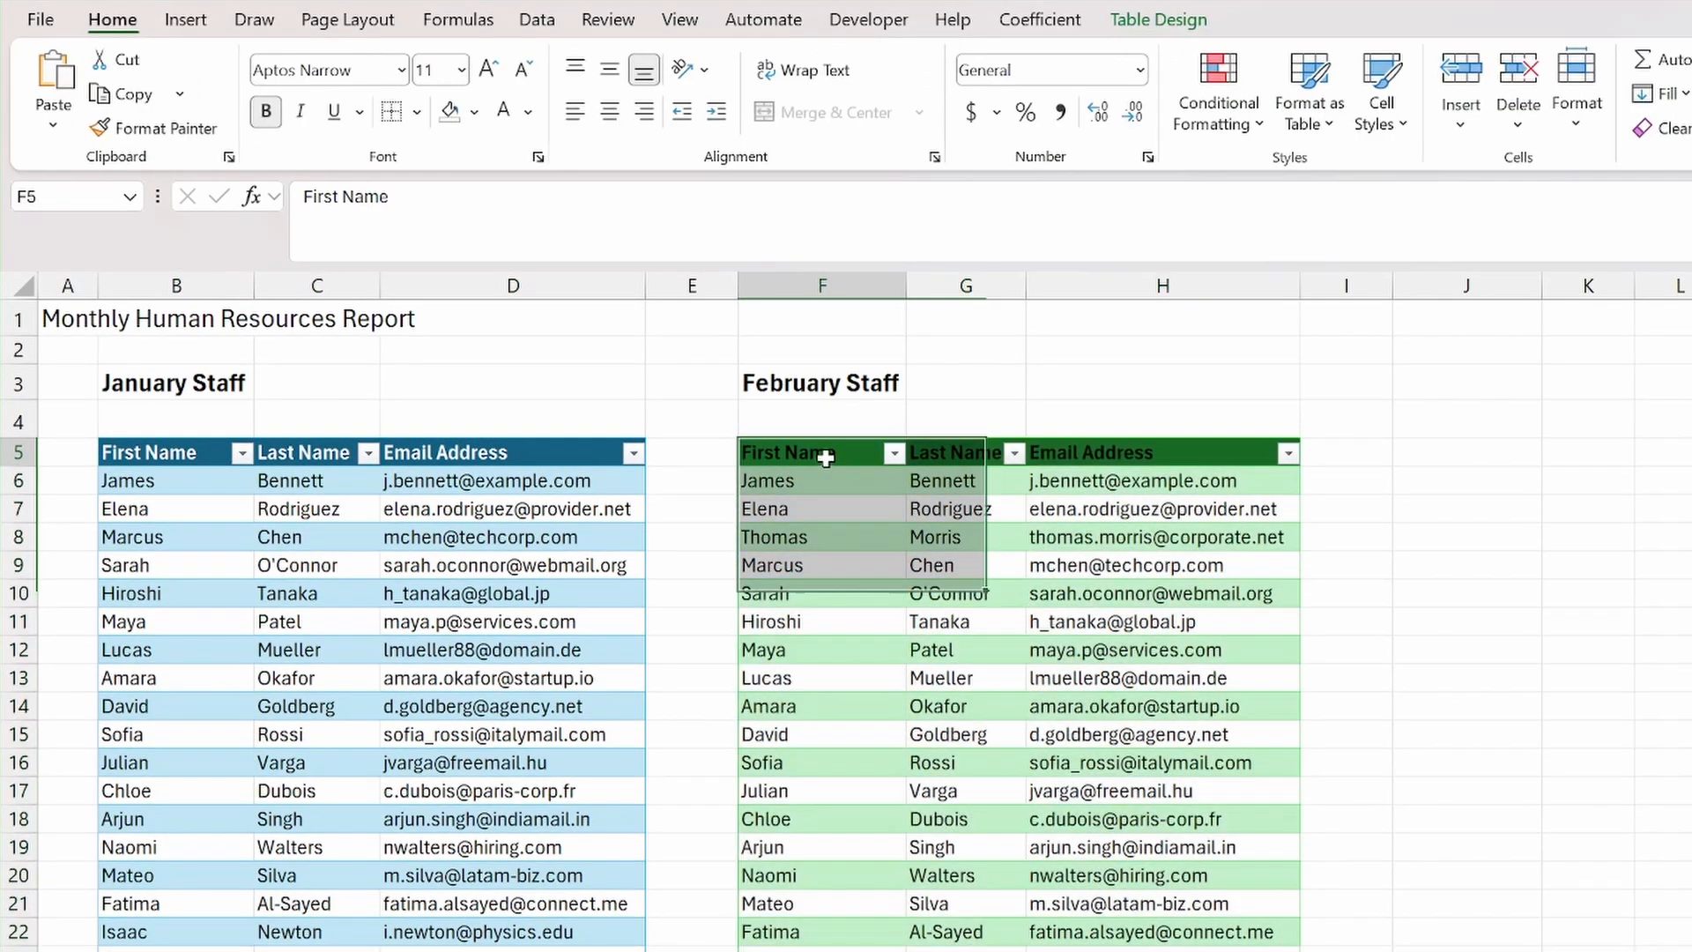
Enter the heading "New Employees?" in cell J5.
left_click(1469, 450)
type("New Employees?")
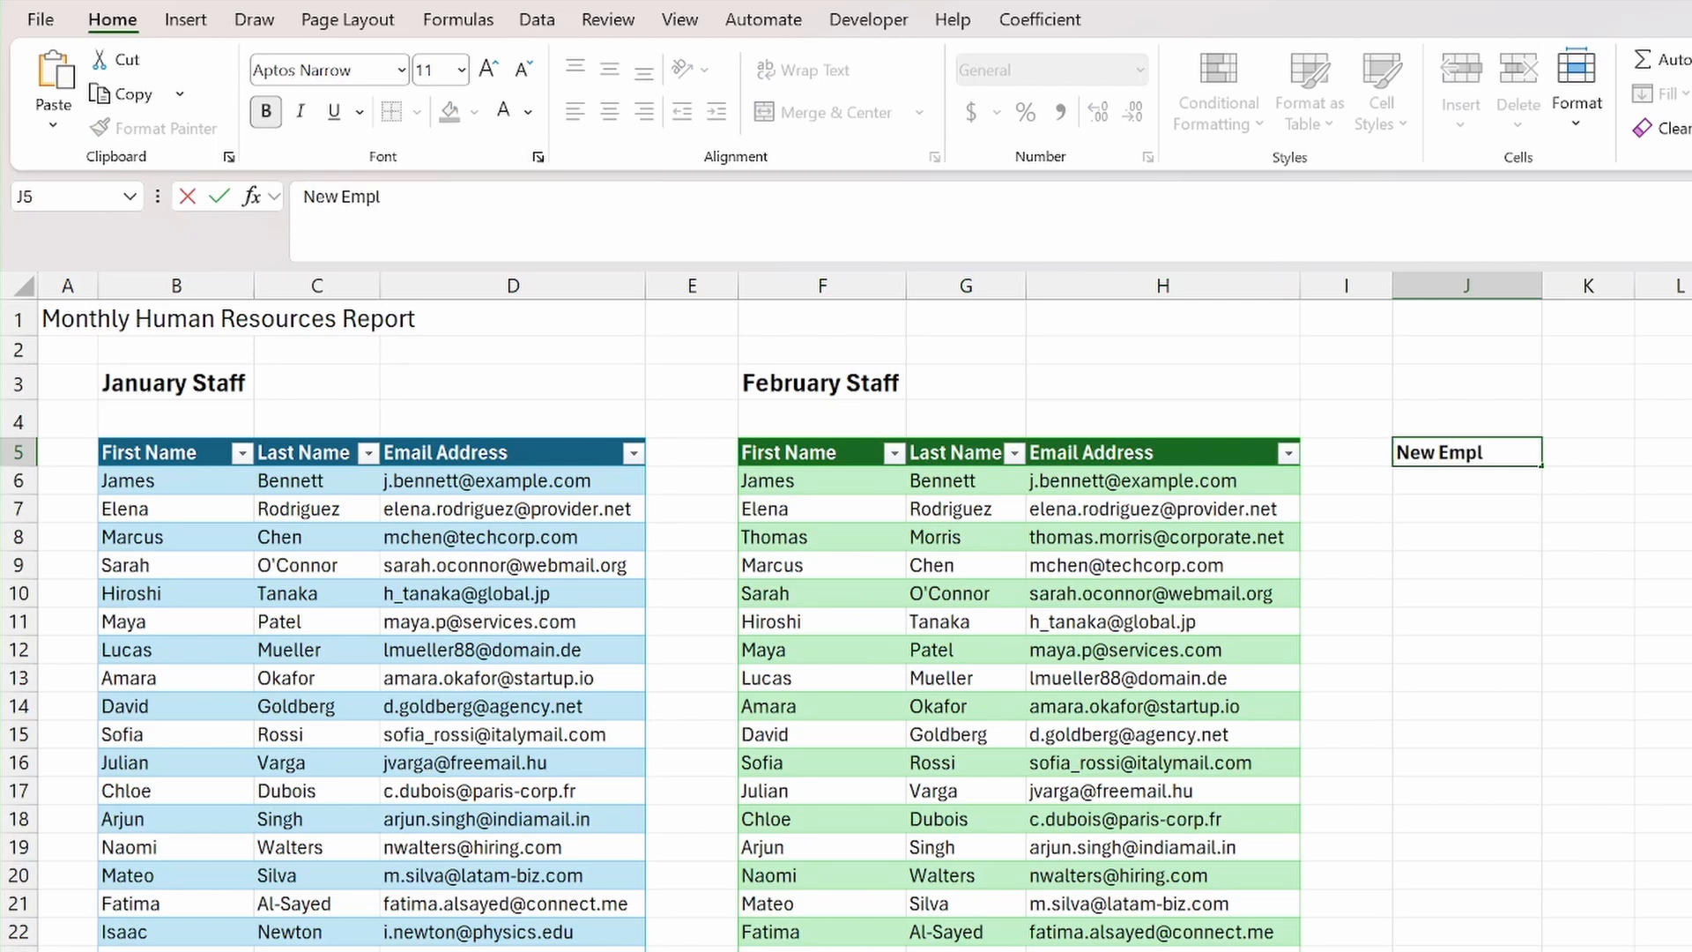
key("Return")
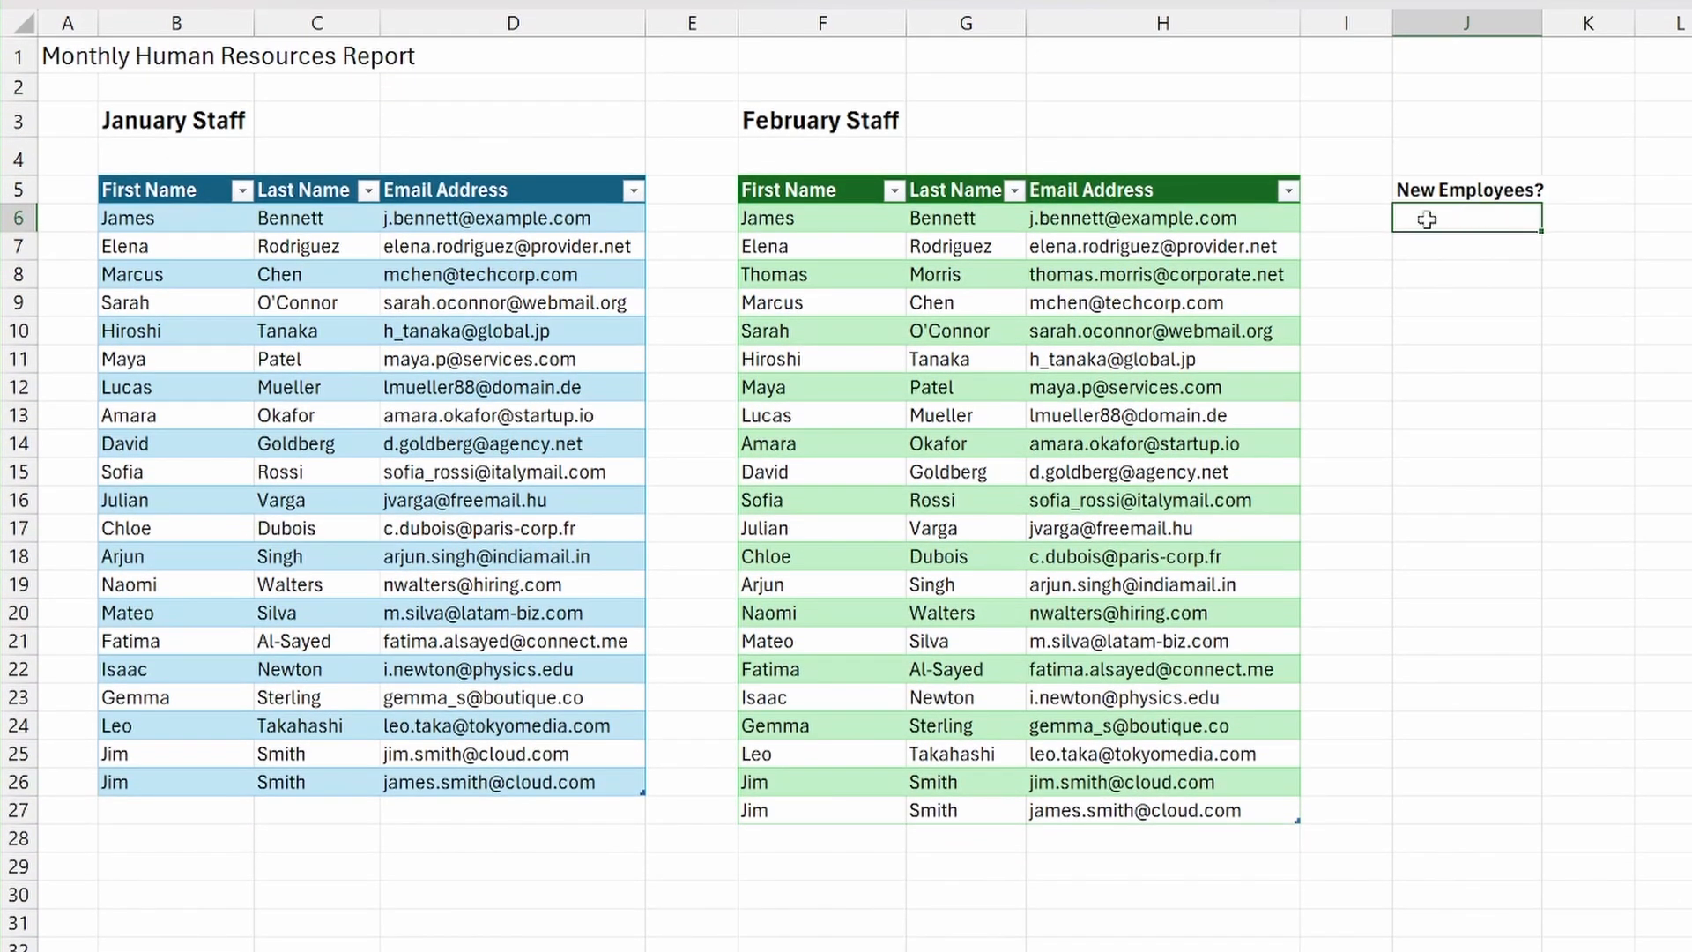
Enter =MATCH(February[@[Email Address]],January[Email Address],0) in J6 to look up the February e-mail in the January table.
type("=match")
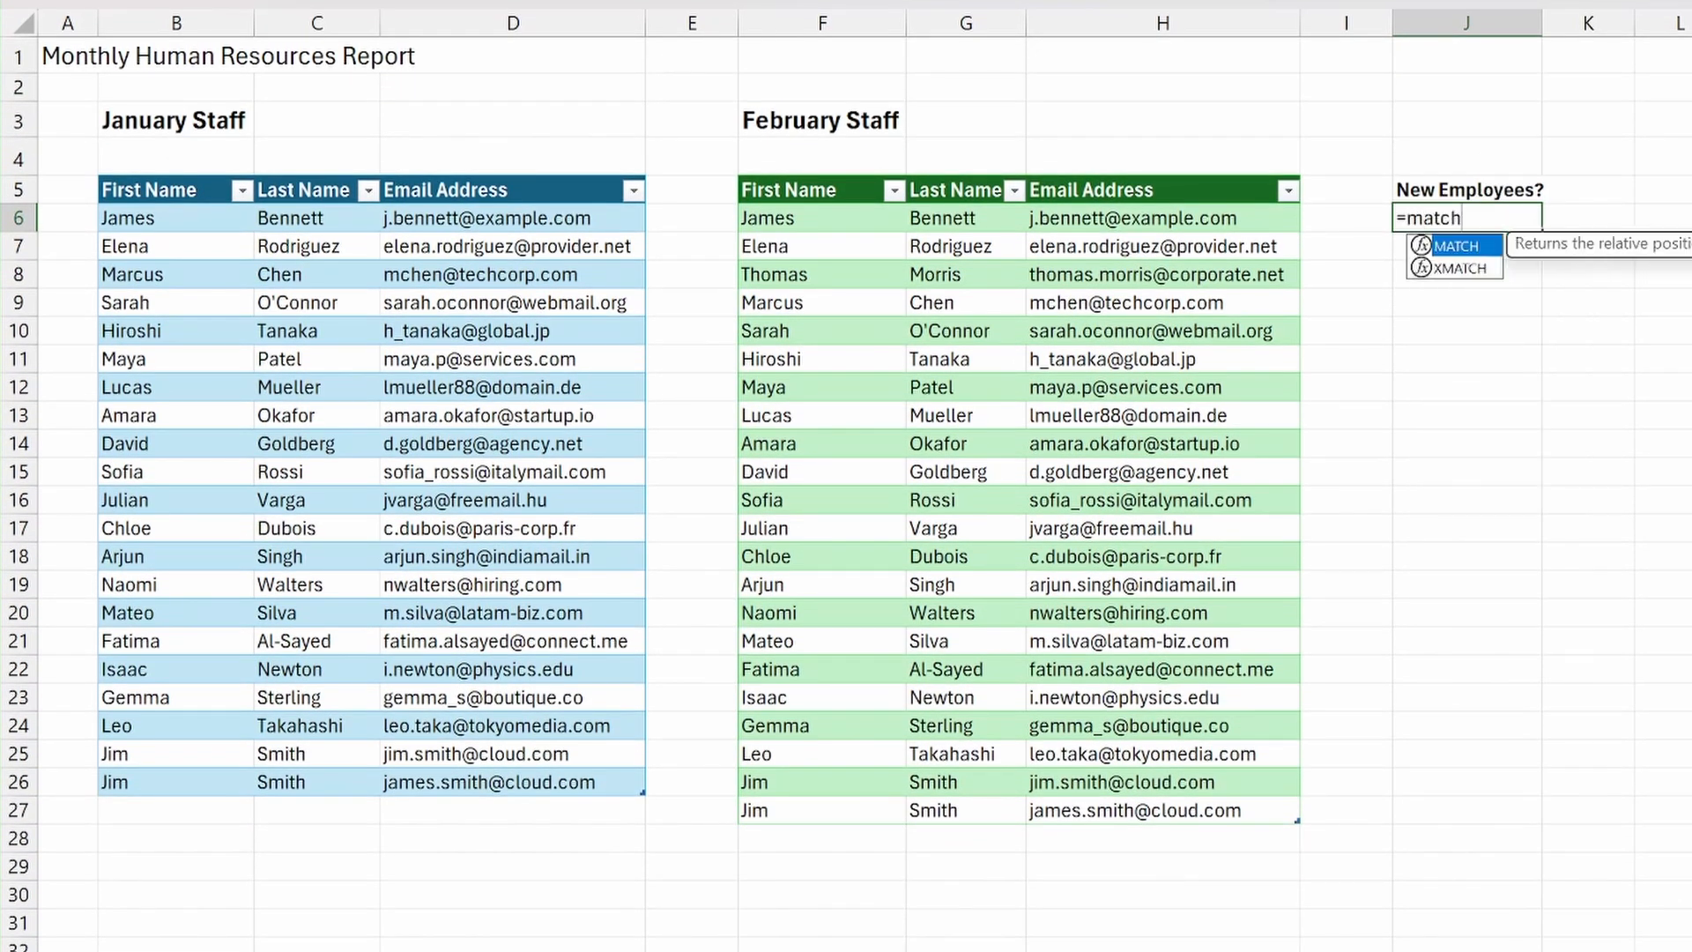
type("(")
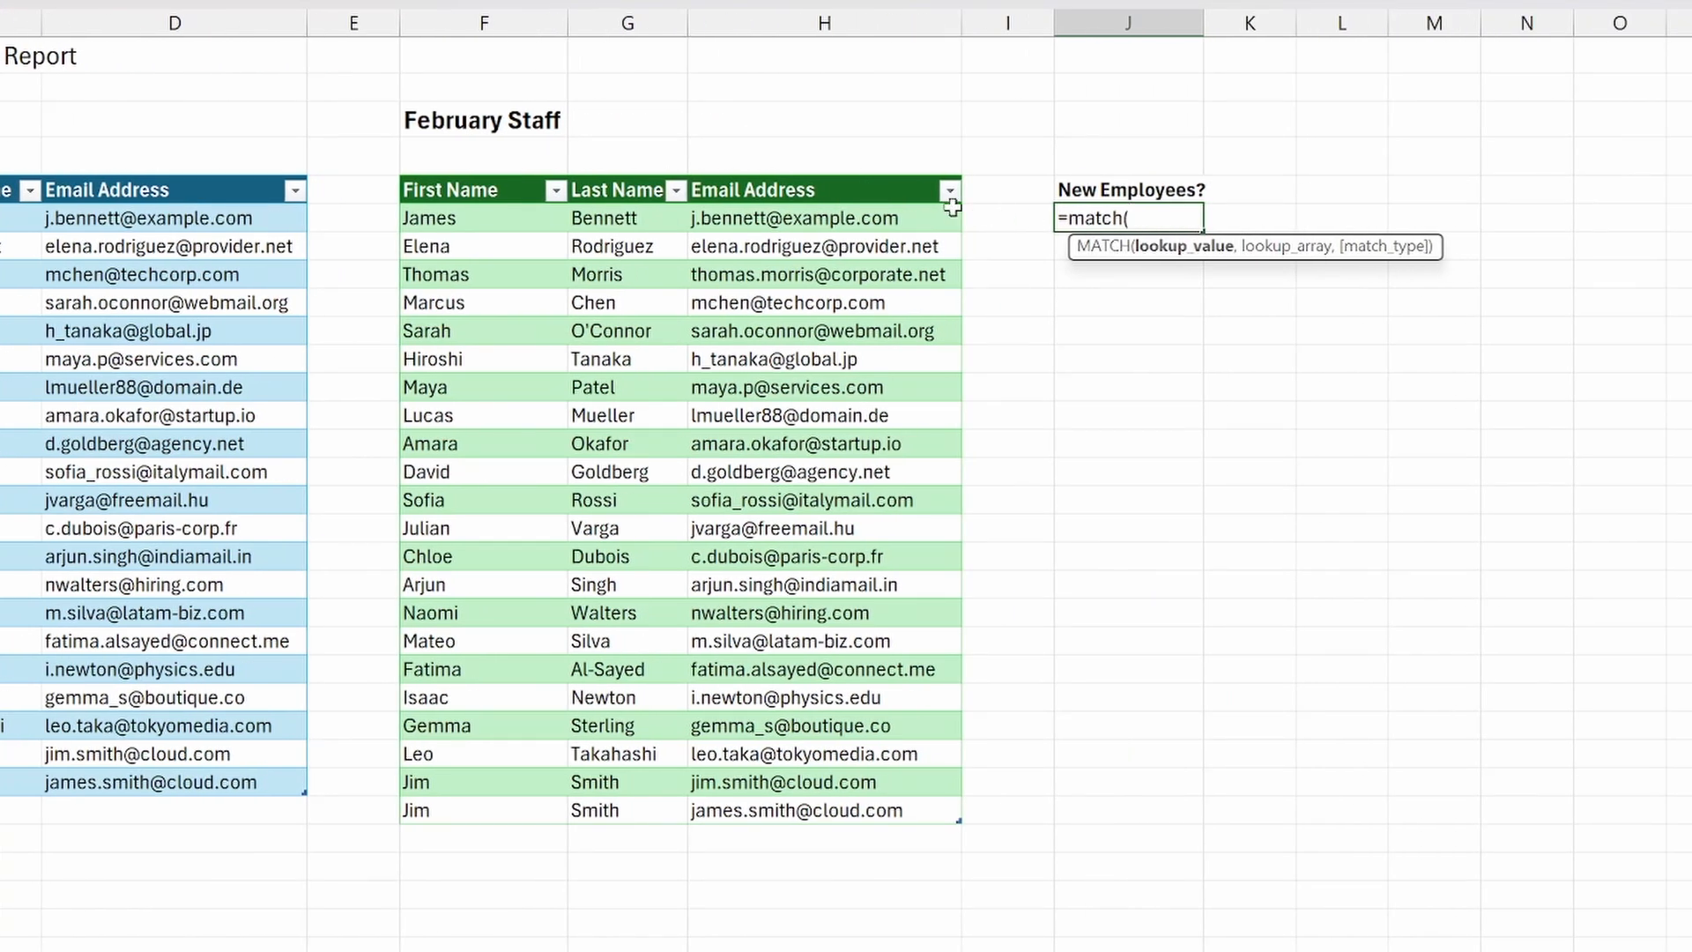
left_click(928, 218)
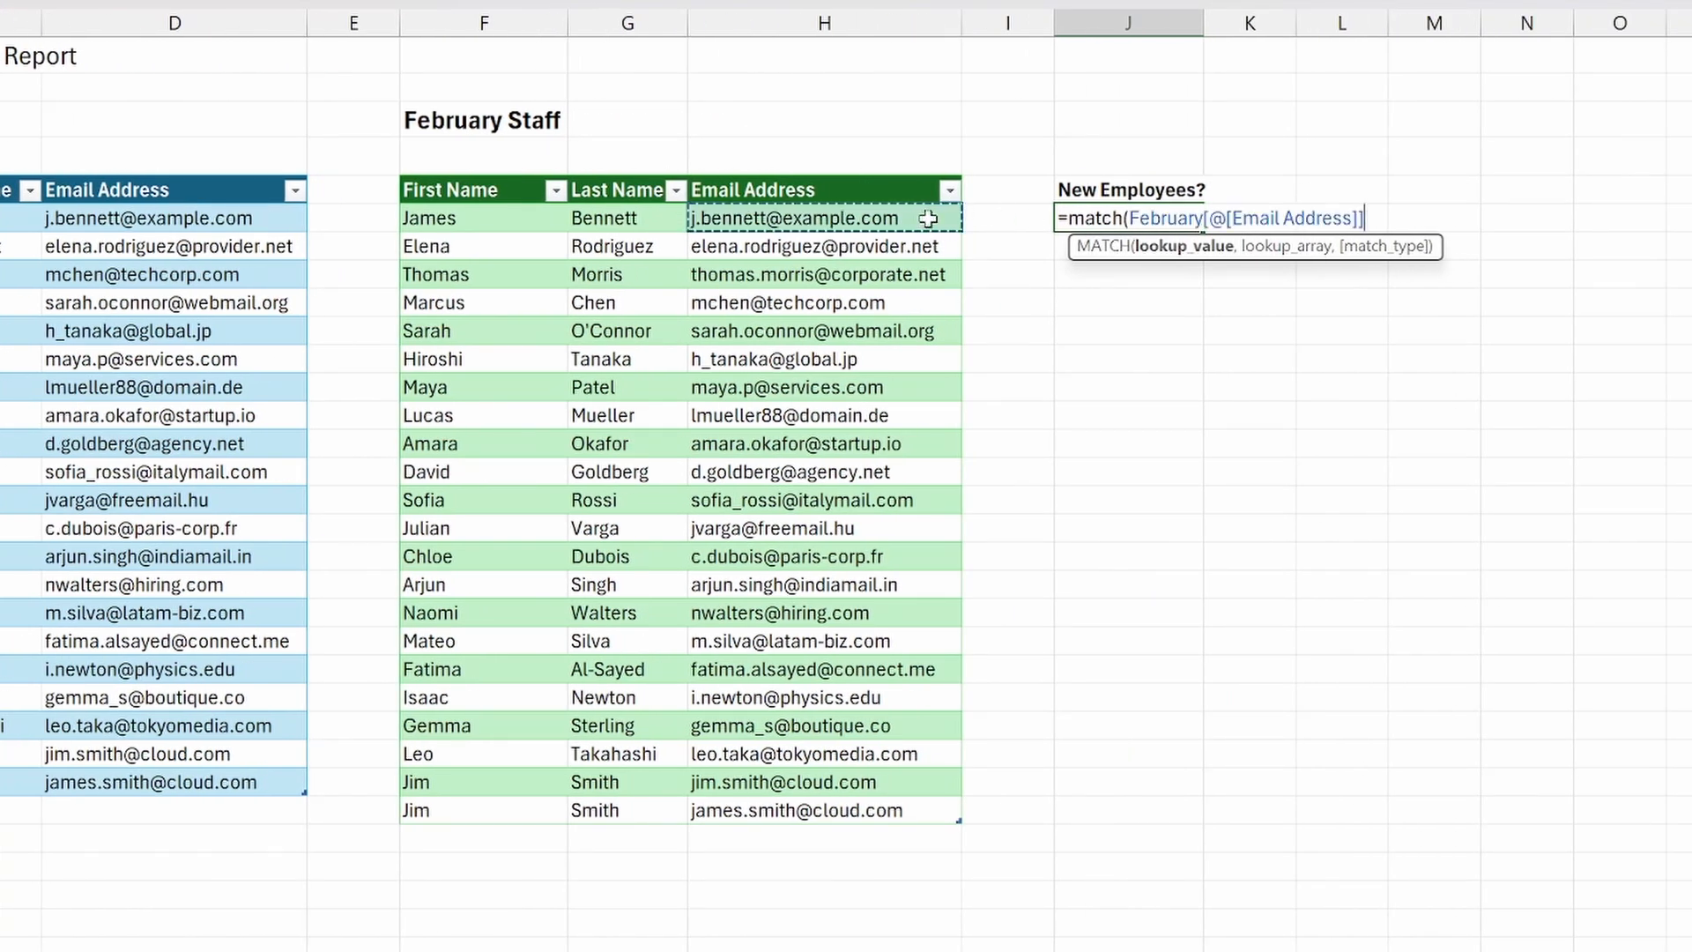
type(",")
left_click_drag(265, 228, 231, 784)
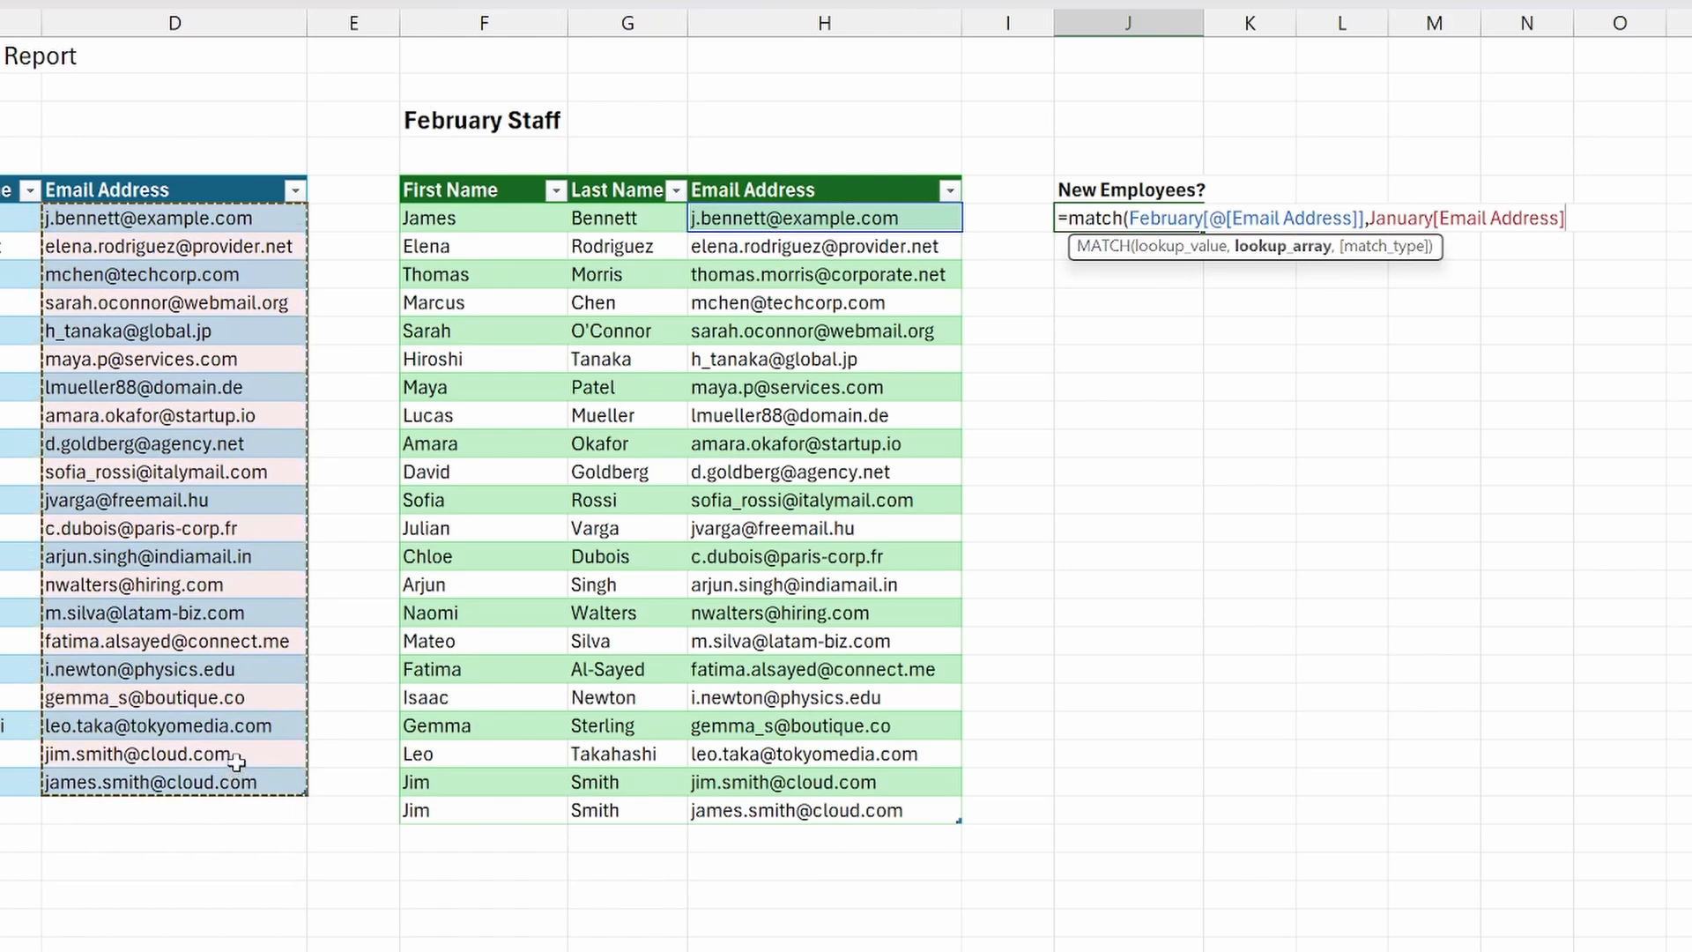
type(",0)")
key("Return")
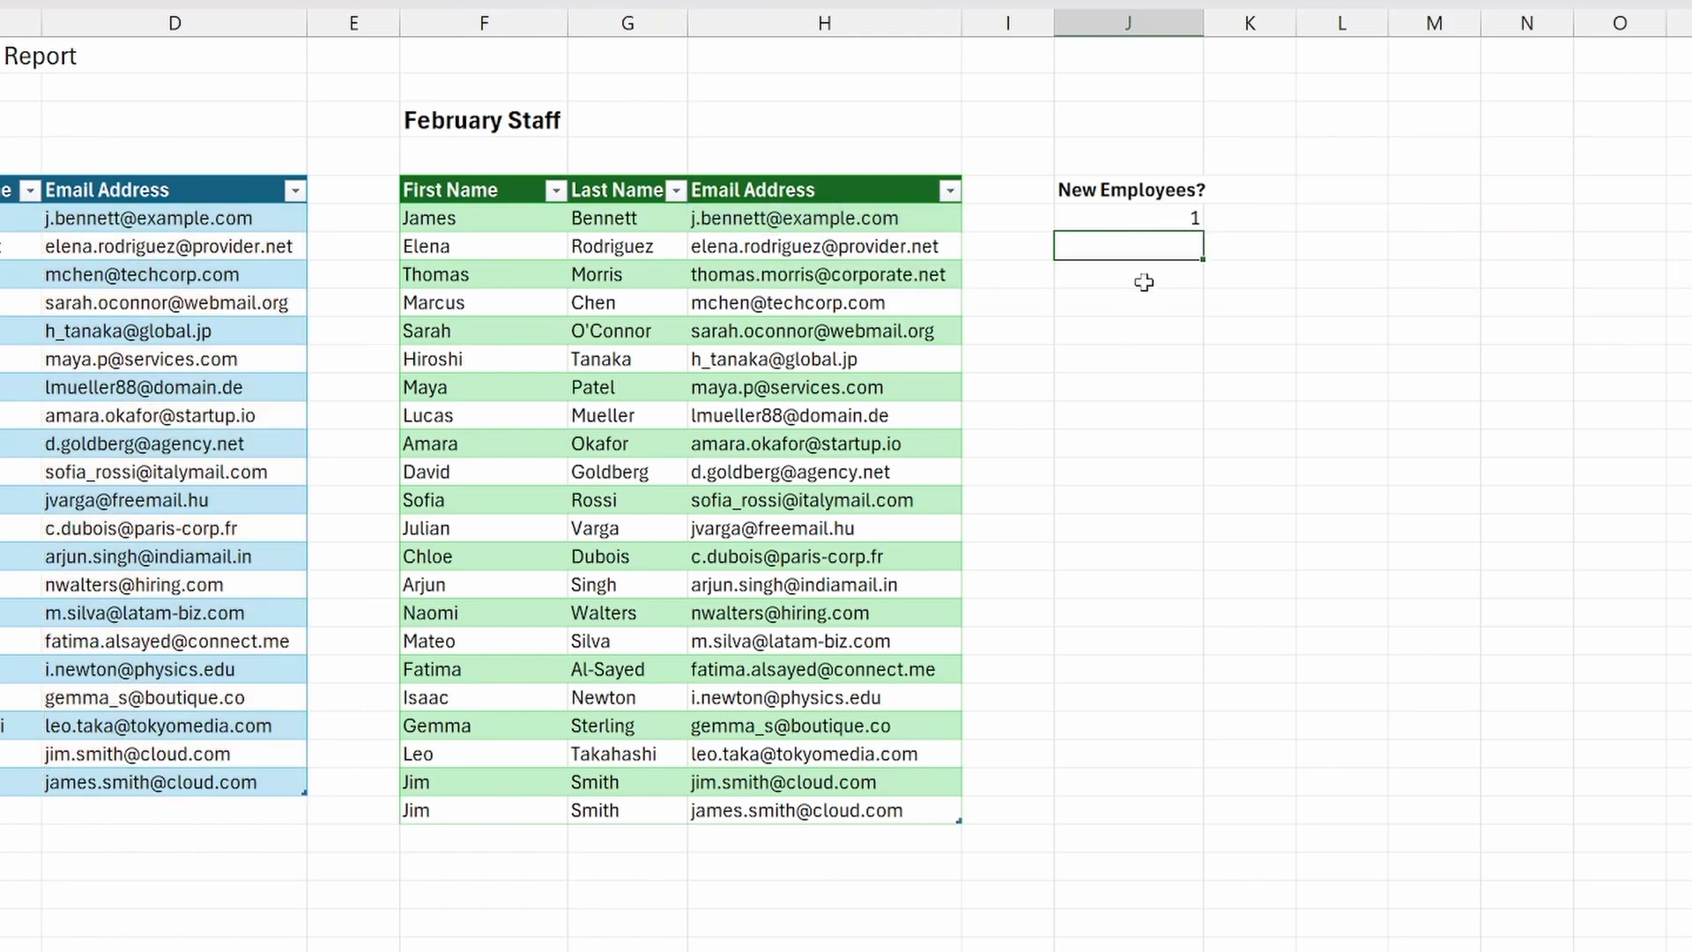
Review the MATCH formula in J6 and fill it down through J27.
left_click(1142, 217)
double_click(1137, 218)
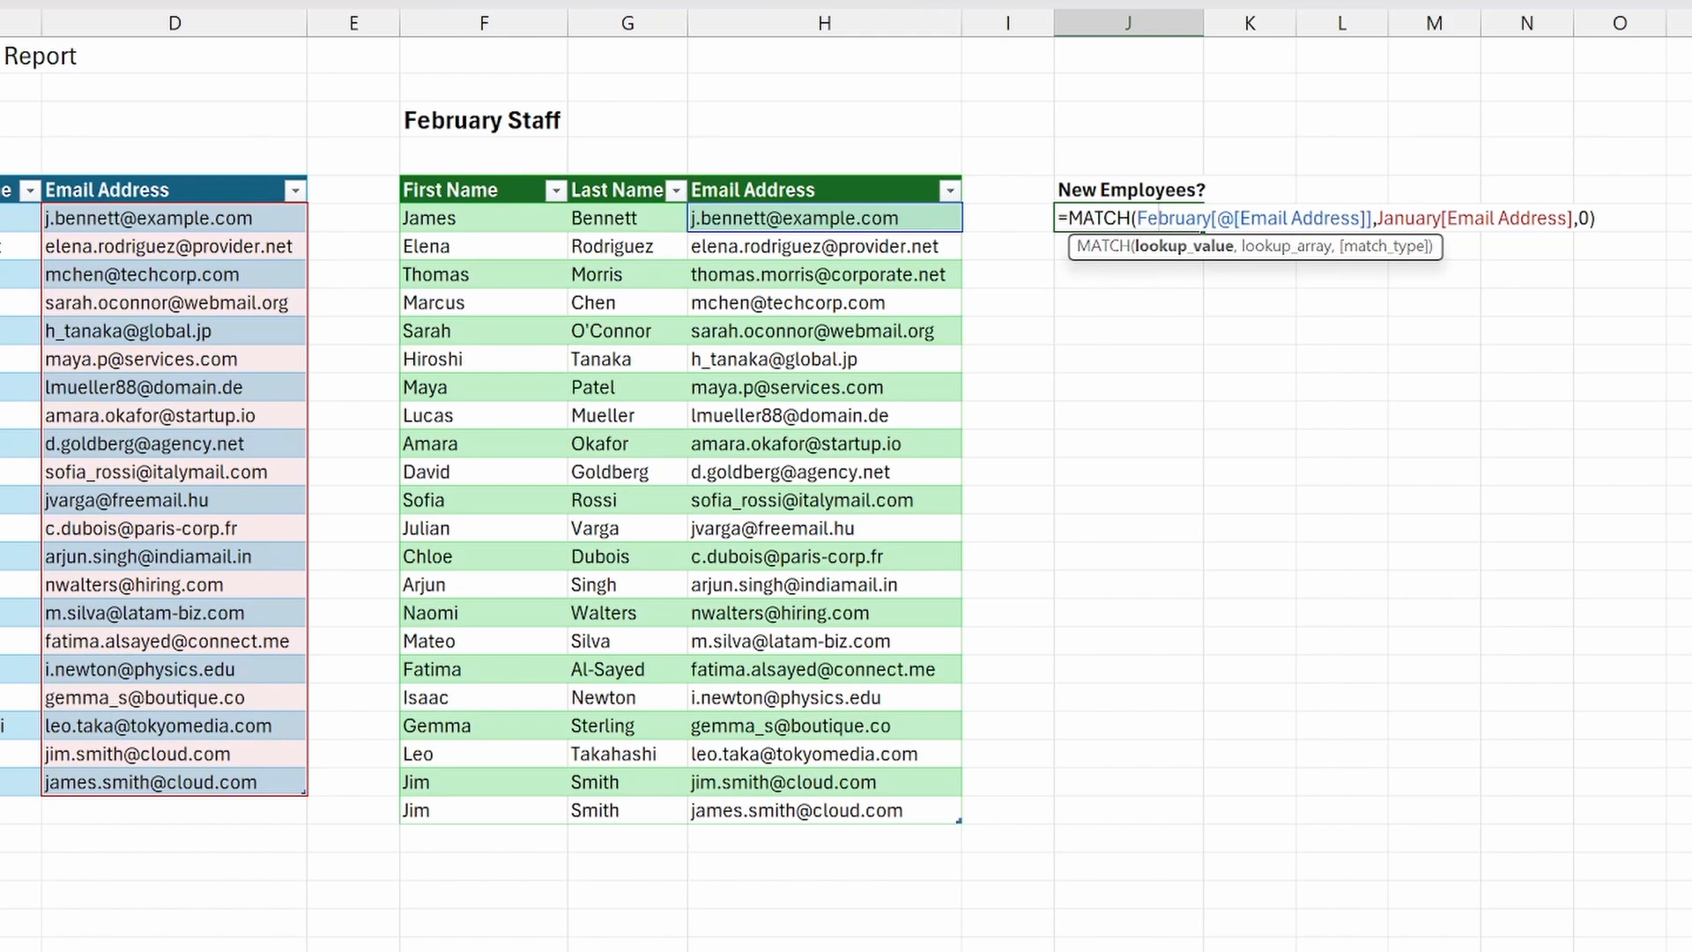
key("ctrl+Return")
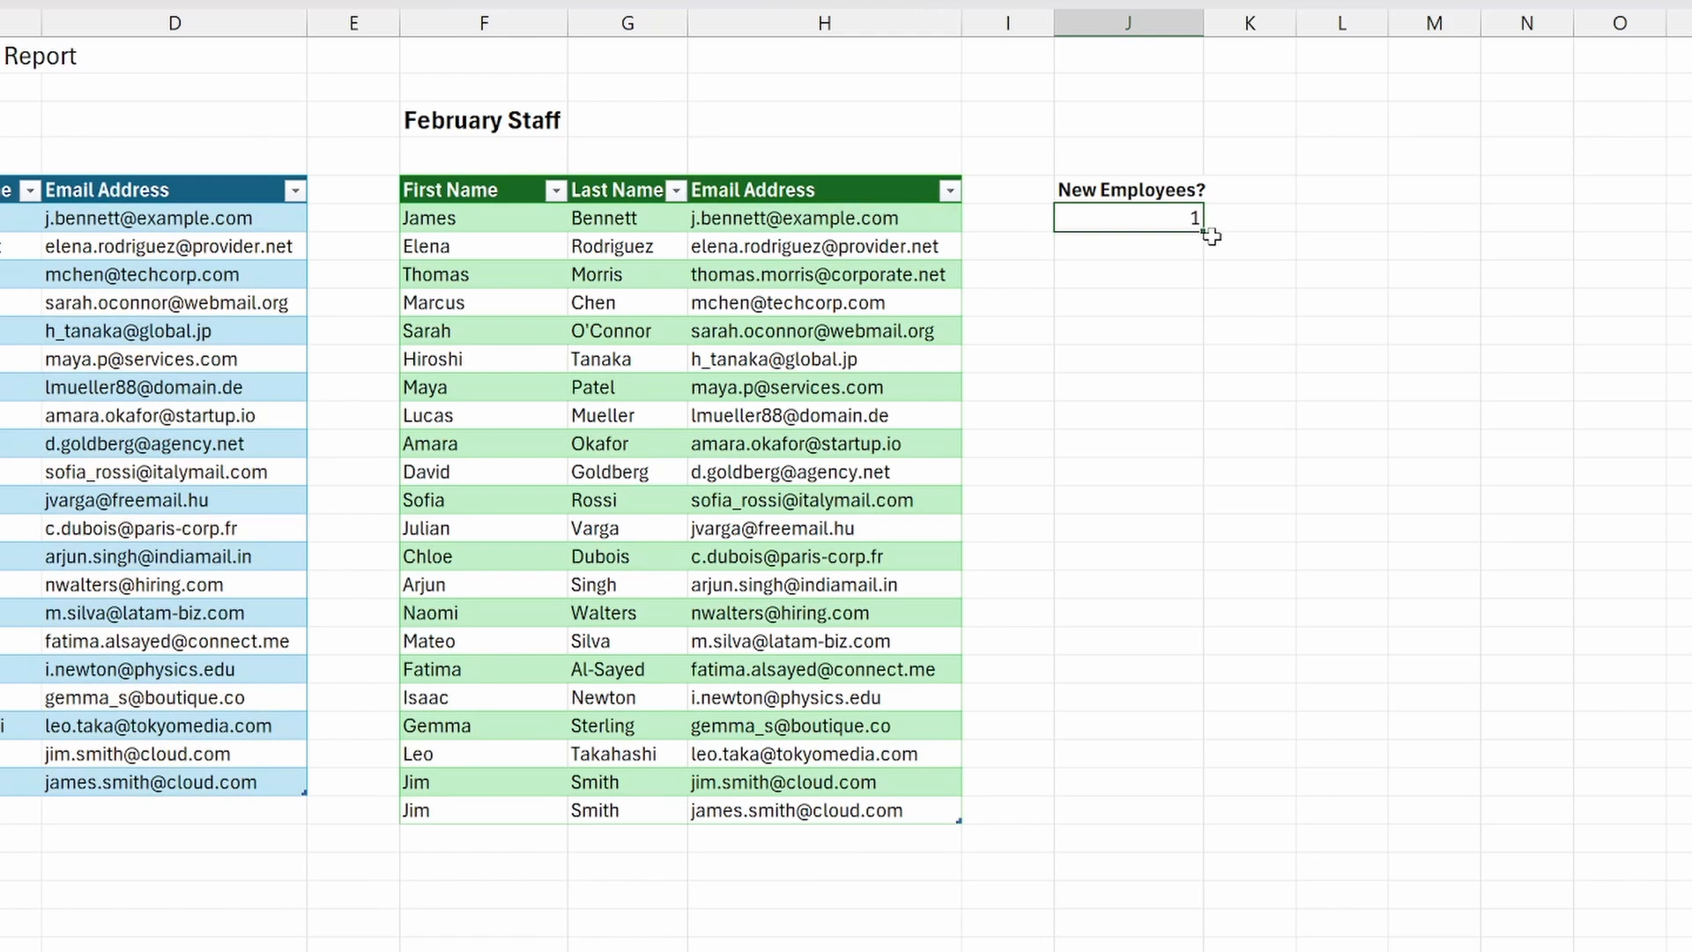
left_click_drag(1203, 231, 1191, 820)
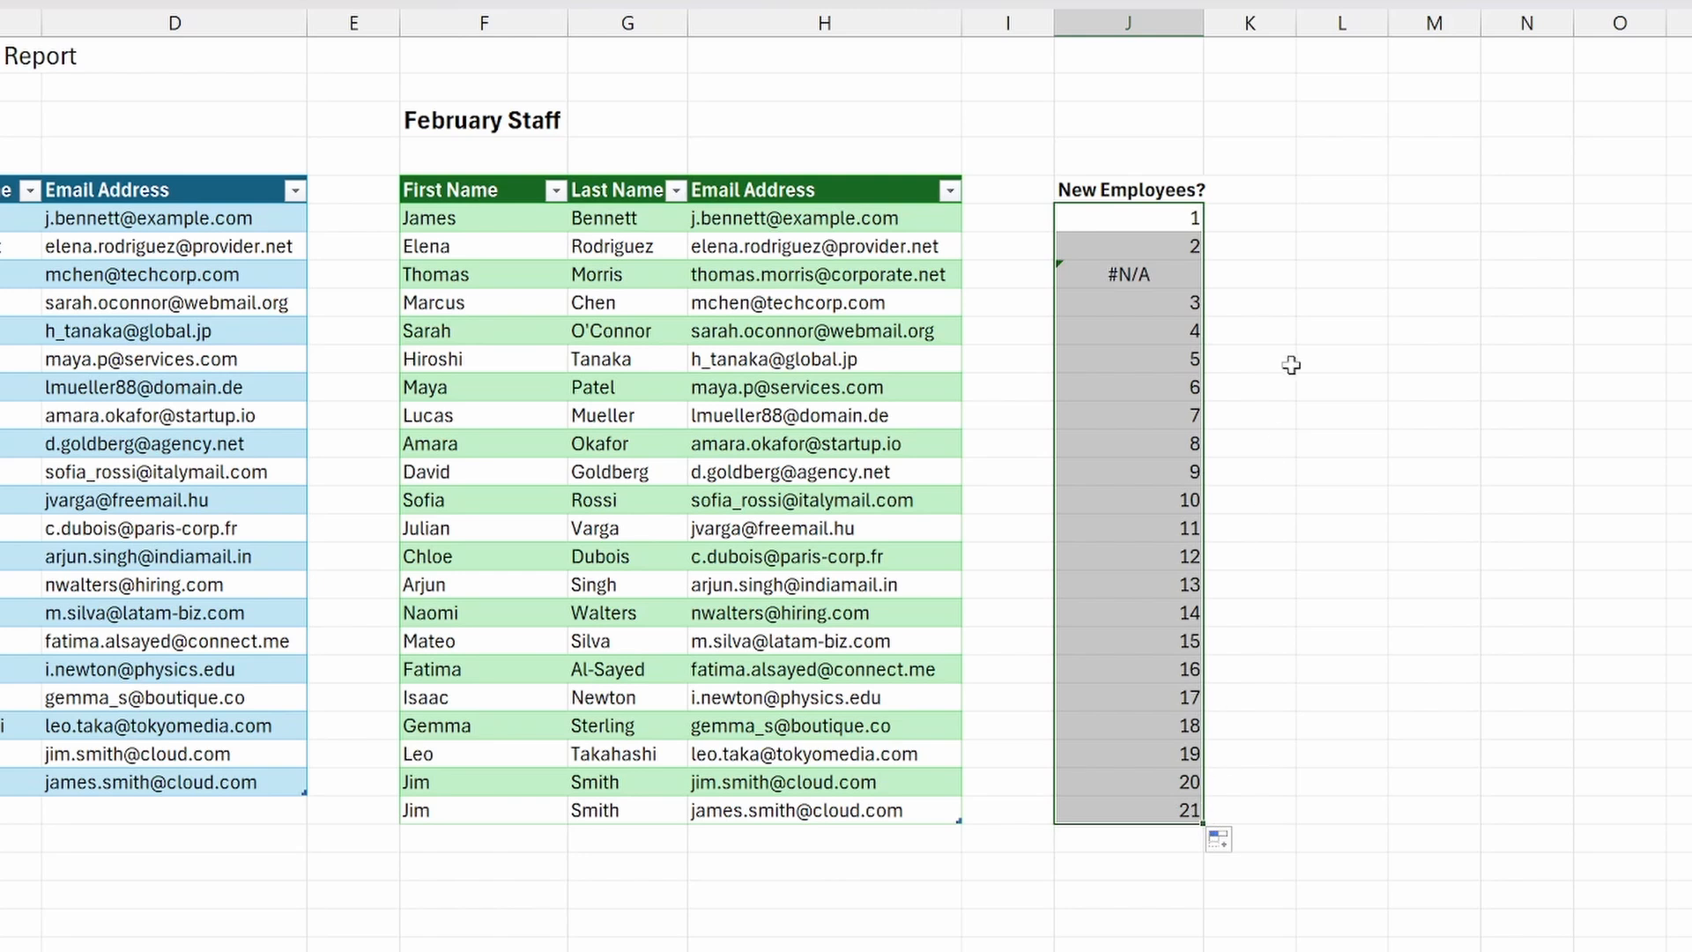
Compare the New Employees? result in J8 with the February Staff entry in row 8.
left_click(1171, 190)
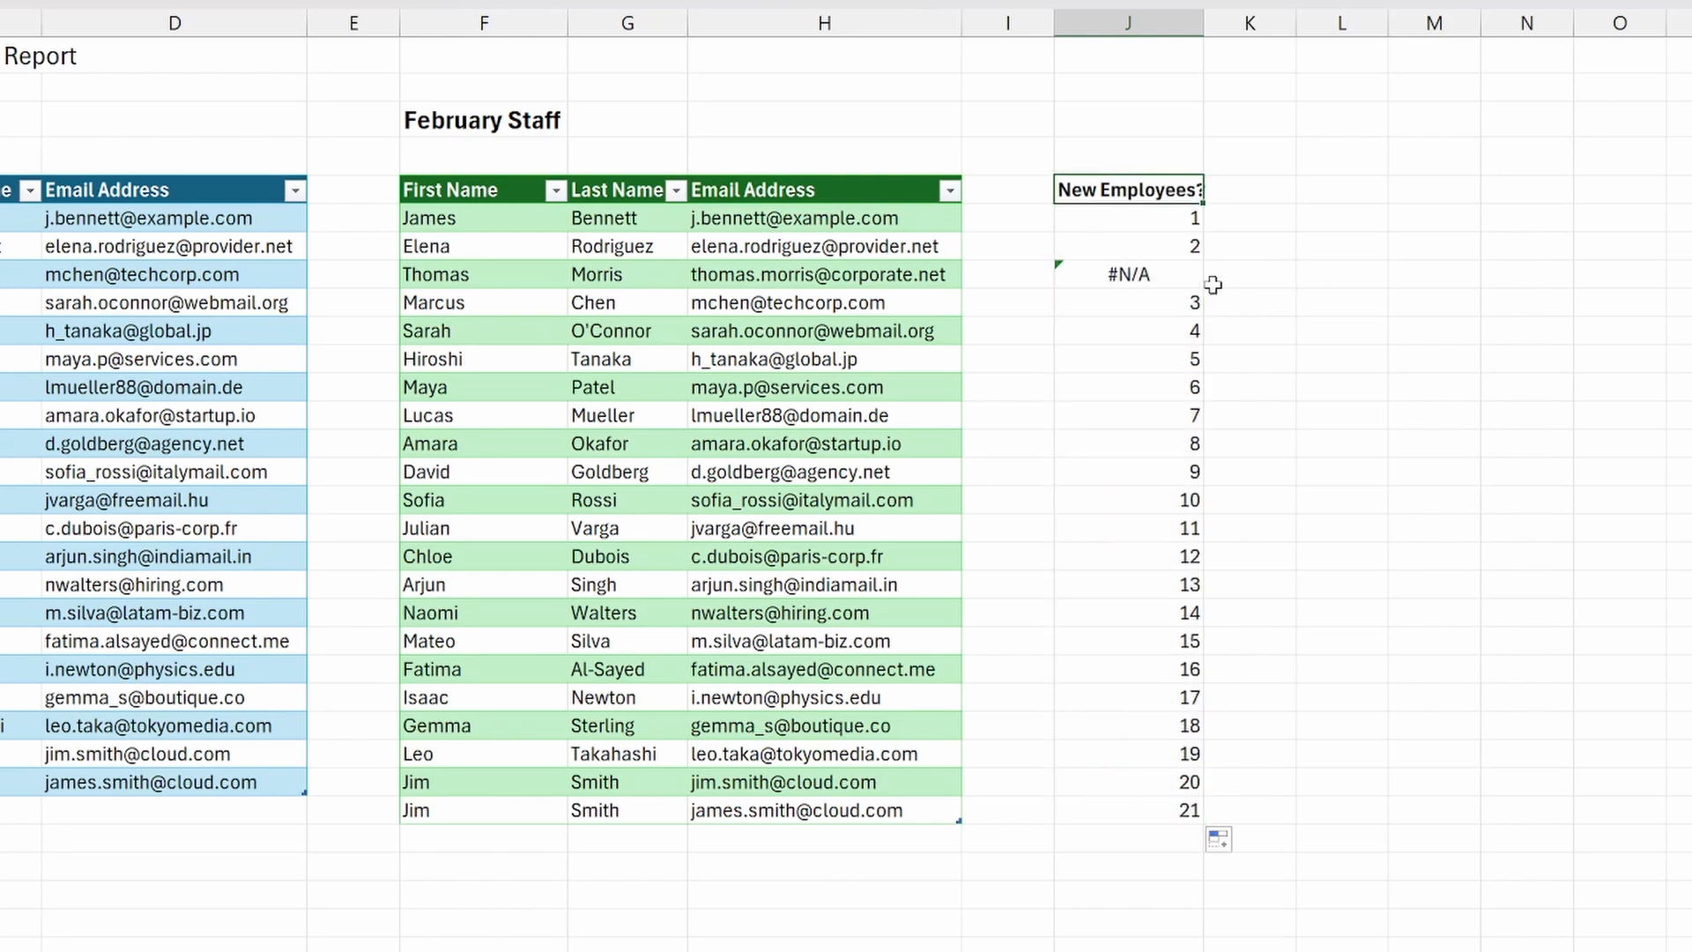
left_click_drag(1188, 276, 473, 269)
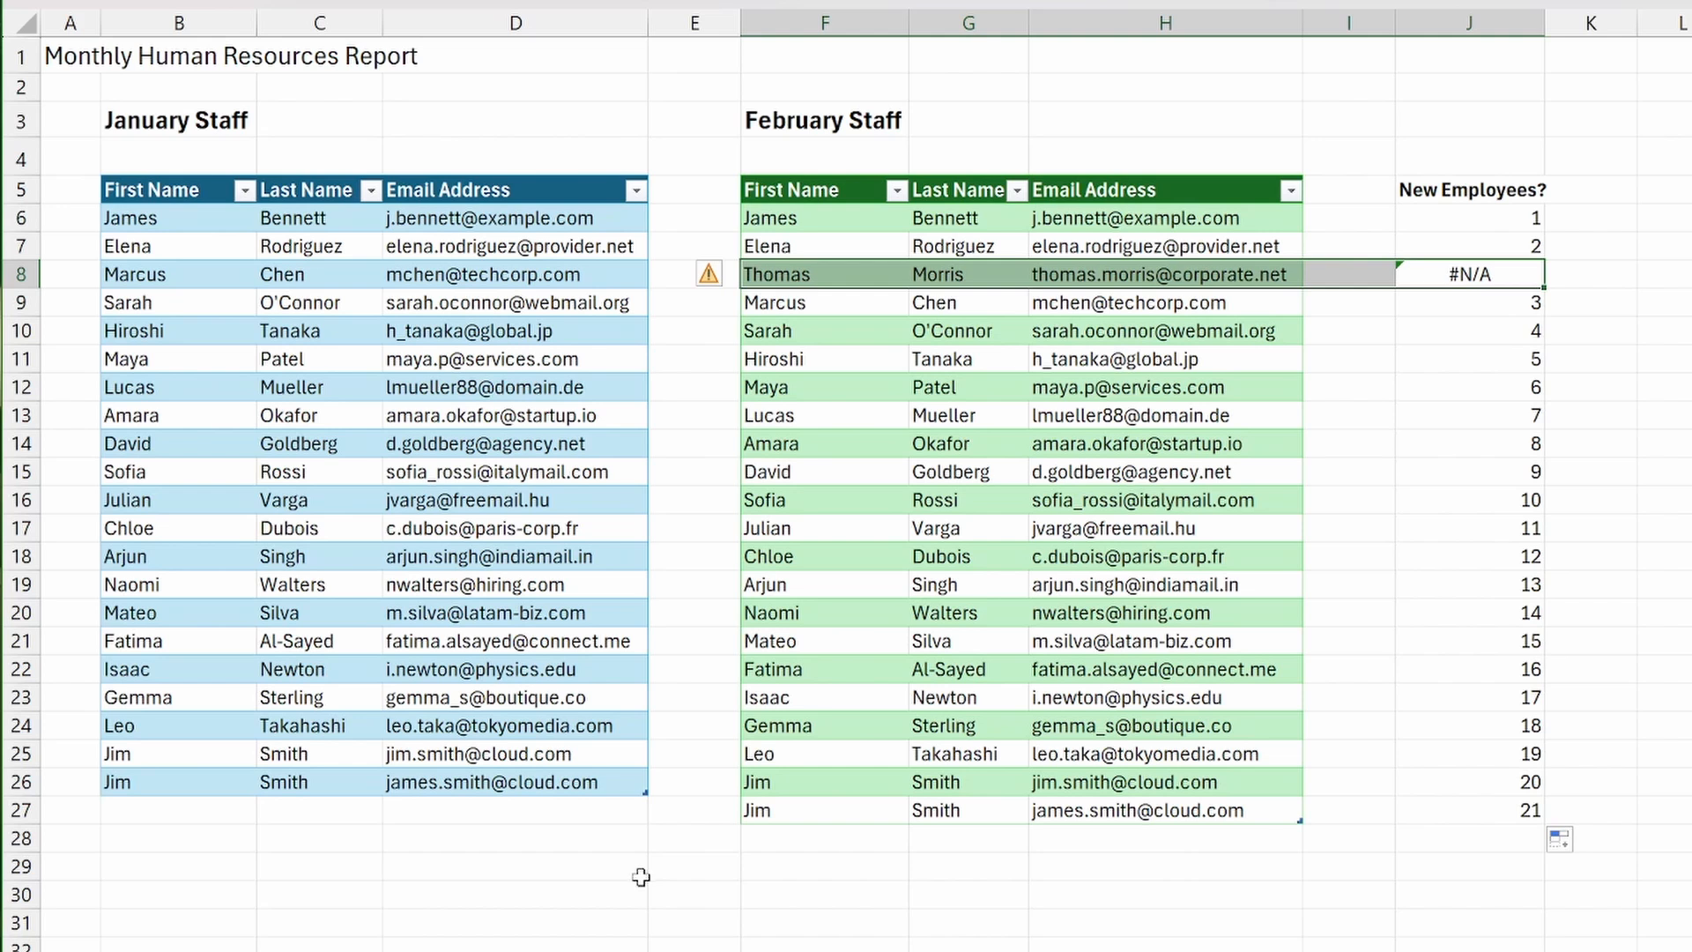
left_click(1505, 273)
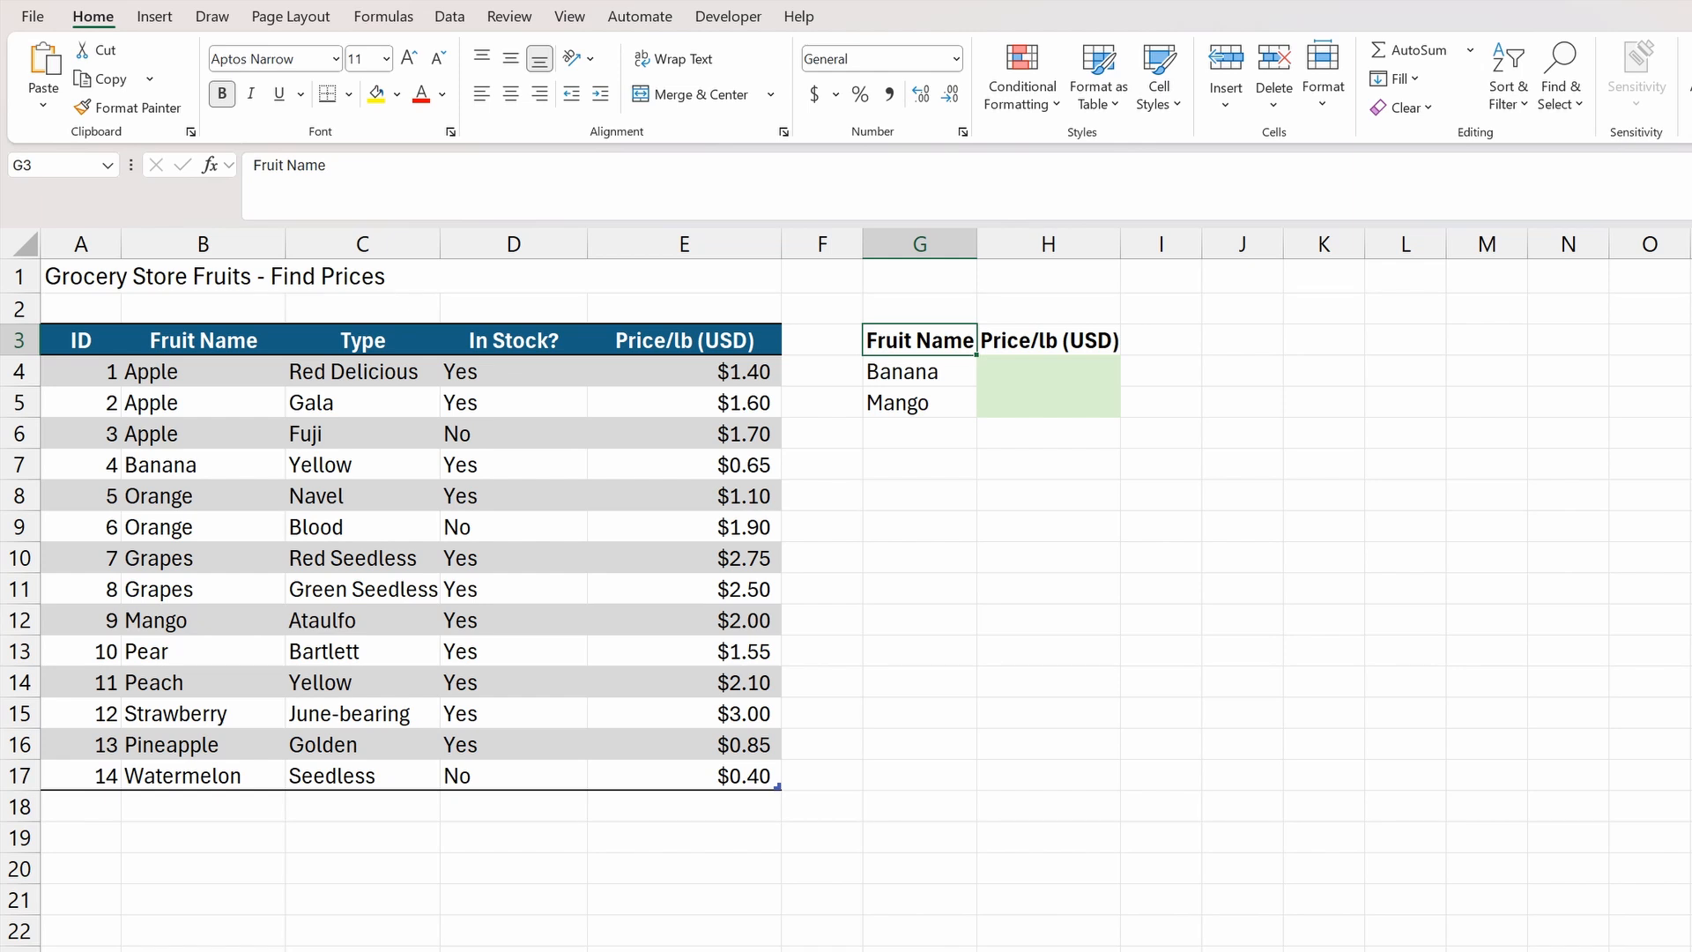
Check the table name assigned to the fruit list on the Grocery Store Fruits - Find Prices sheet.
left_click(251, 371)
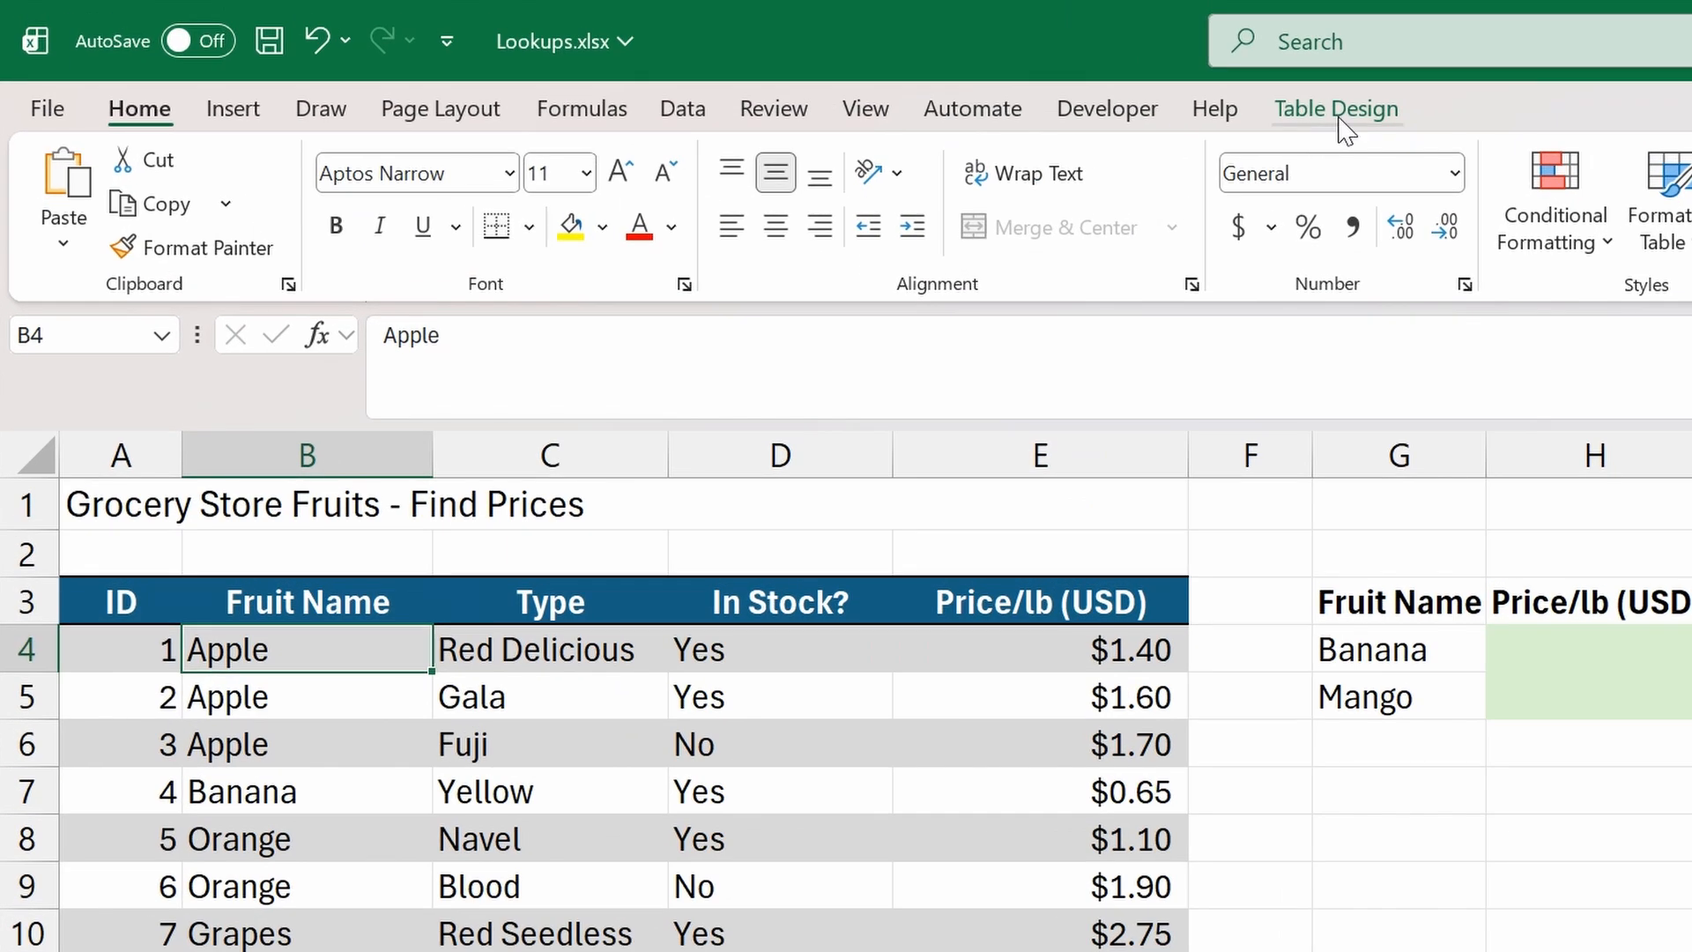
left_click(1339, 110)
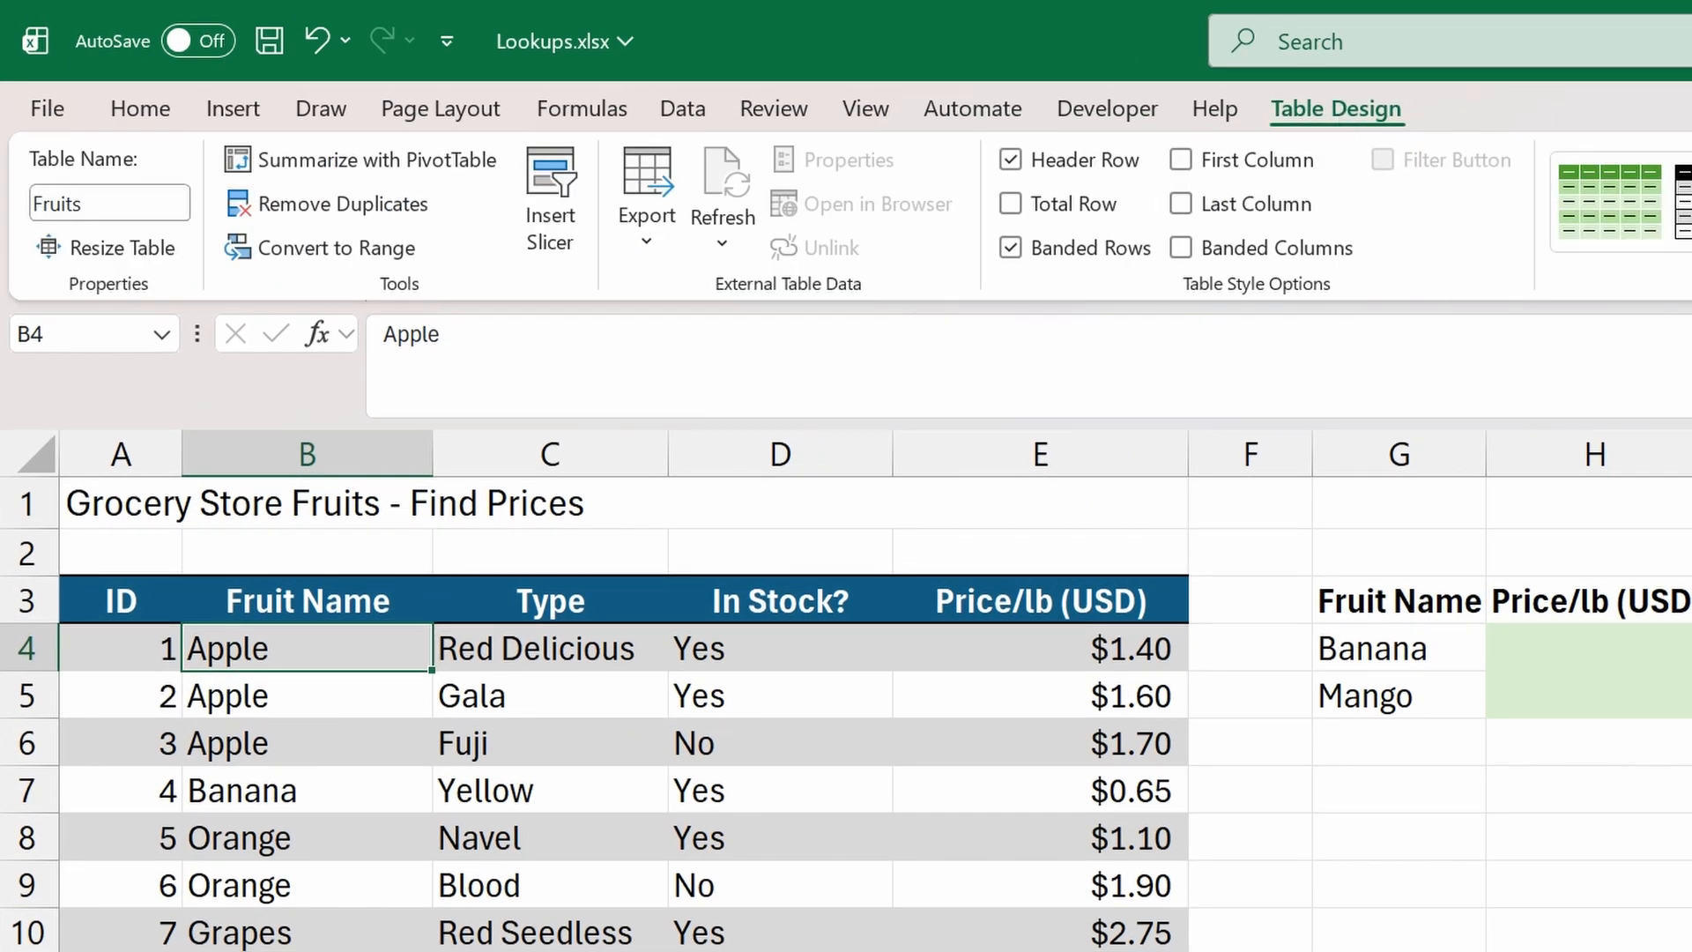
left_click(76, 202)
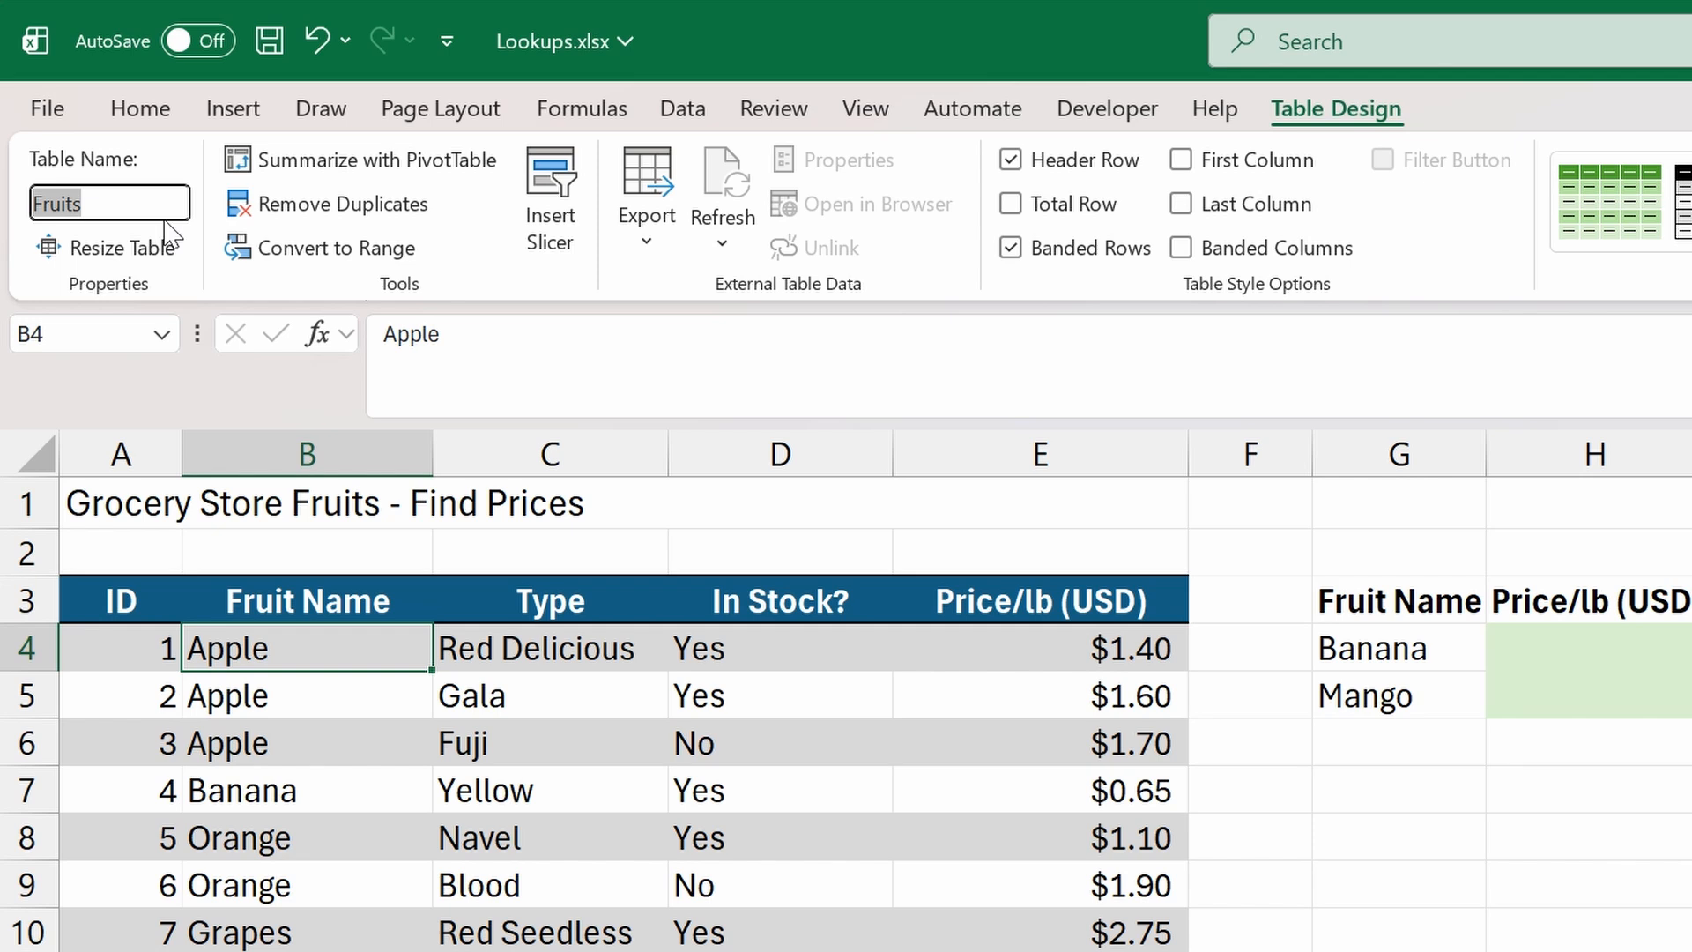
left_click(161, 107)
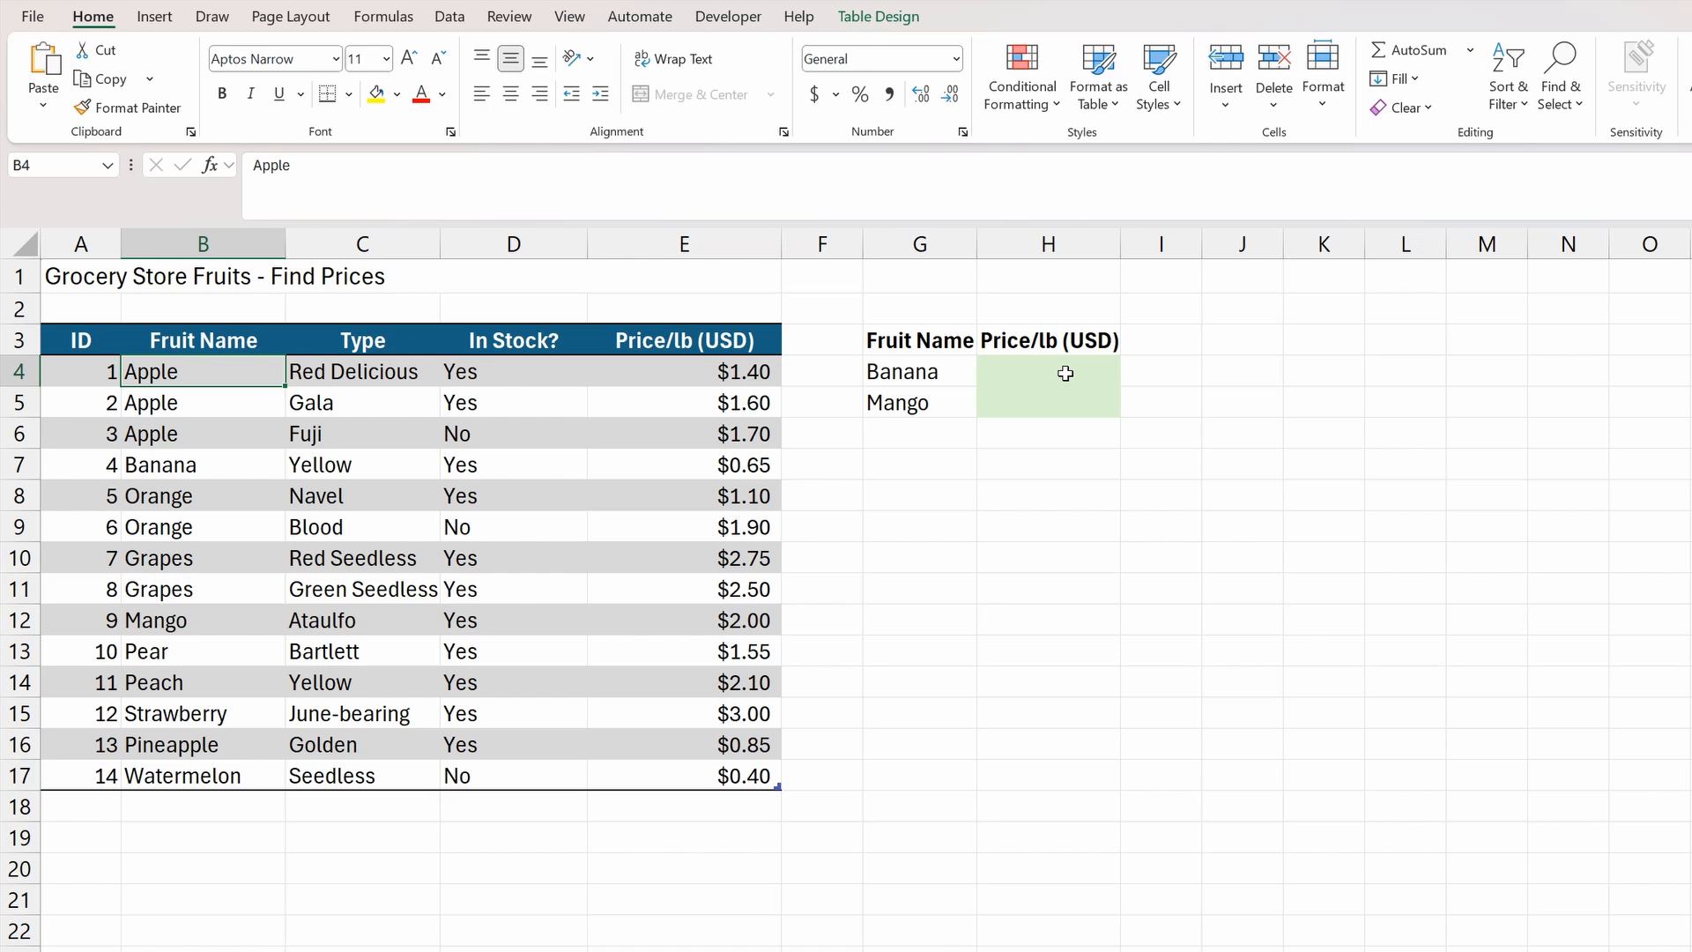
Enter =XLOOKUP(G4,Fruits[Fruit Name],Fruits[Price/lb (USD)],,0) in H4 to find the banana price with an exact match.
double_click(1065, 373)
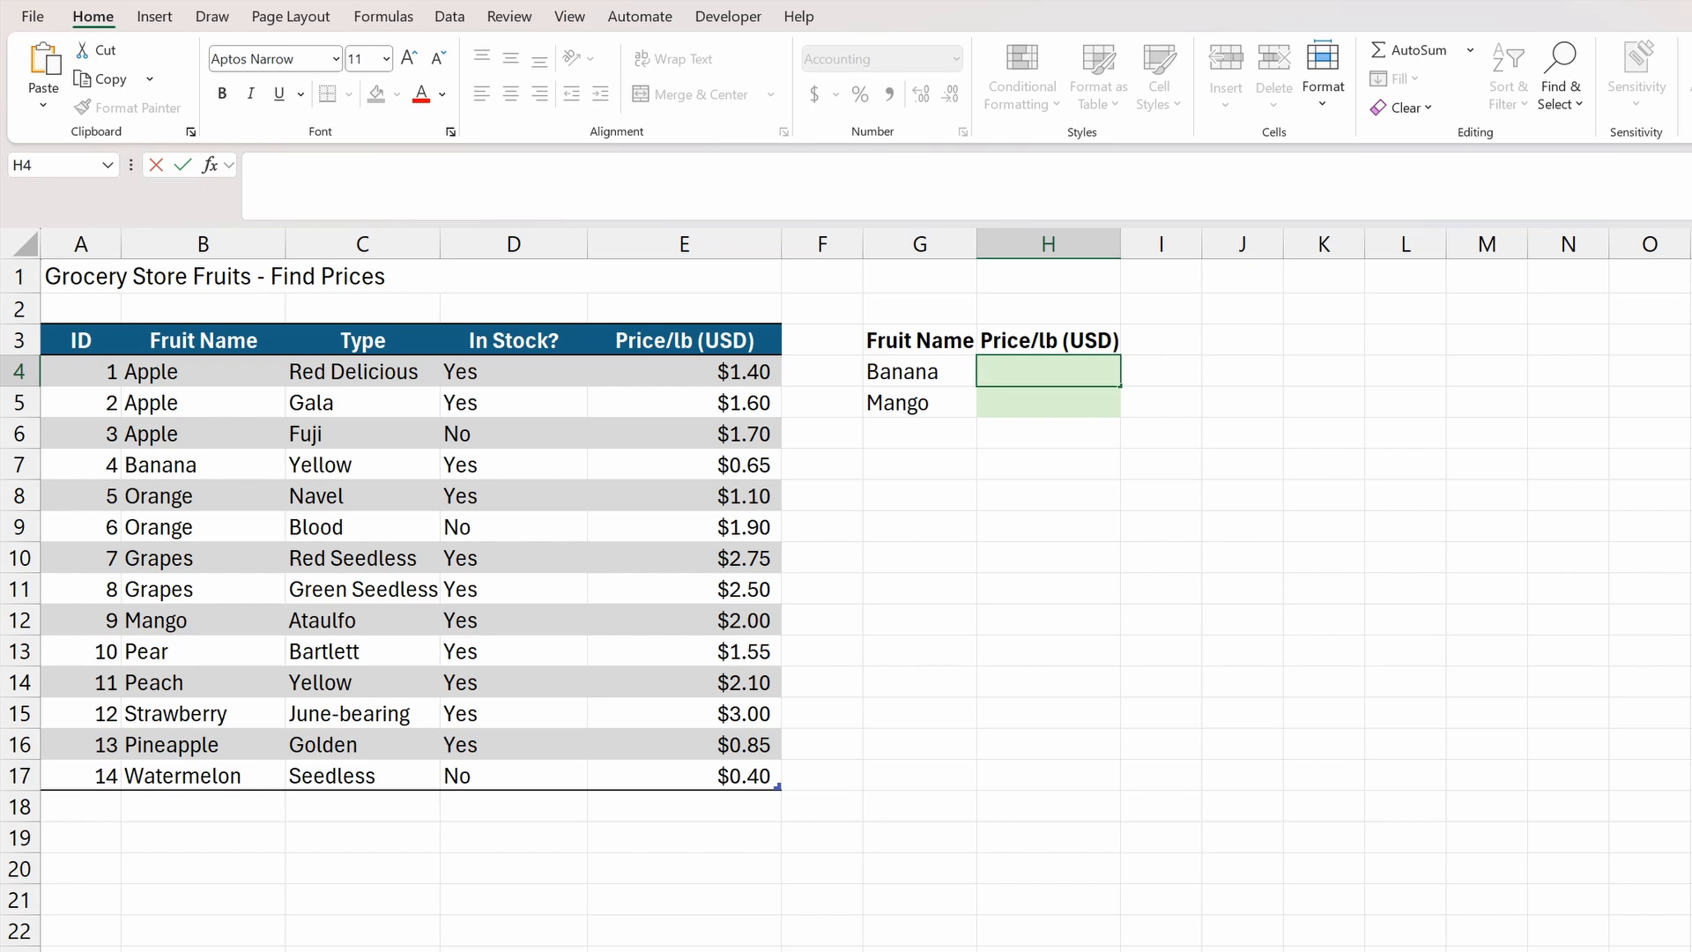
type("=")
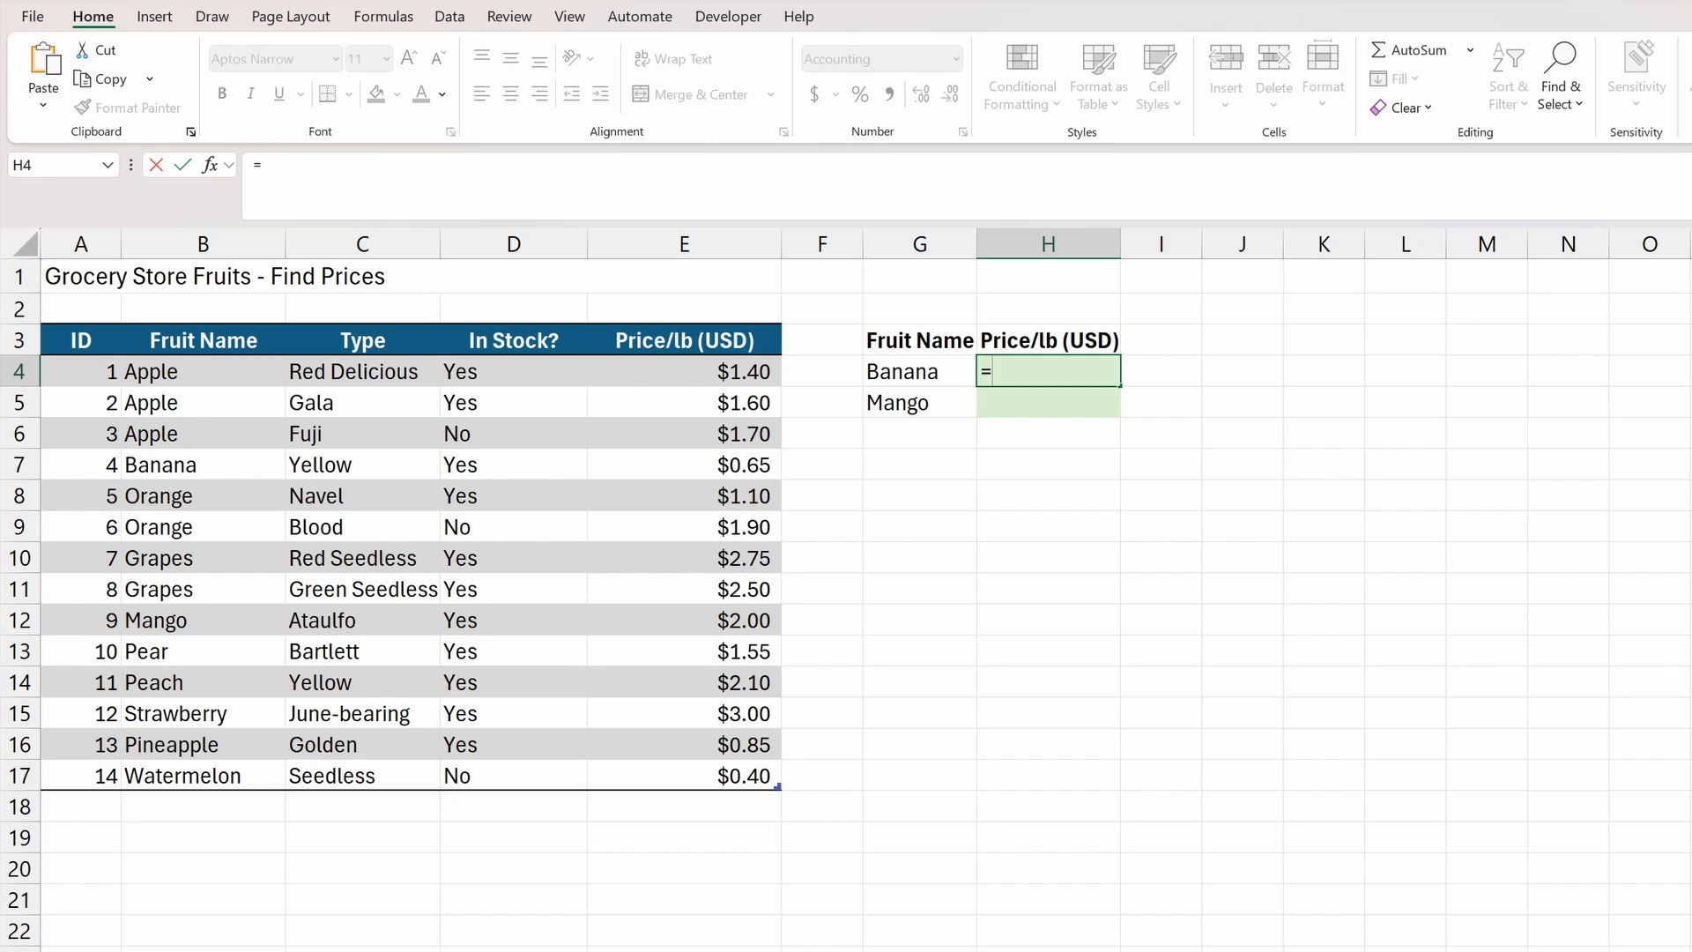
type("xlo")
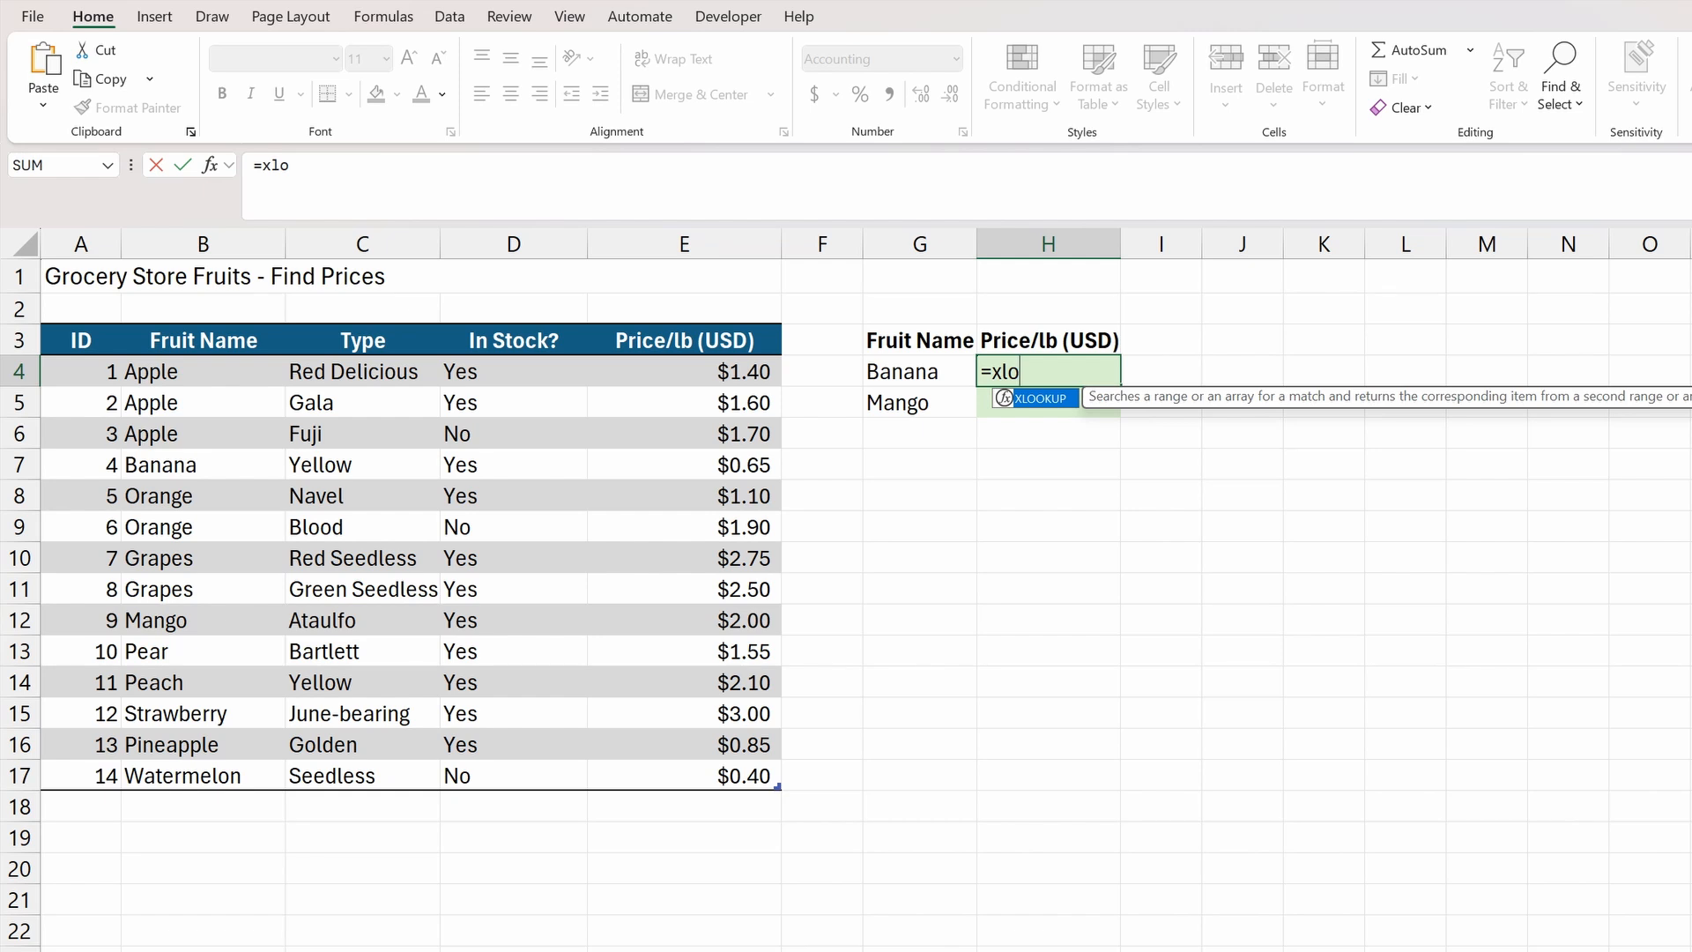
key("Tab")
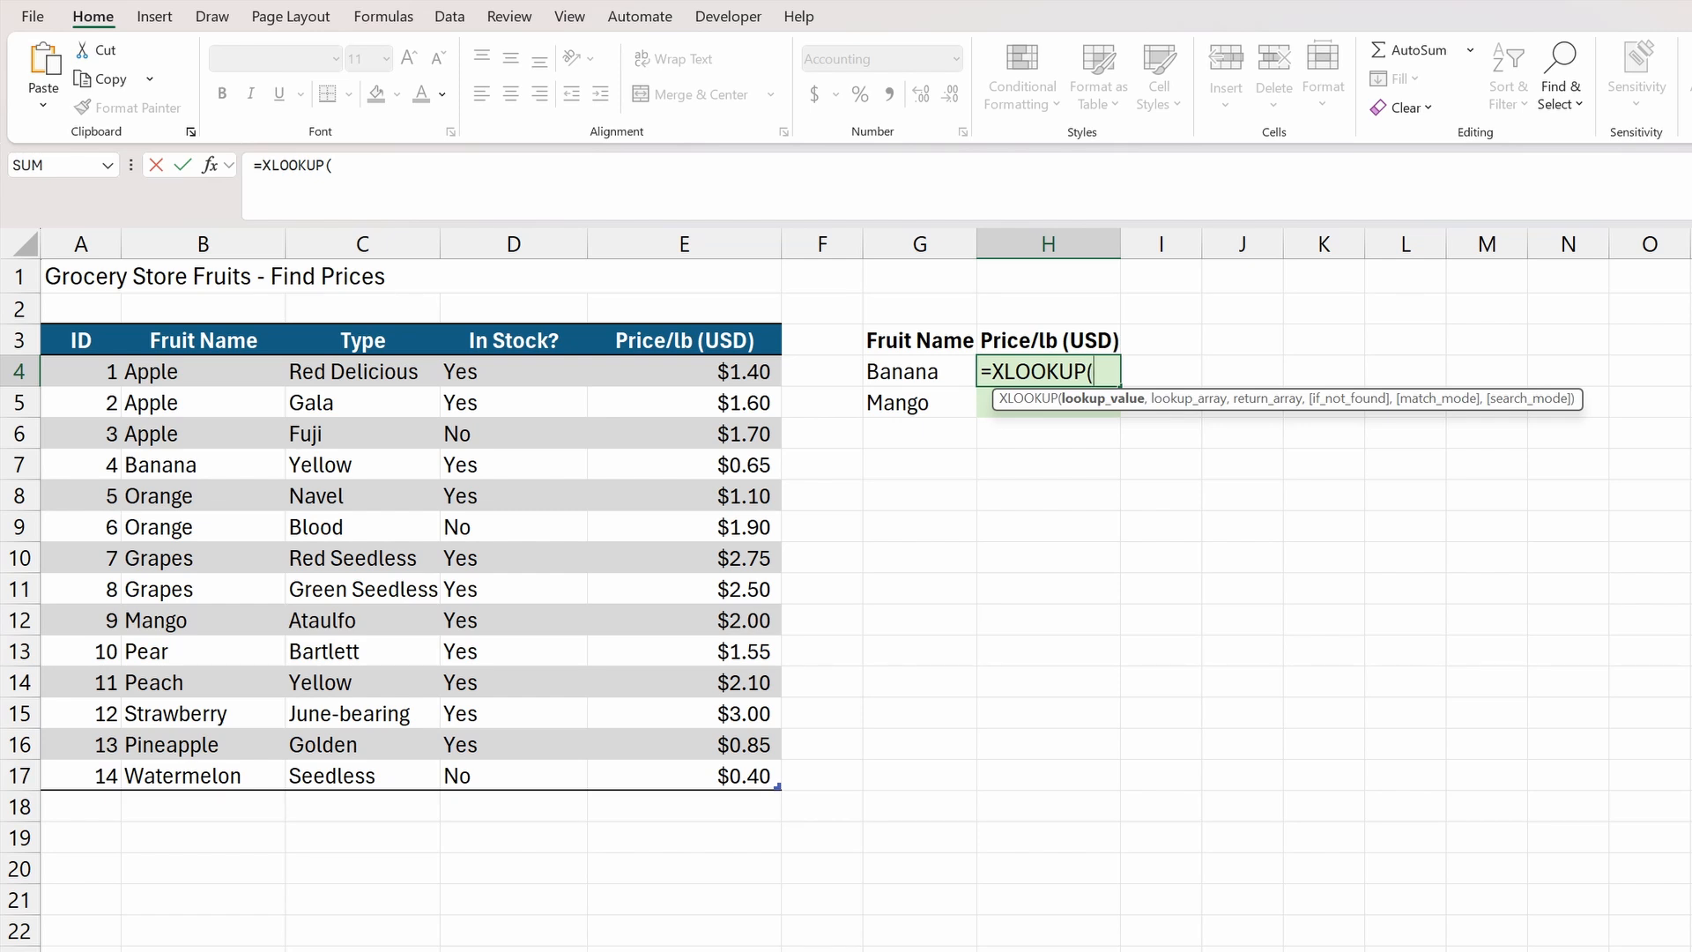
left_click(956, 372)
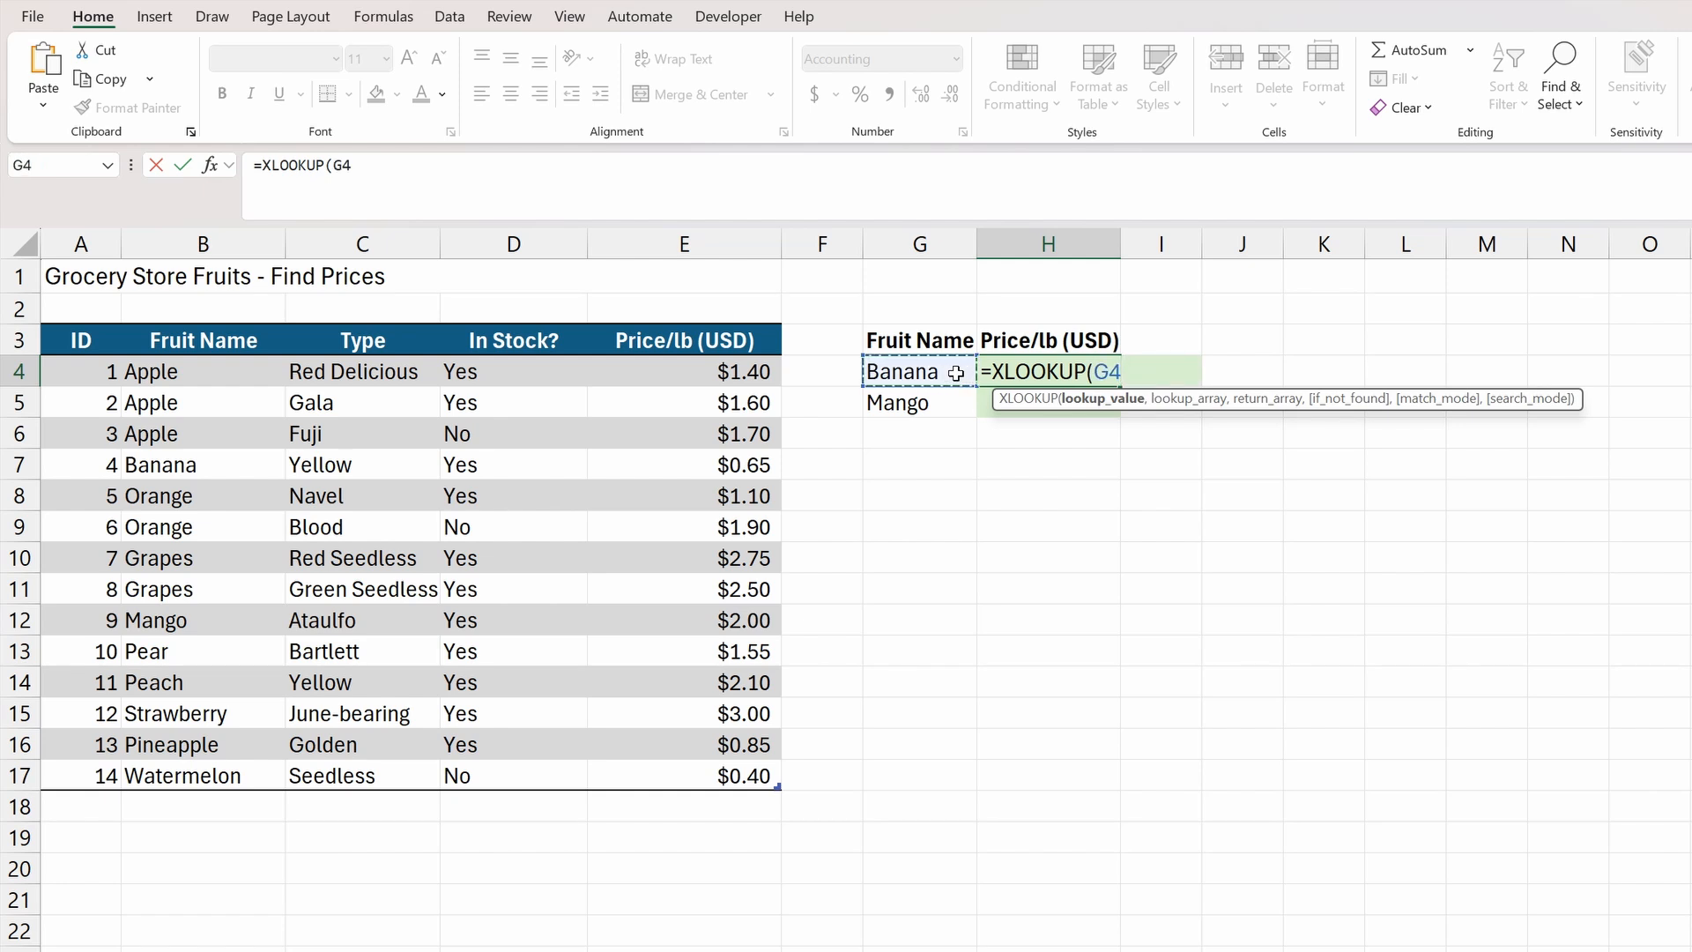
type(",")
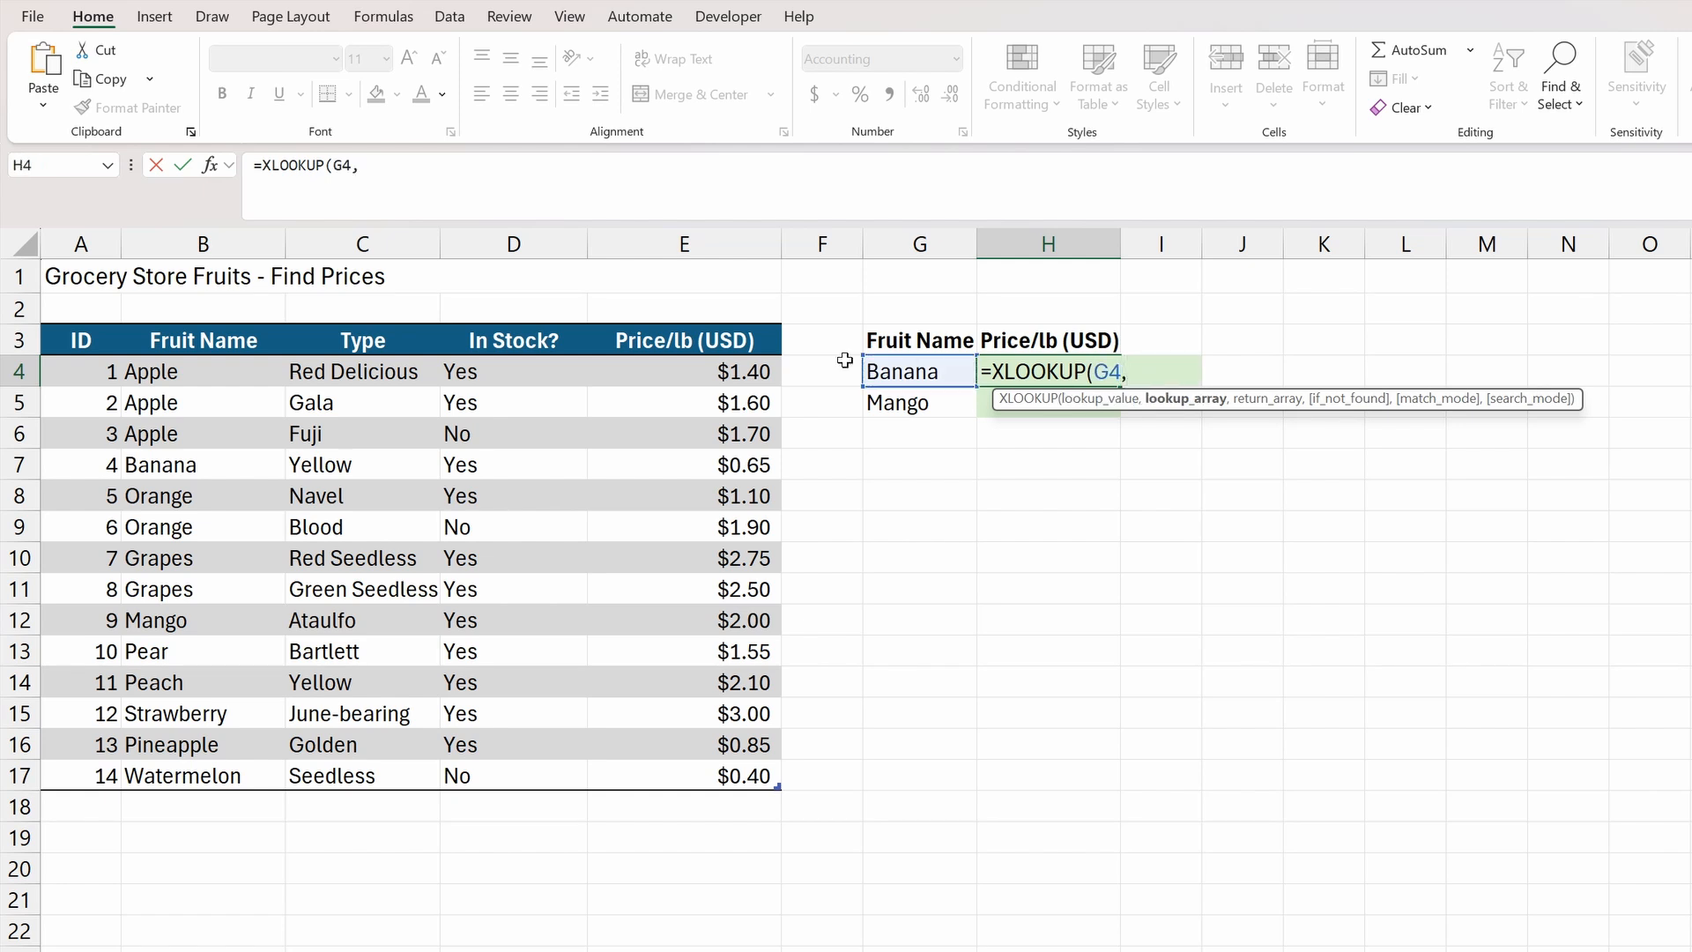
left_click_drag(220, 371, 227, 759)
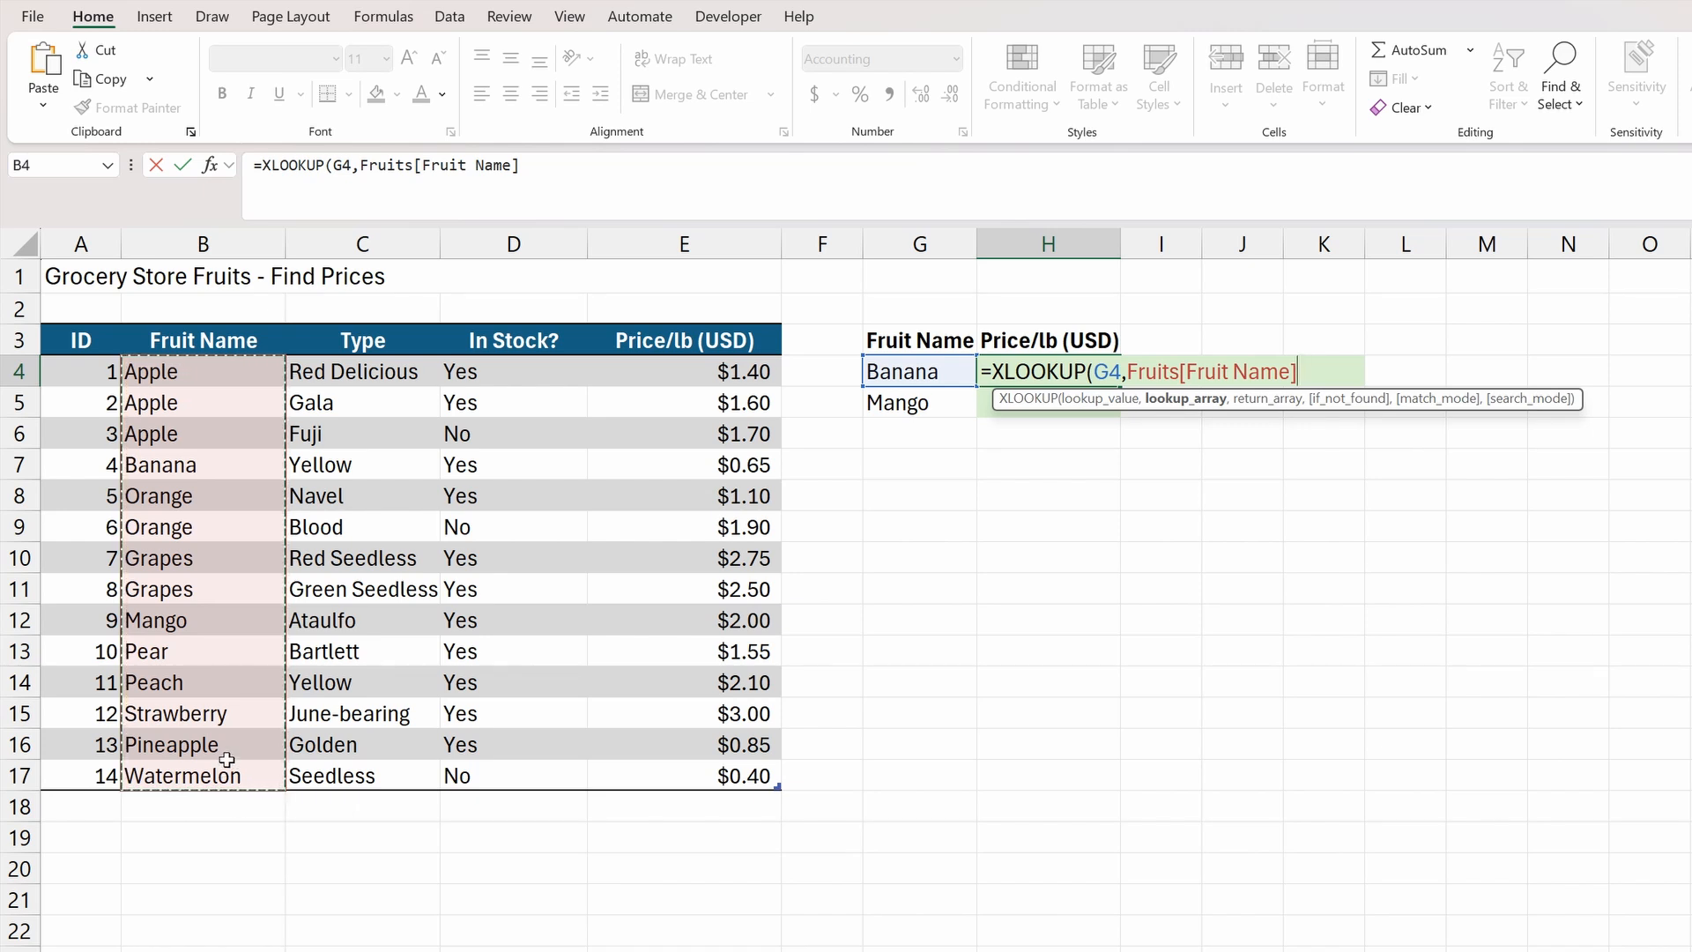
type(",")
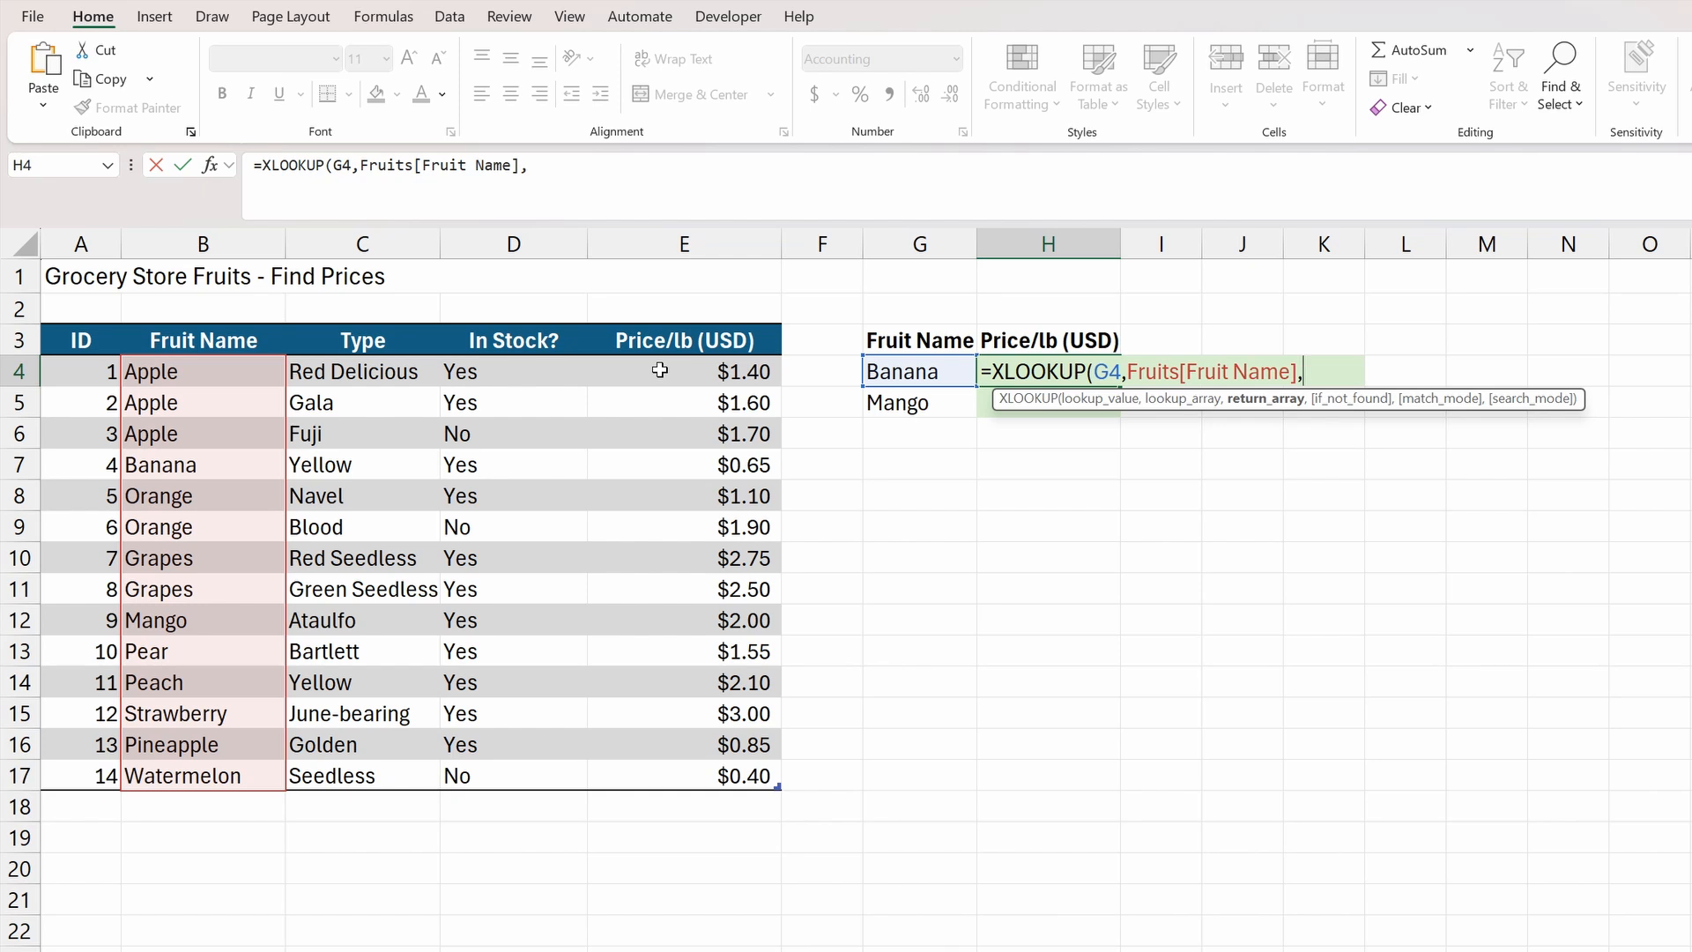
left_click_drag(660, 370, 680, 774)
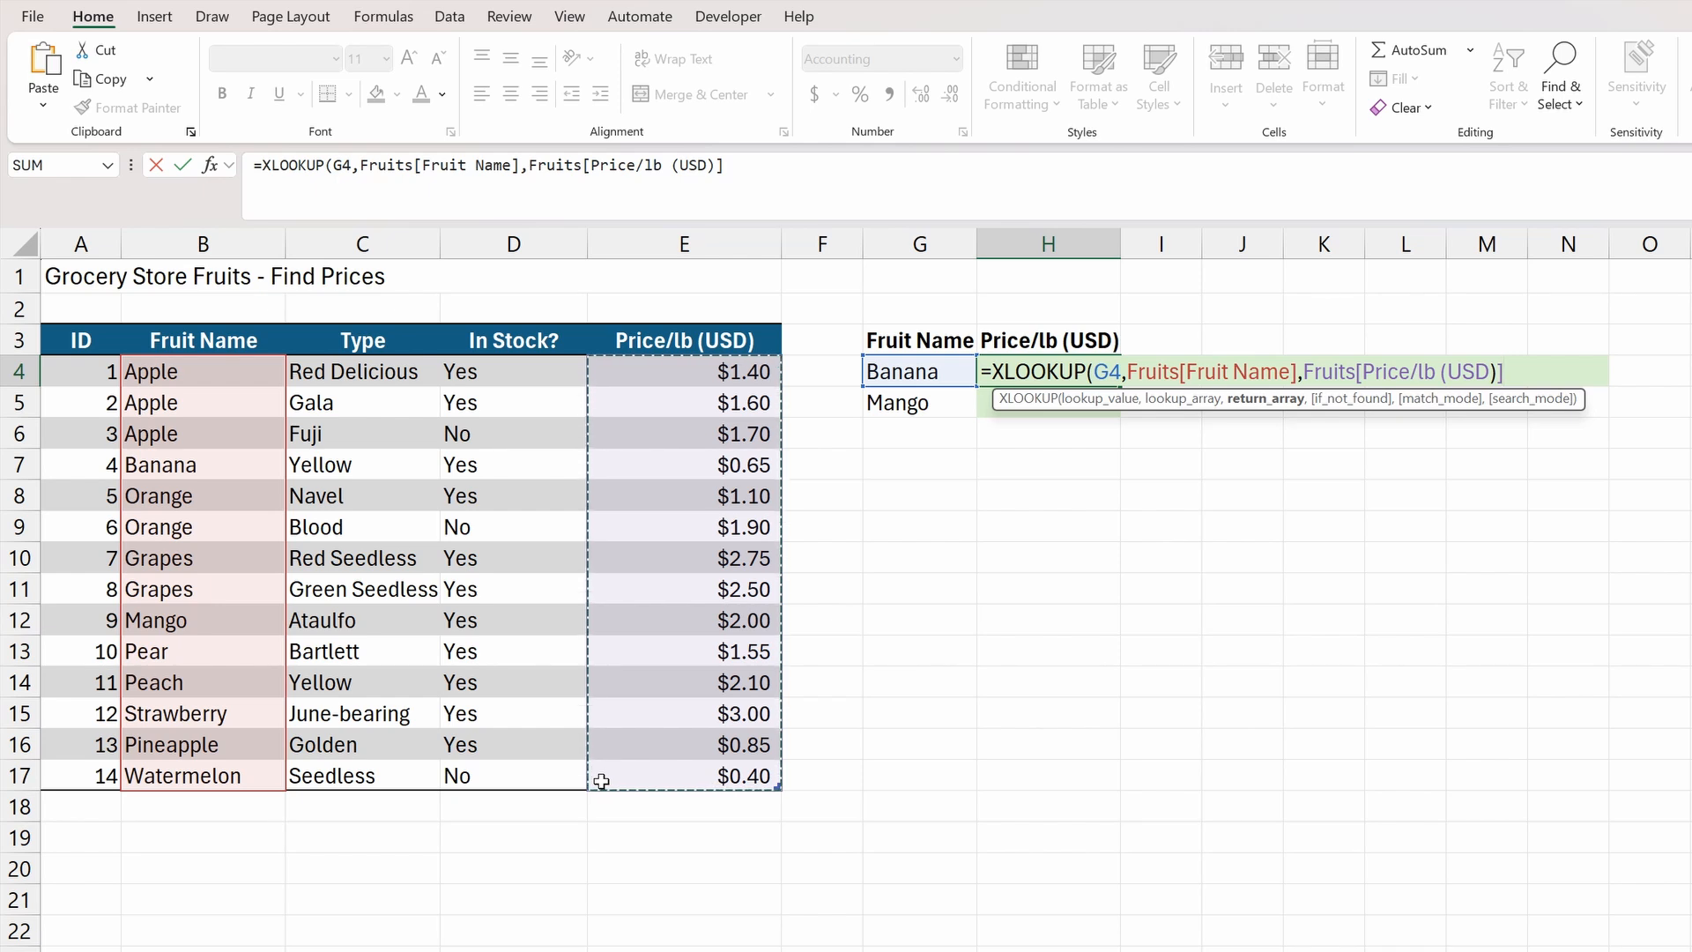
type(",,")
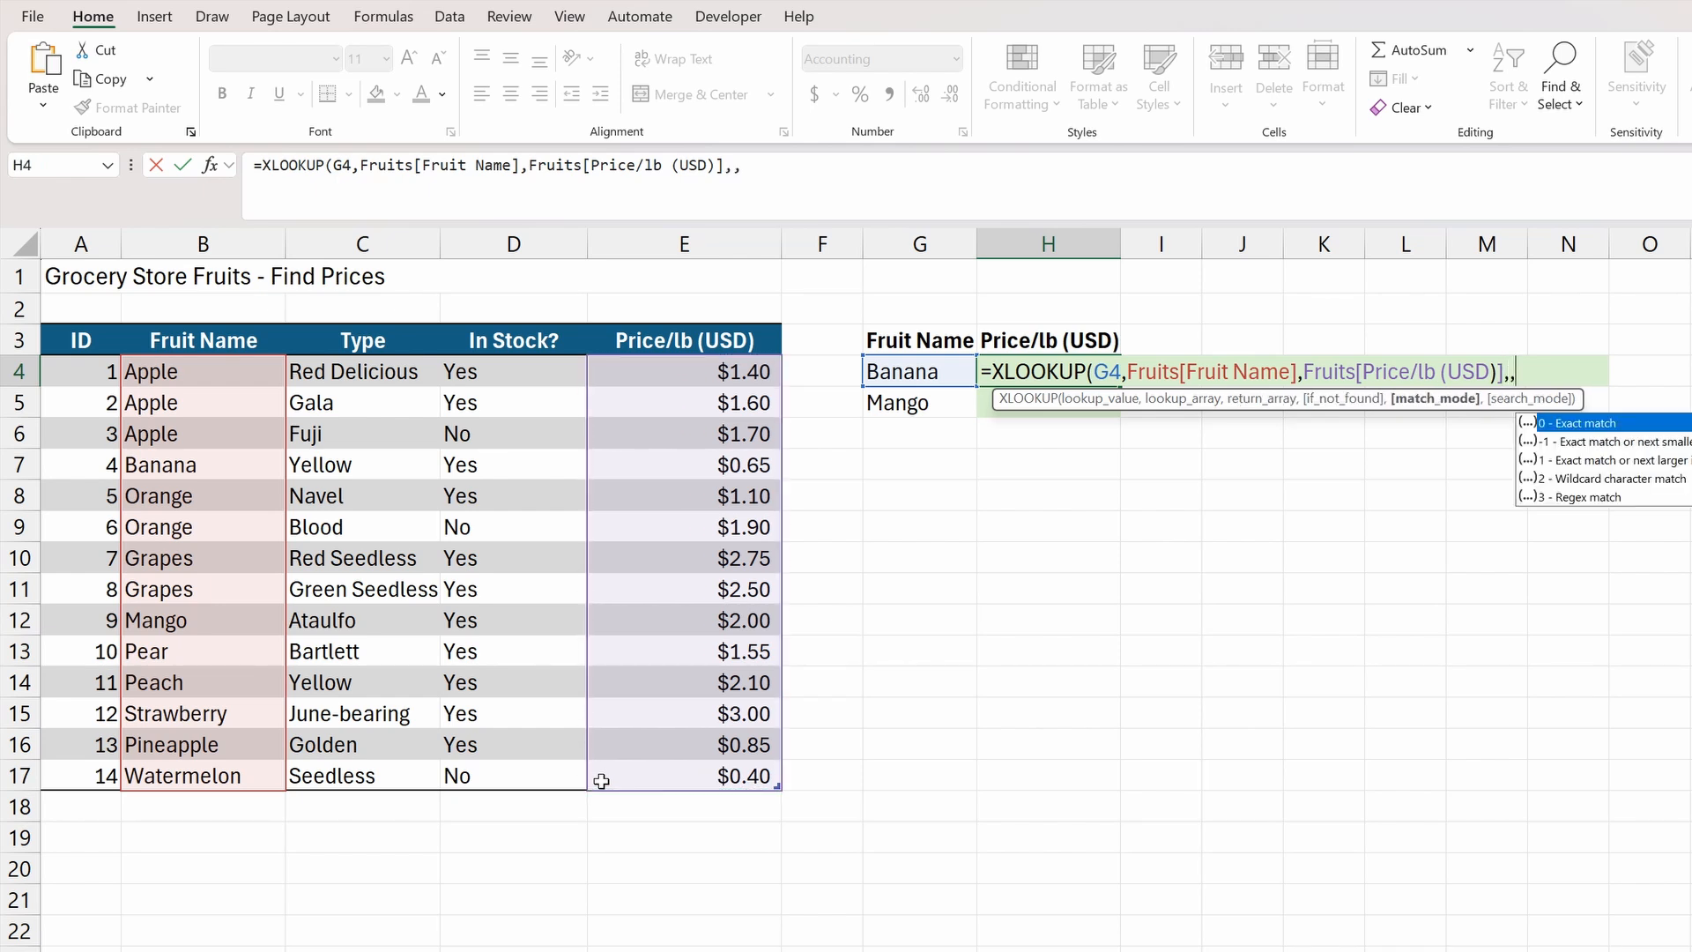
type("0")
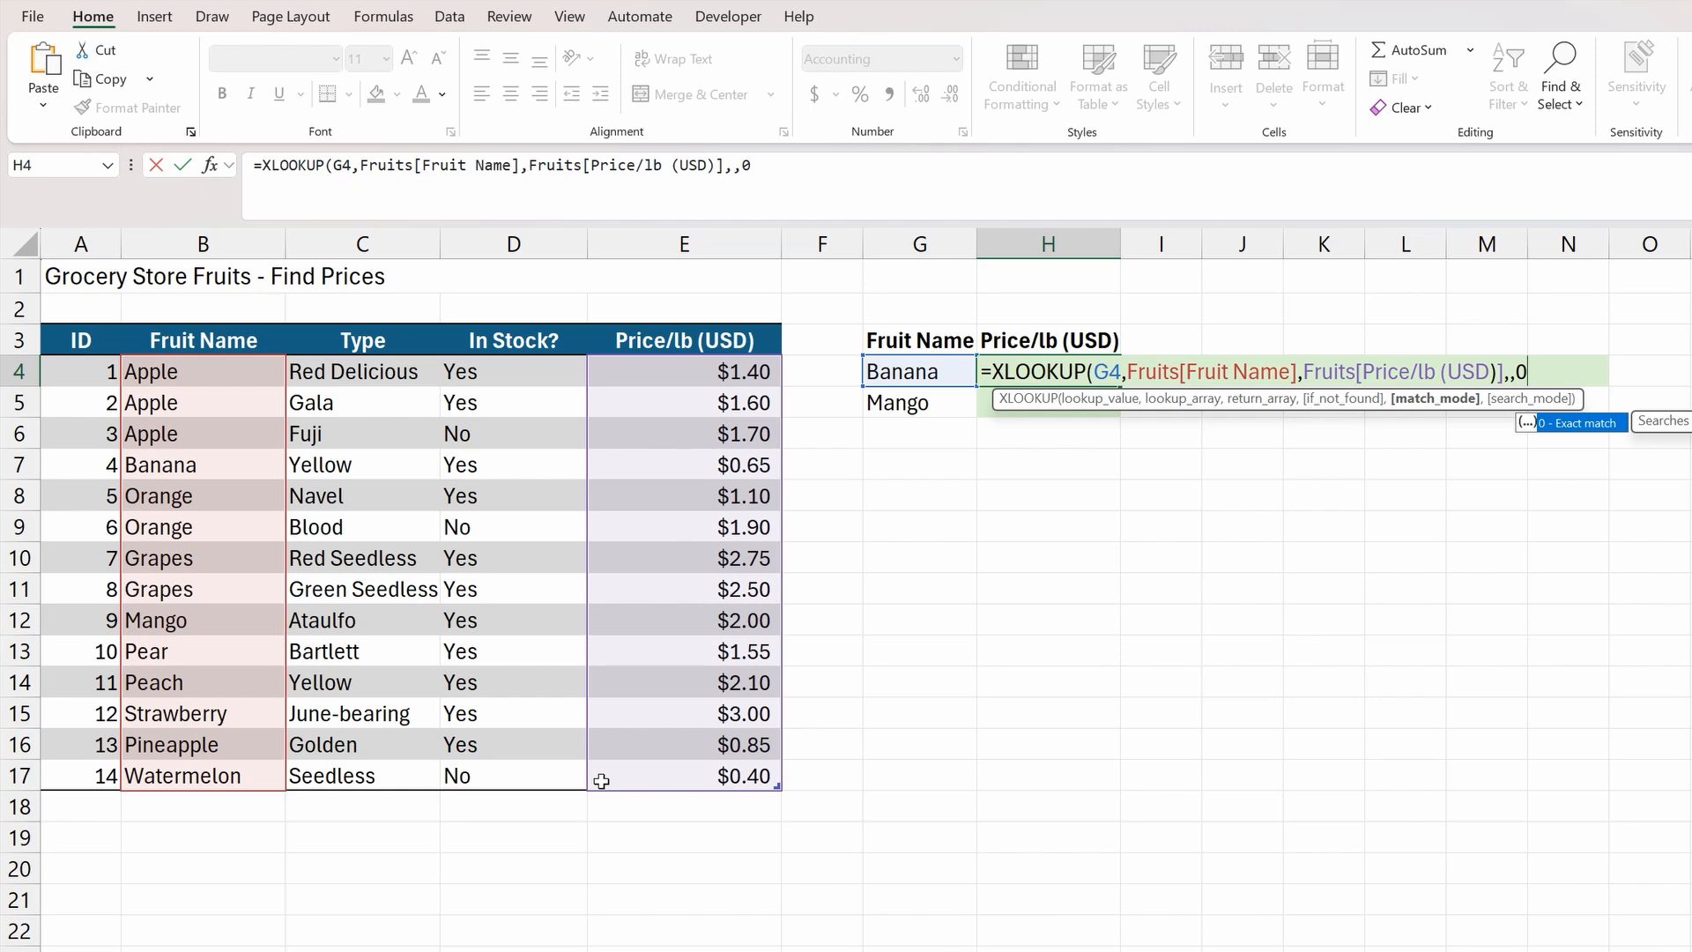
type(")")
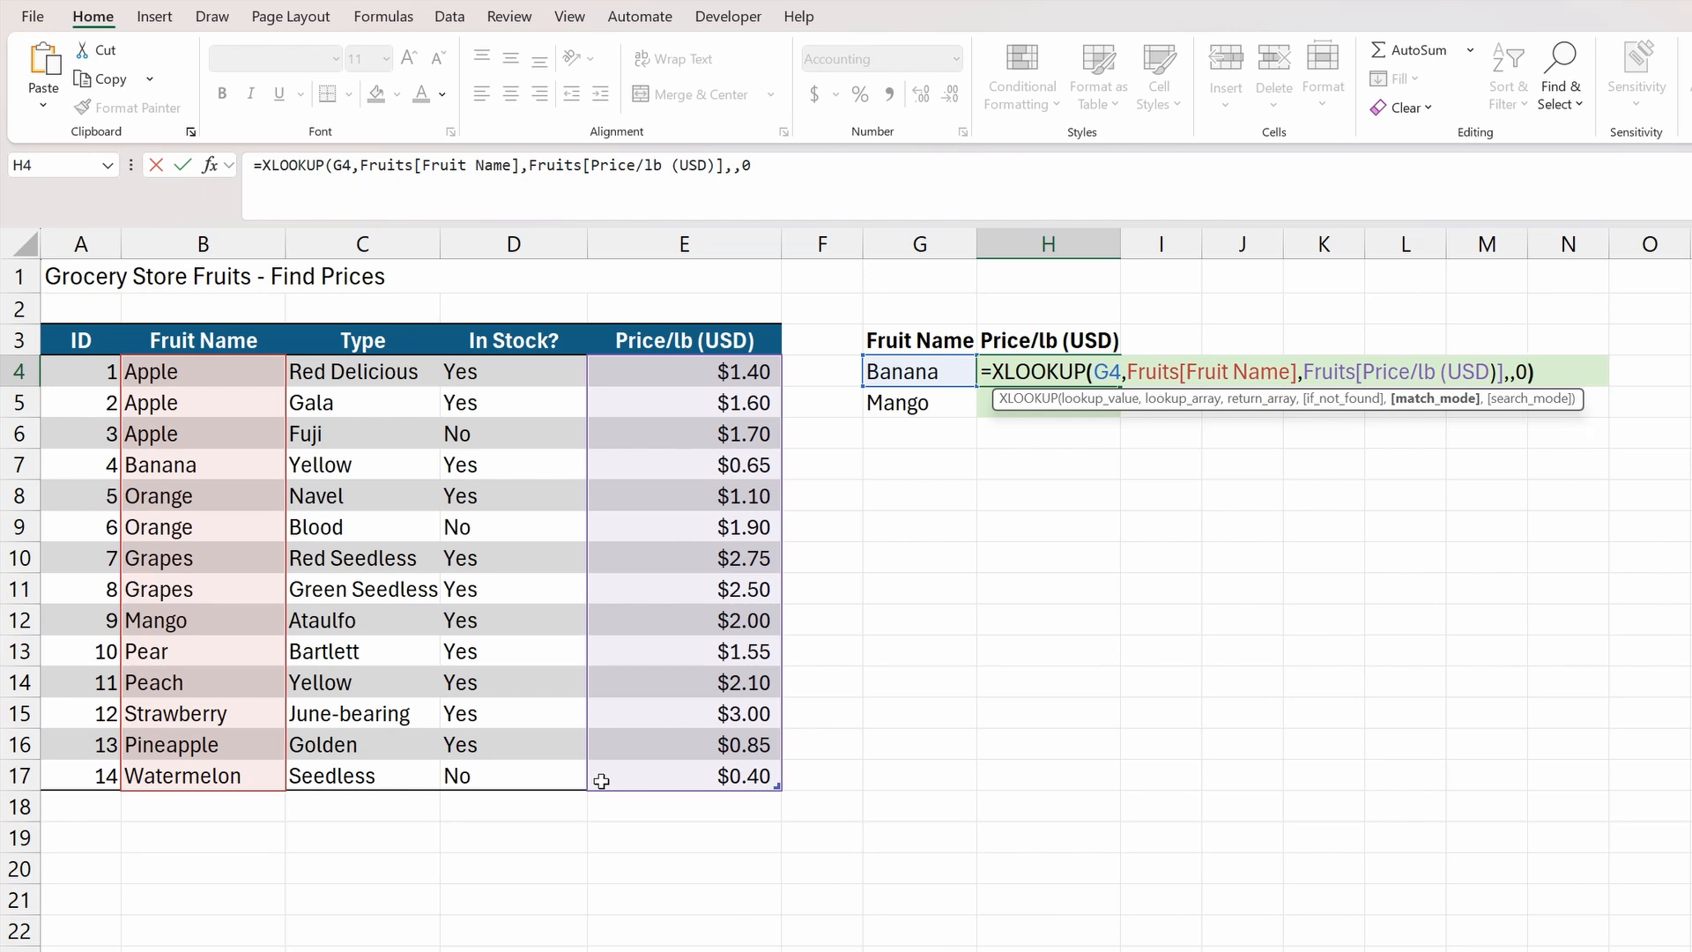
key("Return")
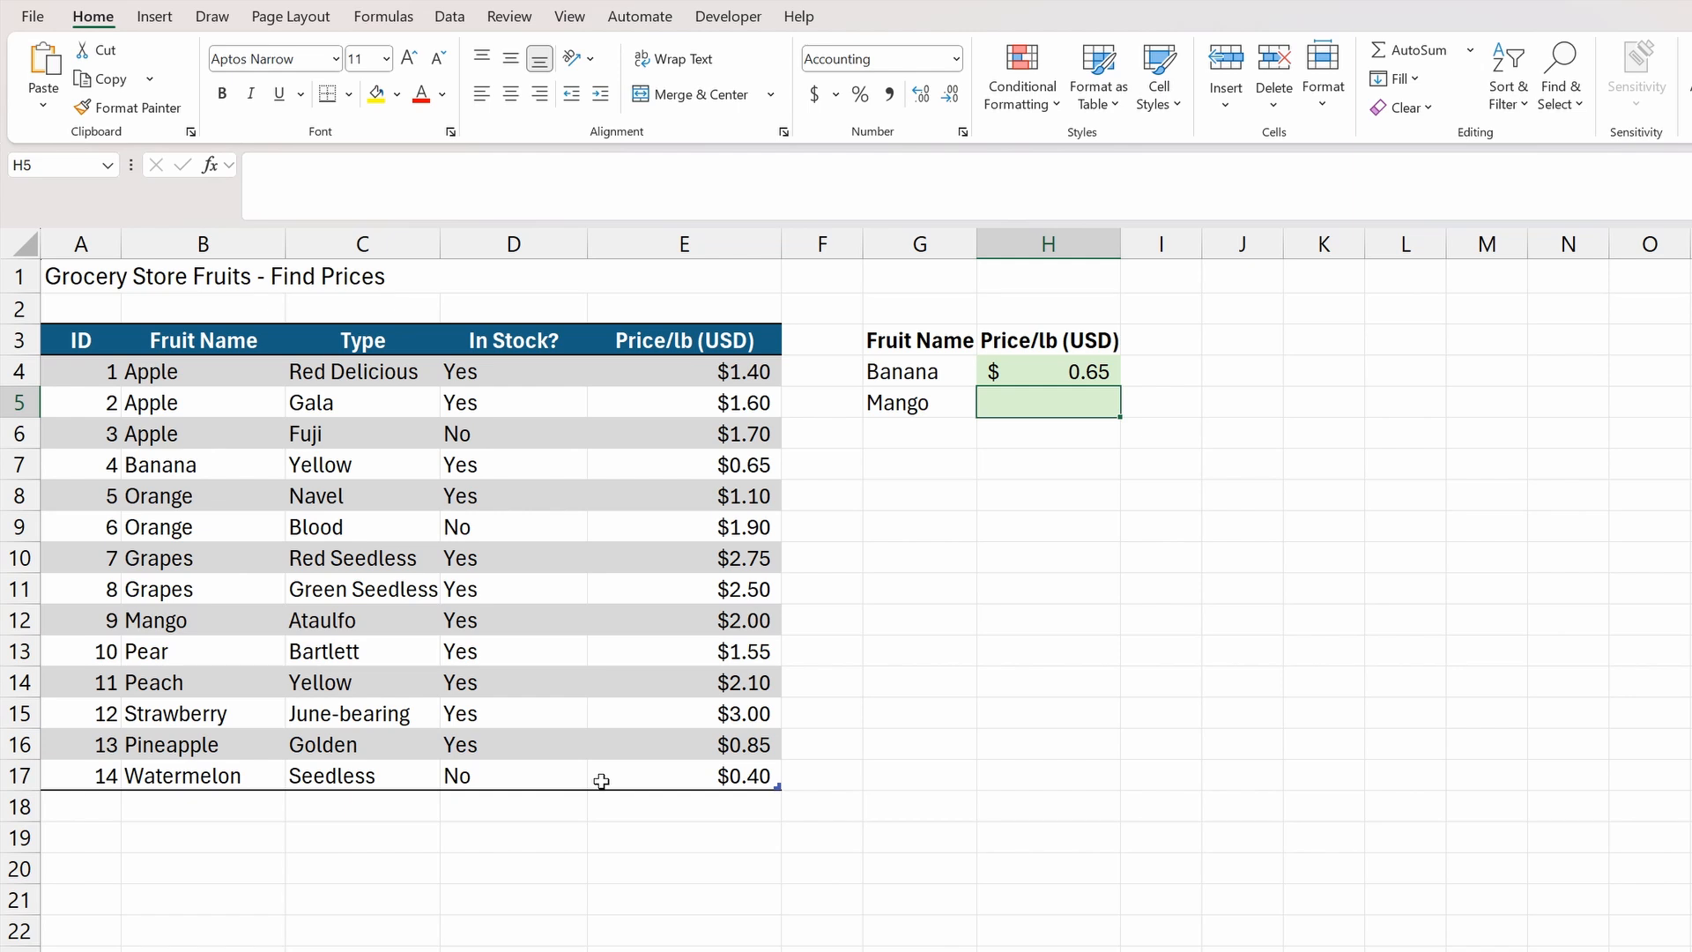
Fill the XLOOKUP formula from H4 down to H5 and change the fruit name in G5 to Apple.
left_click(1049, 372)
left_click_drag(1120, 386, 1128, 413)
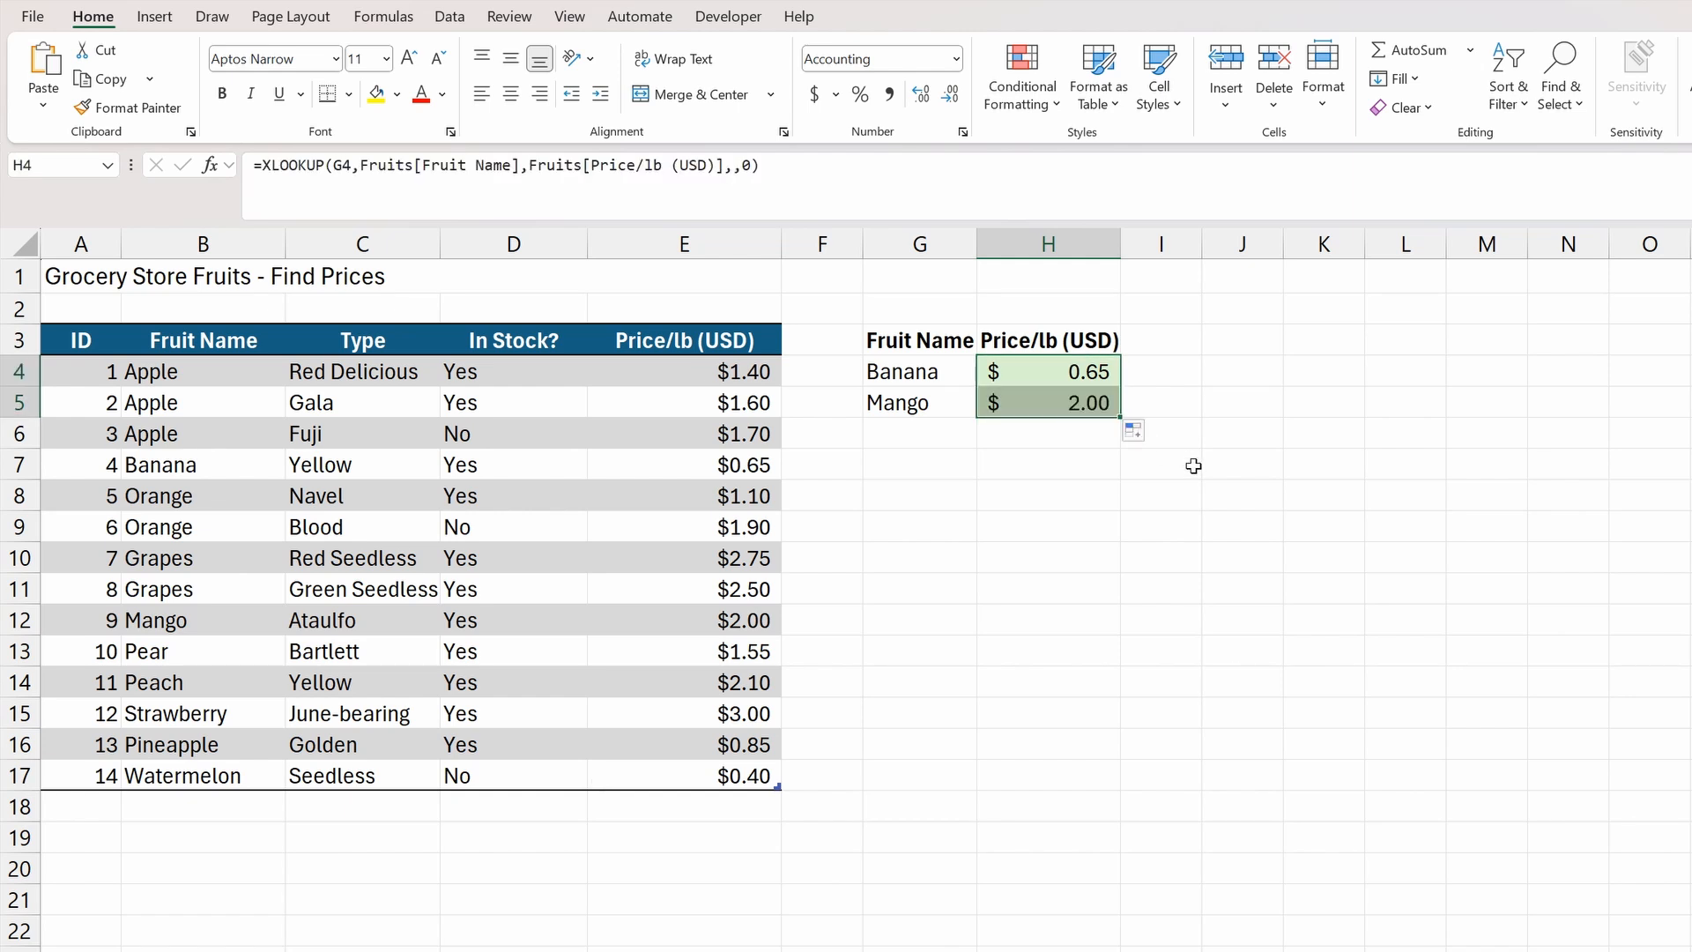
left_click(934, 405)
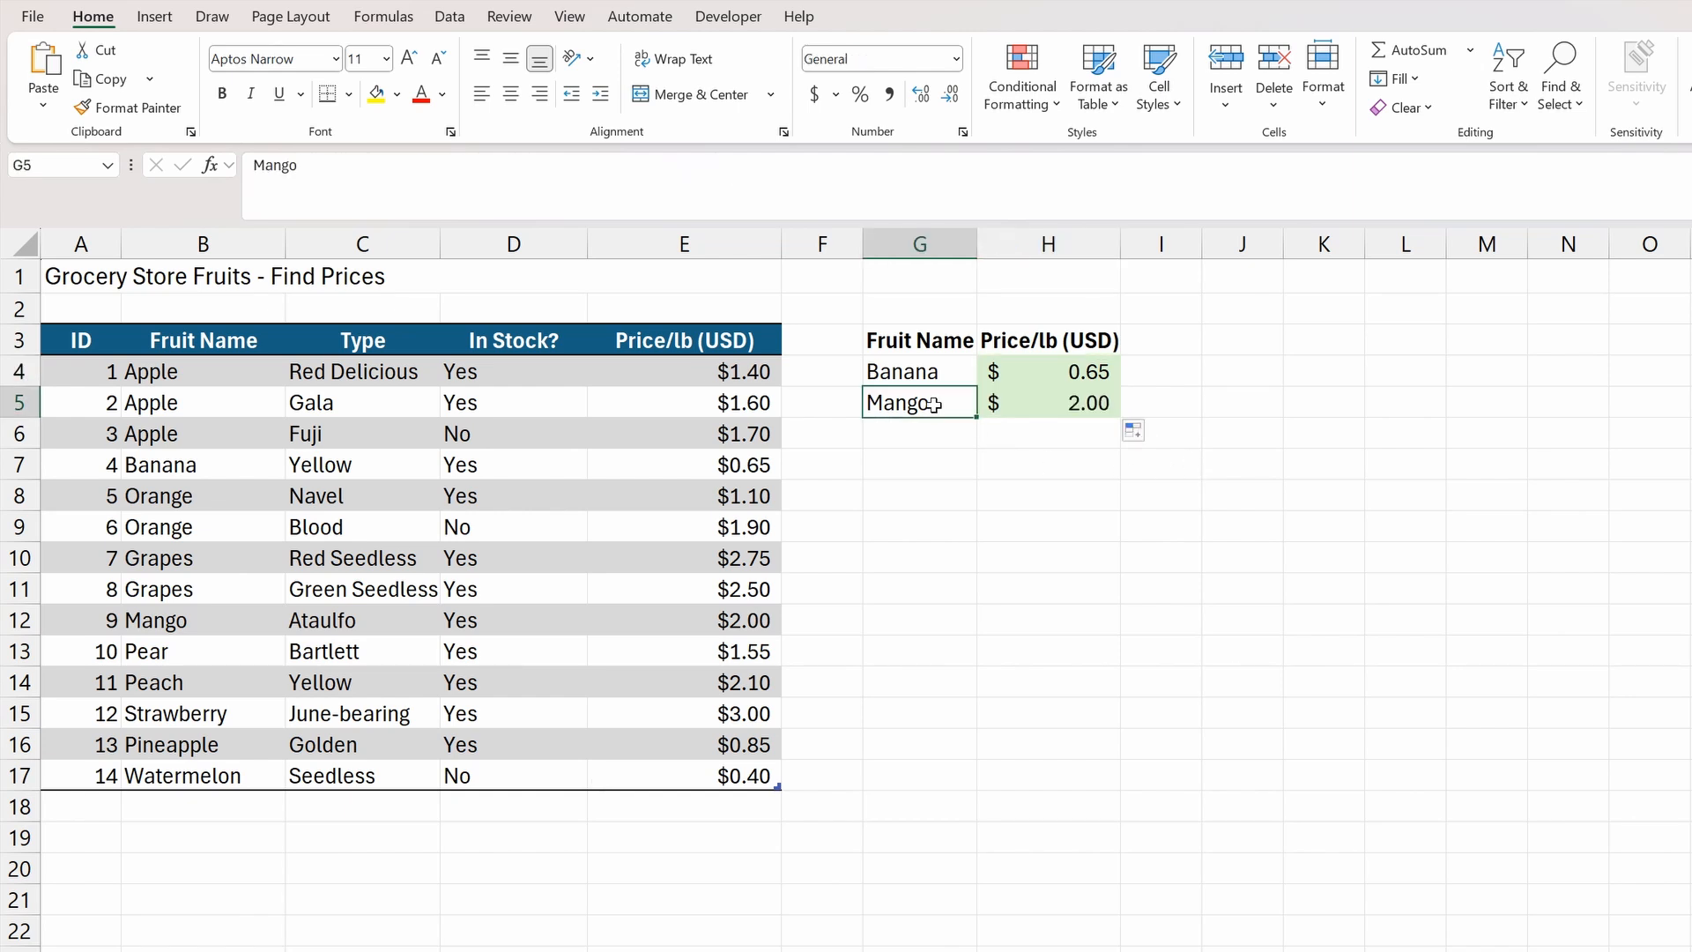
type("Apple")
key("Return")
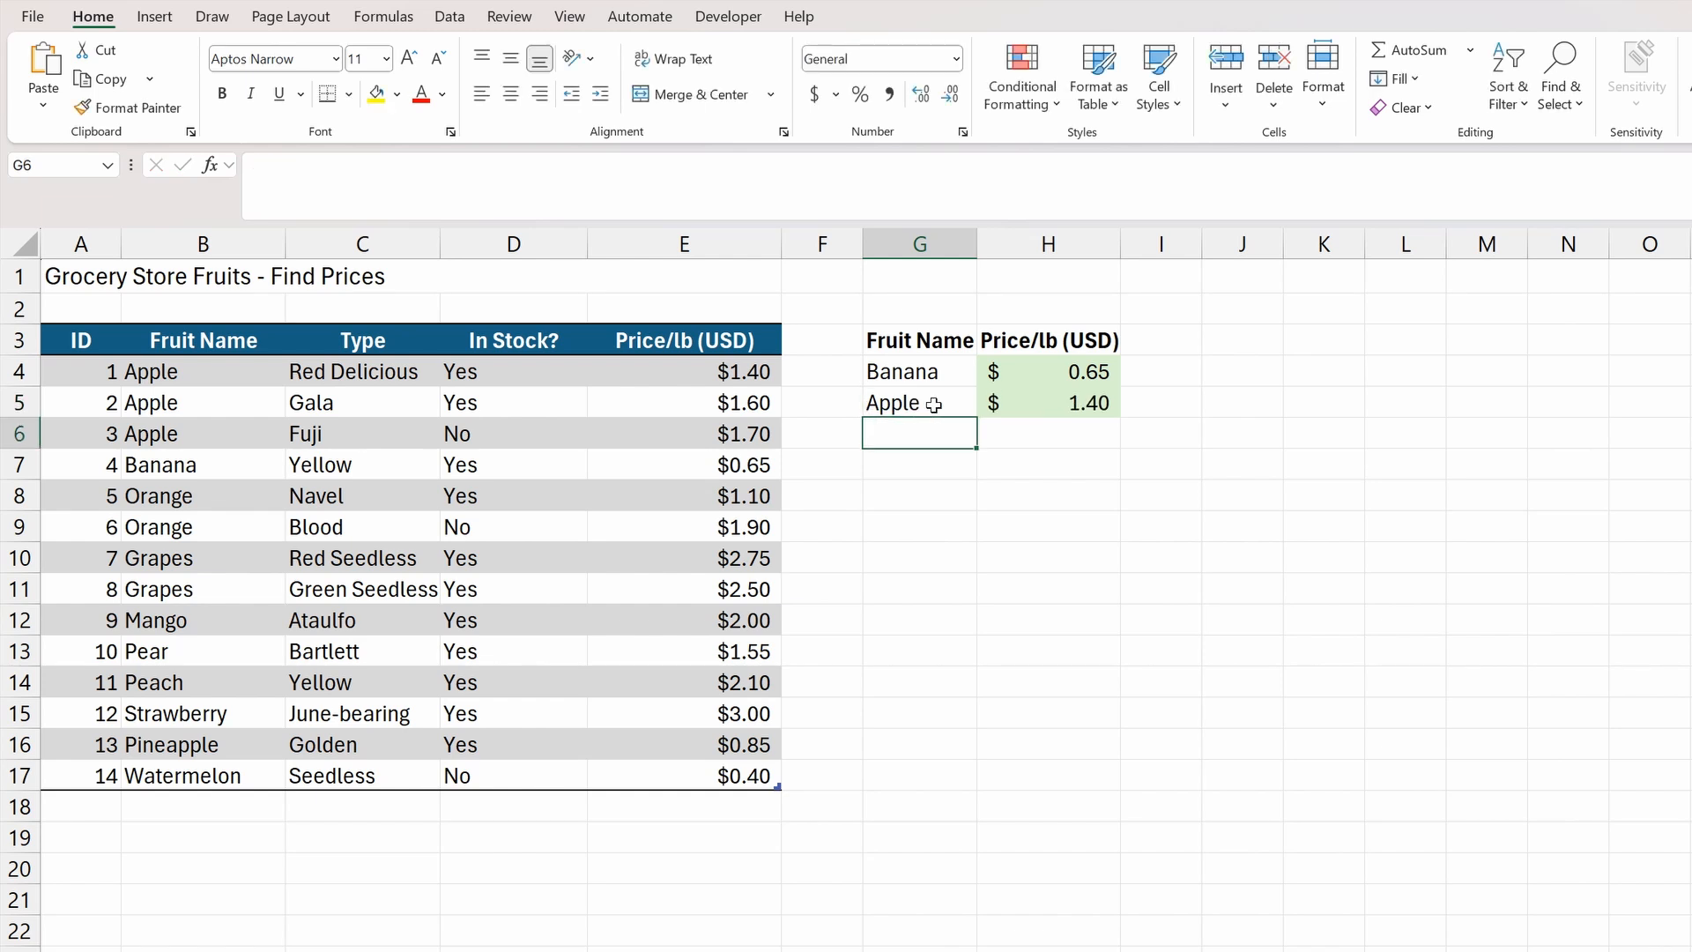
Compare the Apple price in H5 with the Apple rows B4:E6 and review the XLOOKUP formulas in H4 and H5.
left_click(1112, 403)
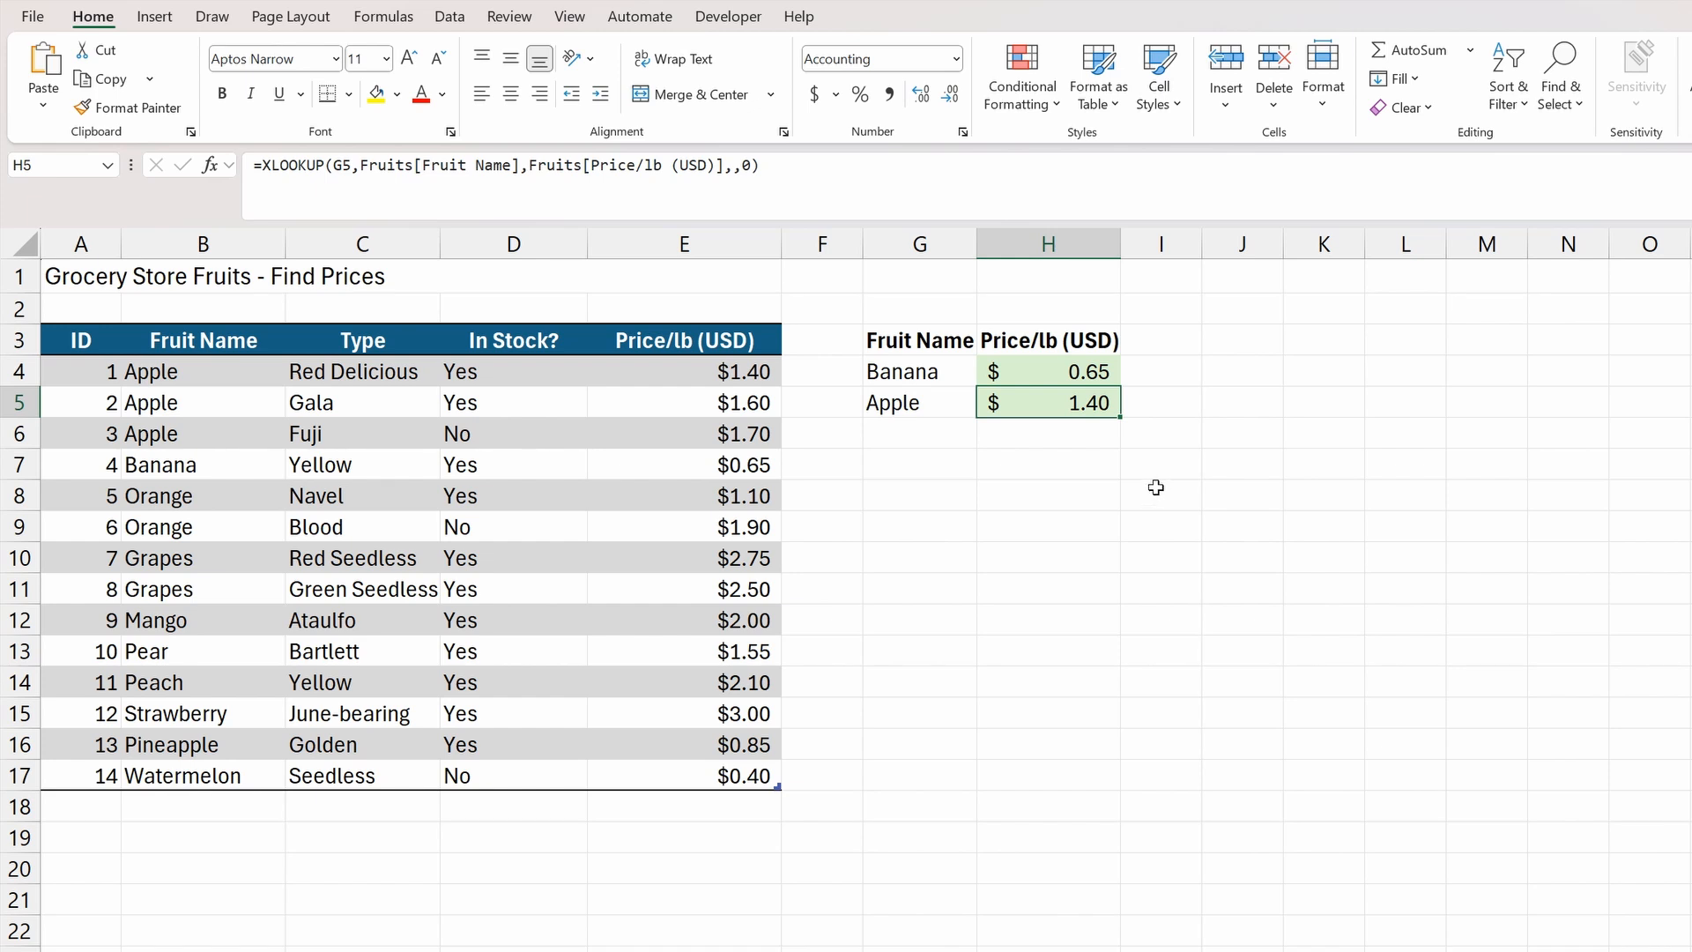
left_click_drag(255, 375, 683, 429)
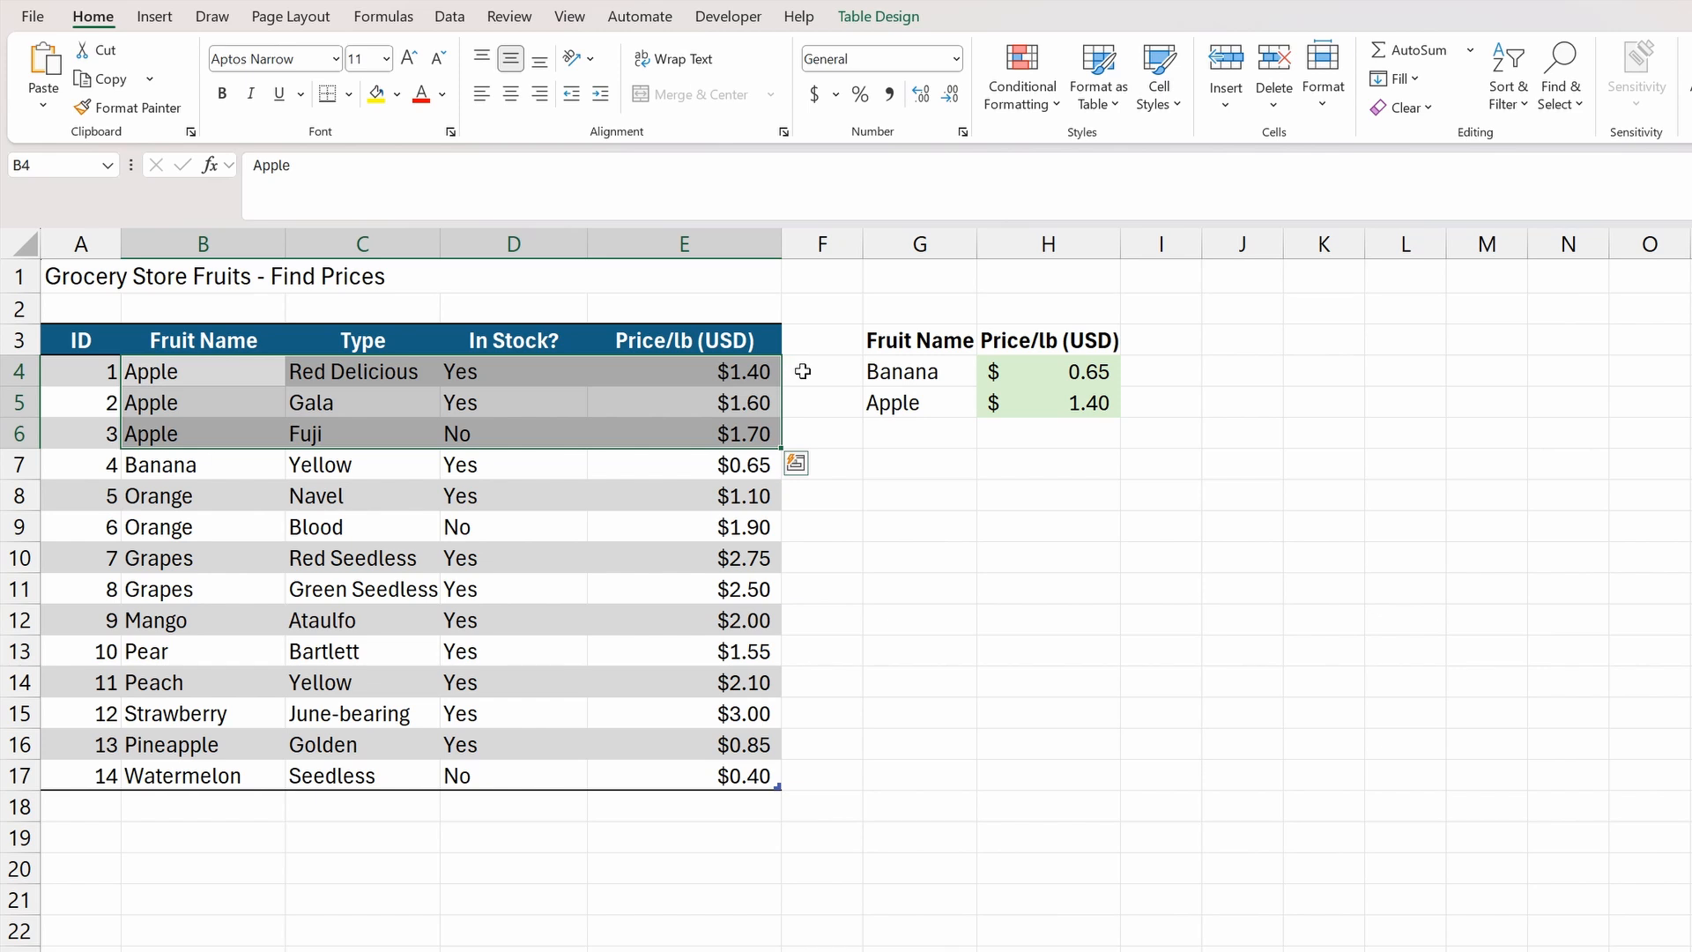
left_click(1040, 366)
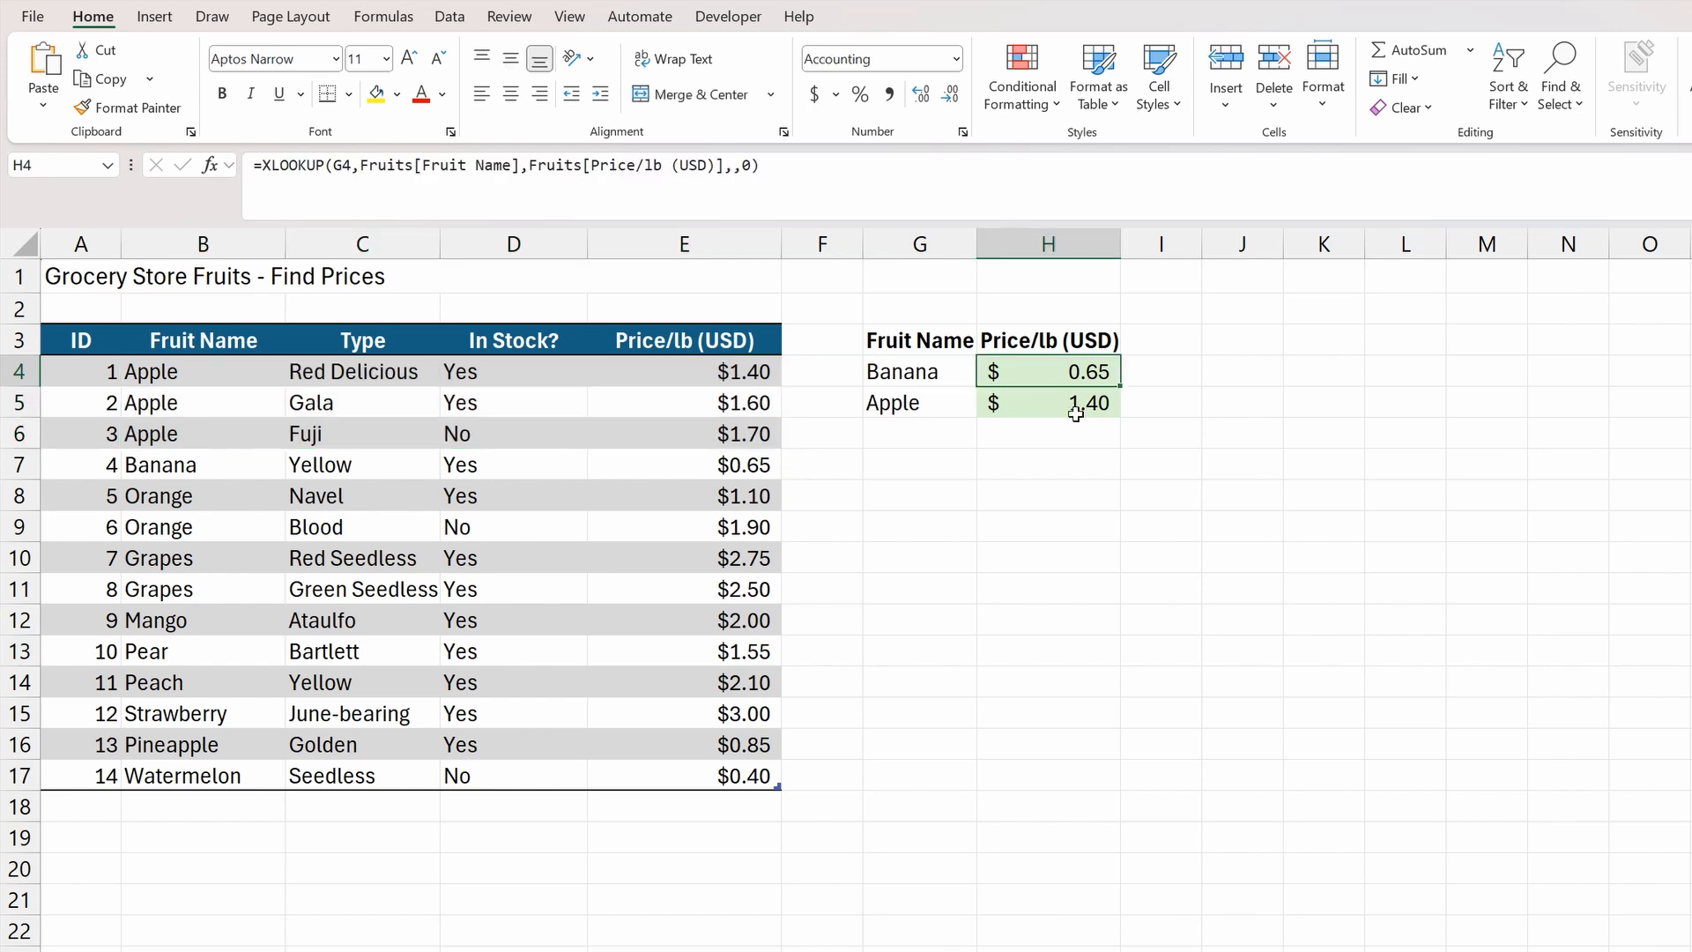
left_click(1046, 409)
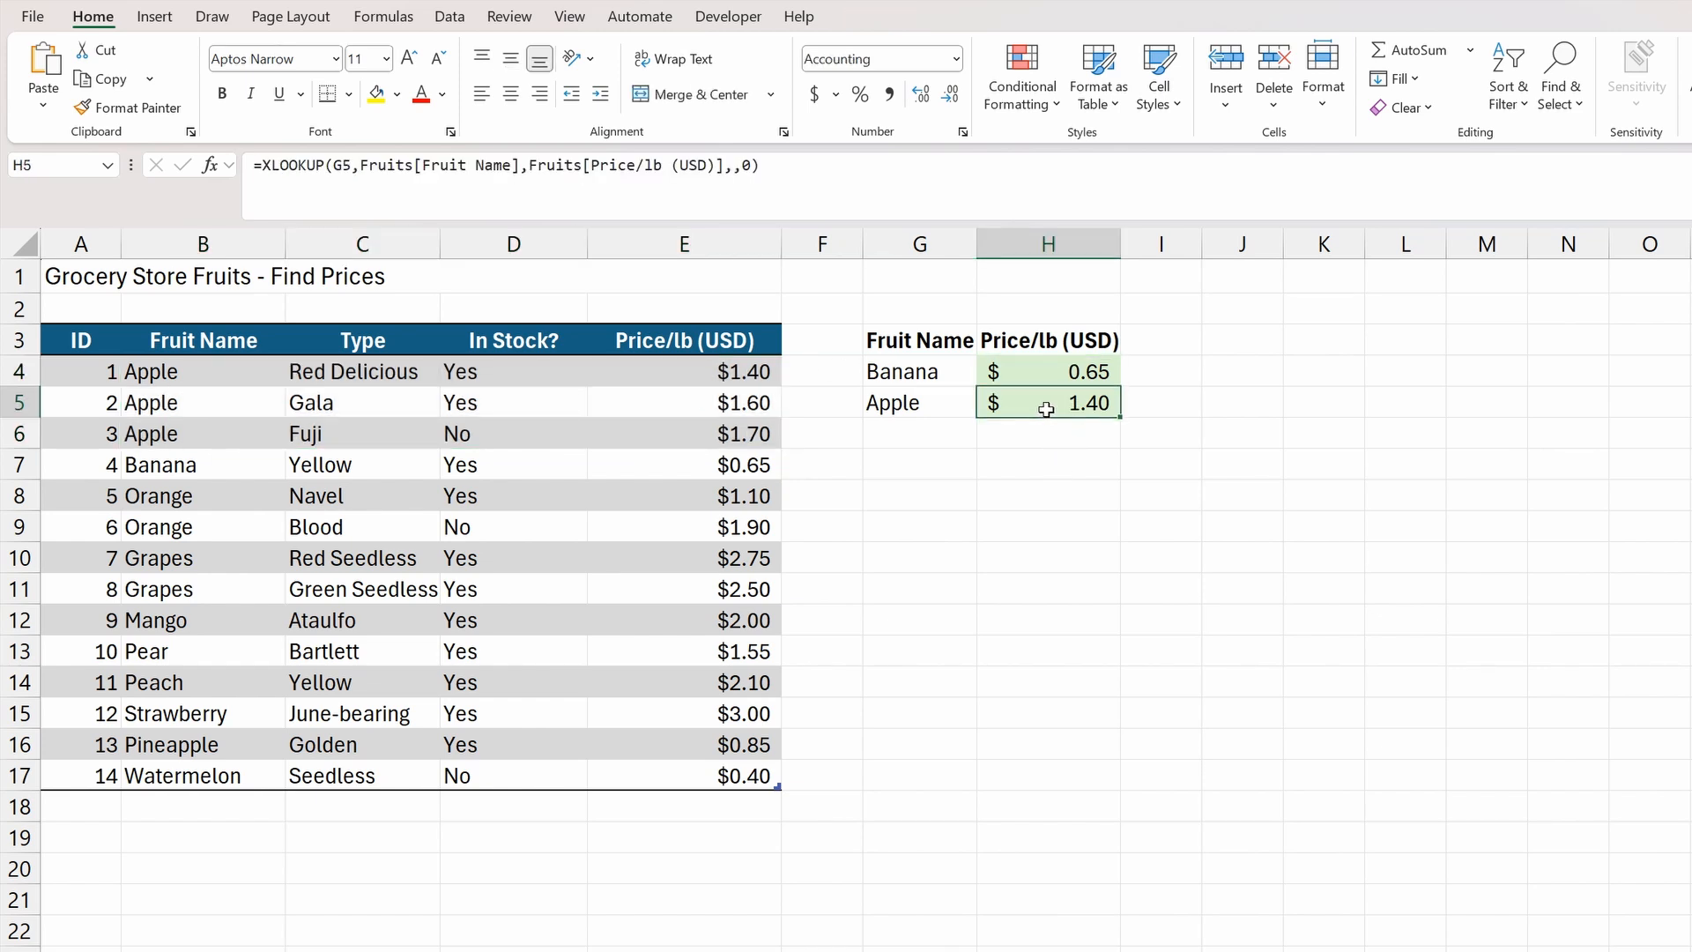
left_click(768, 168)
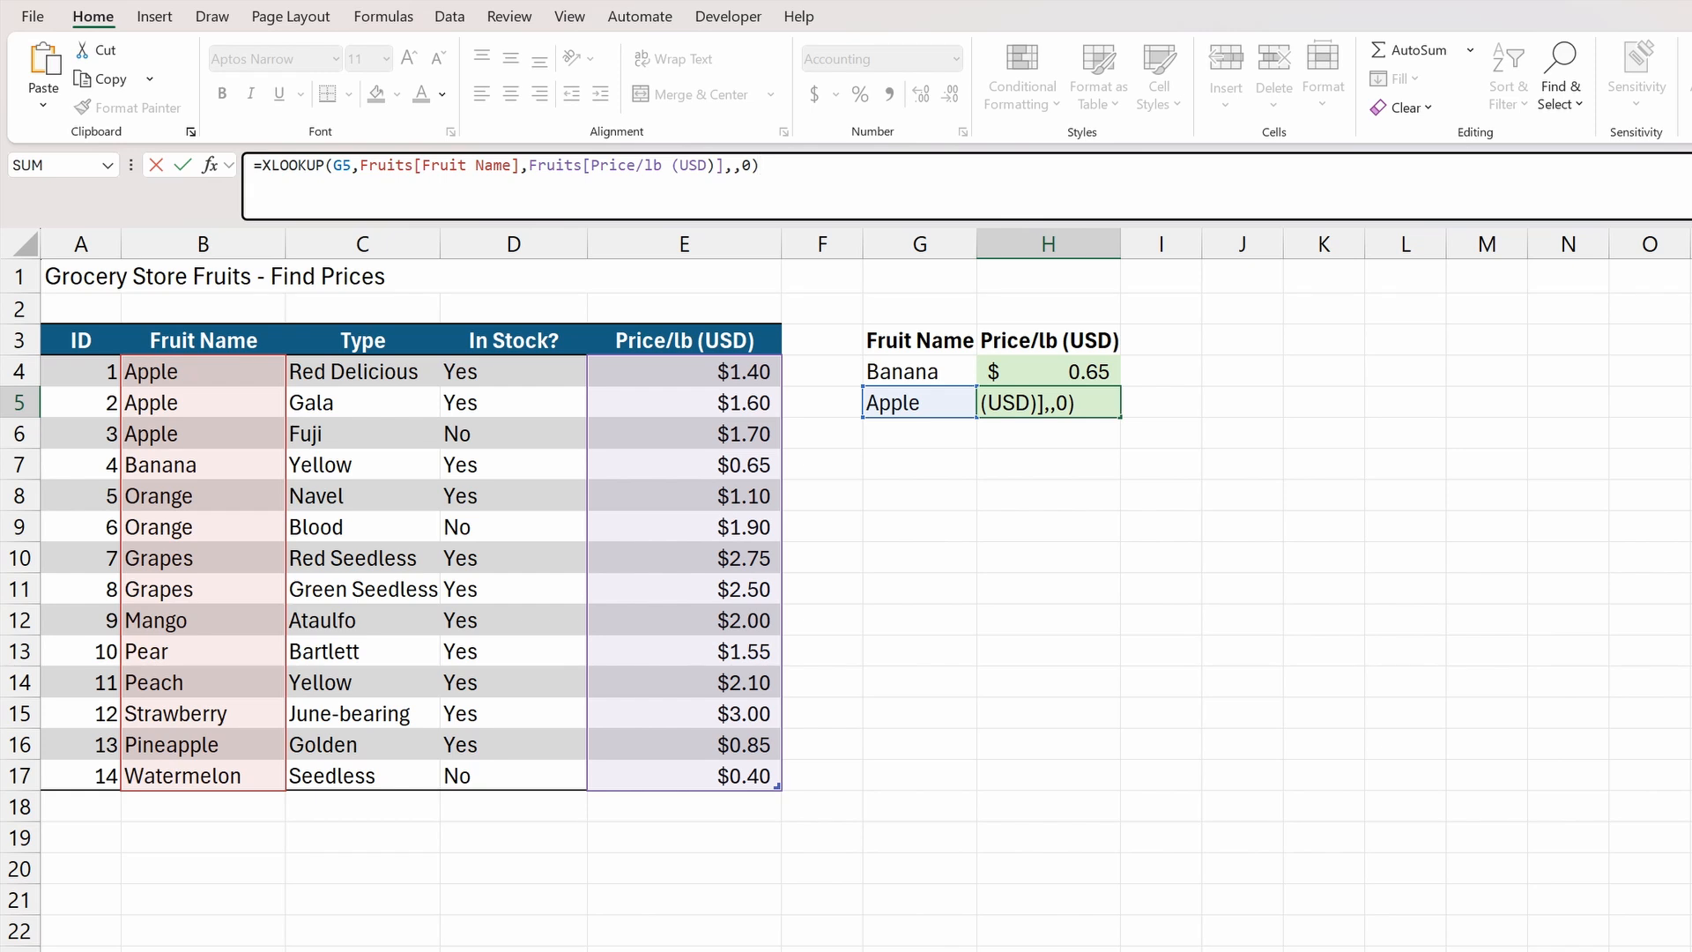
key("ctrl+Return")
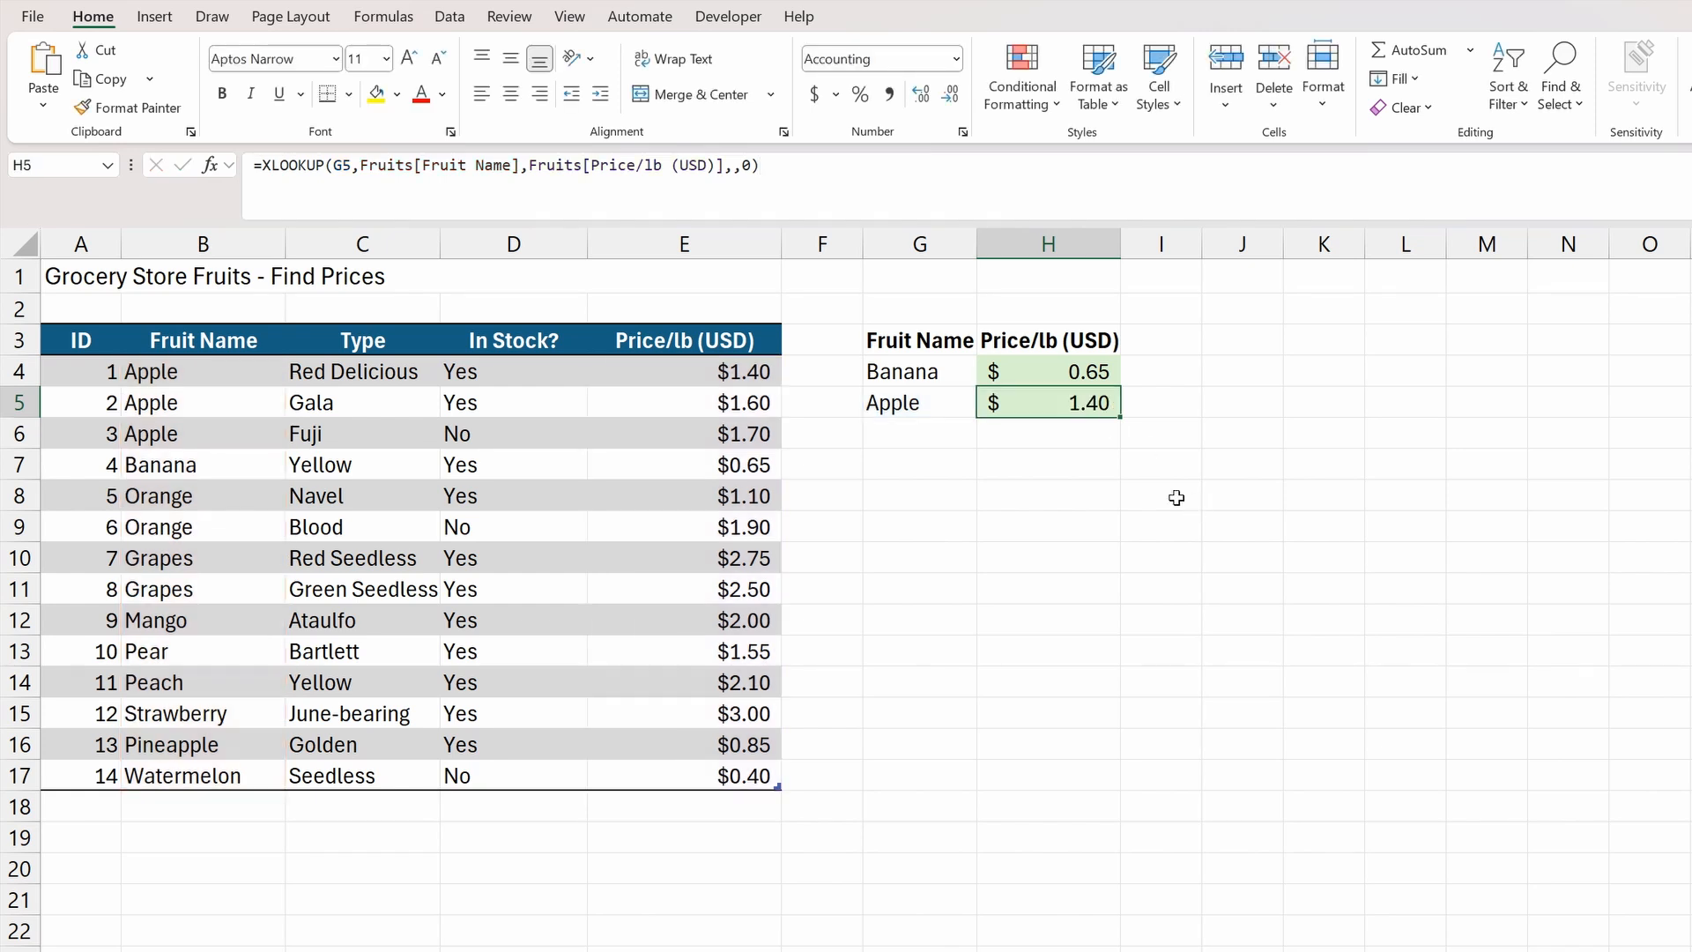
Insert a new column between Fruit Name and Price/lb (USD) in the lookup area and enter Type as its header in H3.
right_click(1008, 239)
left_click(1094, 496)
left_click(1036, 338)
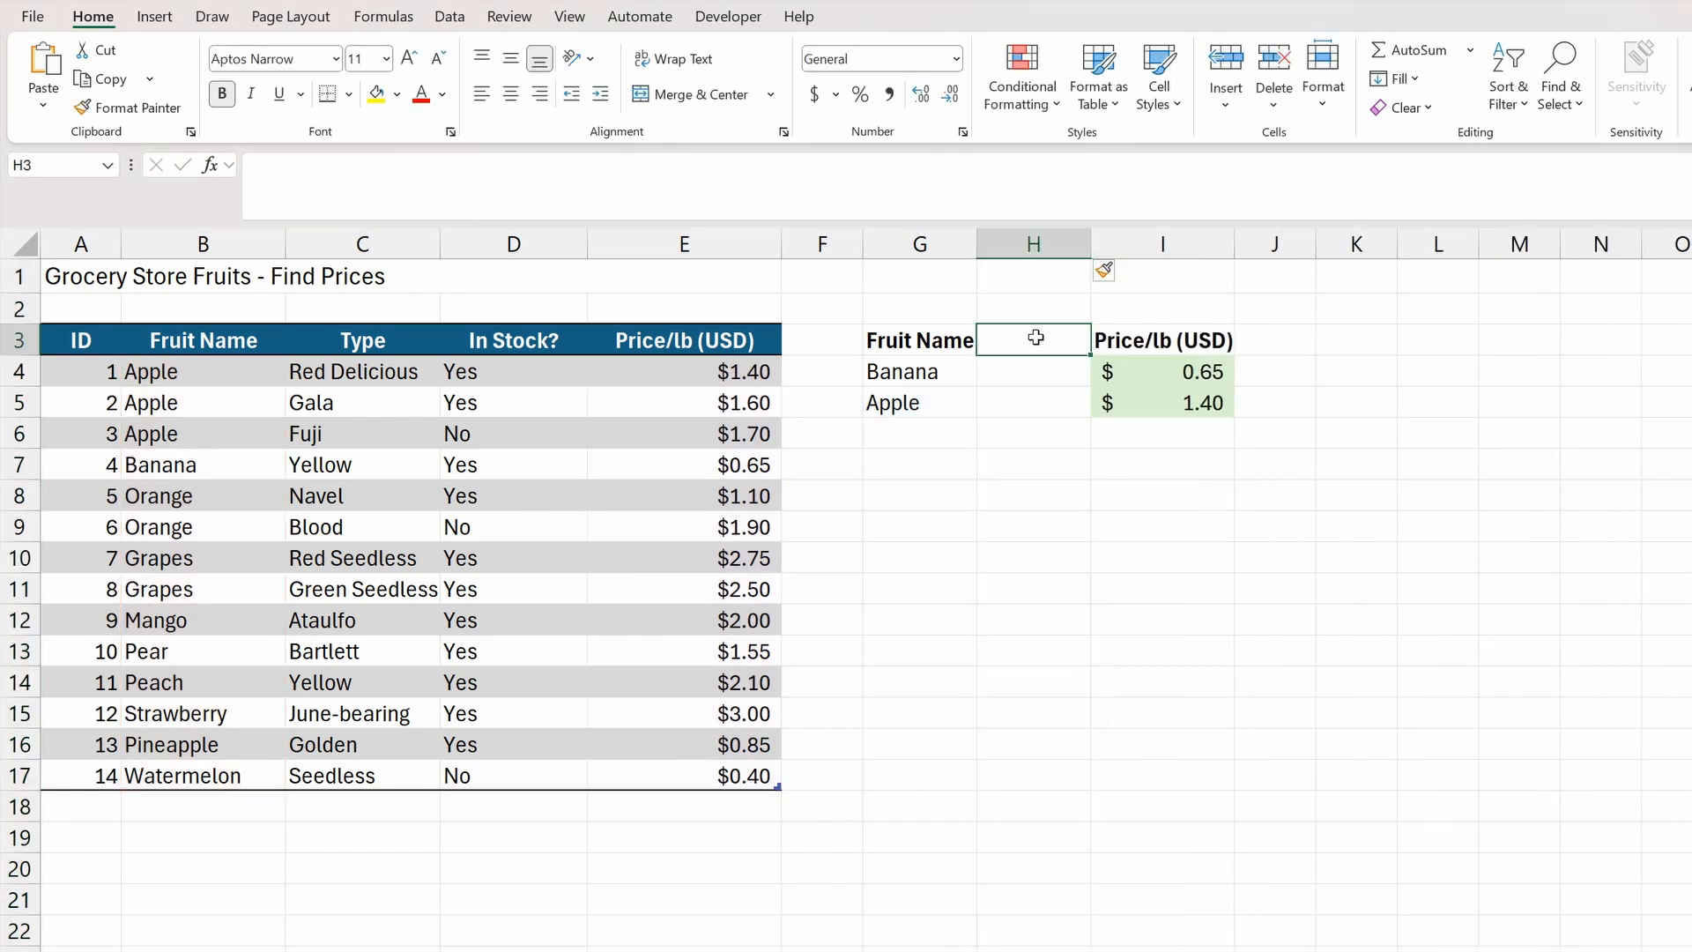
type("Type")
key("Return")
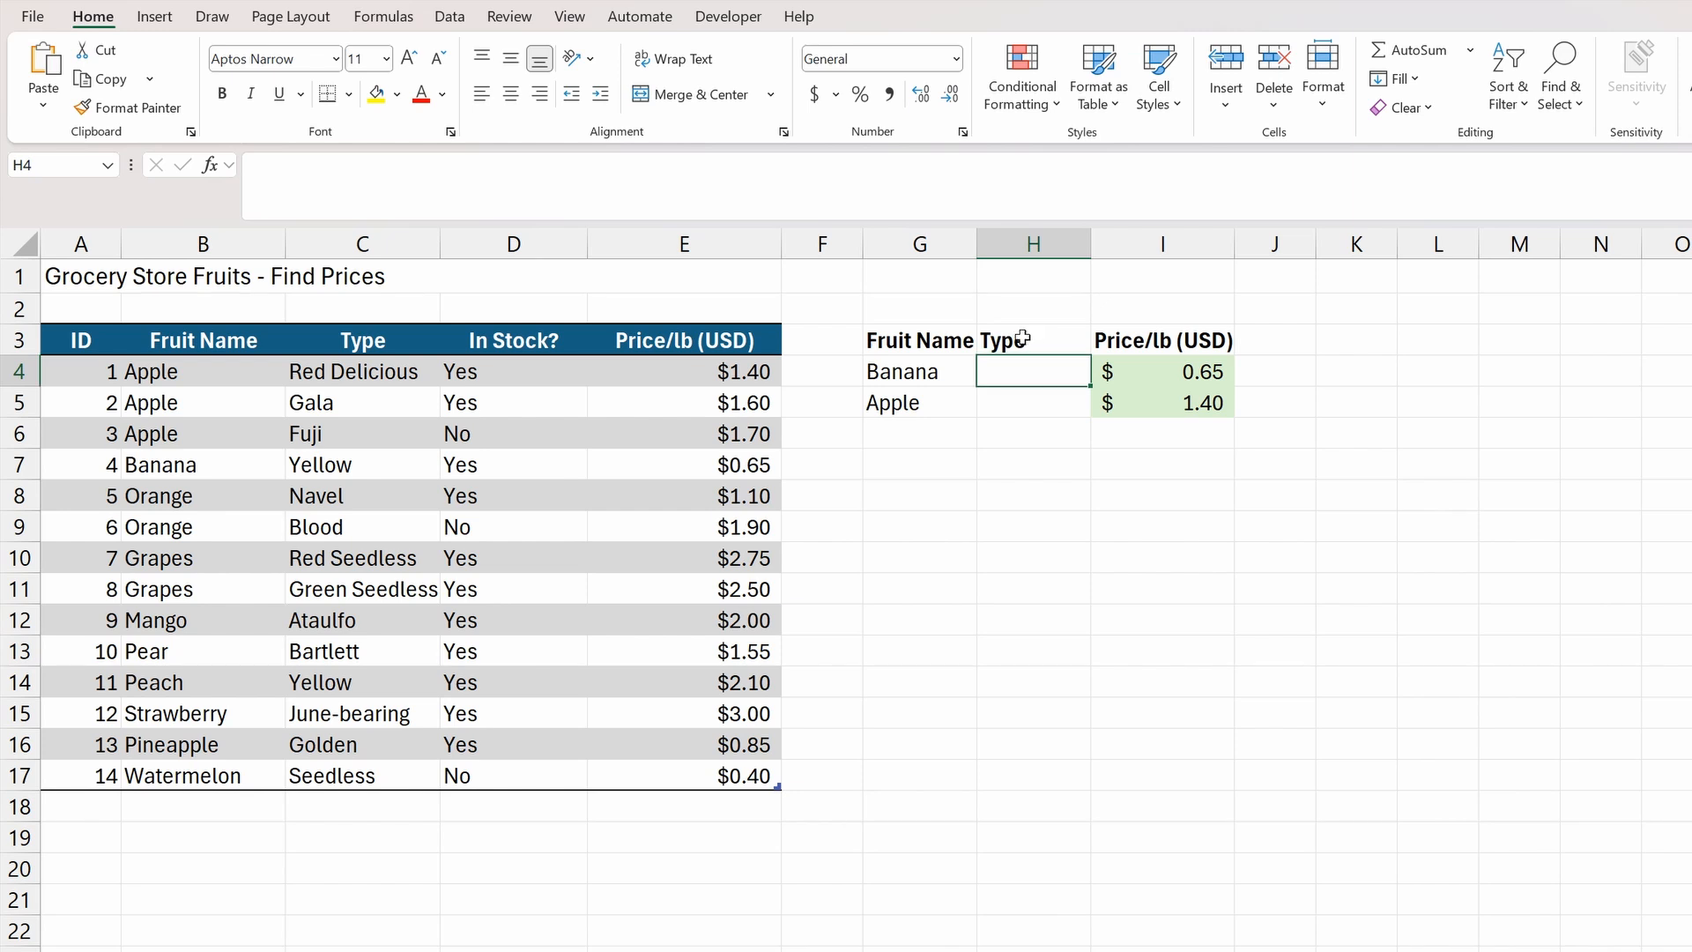
Enter Apple, Orange and Grapes as fruit names in G4:G6 and clear the price cells I4:I6.
left_click(917, 370)
type("Apple")
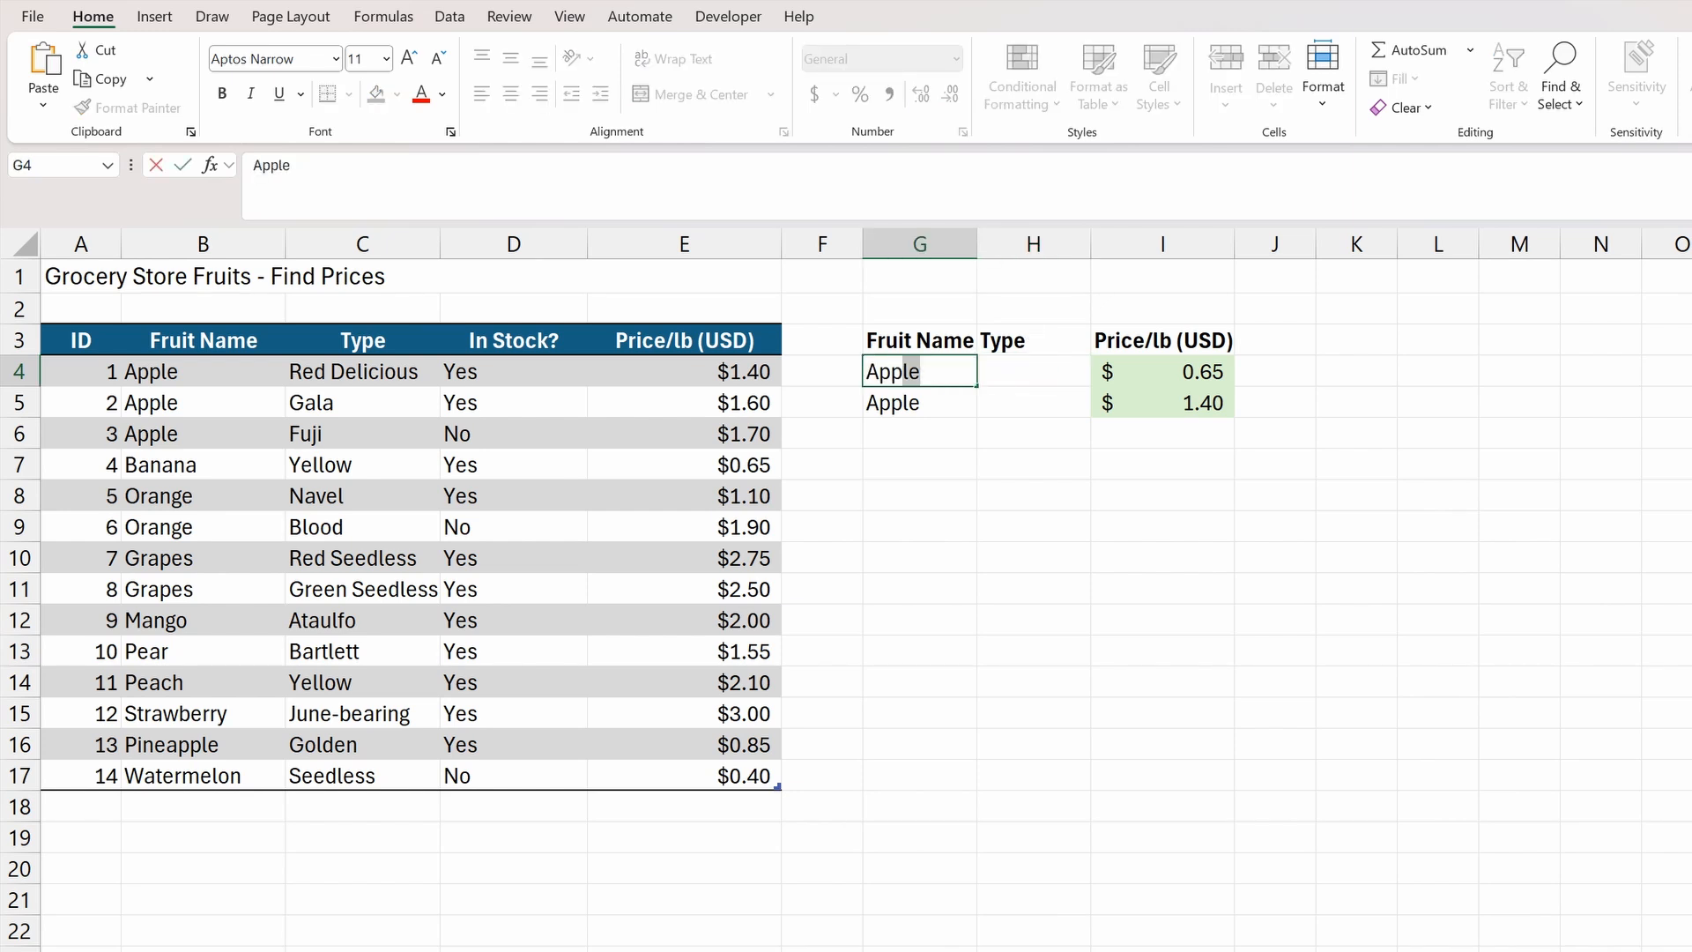
key("Return")
type("Orange")
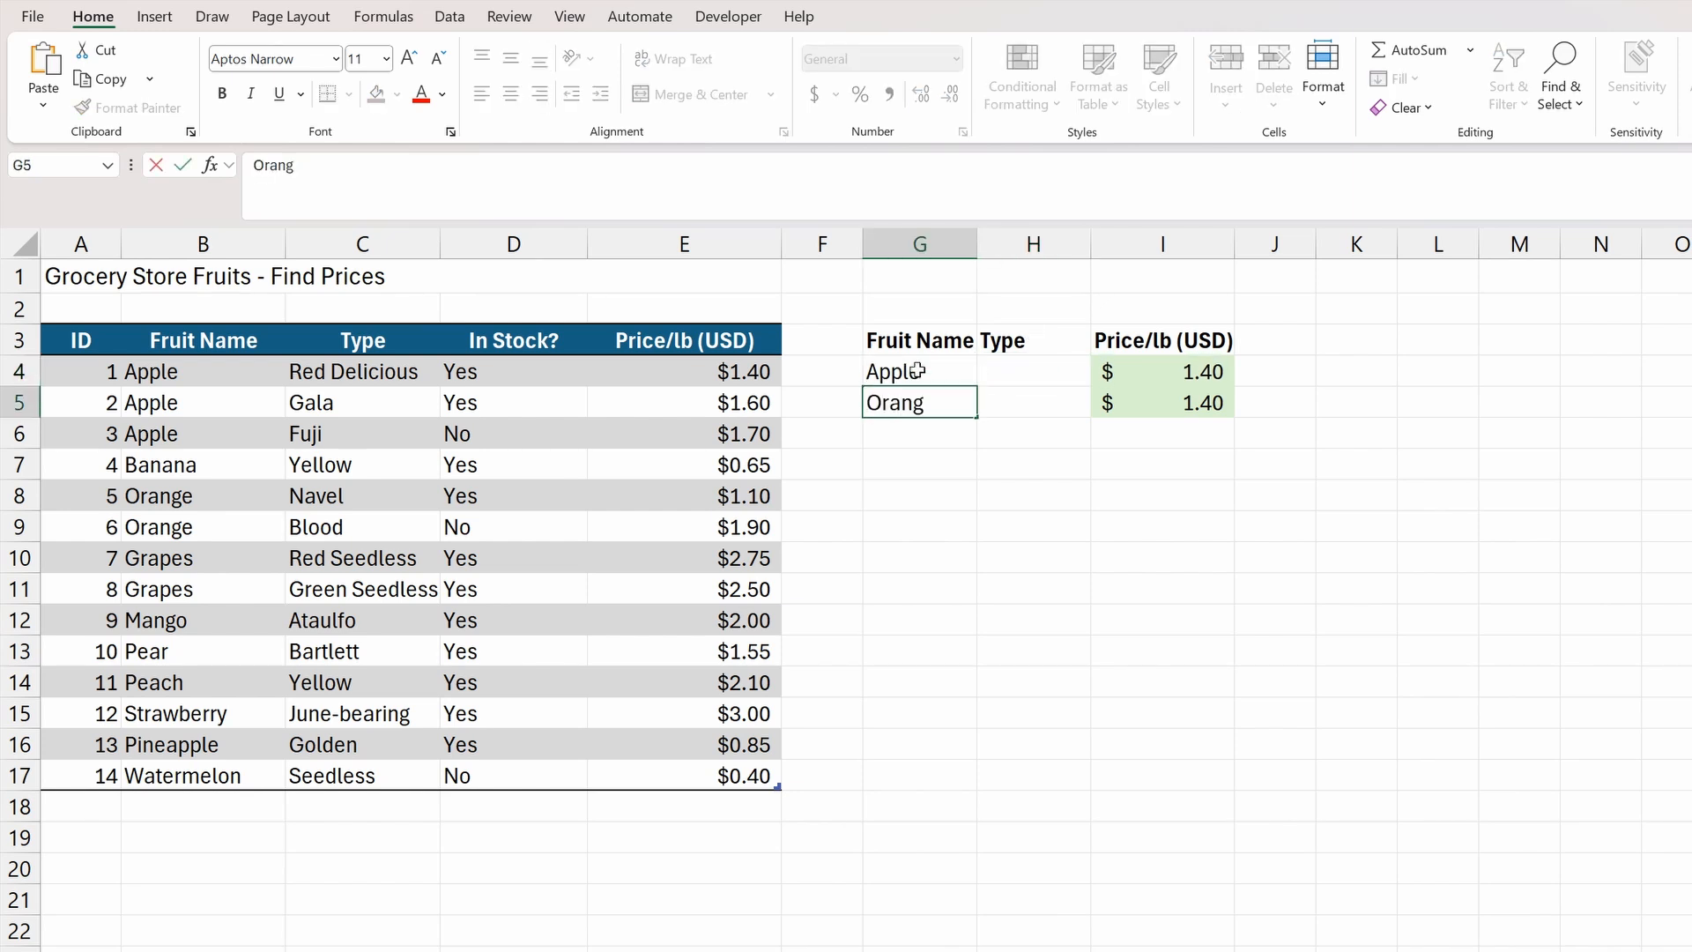
key("Return")
type("Grapes")
left_click_drag(1145, 371, 1146, 434)
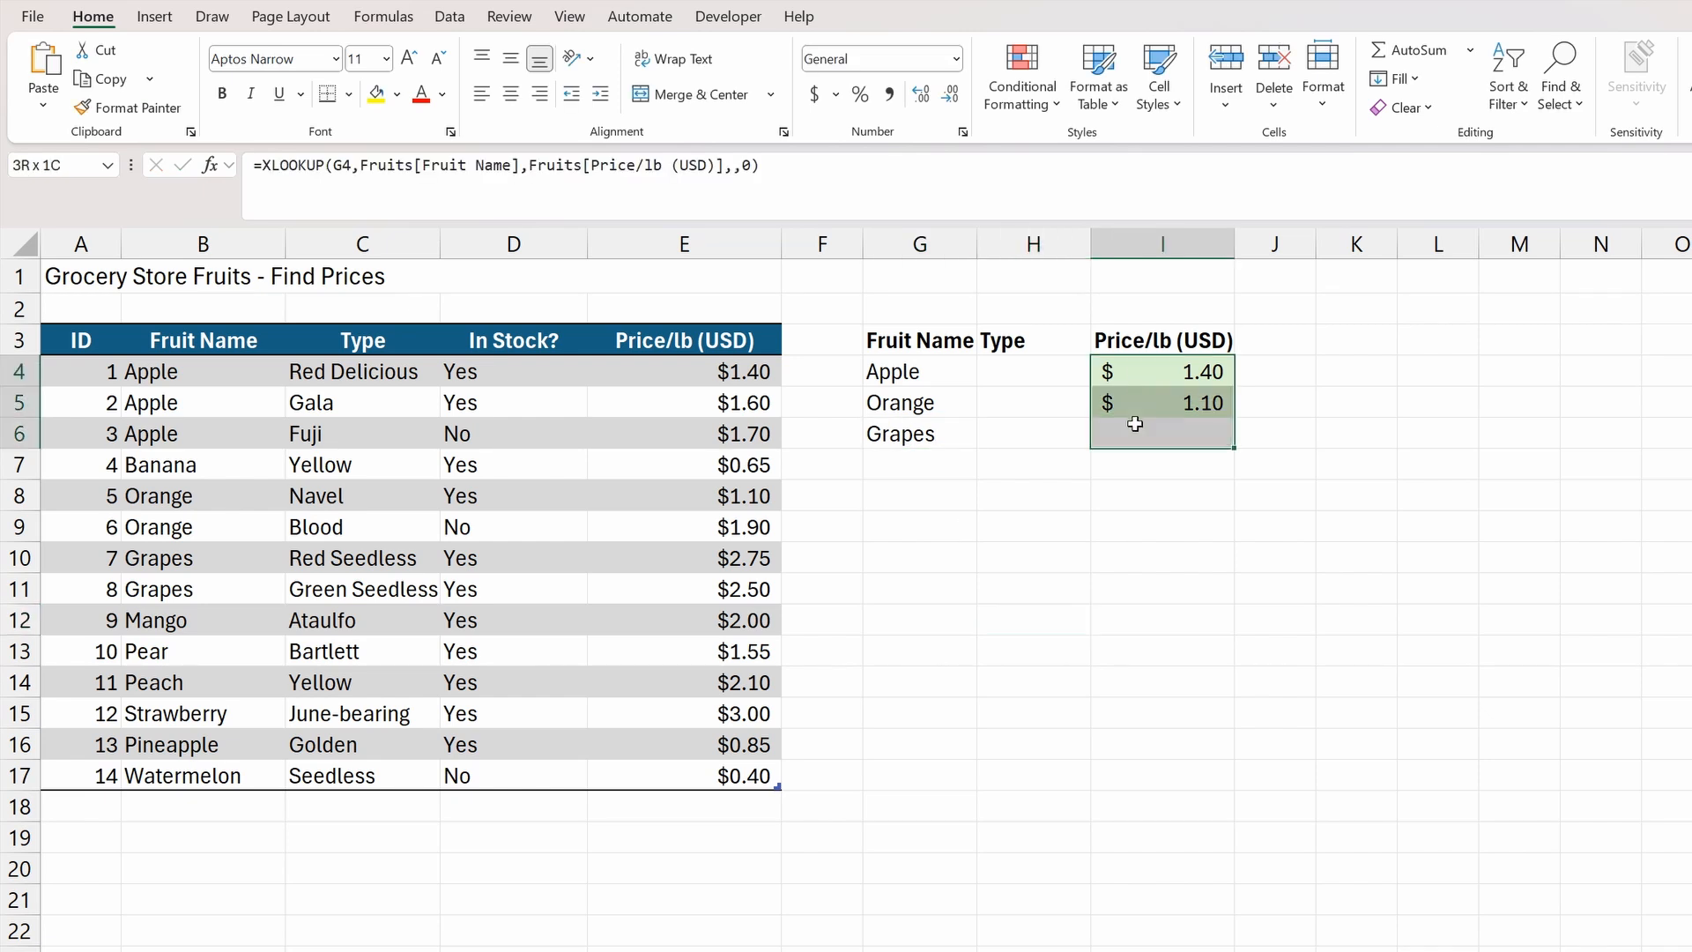
key("Delete")
Enter the types Fuji, Blood and Green Seedless in H4:H6 and autofit column H to its contents.
left_click(1005, 371)
type("Fuji")
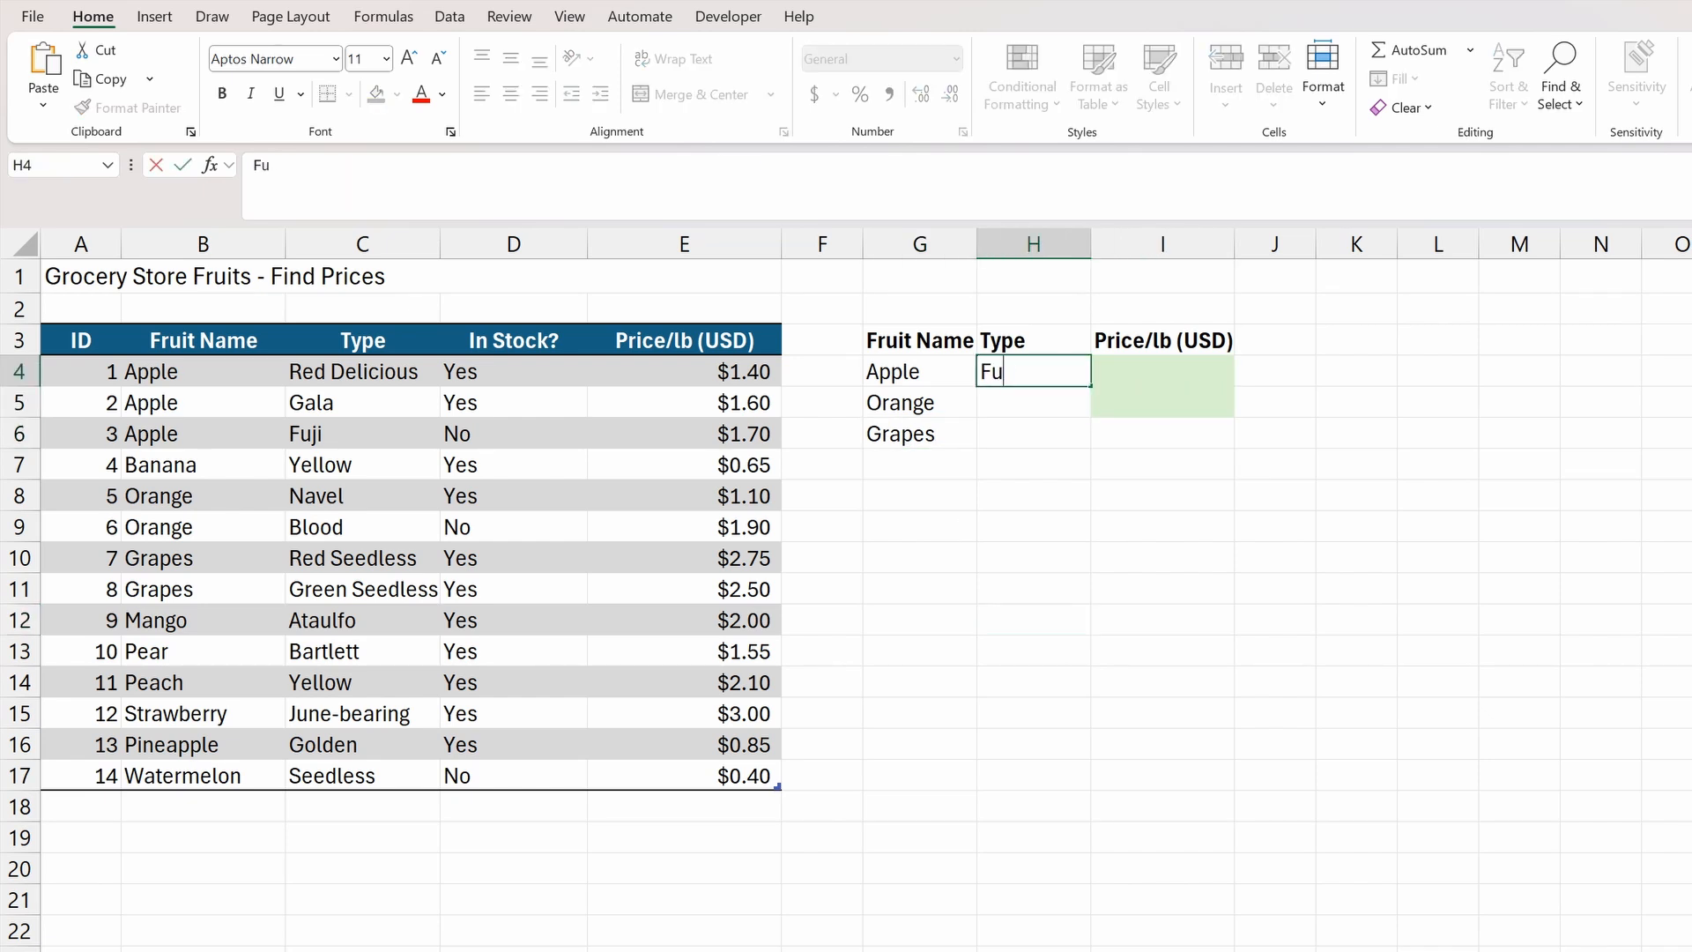
key("Return")
type("Blood")
key("Return")
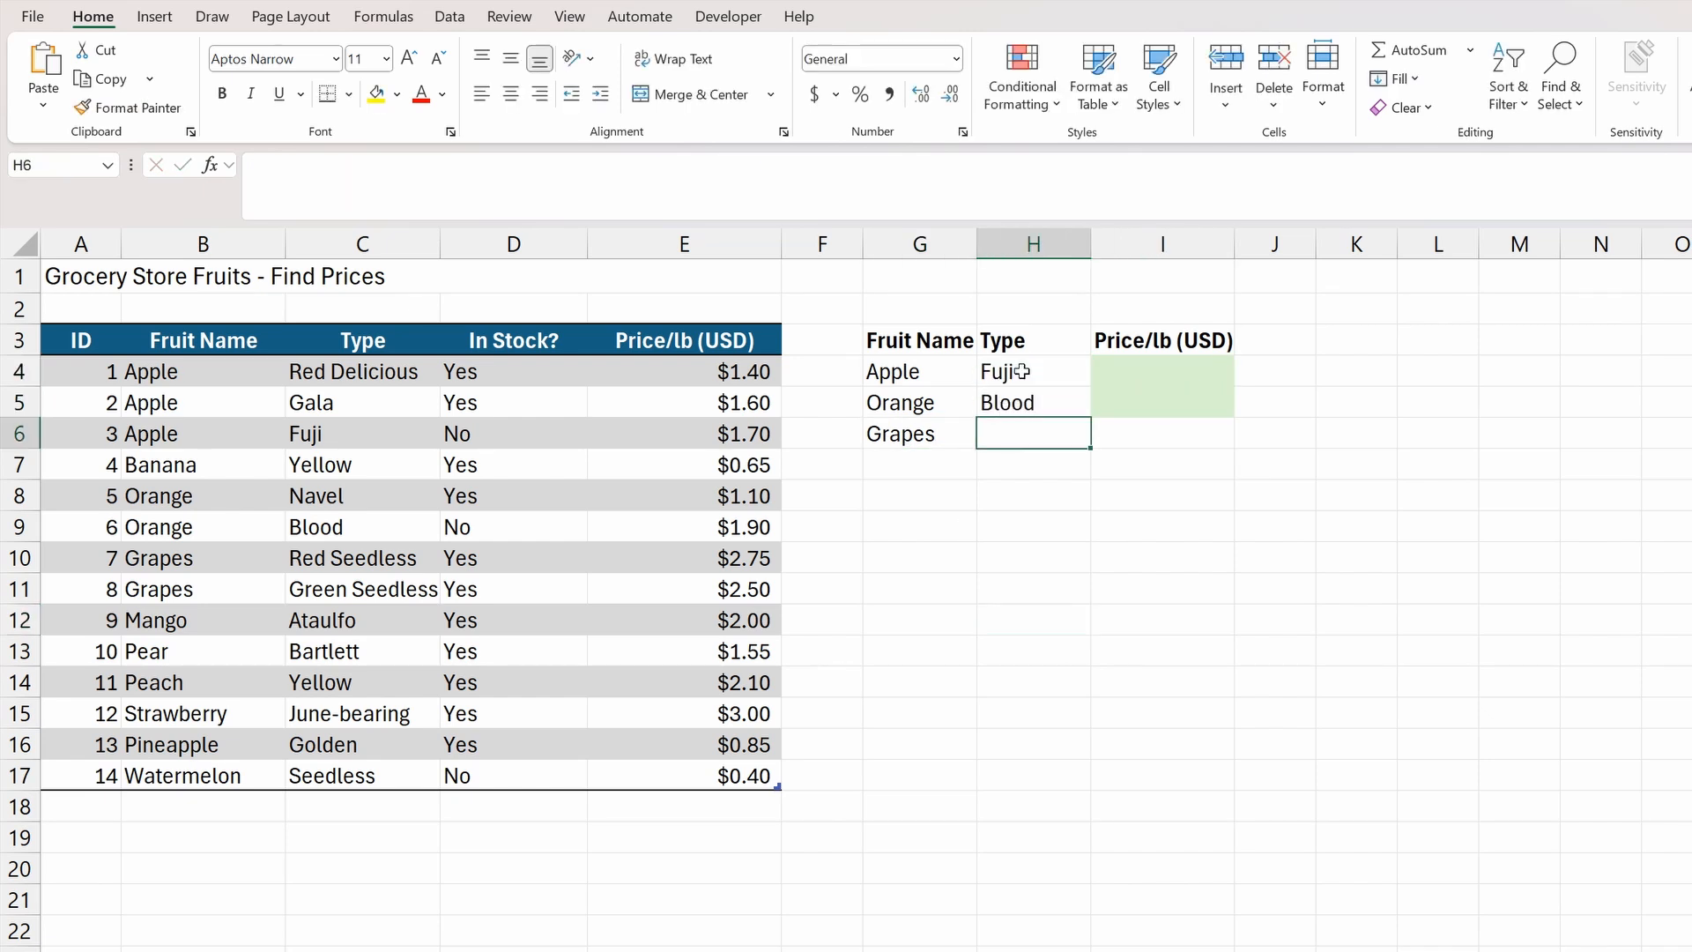
type("Green Seedless")
key("Return")
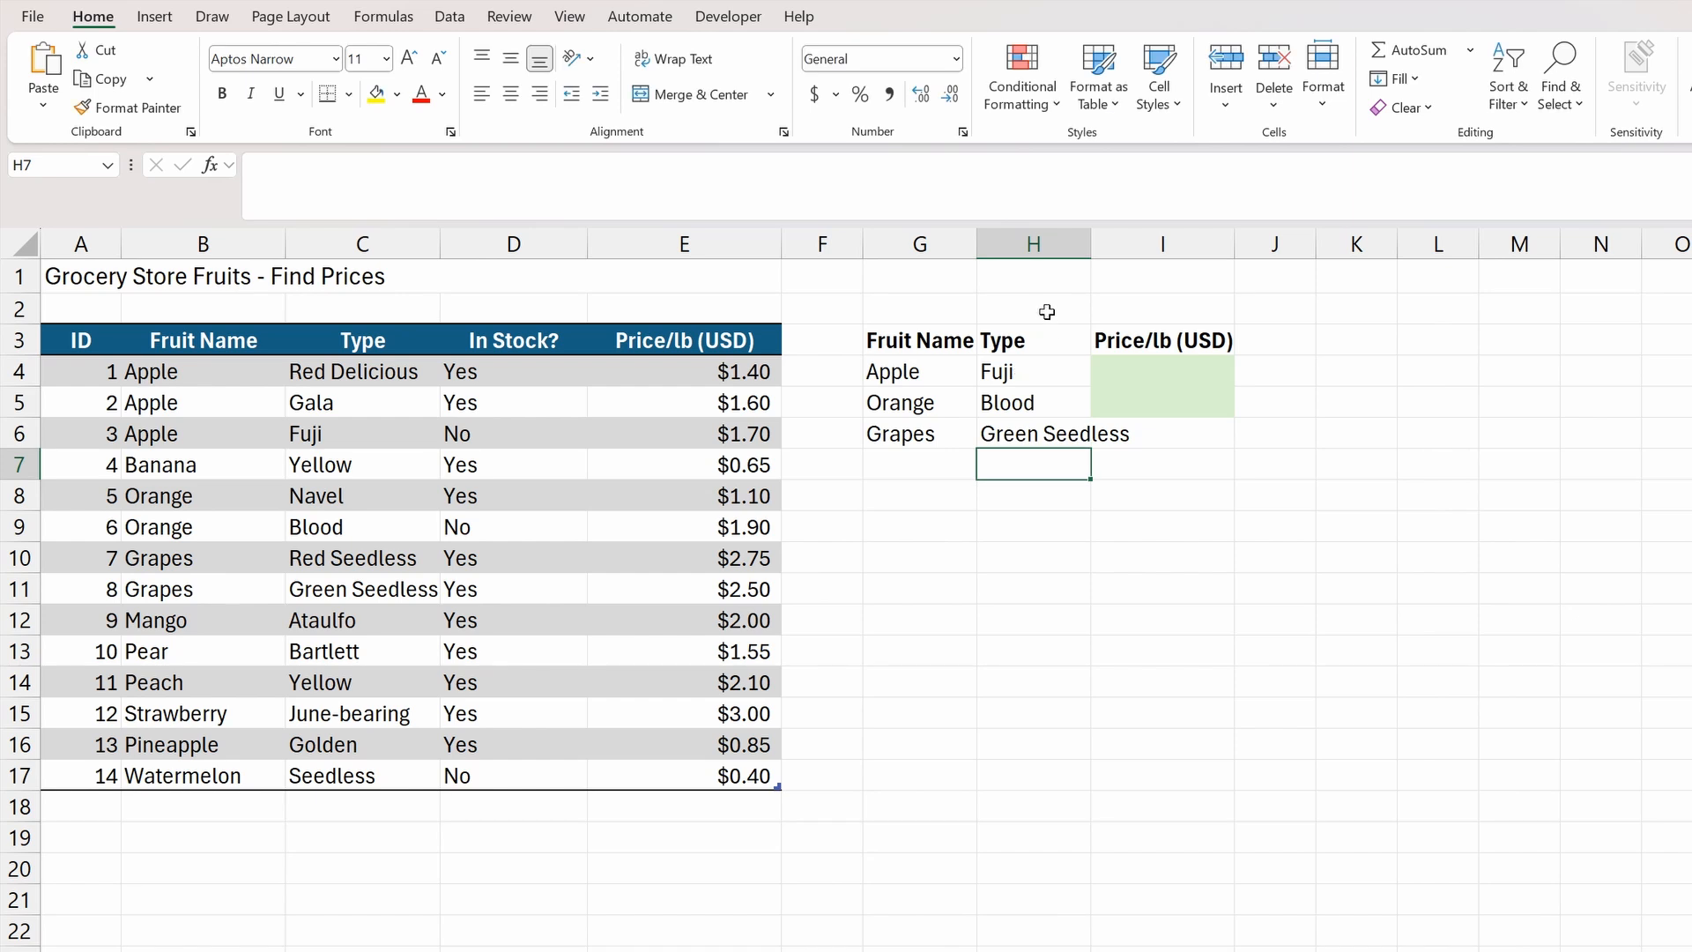
double_click(1090, 257)
Give cell I6 the same light green fill as I4:I5.
left_click(1200, 426)
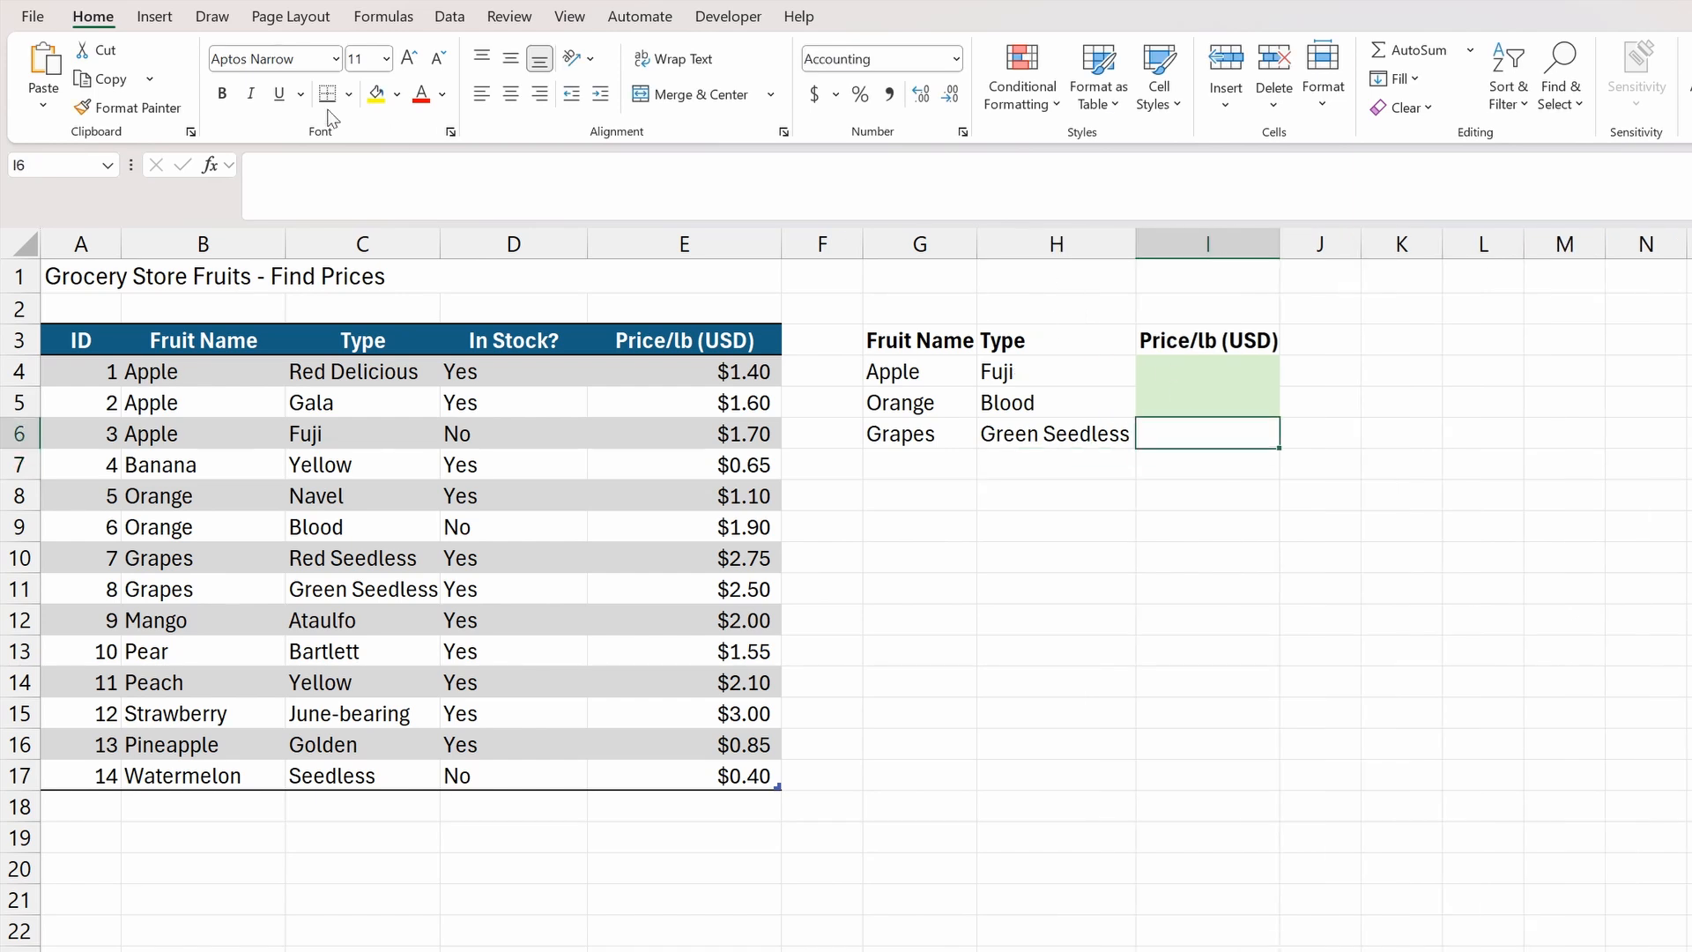
left_click(398, 94)
left_click(663, 238)
Draft =XLOOKUP(1,()*(),Fruits[Price/lb (USD)],,0) in I4, leaving both criteria parentheses empty.
left_click(1200, 377)
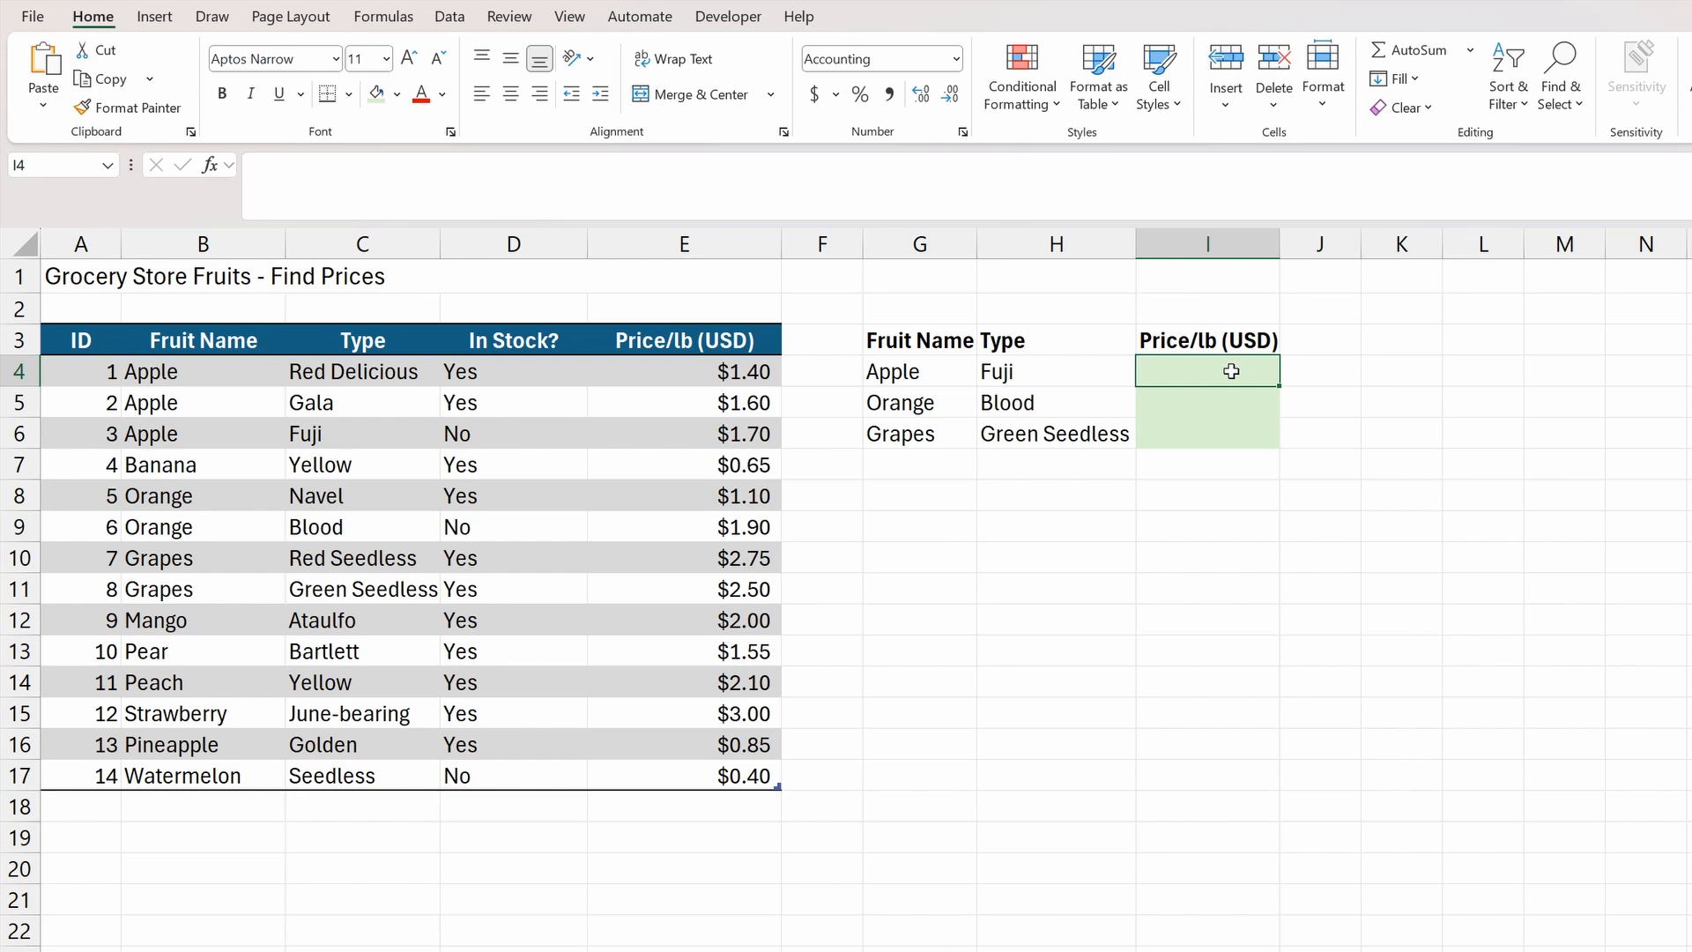
type("=xl")
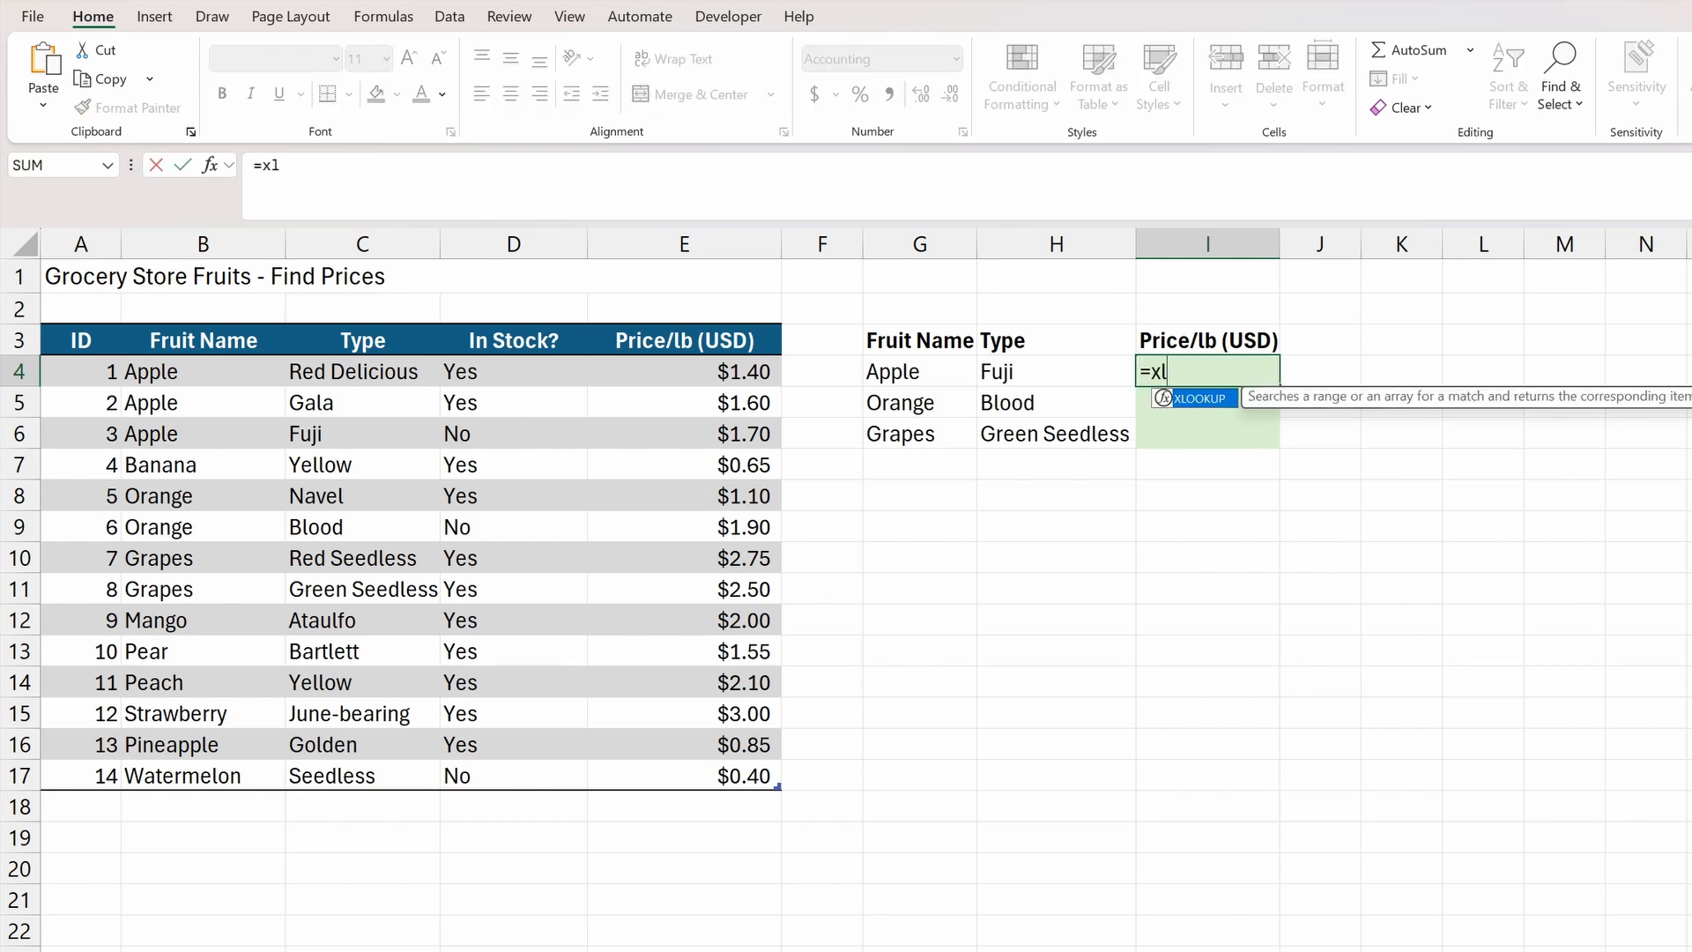
key("Tab")
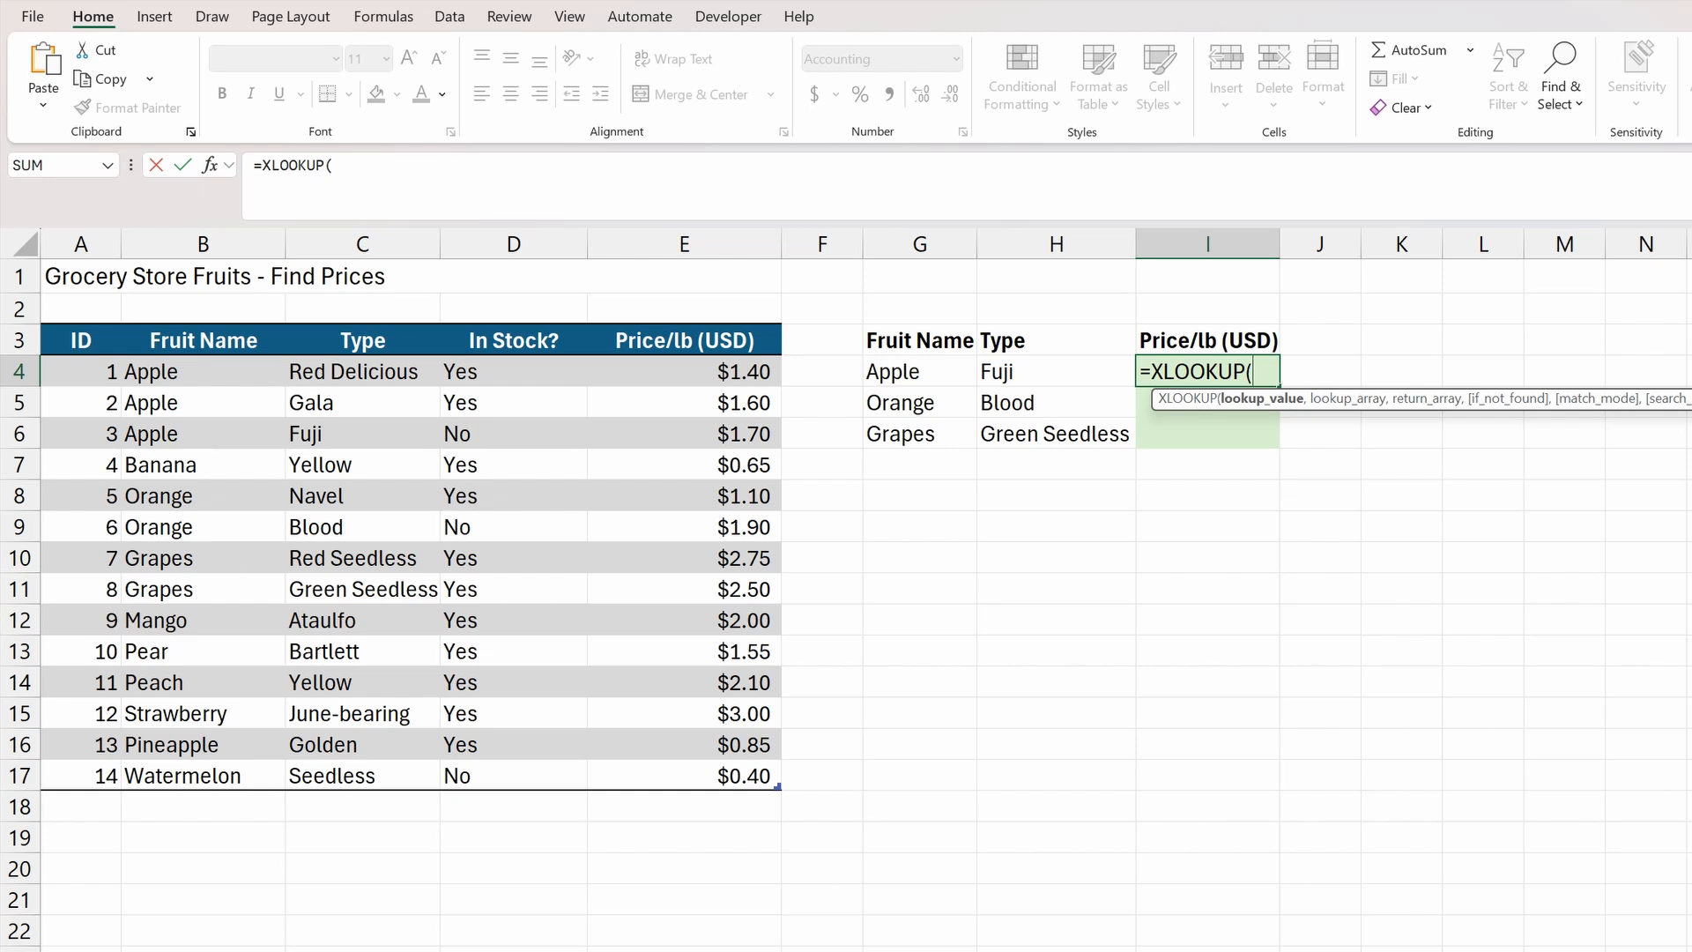
type("1")
type(",")
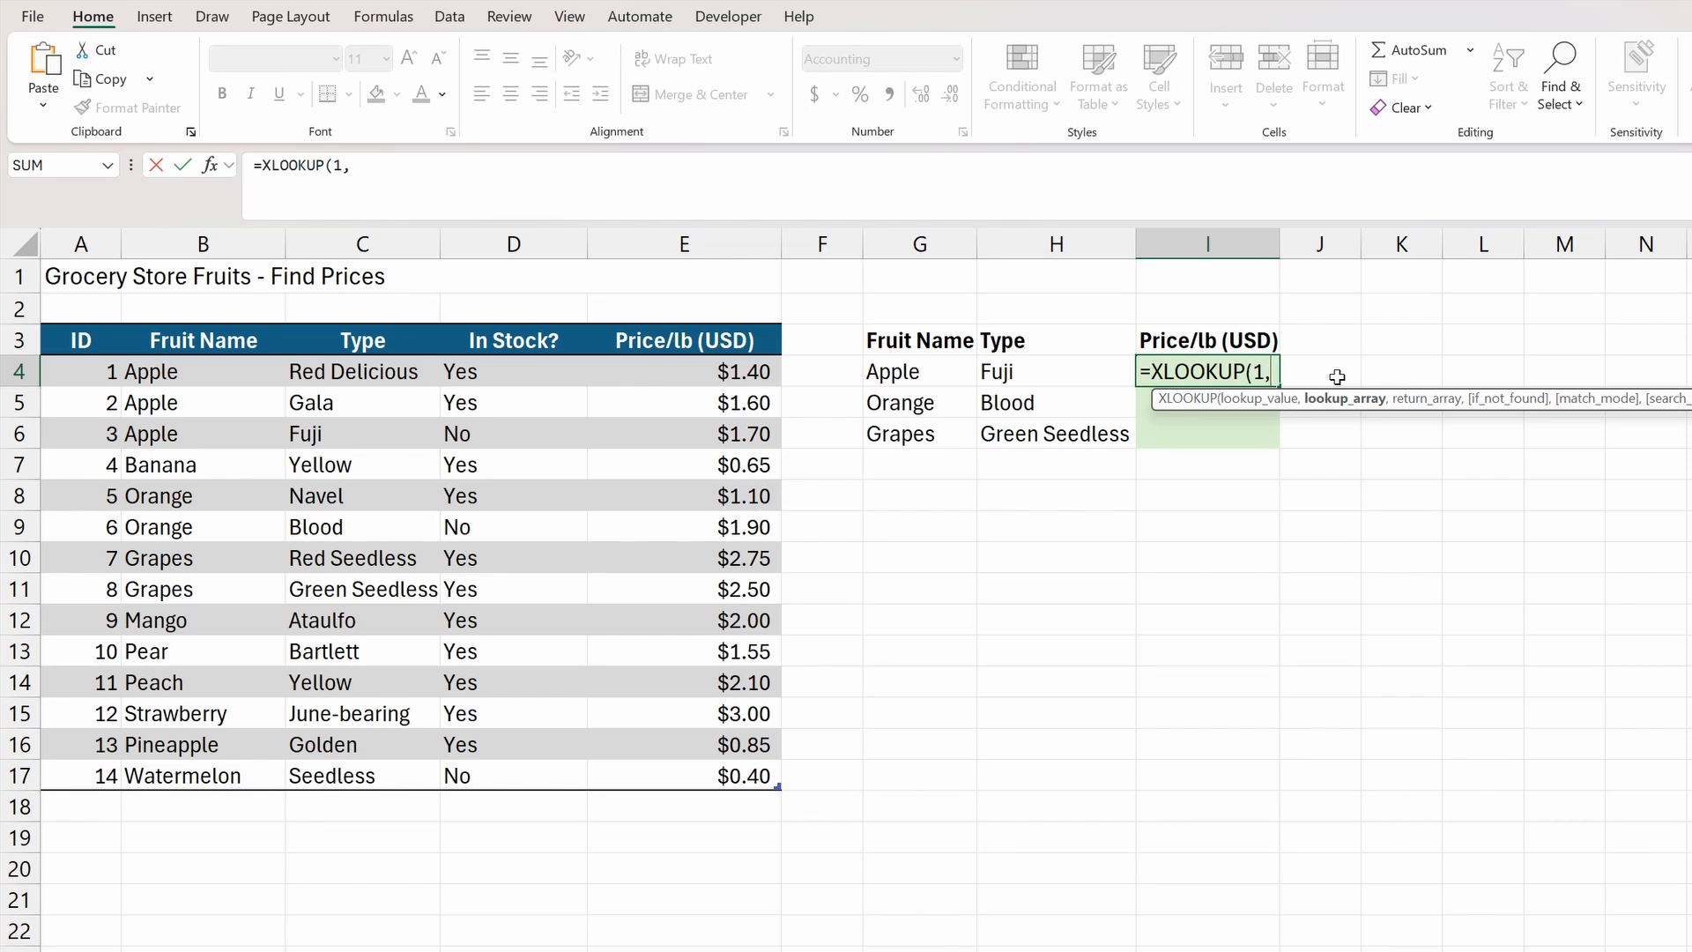
type("(")
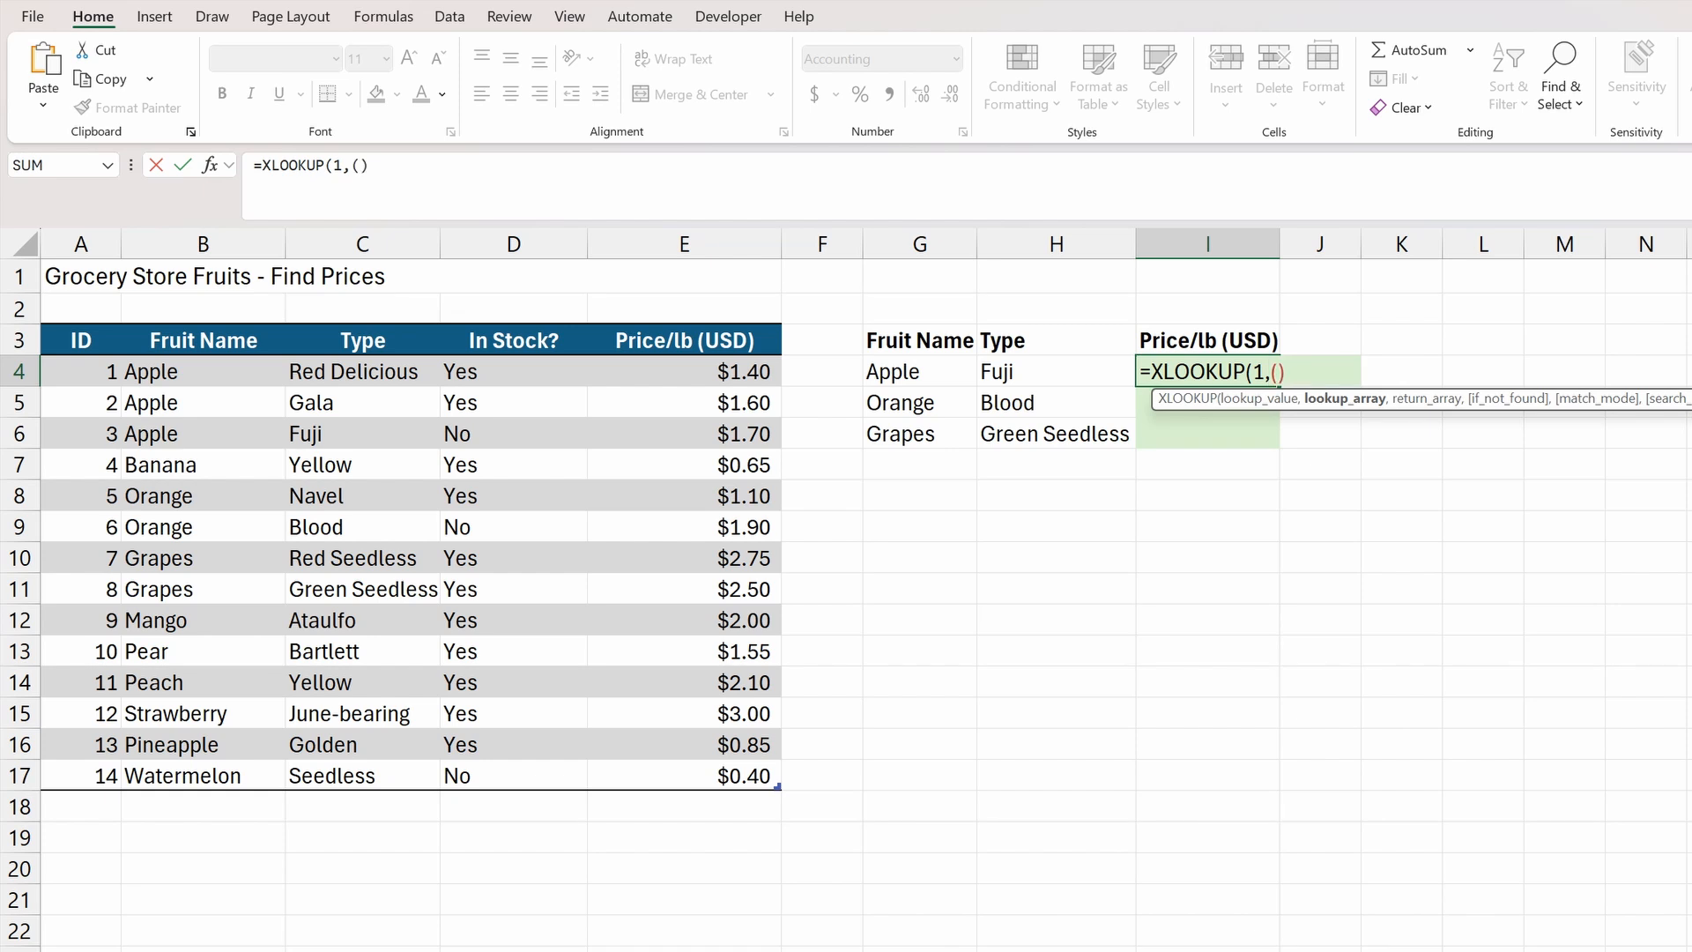
type(")*(),")
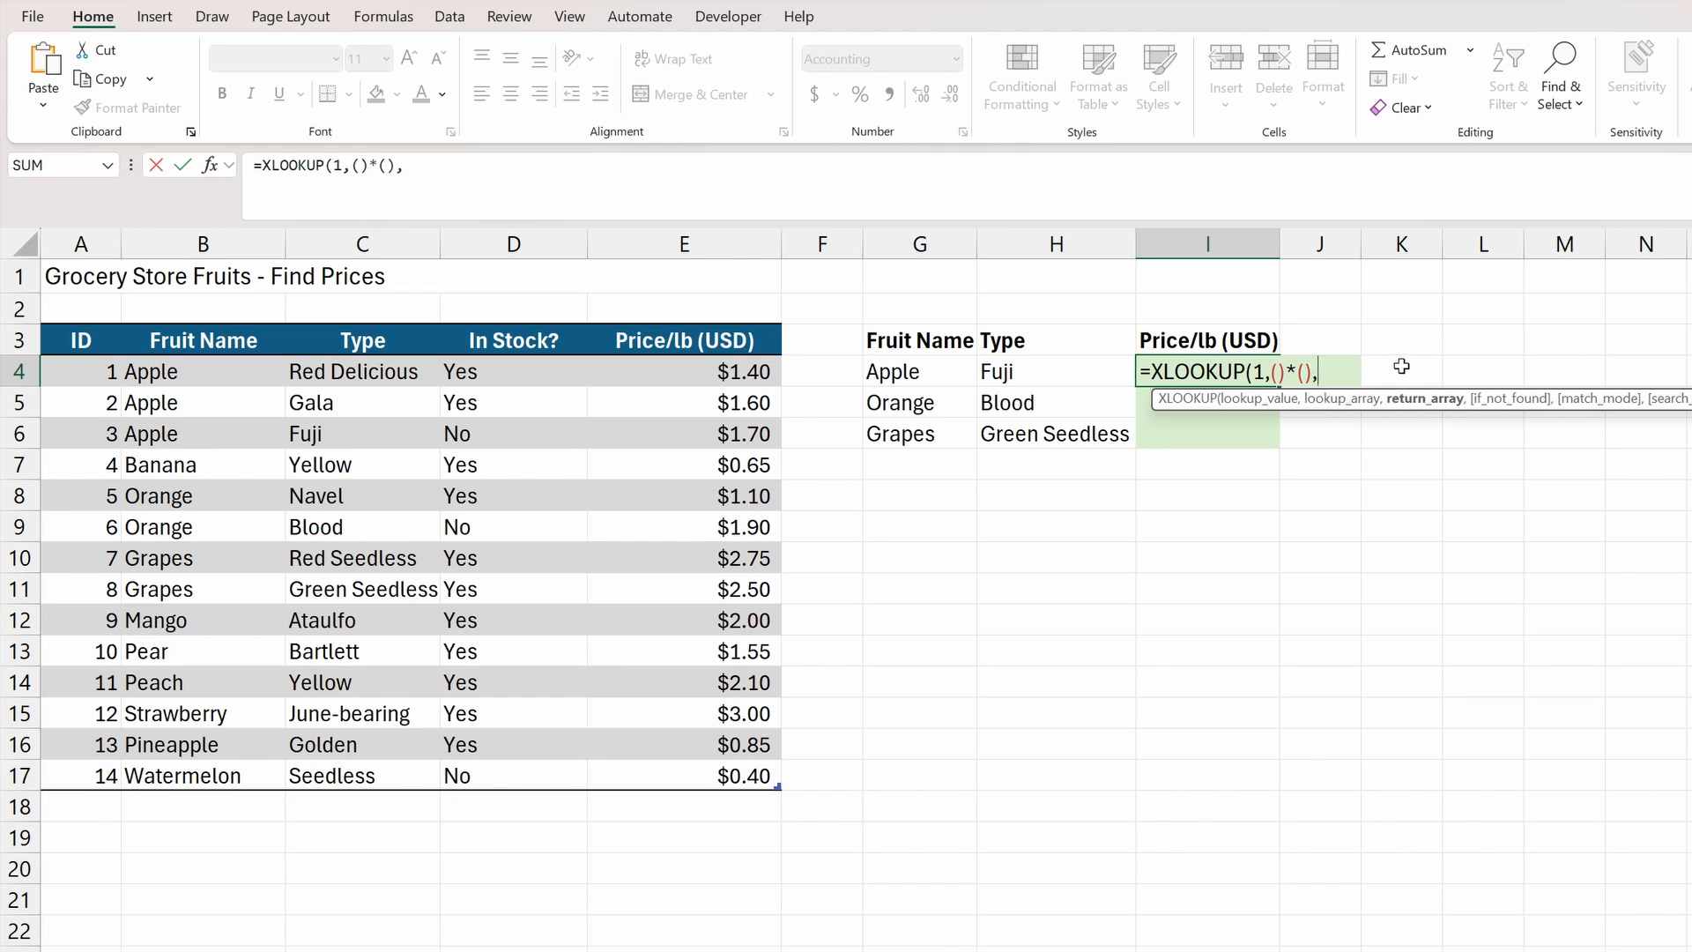
left_click_drag(719, 374, 710, 775)
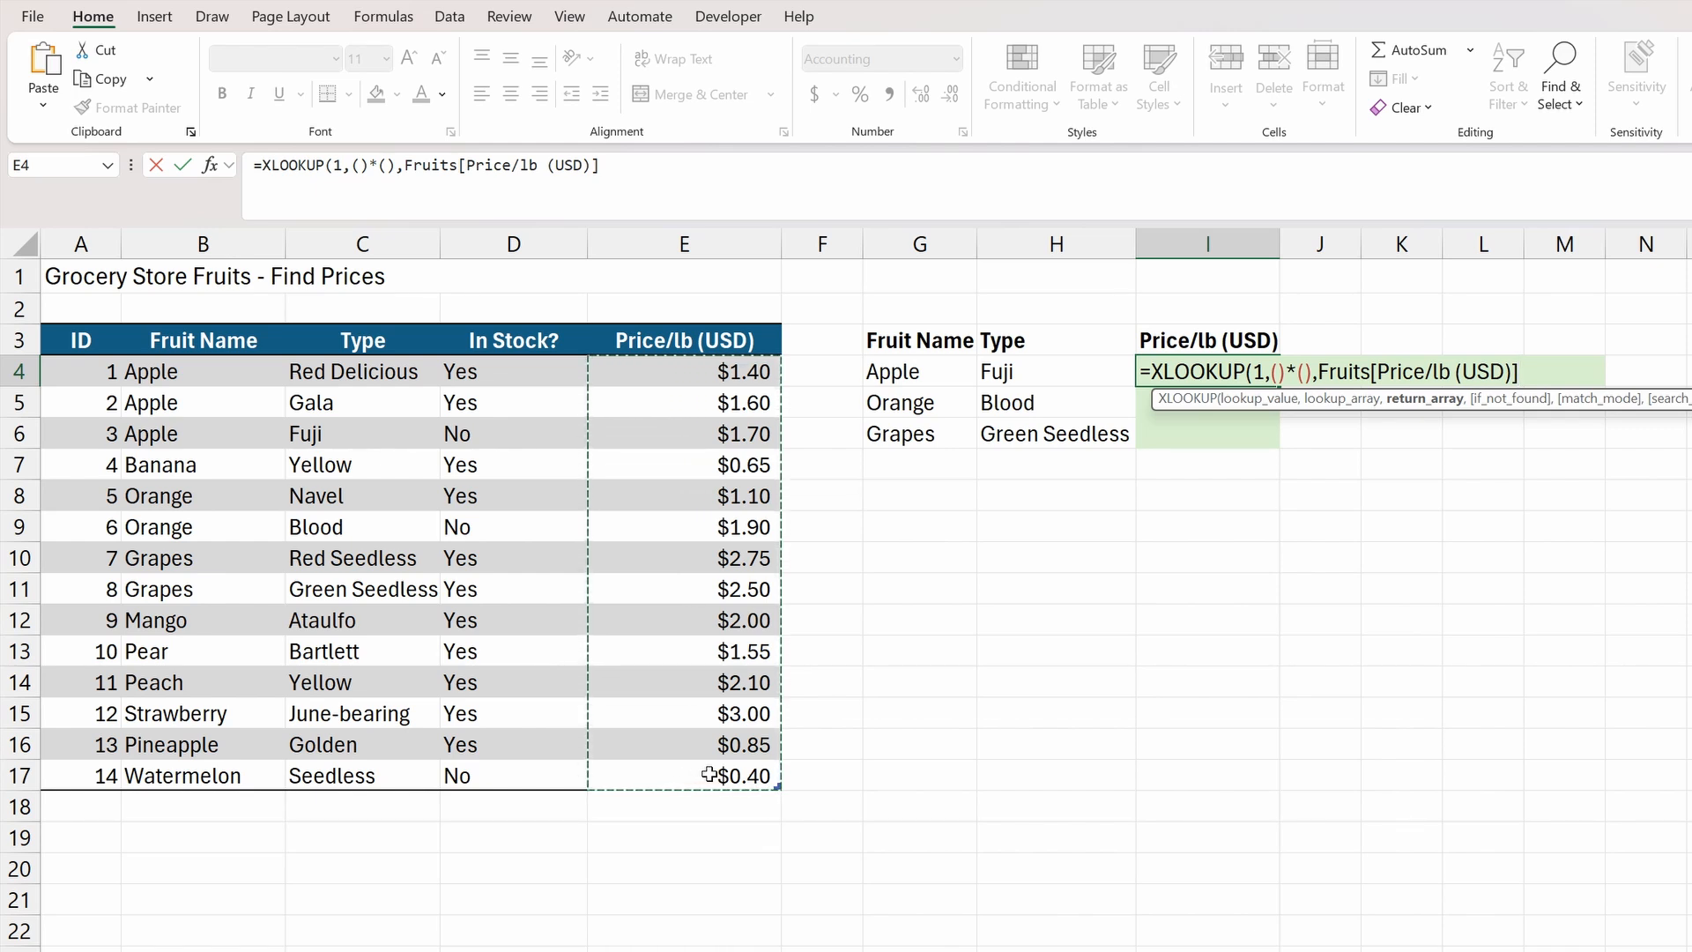
type(",,")
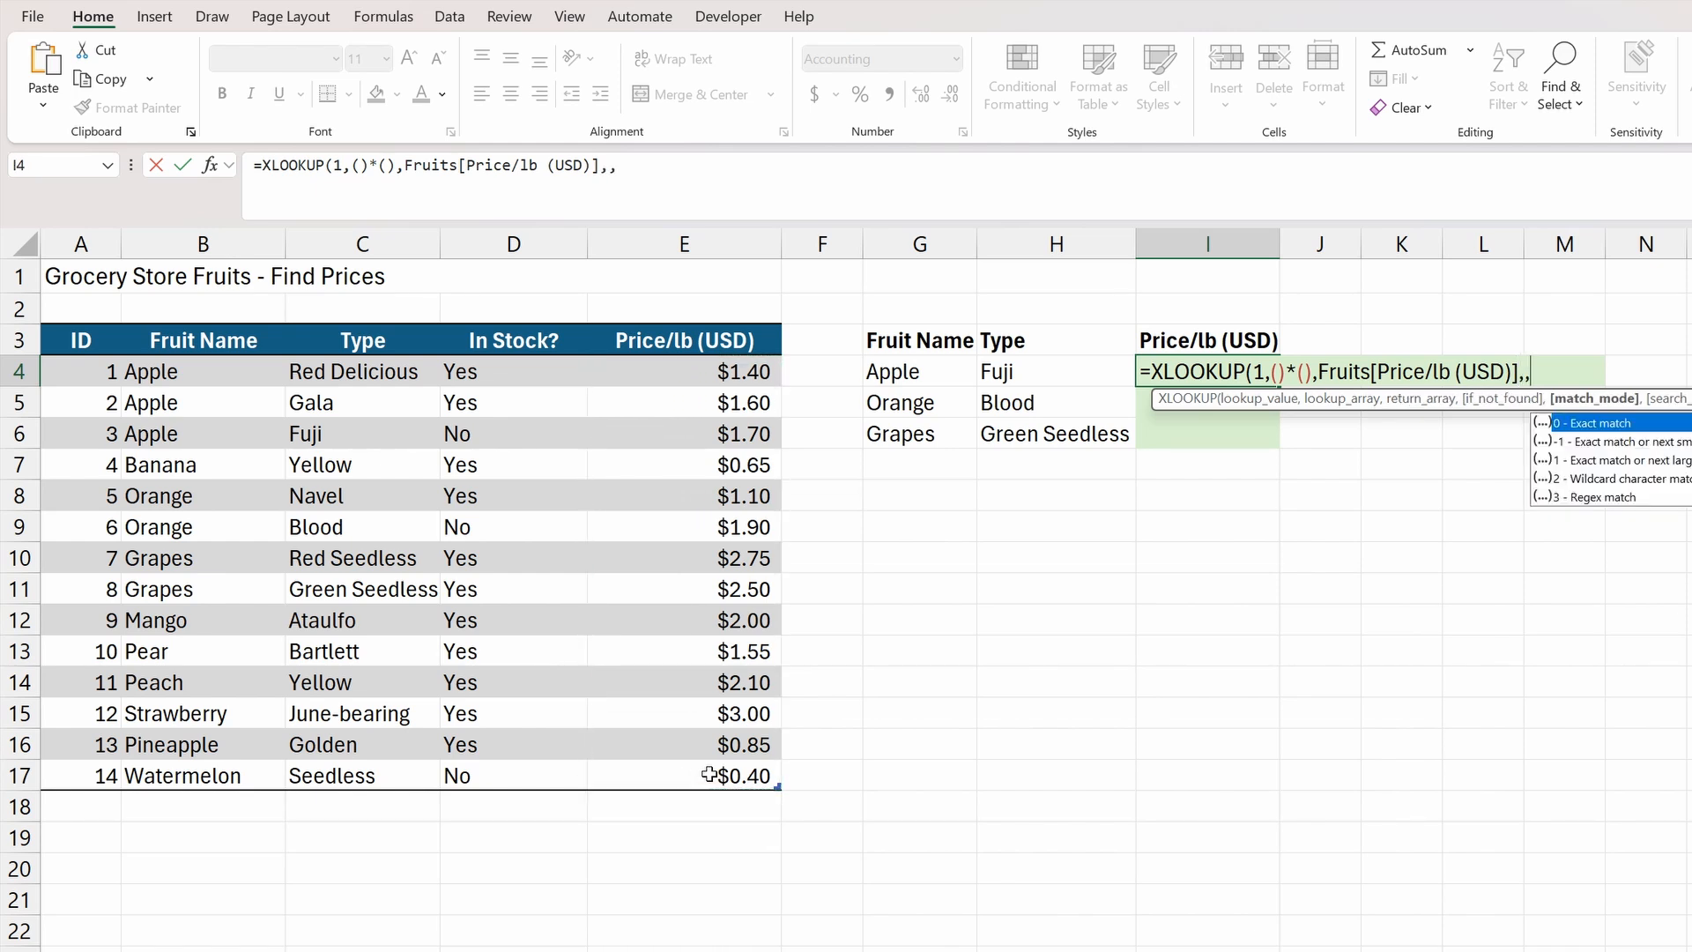
type("0")
type(")")
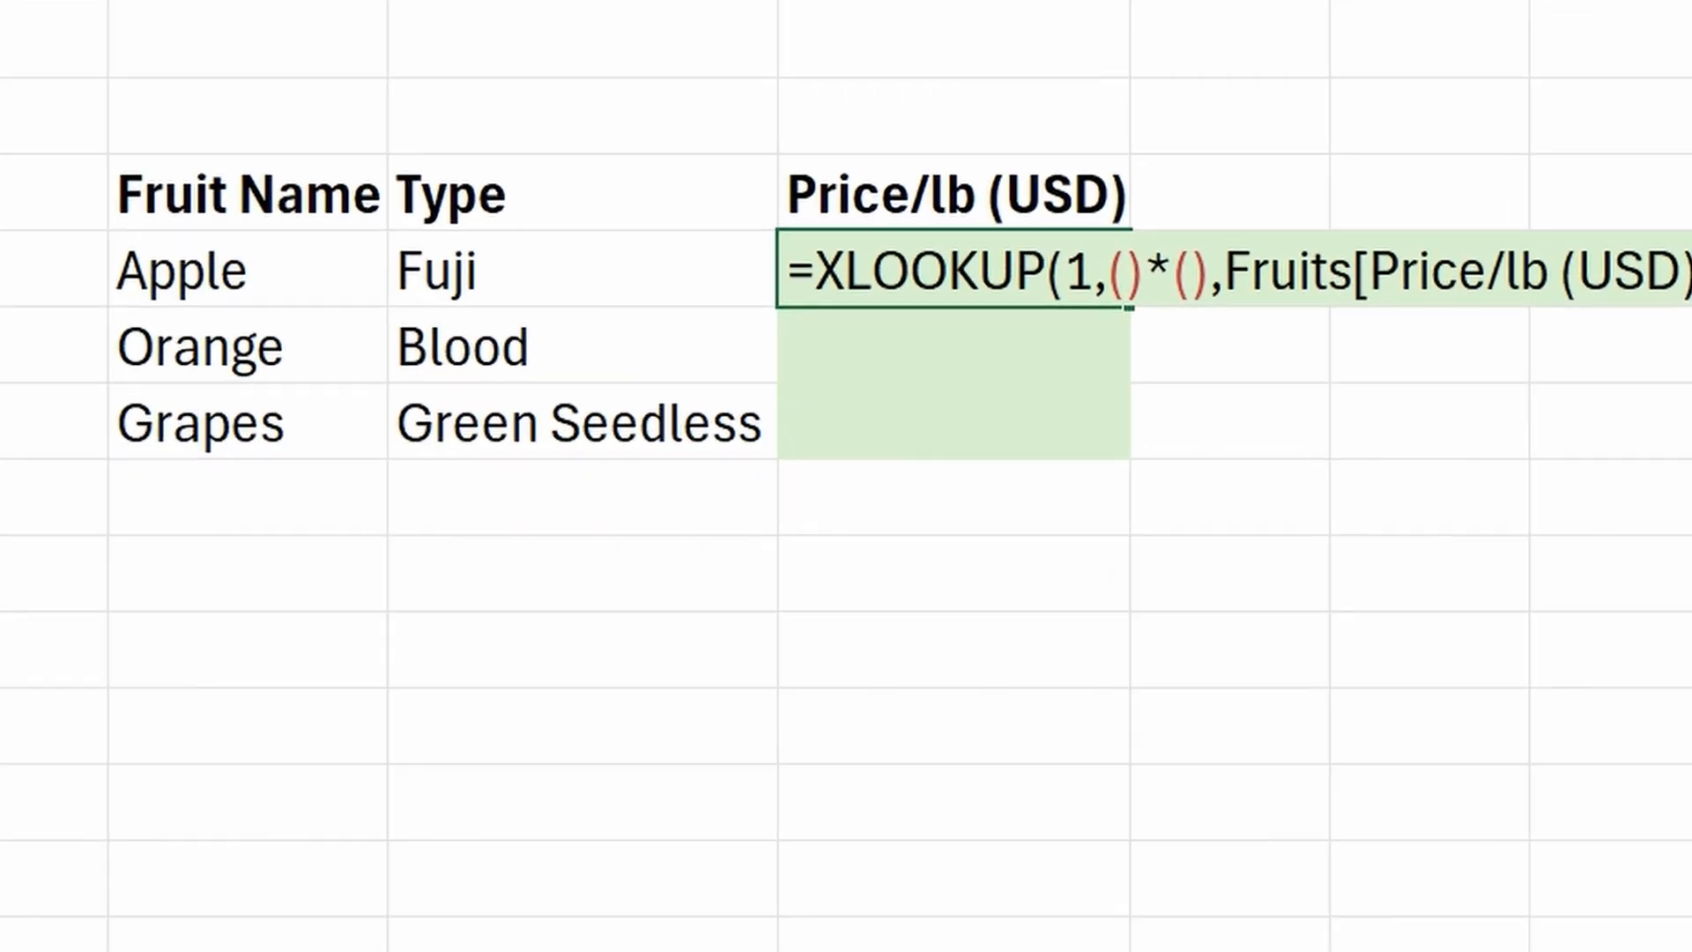
Fill the first pair of parentheses in the I4 formula with the criterion Fruits[Fruit Name]=G4.
left_click(1126, 272)
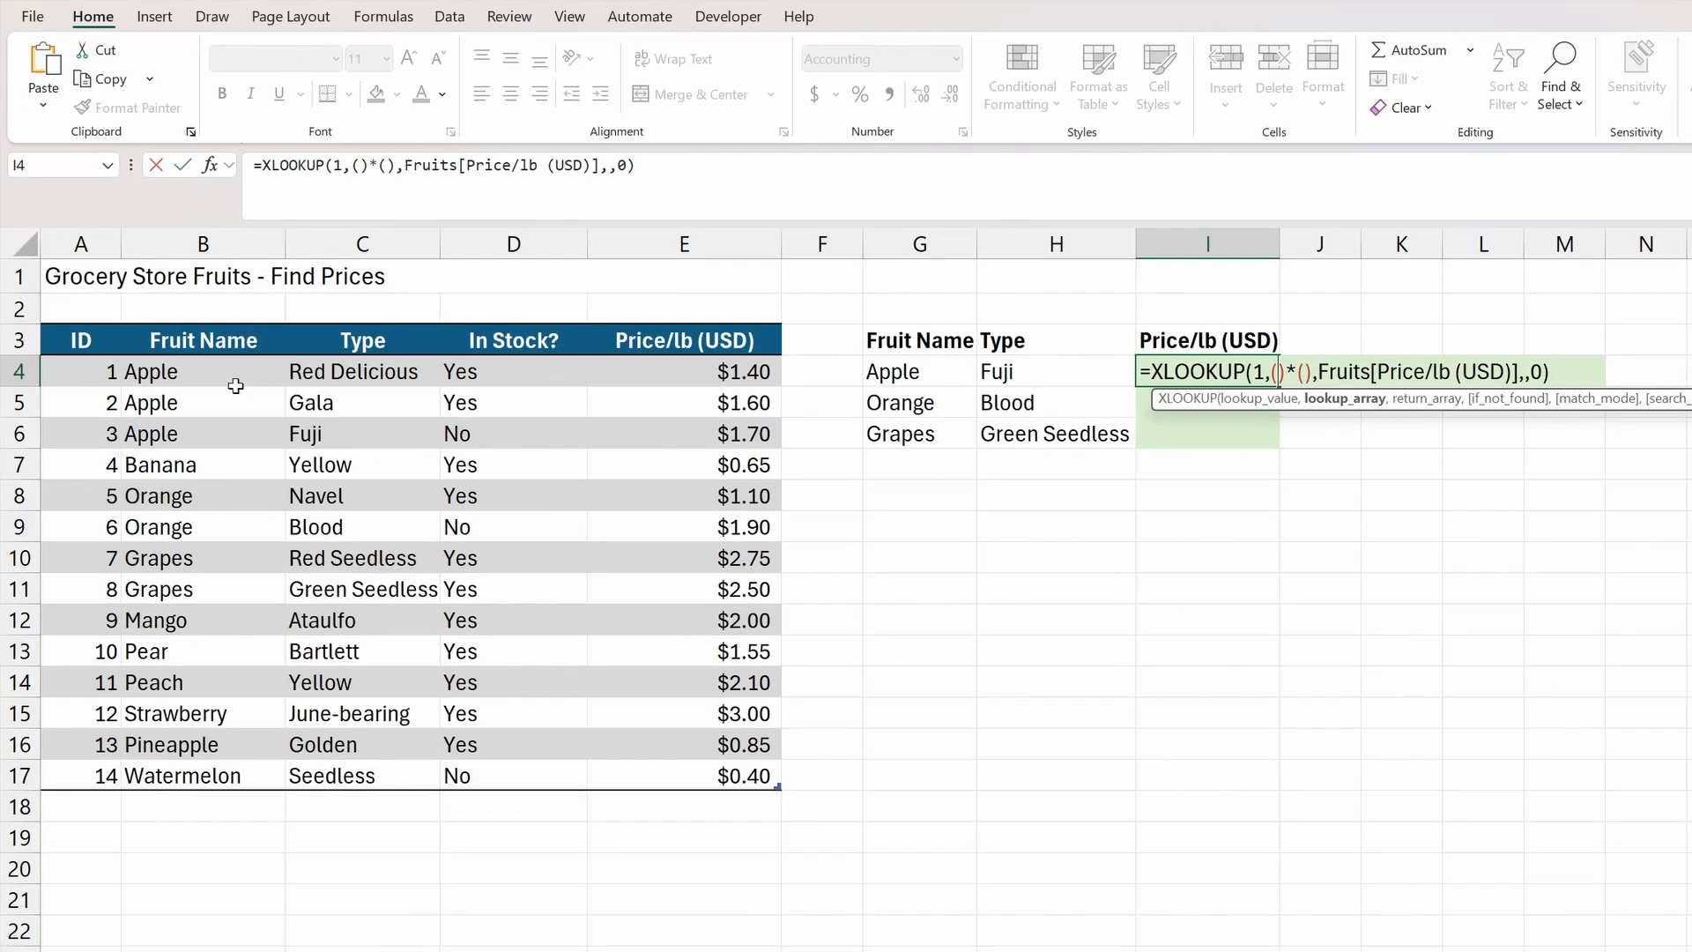
left_click_drag(216, 371, 228, 774)
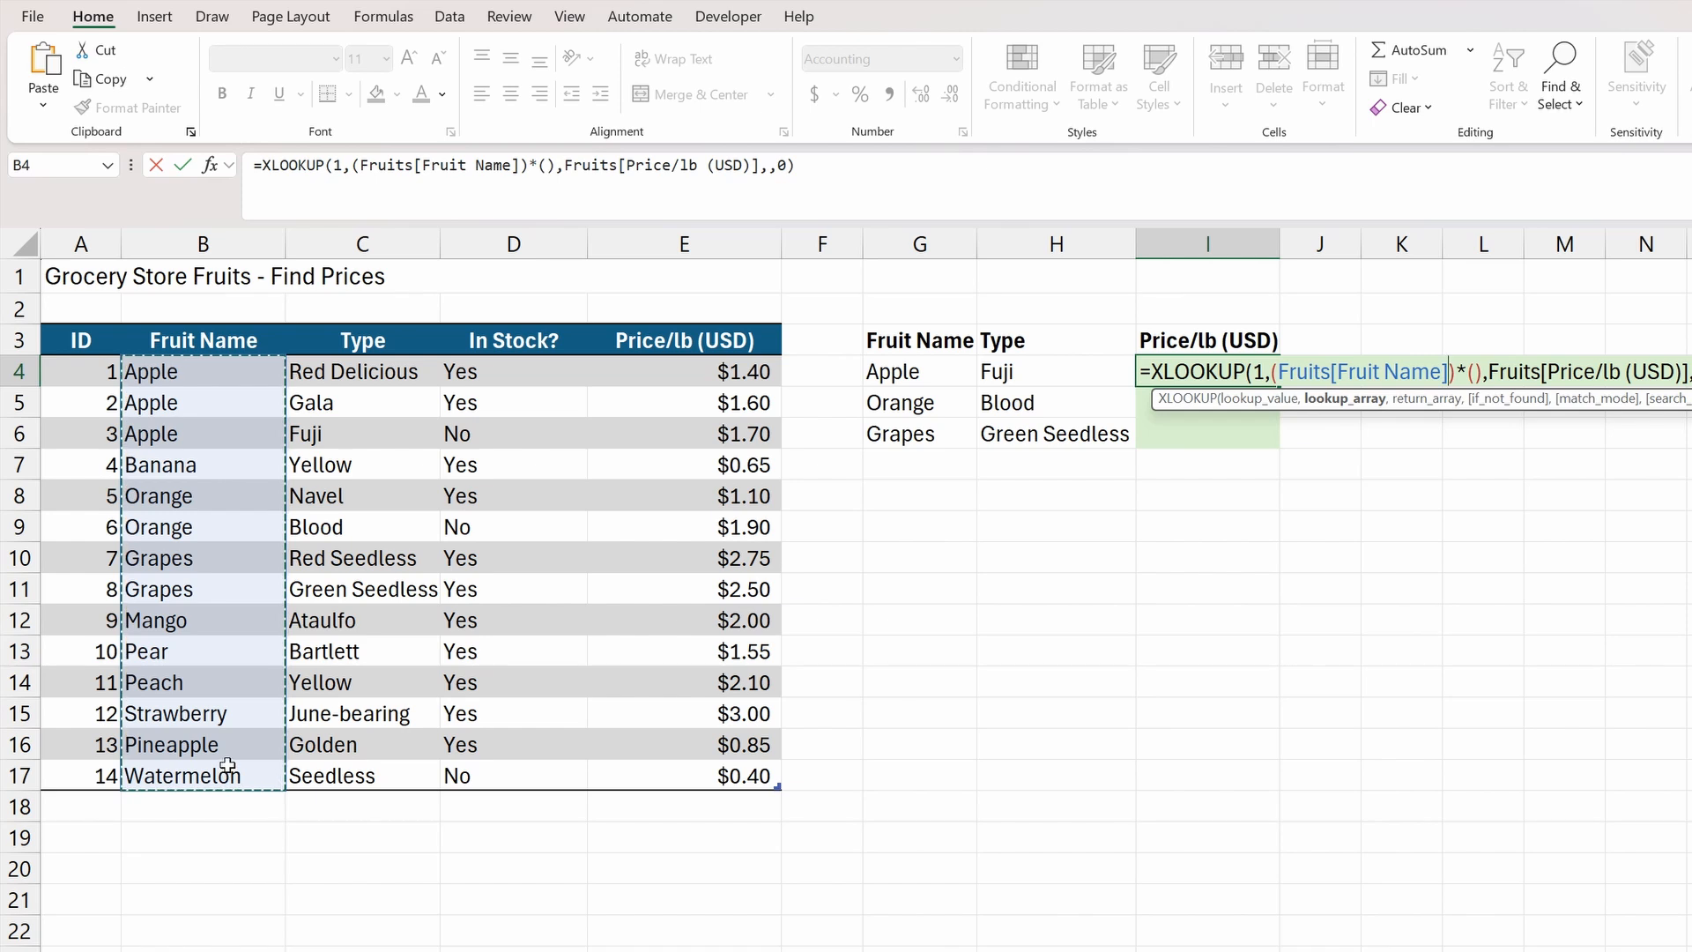
type("=")
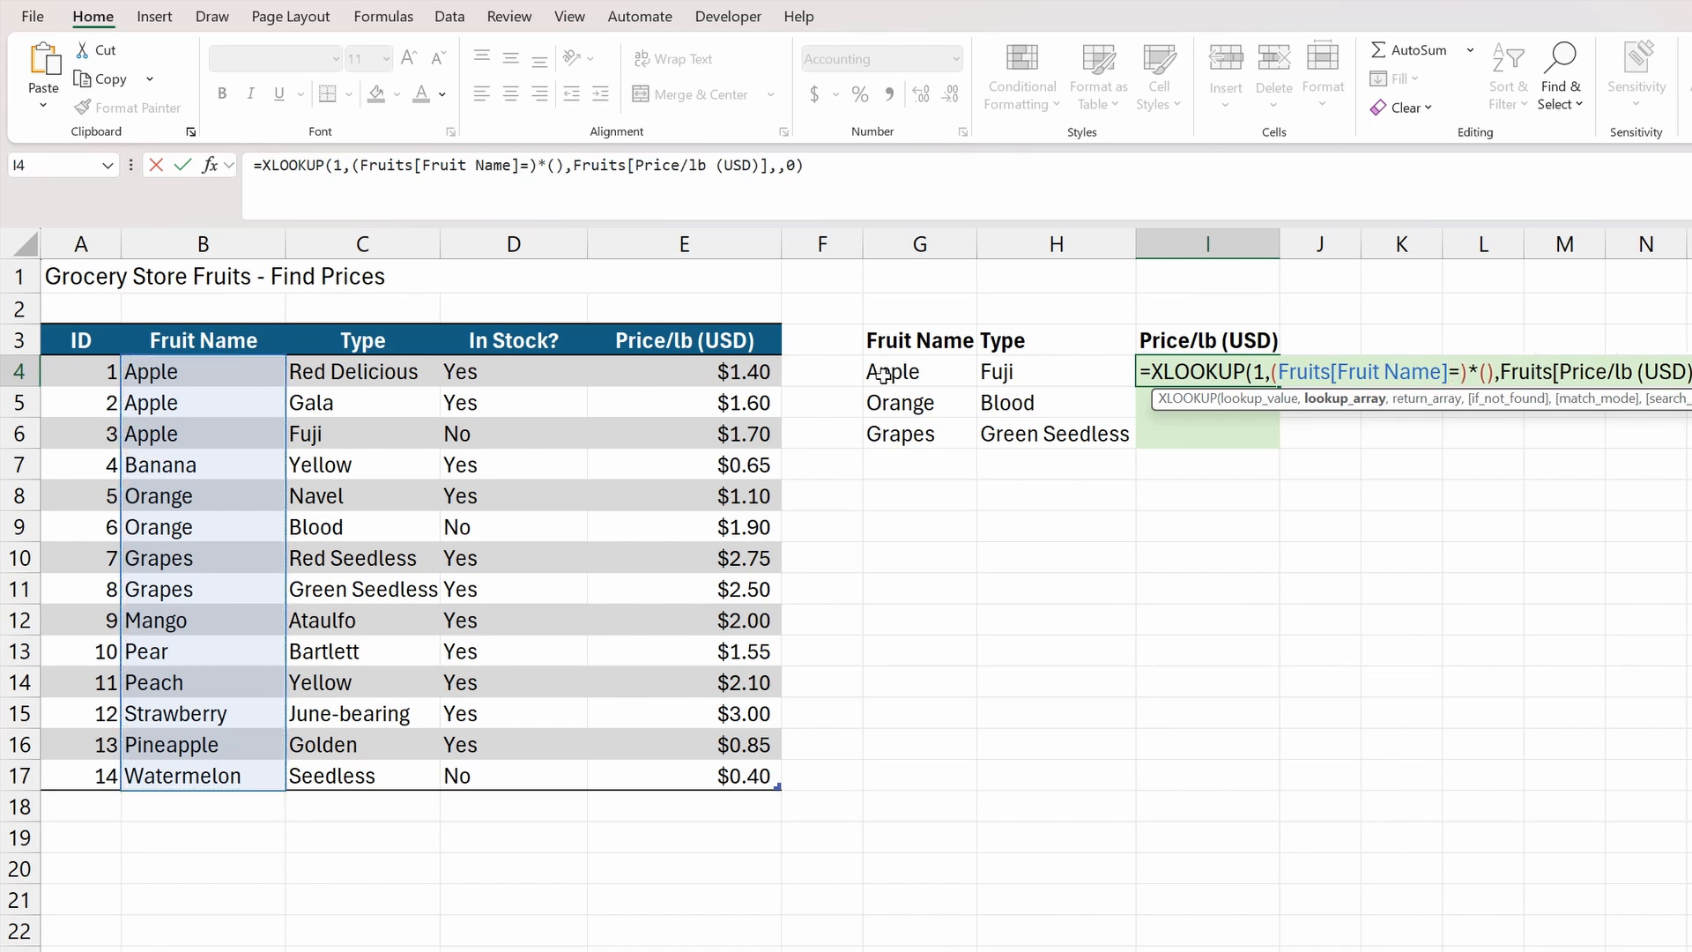
left_click(921, 371)
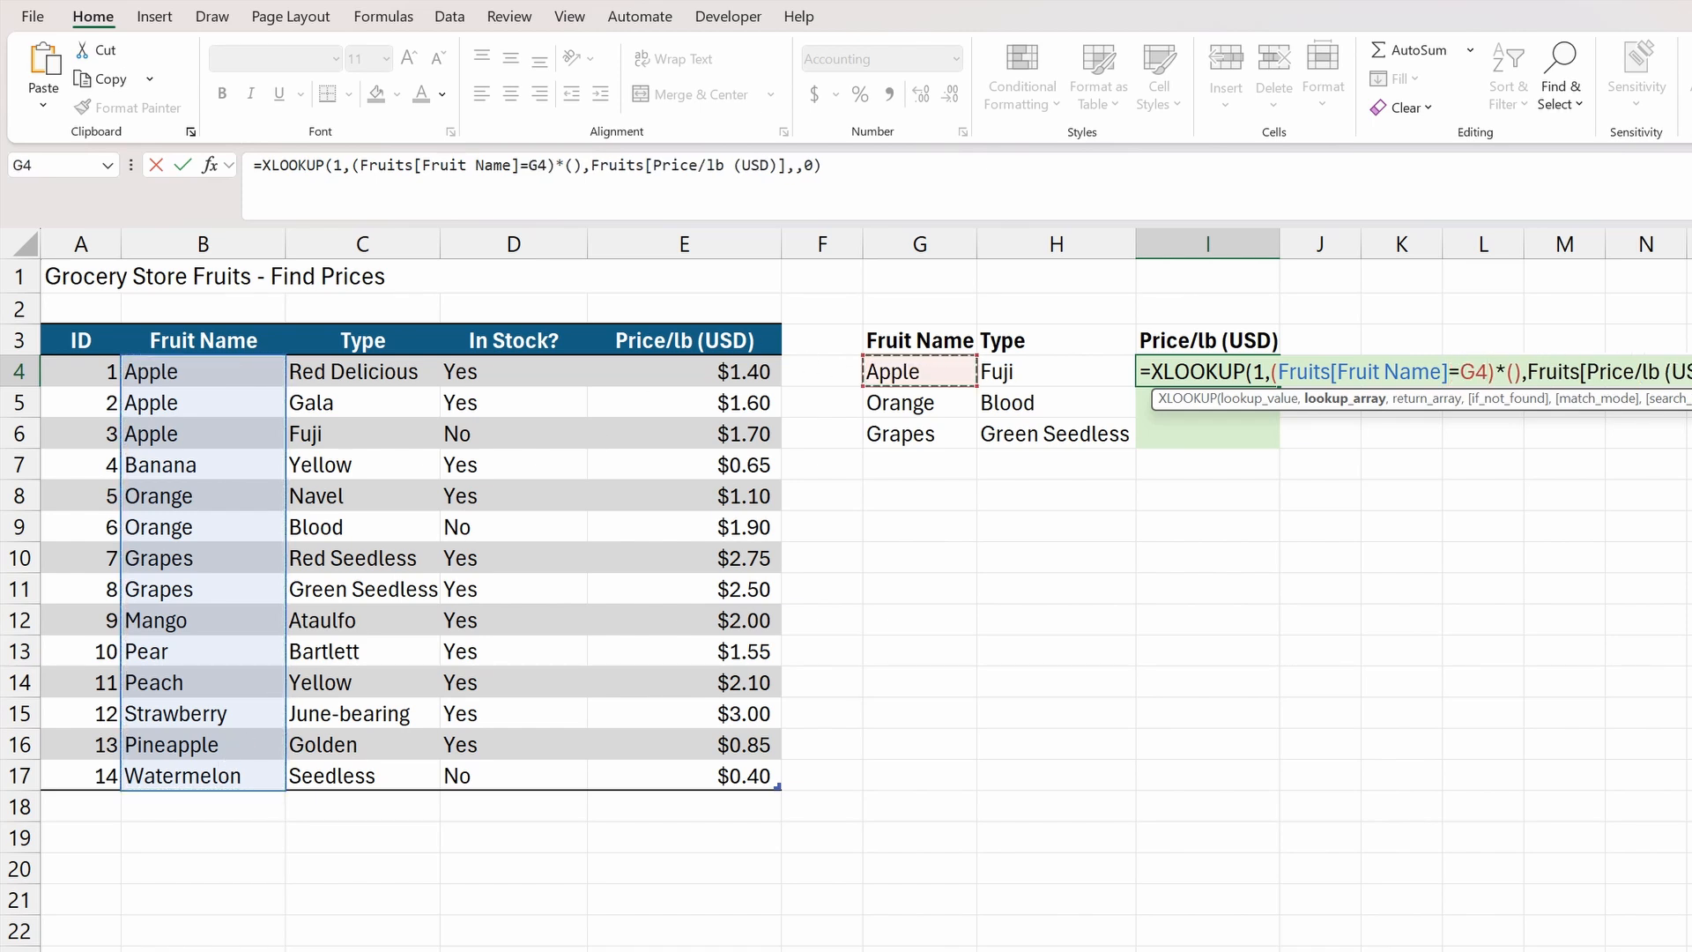
Add the second criterion Fruits[Type]=H4 to the XLOOKUP in I4 and commit the formula.
left_click(1513, 372)
left_click_drag(376, 371, 378, 779)
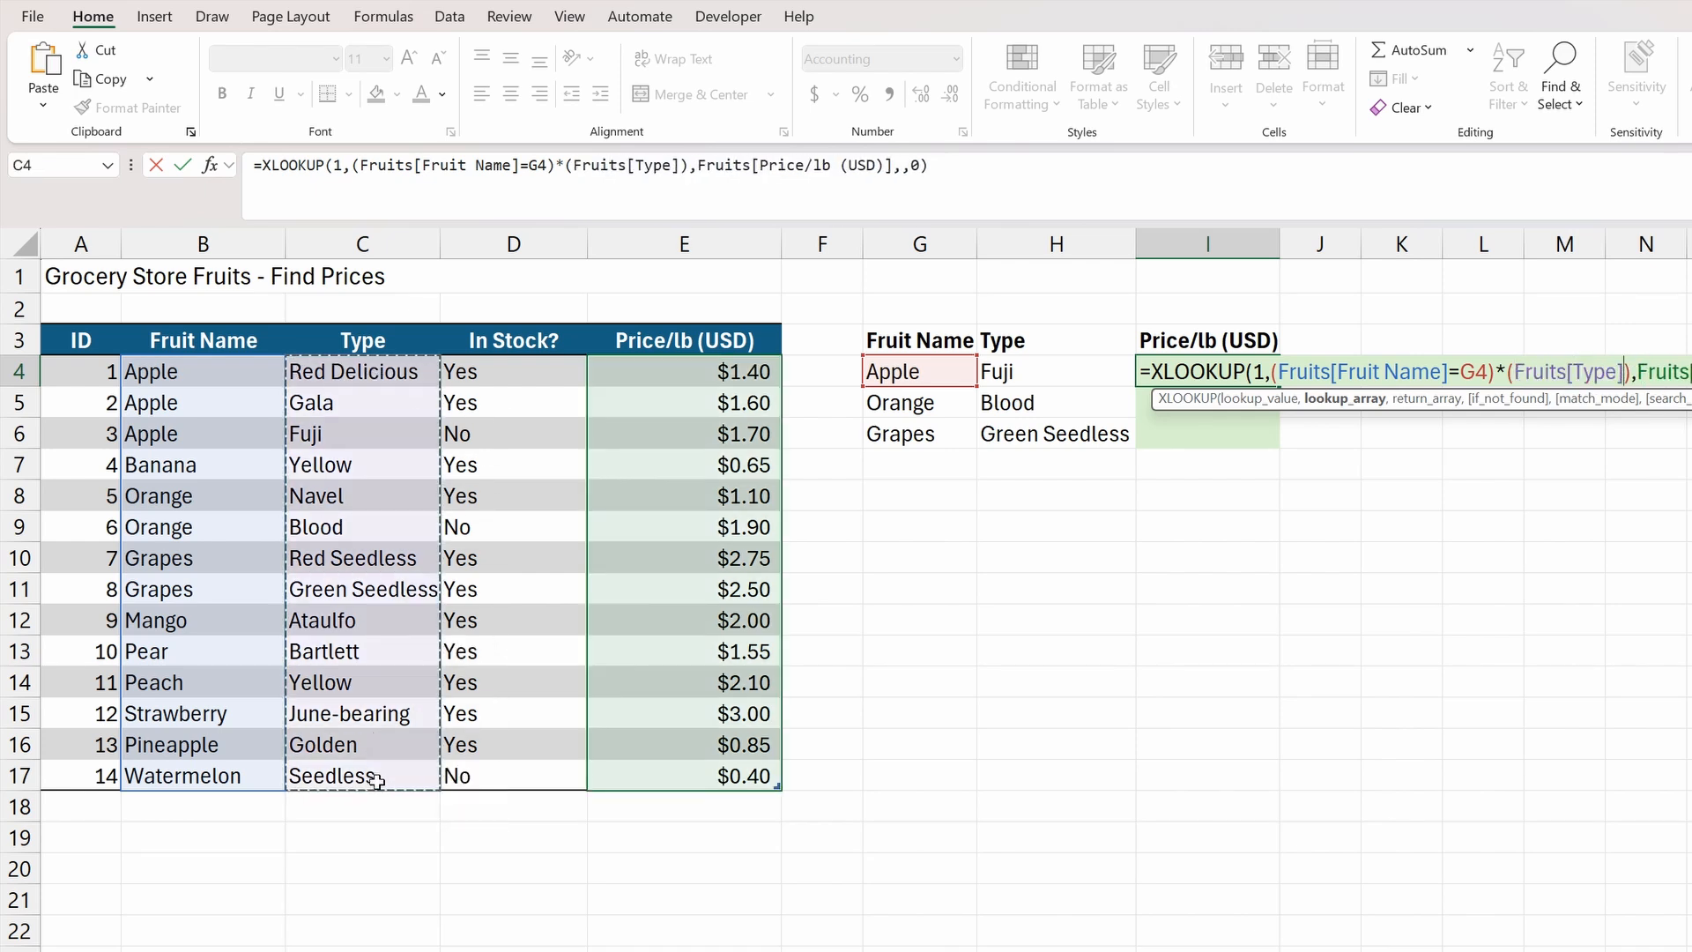
type("=")
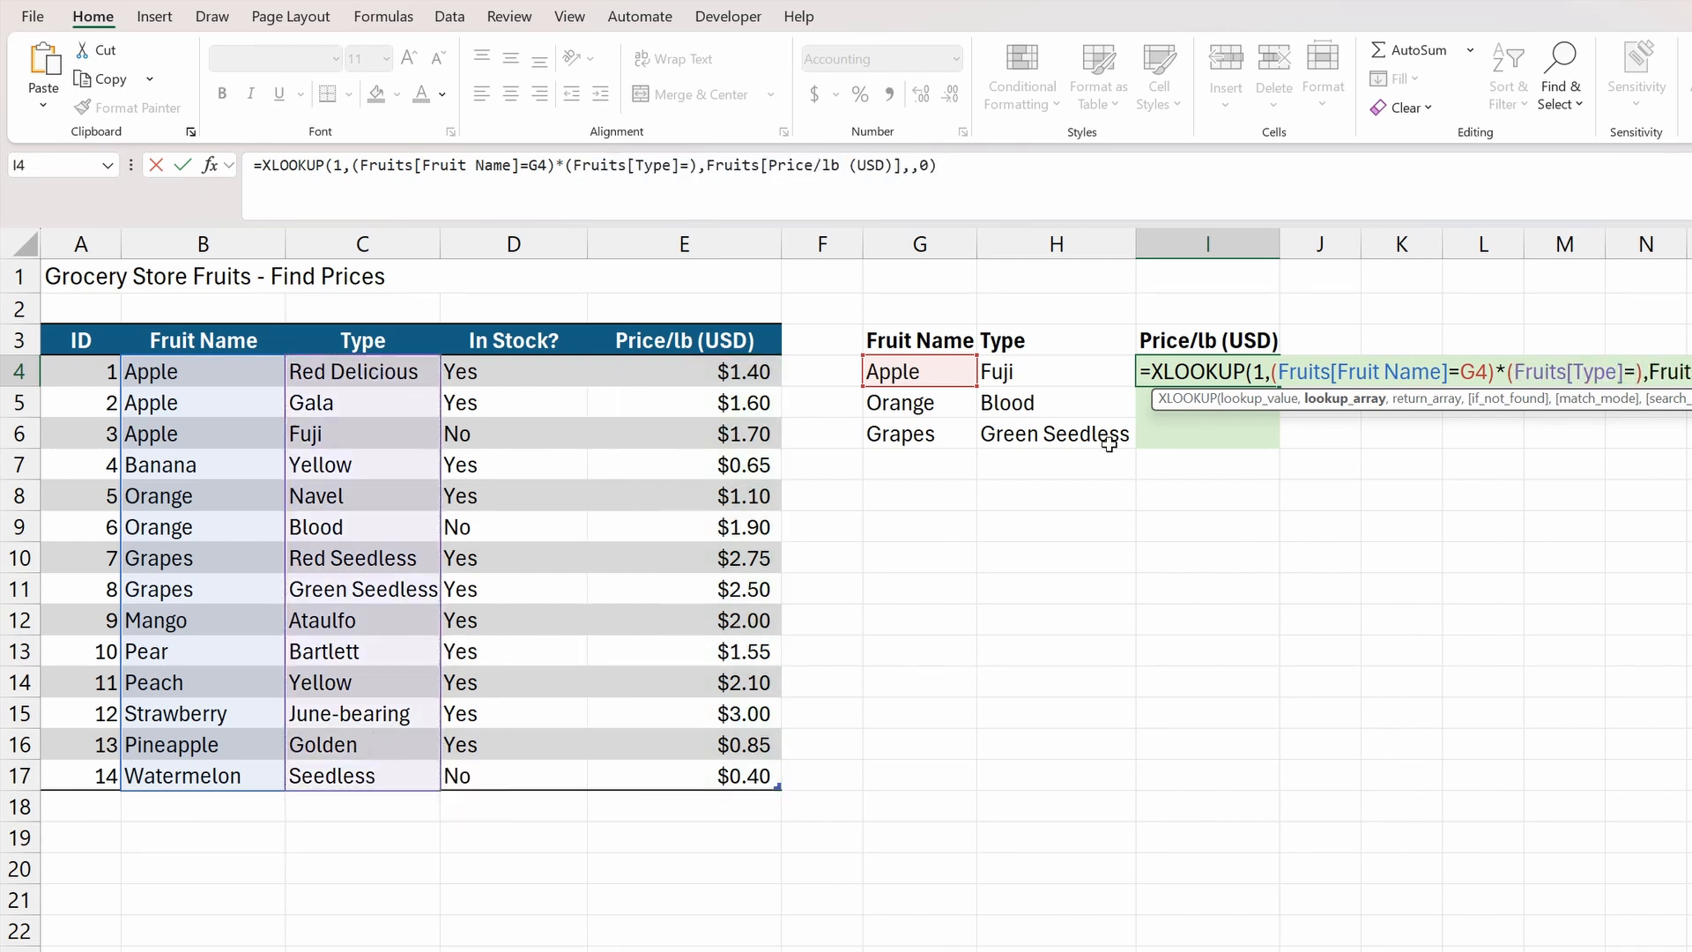
left_click(1053, 371)
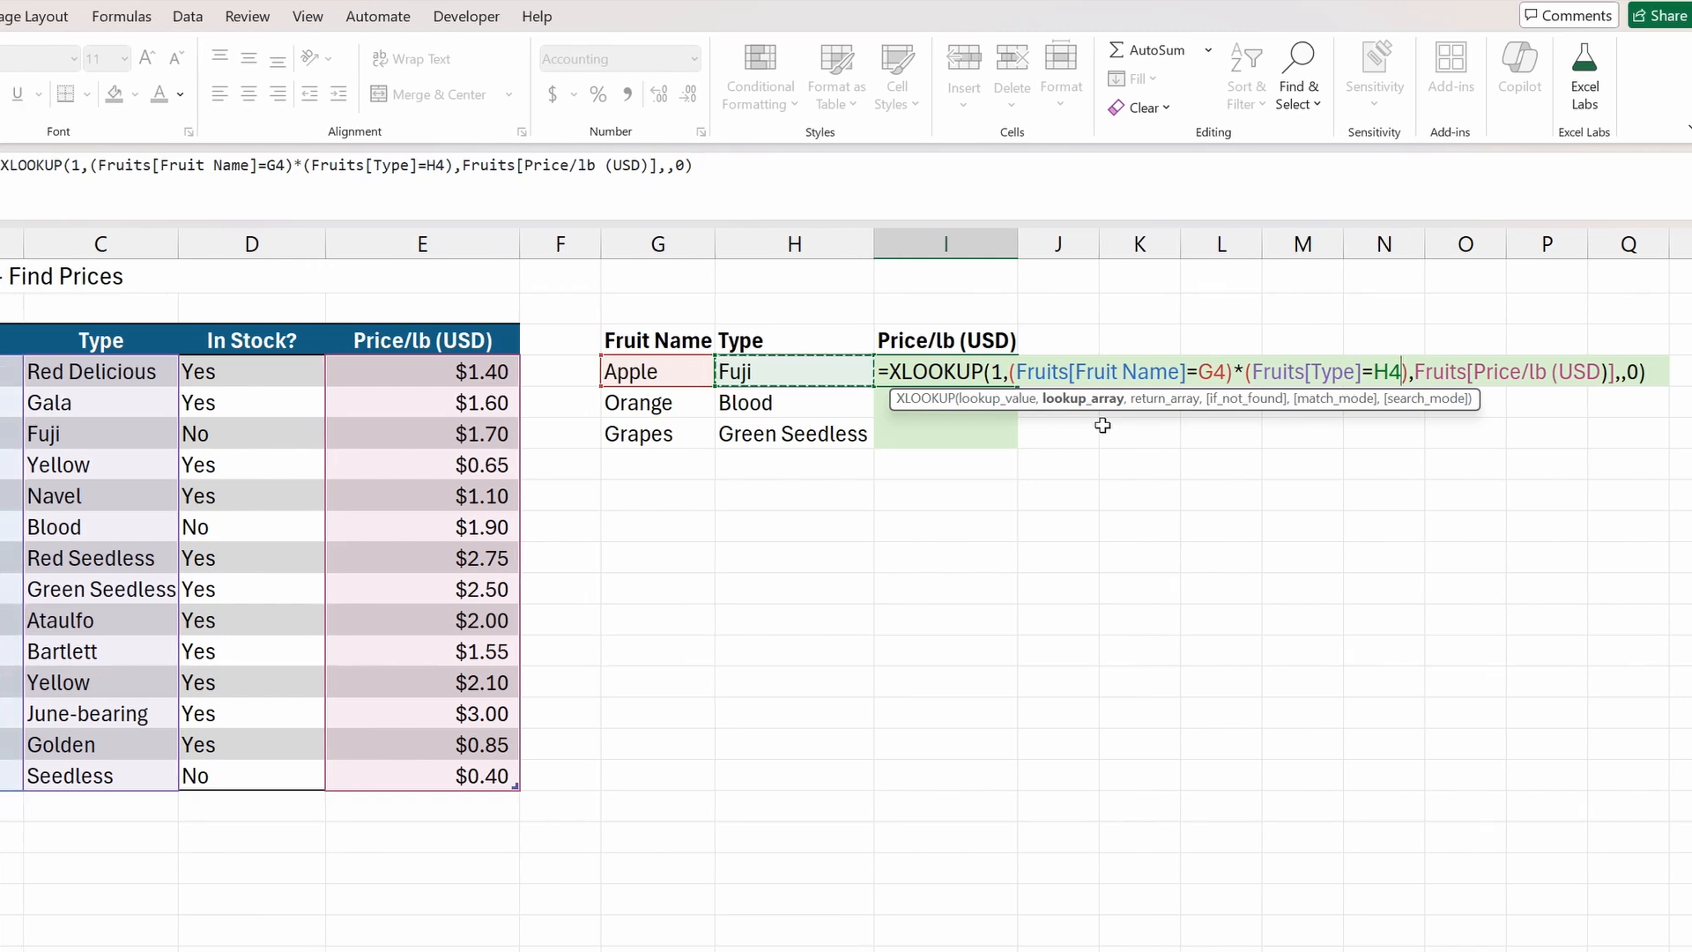
key("ctrl+Return")
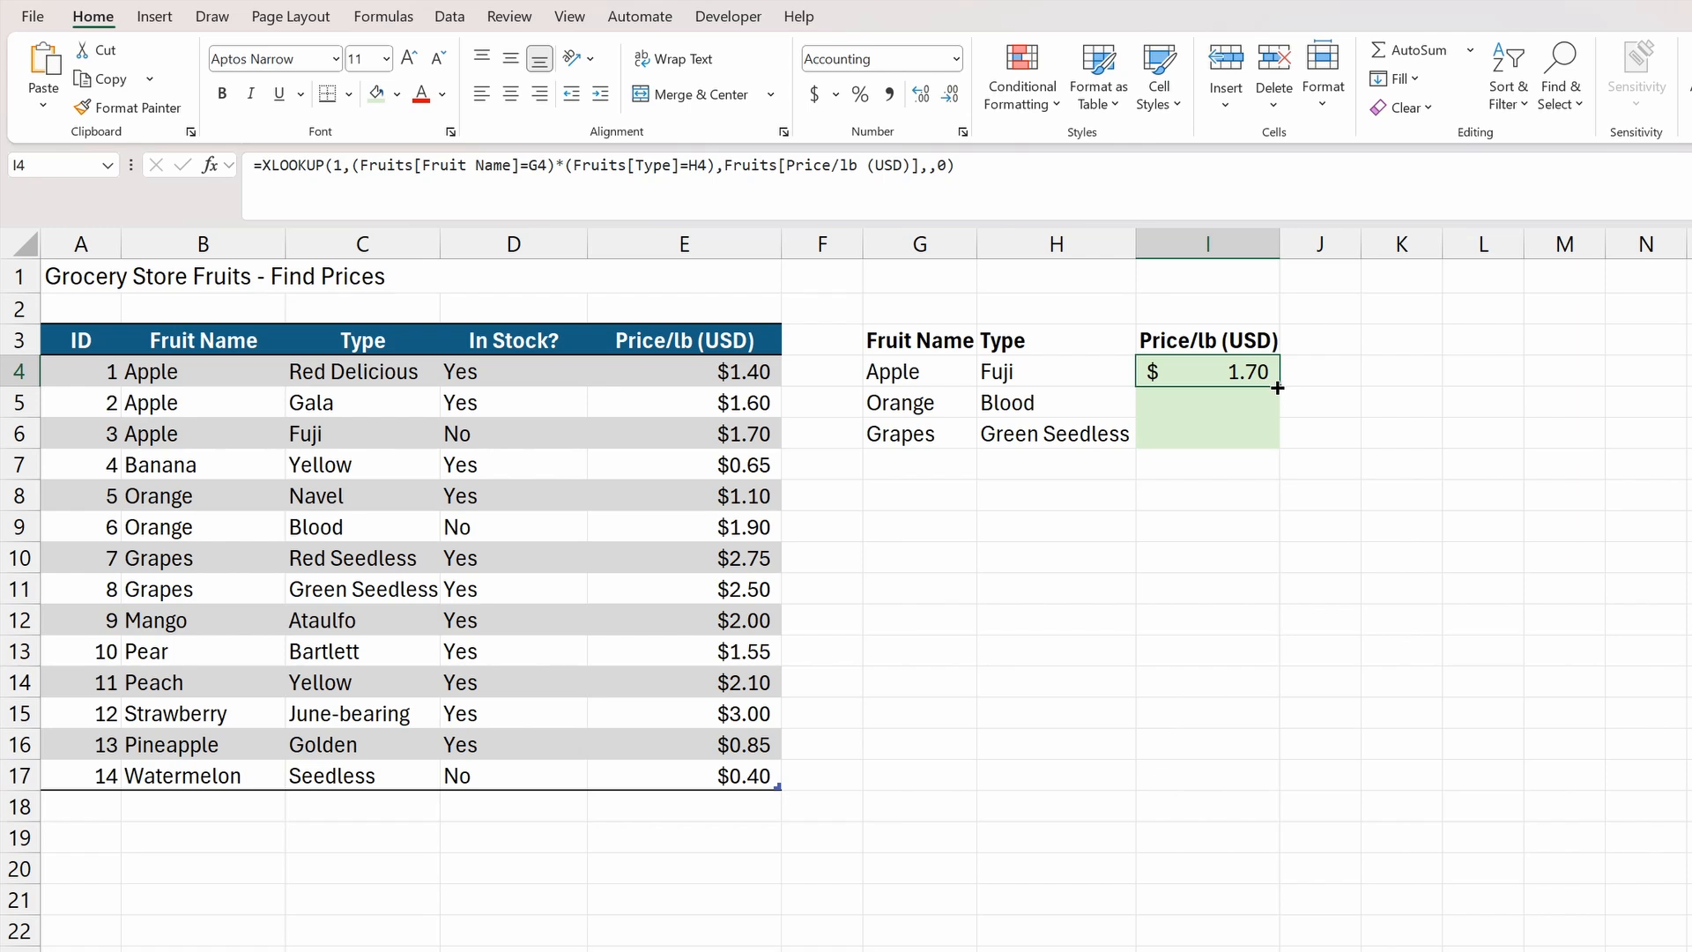
Fill the two-criteria XLOOKUP formula from I4 down through I6 and inspect the copied formula in I6.
left_click_drag(1275, 385, 1277, 448)
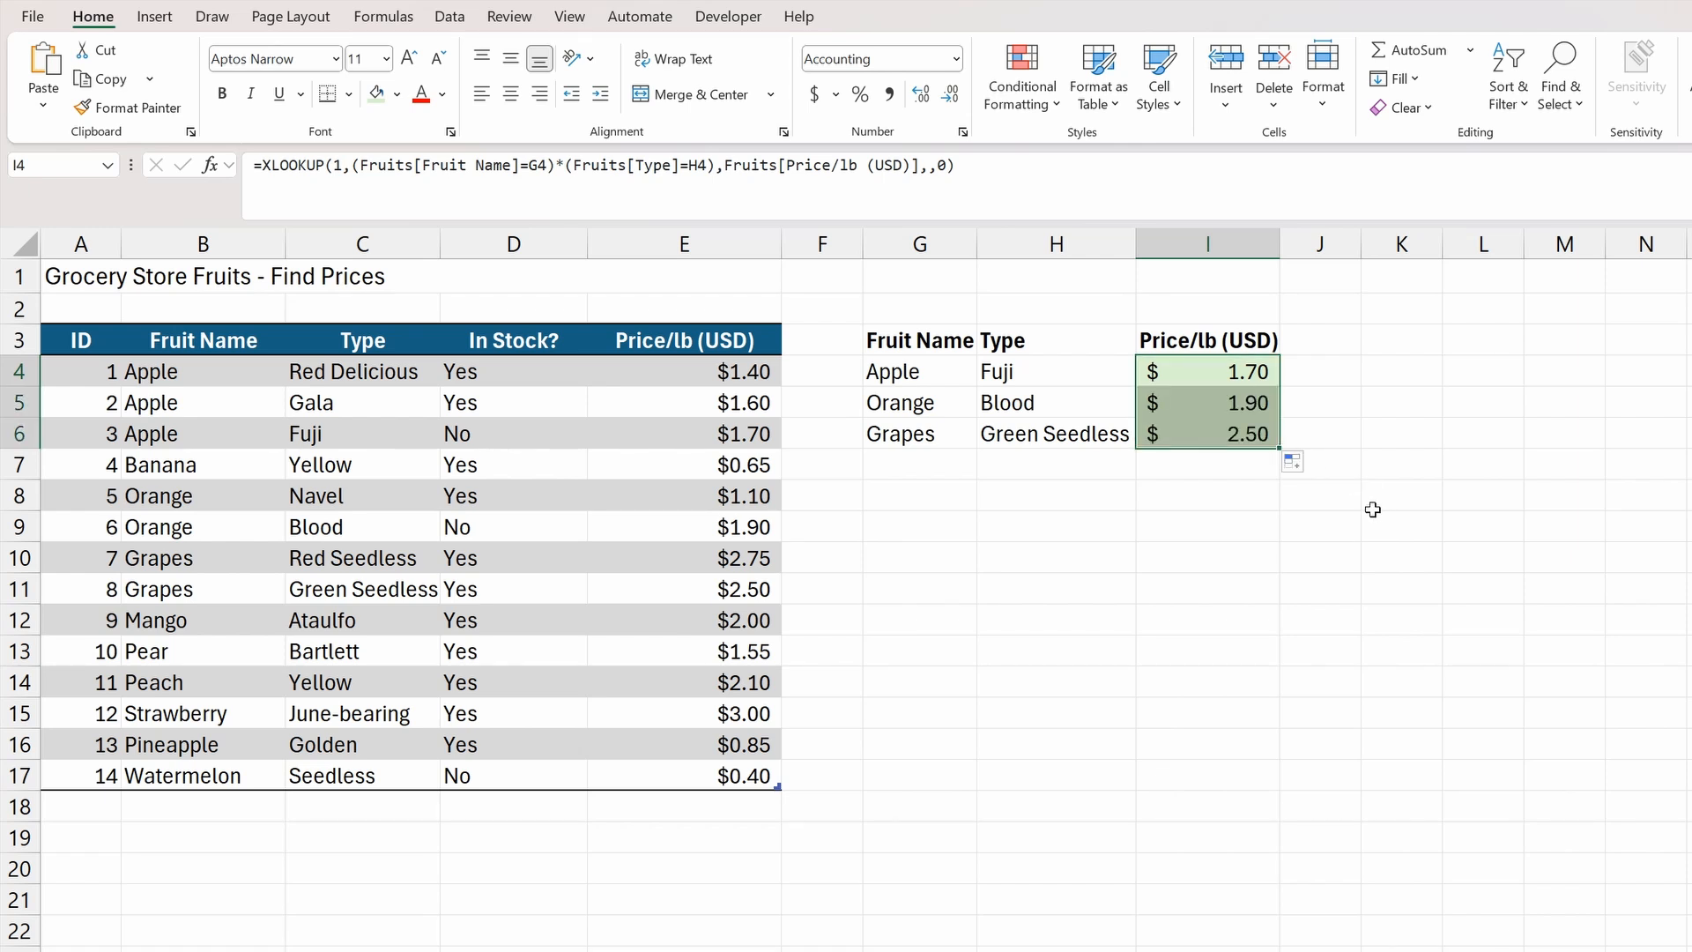
left_click(1262, 436)
double_click(1262, 435)
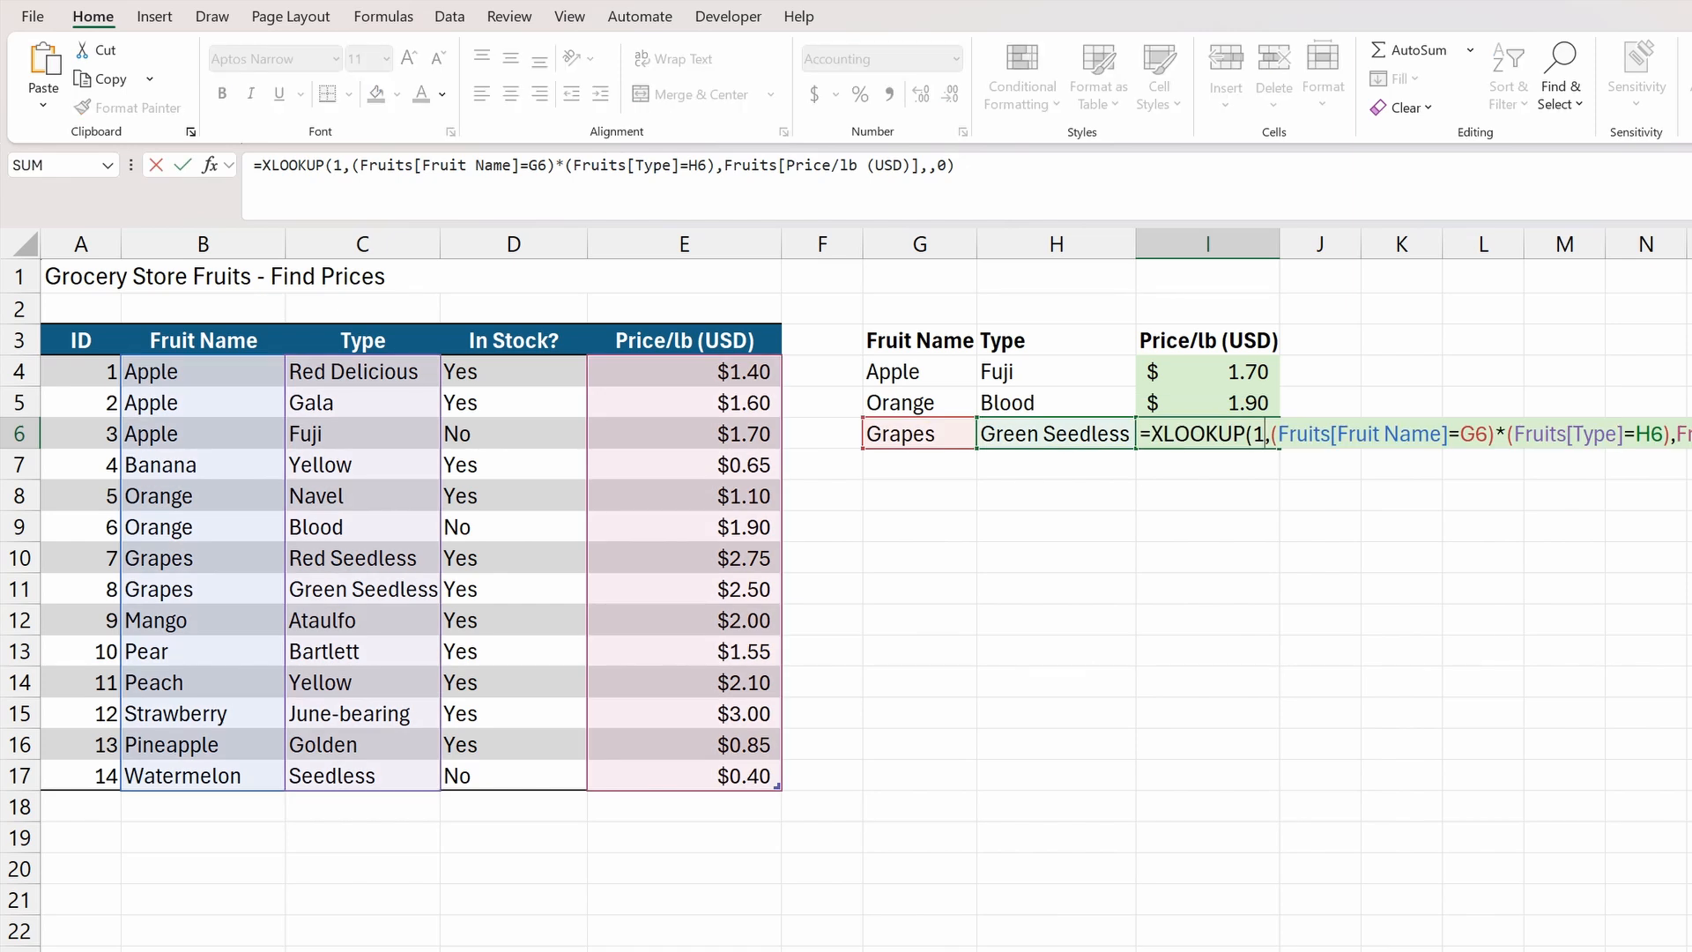
key("Escape")
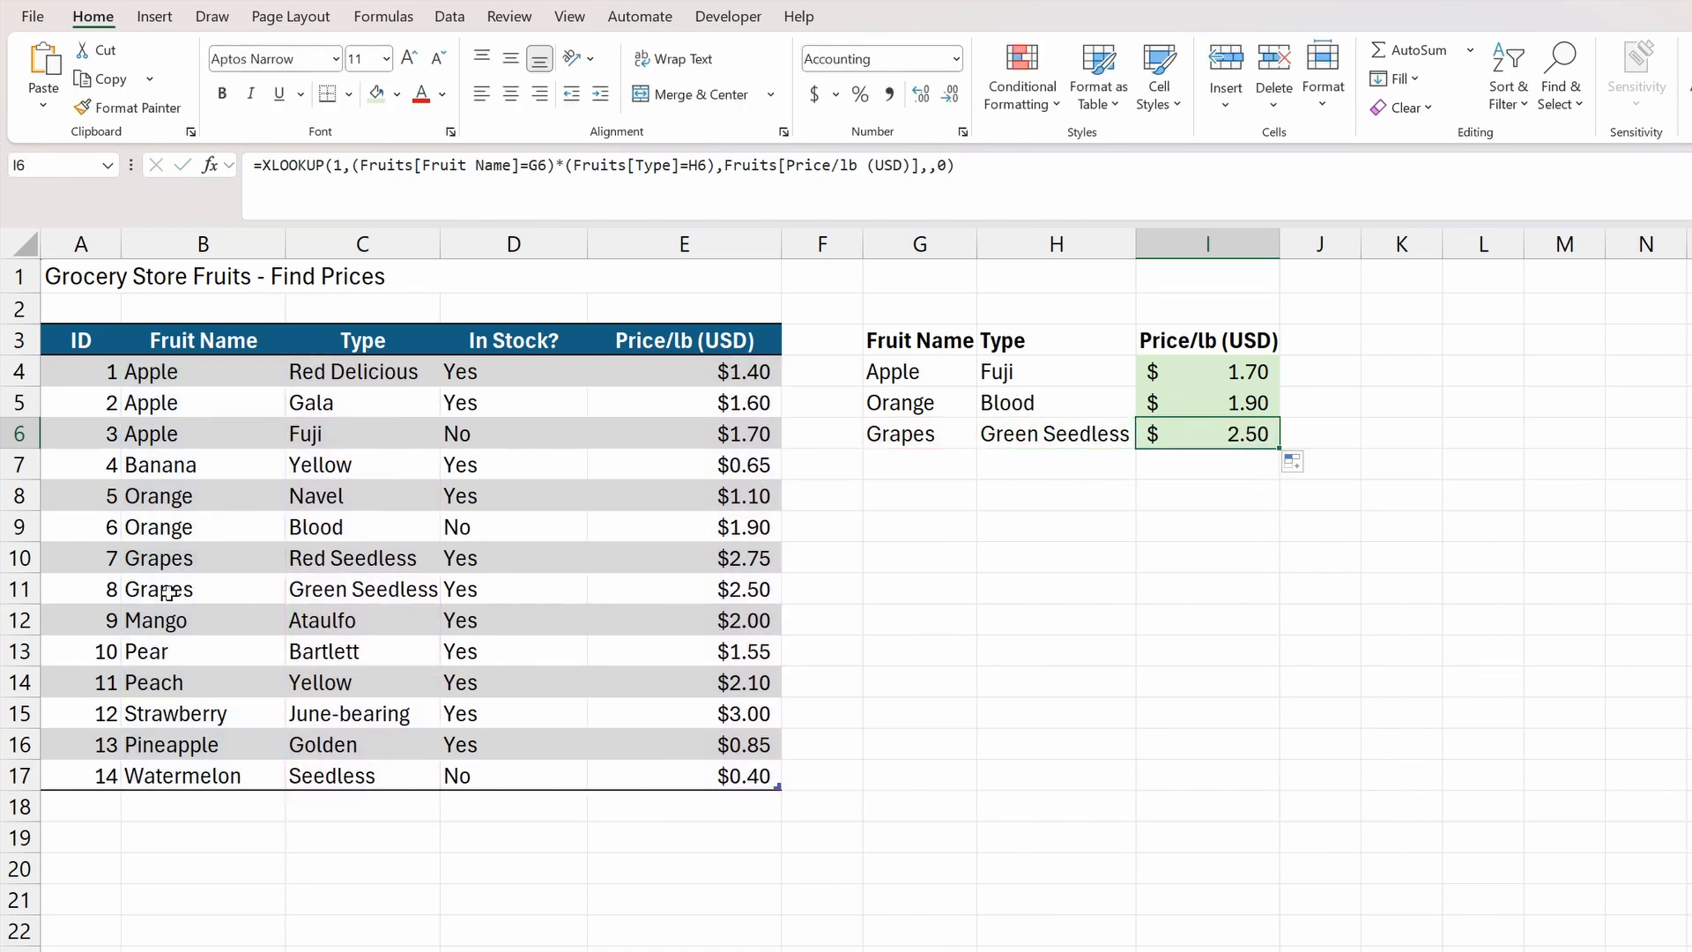
Check the Green Seedless grapes, Blood orange and Fuji apple rows in the table against the looked-up prices.
left_click_drag(186, 592, 773, 583)
left_click_drag(207, 526, 671, 525)
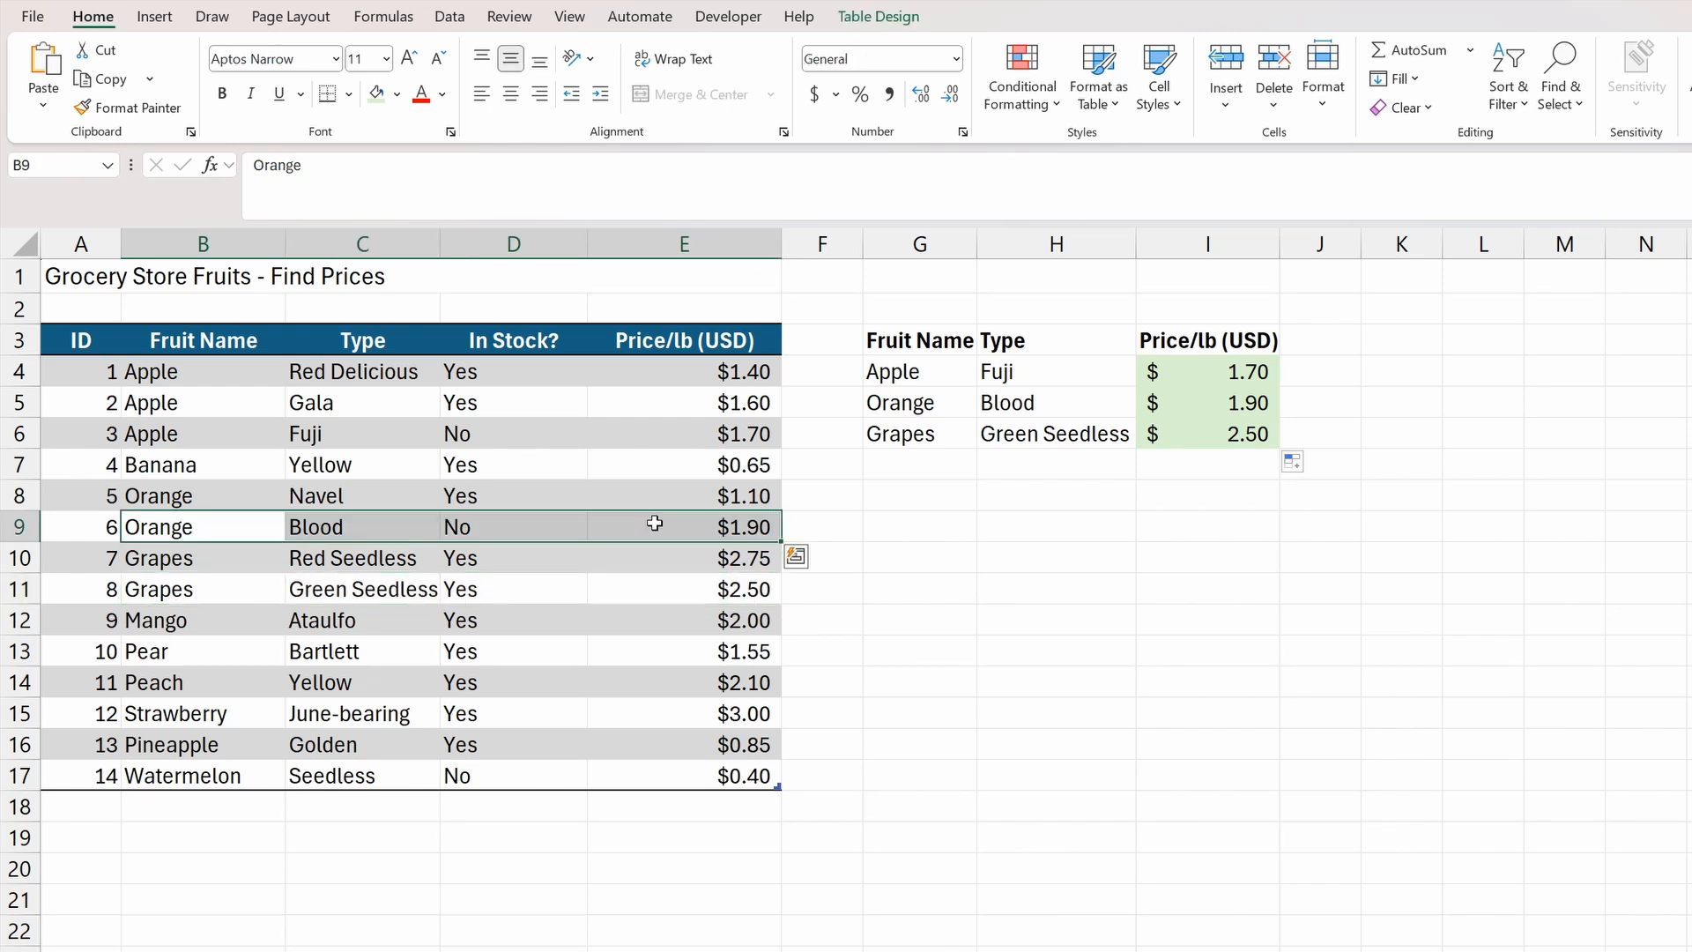
left_click_drag(203, 433, 703, 440)
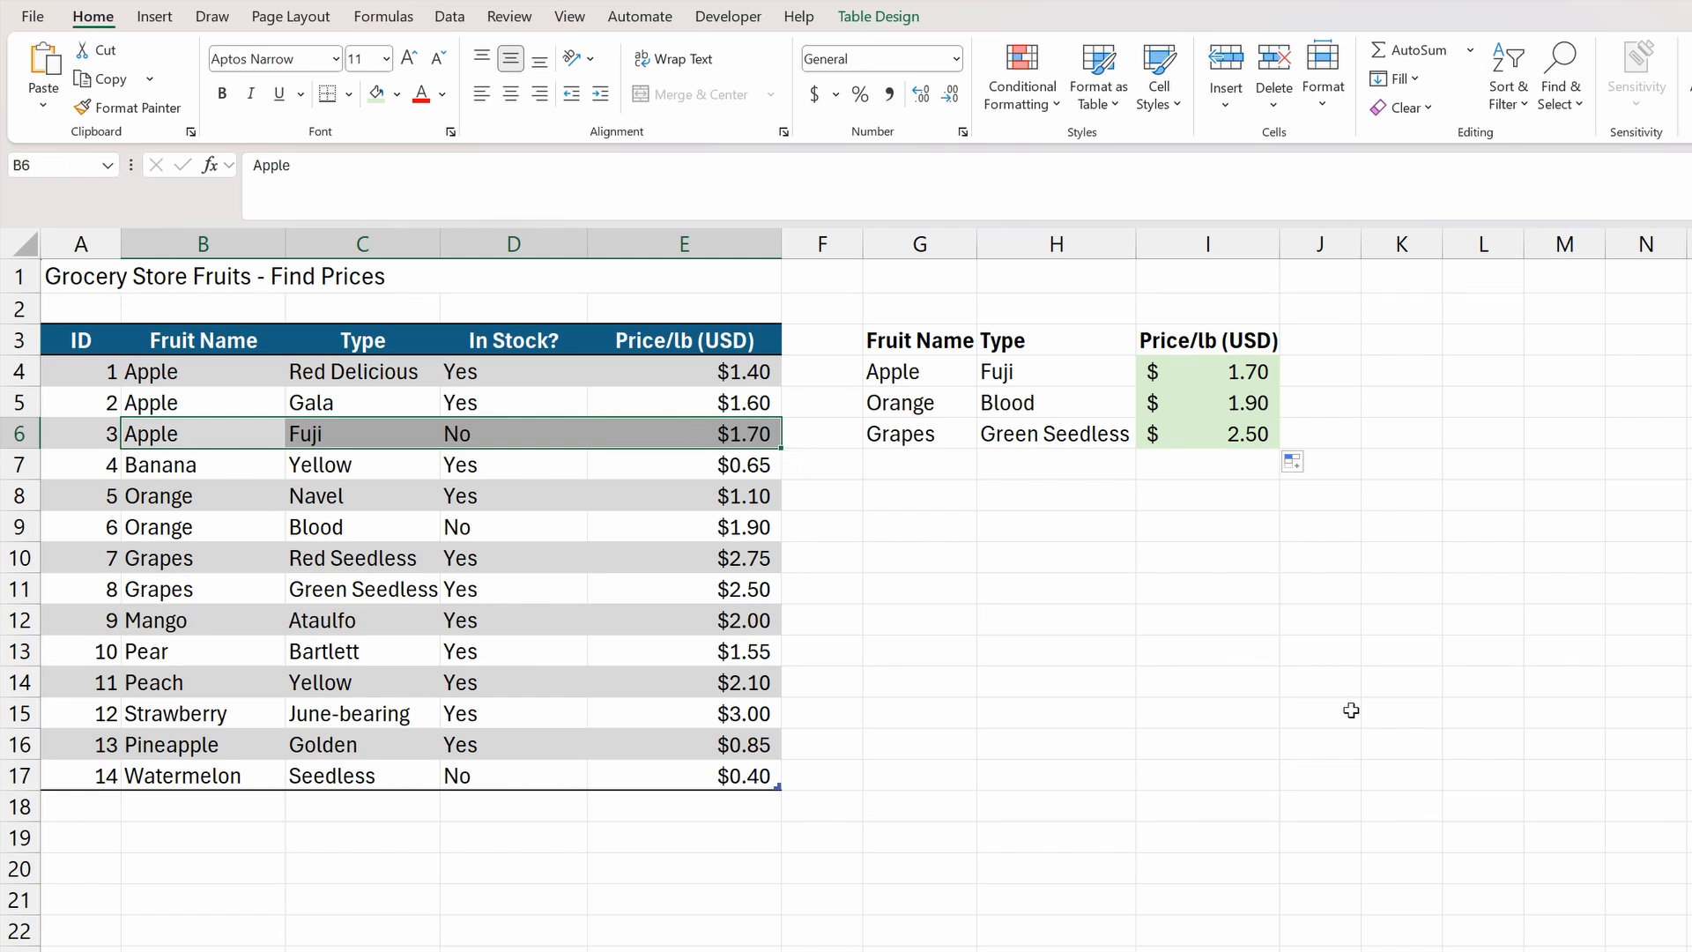
left_click(1193, 366)
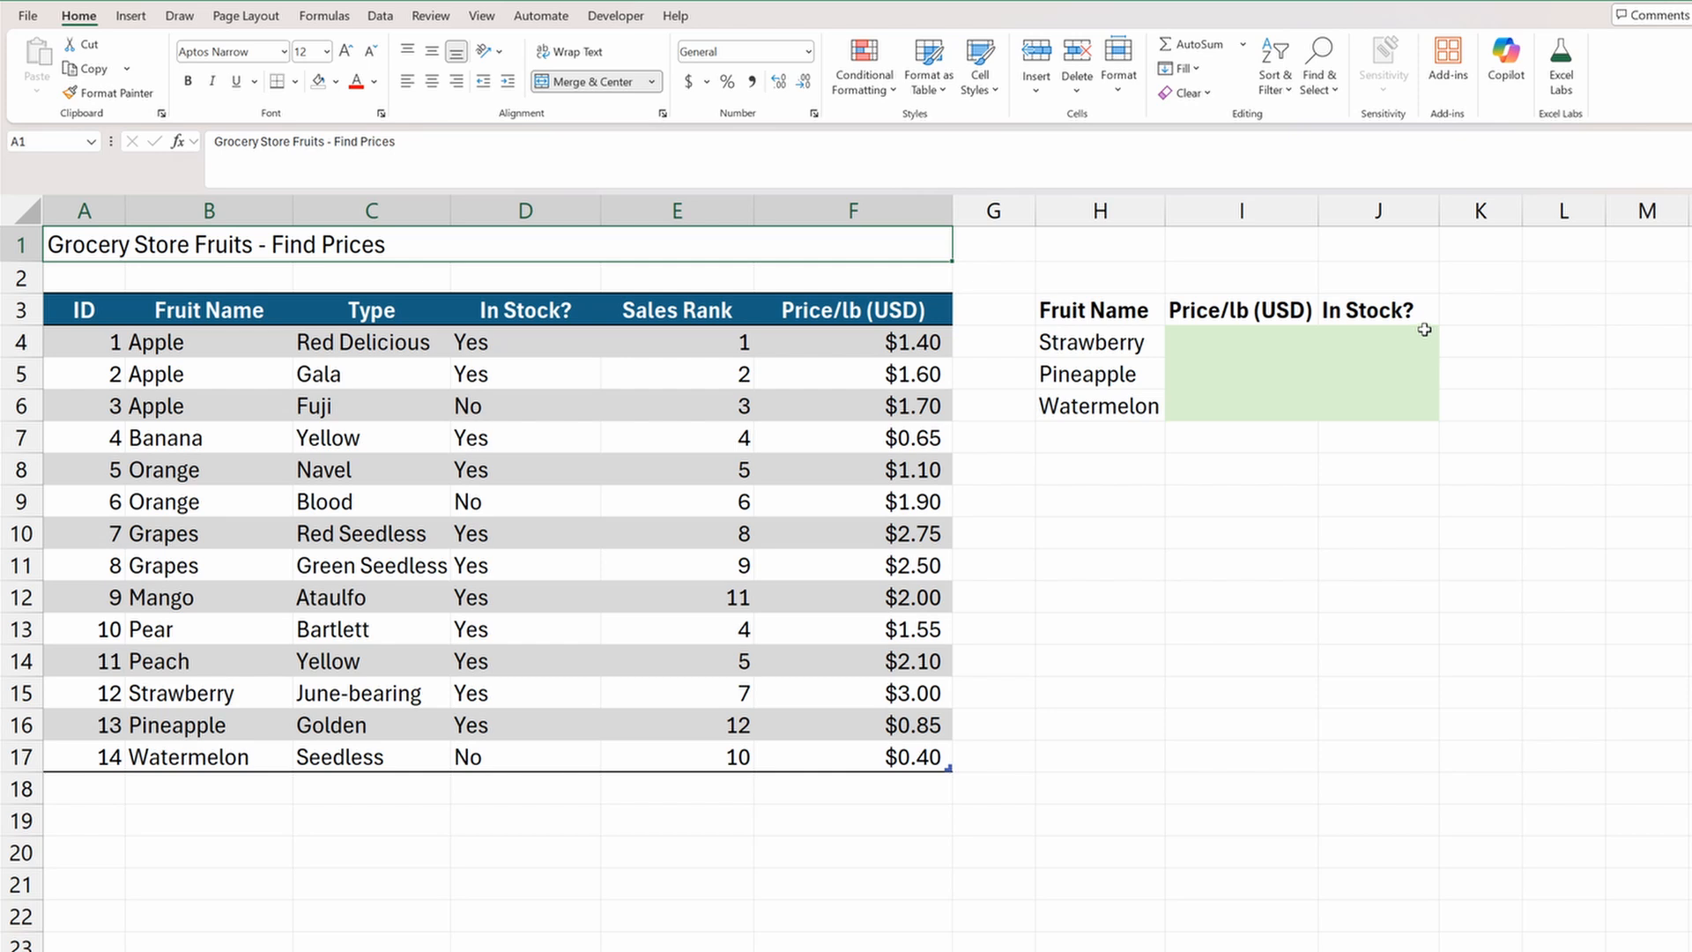
Add the header Sales Rank in K3 and autofit the width of column K.
left_click(1474, 320)
type("Sales Rank")
key("Return")
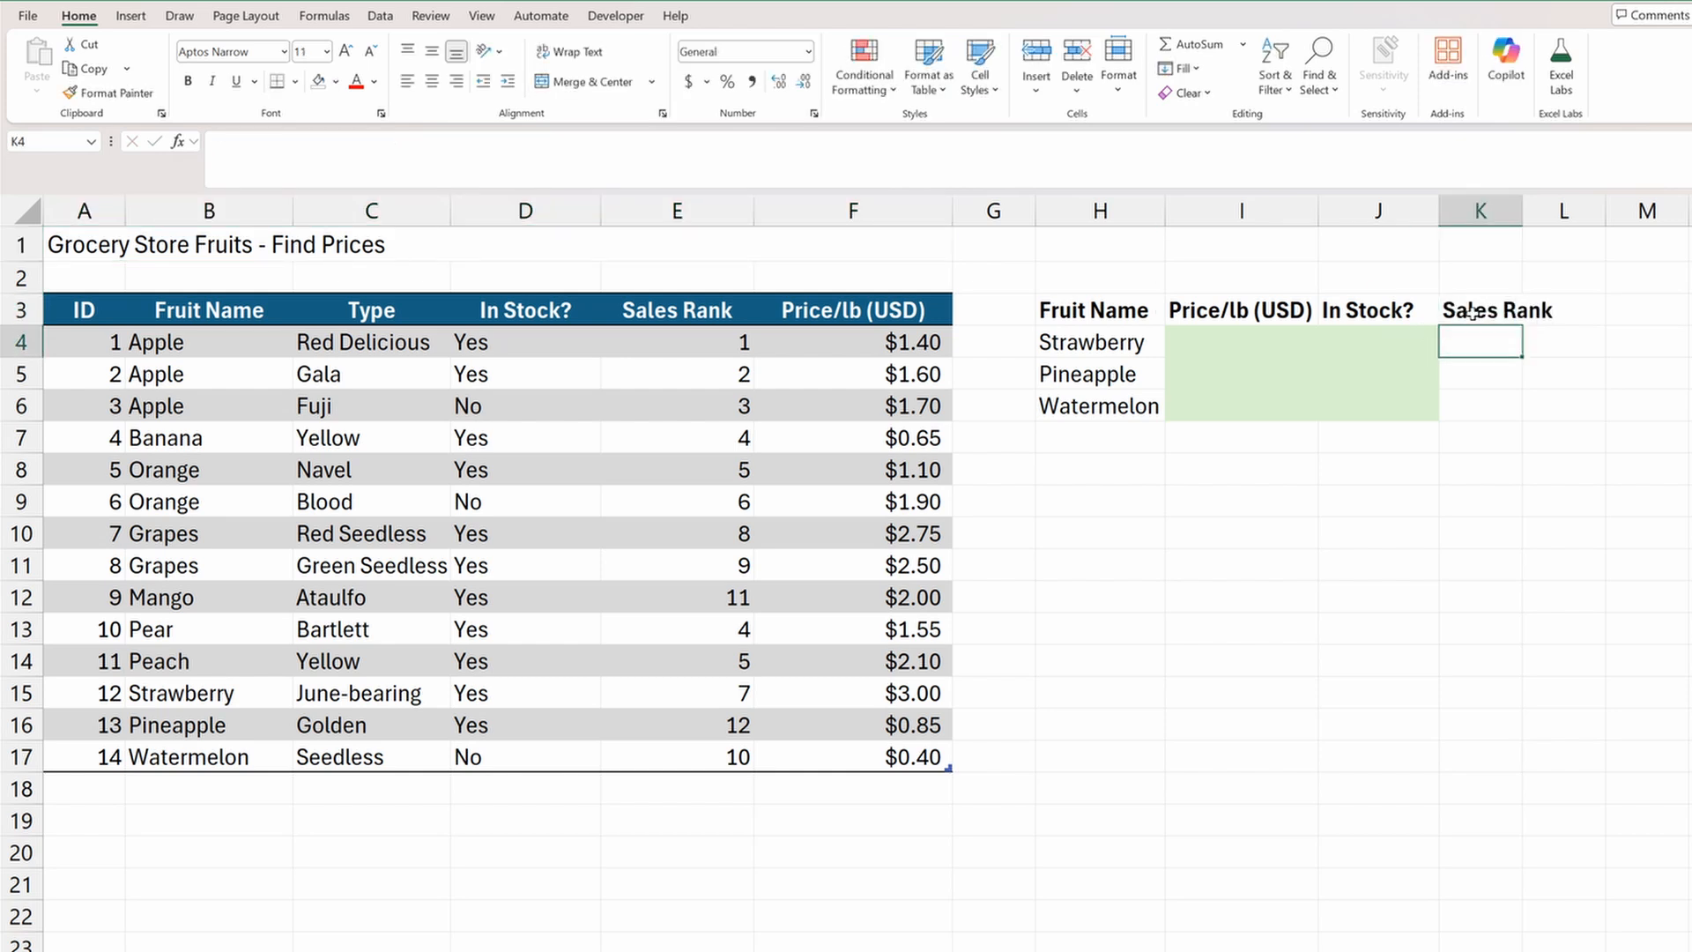
double_click(1523, 210)
Copy the light green formatting of J4:J6 onto K4:K6.
left_click_drag(1390, 346, 1390, 404)
left_click(99, 94)
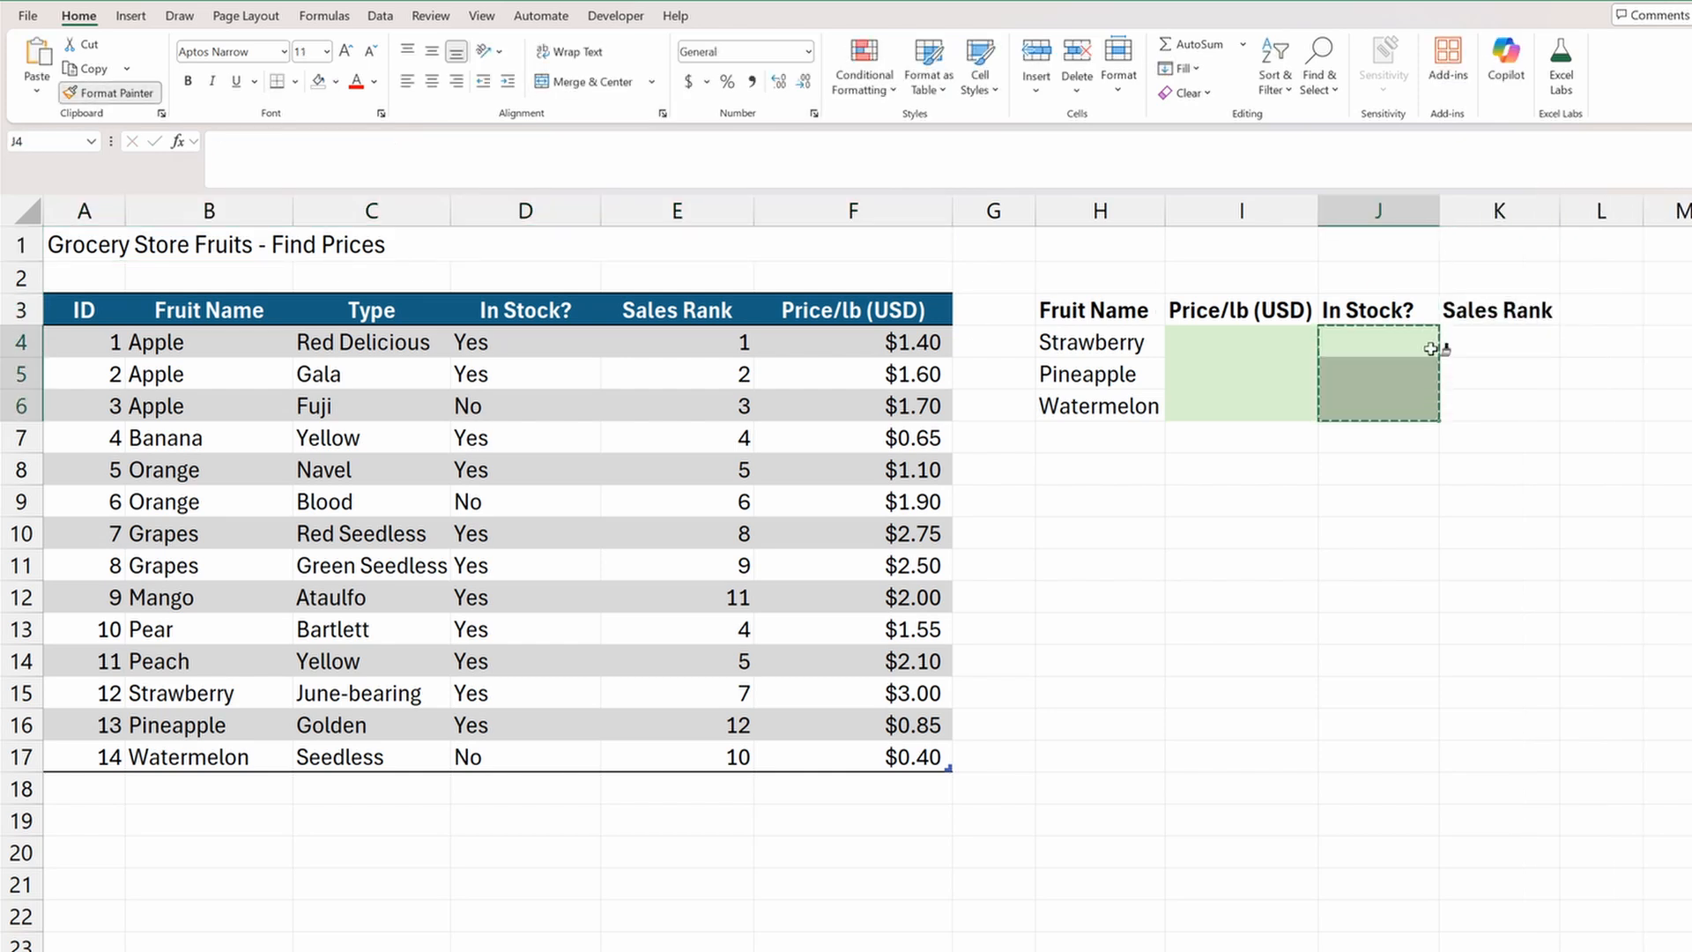
left_click(1463, 345)
Enter =XLOOKUP(H4,Fruits[Fruit Name],Fruits[Price/lb (USD)],,0) in I4 to look up the strawberry price.
left_click(1186, 336)
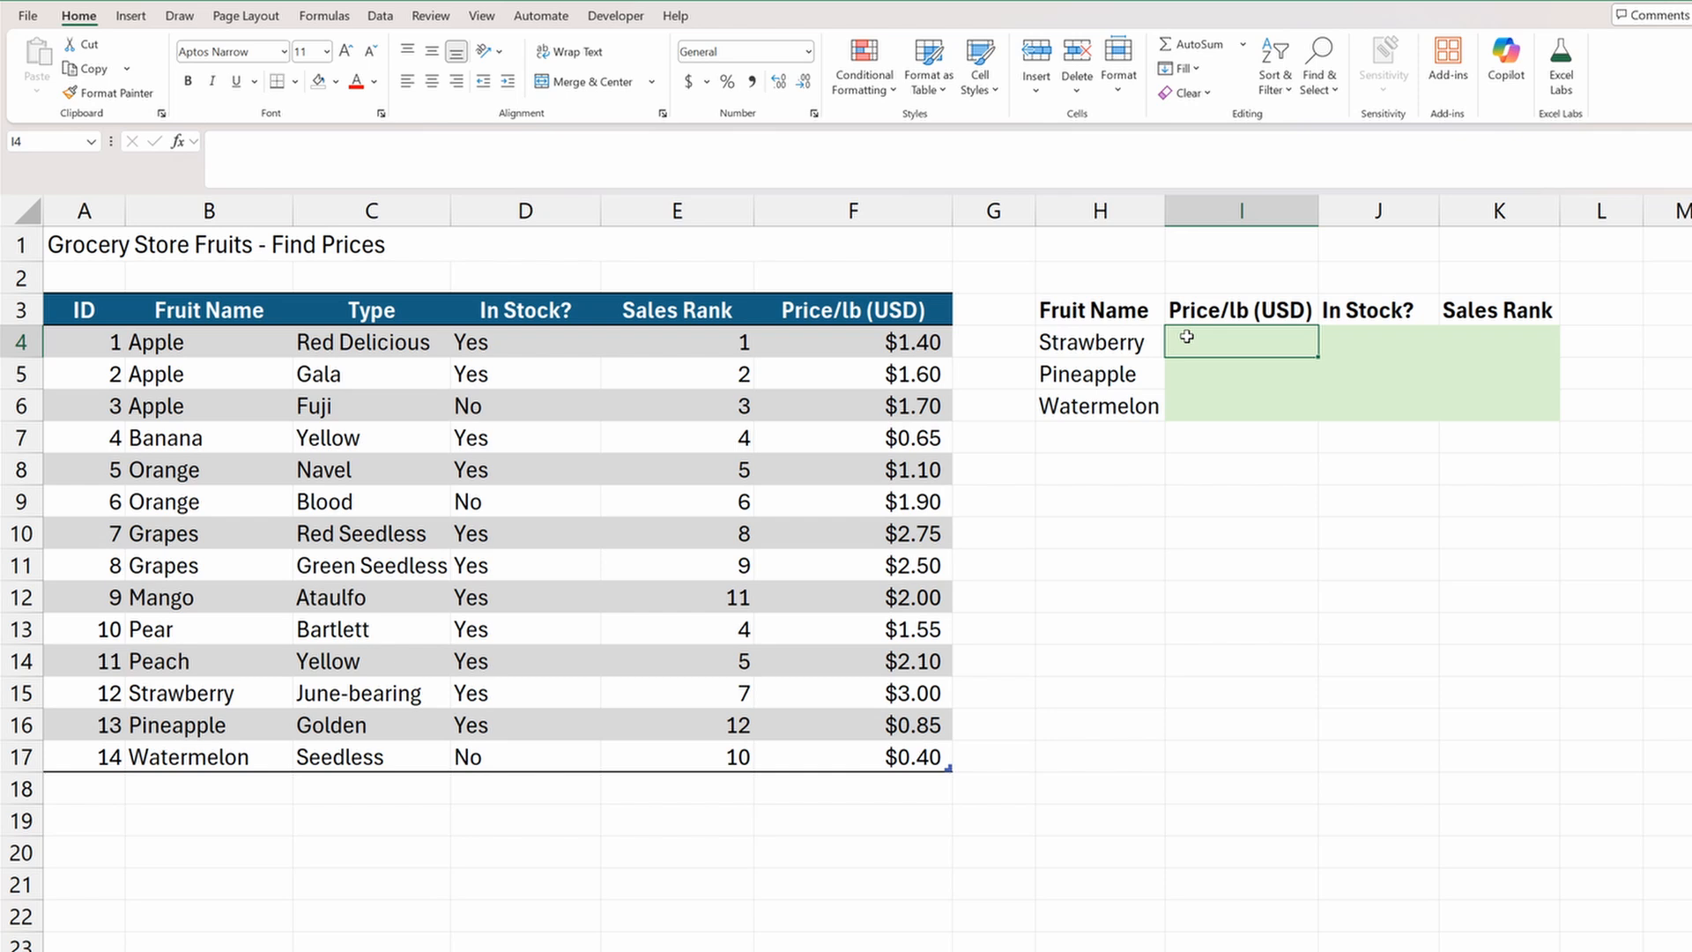
type("=xl")
key("Tab")
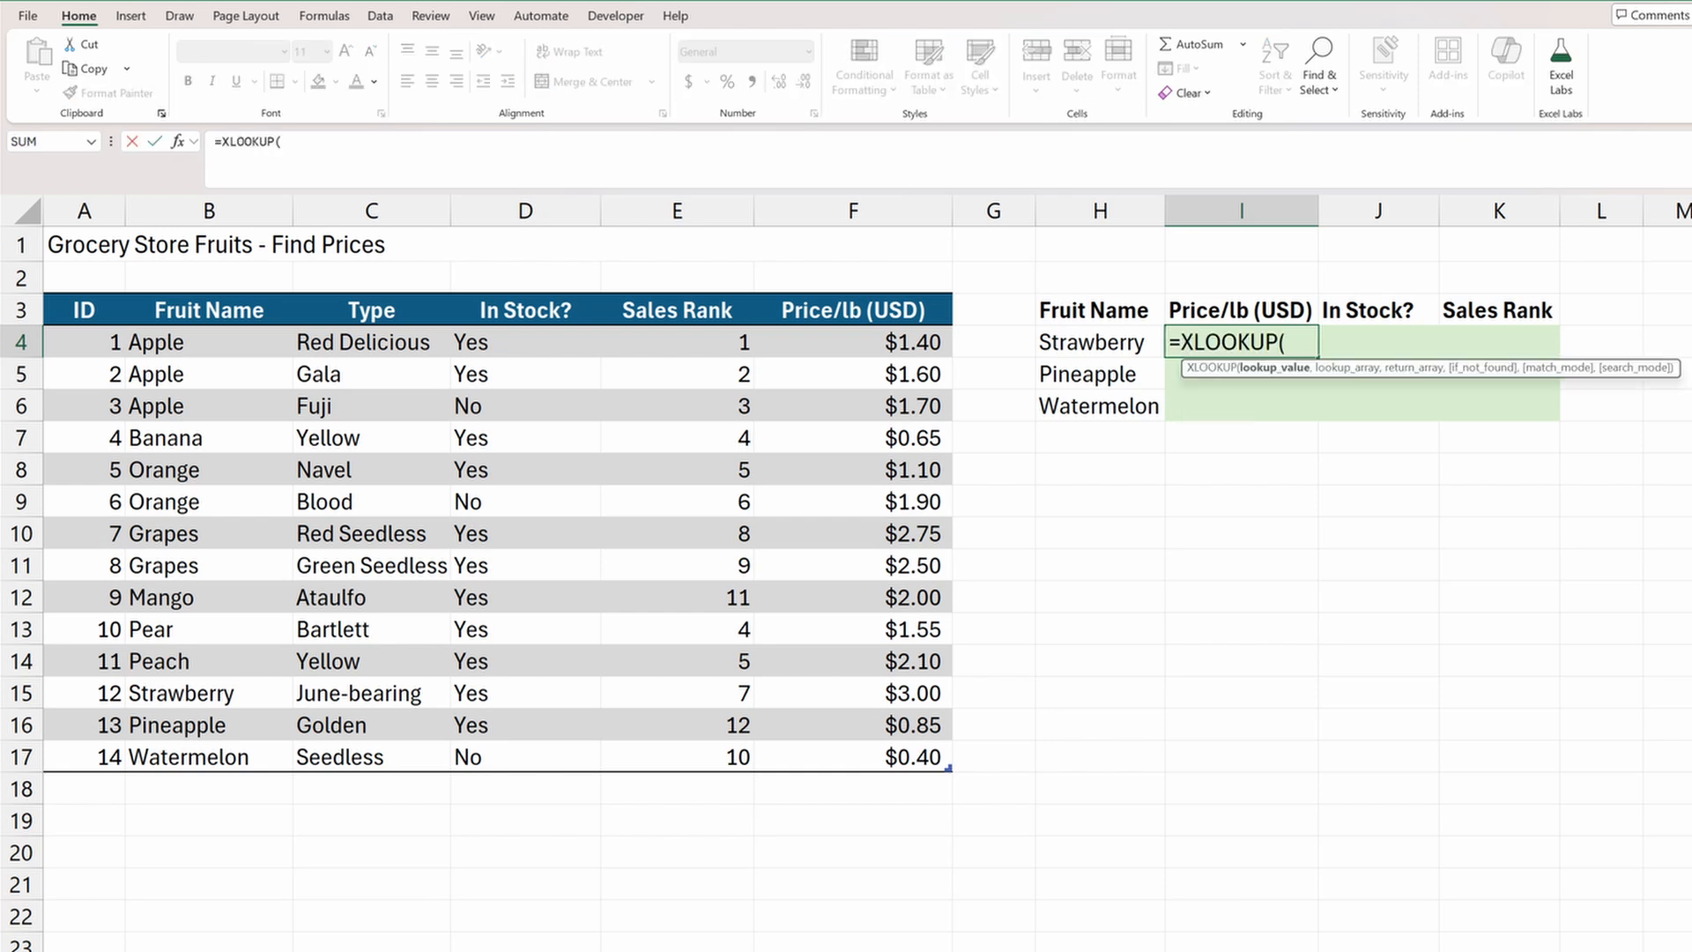
left_click(1058, 345)
type(",")
left_click_drag(224, 354, 231, 756)
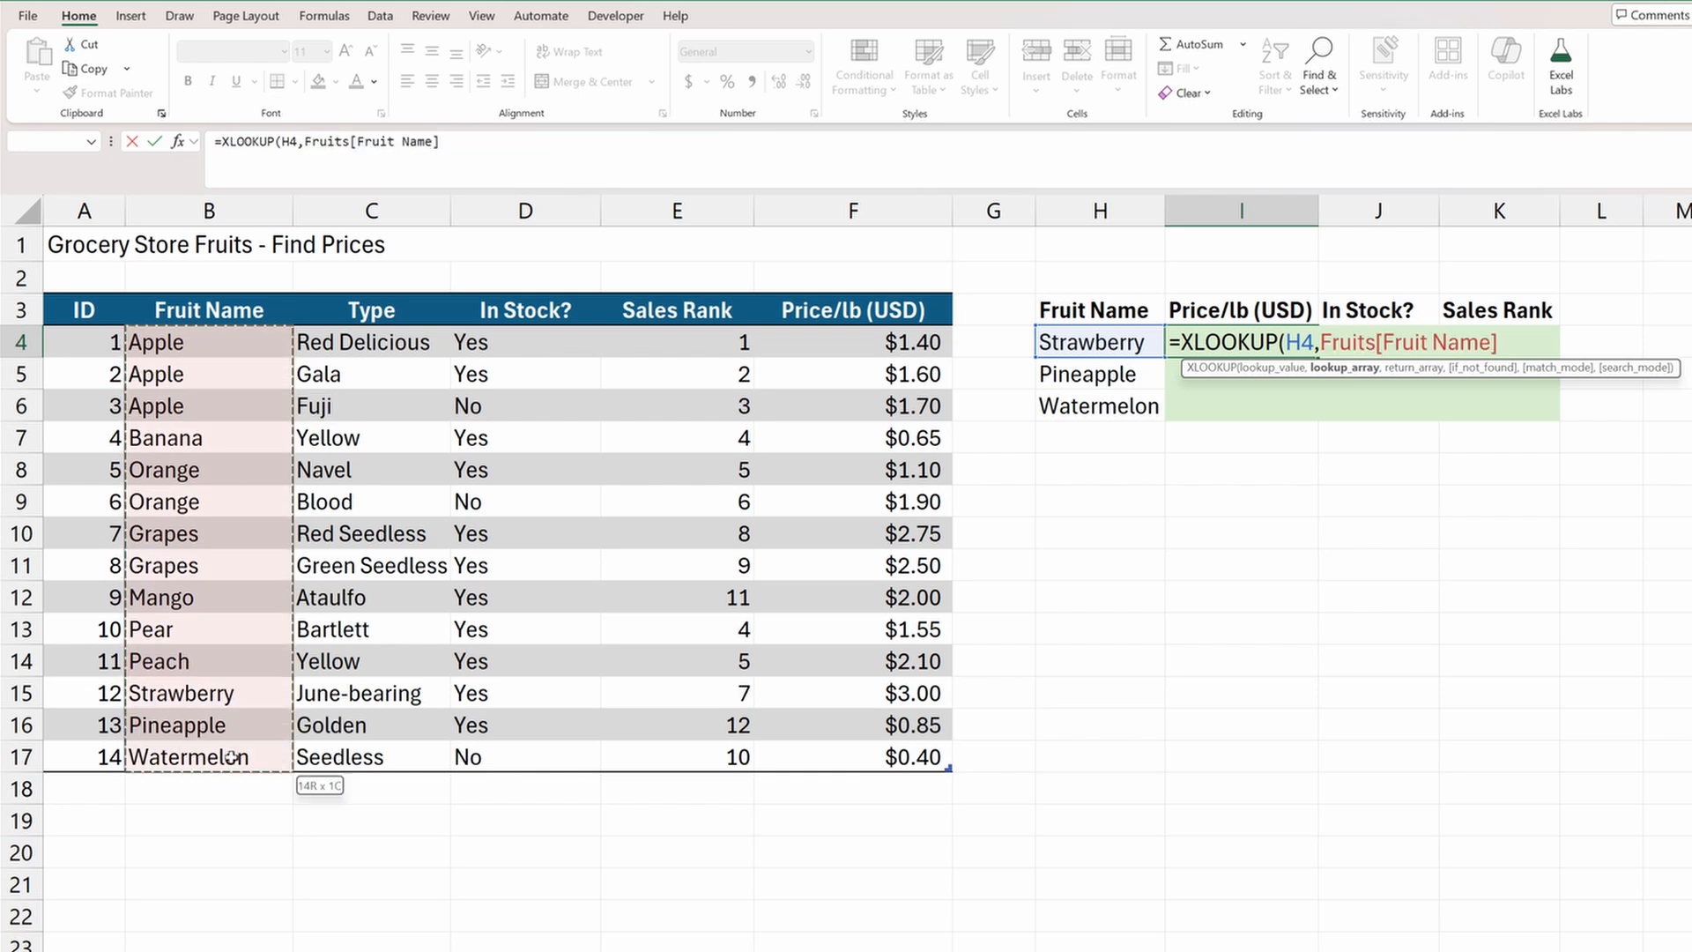
type(",")
left_click_drag(834, 335, 903, 740)
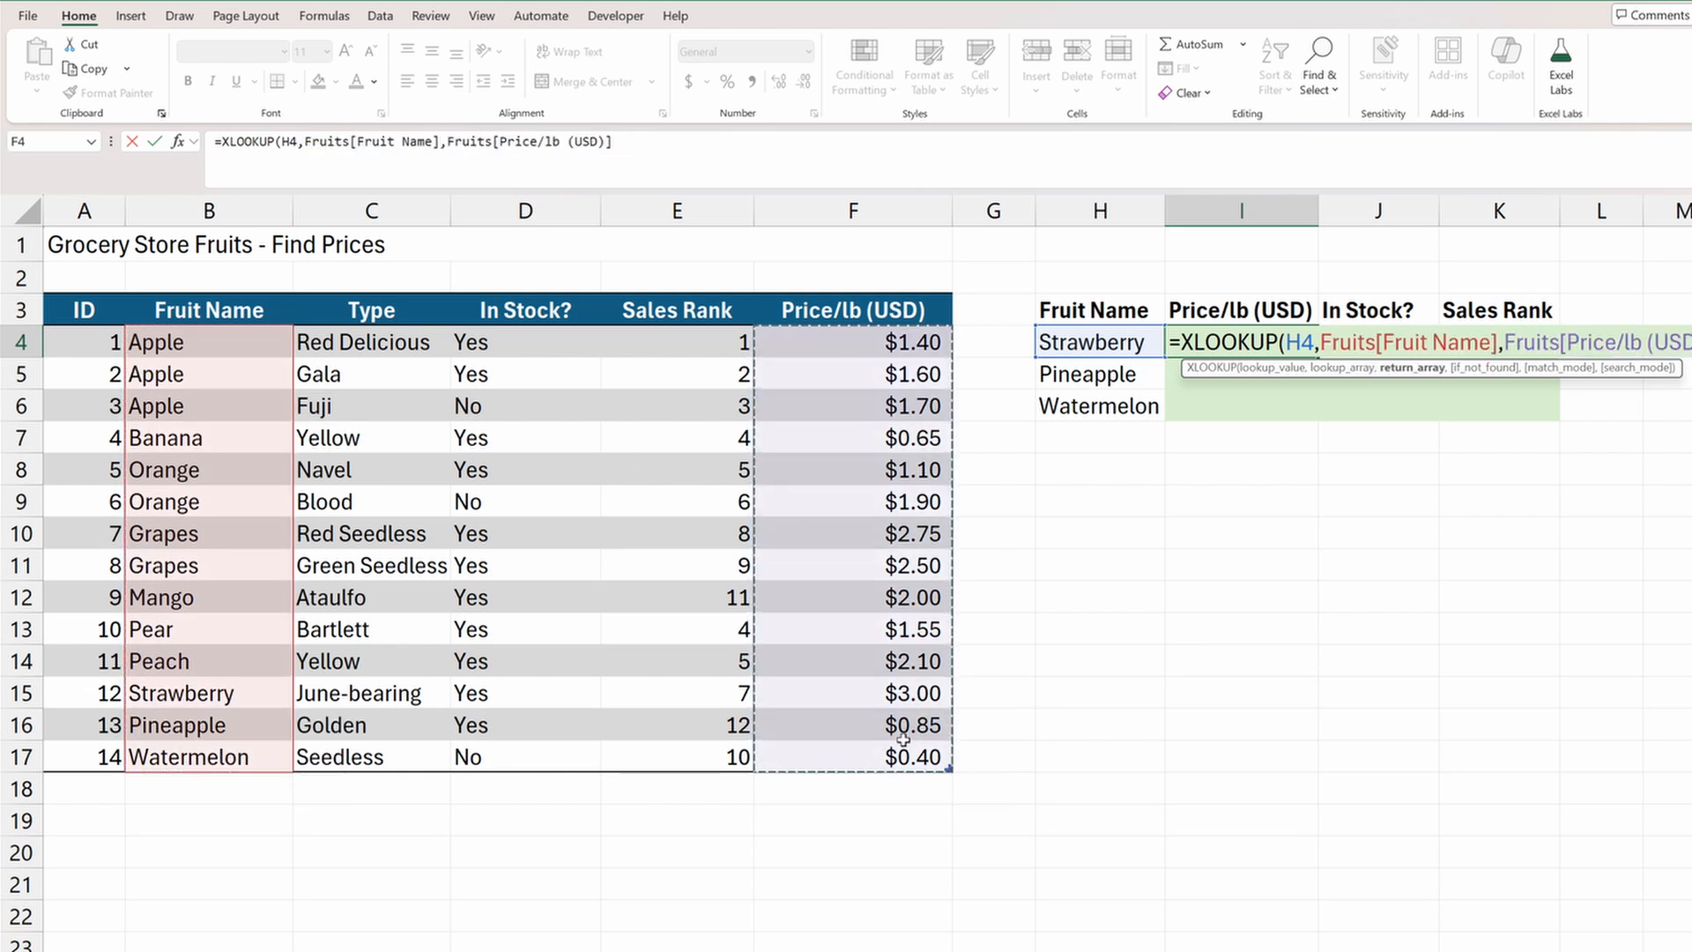
type(",,0")
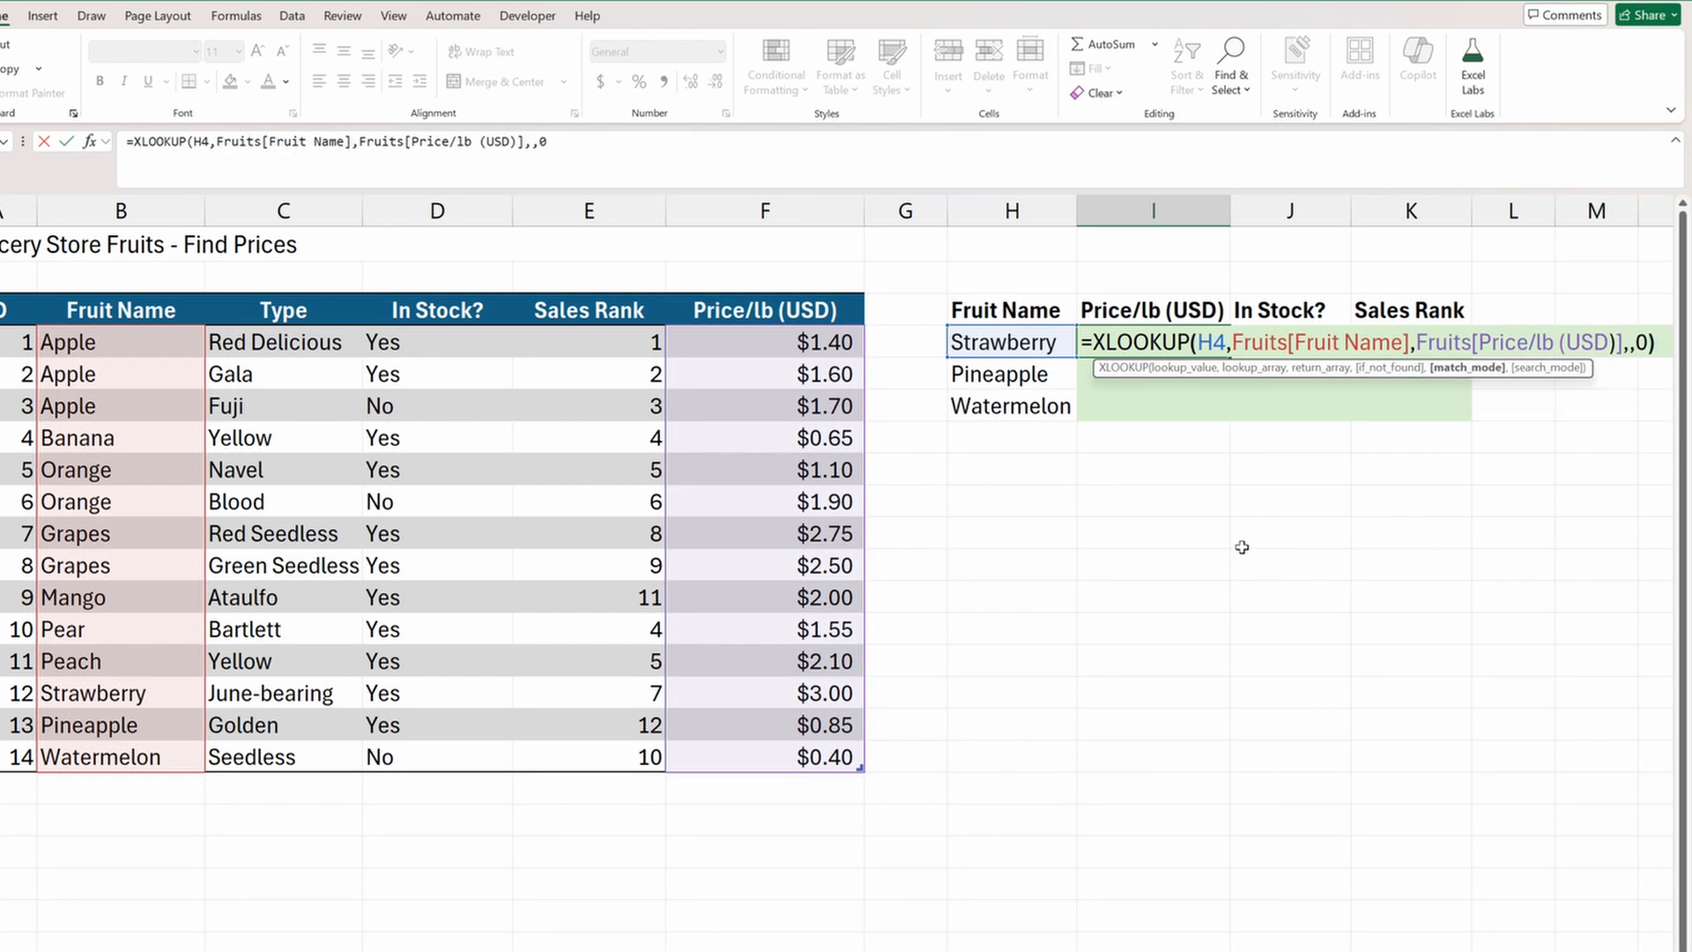
key("Return")
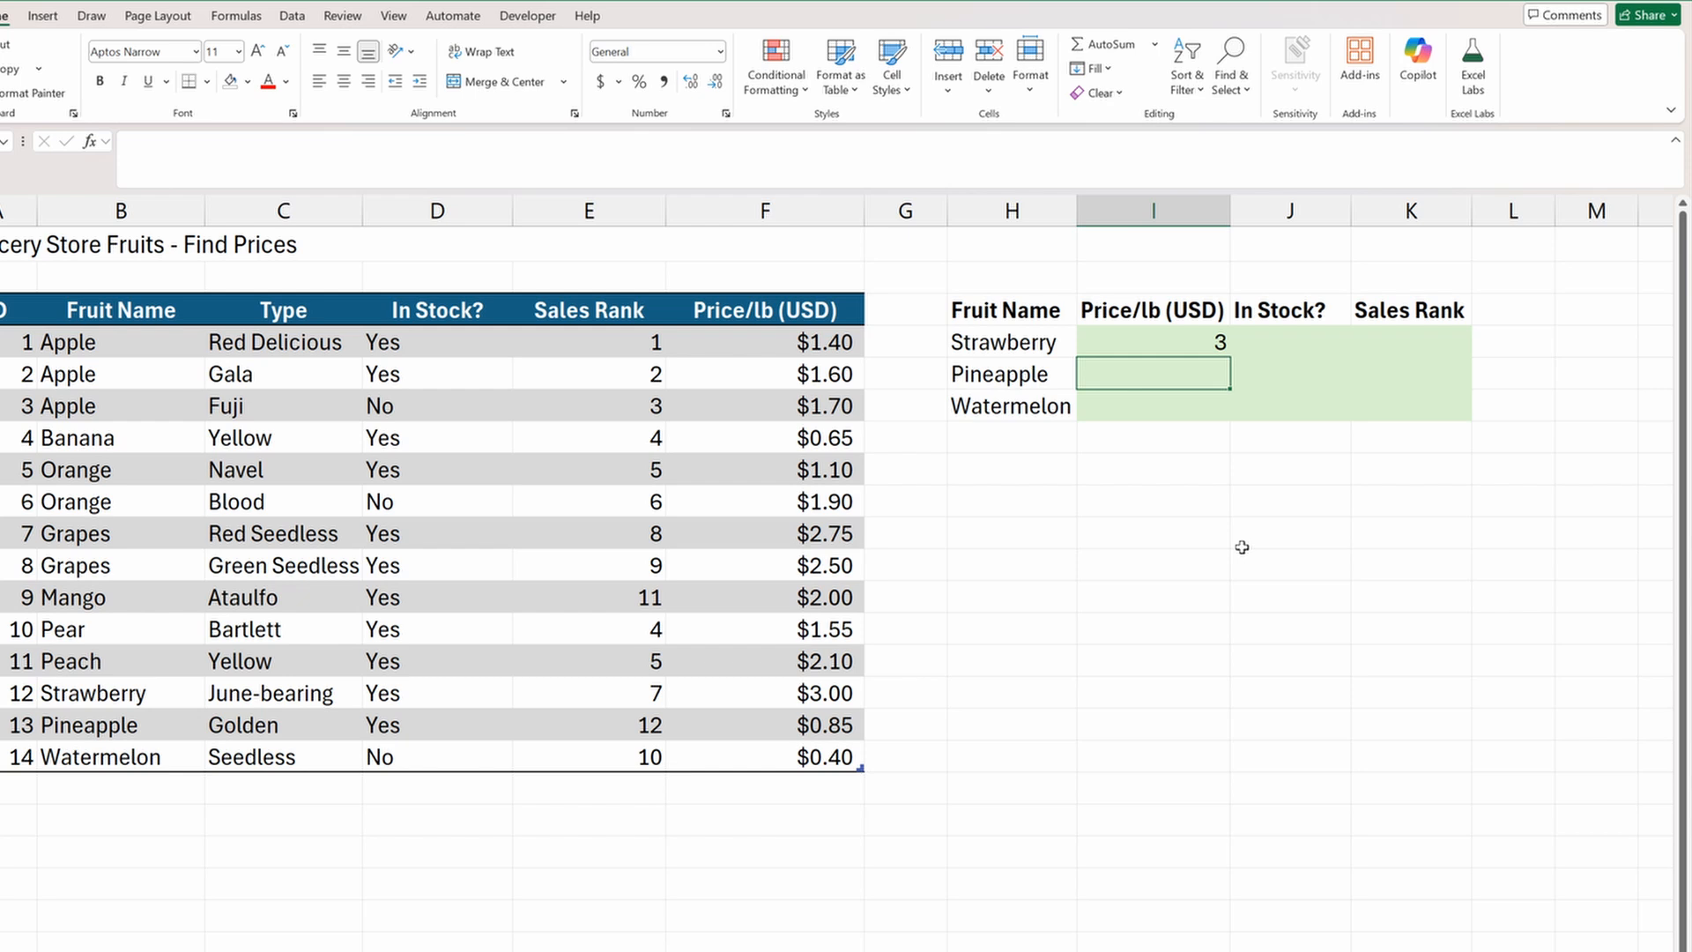
Fill the price formula from I4 down through I6 and apply the Accounting number format to I4:I6.
left_click(1207, 345)
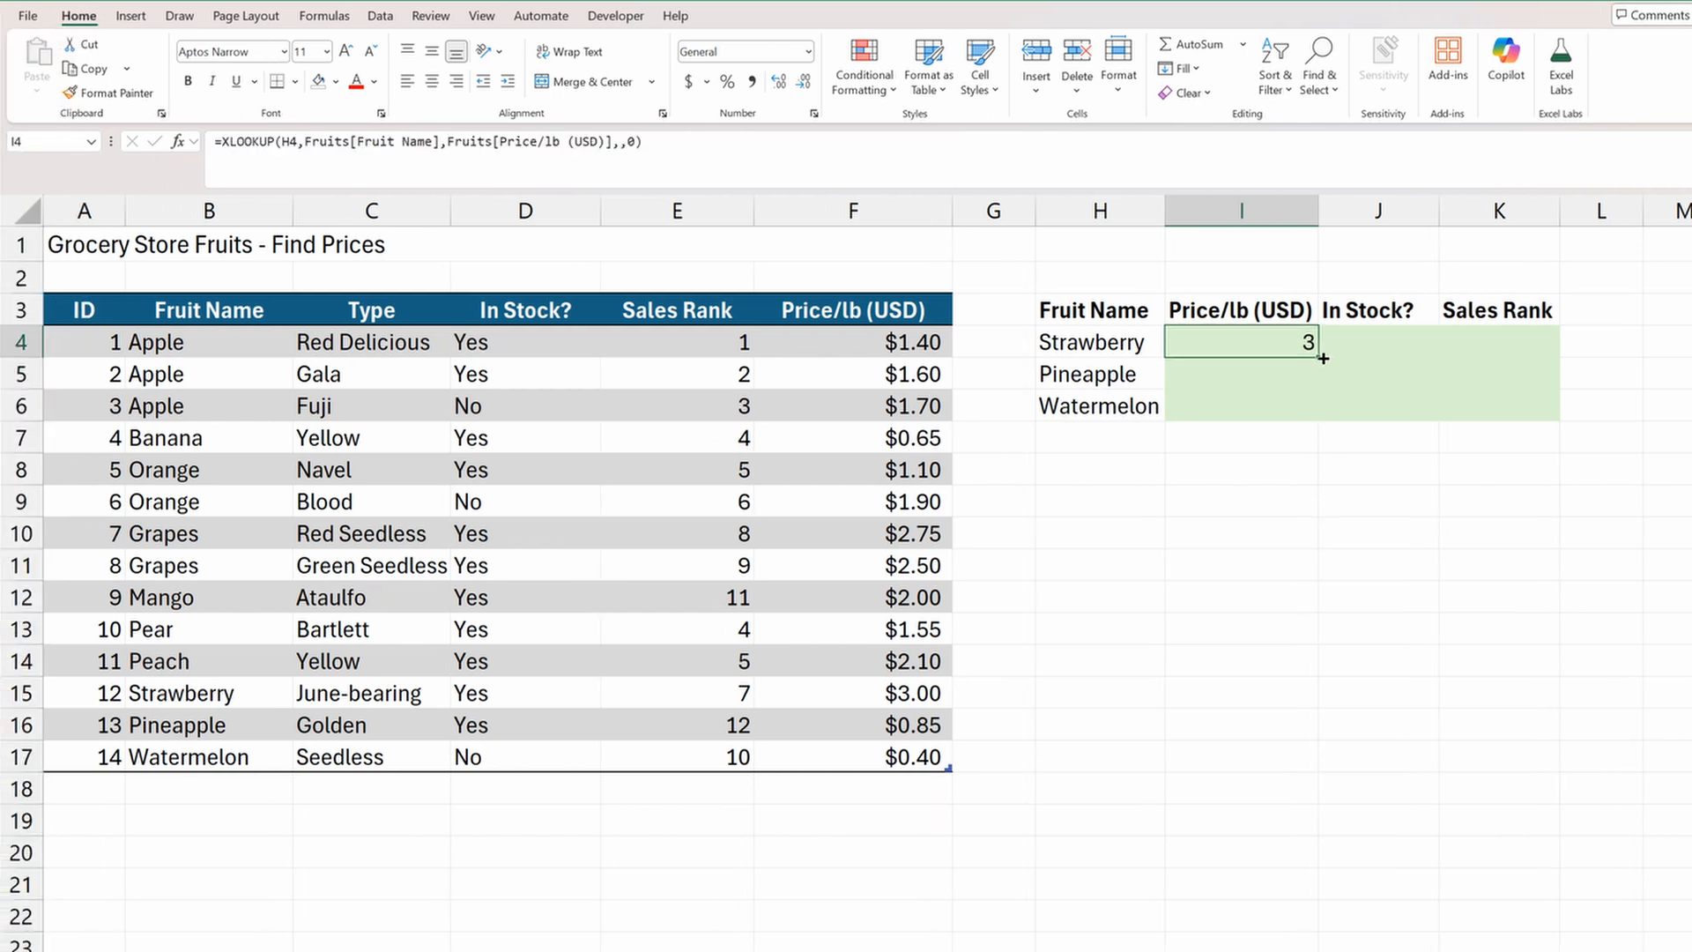
left_click_drag(1322, 358, 1313, 414)
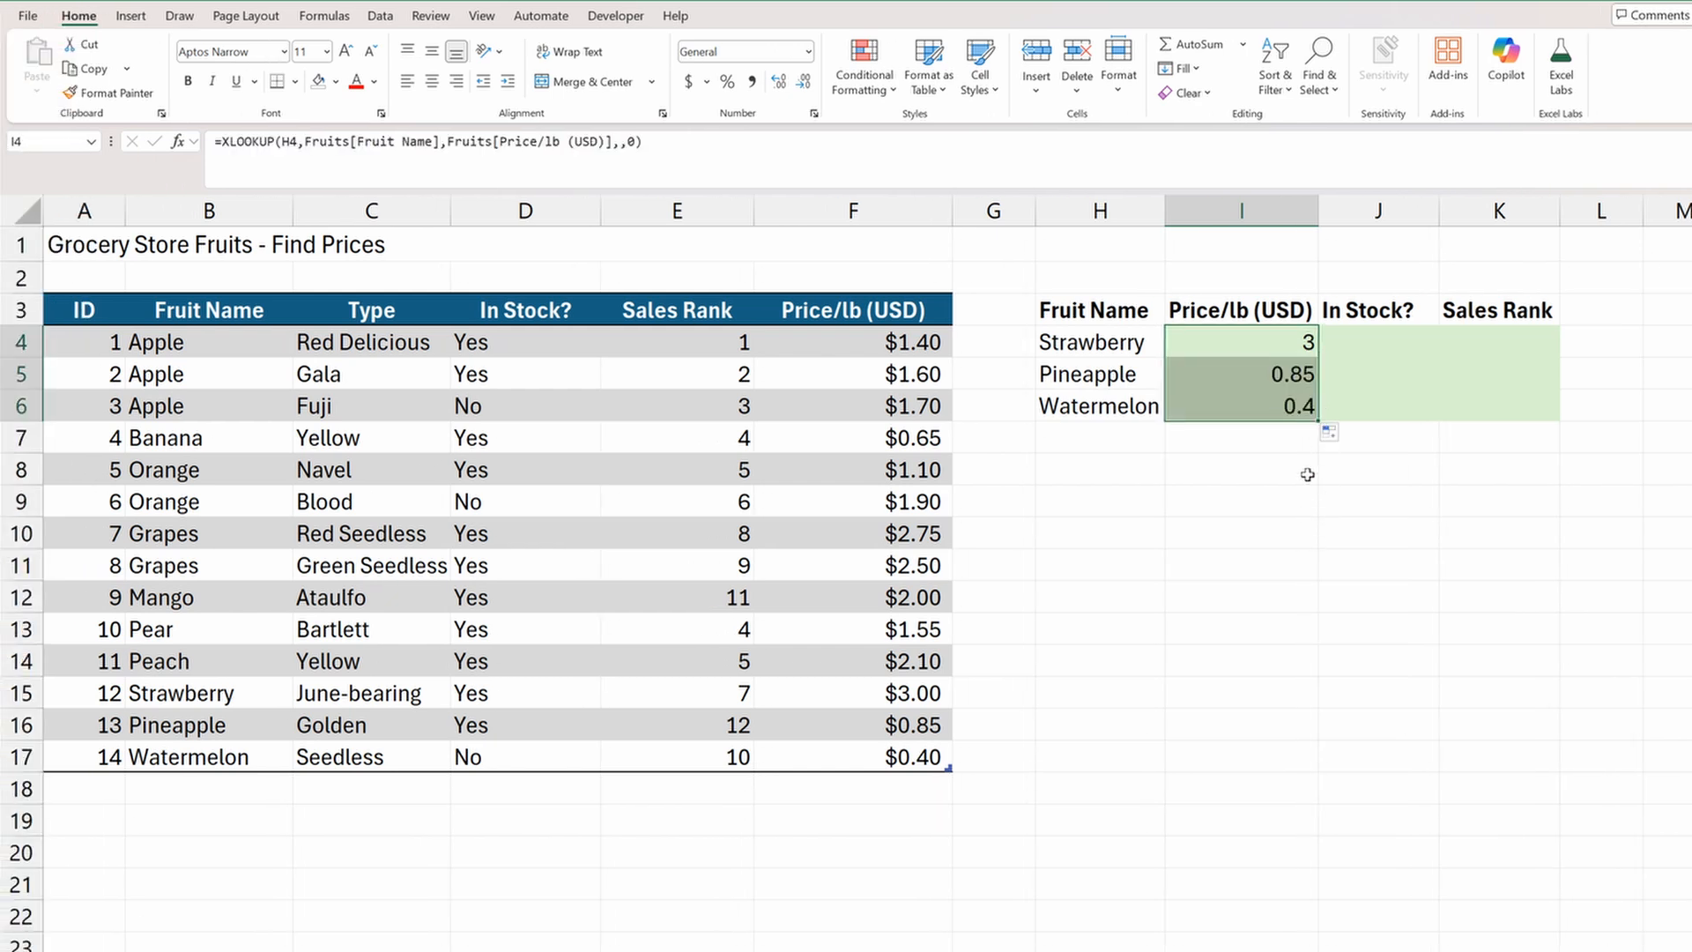
left_click(689, 82)
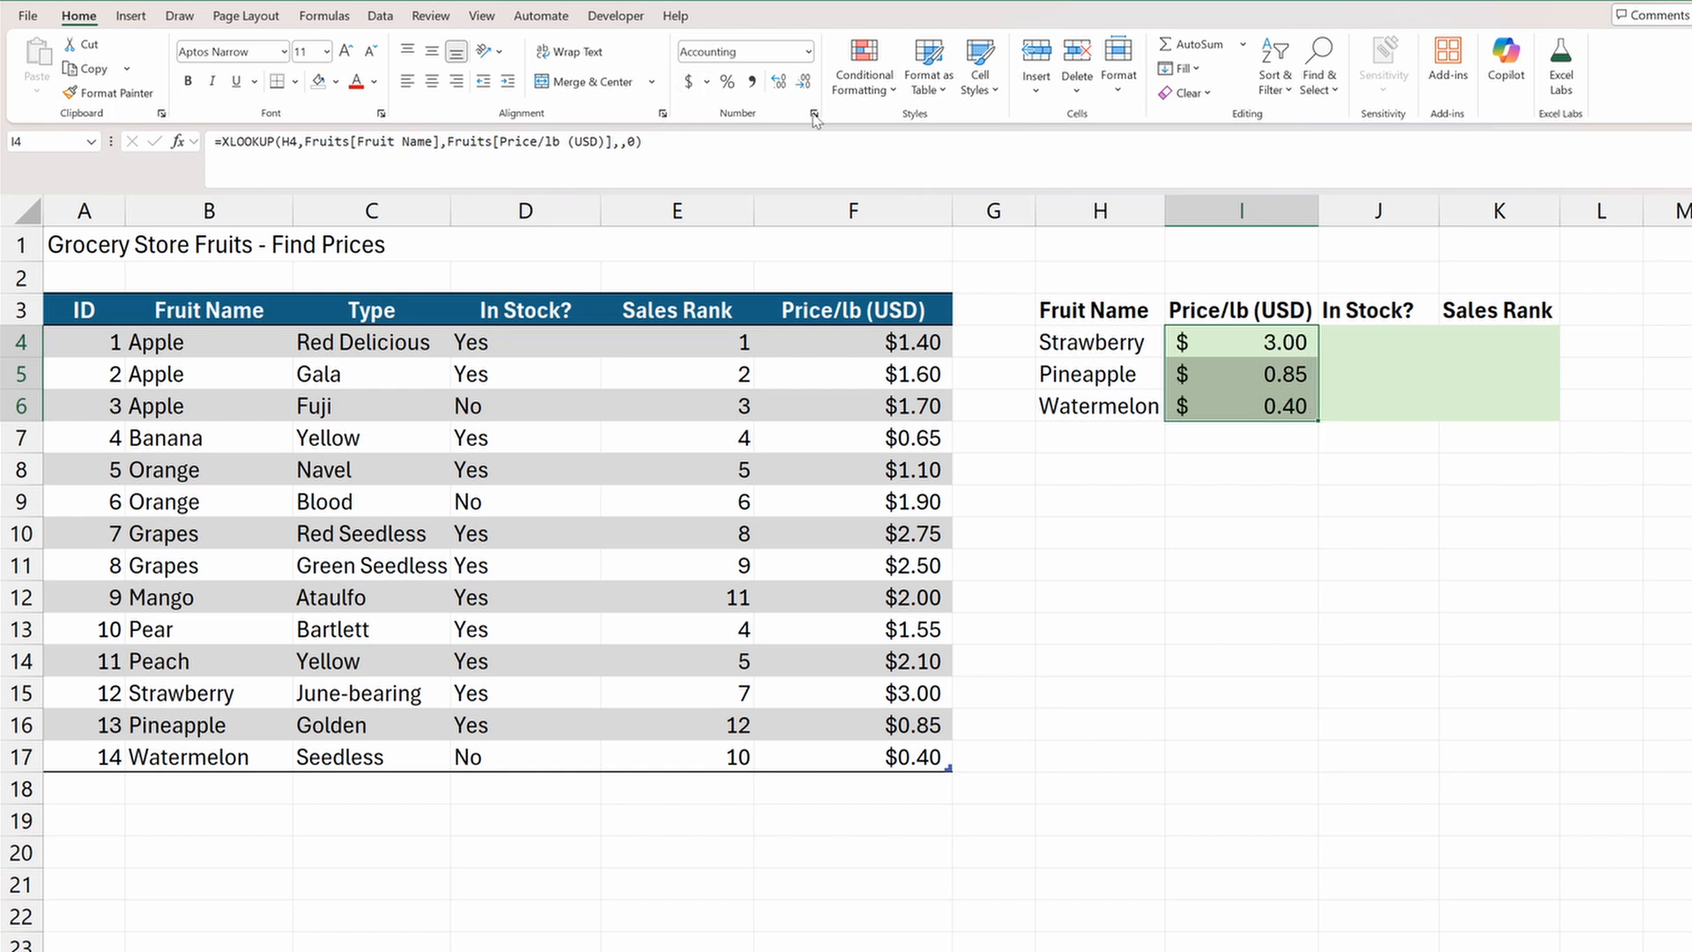
Try filling the I4 formula across to J4 and K4, and clear the contents of I4:K6.
left_click(1311, 348)
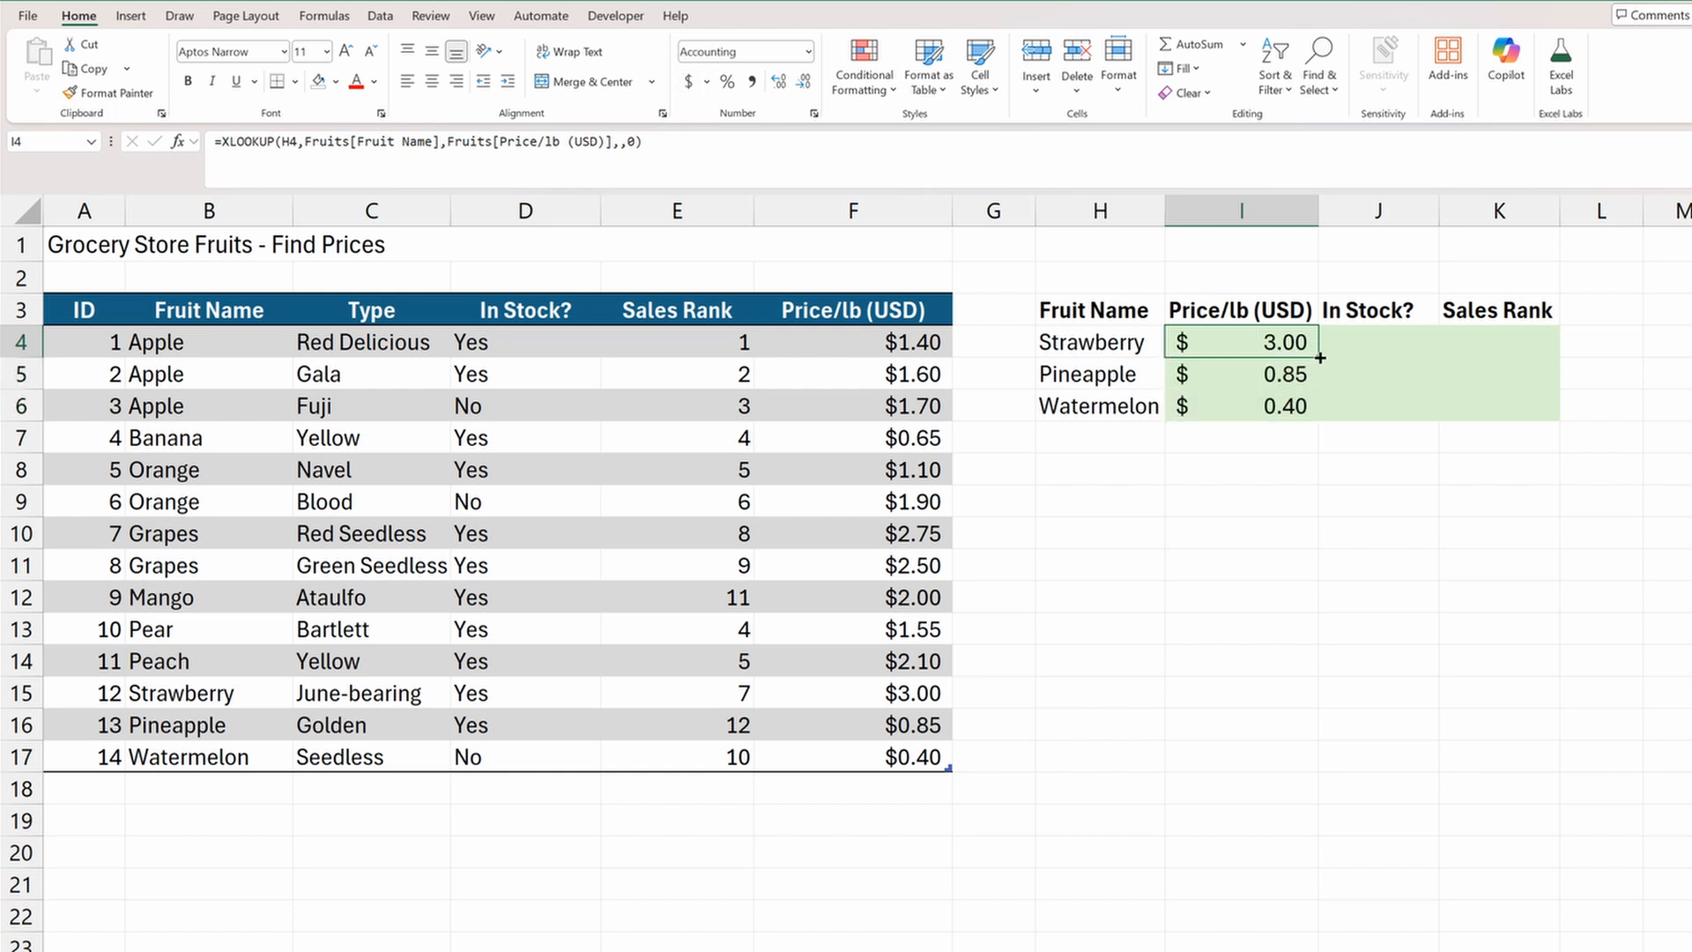
left_click_drag(1320, 358, 1411, 344)
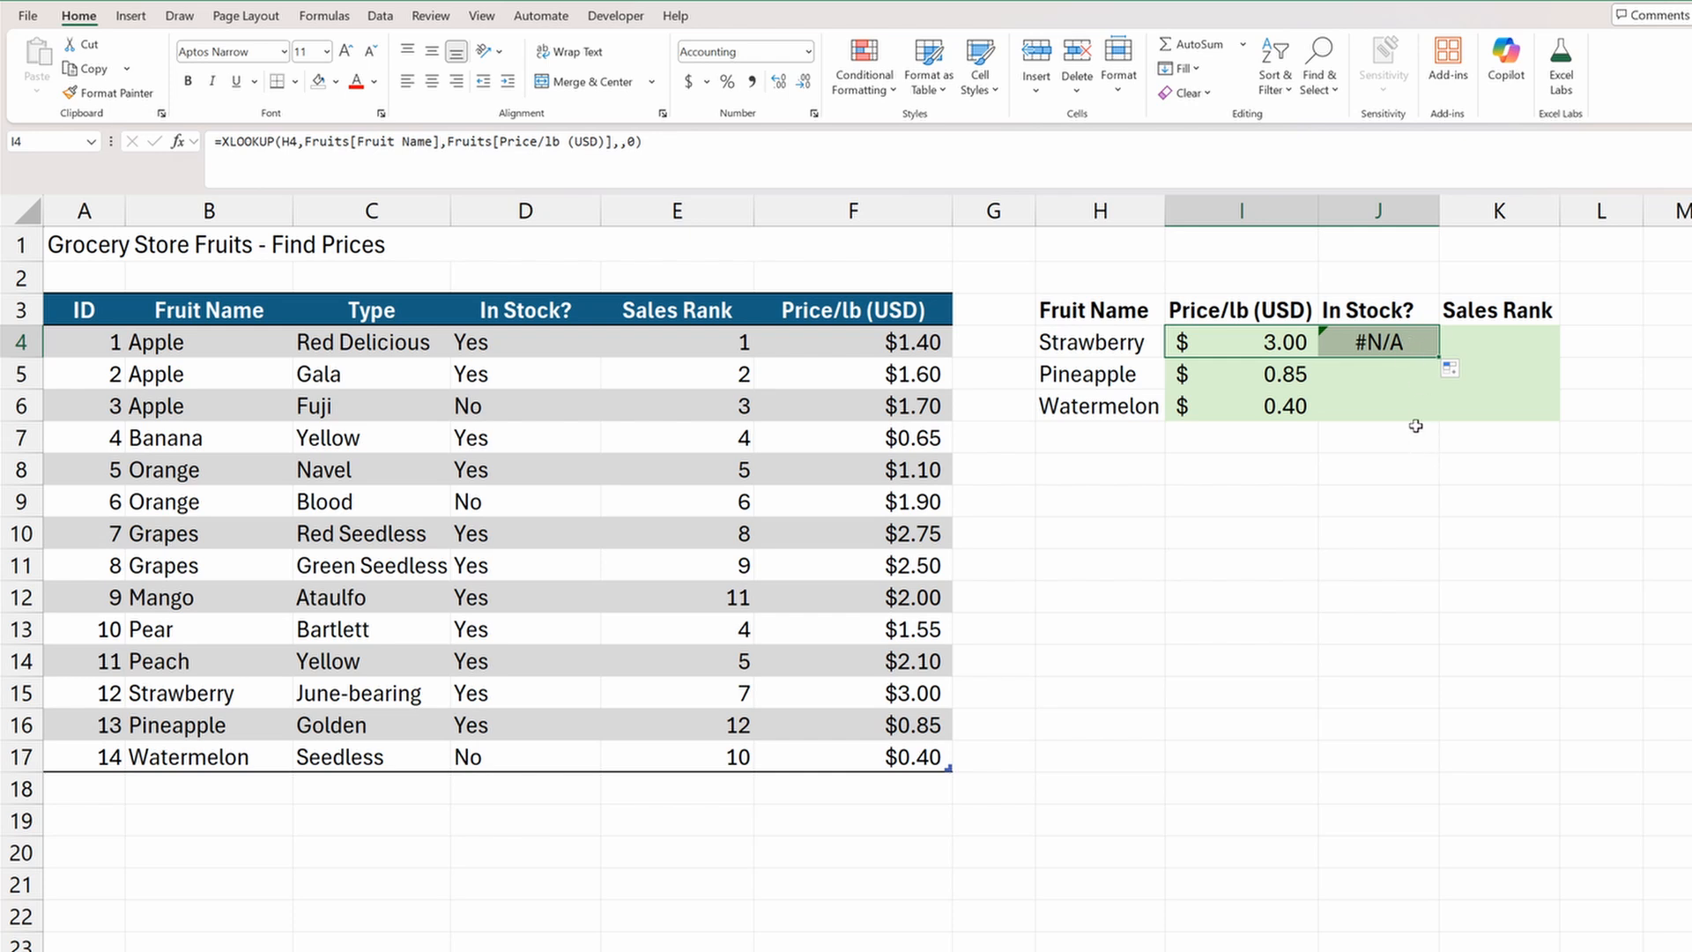
left_click(1405, 349)
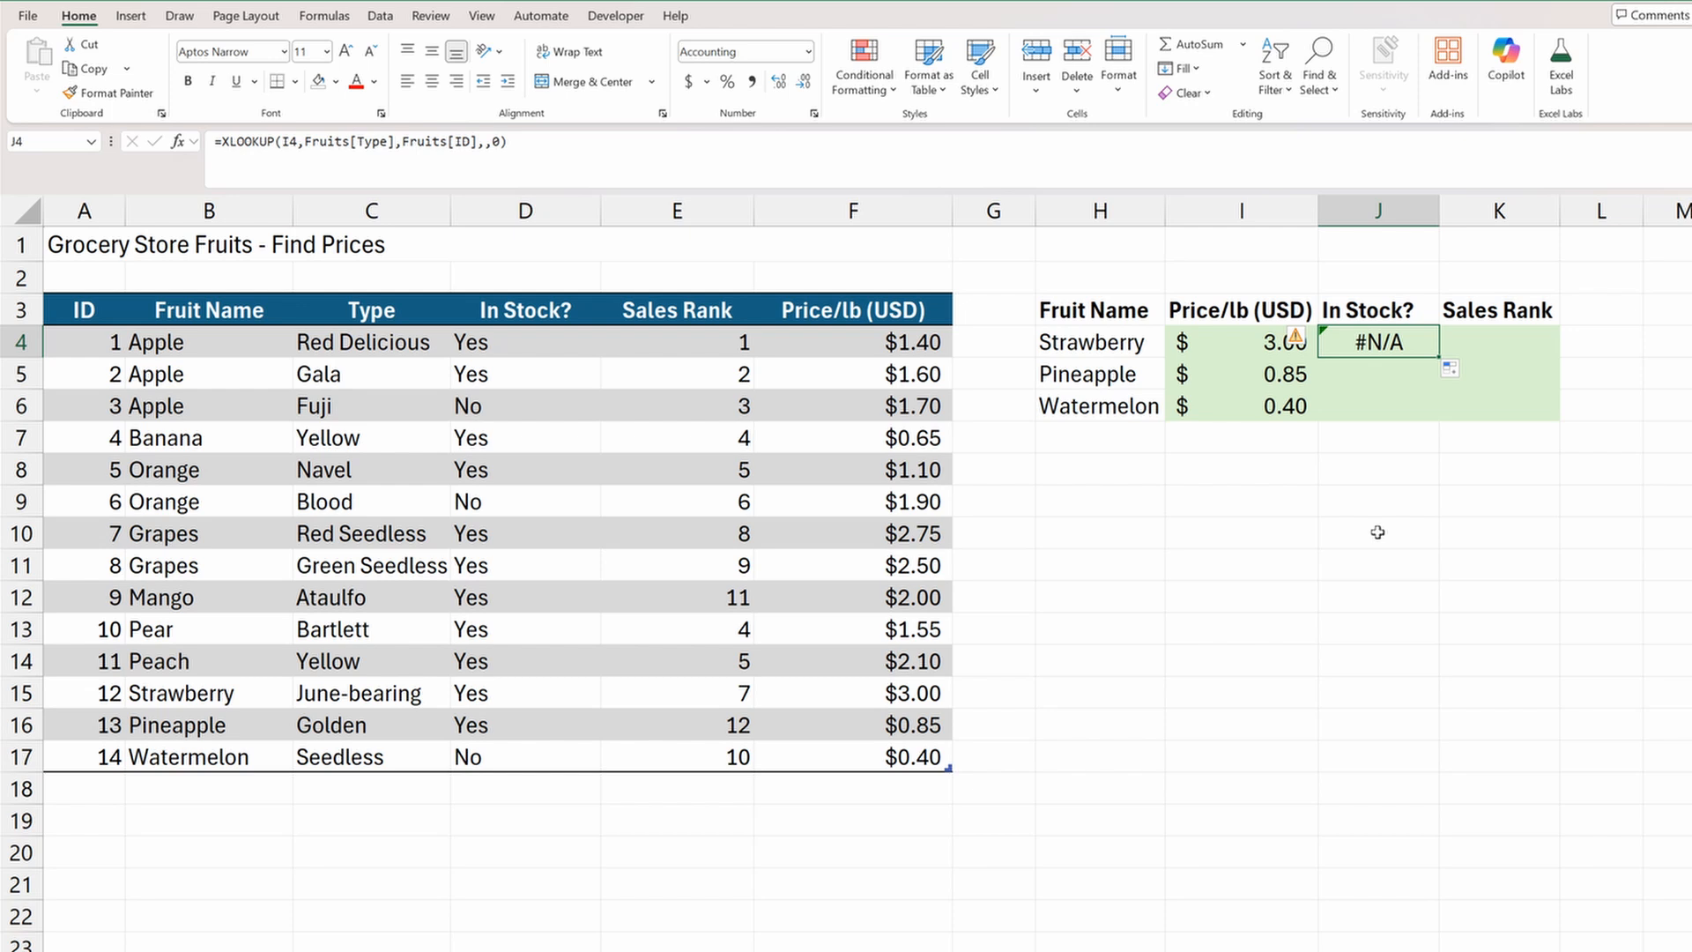
left_click_drag(1440, 357, 1533, 352)
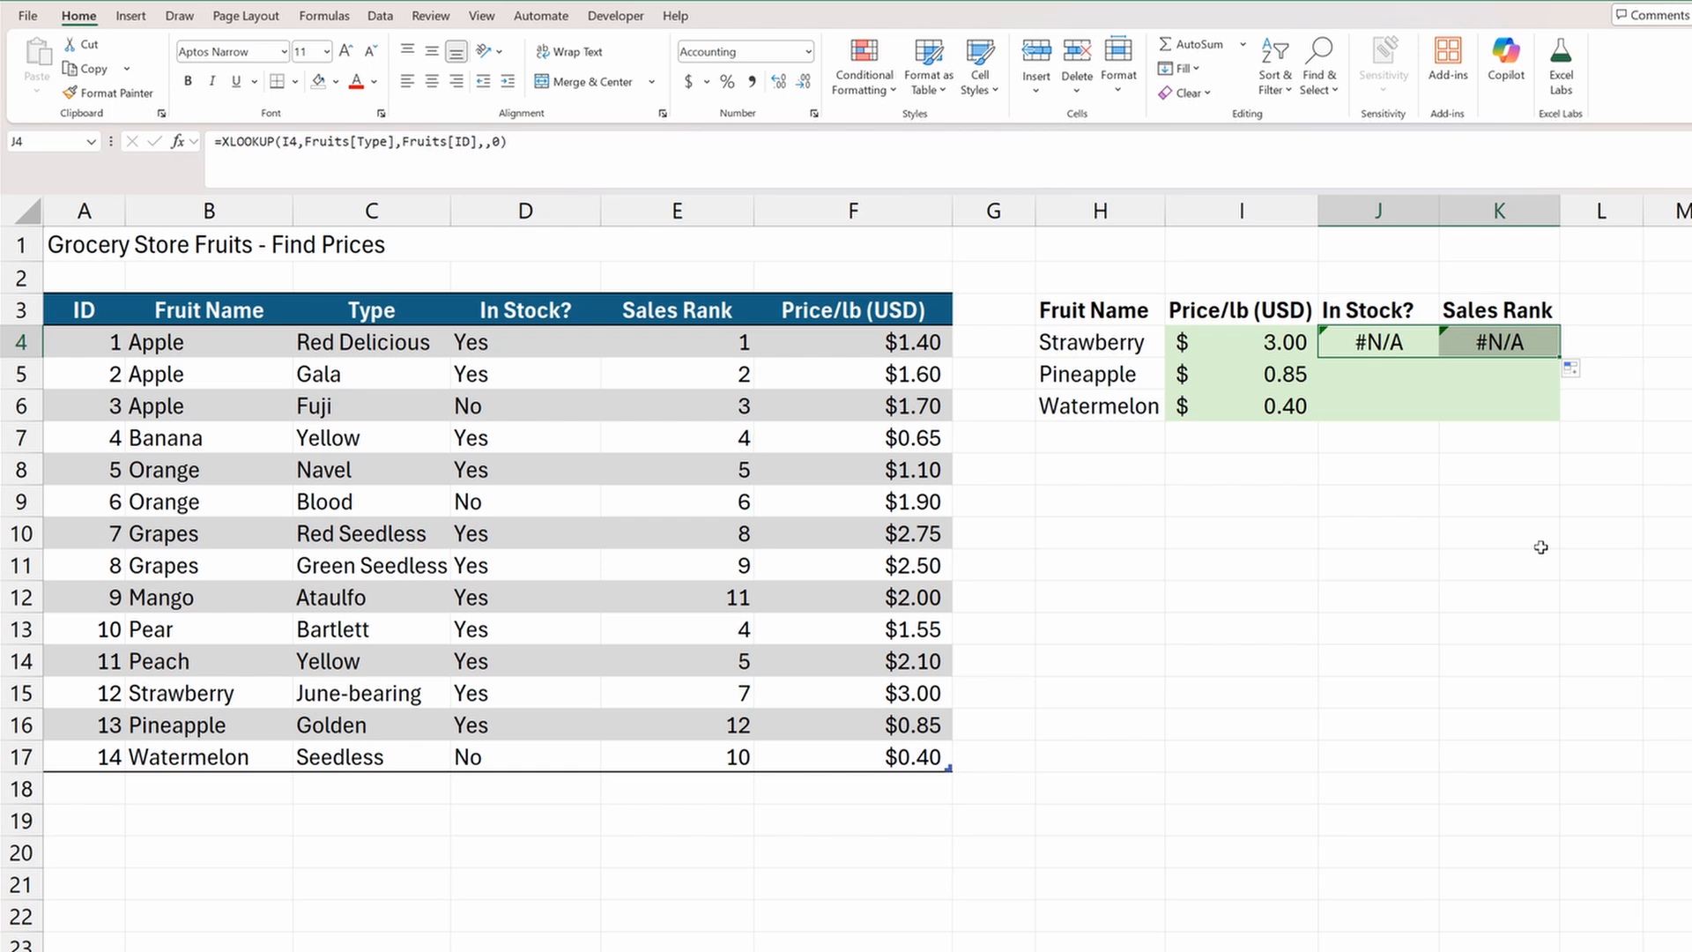
left_click_drag(1280, 351, 1450, 393)
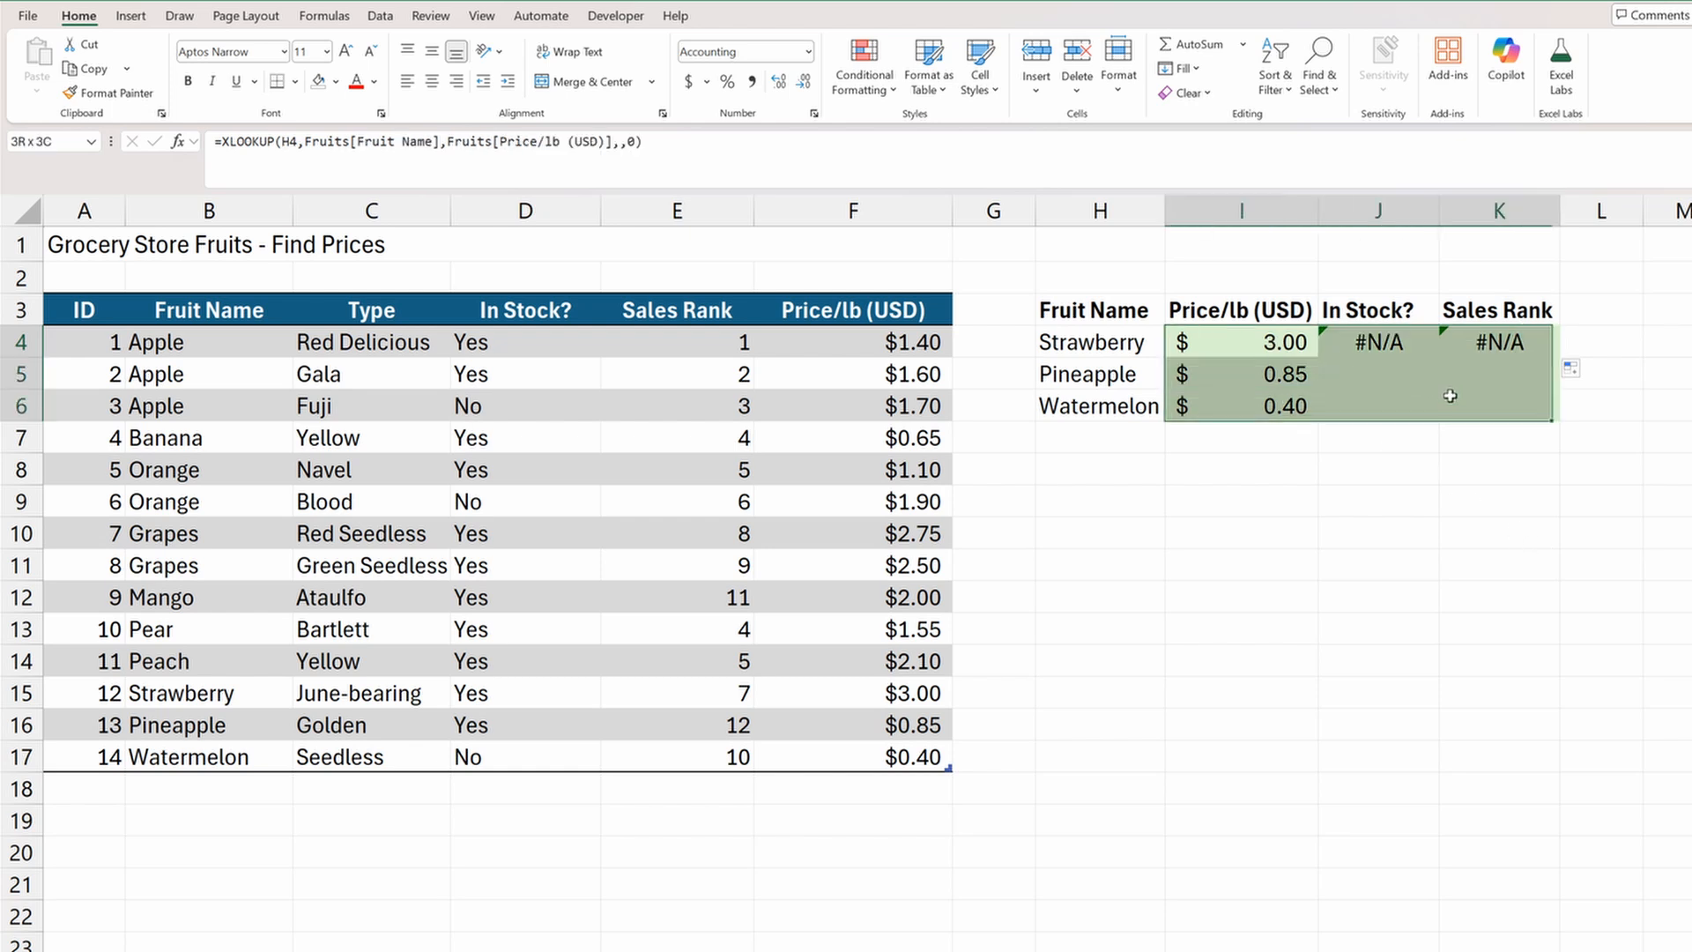
key("Delete")
Change the headers in I3:K3 to In Stock?, Sales Rank and Price/lb (USD).
left_click(1249, 310)
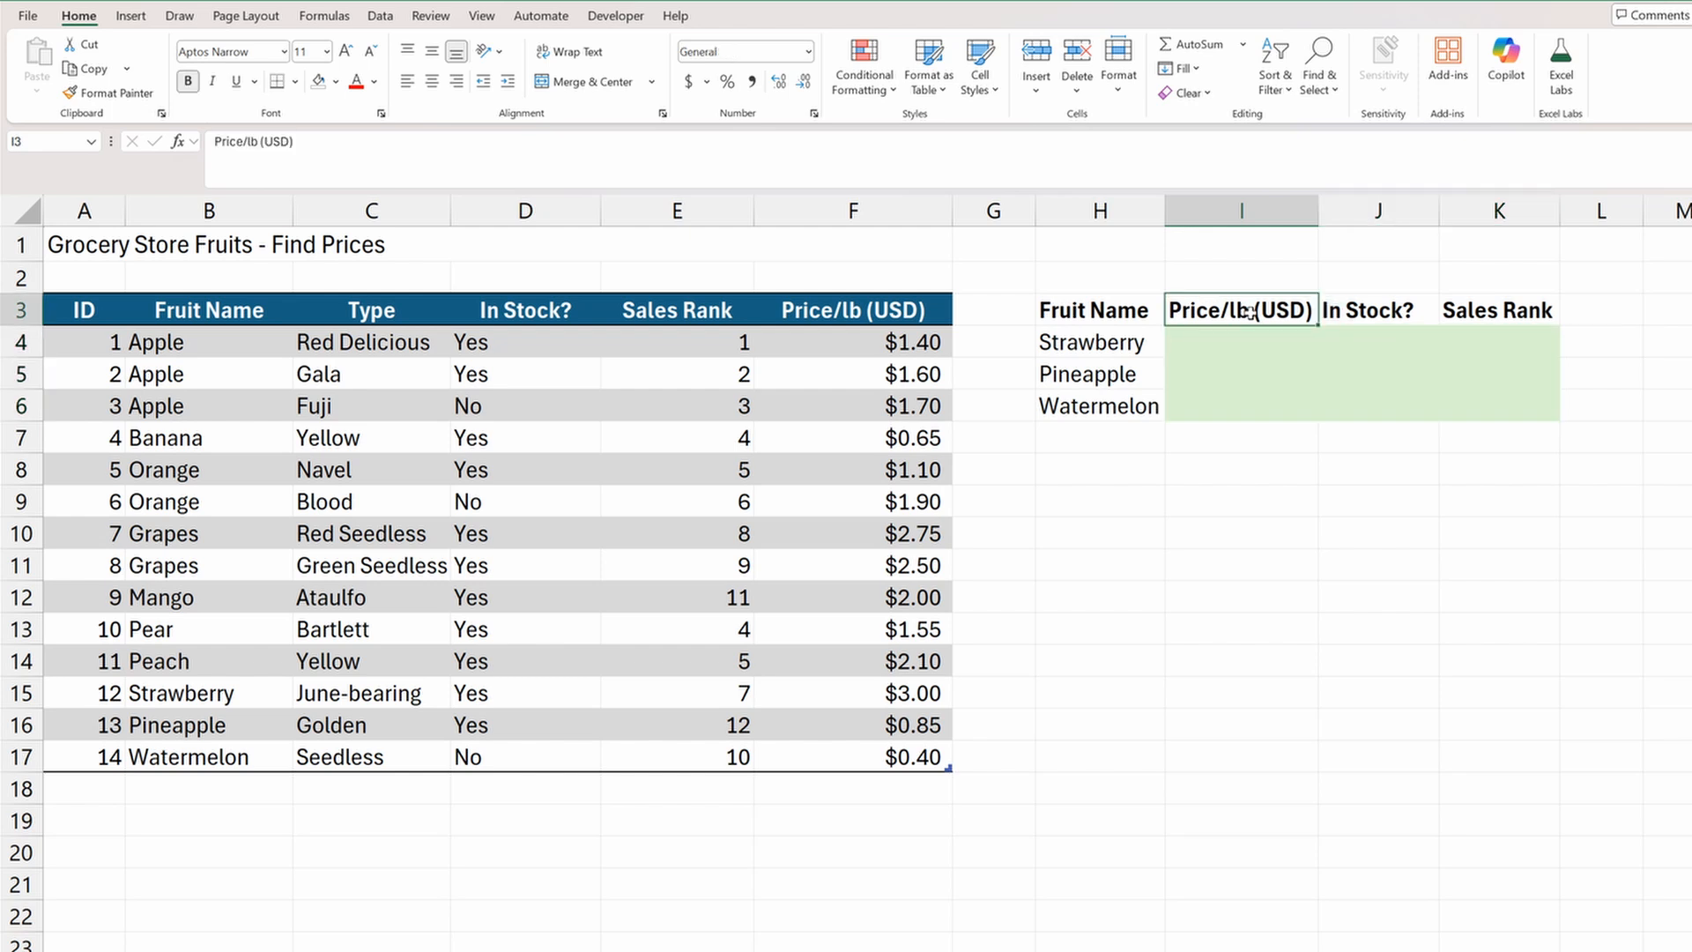
type("In Stock?")
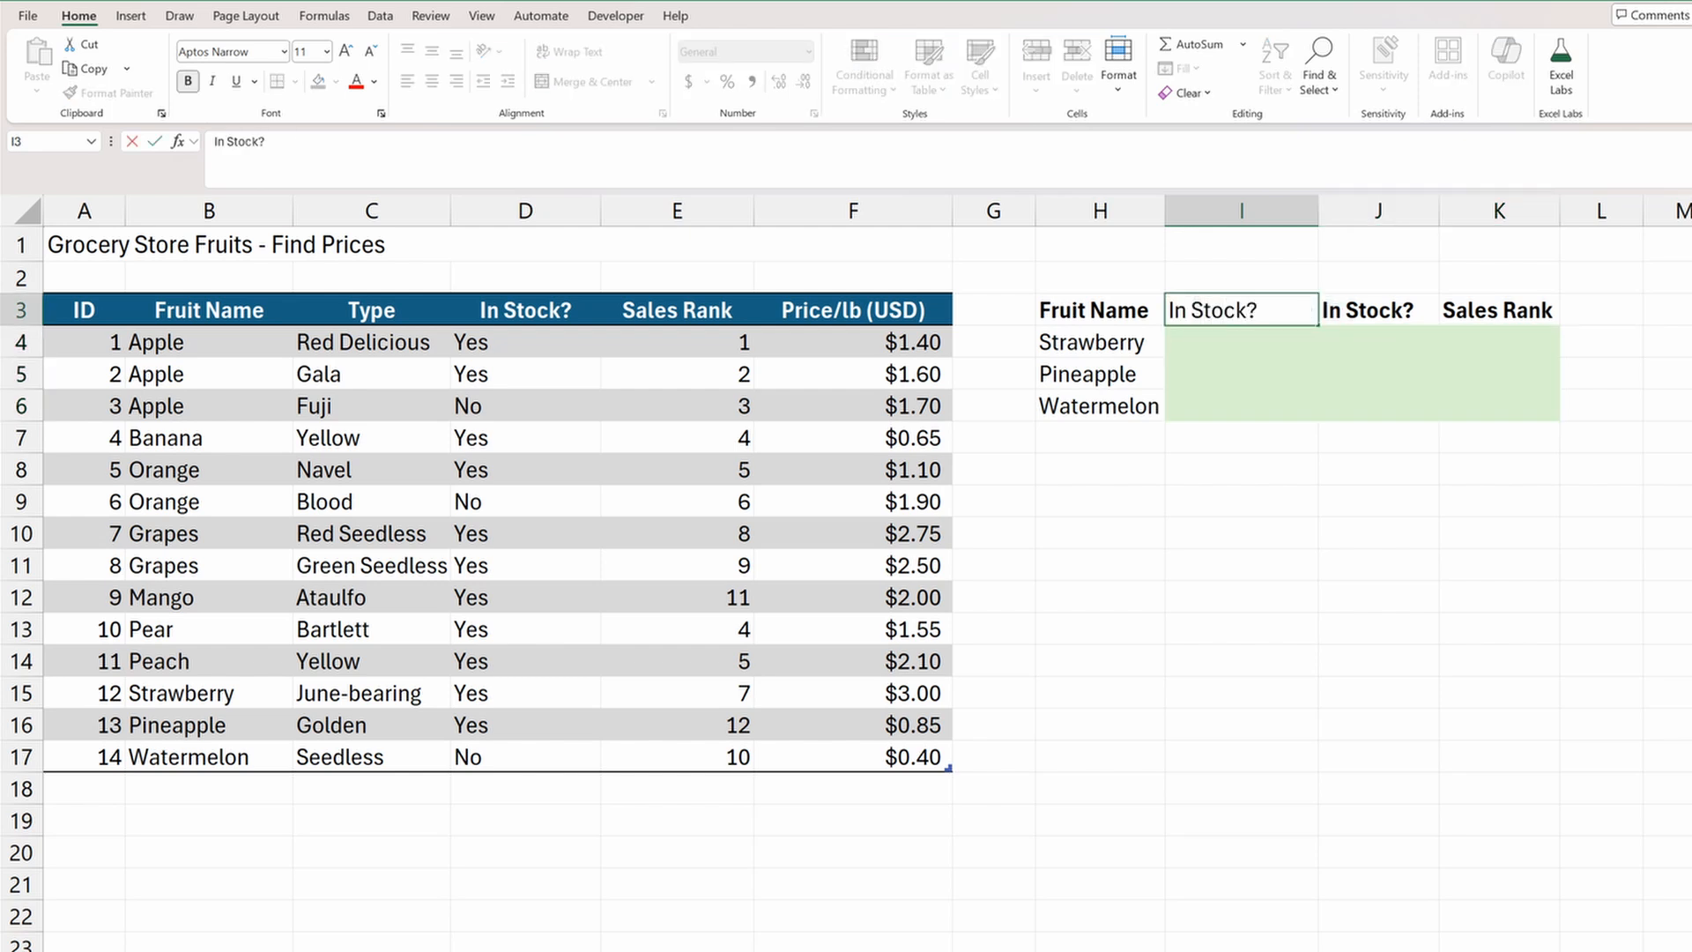
key("Tab")
type("Sales")
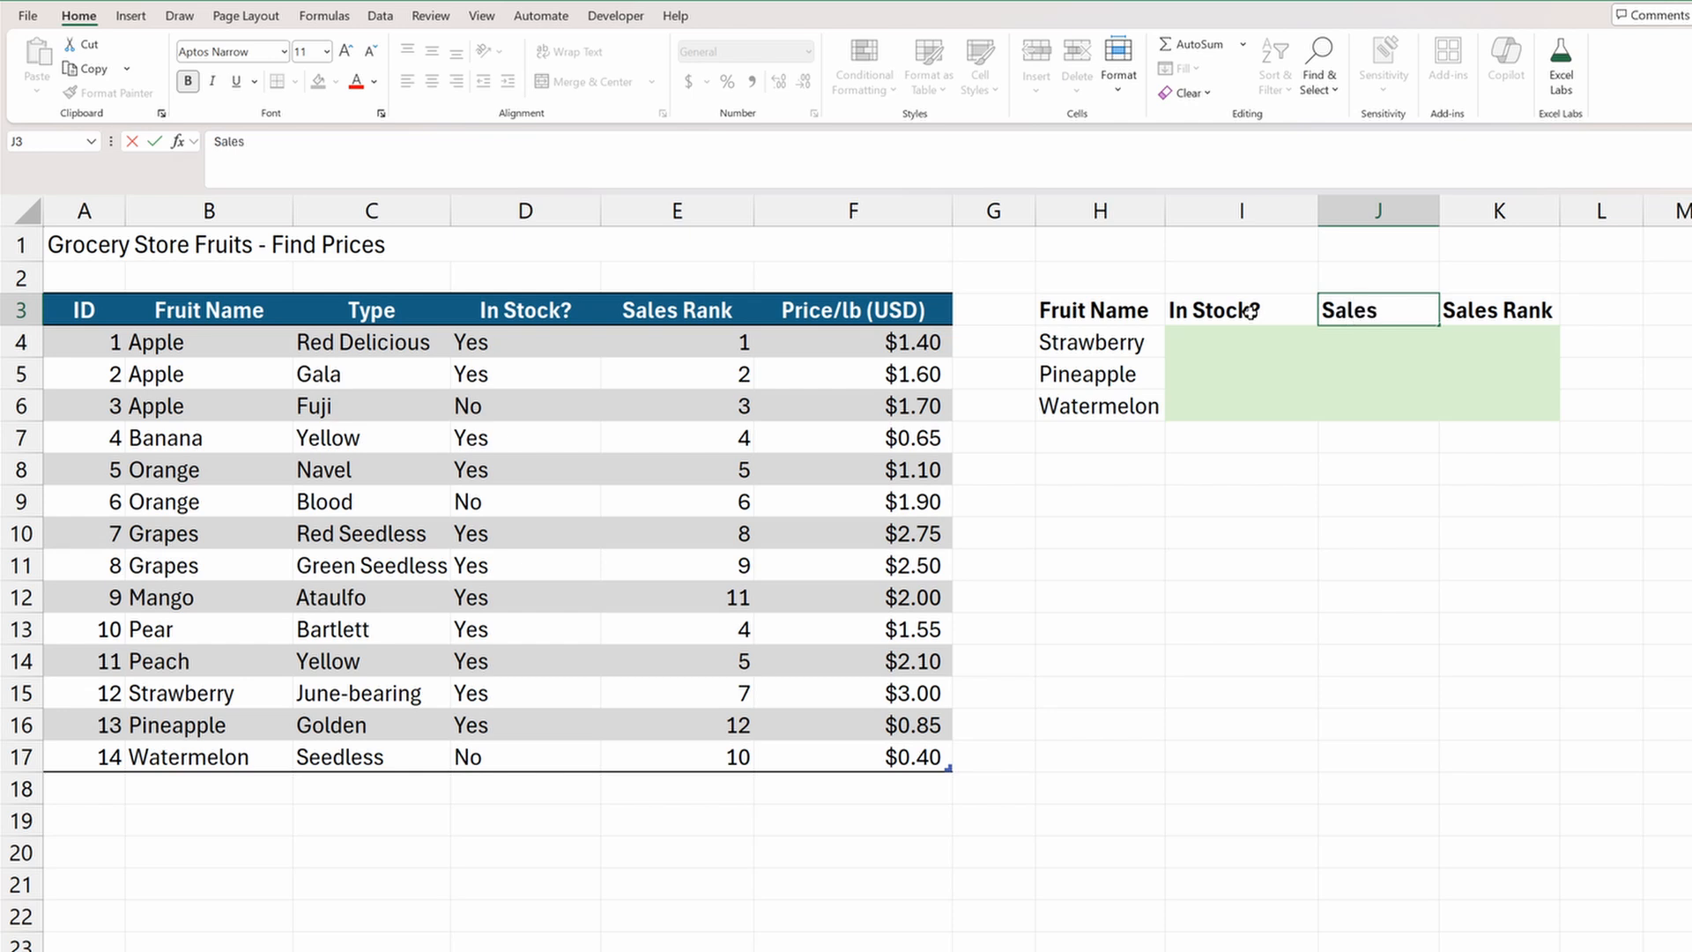
type(" Rank")
key("Tab")
type("Price")
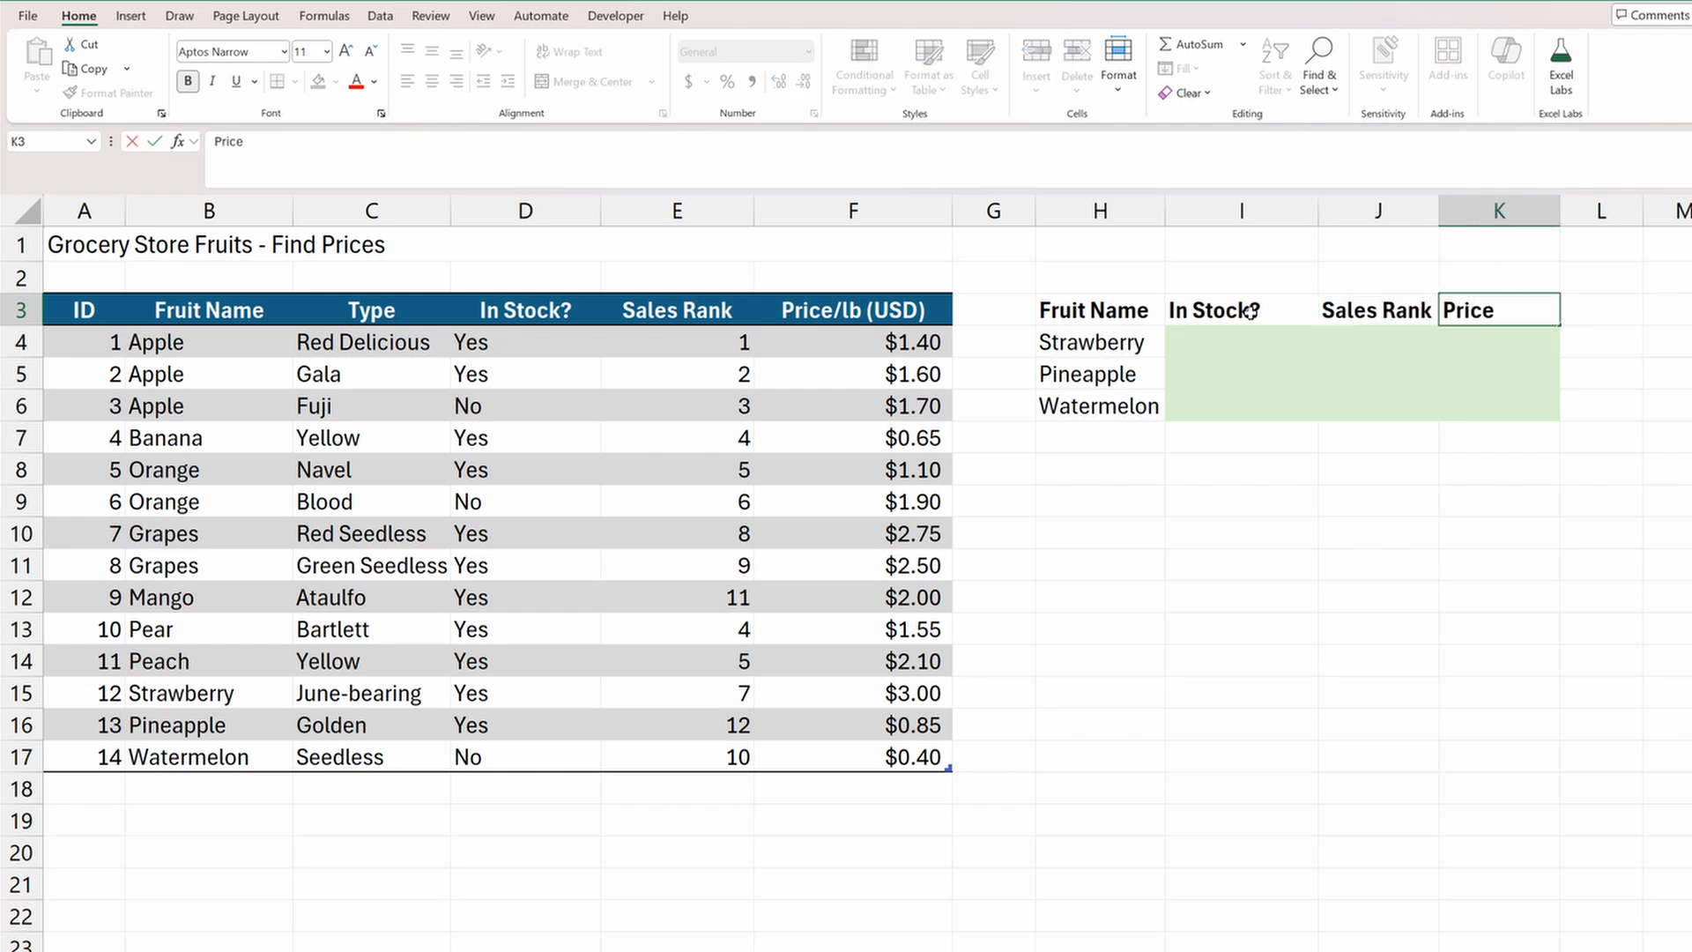
type("/lb (USD)")
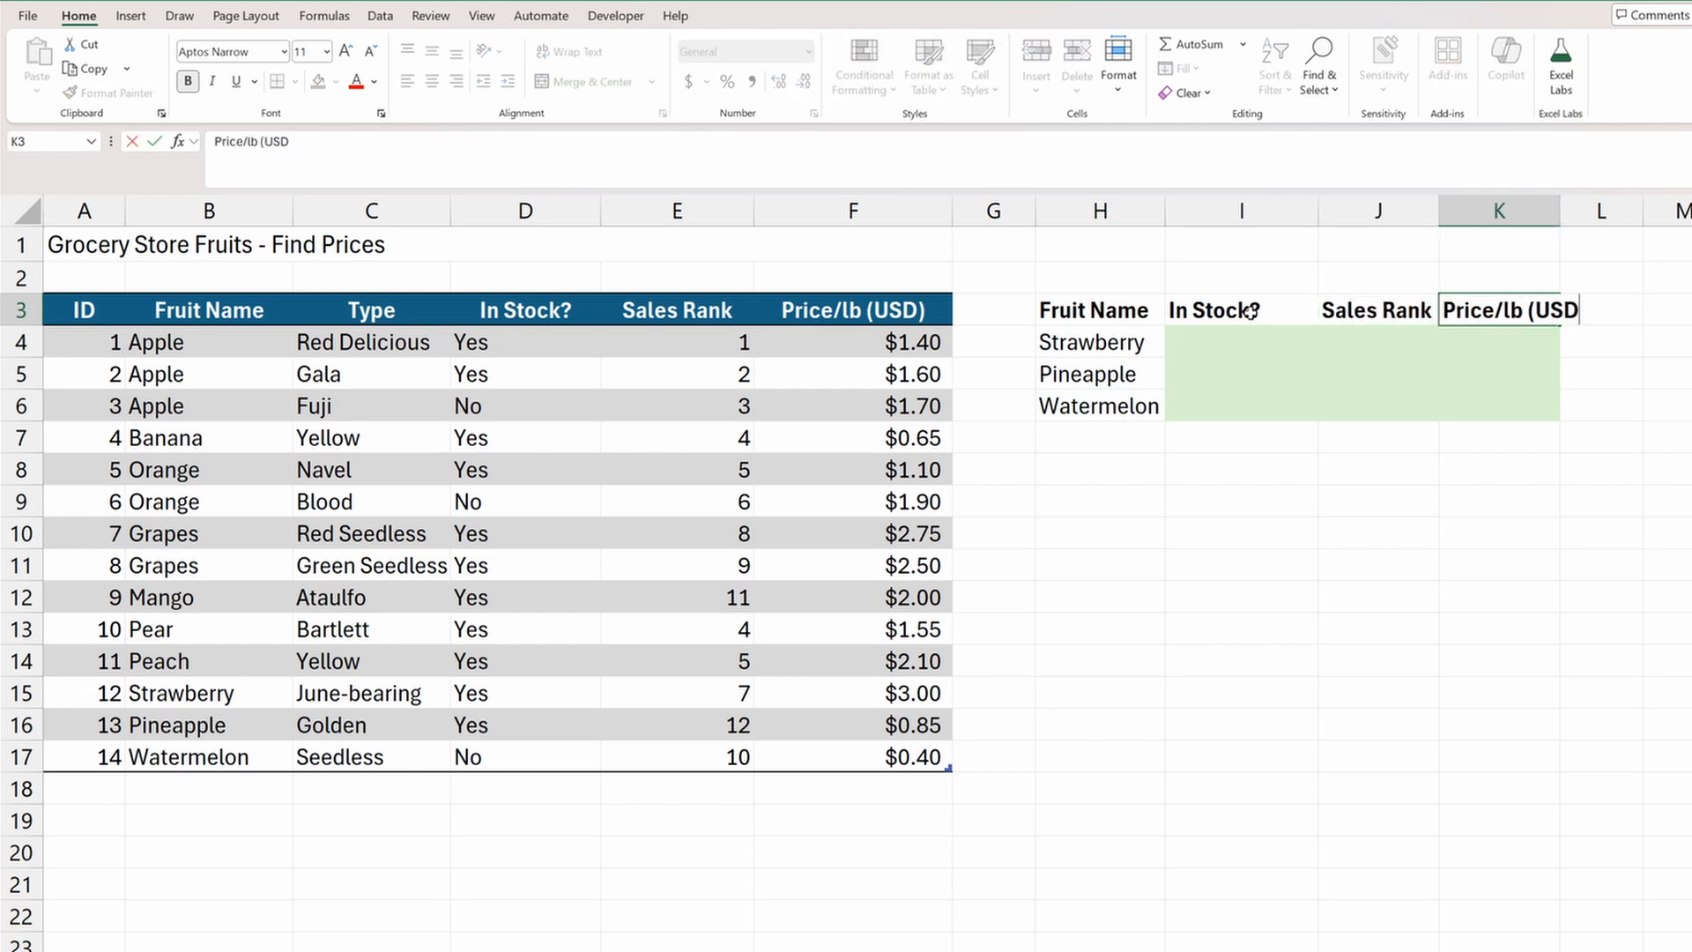
key("Return")
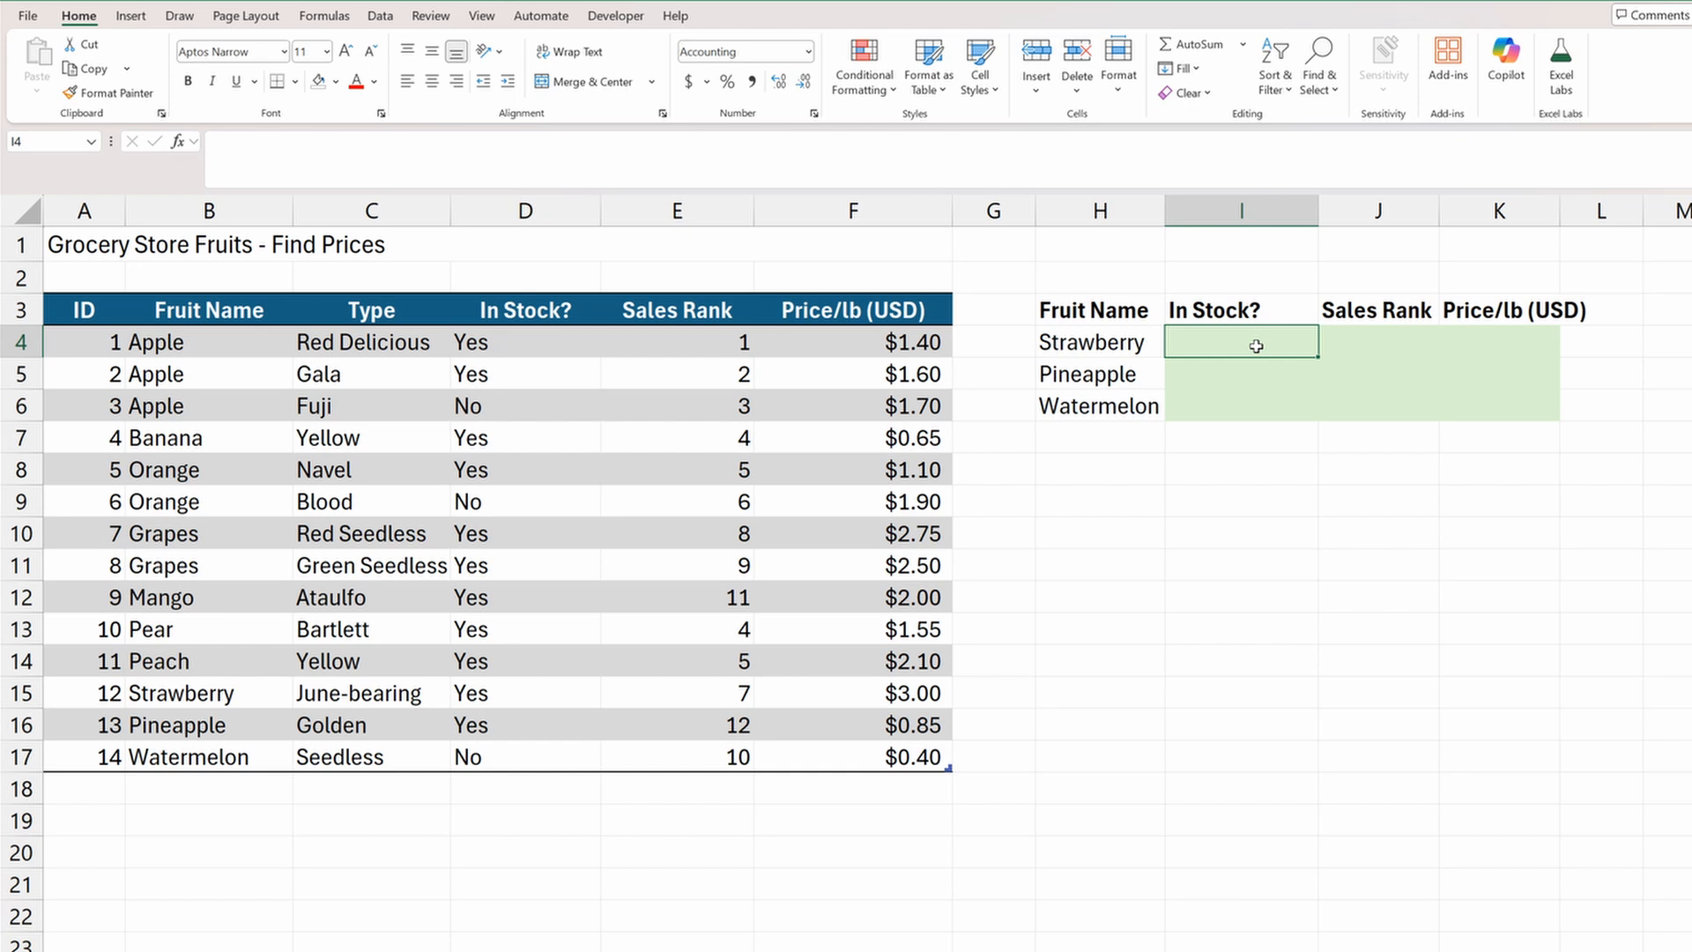
Enter =XLOOKUP(H4,Fruits[Fruit Name],Fruits[In Stock?],,0) in I4 to look up the strawberry's stock status.
type("=XLOOKUP(")
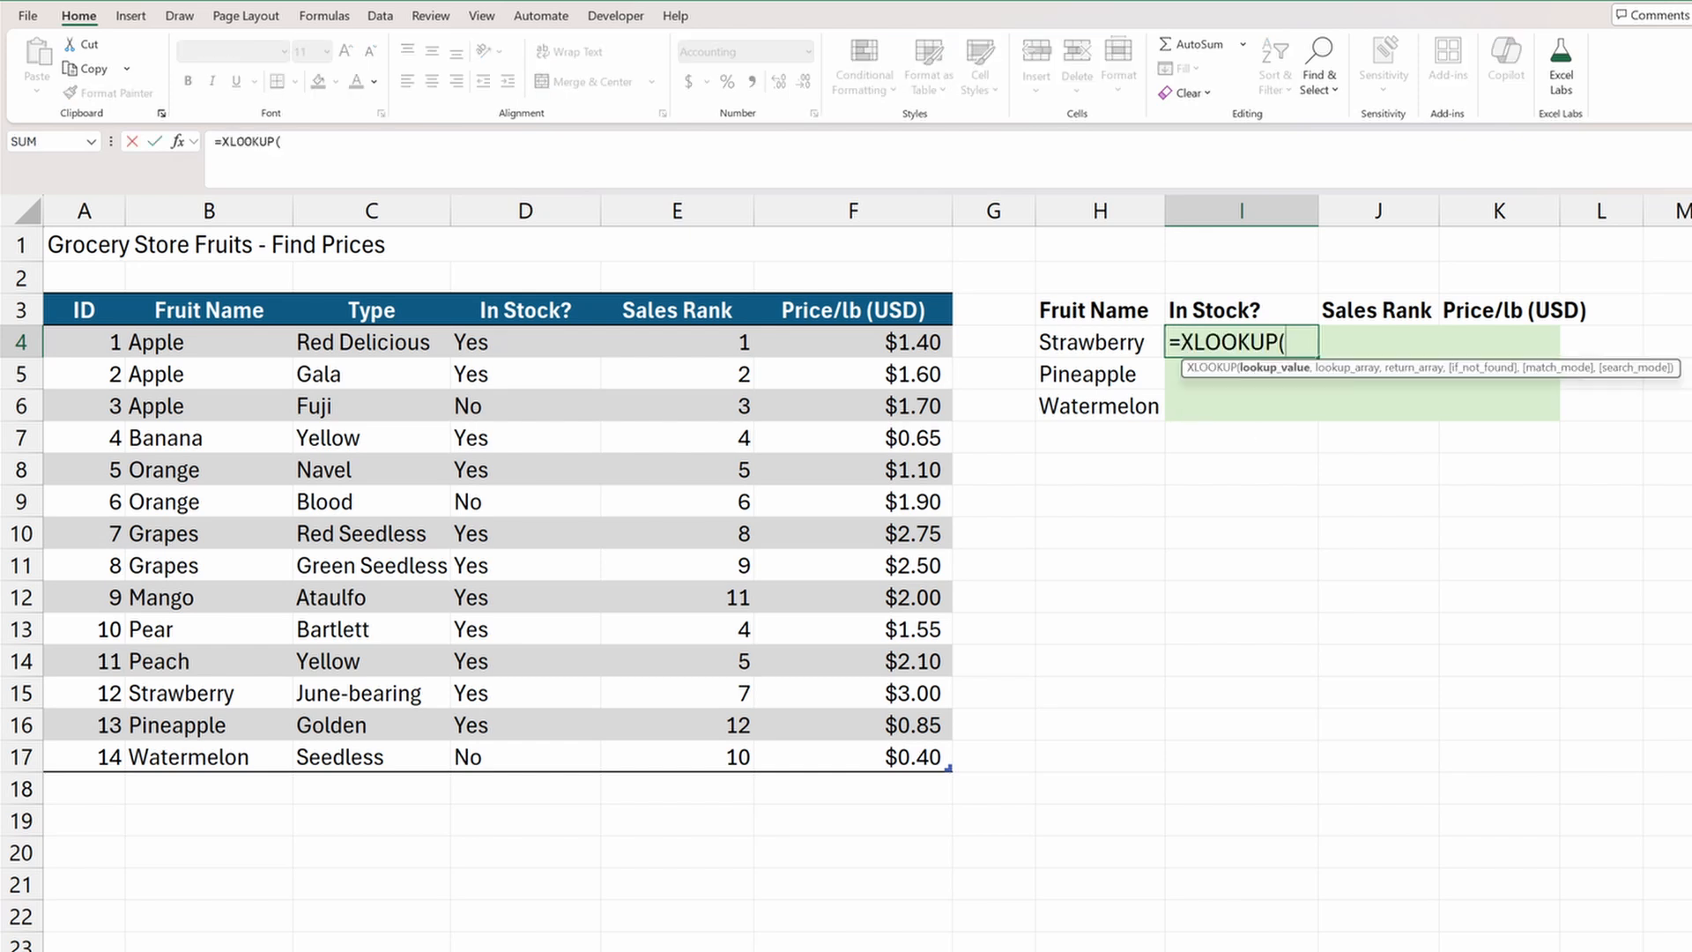
left_click(1096, 344)
type(",")
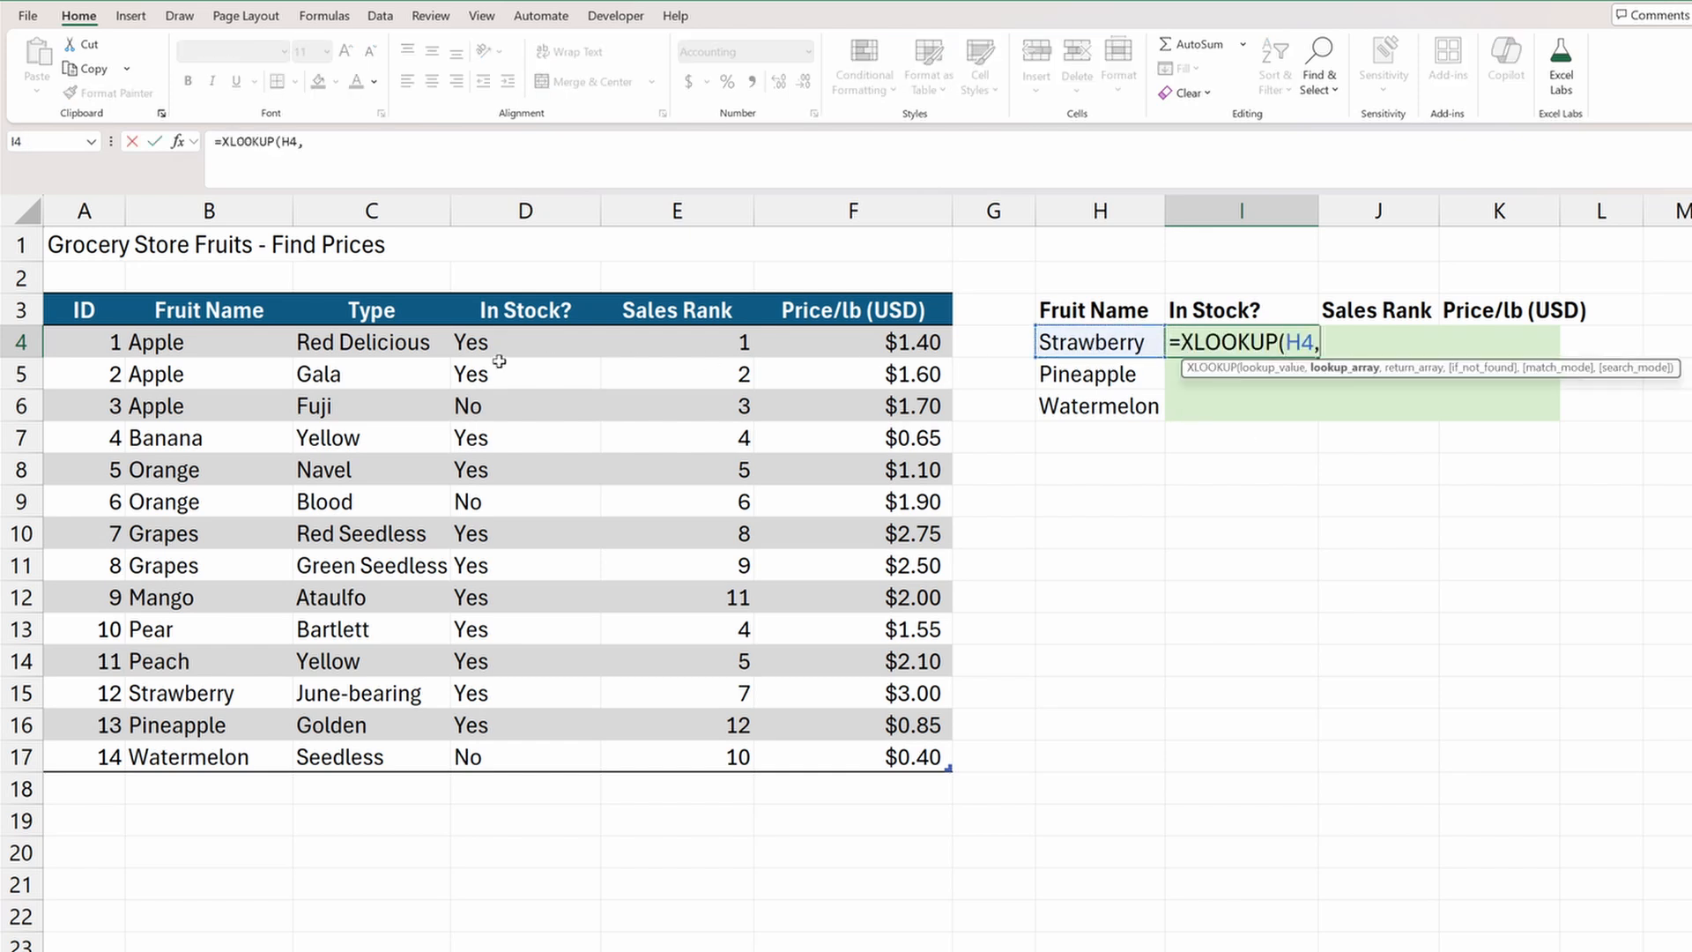
left_click_drag(241, 342, 268, 754)
type(",")
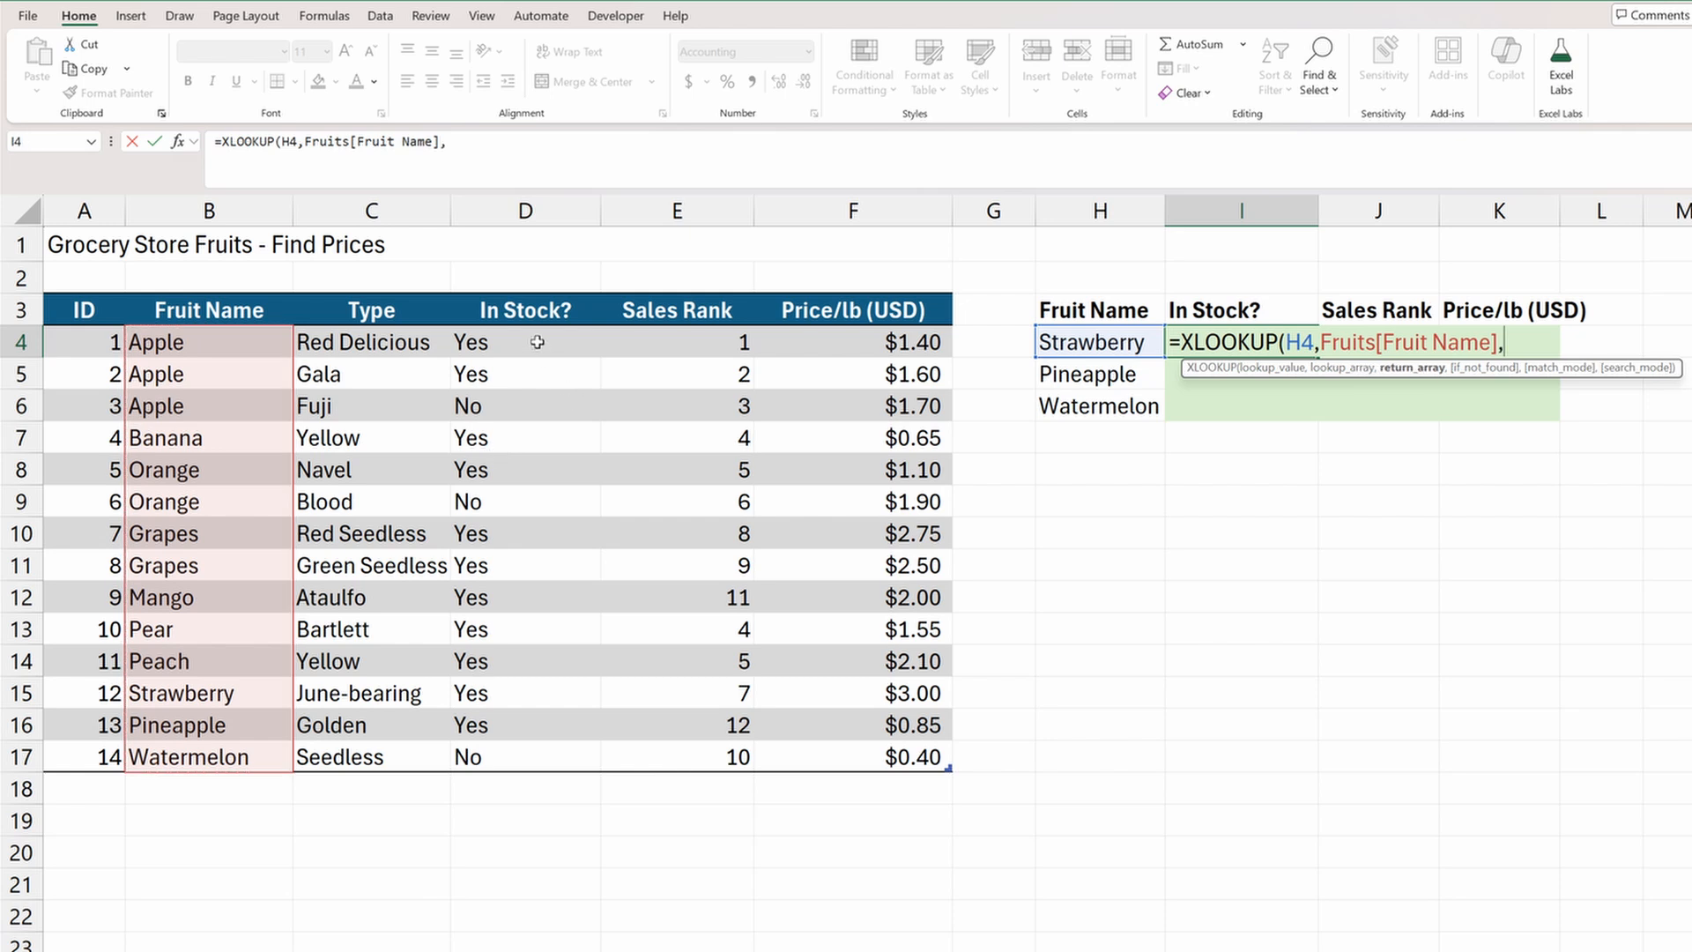
left_click_drag(537, 342, 537, 758)
type(",,")
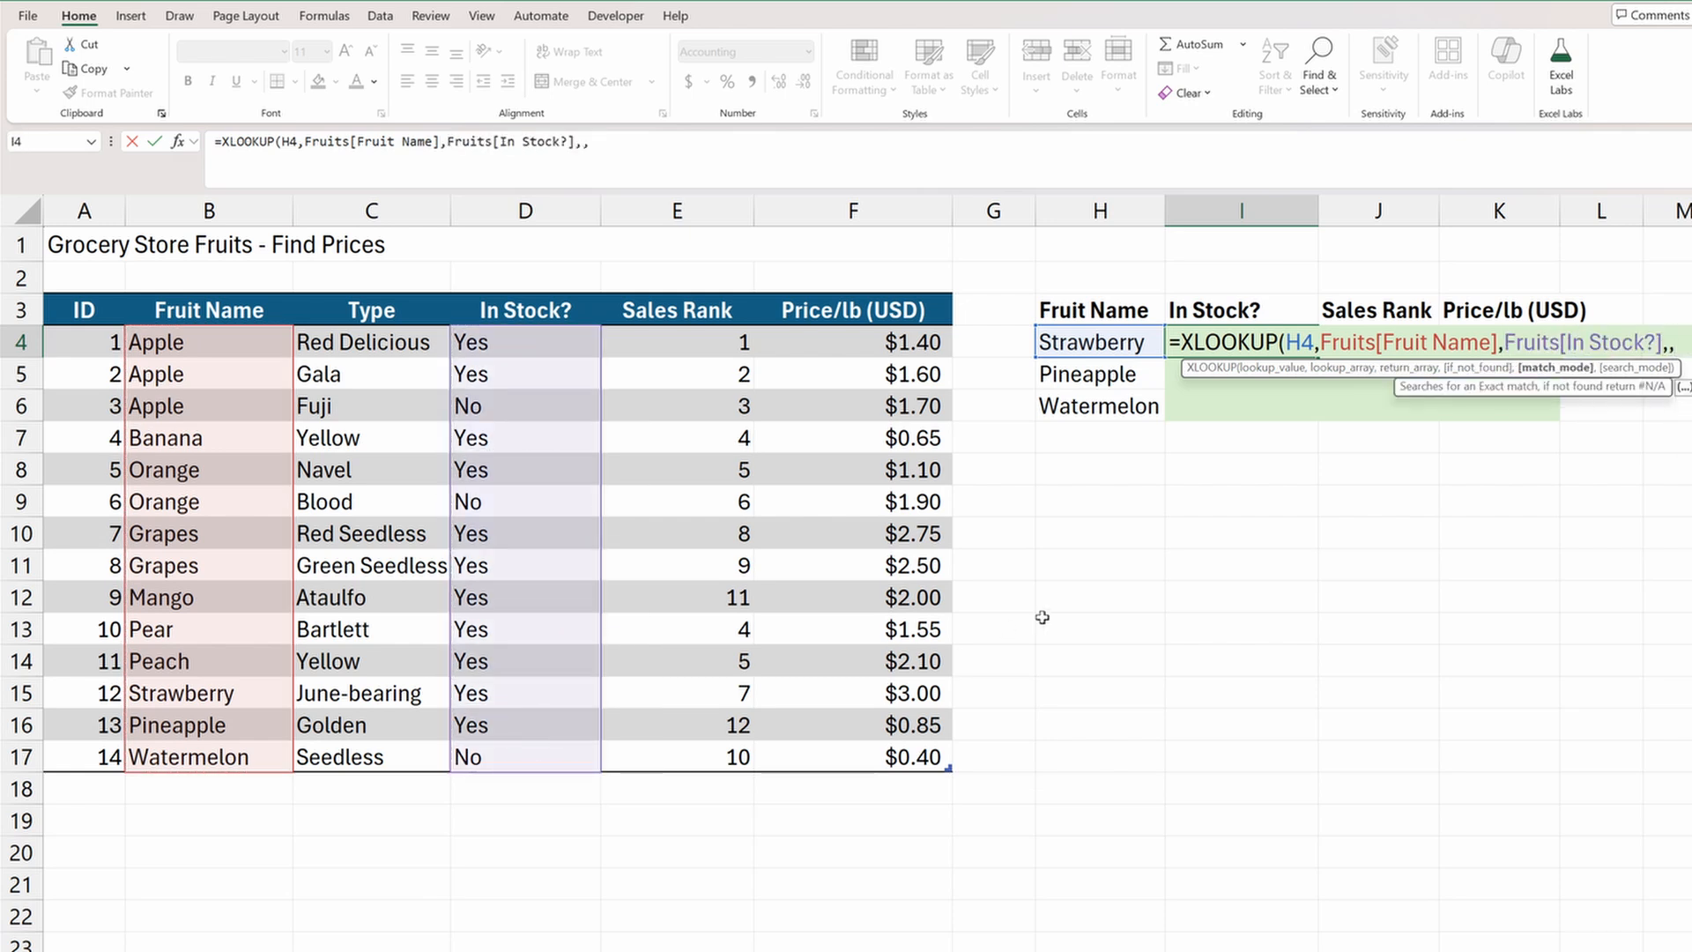
type("0")
key("Return")
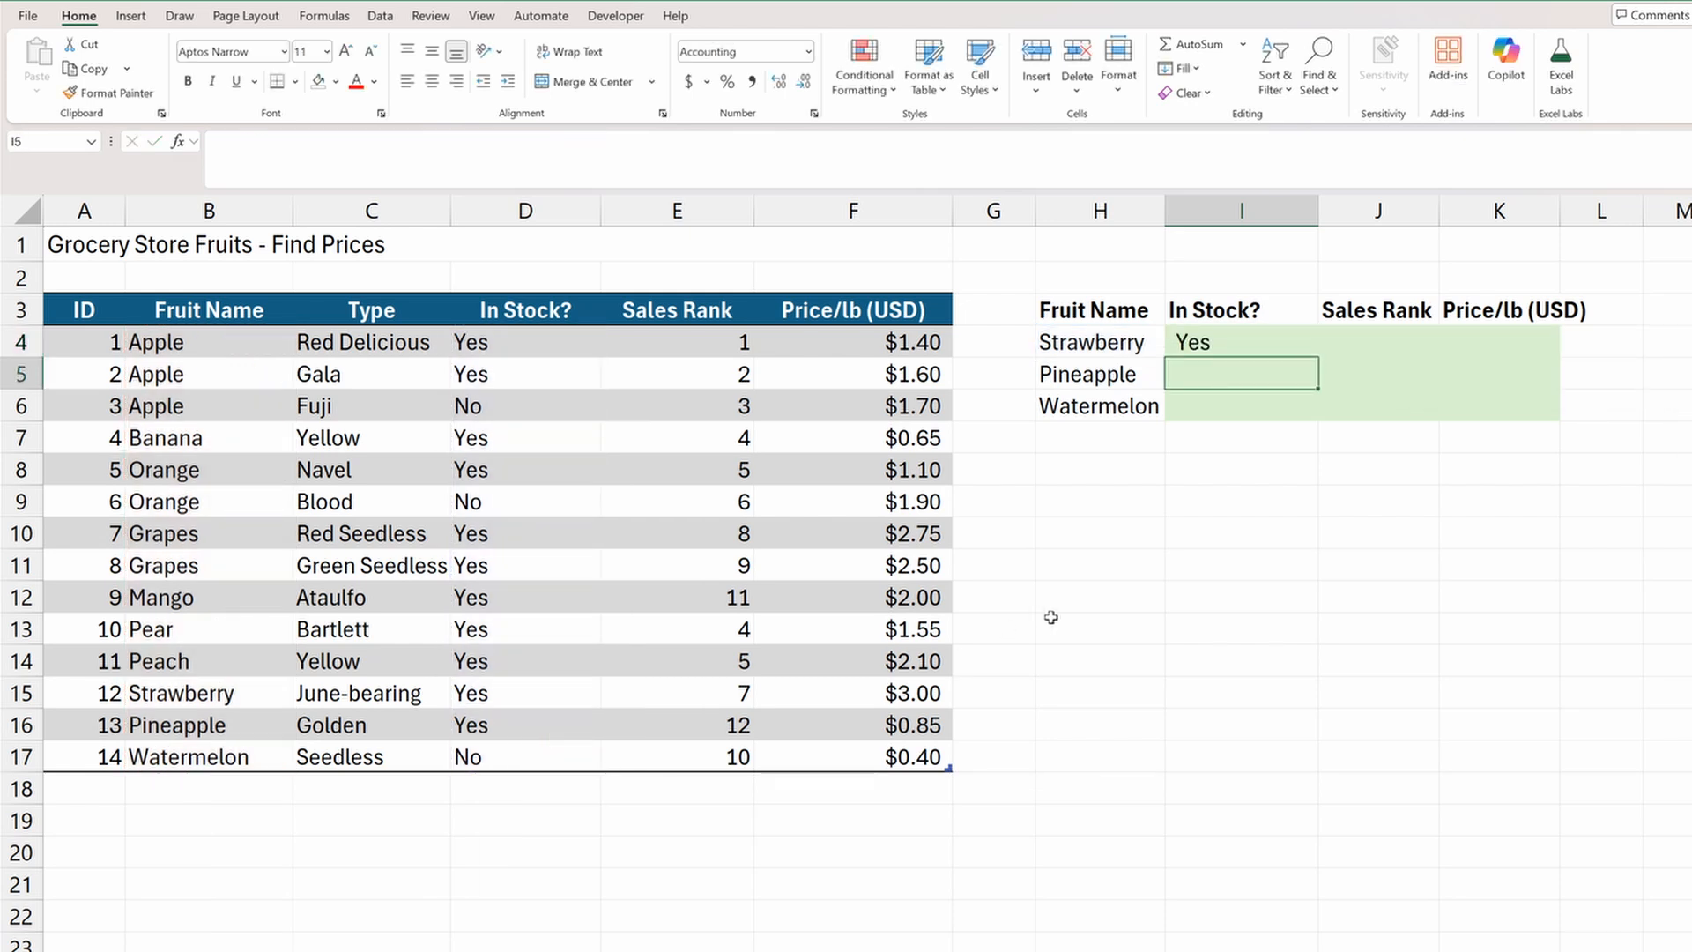
Try filling the stock lookup formula from I4 across into the Sales Rank cell J4 and inspect the copied formula.
left_click(1305, 340)
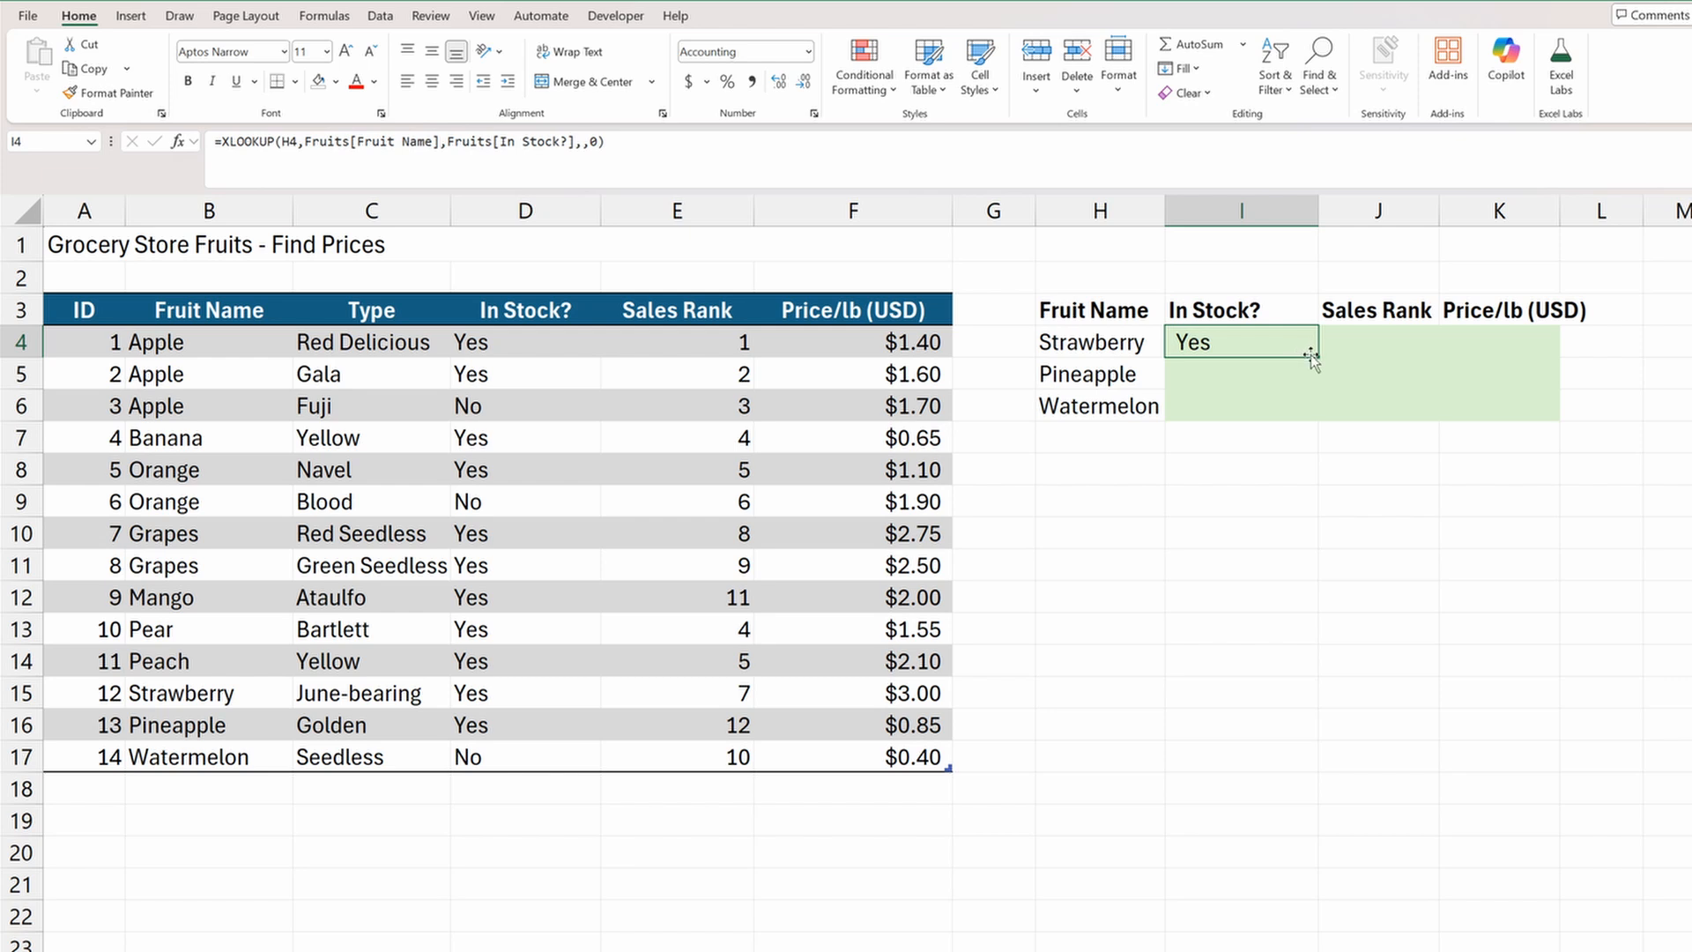
left_click_drag(1318, 358, 1448, 349)
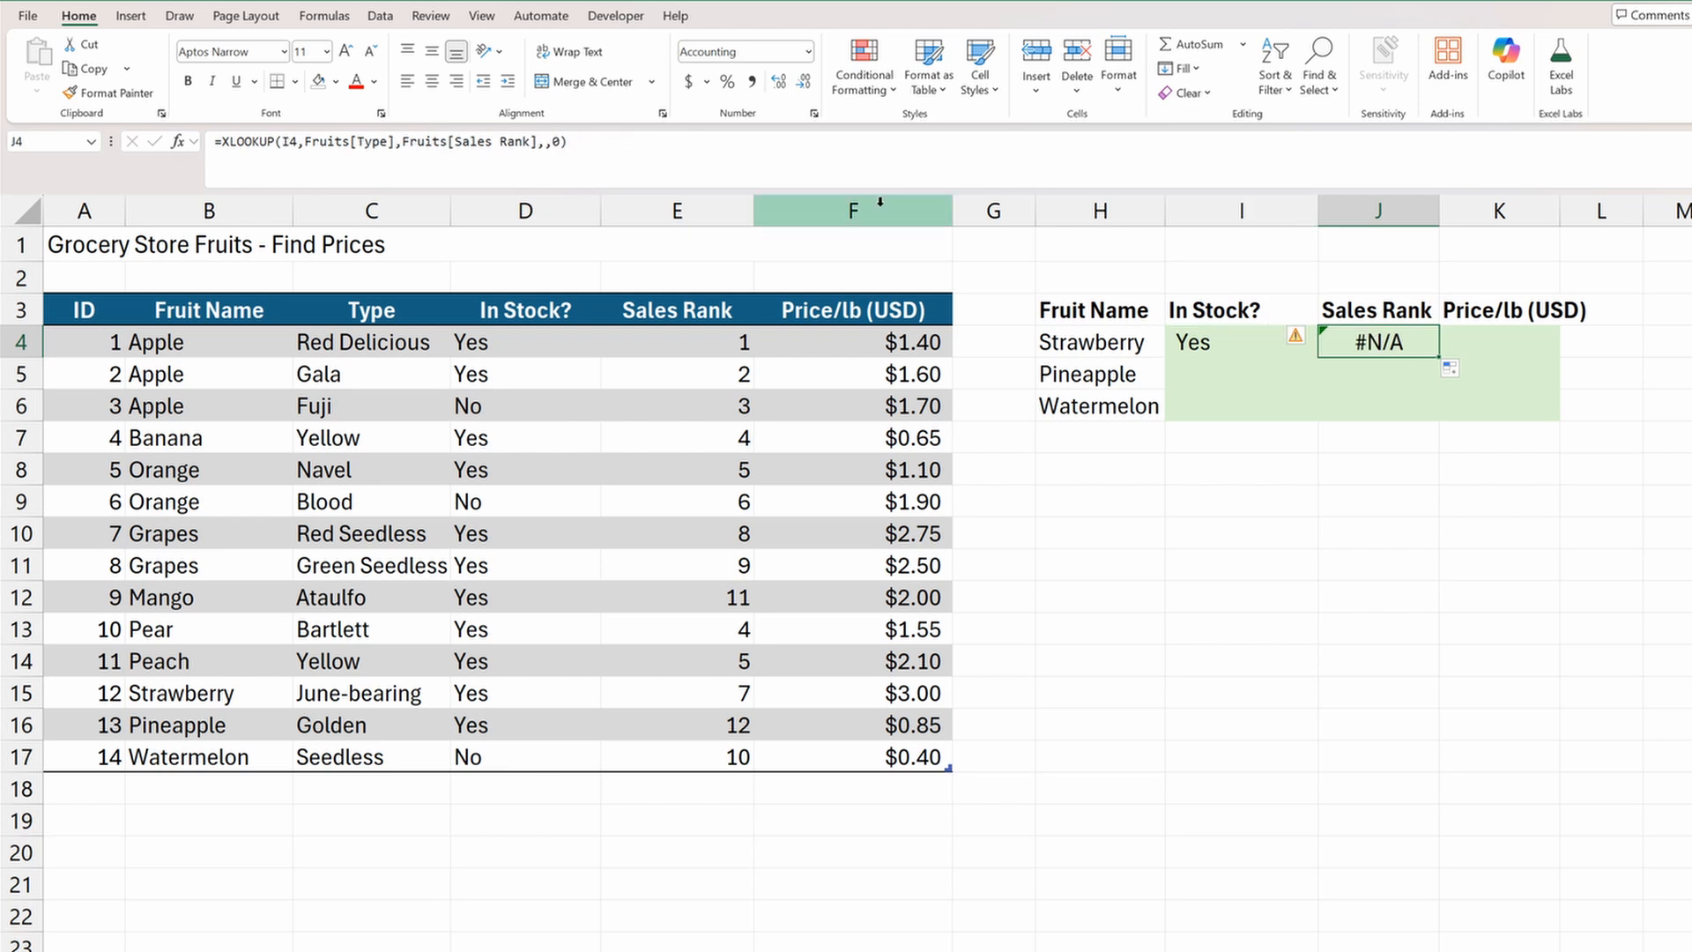
Lock column H in I4's stock lookup formula by changing the lookup value to $H4, and fill it across to J4.
key("F2")
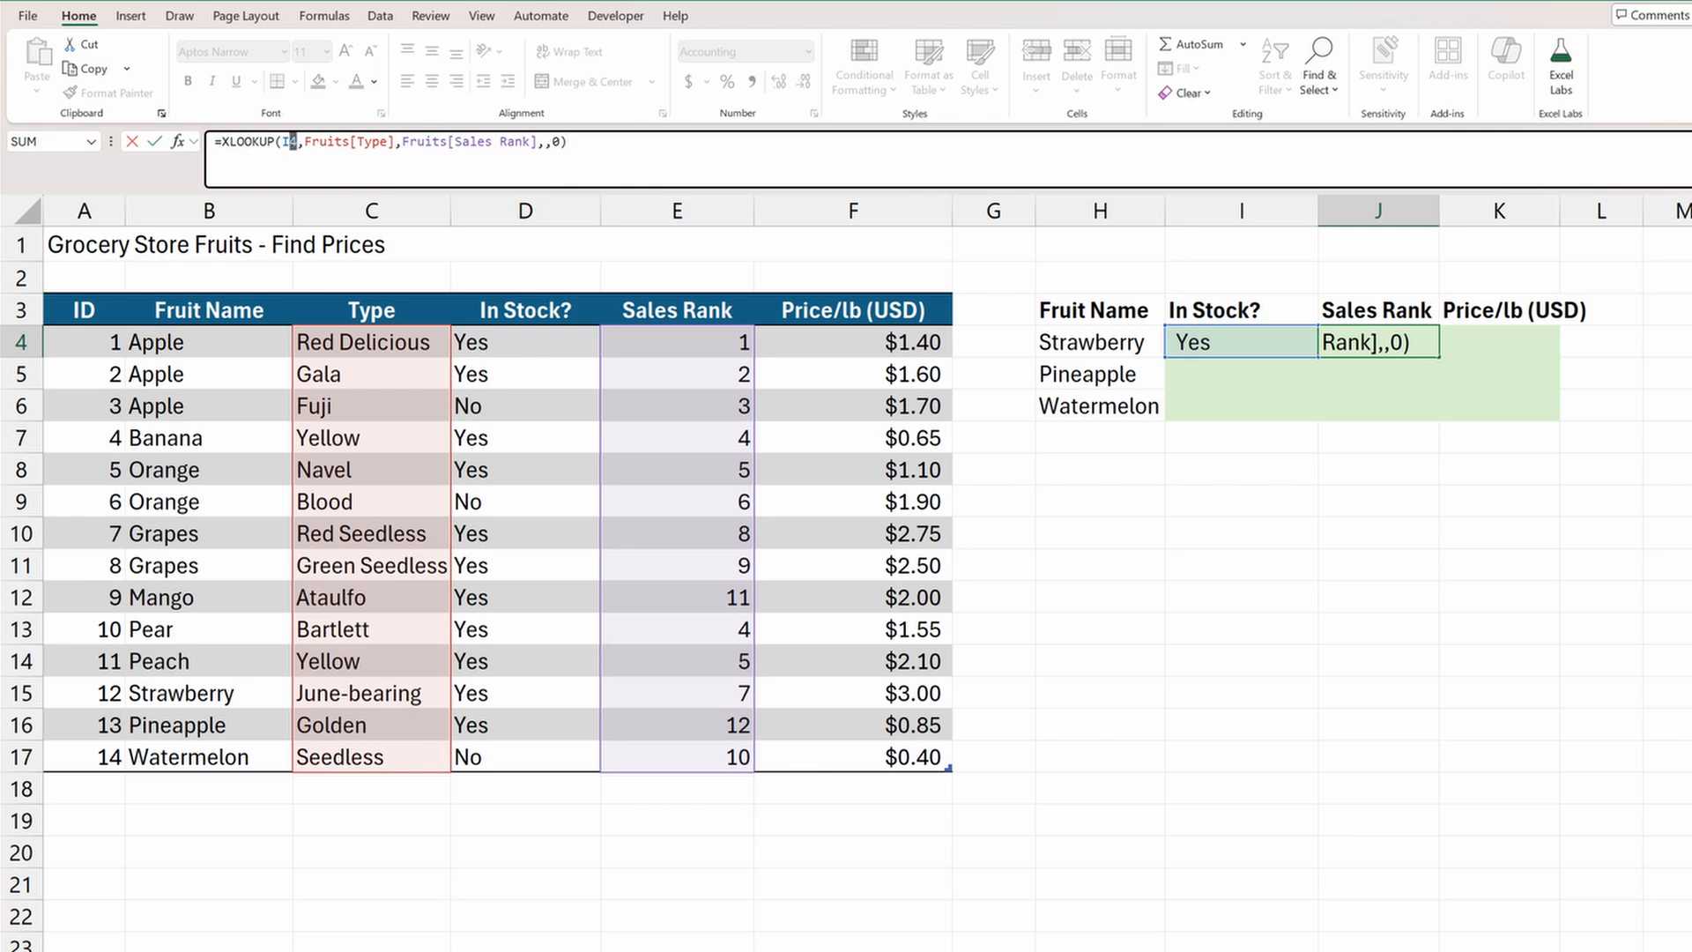
double_click(289, 141)
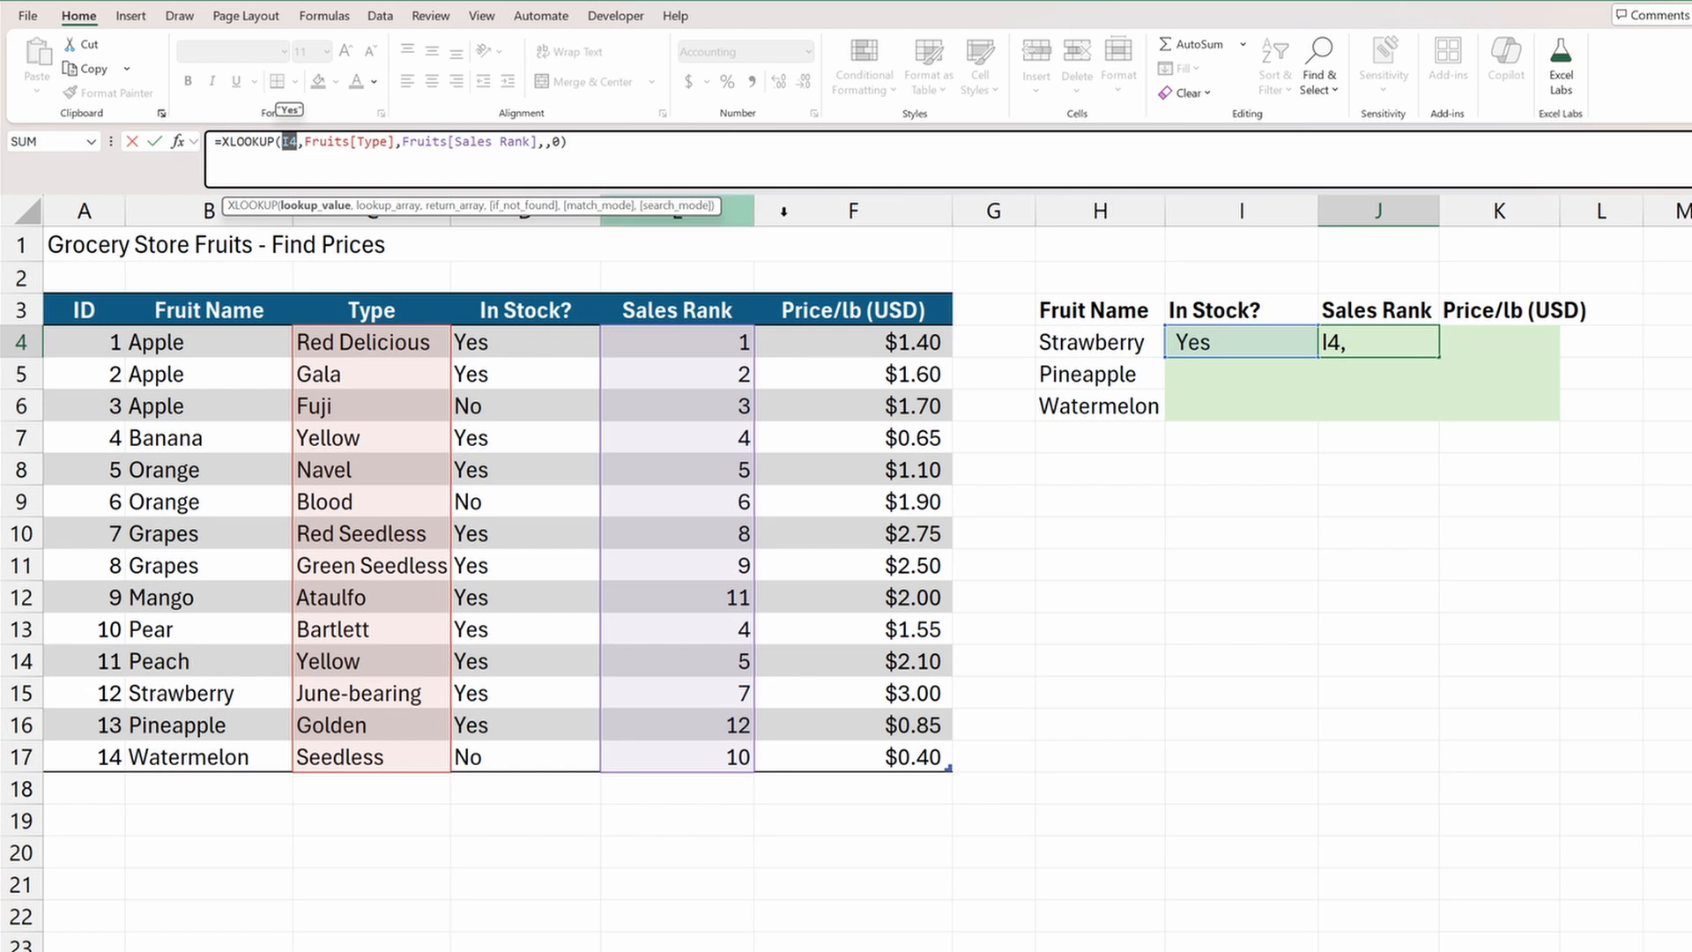
key("Escape")
left_click(1239, 335)
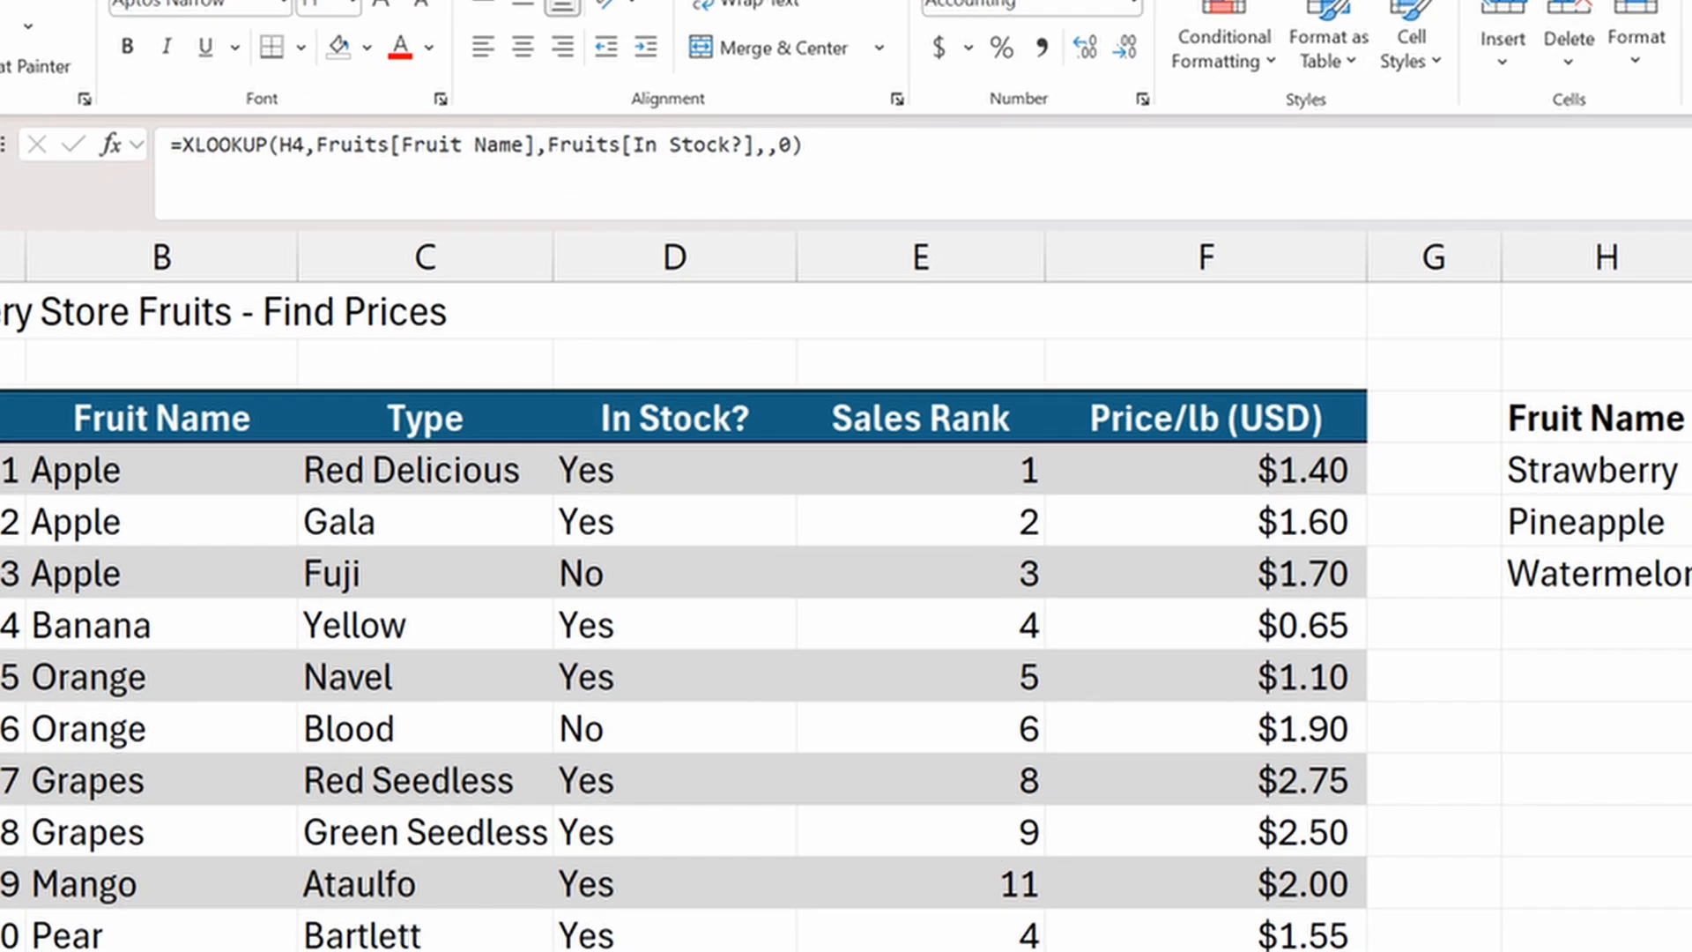
left_click(282, 142)
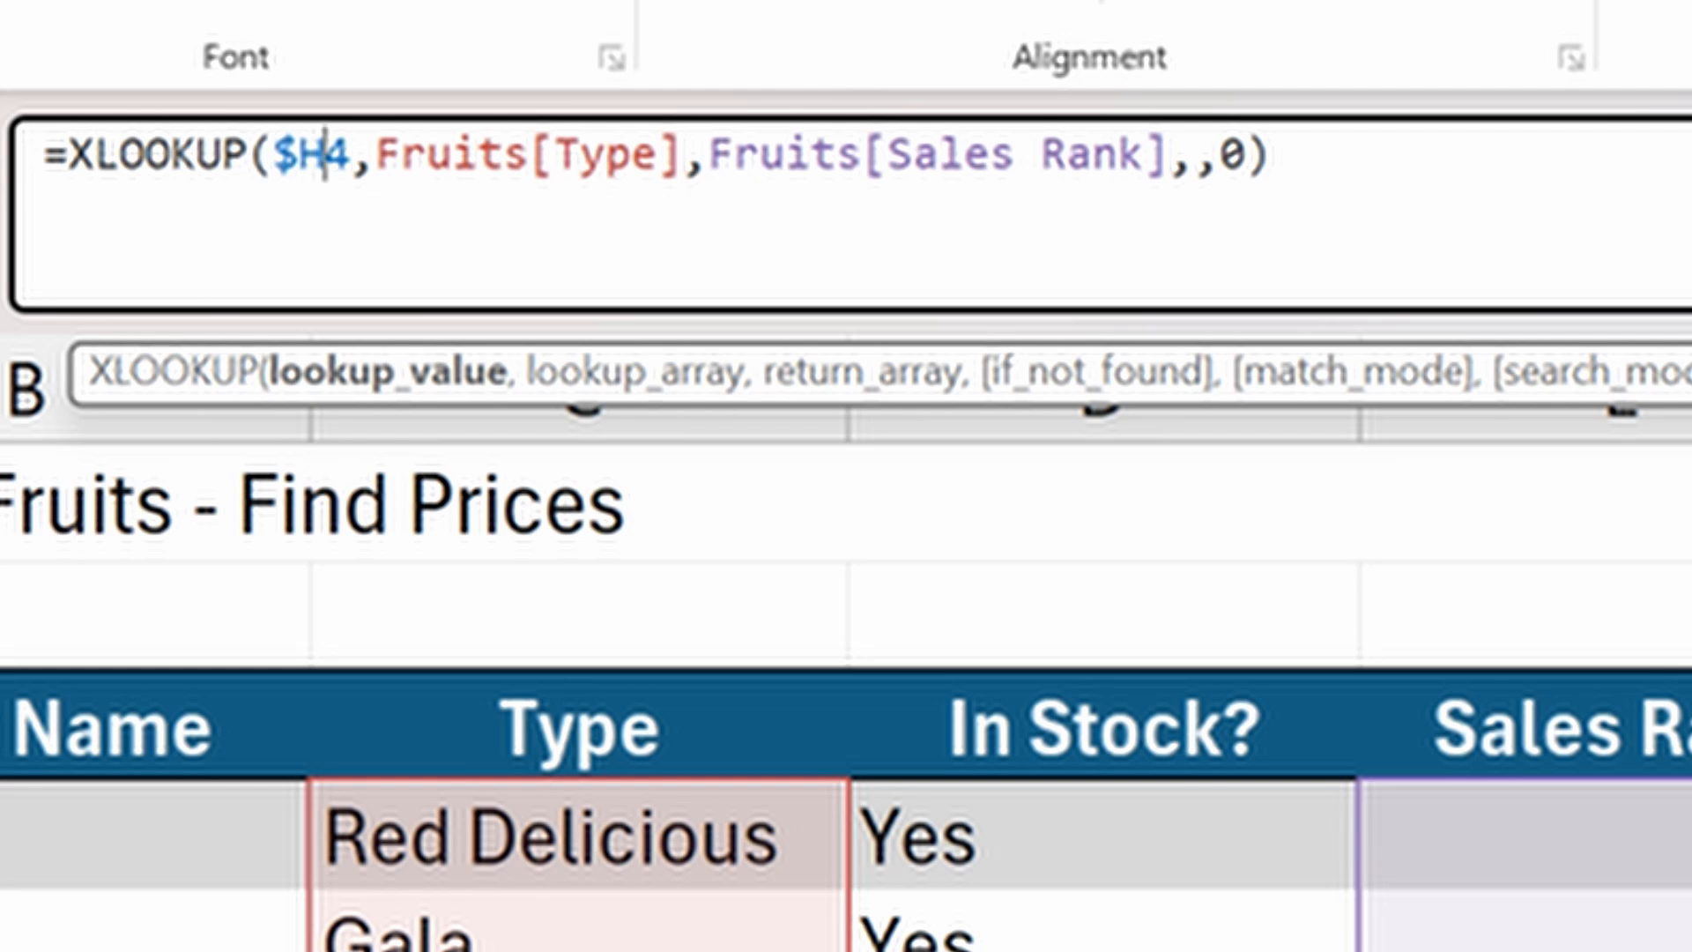
Try the relative, fully absolute, row-locked and column-locked forms of the H4 reference in J4's formula, and discard the edit.
left_click(300, 155)
key("BackSpace")
key("shift+Right")
key("shift+Right")
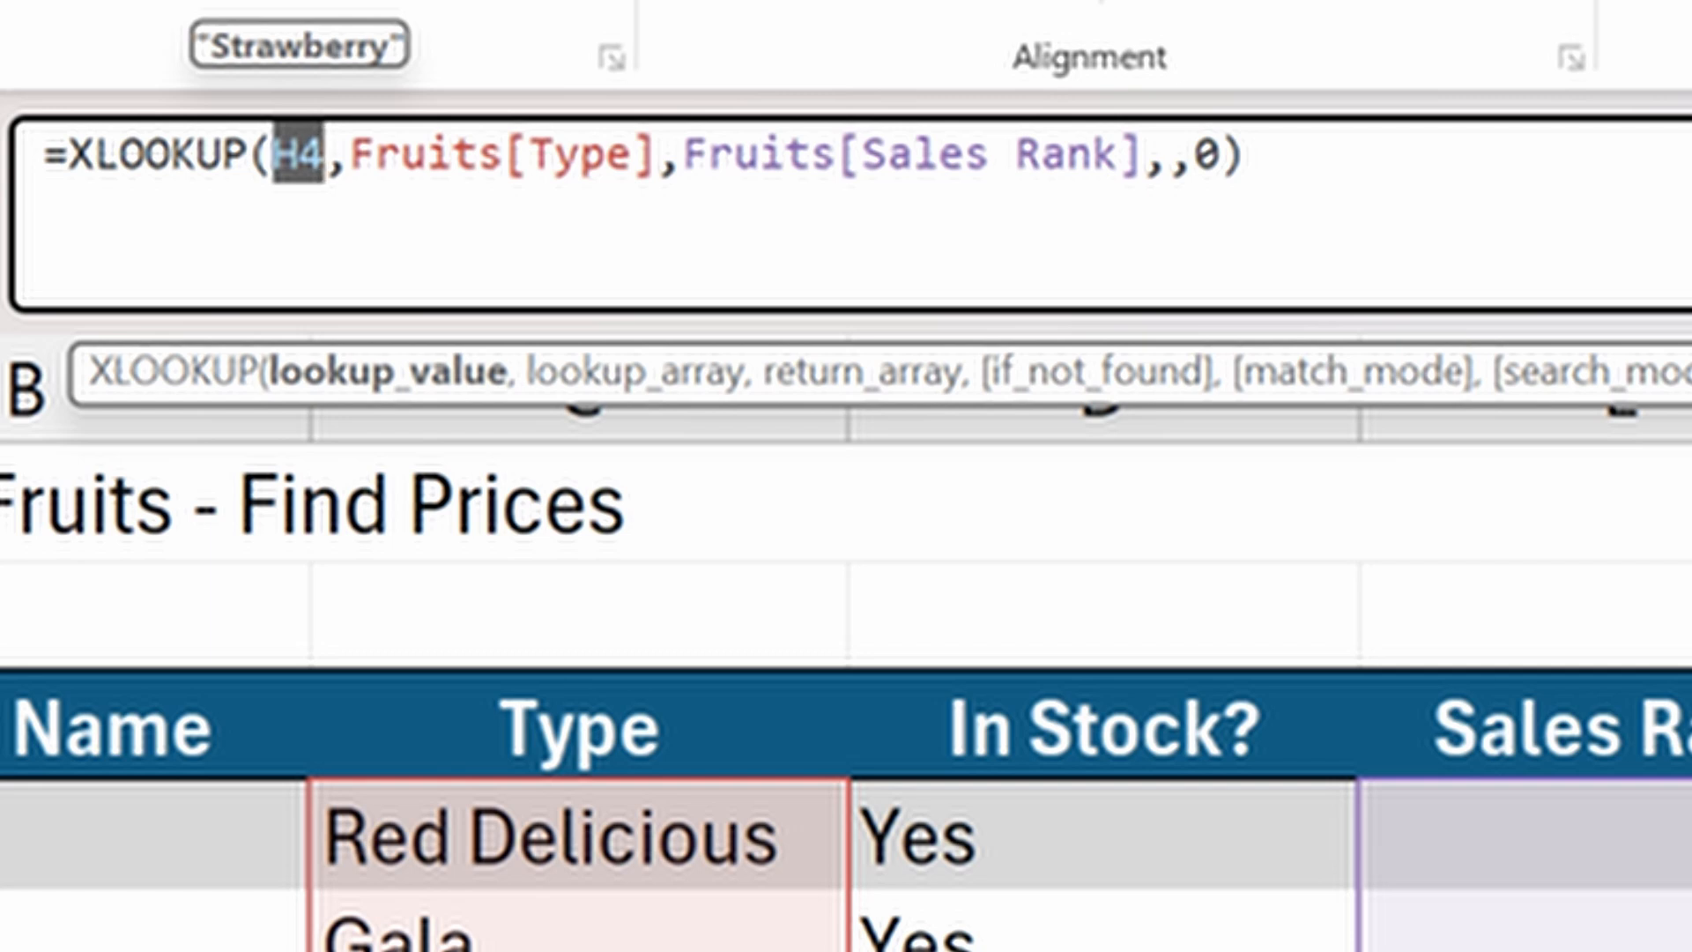
key("F4")
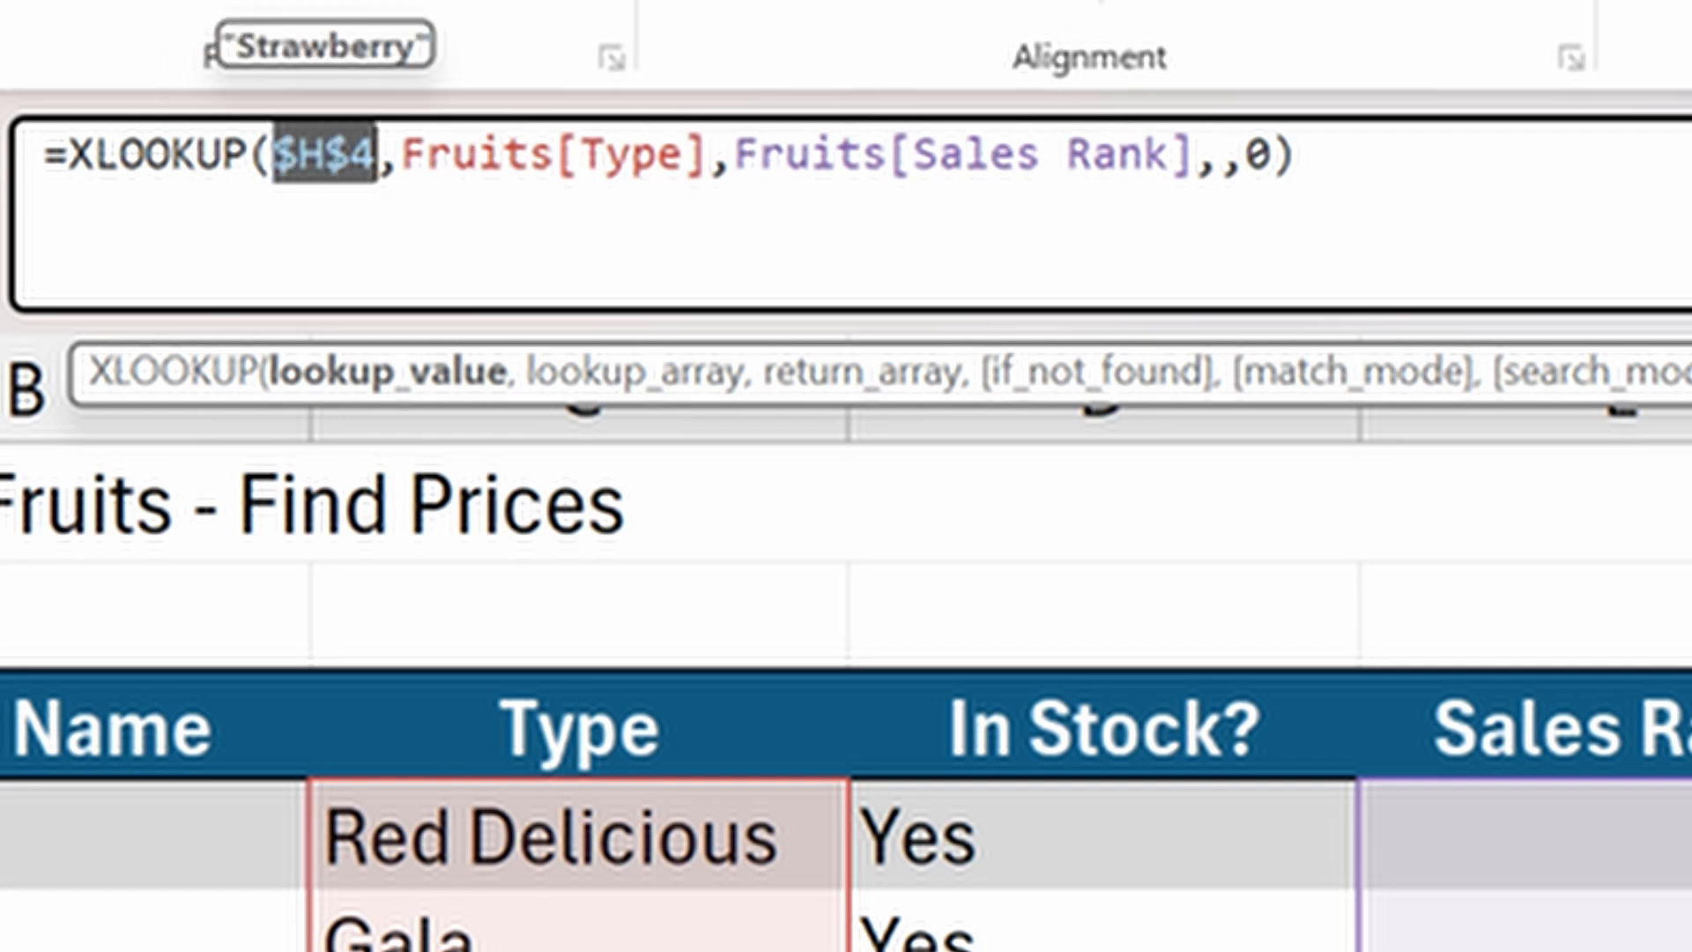
key("F4")
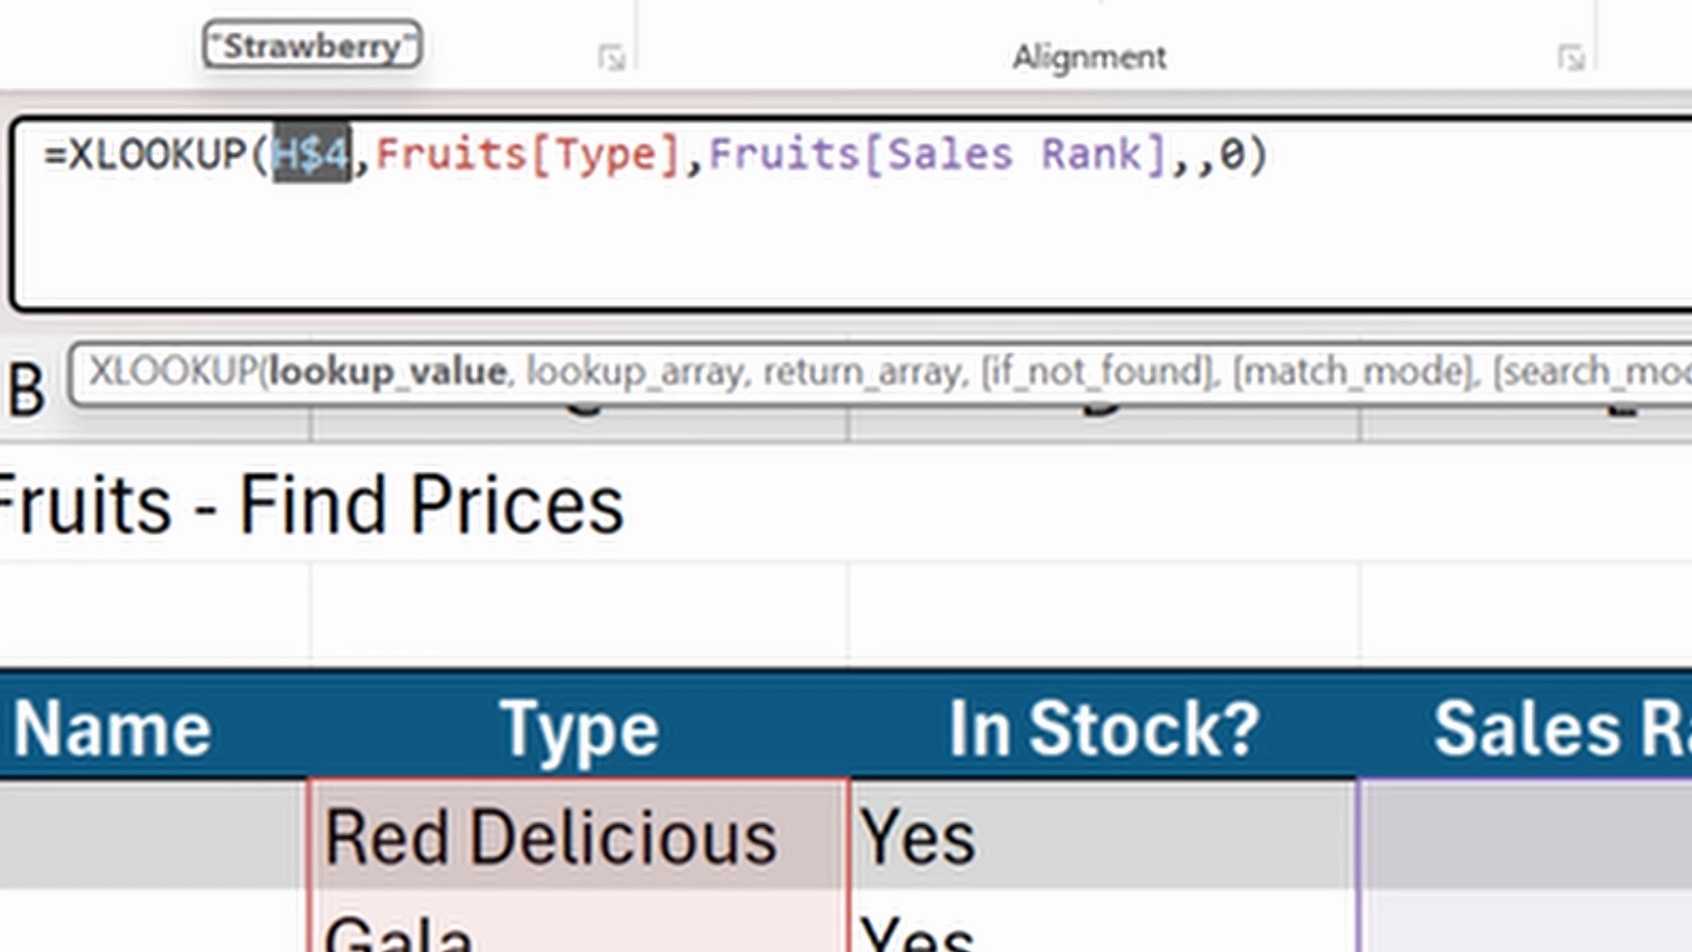
key("F4")
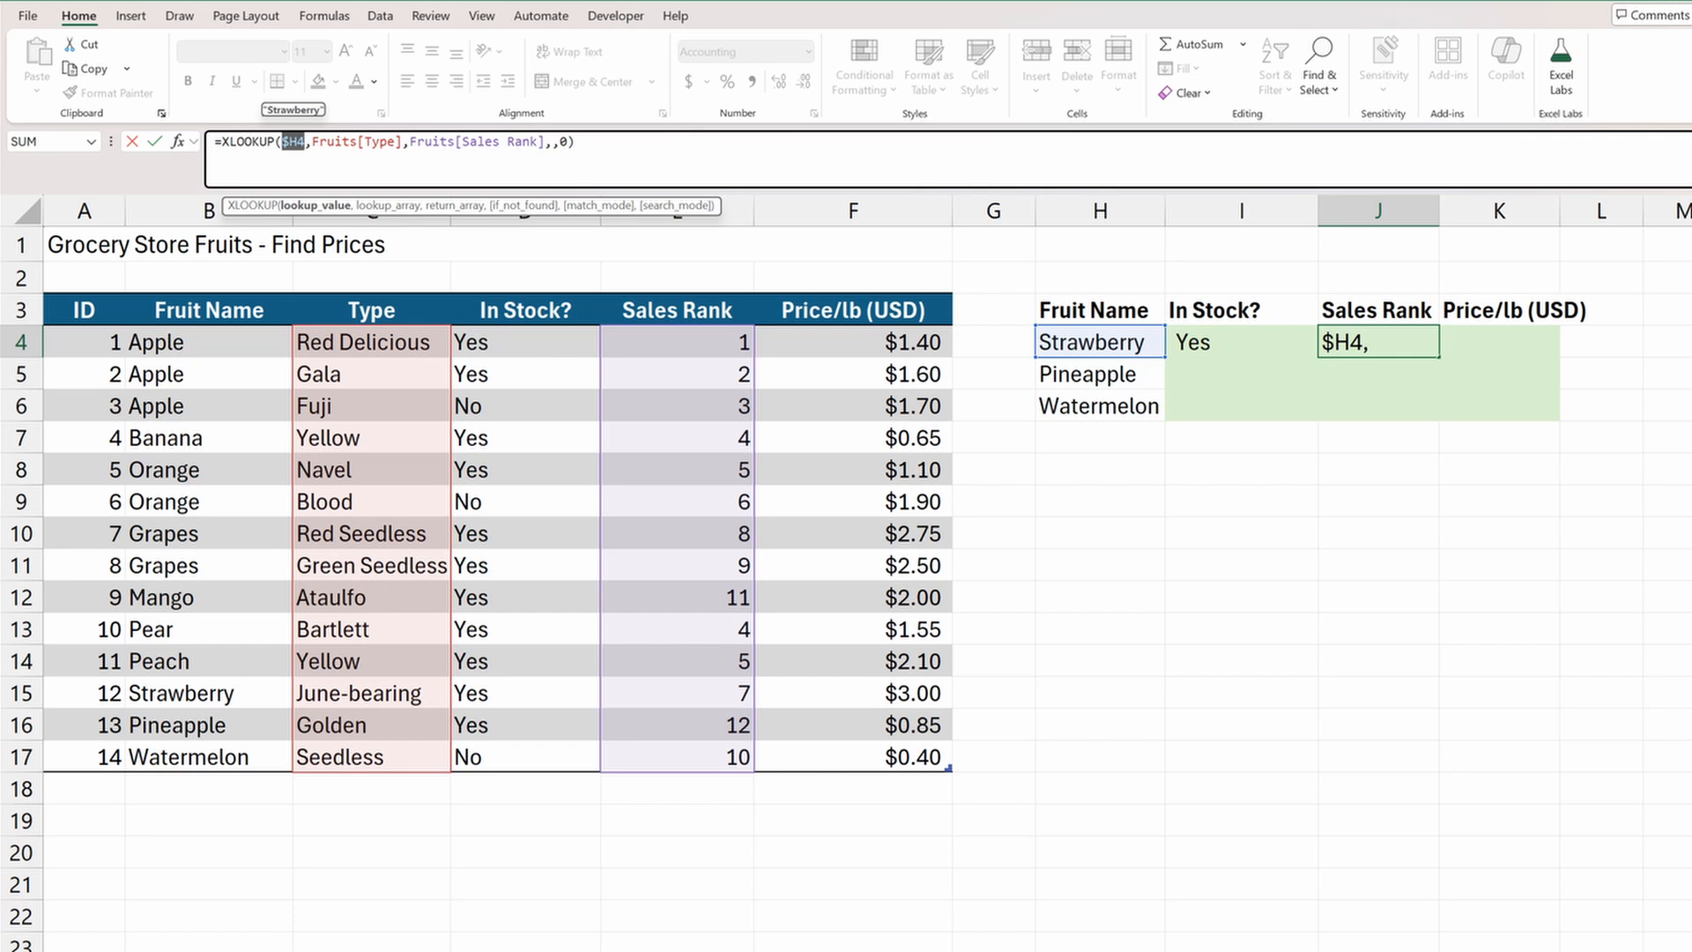
key("Escape")
Change the lookup array in I4's XLOOKUP to Fruits[[Fruit Name]:[Fruit Name]] to lock the Fruit Name column.
left_click(1261, 346)
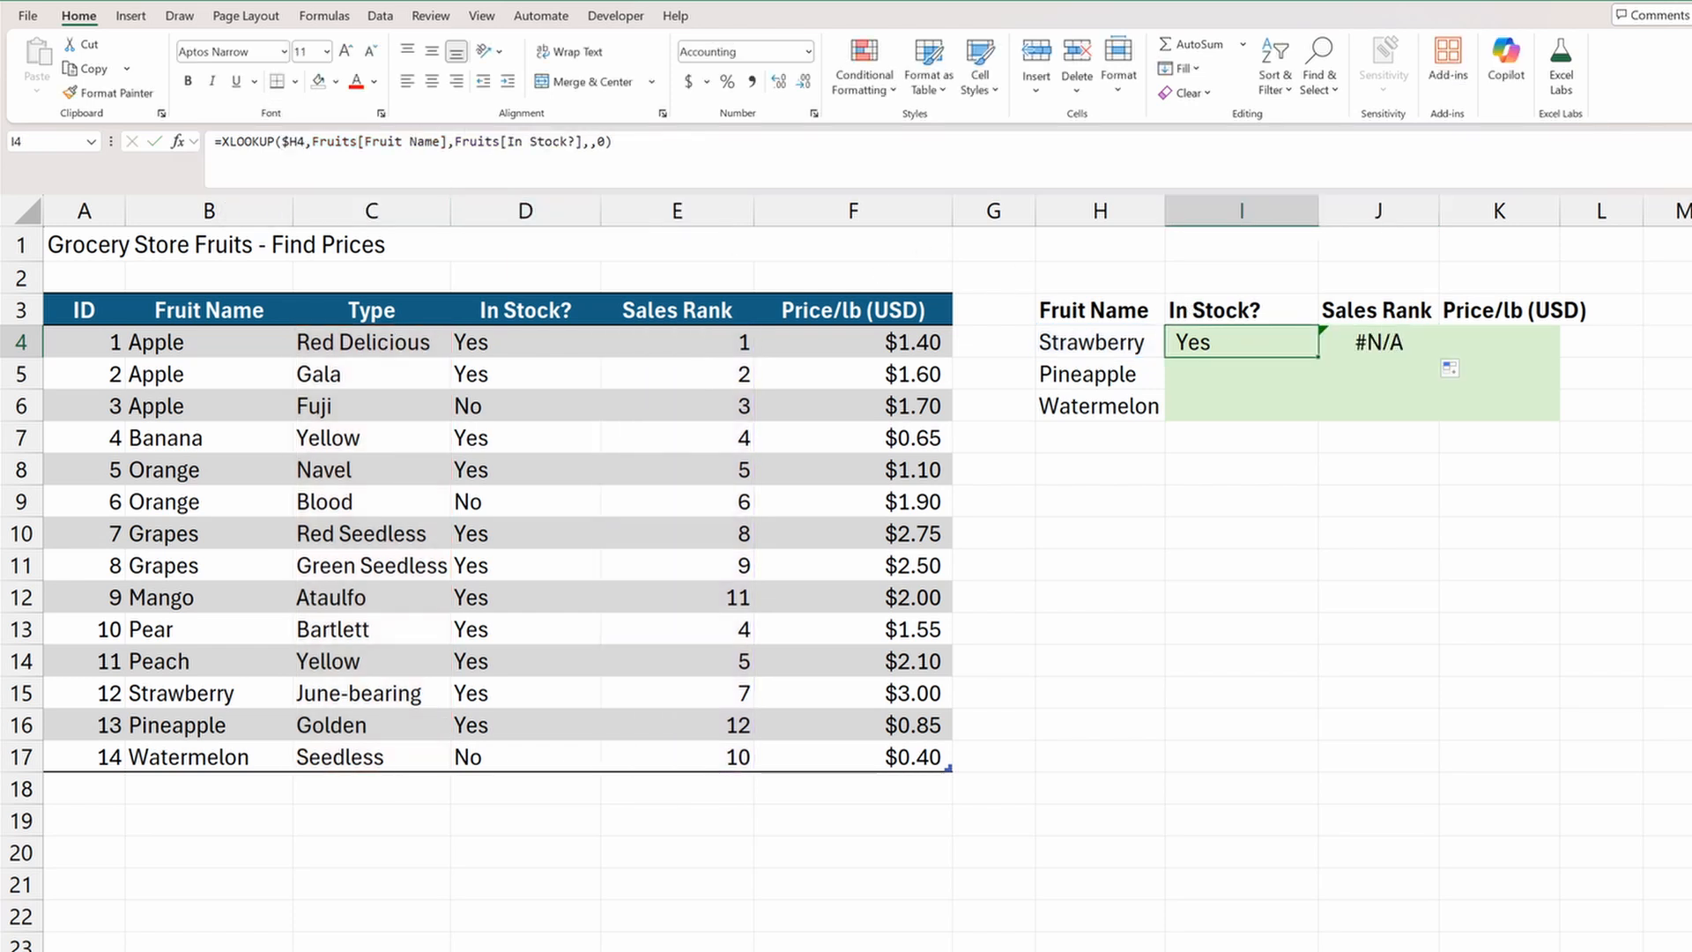
key("F2")
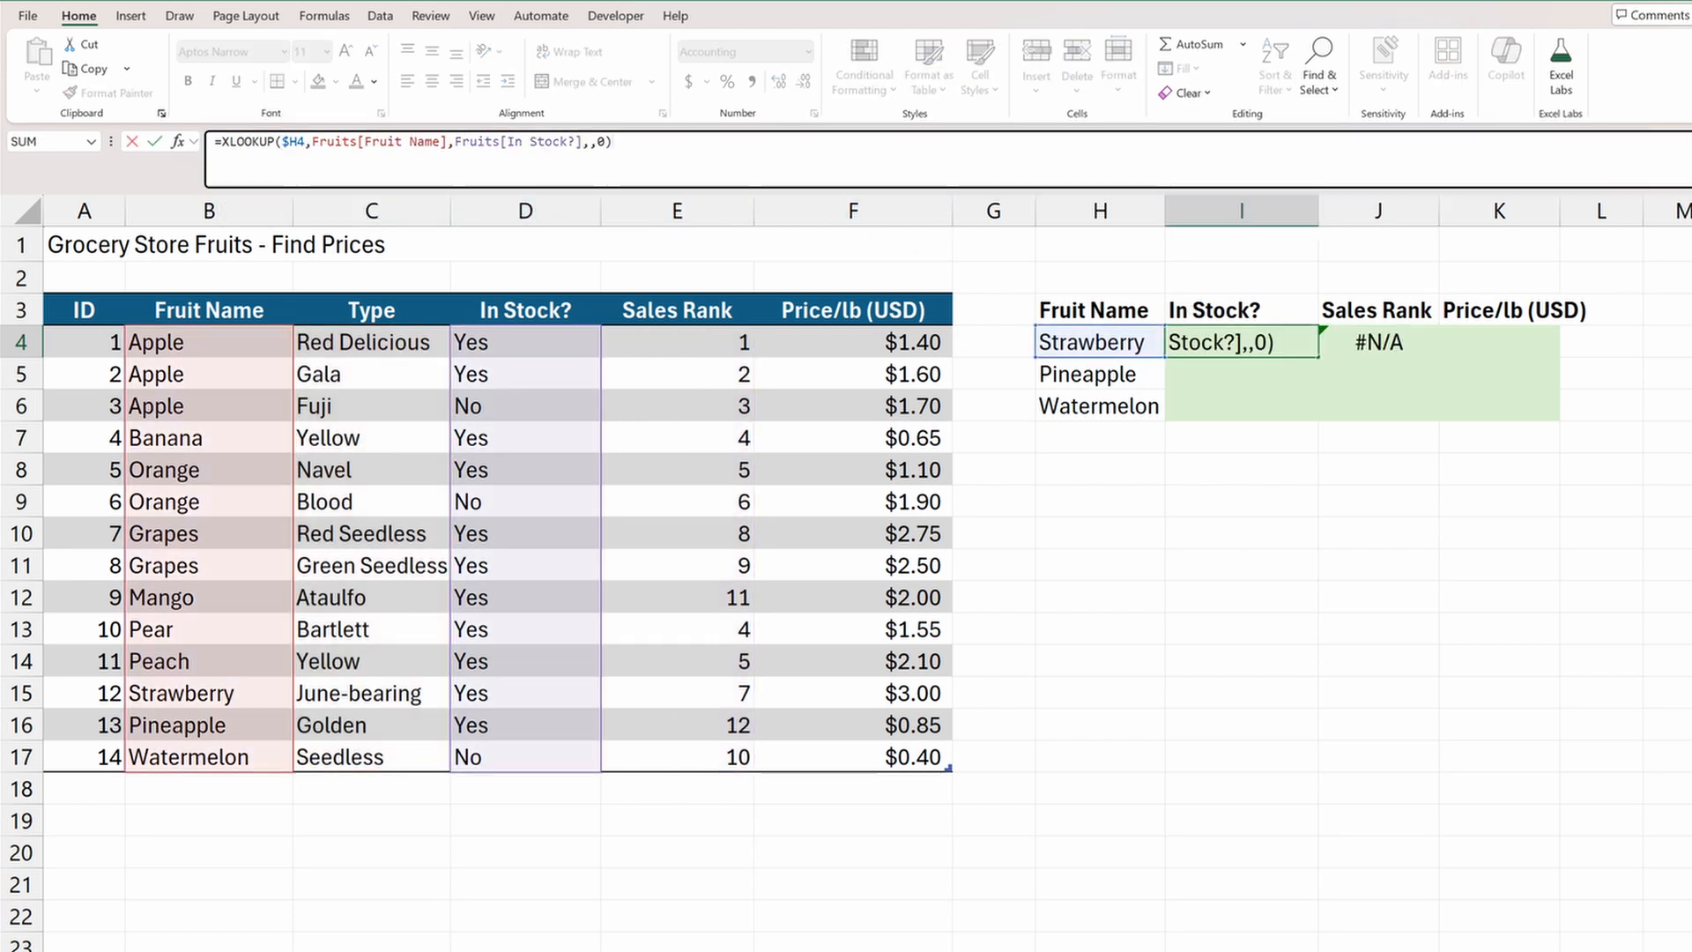
left_click(449, 142)
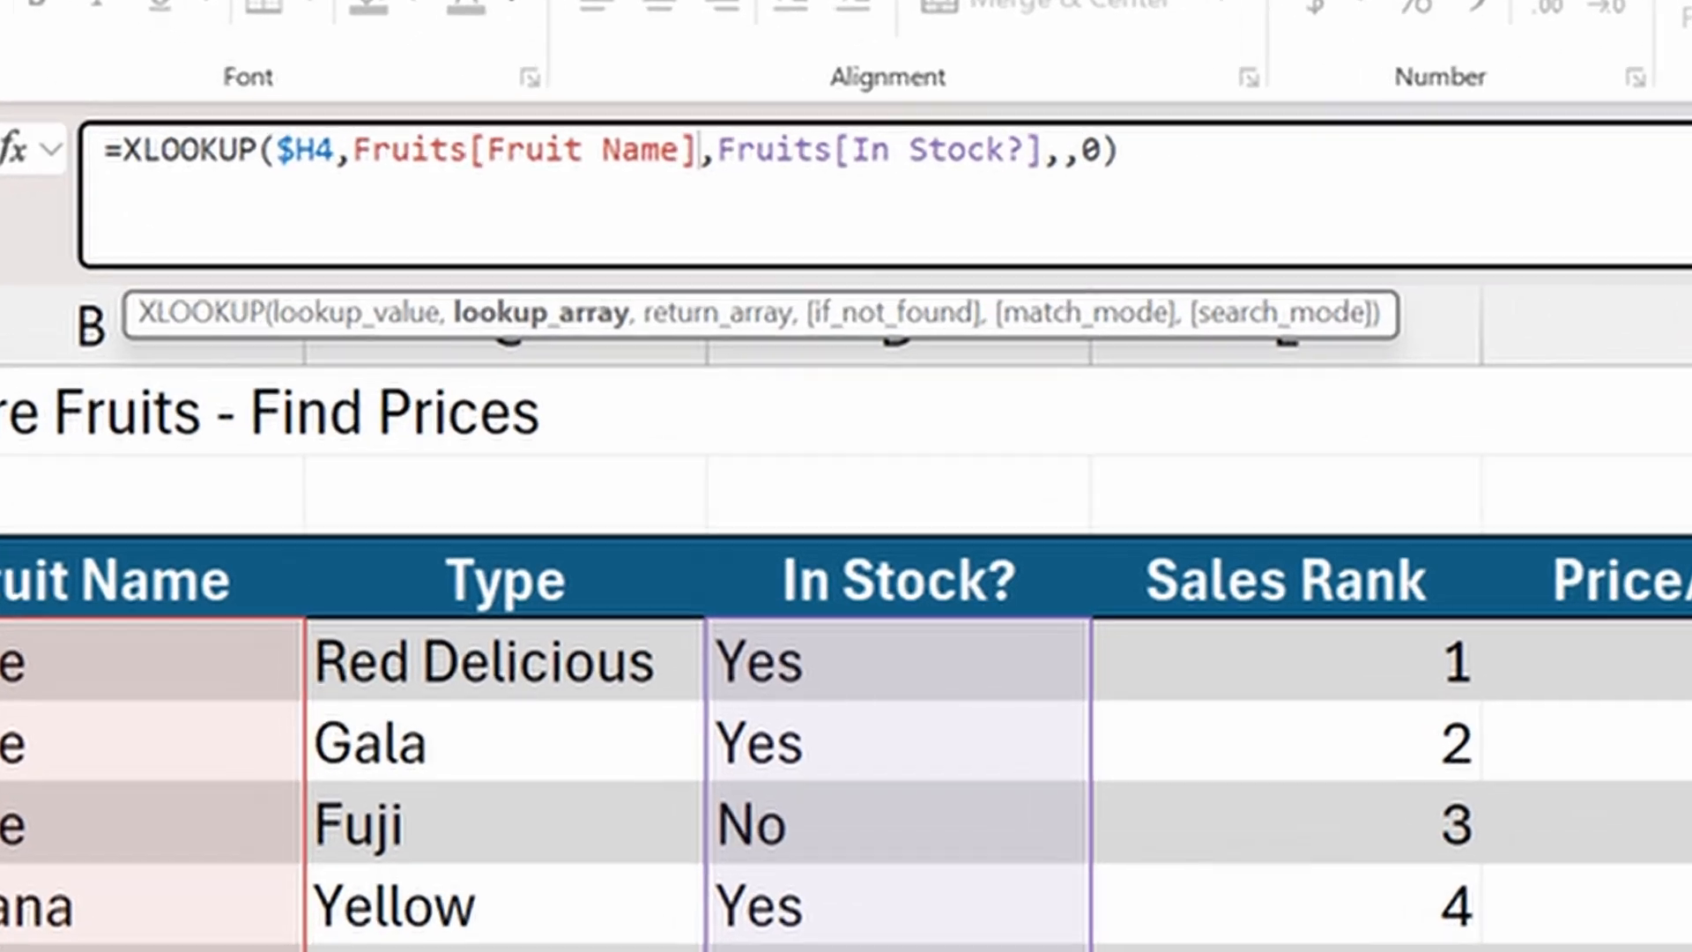
type(":[fr")
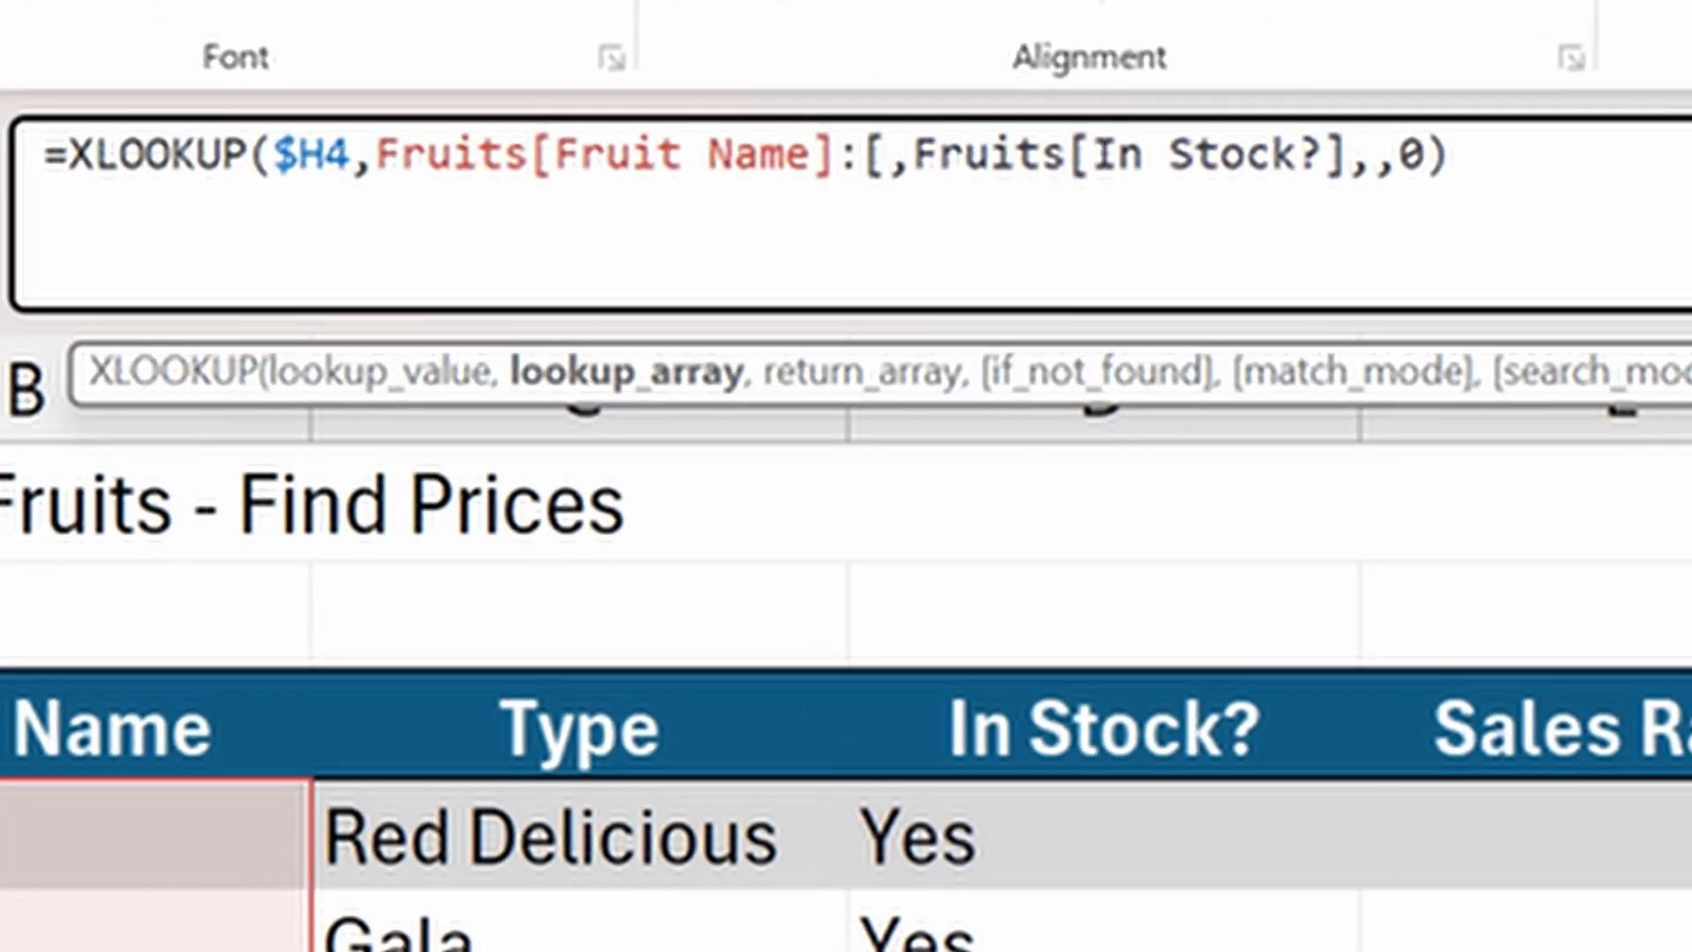
type("uit na")
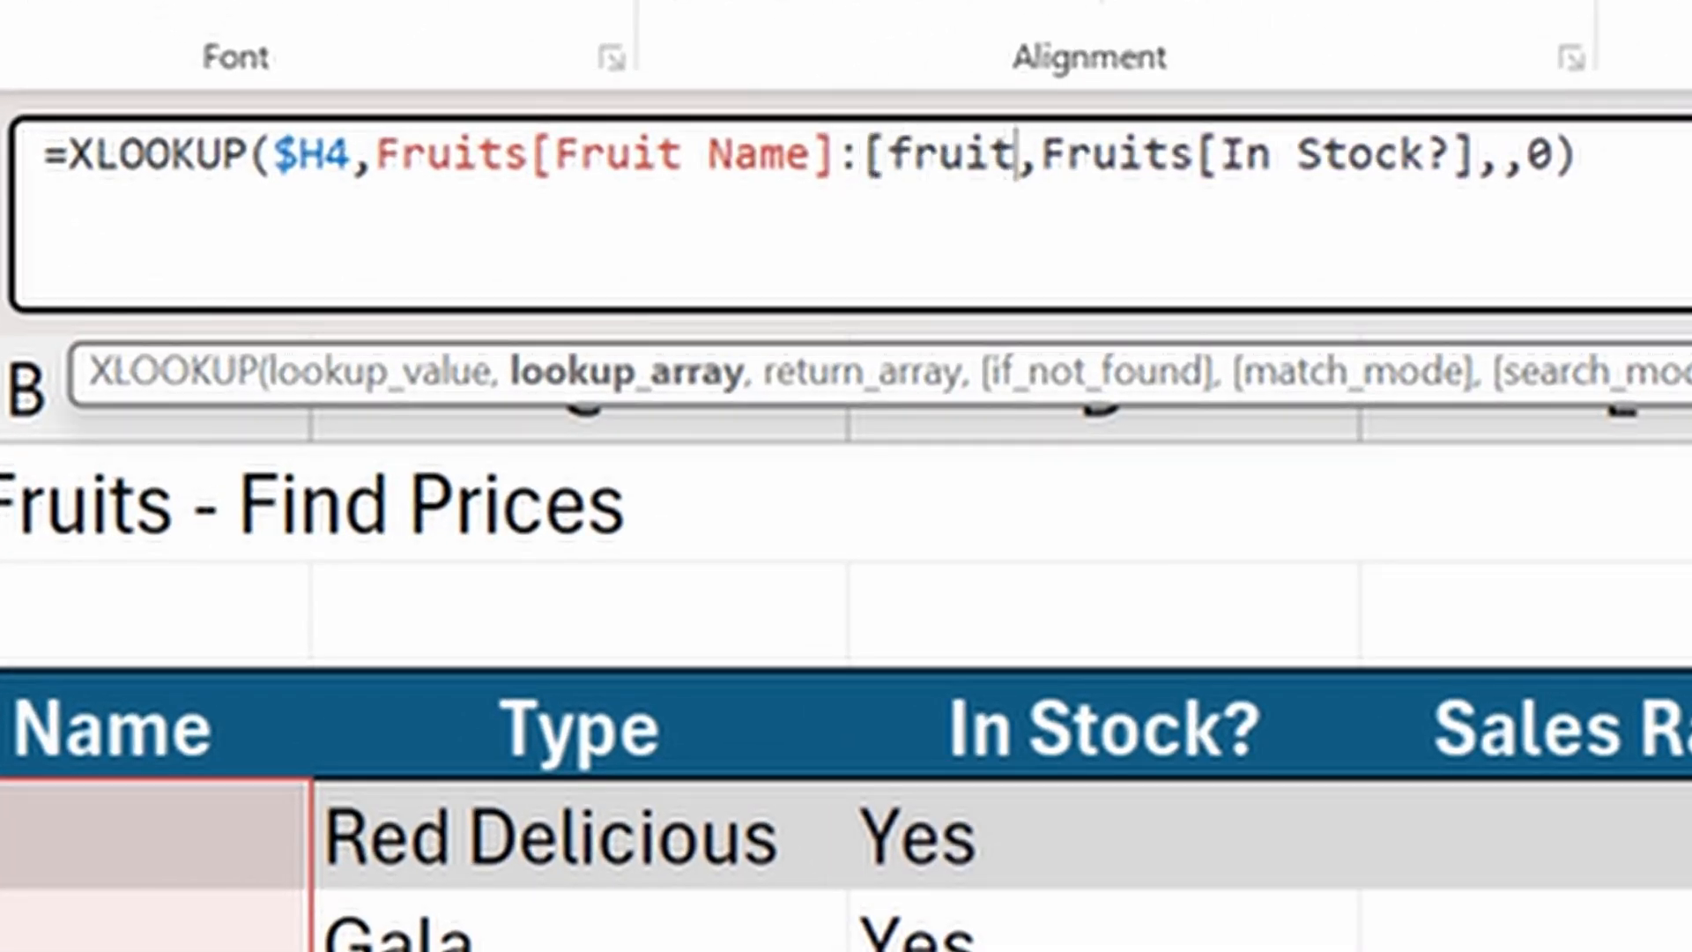
type("me")
key("Delete")
type("]")
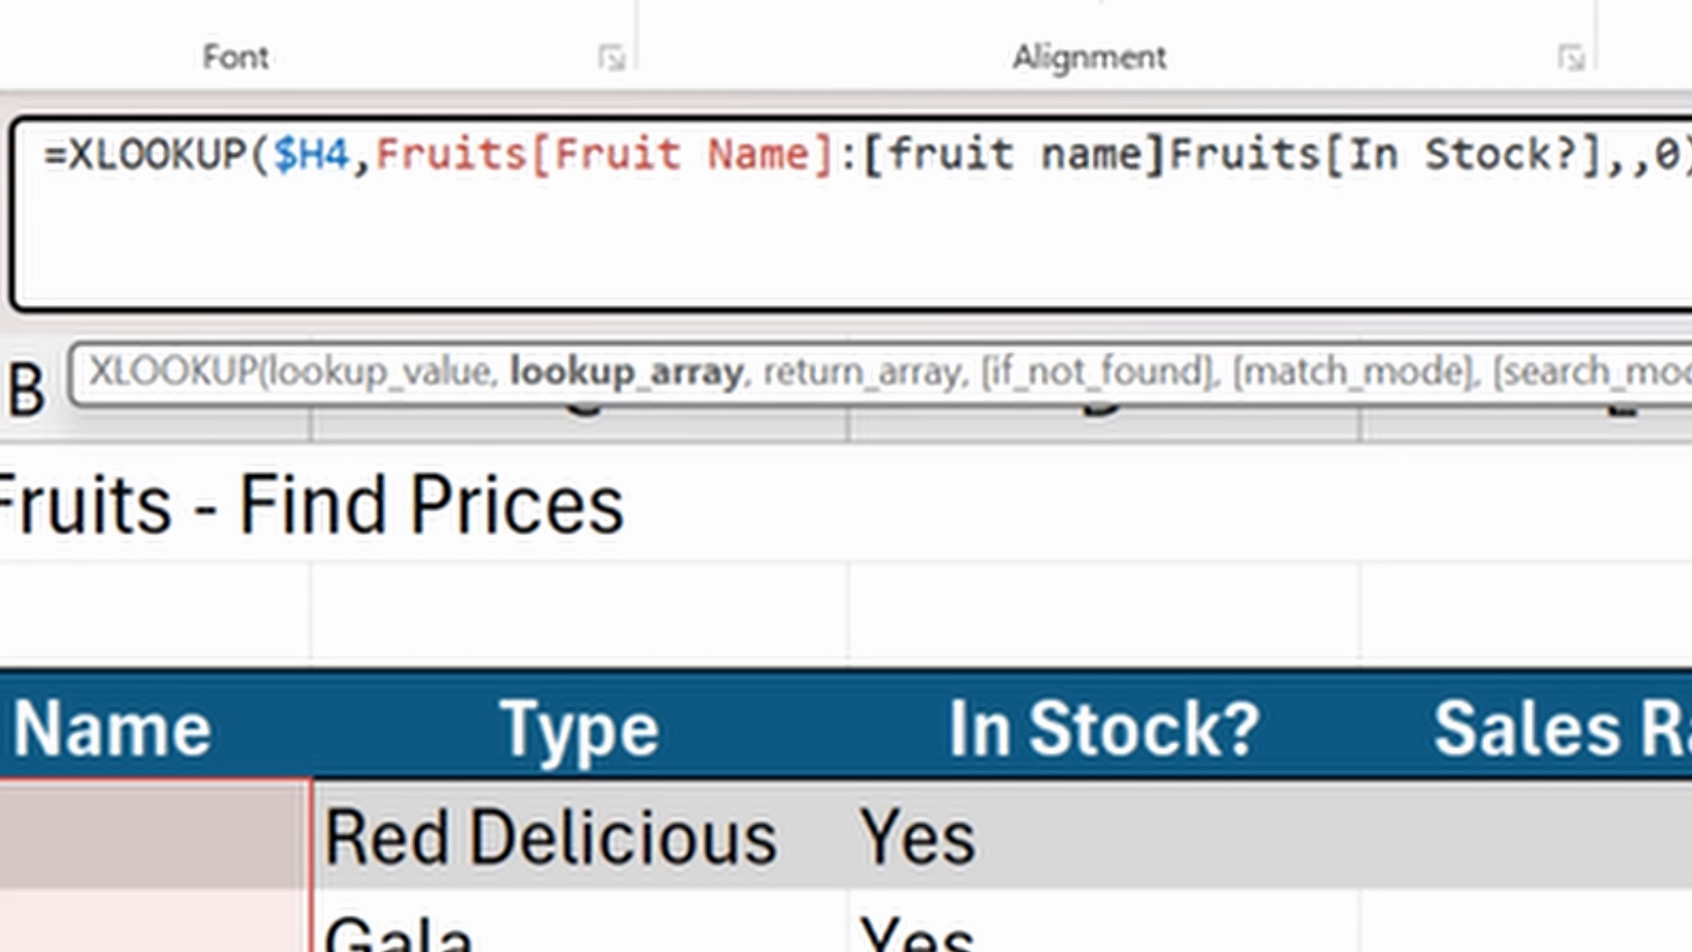
type(",")
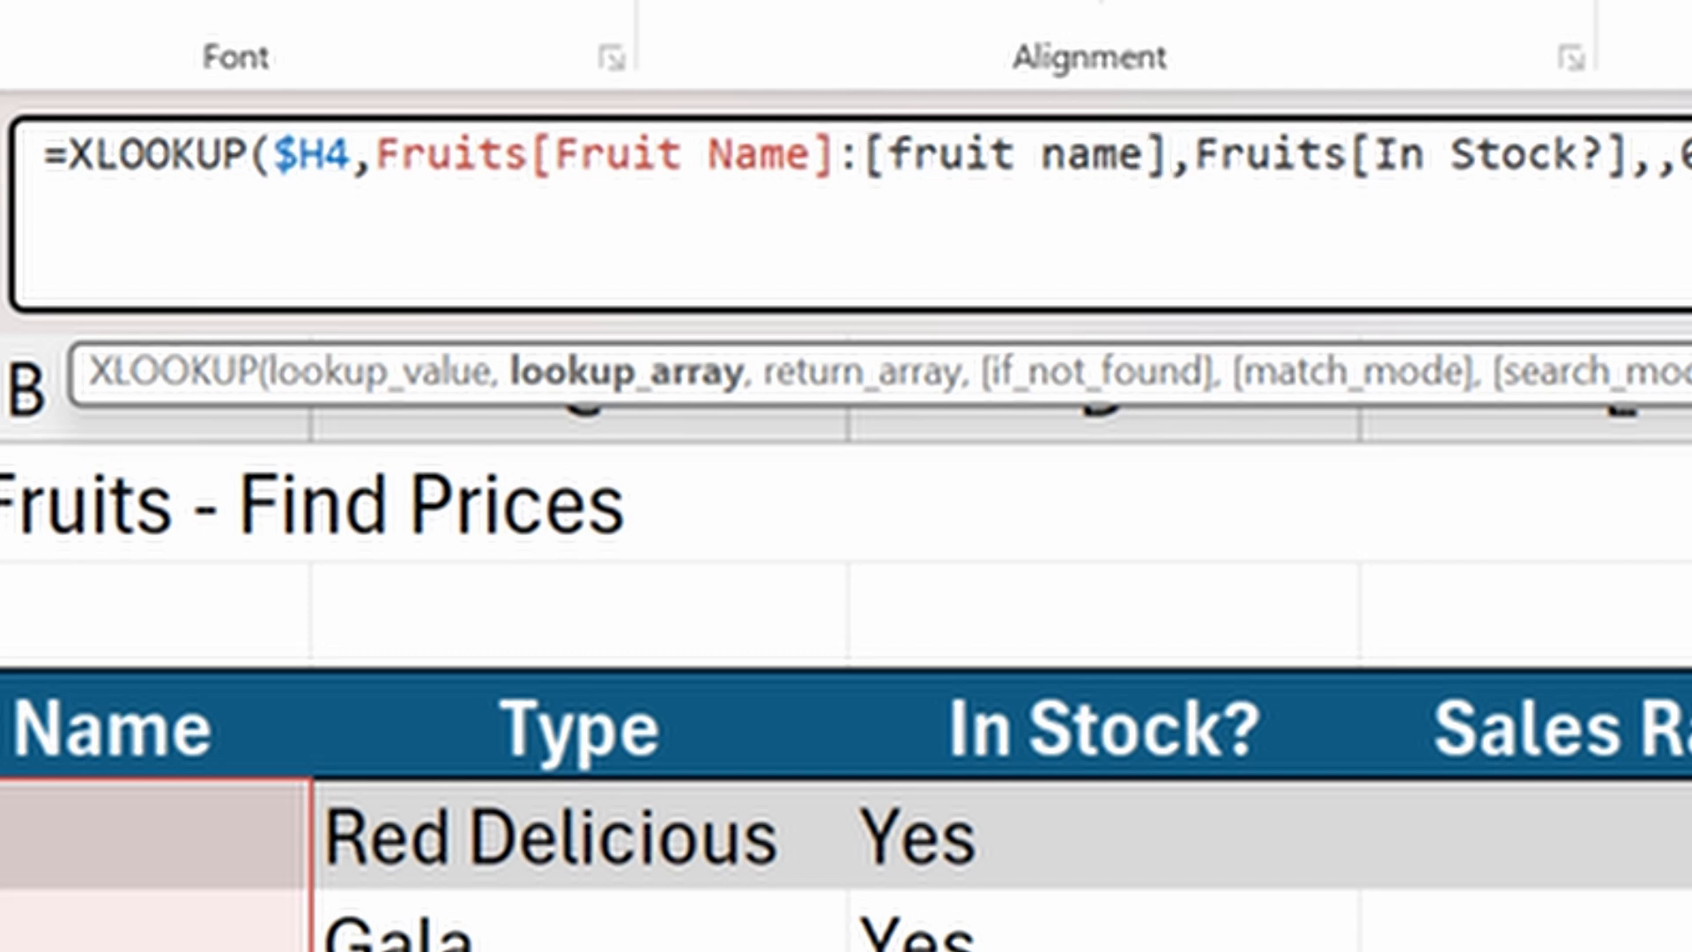
type("[")
key("Escape")
type("]")
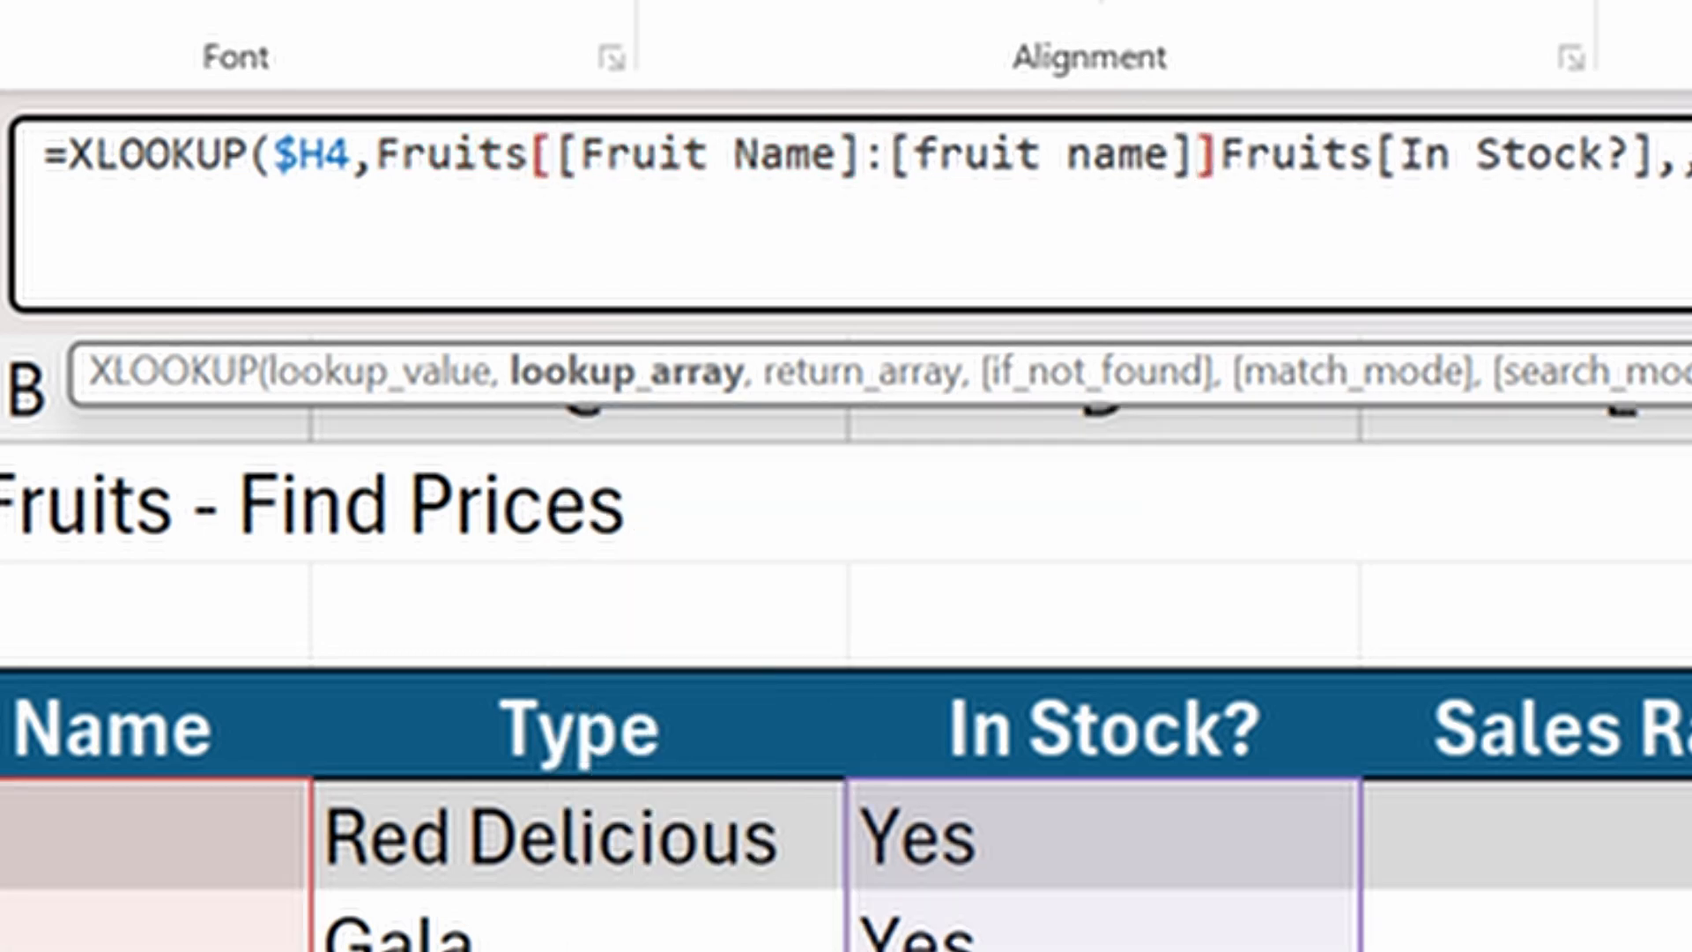
type(",")
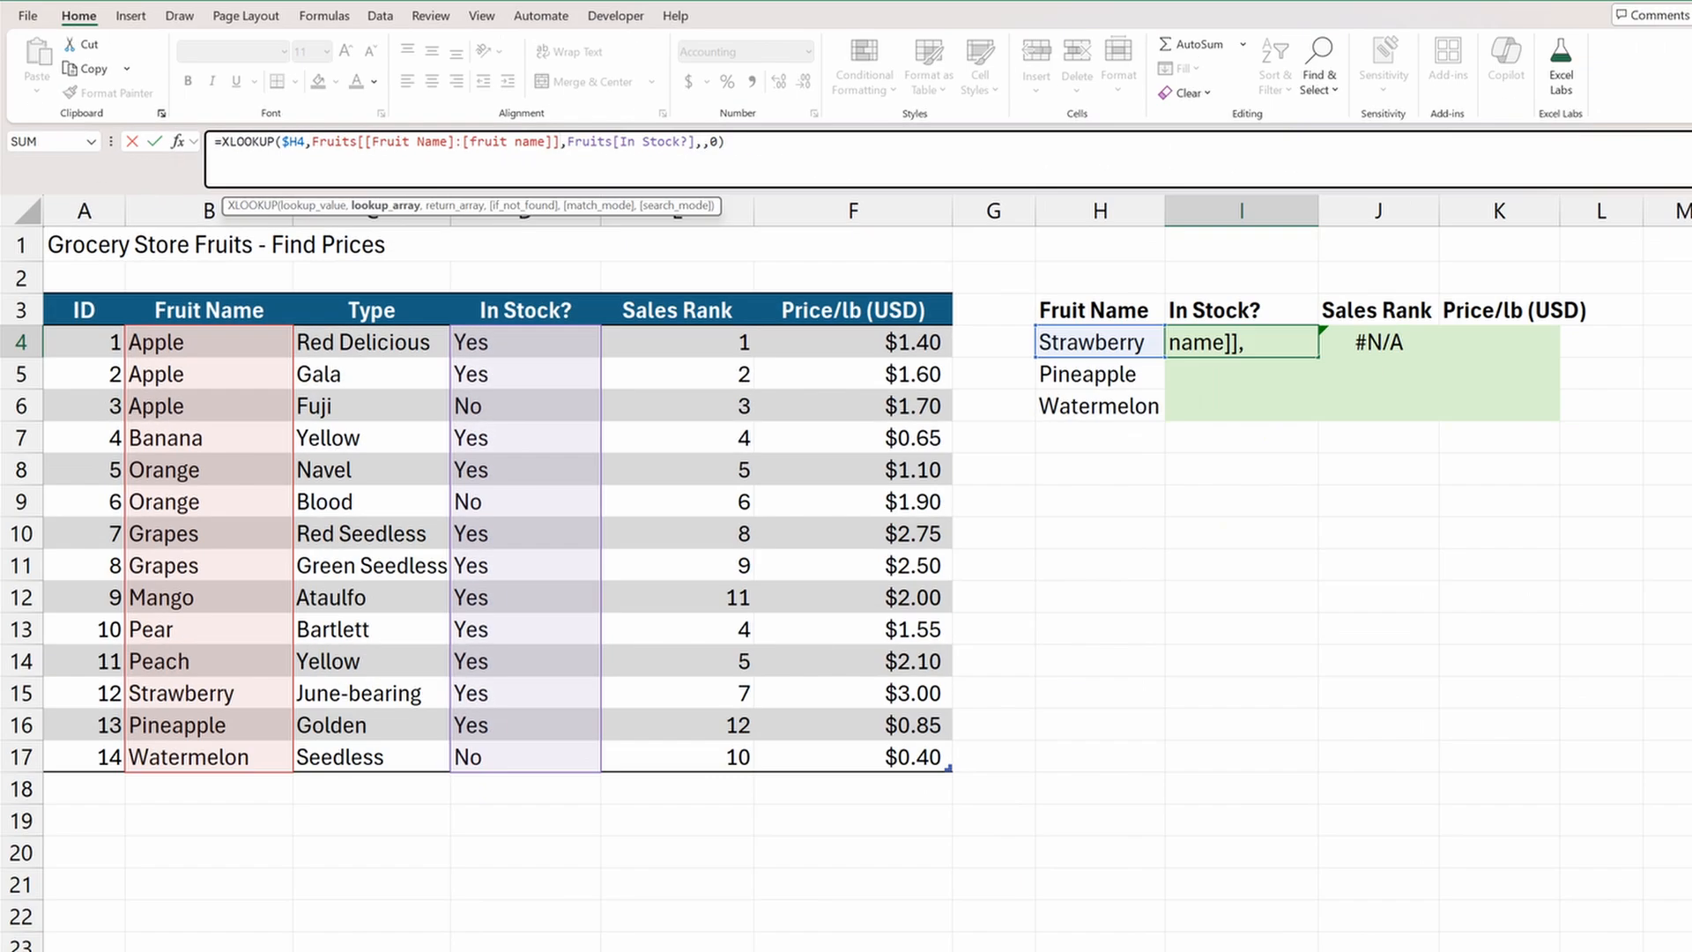
key("ctrl+Return")
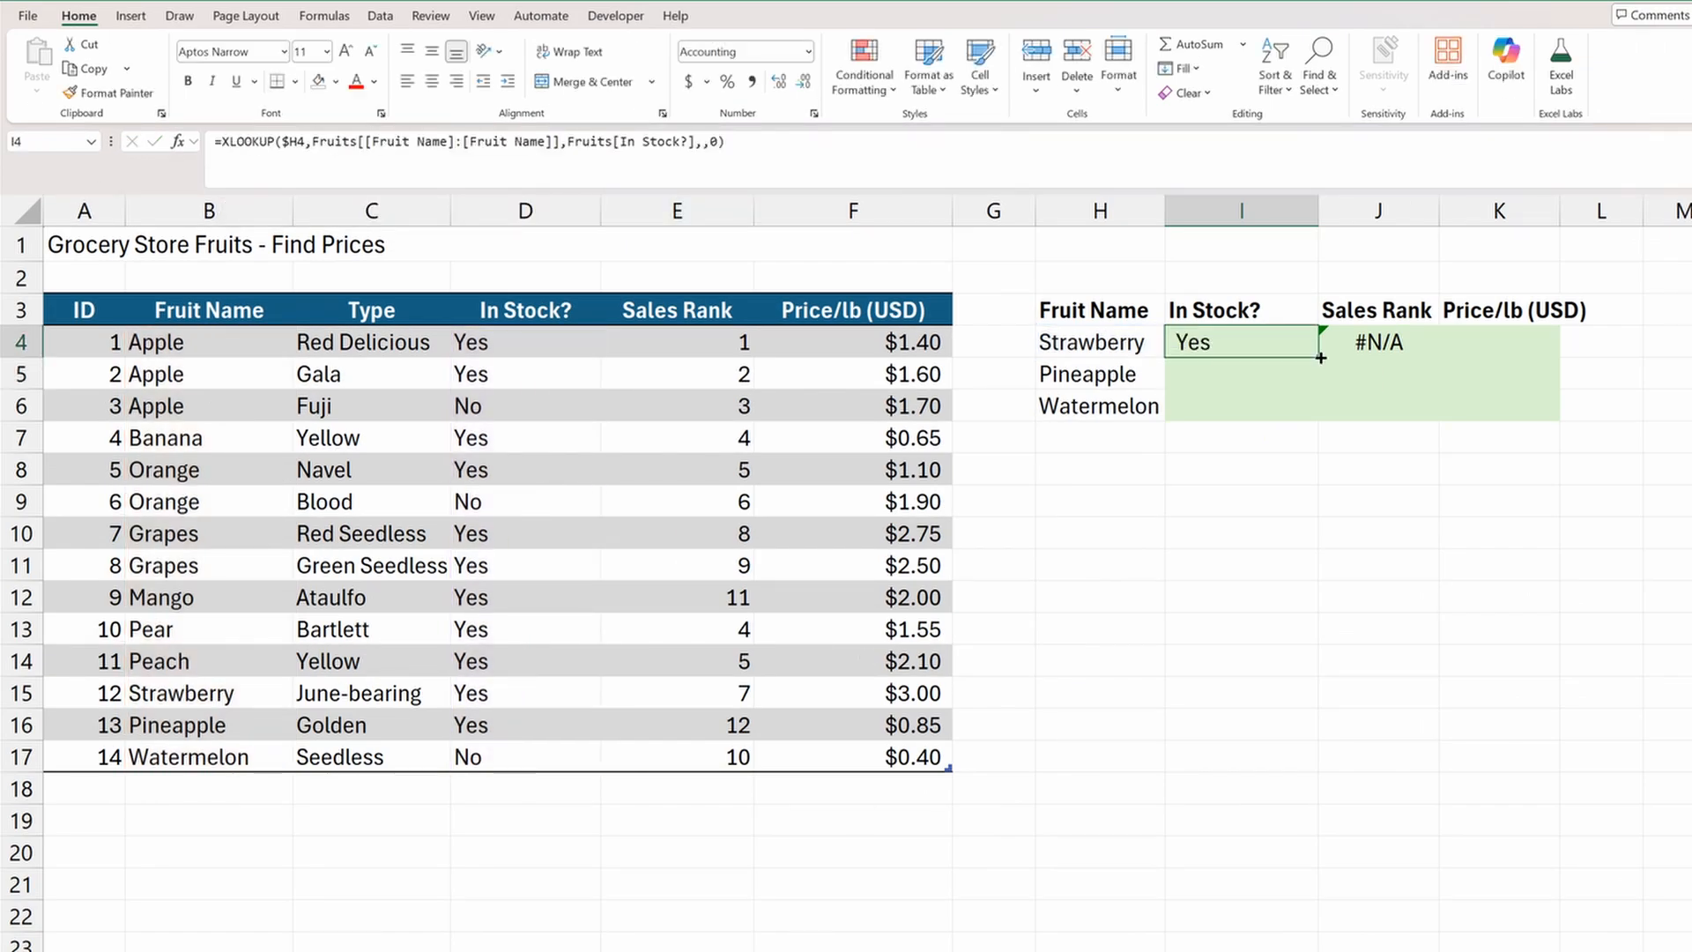
Fill the I4 formula across to J4 and K4, and check the copied formula in K4.
left_click_drag(1321, 358, 1542, 353)
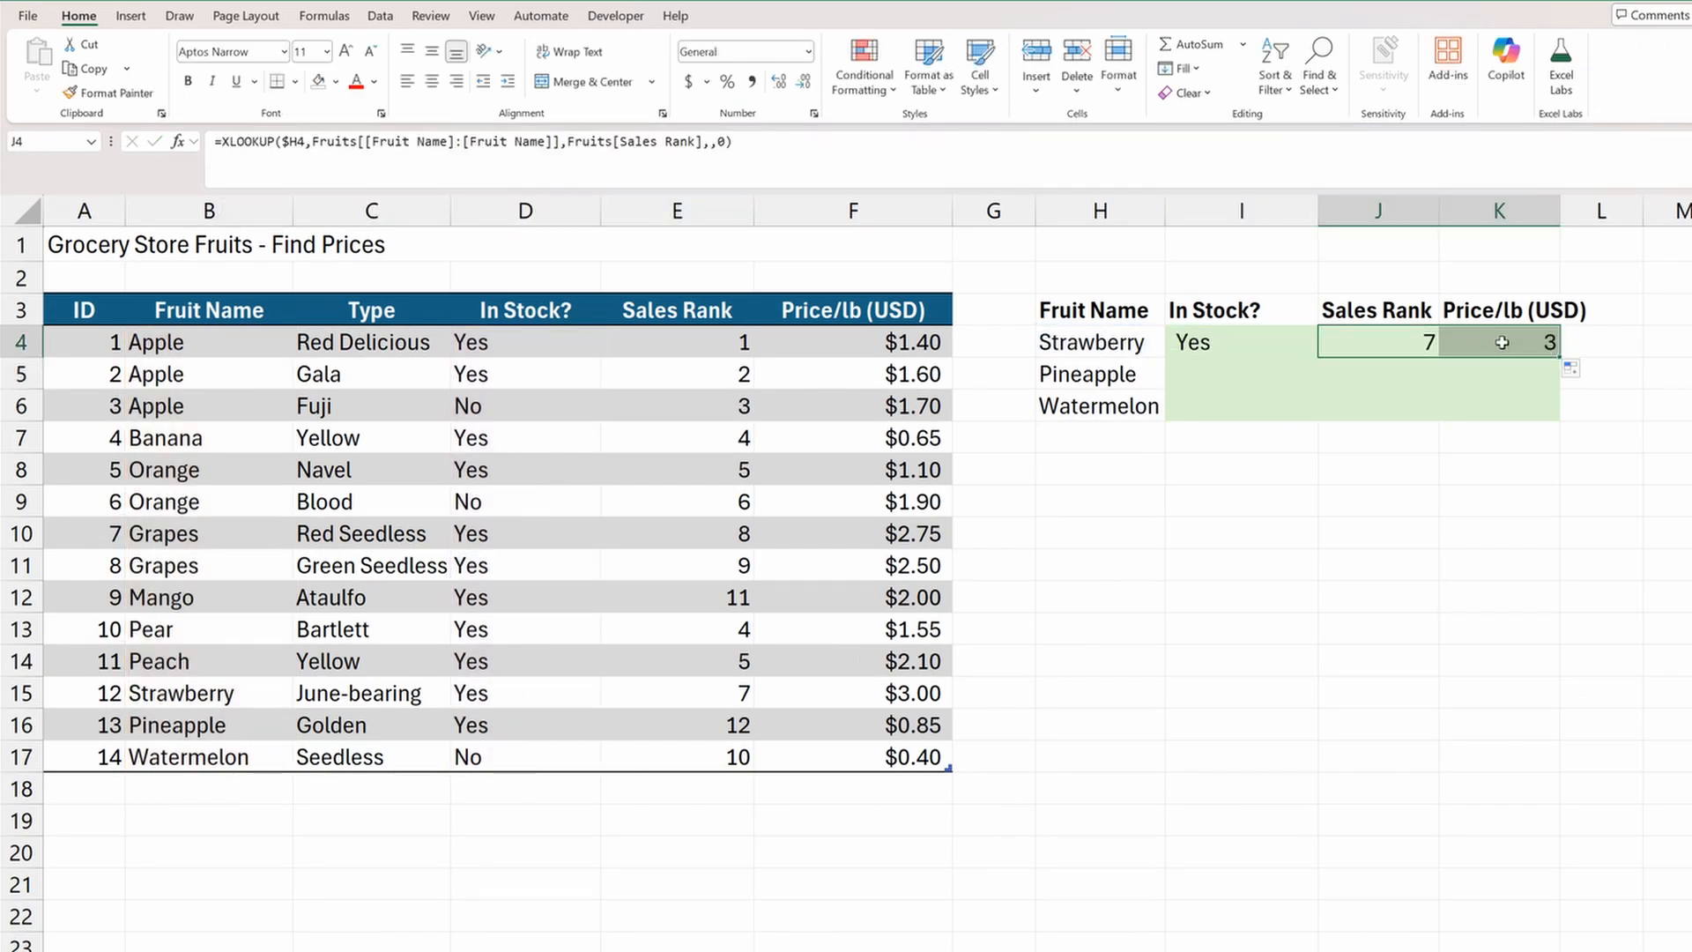
left_click(1502, 342)
key("F2")
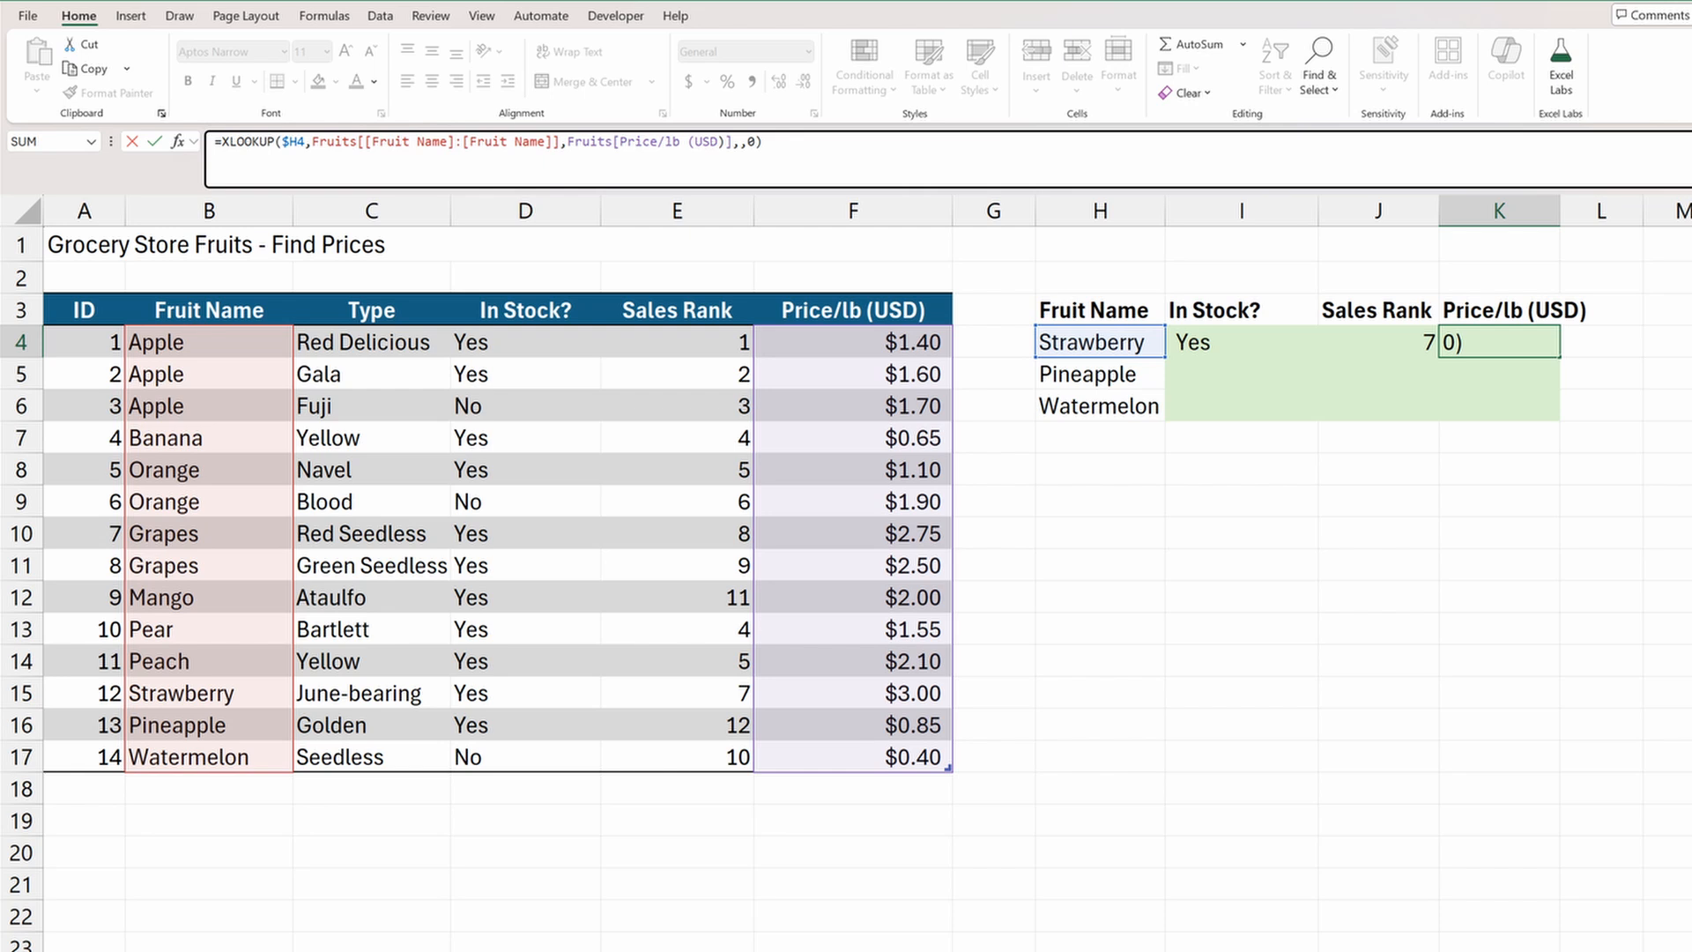
key("Escape")
Fill the lookup formulas in I4:K4 down to row 6, and apply the dollar accounting format to the prices in K4:K6.
left_click_drag(1241, 343, 1499, 405)
double_click(1560, 357)
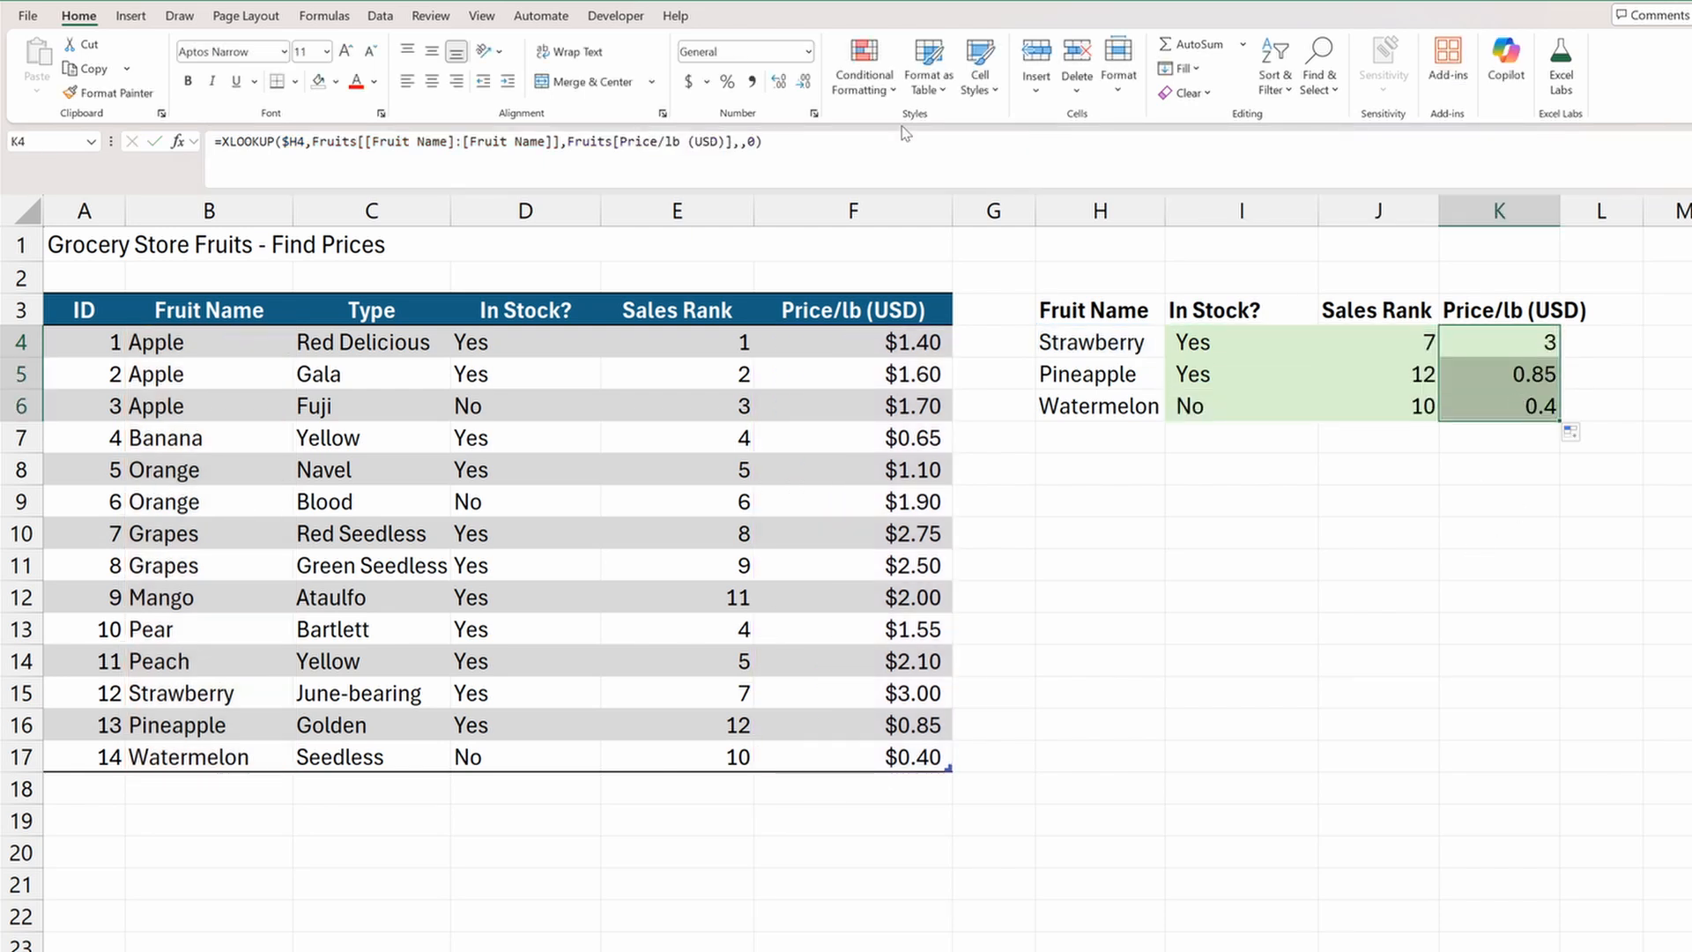
left_click(690, 80)
Examine which ranges the lookup formulas in I4, J4, K4 and K6 reference.
left_click(1238, 340)
key("F2")
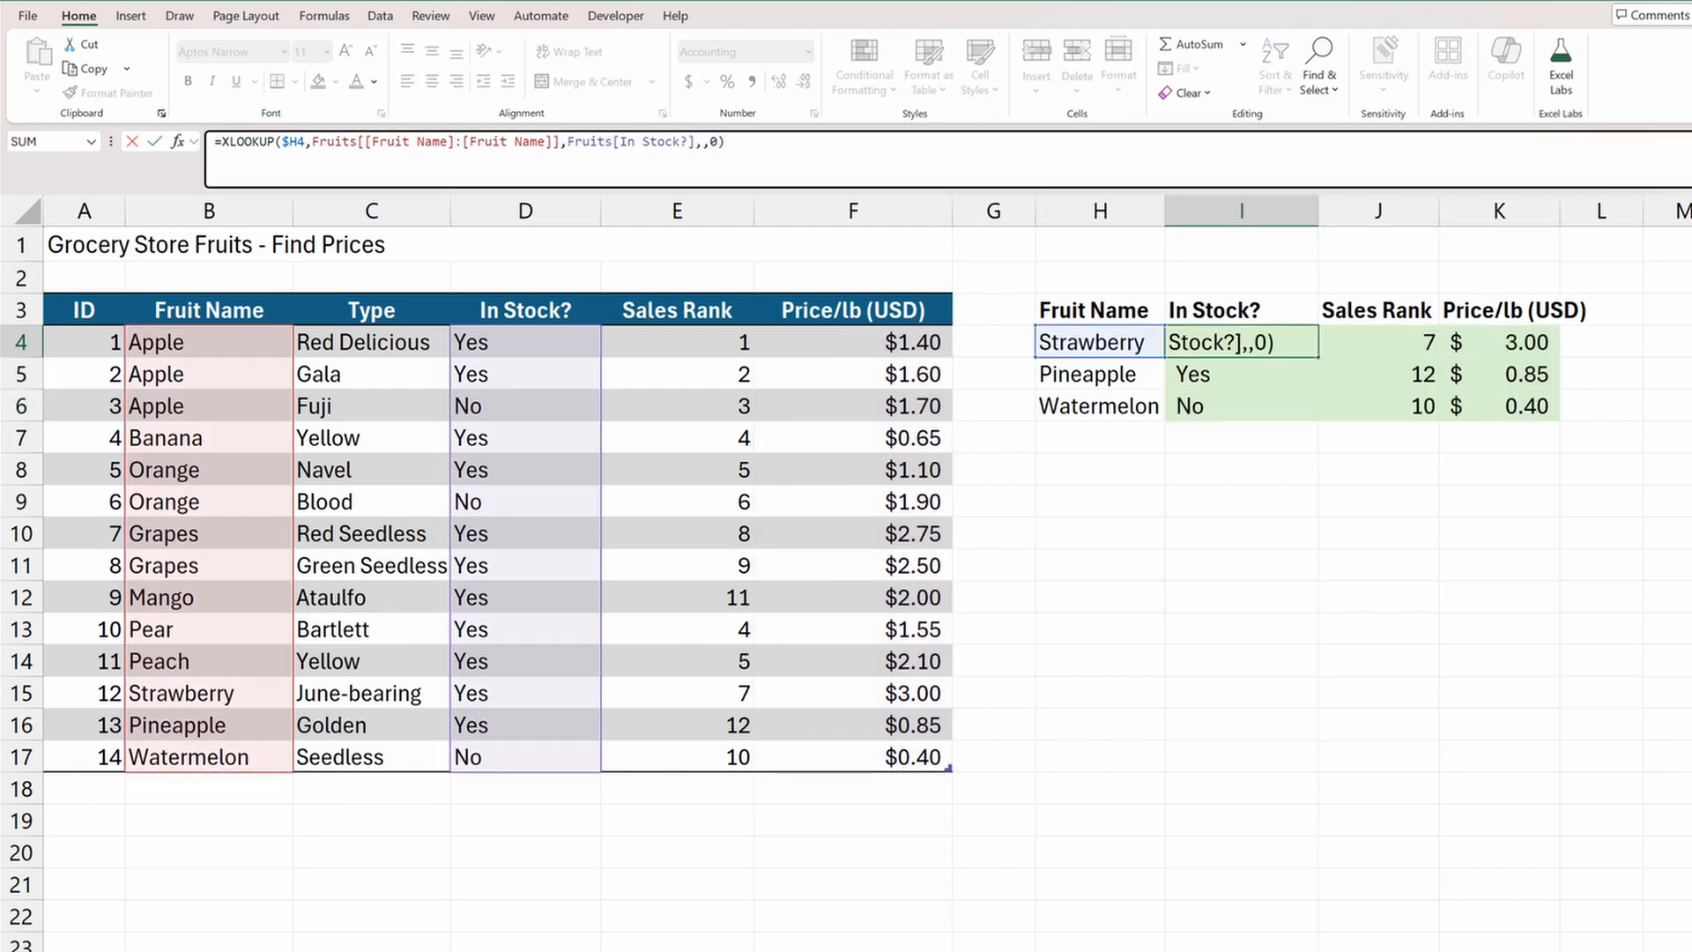
left_click(1378, 350)
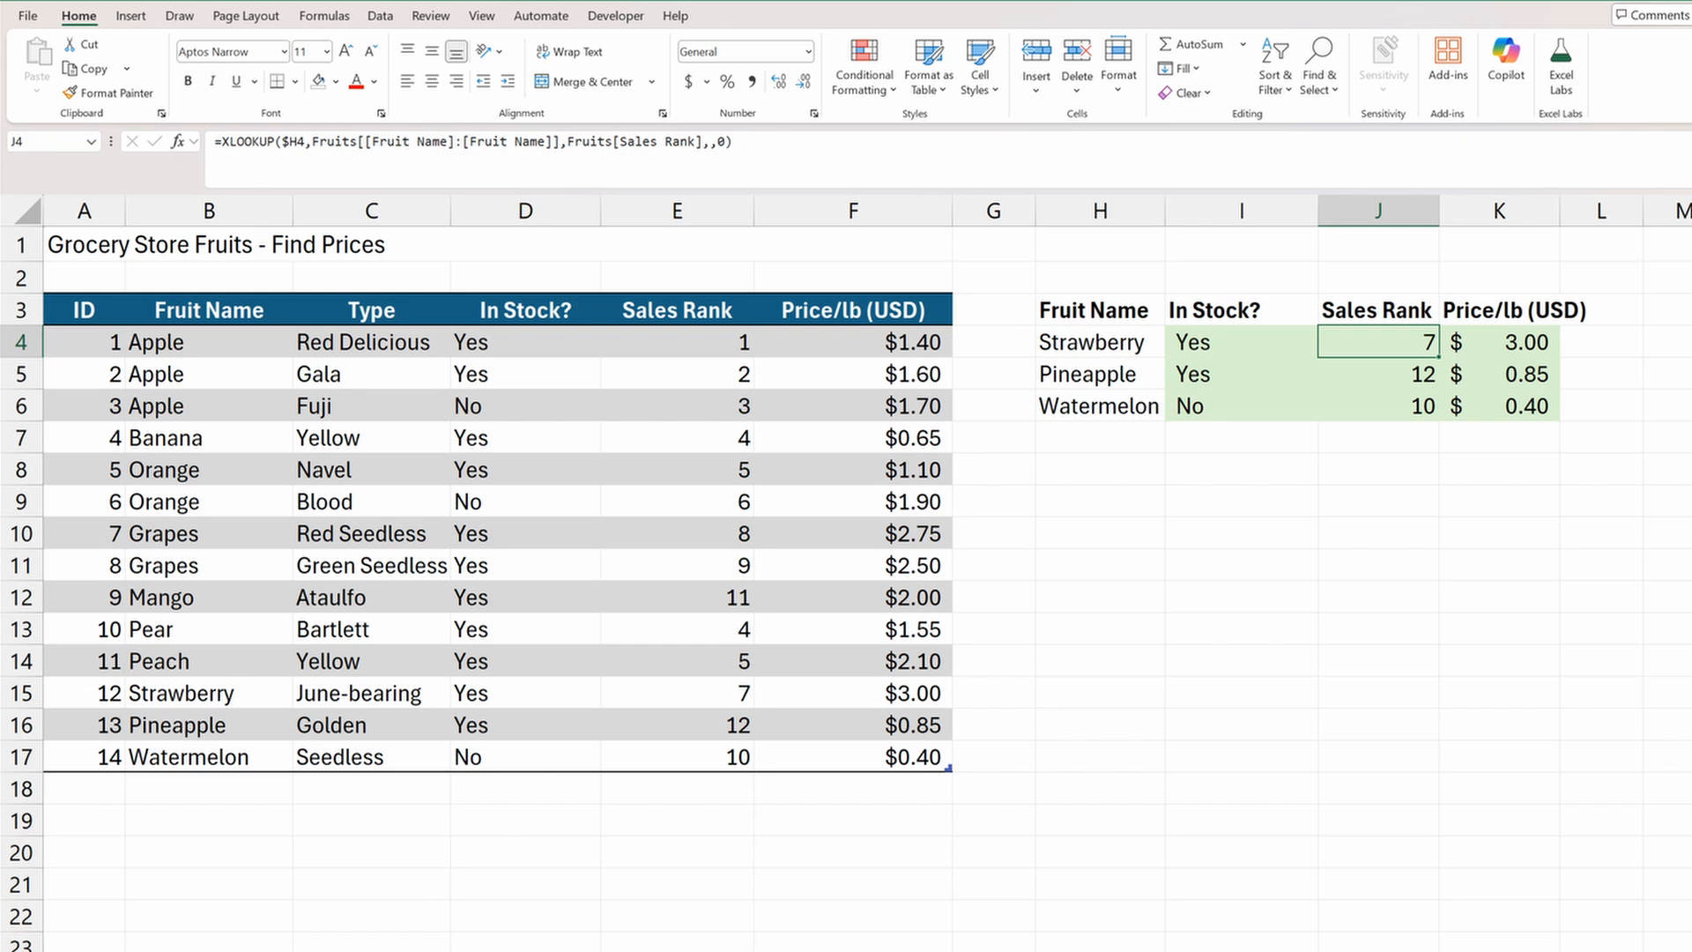
key("F2")
key("Escape")
left_click(1473, 333)
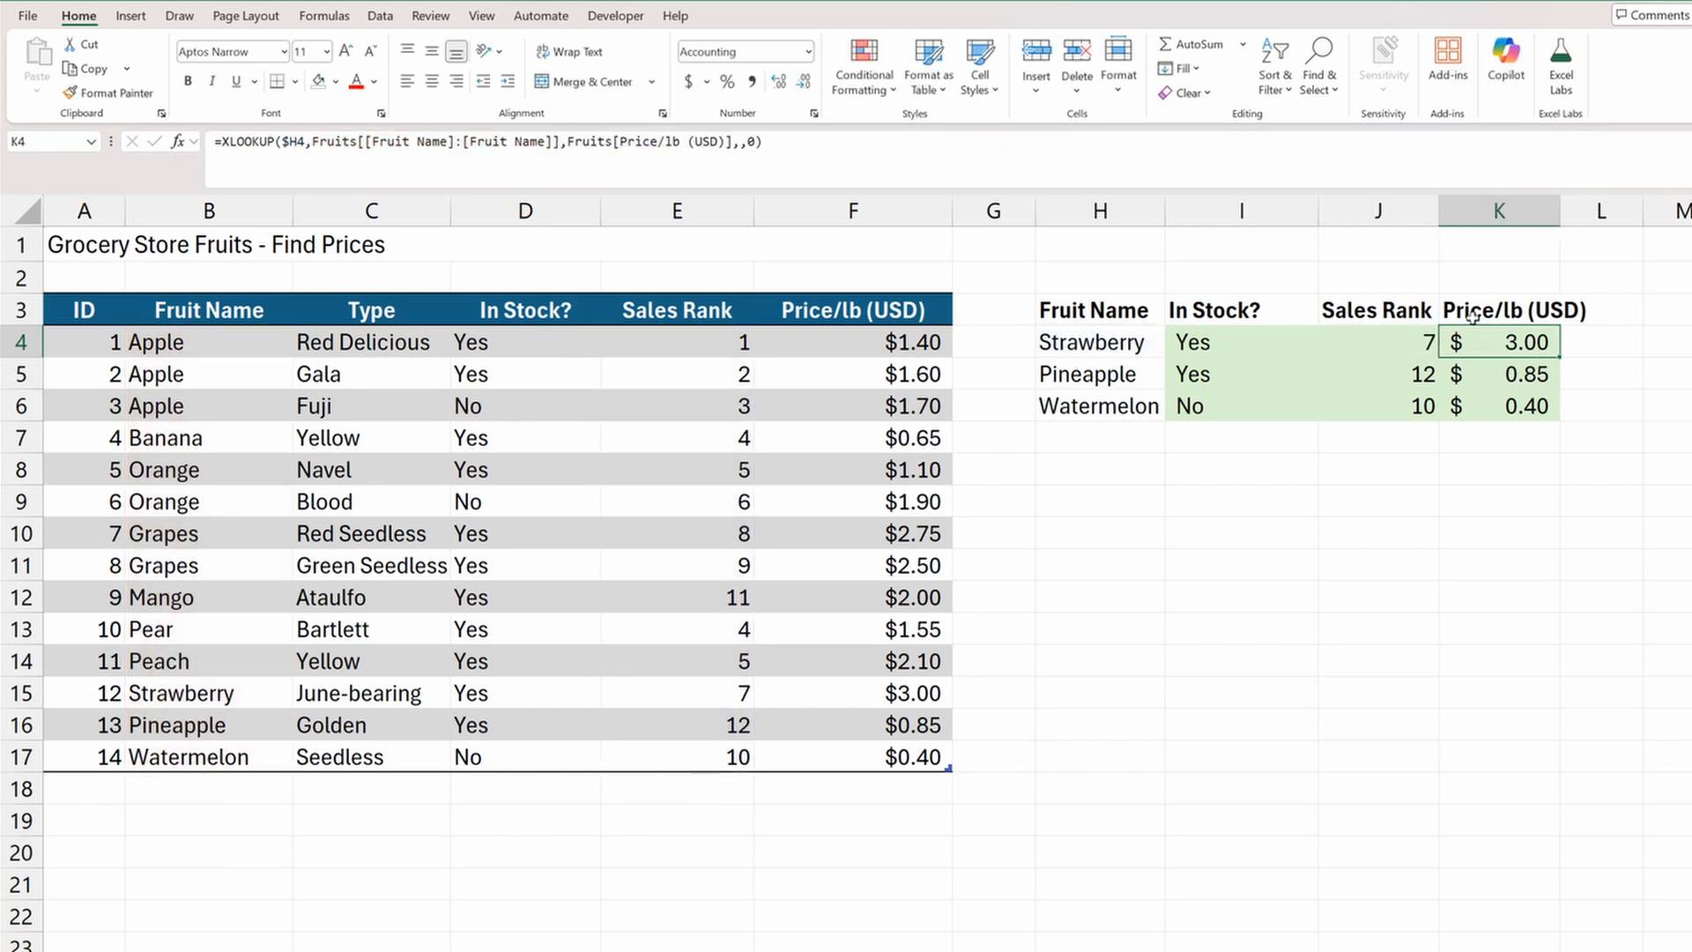
key("F2")
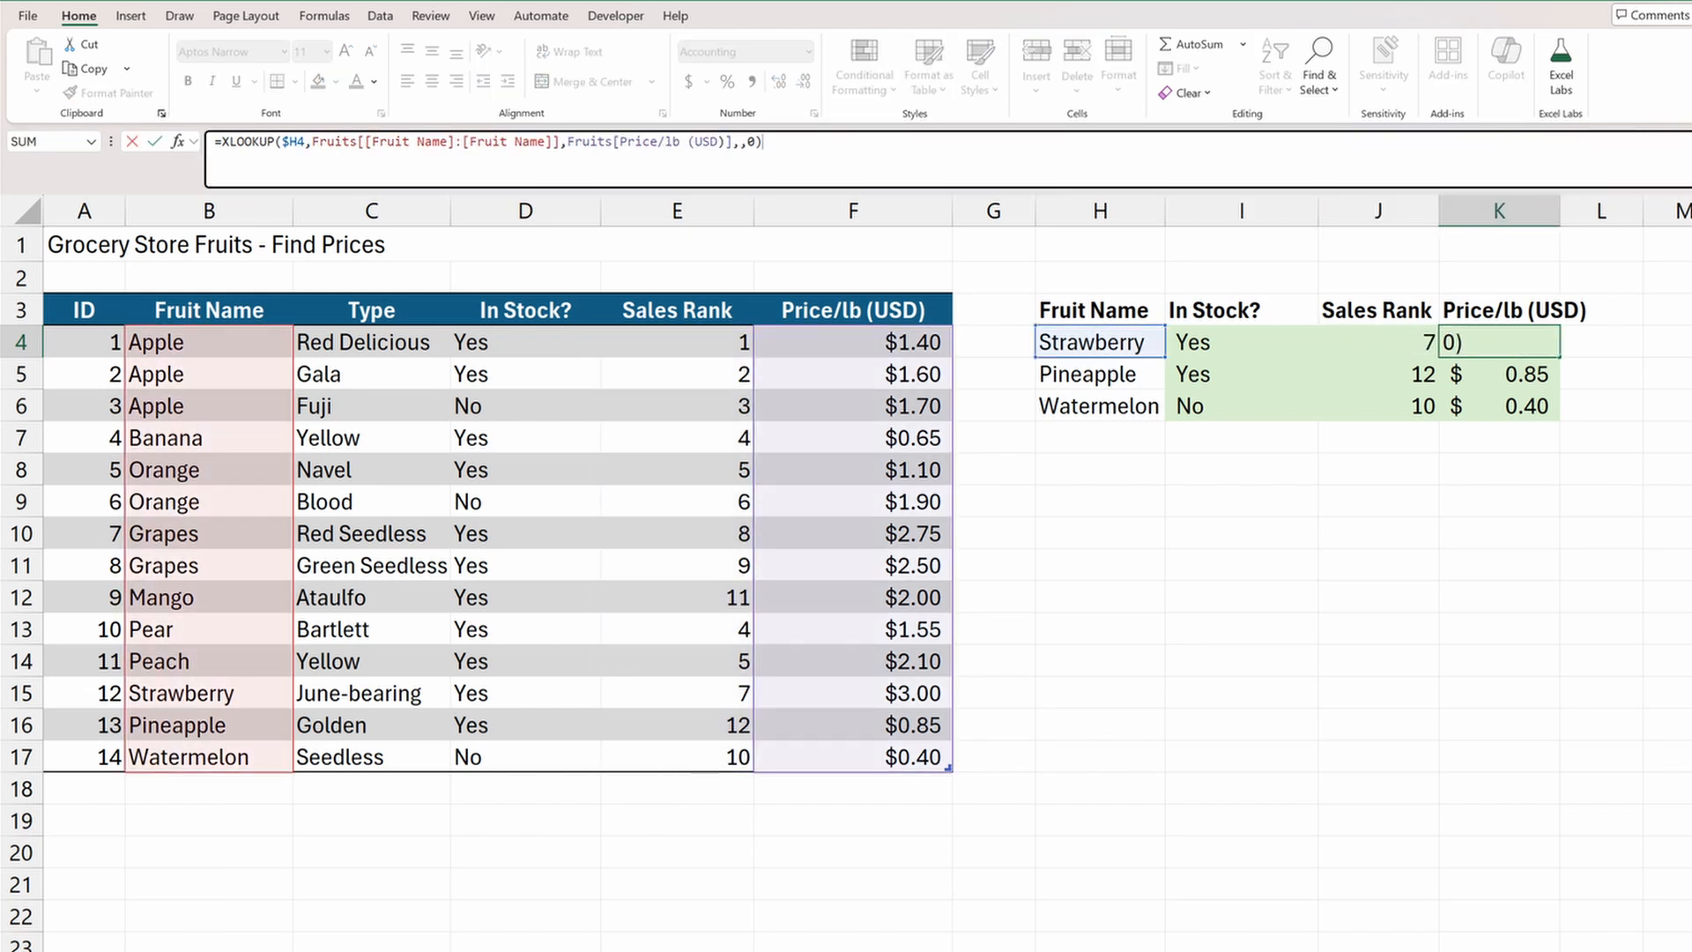
key("Escape")
left_click(1473, 408)
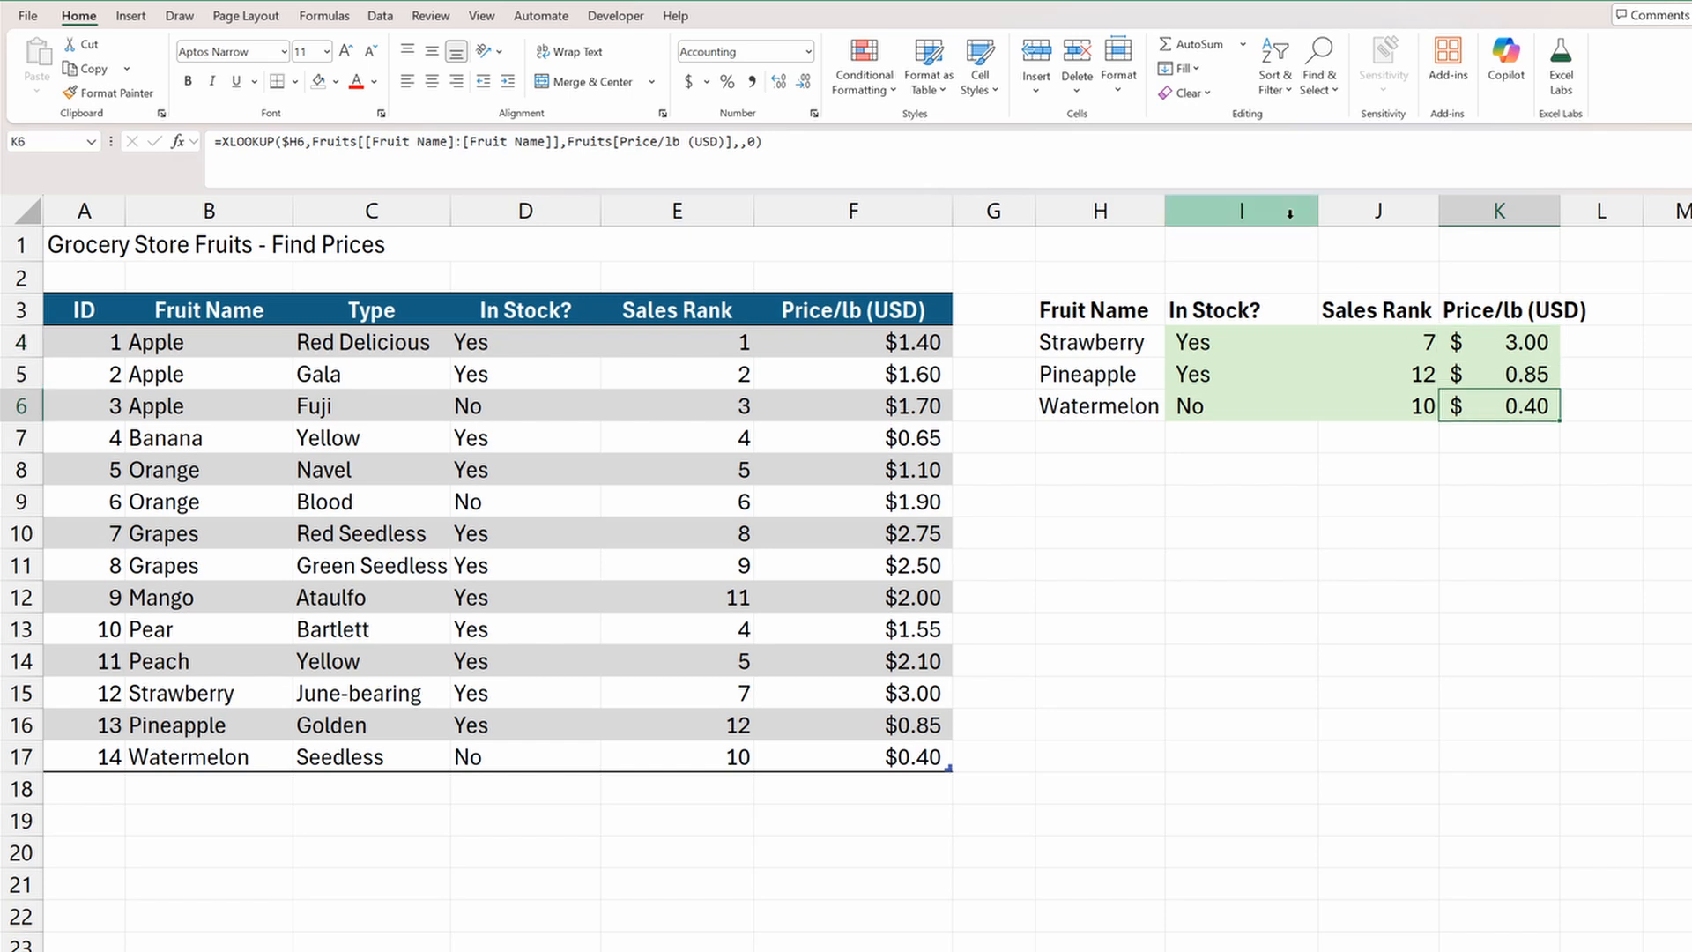
key("F2")
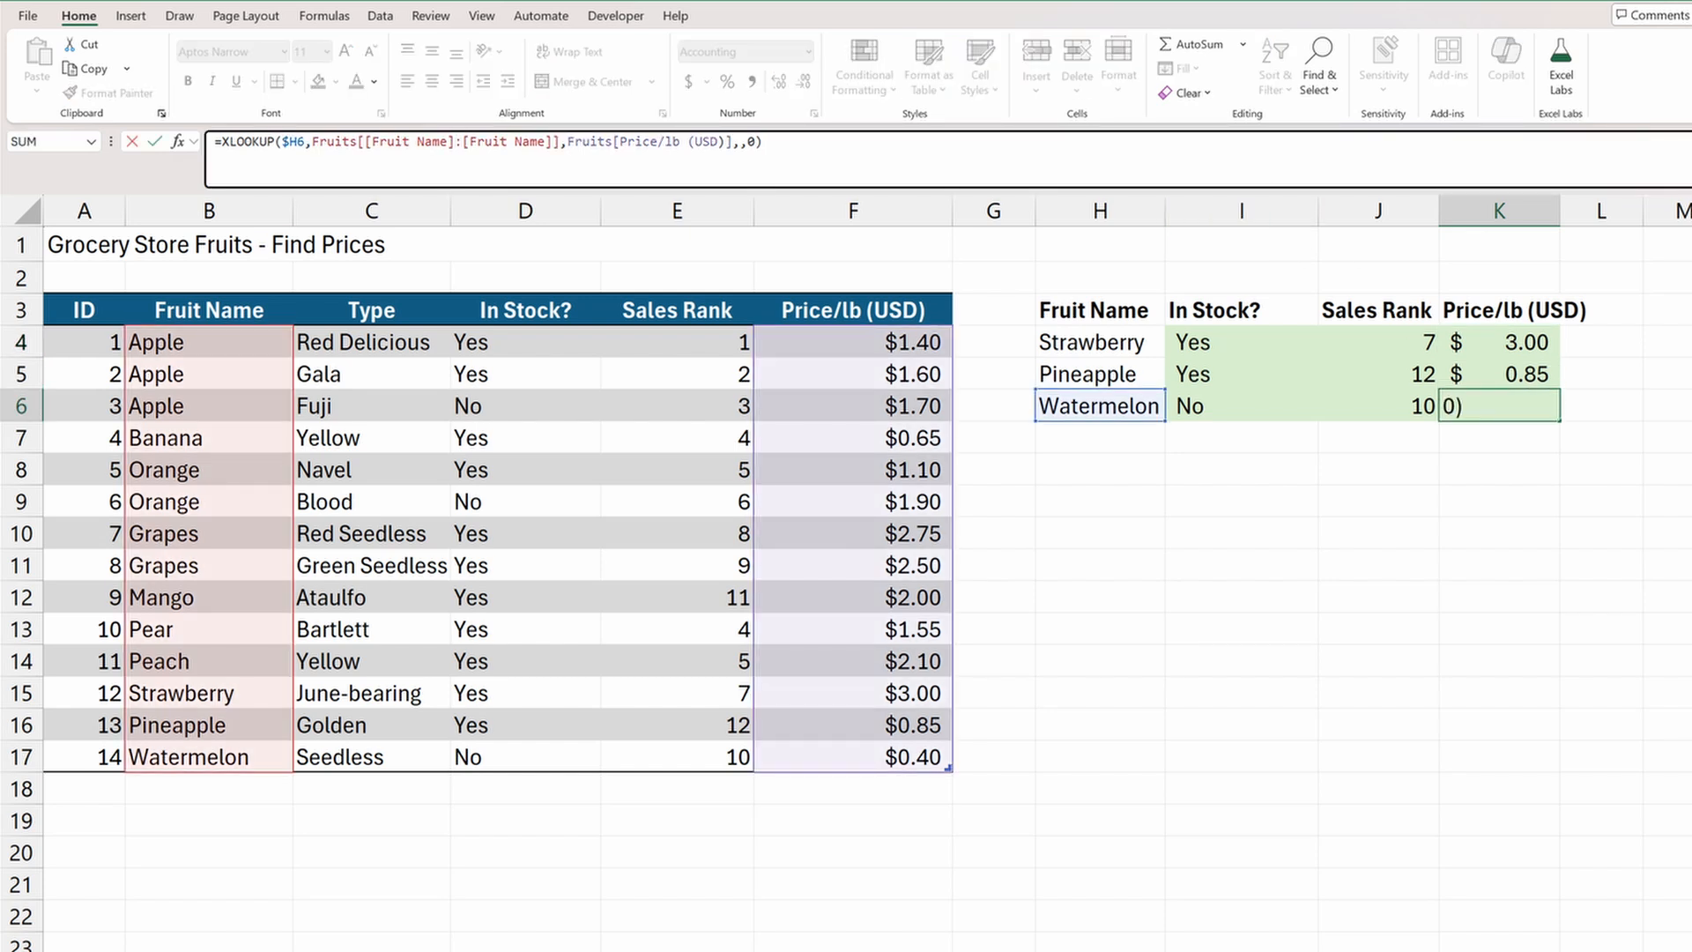
key("Escape")
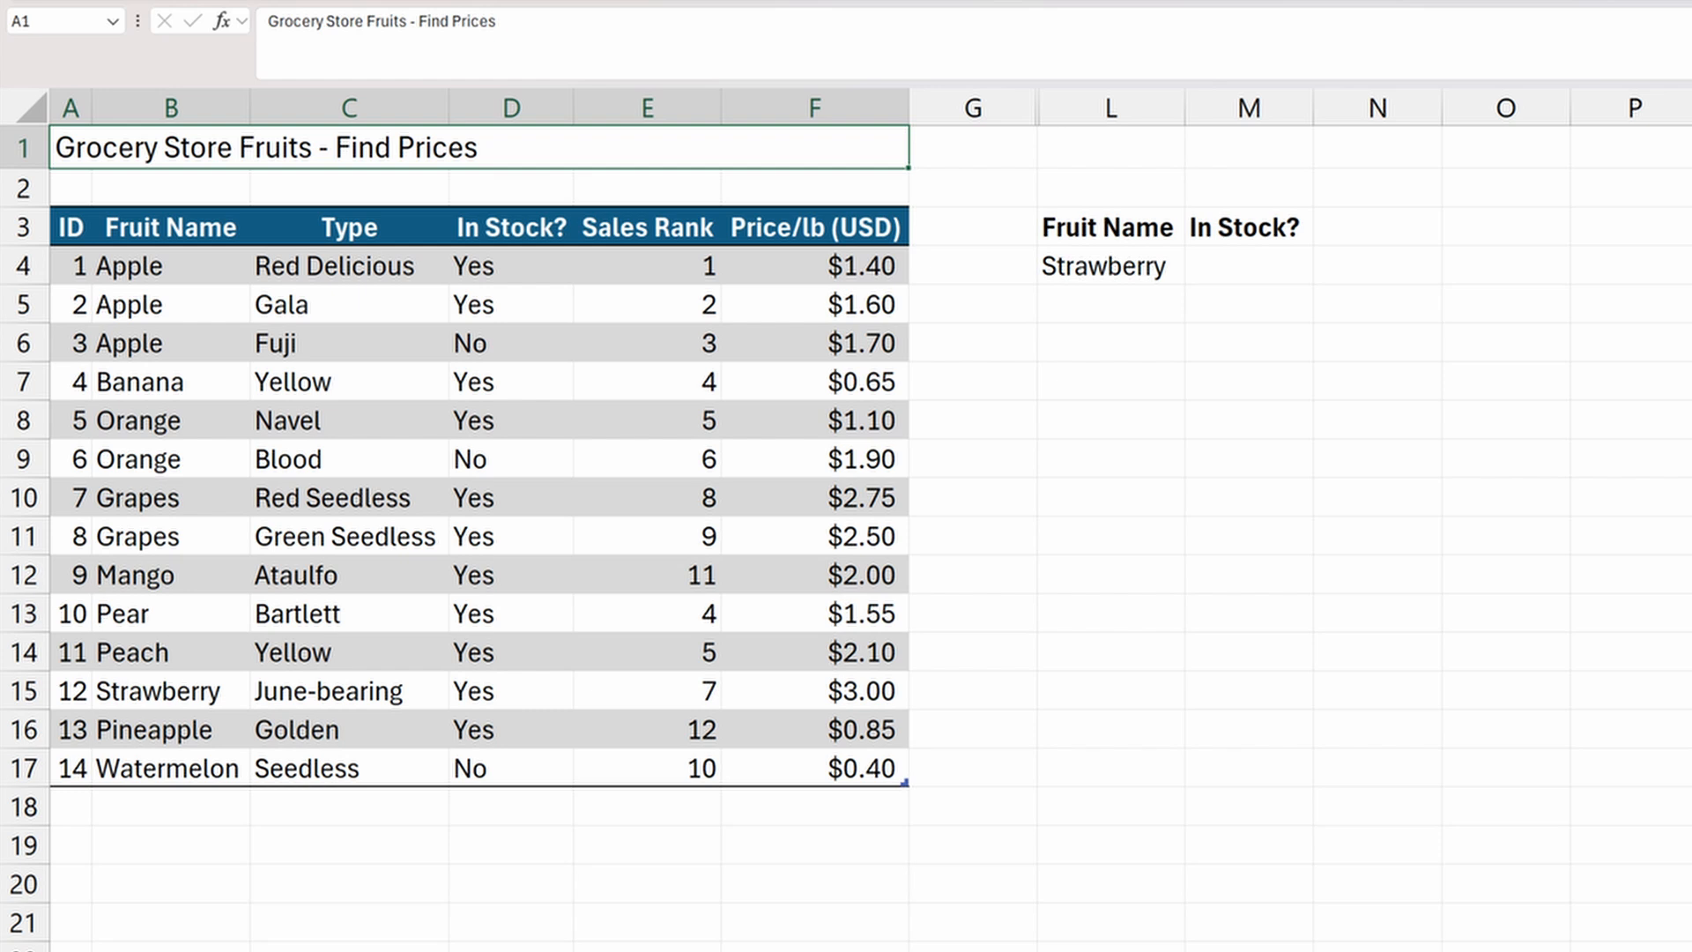
Find the Strawberry row's In Stock? entry in the table, and return it in M4 with =INDEX(Fruits,12,4).
left_click(1264, 265)
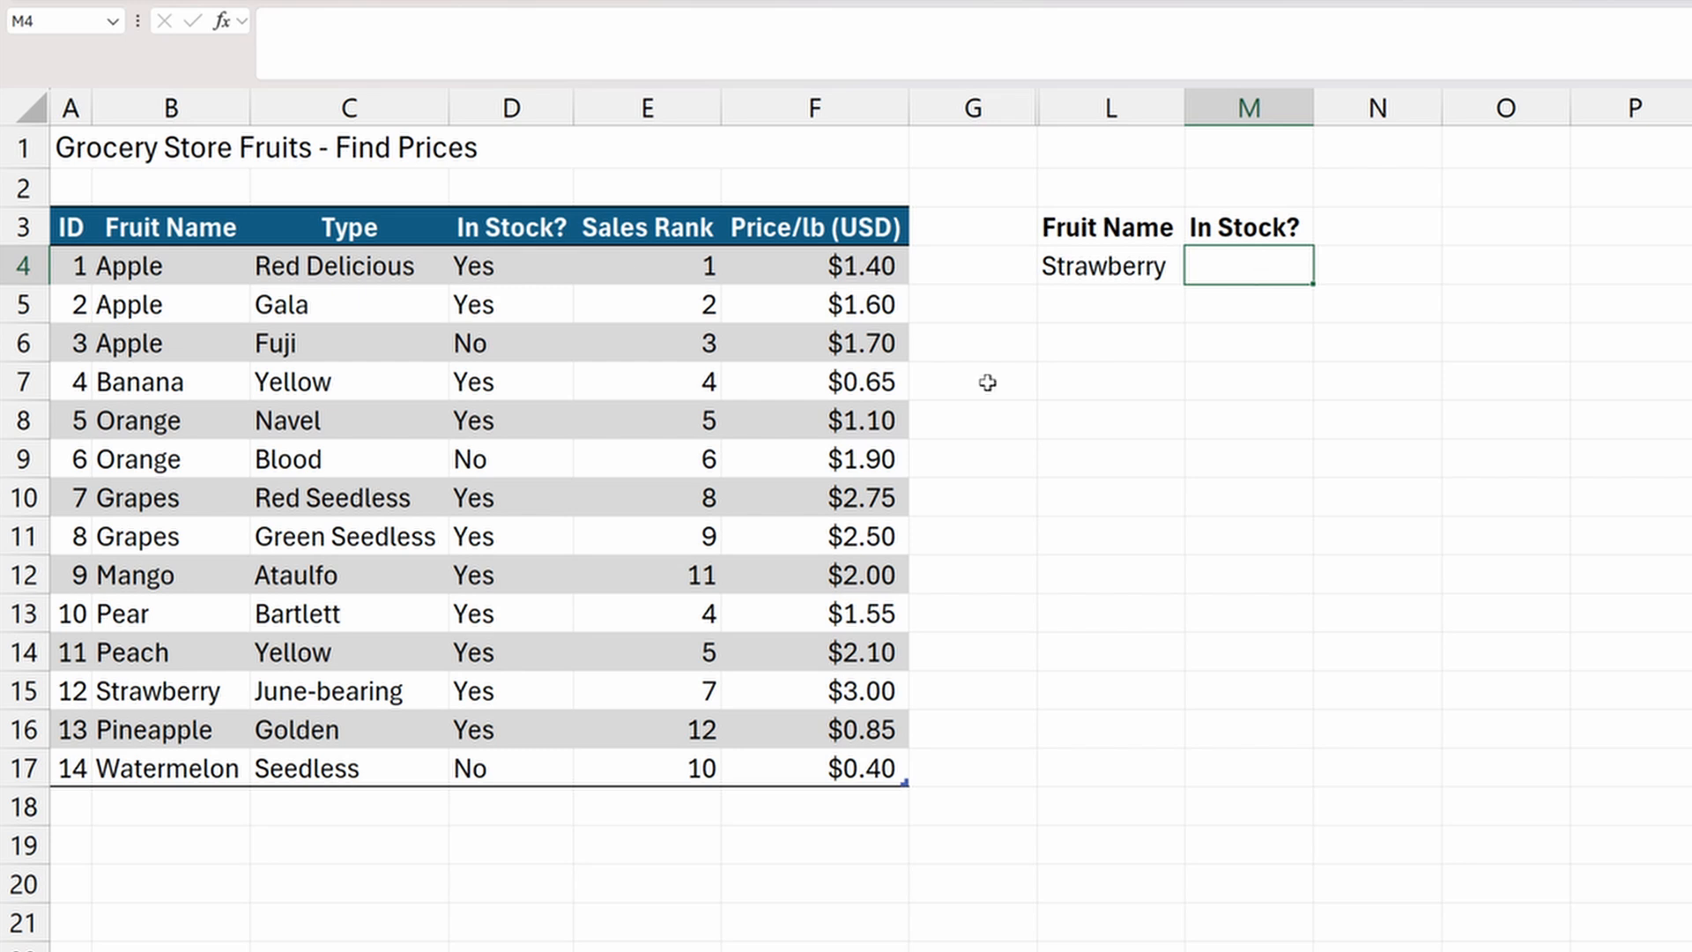
left_click_drag(74, 690, 843, 687)
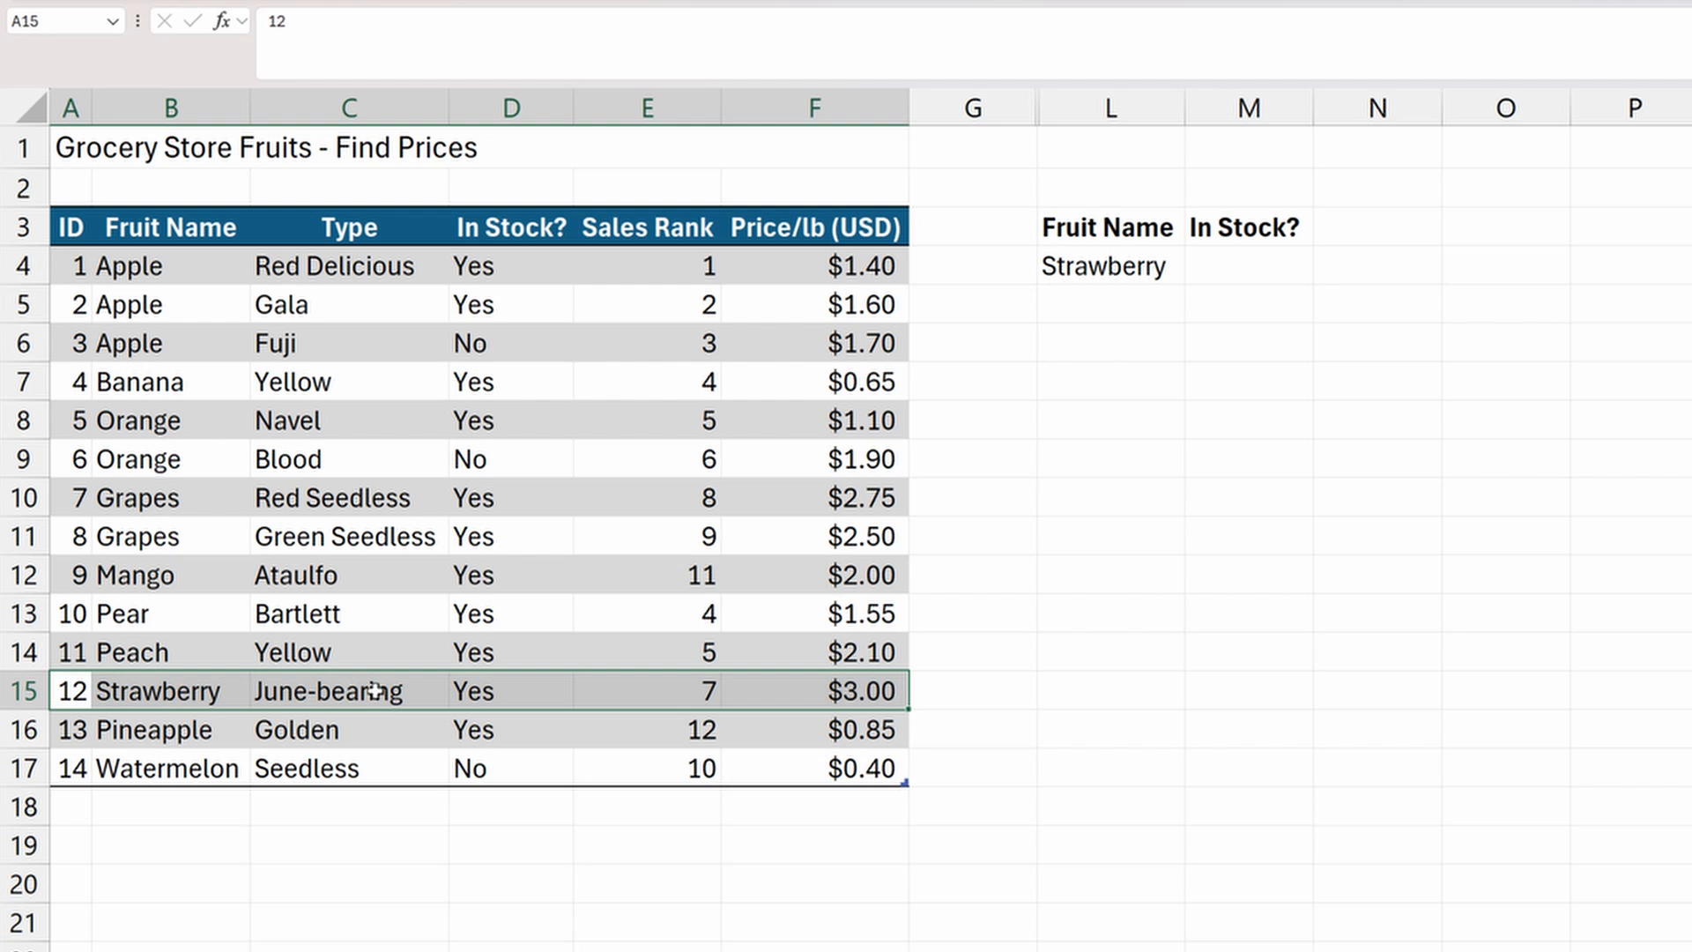
left_click(506, 691)
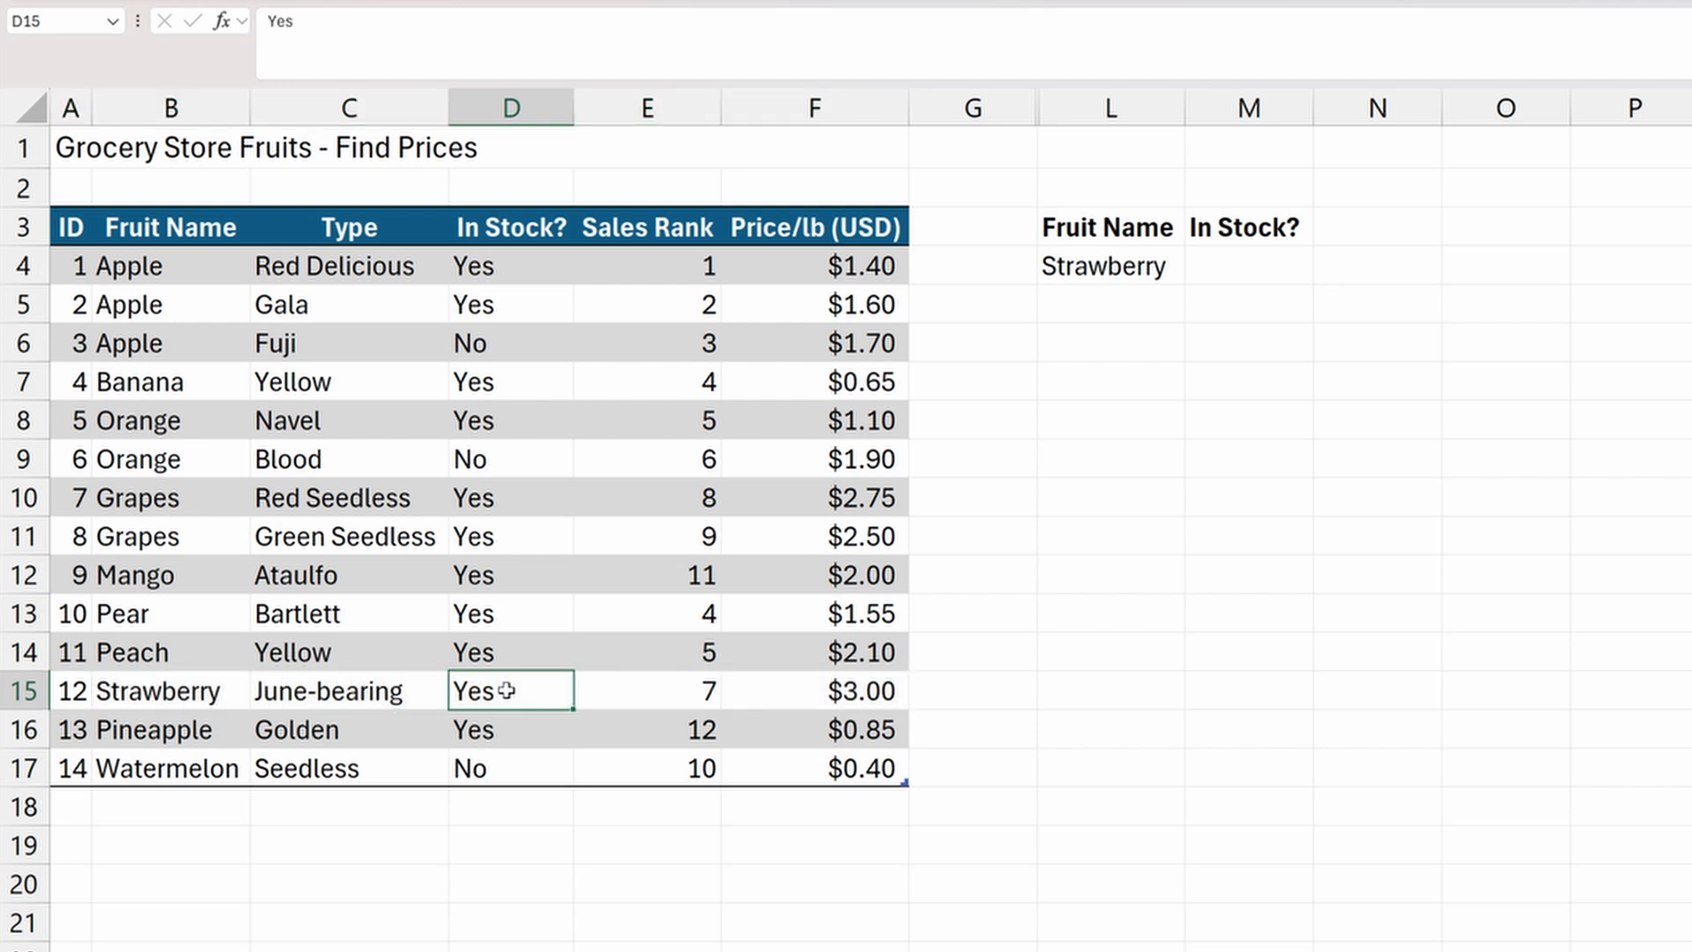
left_click(1245, 272)
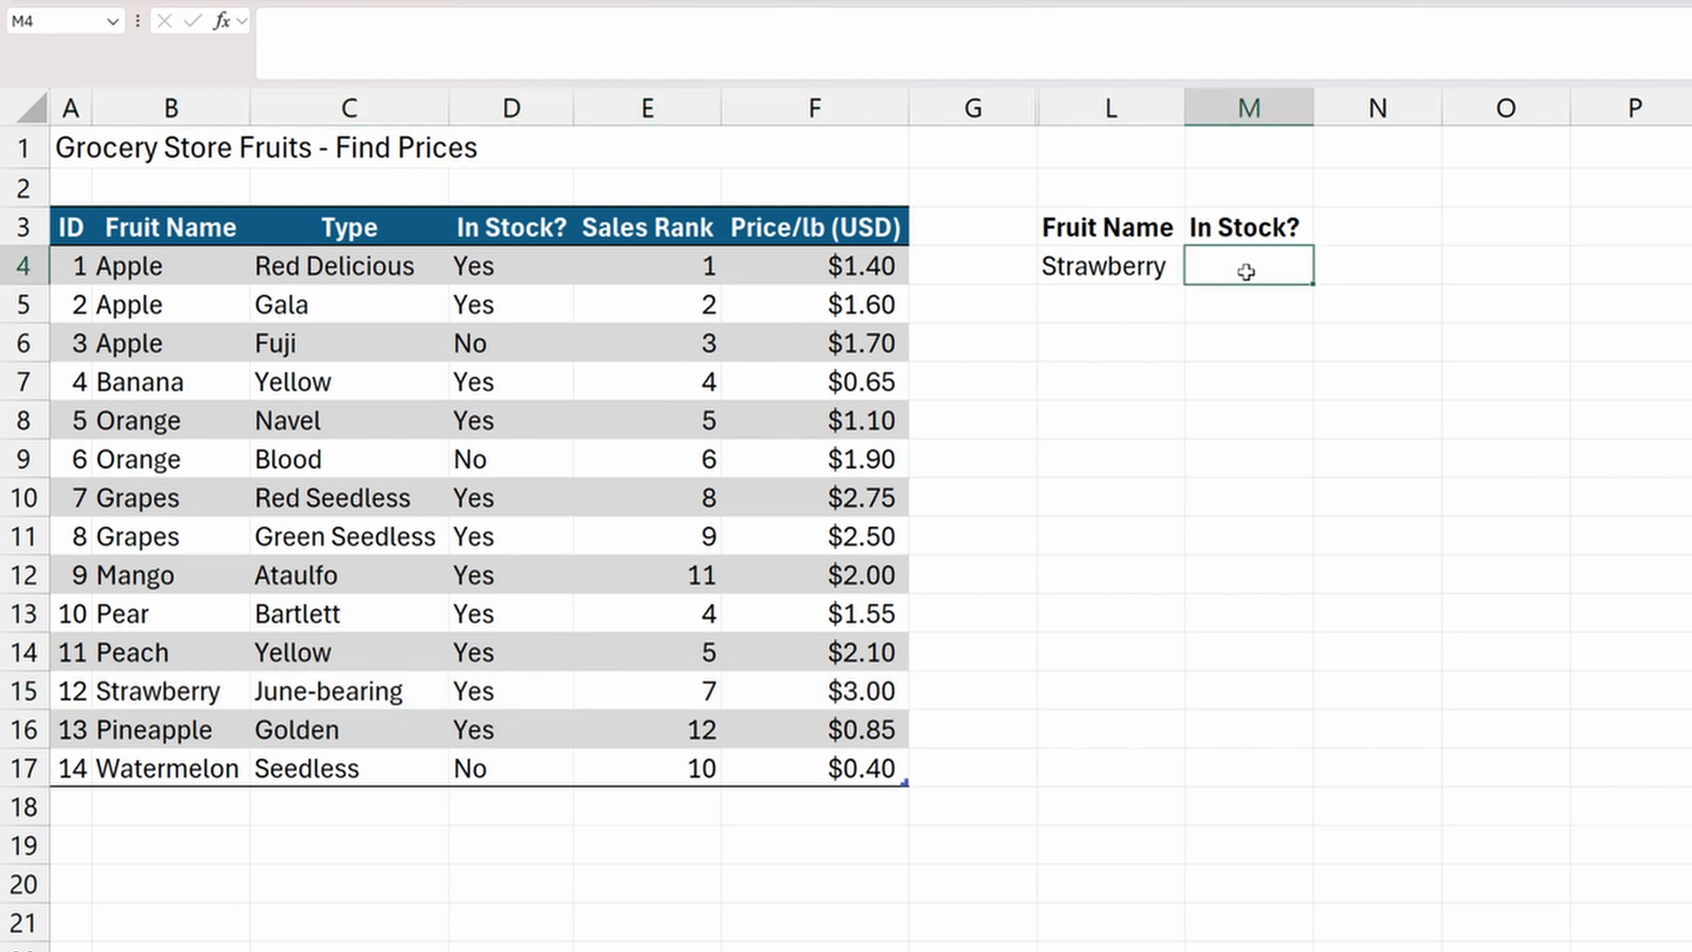
type("=index")
key("Tab")
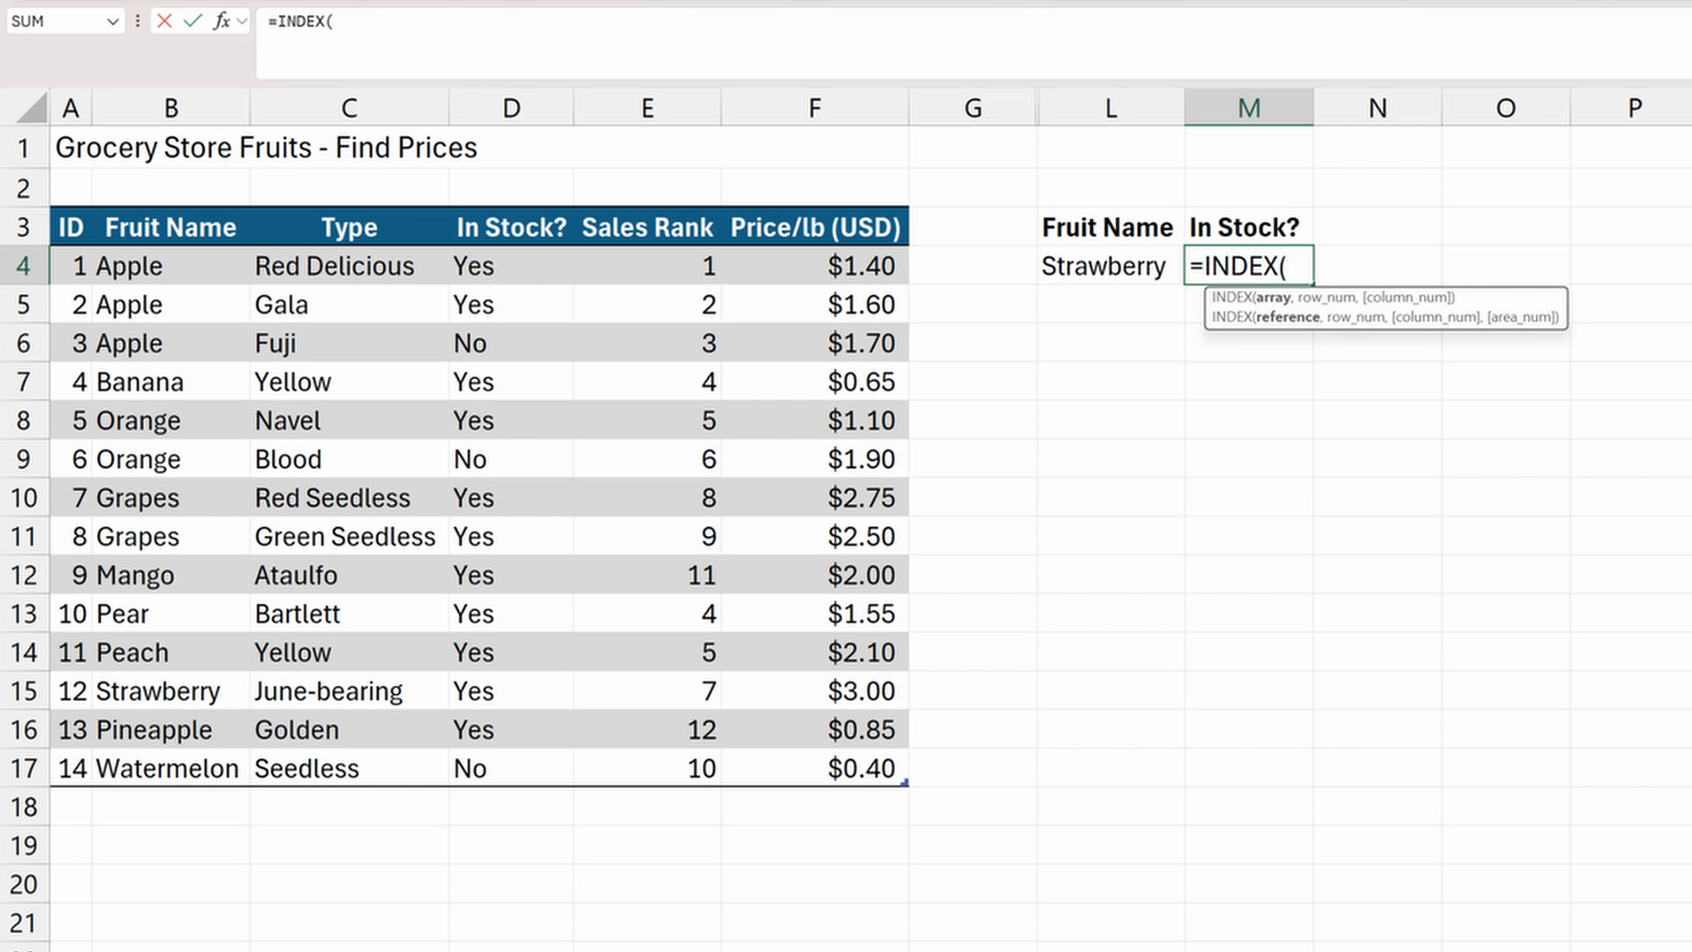
left_click(60, 262)
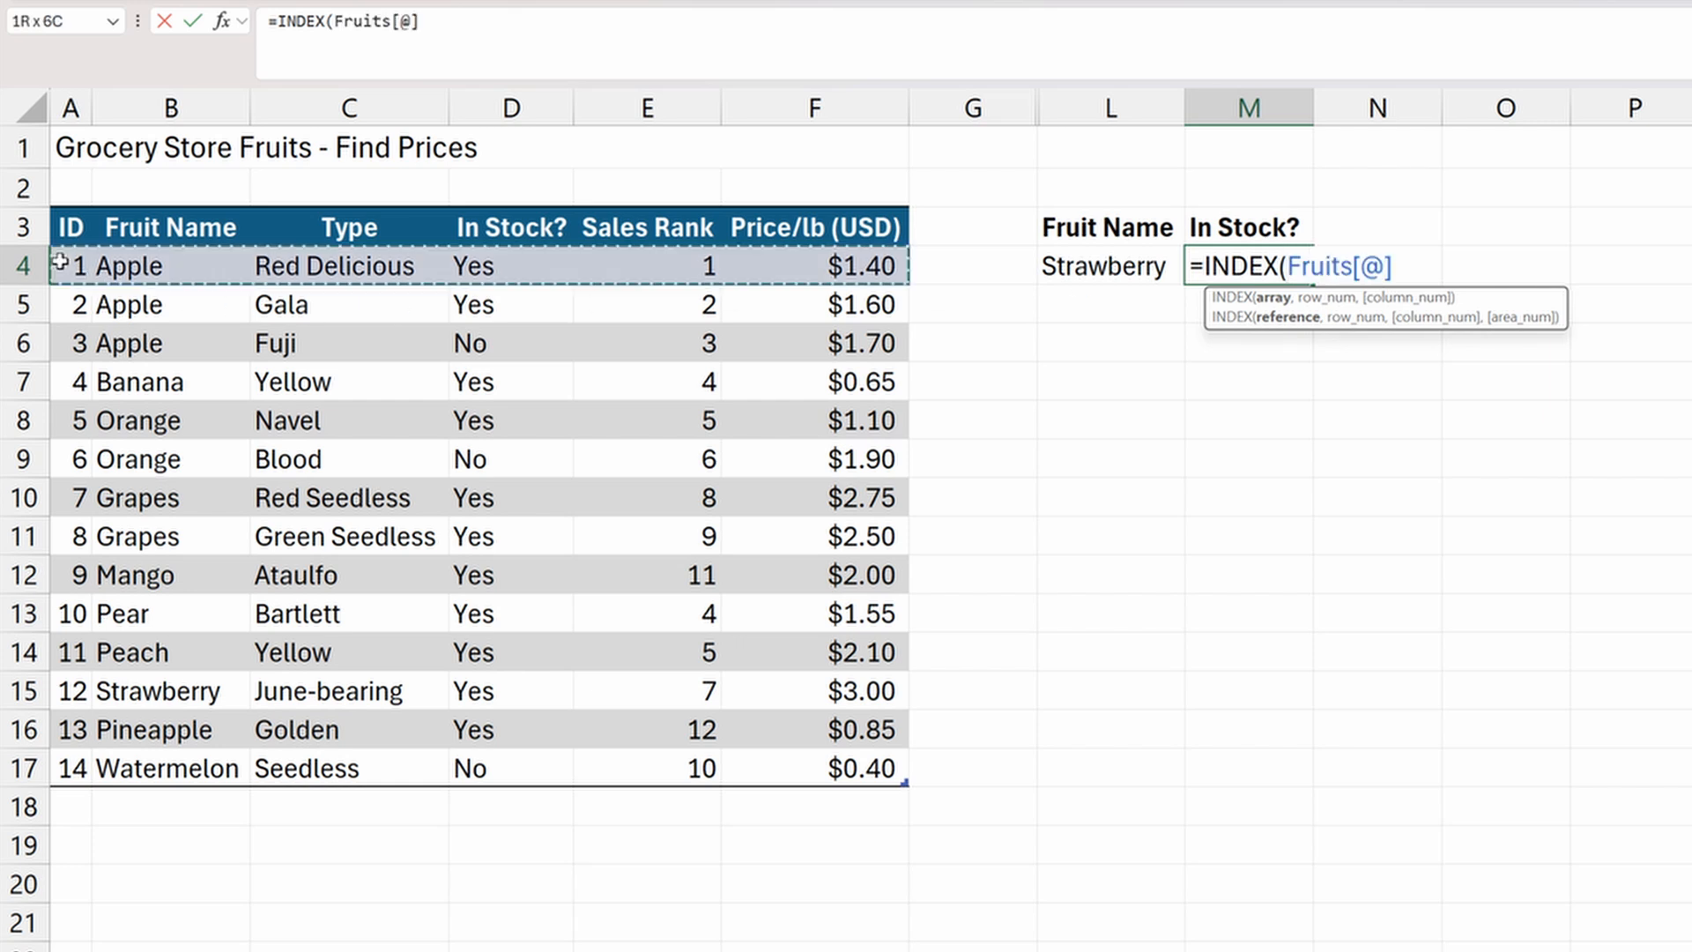
left_click_drag(60, 262, 792, 758)
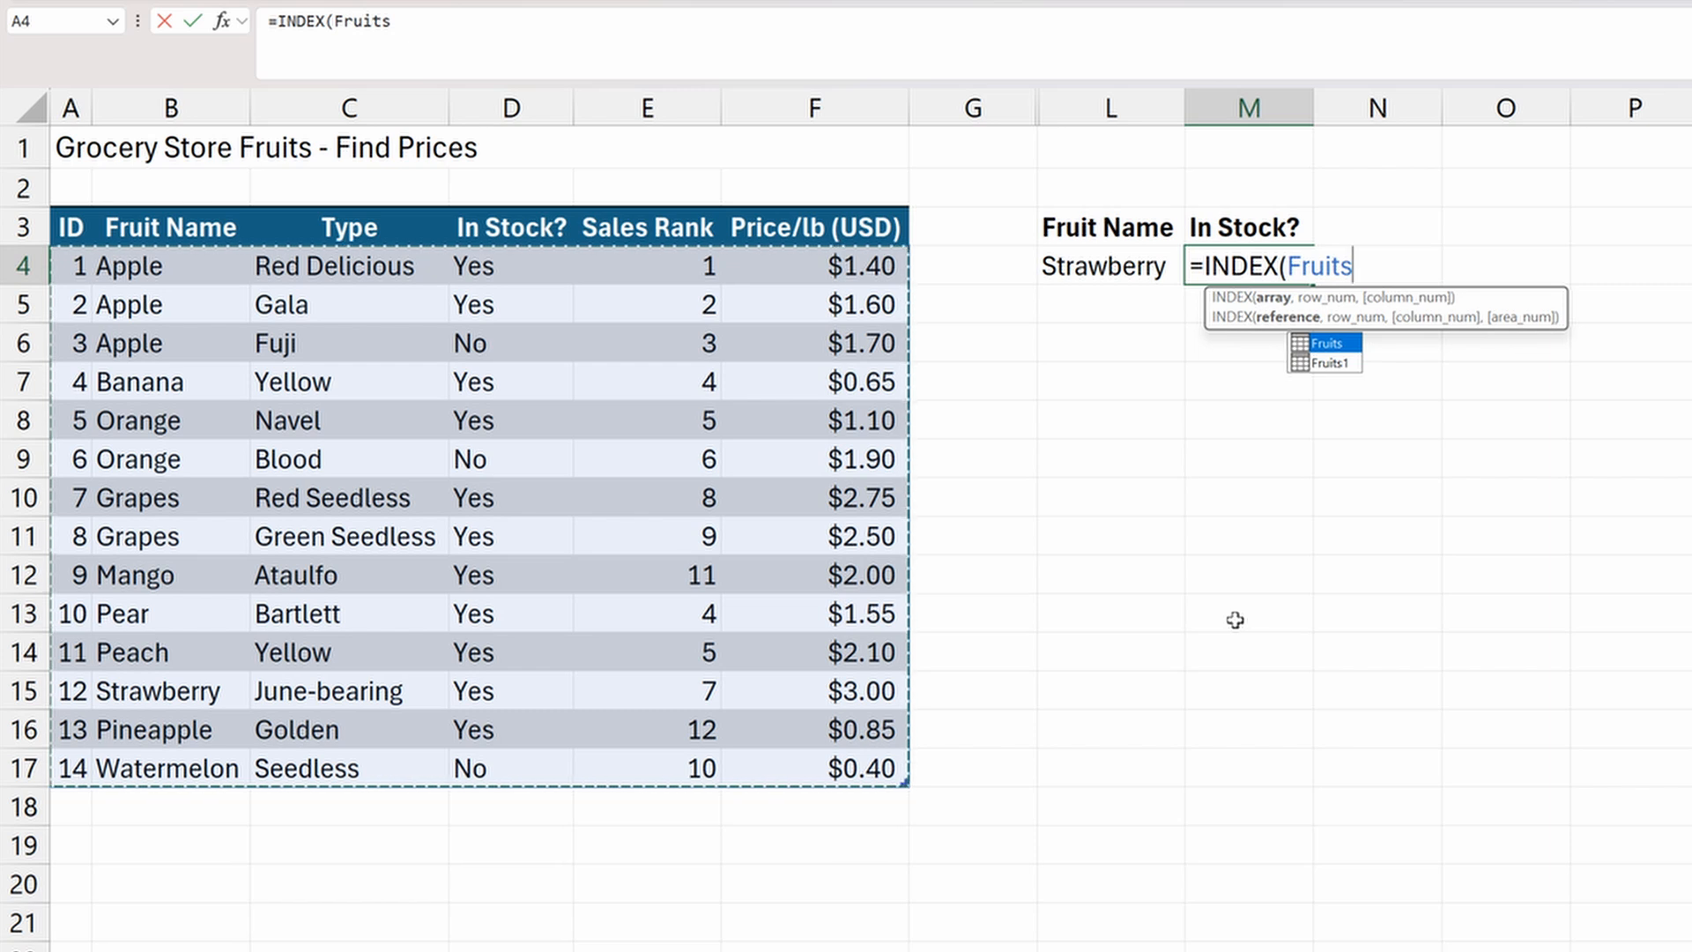
type(",12")
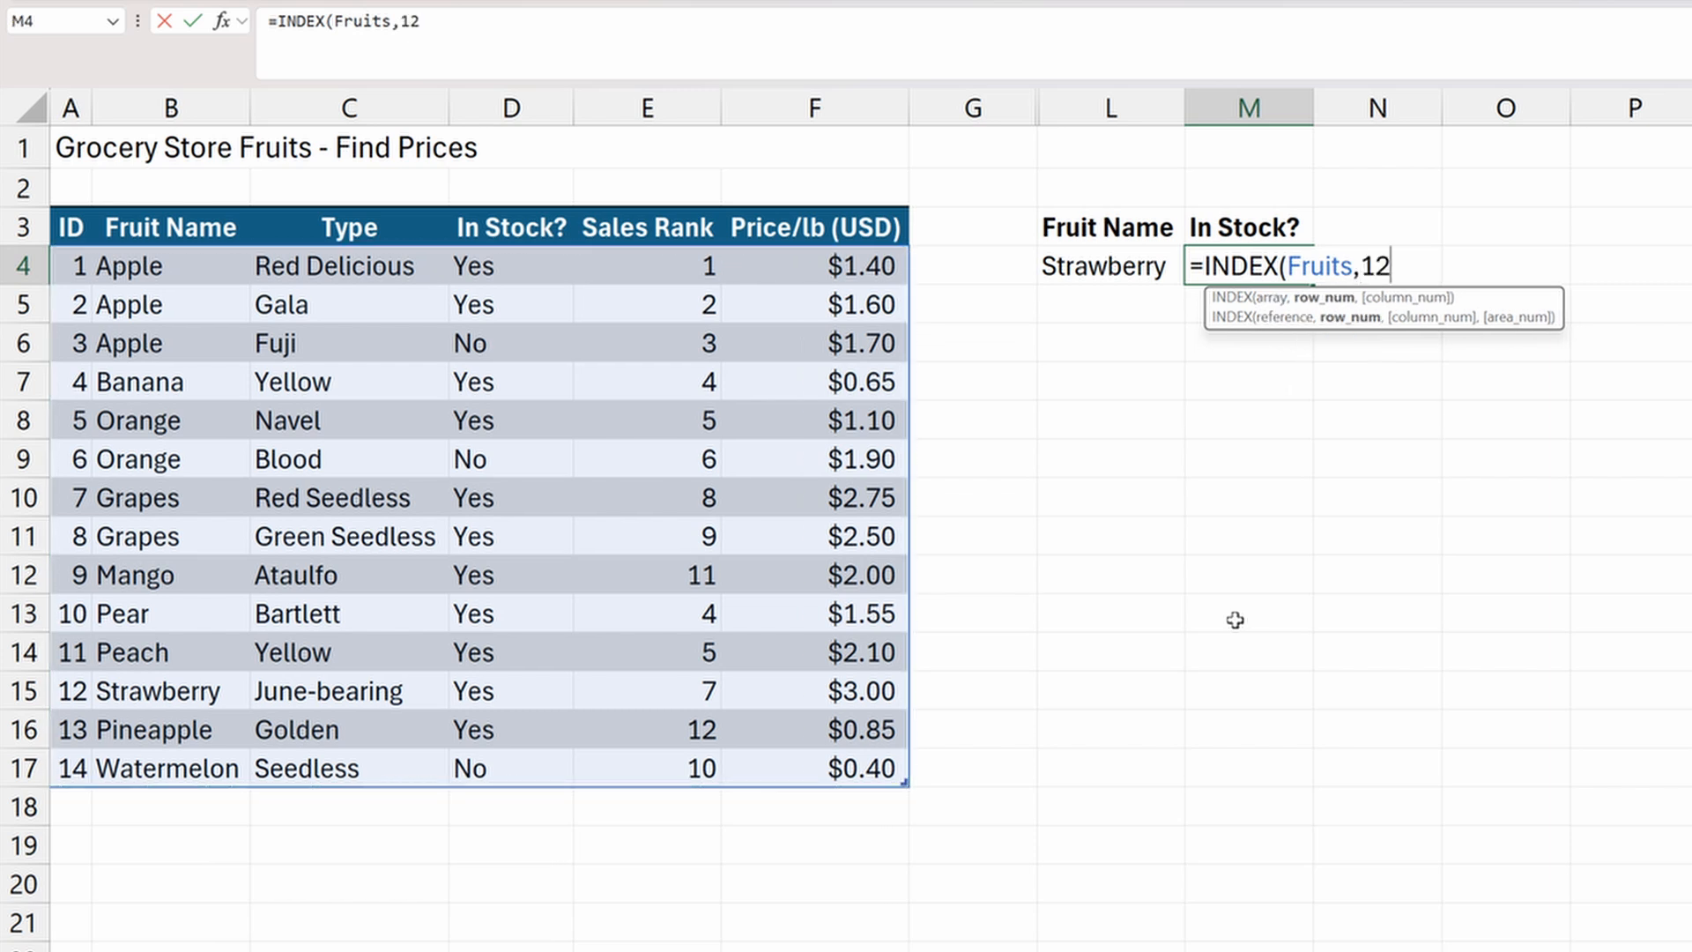
type(",4")
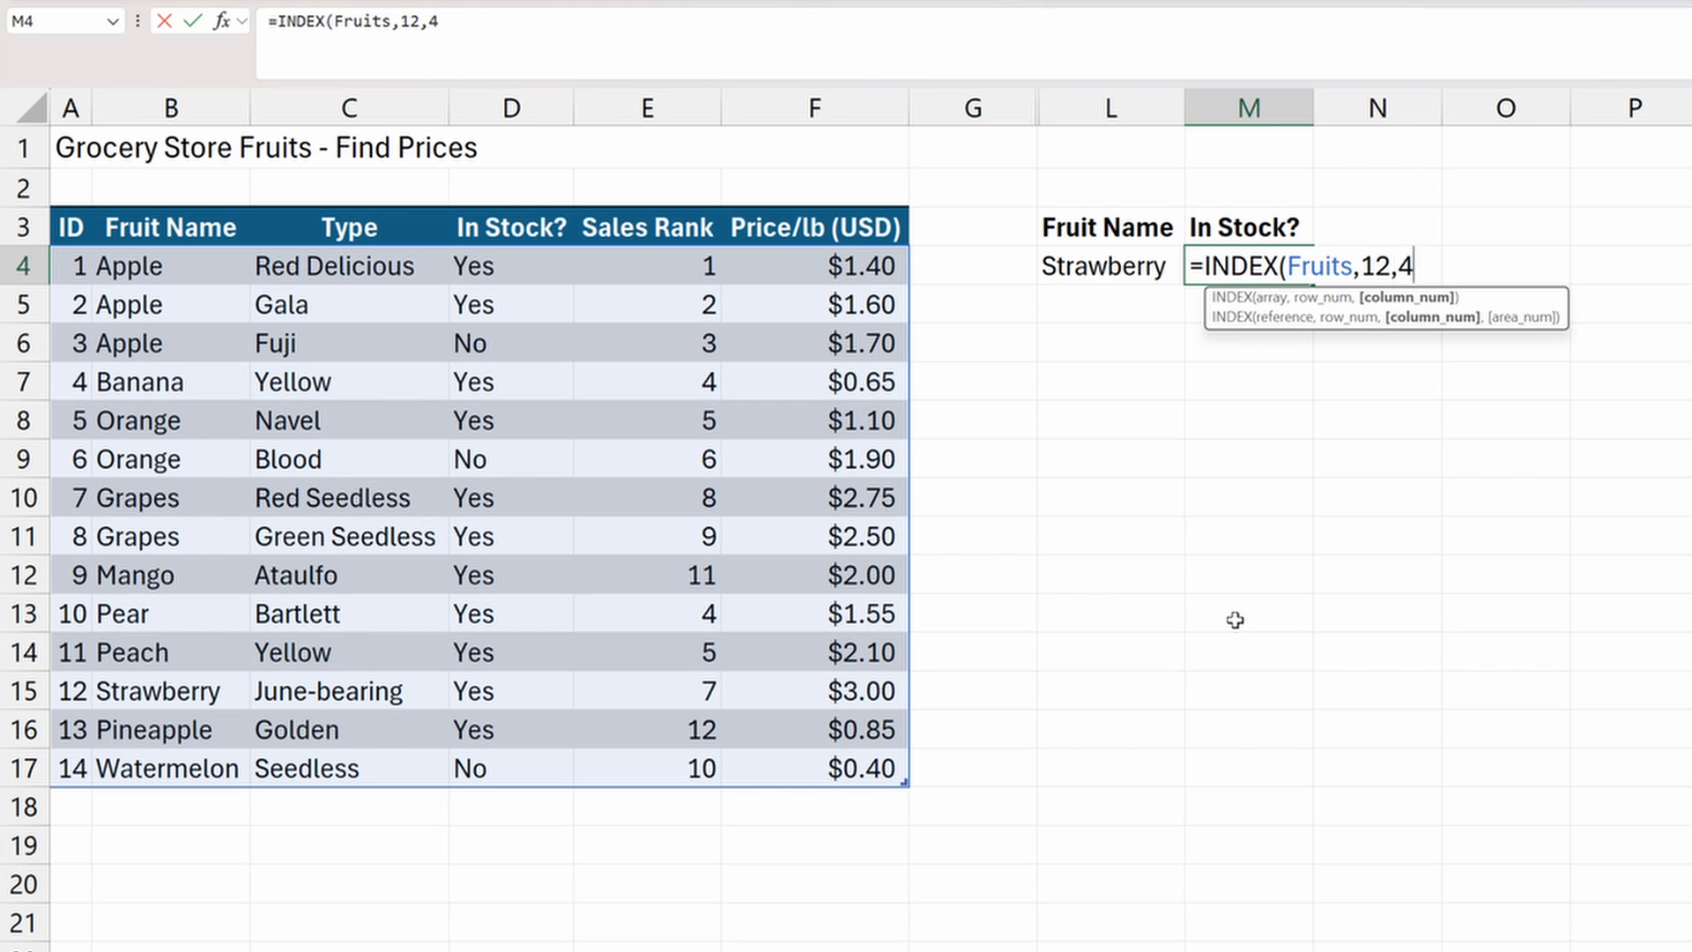
type(")")
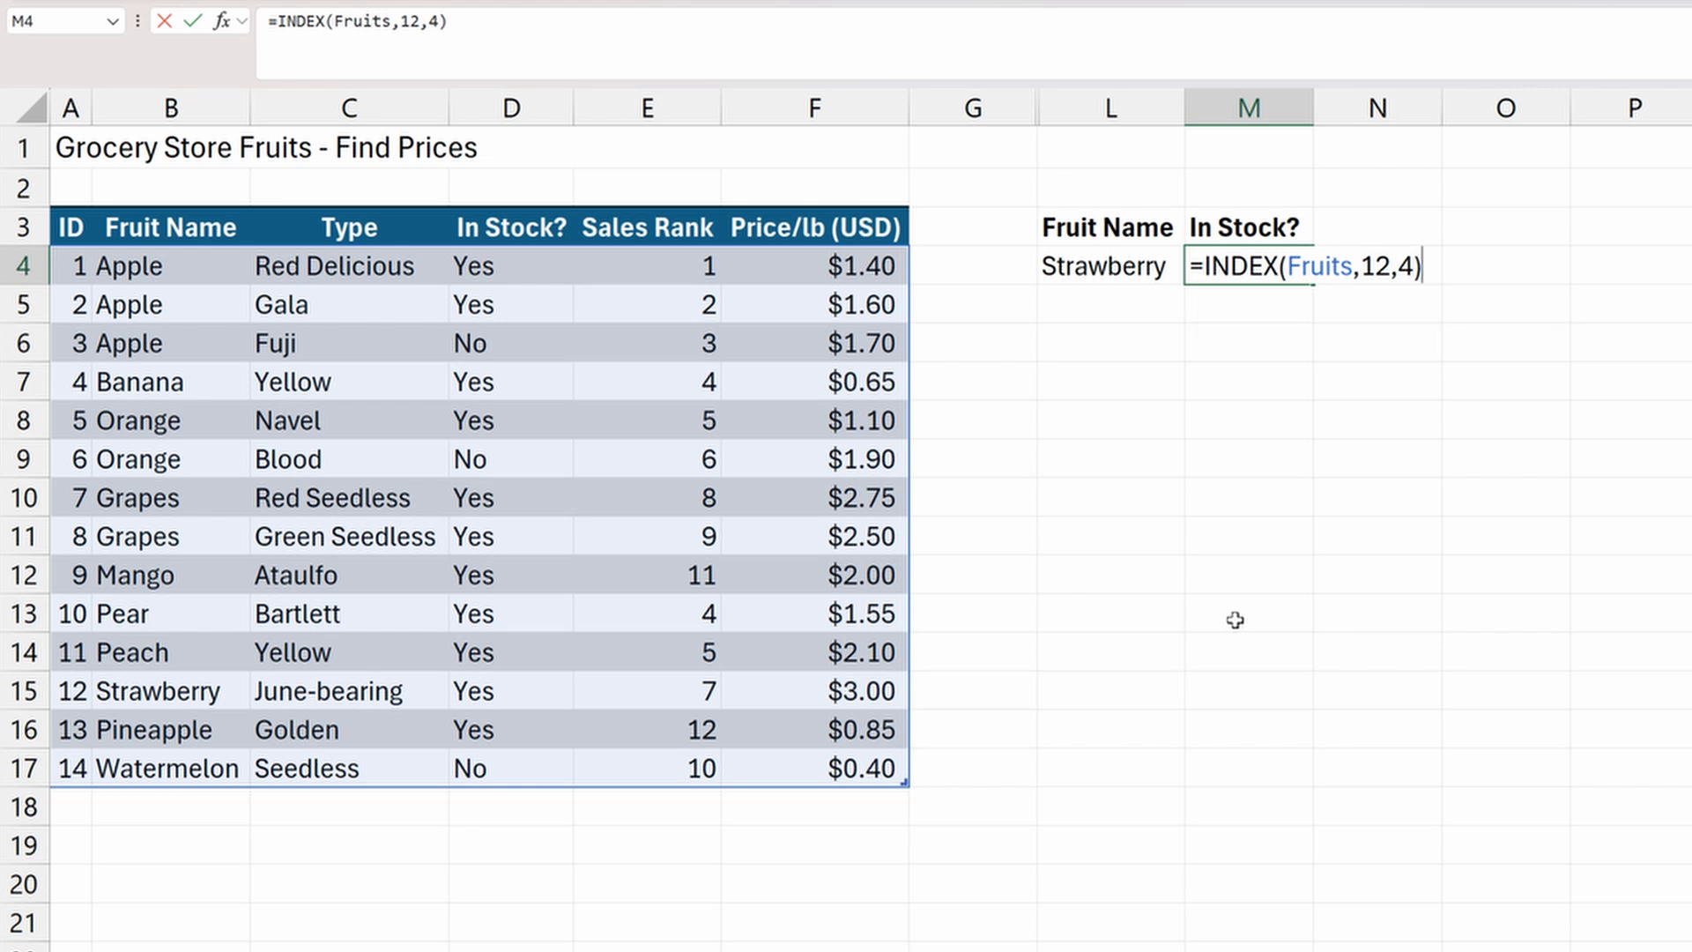
key("Return")
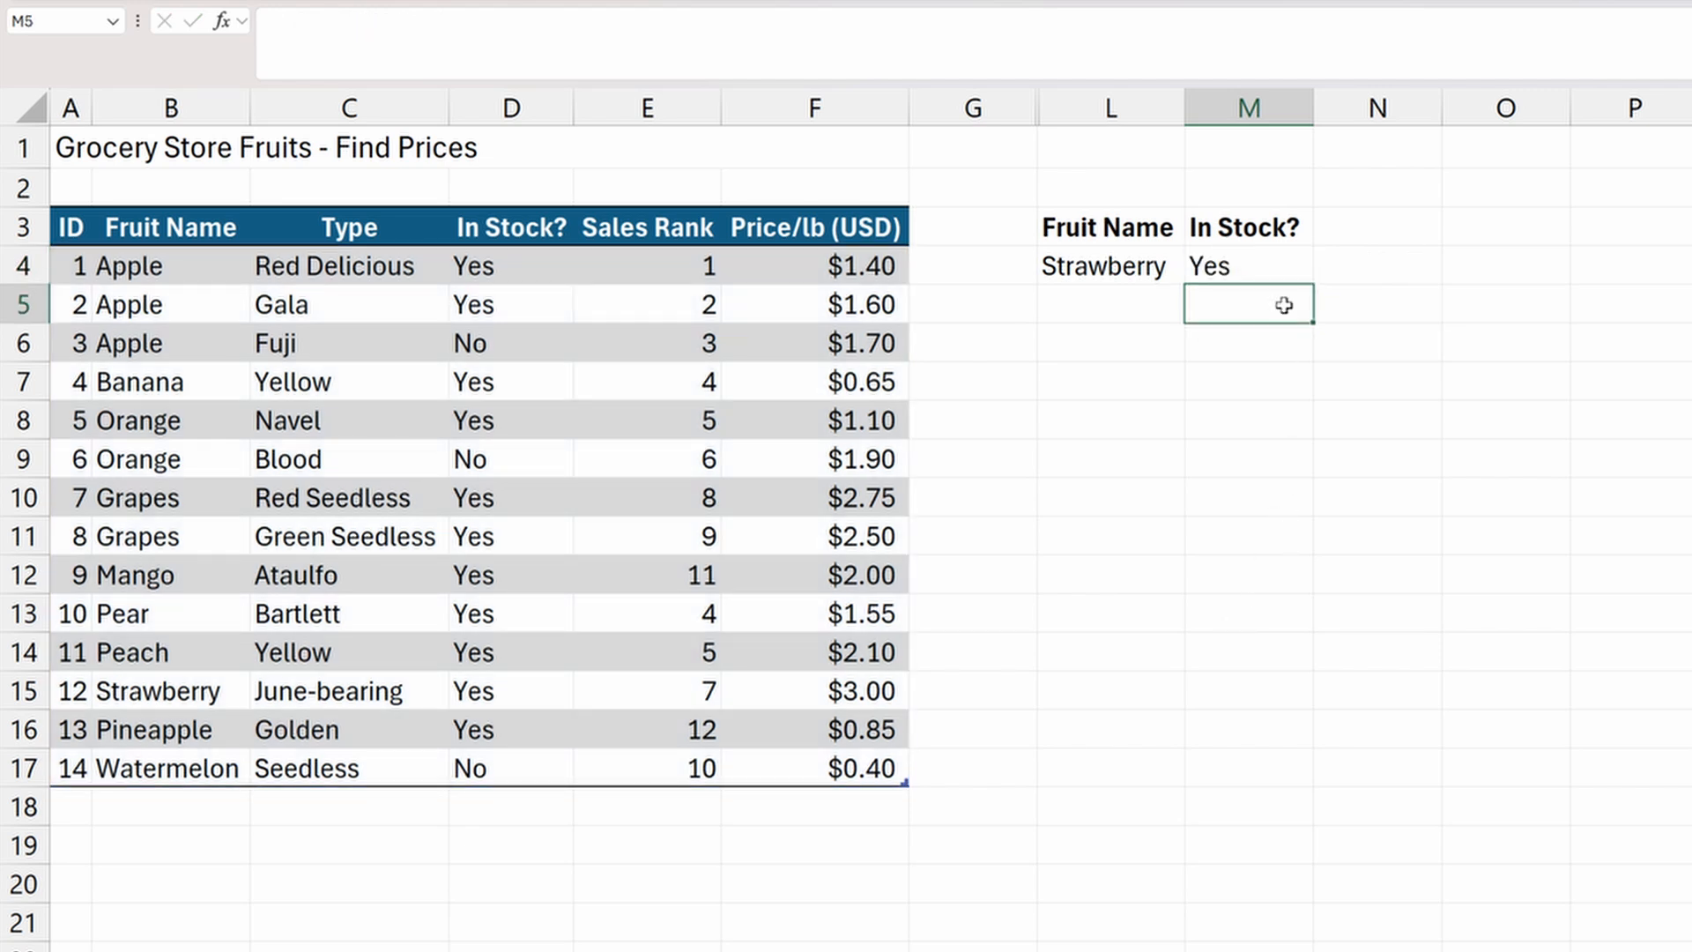
Examine the row number and column number arguments of the INDEX formula in M4.
left_click(1275, 269)
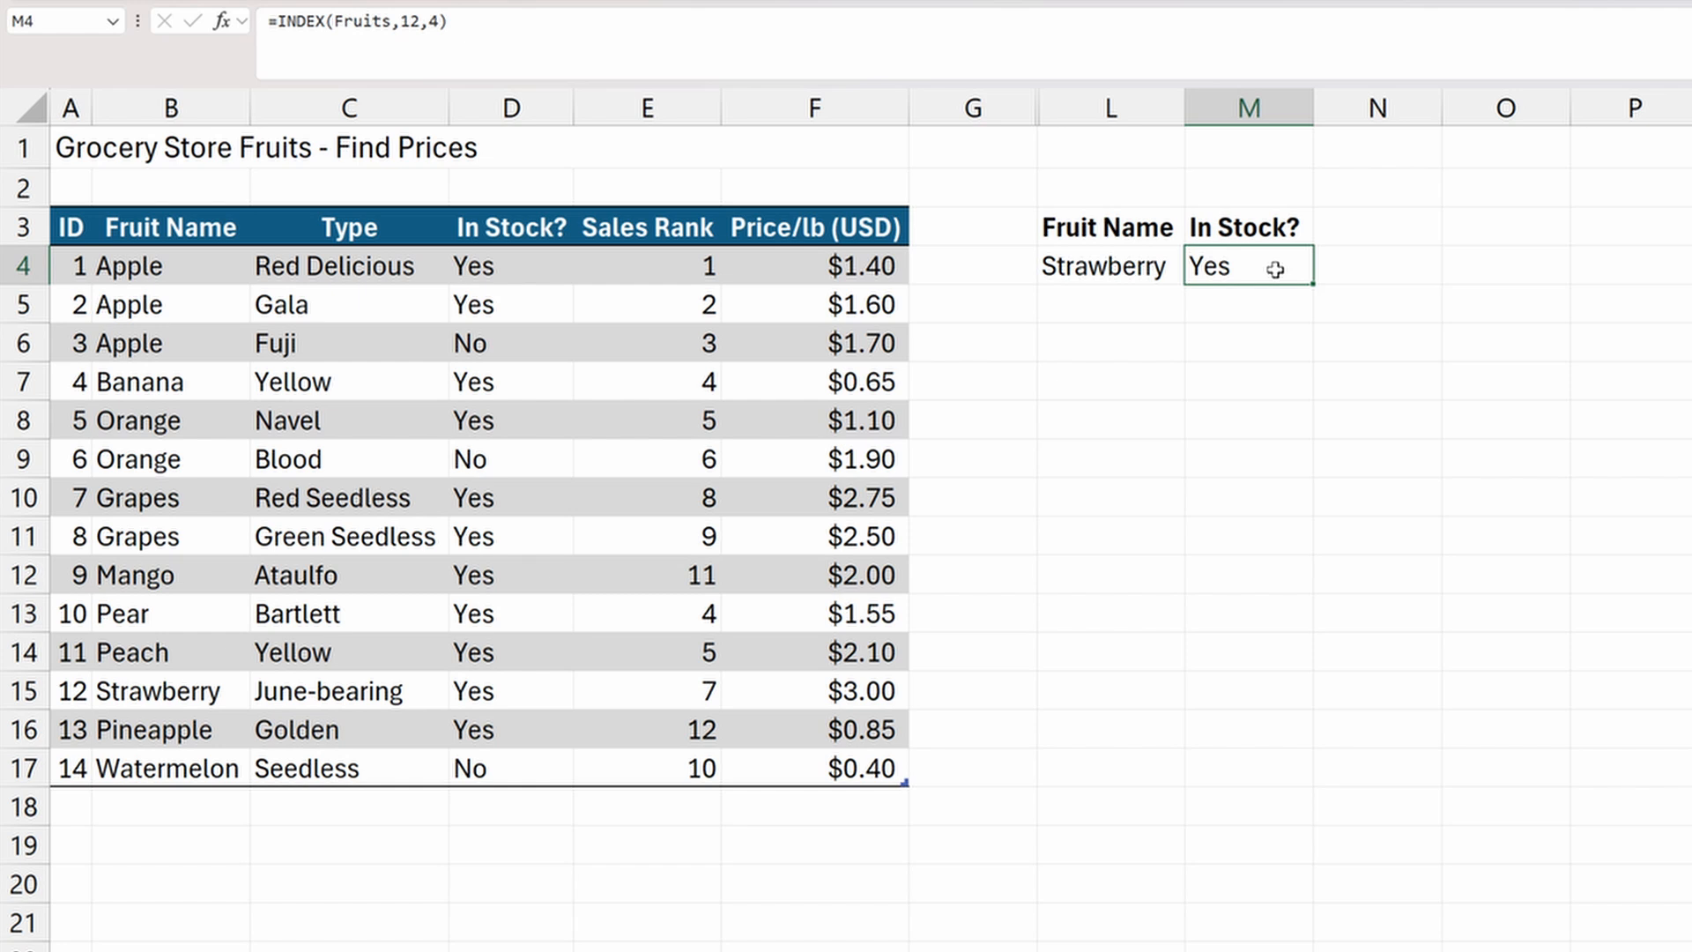
double_click(1275, 269)
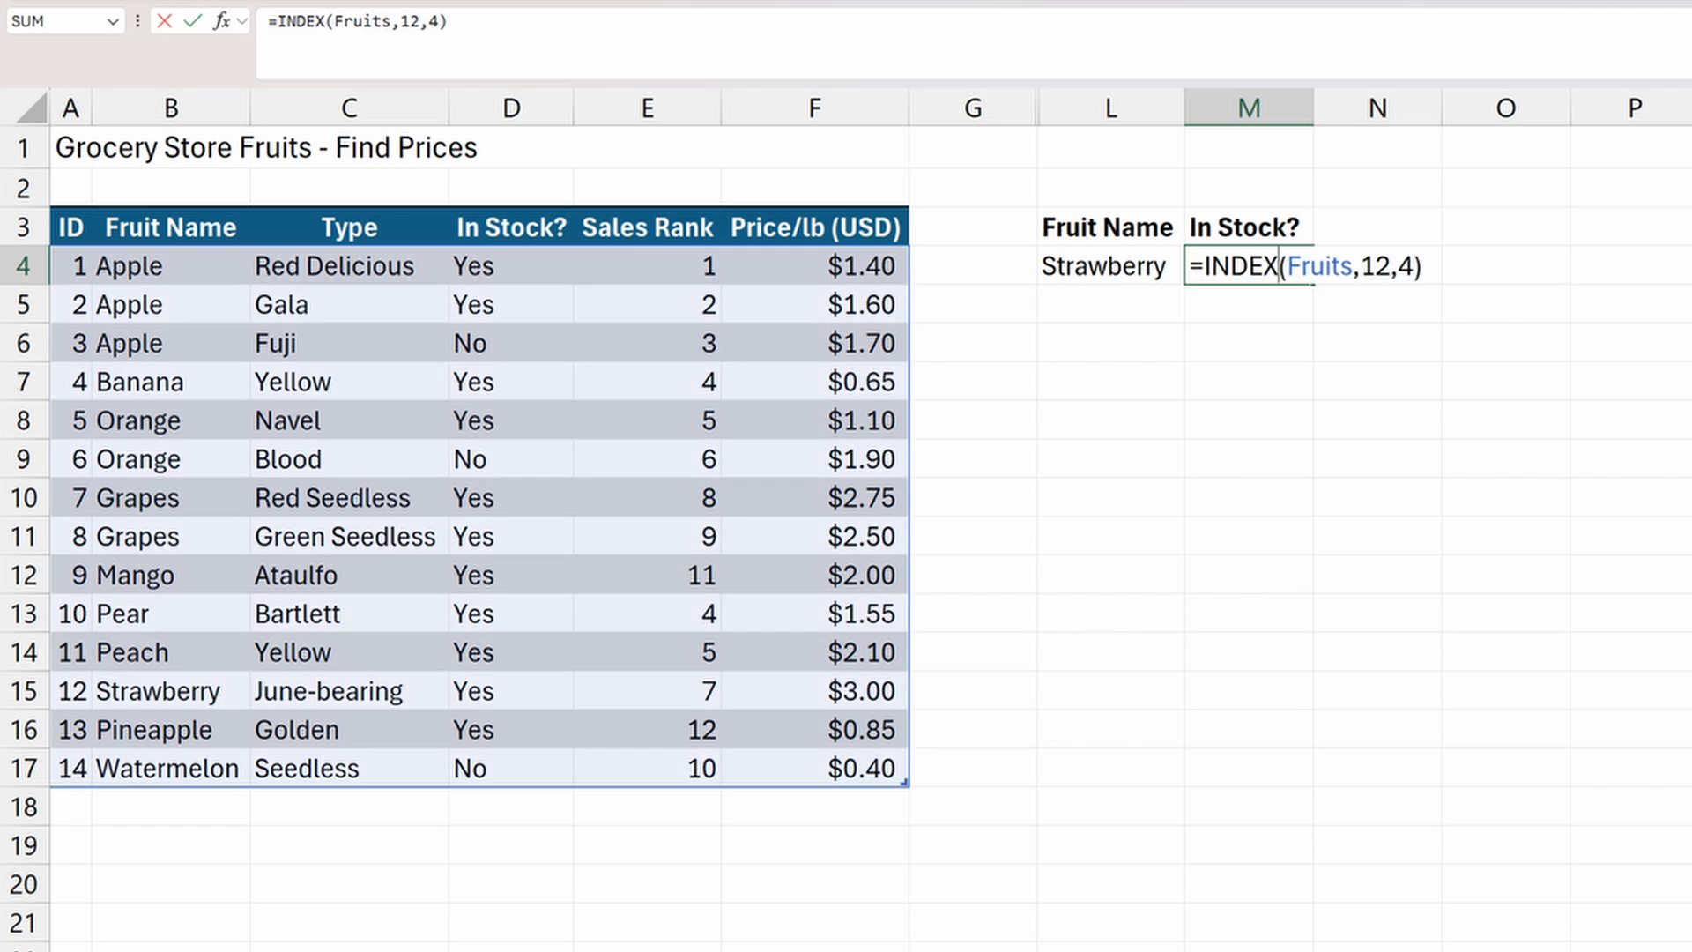
double_click(1376, 266)
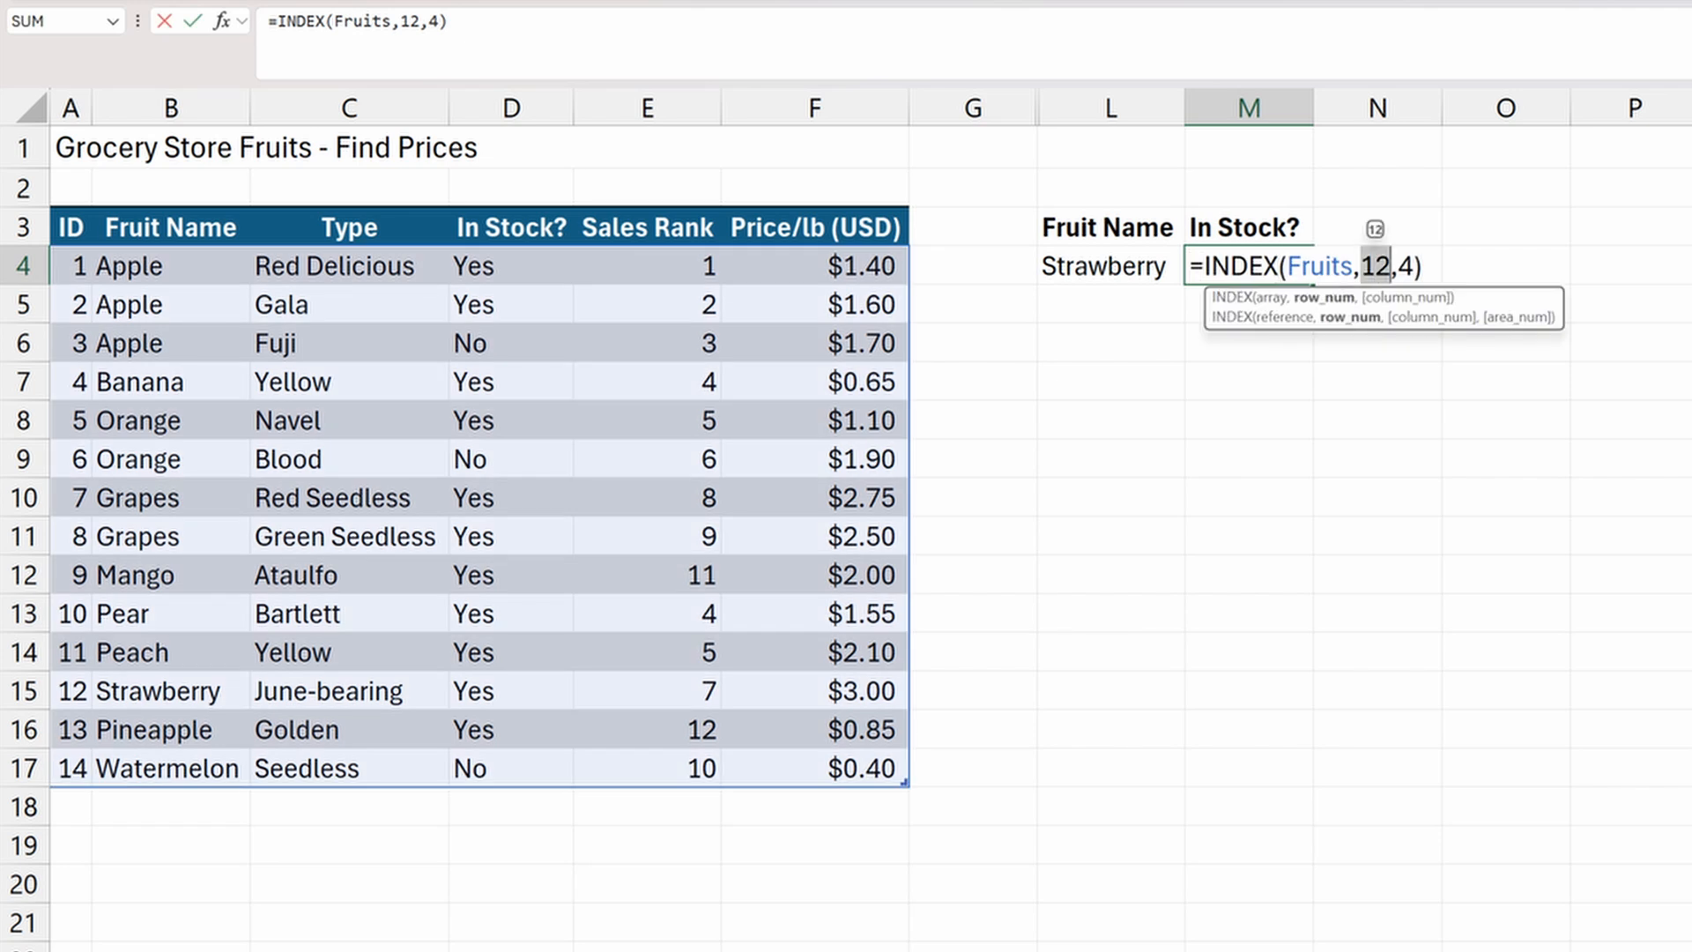
key("Right")
key("Right")
key("shift+Right")
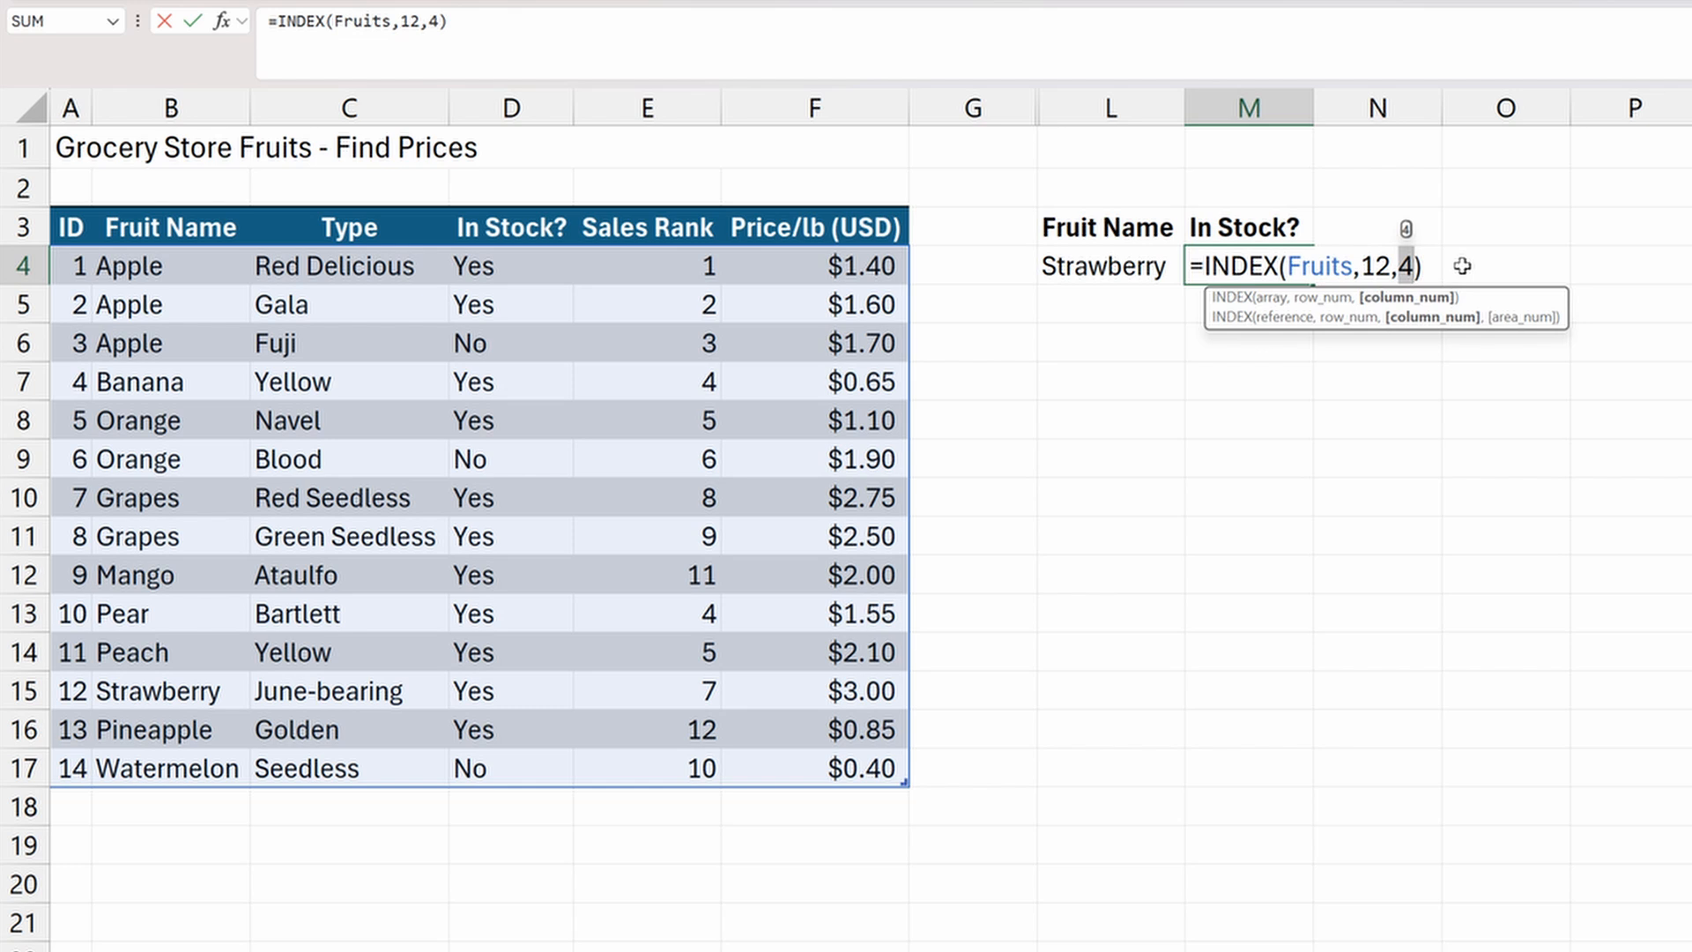
key("Escape")
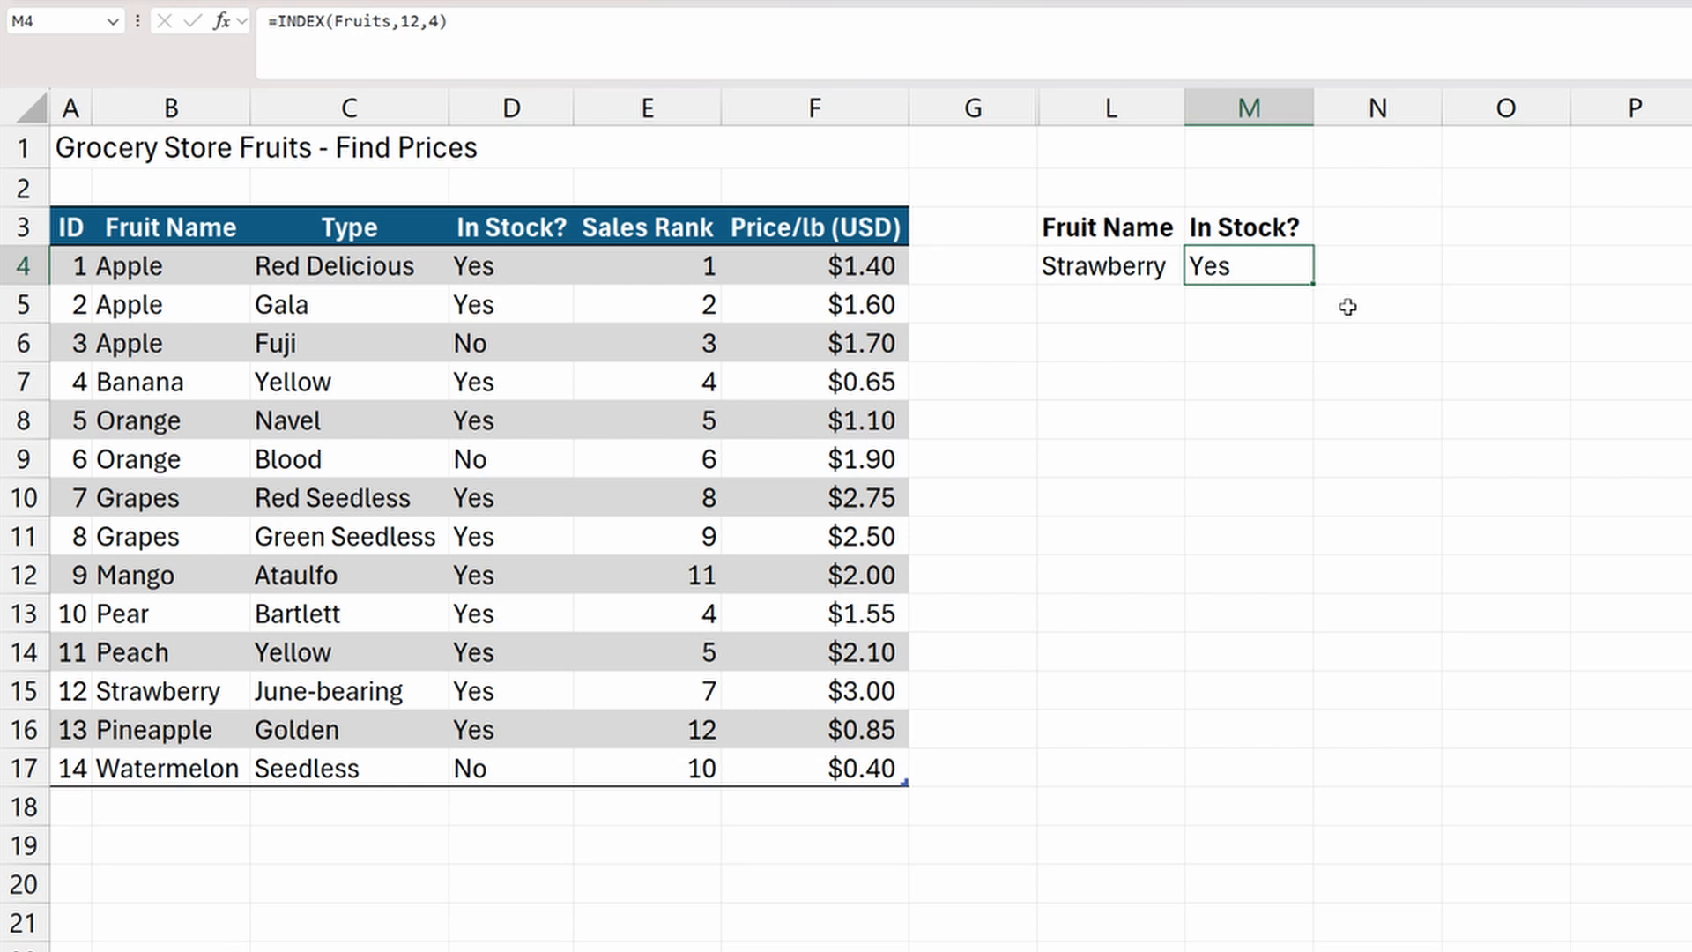
Enter =MATCH("Peach",Fruits[Fruit Name],0) in M7 and check its result against the Peach row in the table.
left_click(1260, 369)
type("=match")
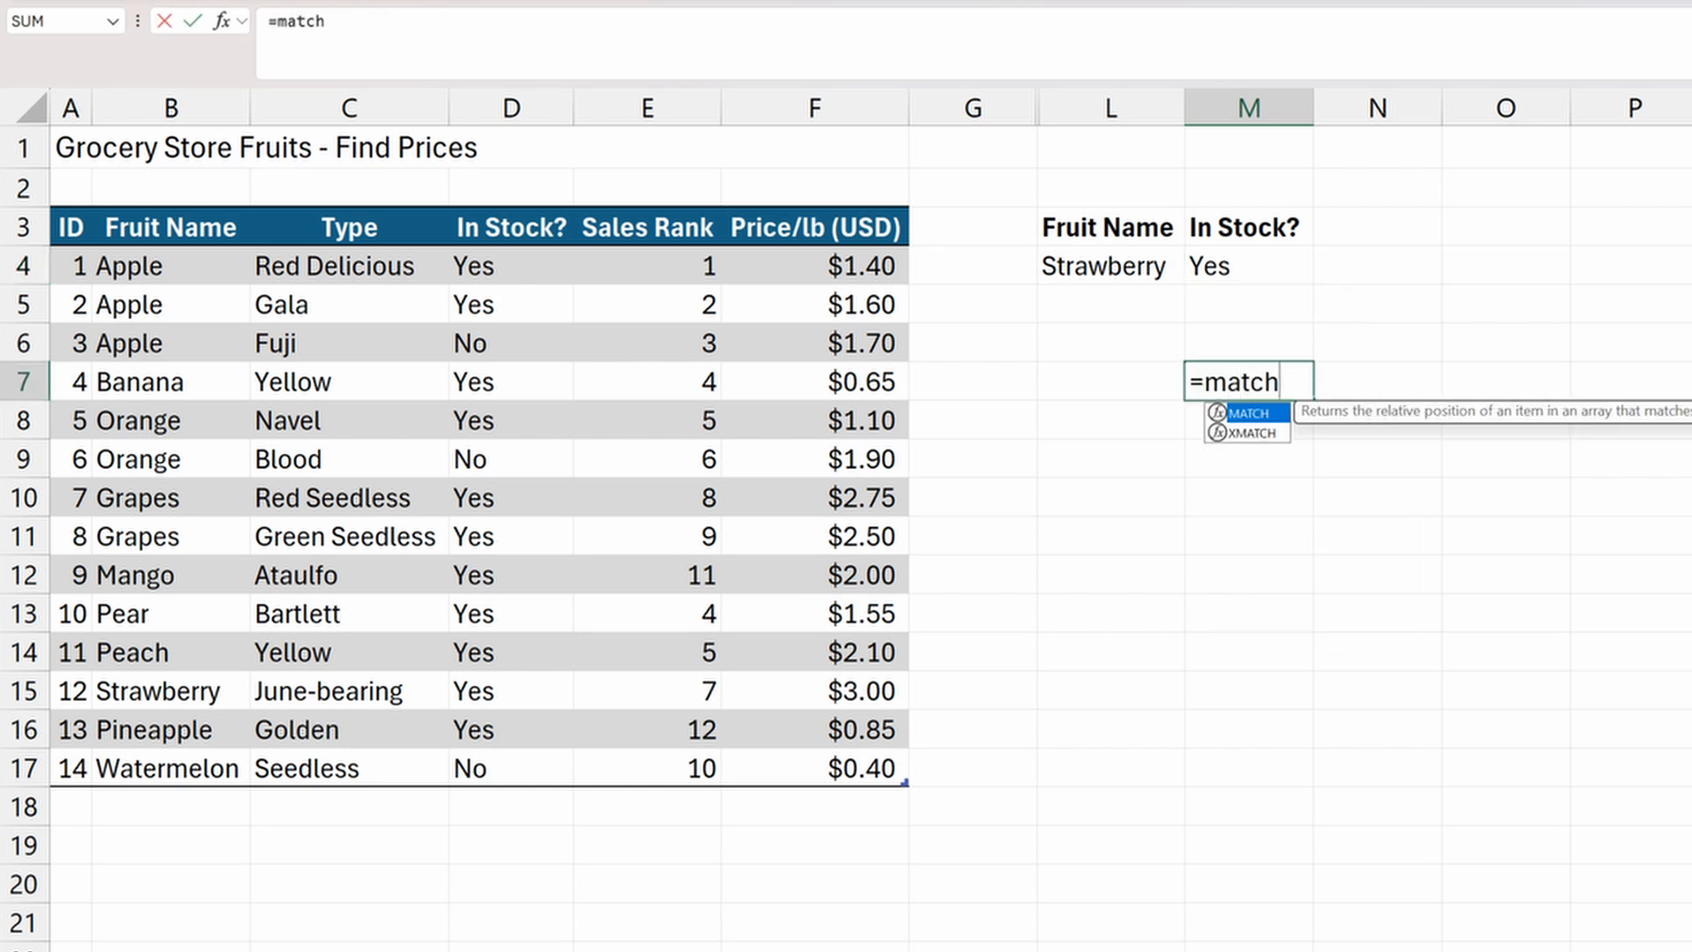
key("Tab")
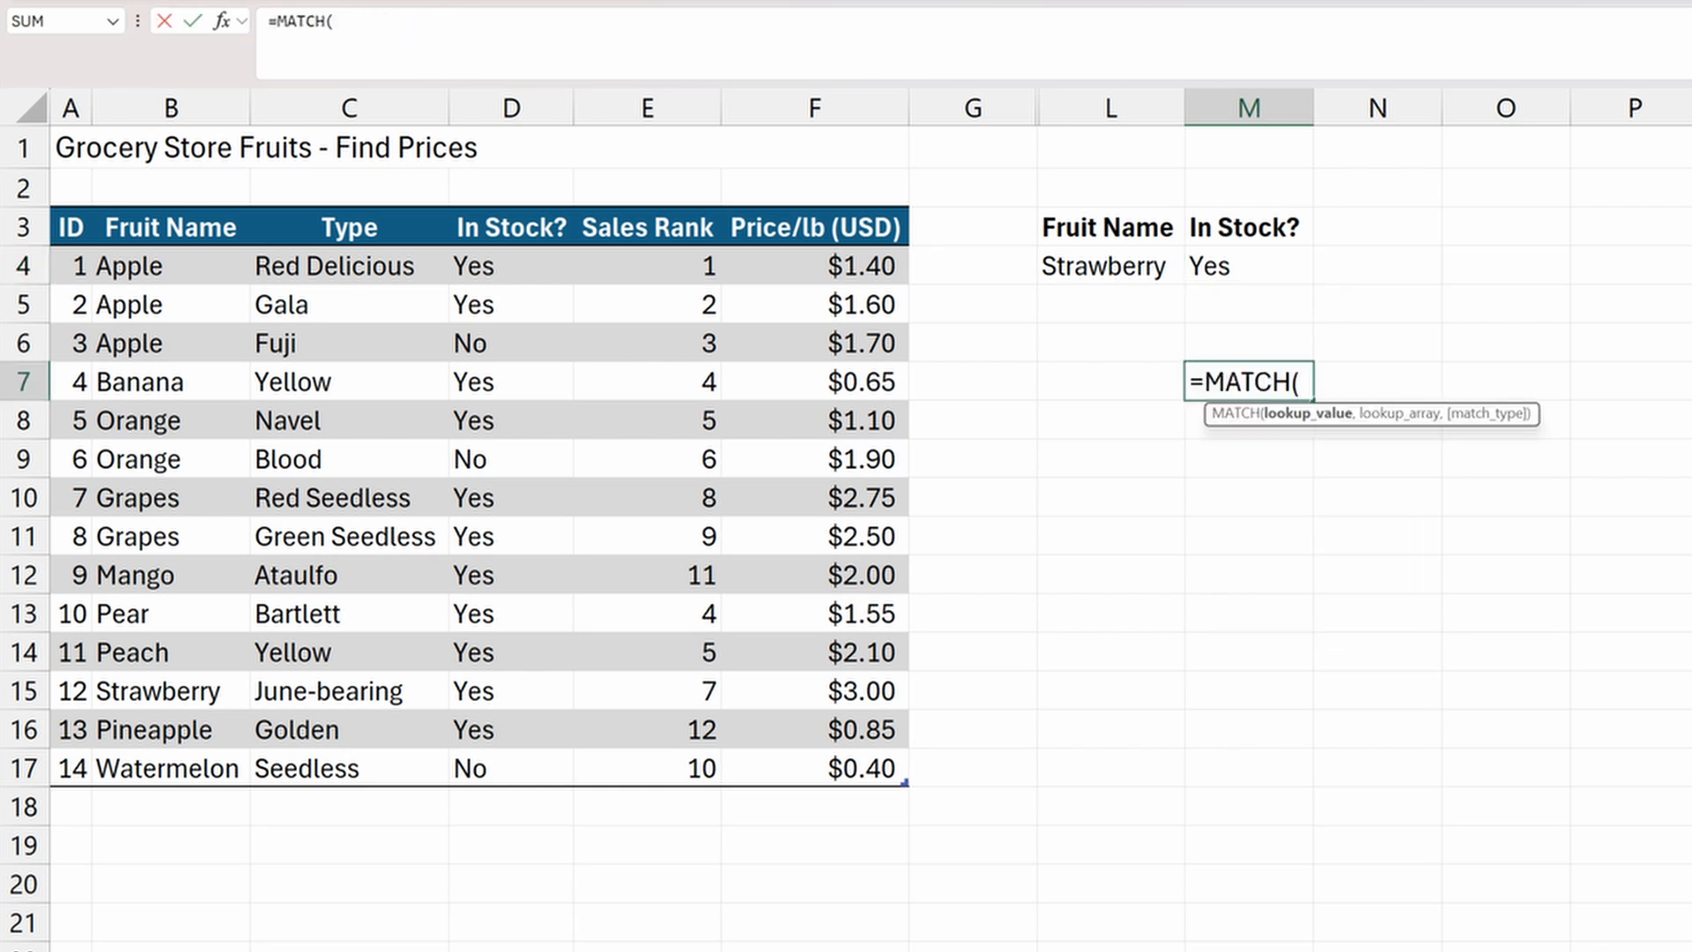
type("\"Peach")
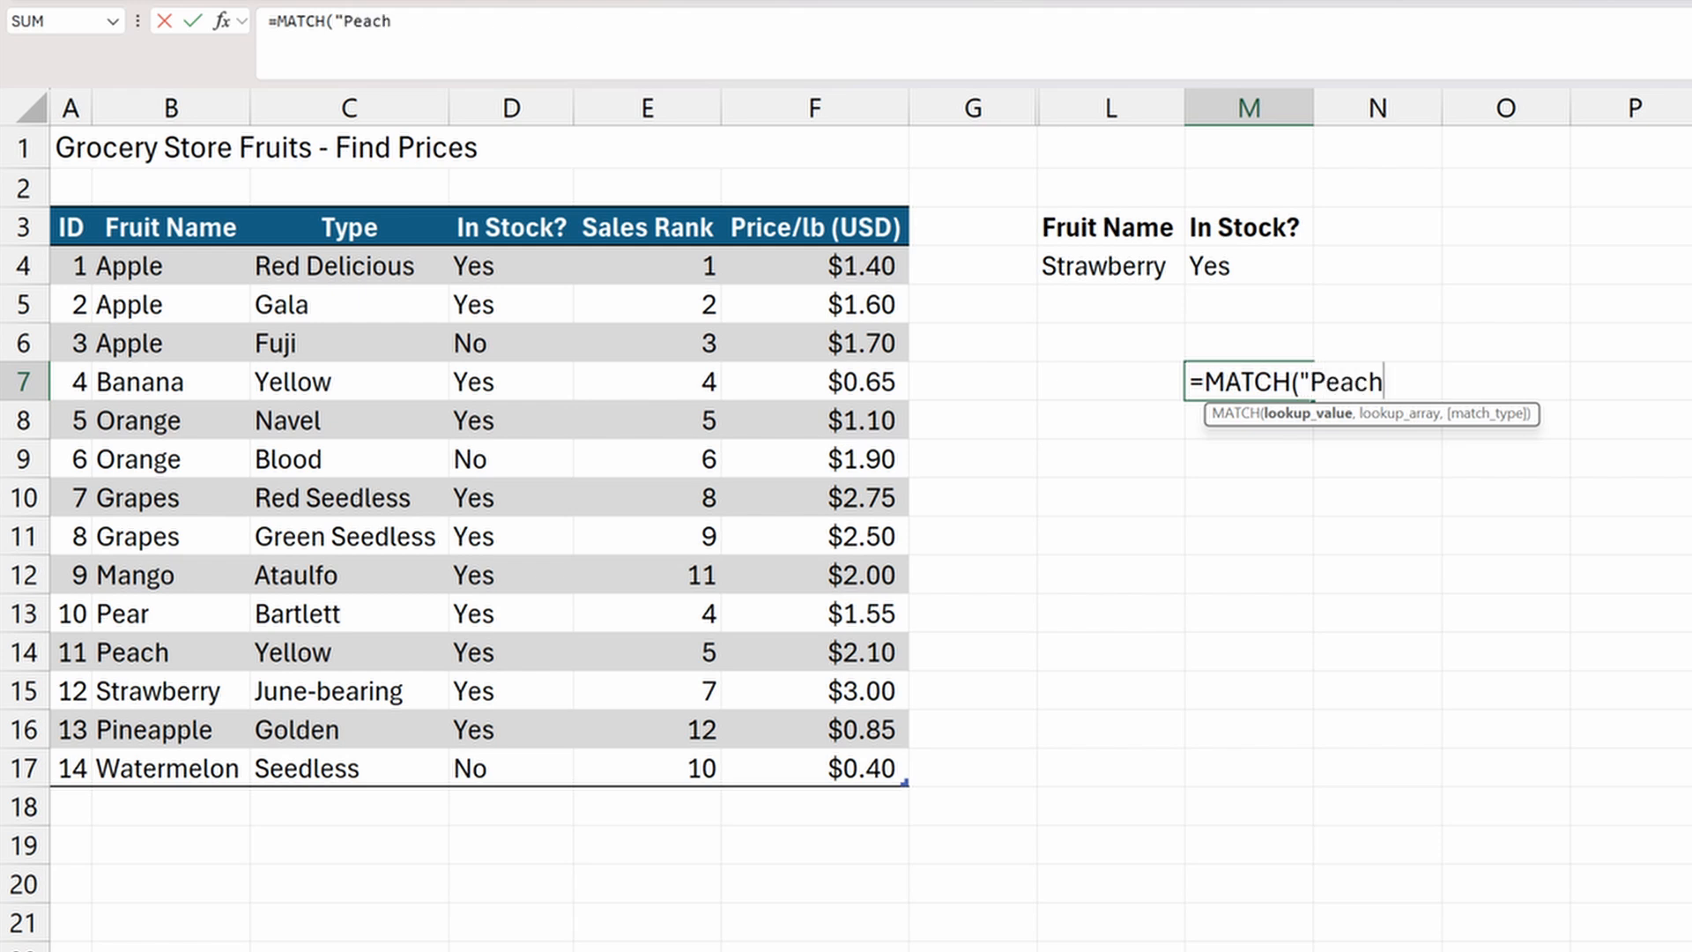
type("\",")
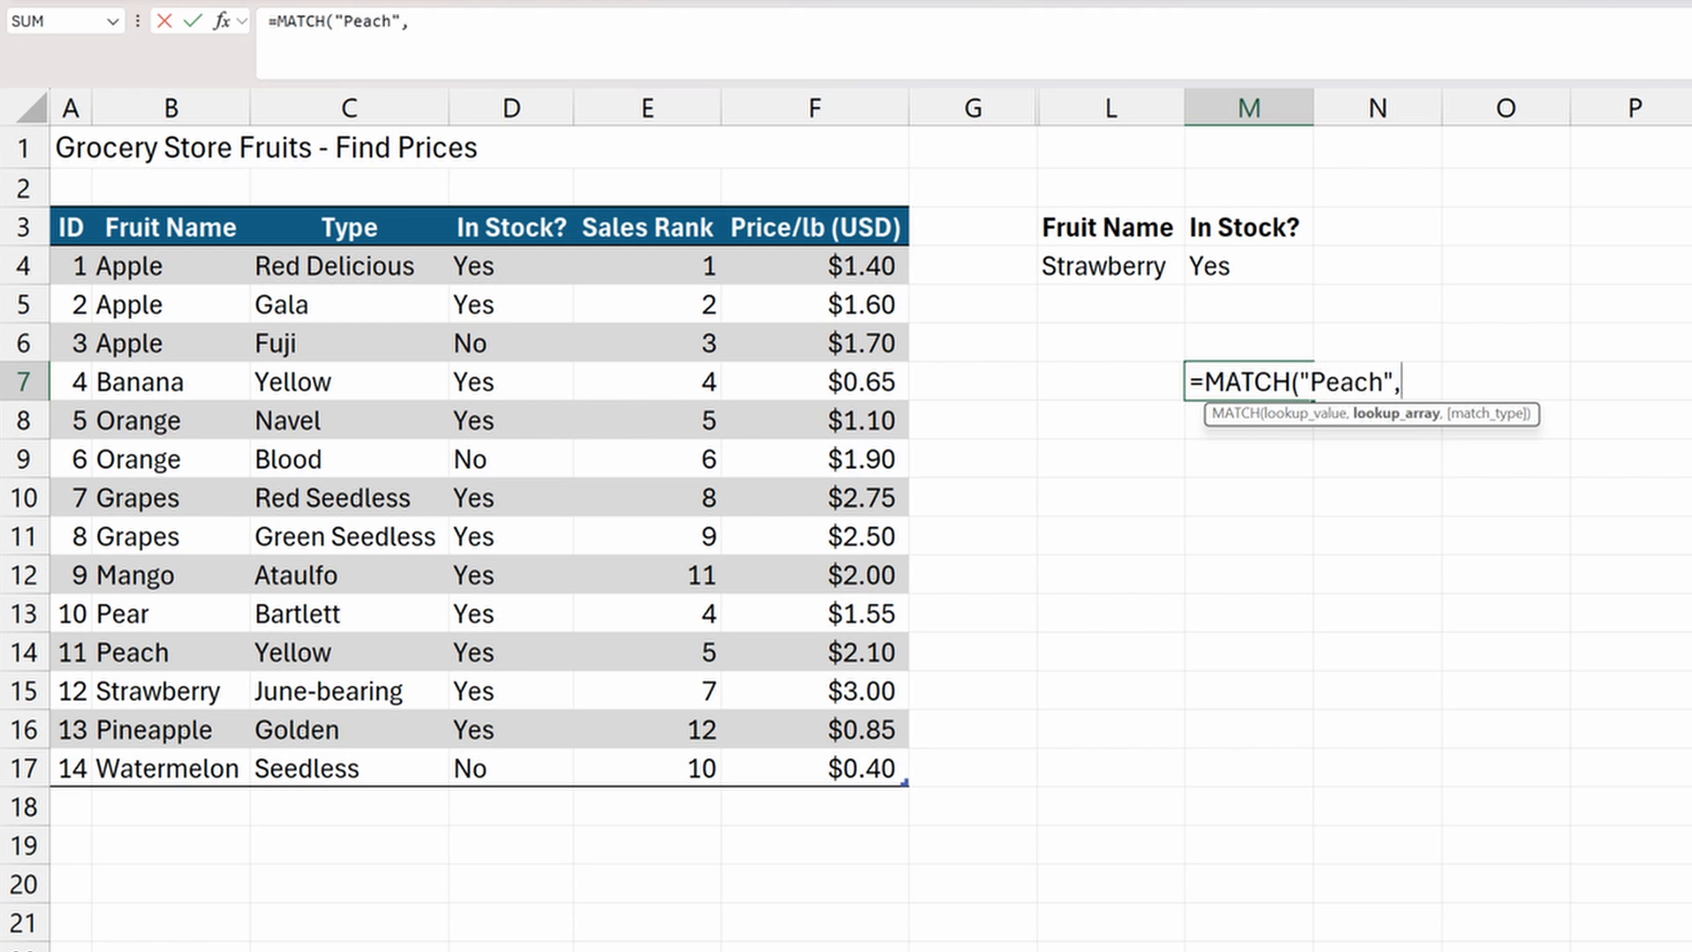
left_click_drag(156, 265, 188, 751)
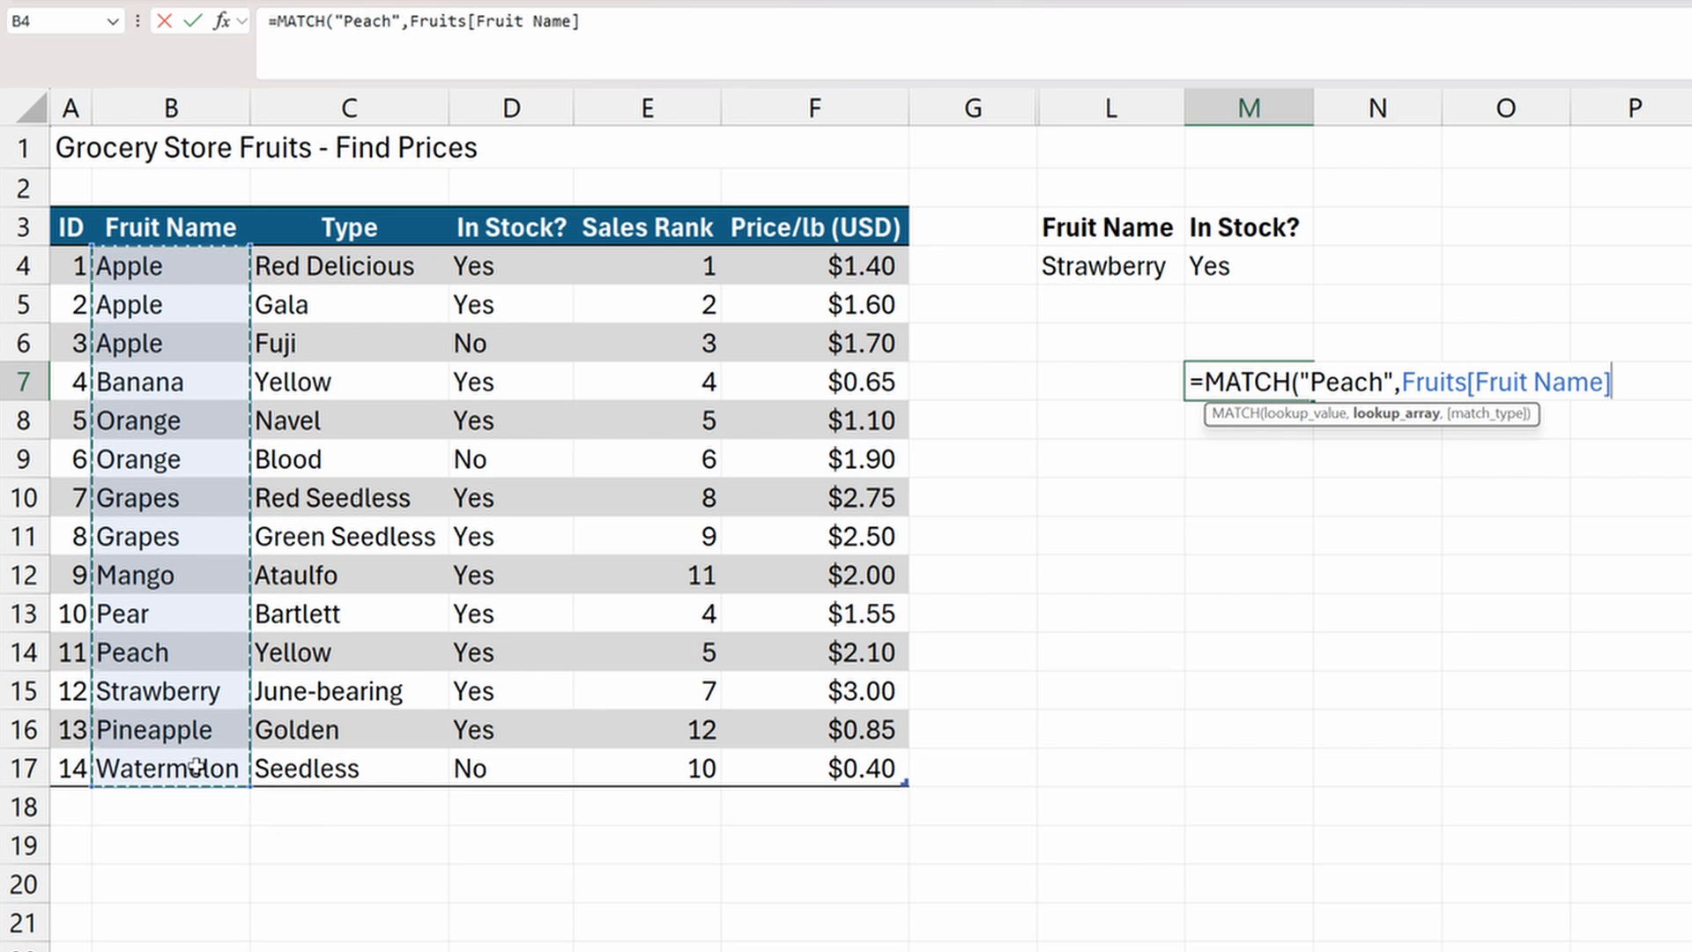
type(",0")
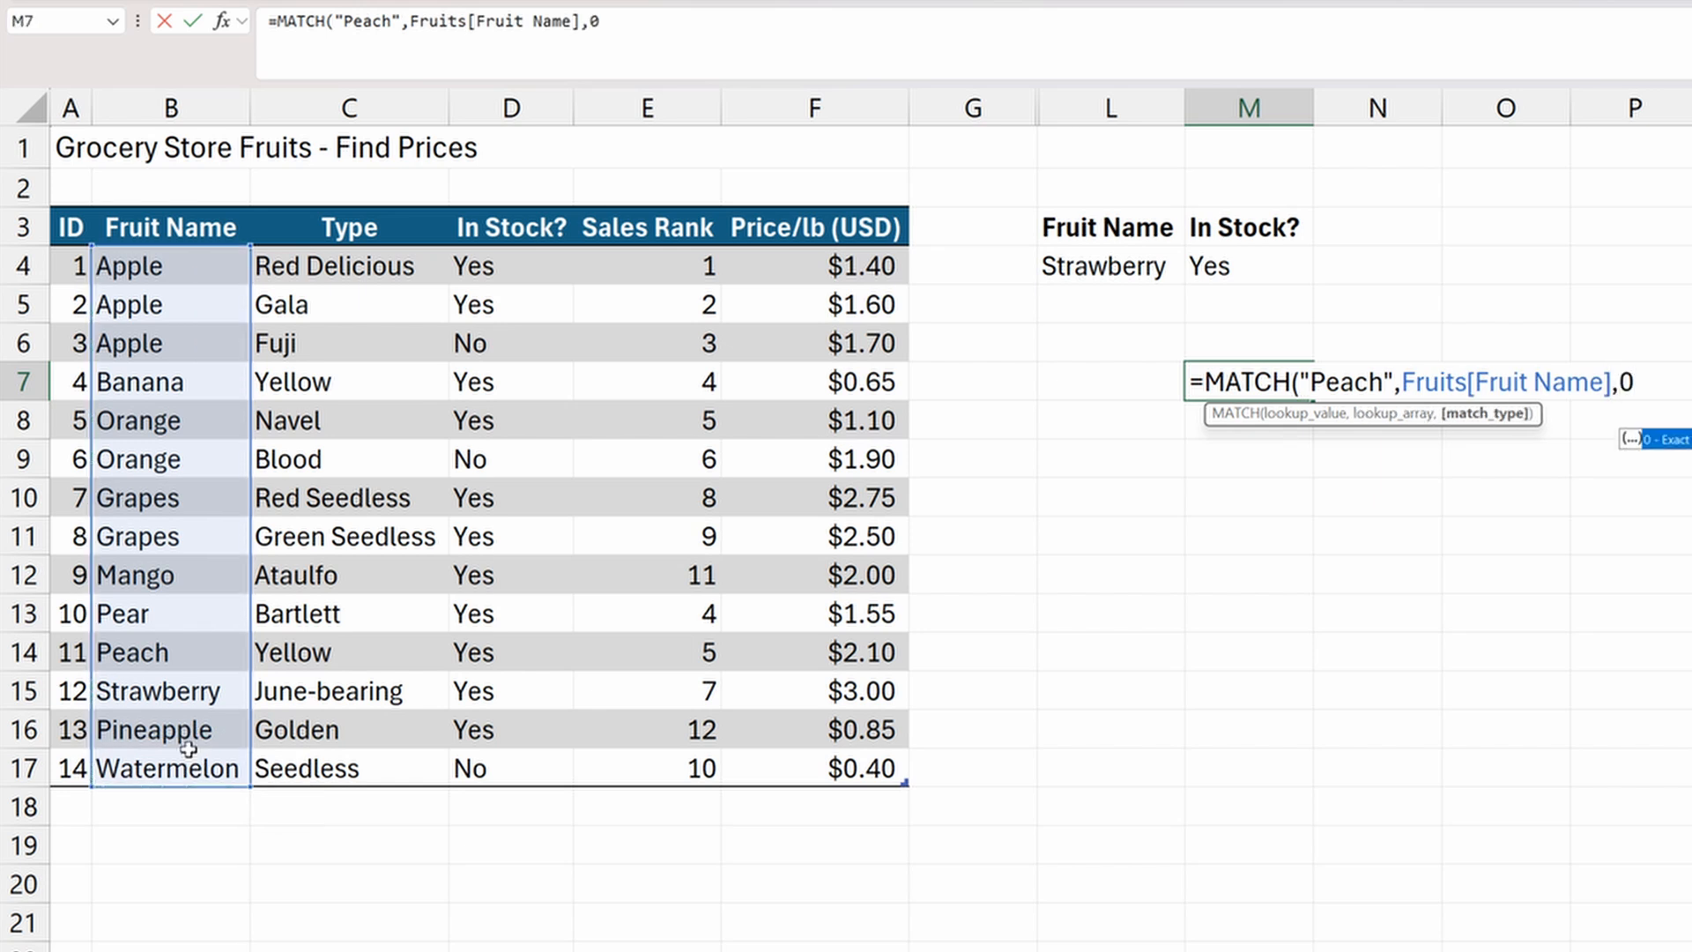
type(")")
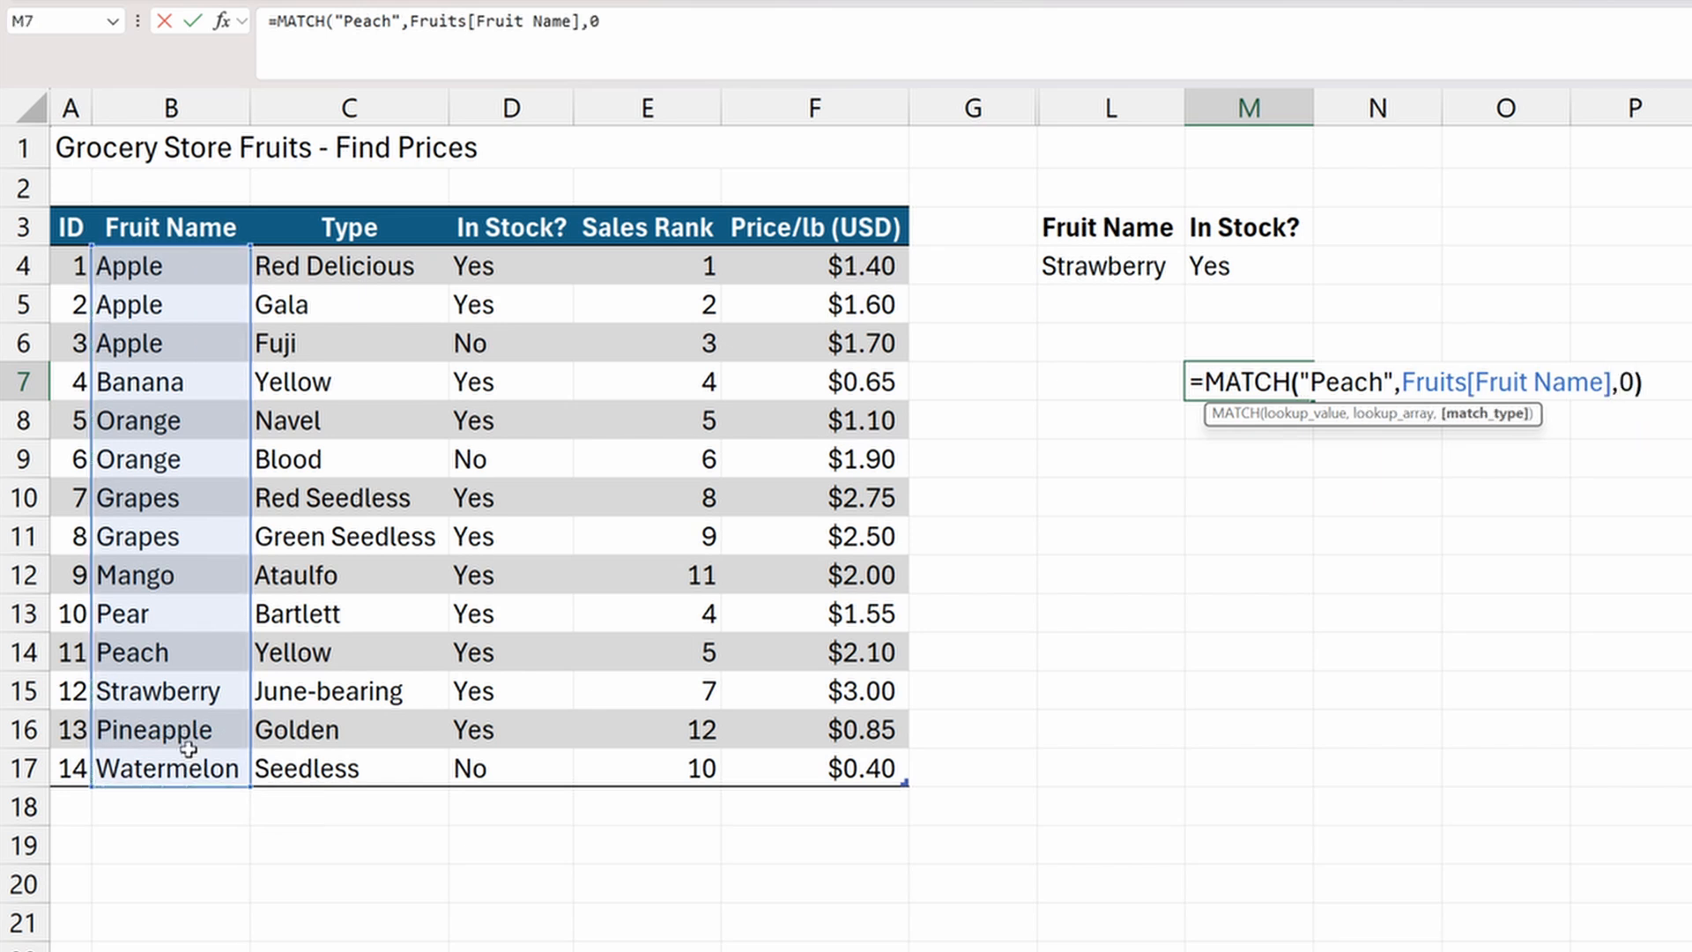
key("Return")
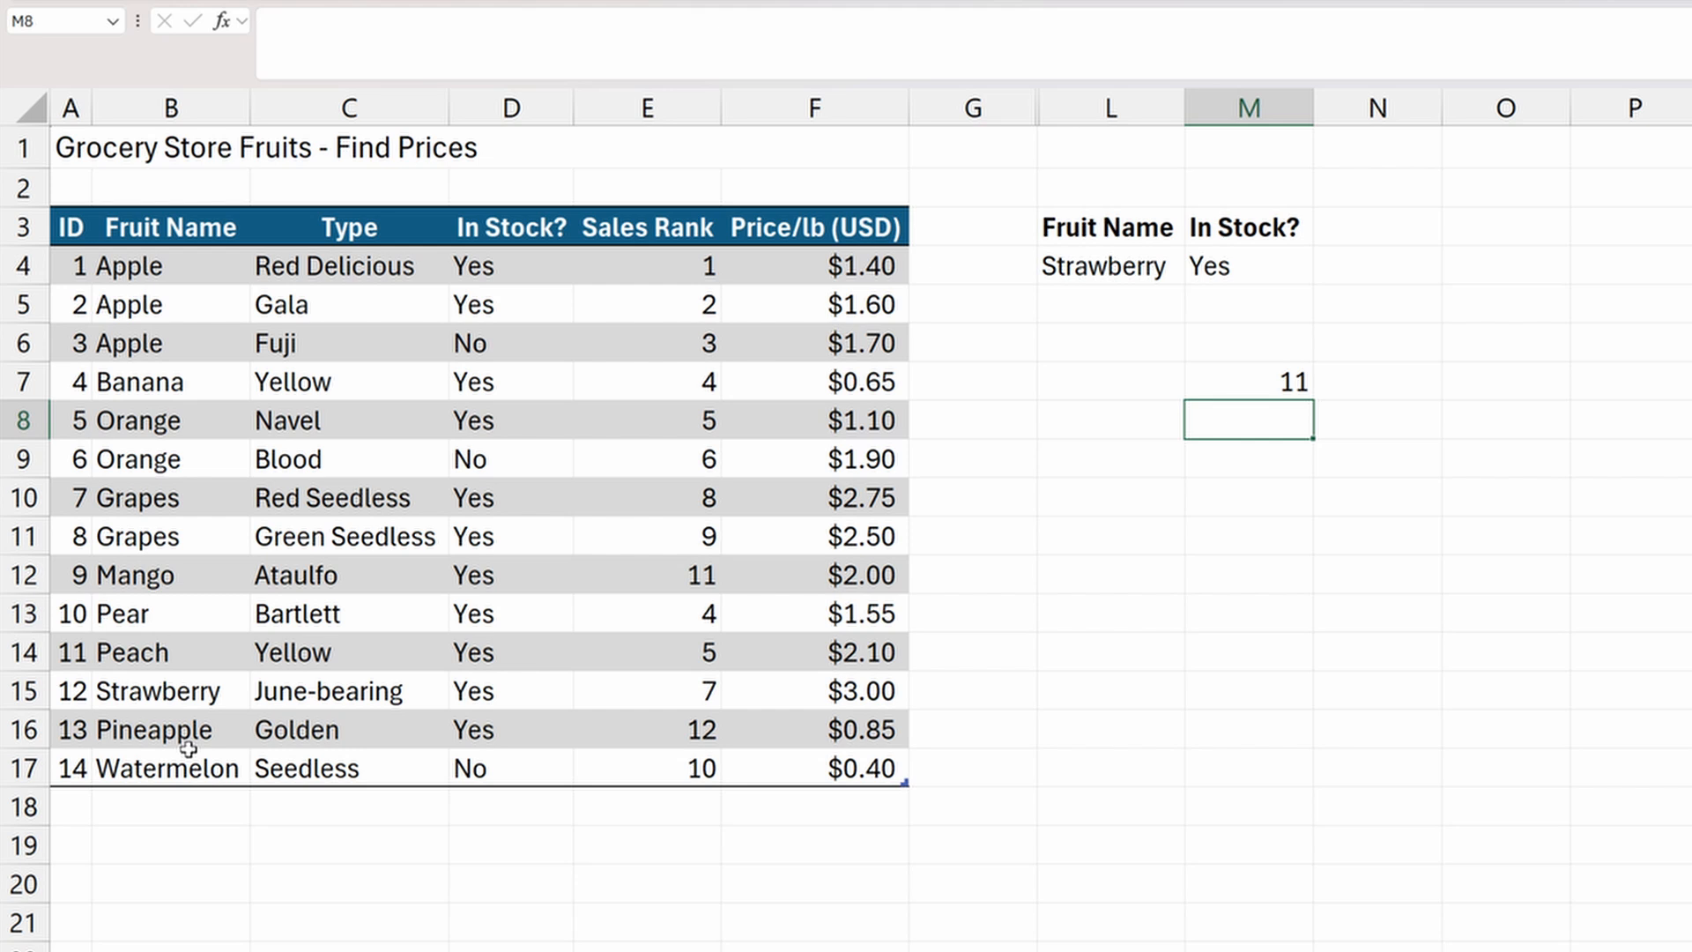
left_click(1253, 373)
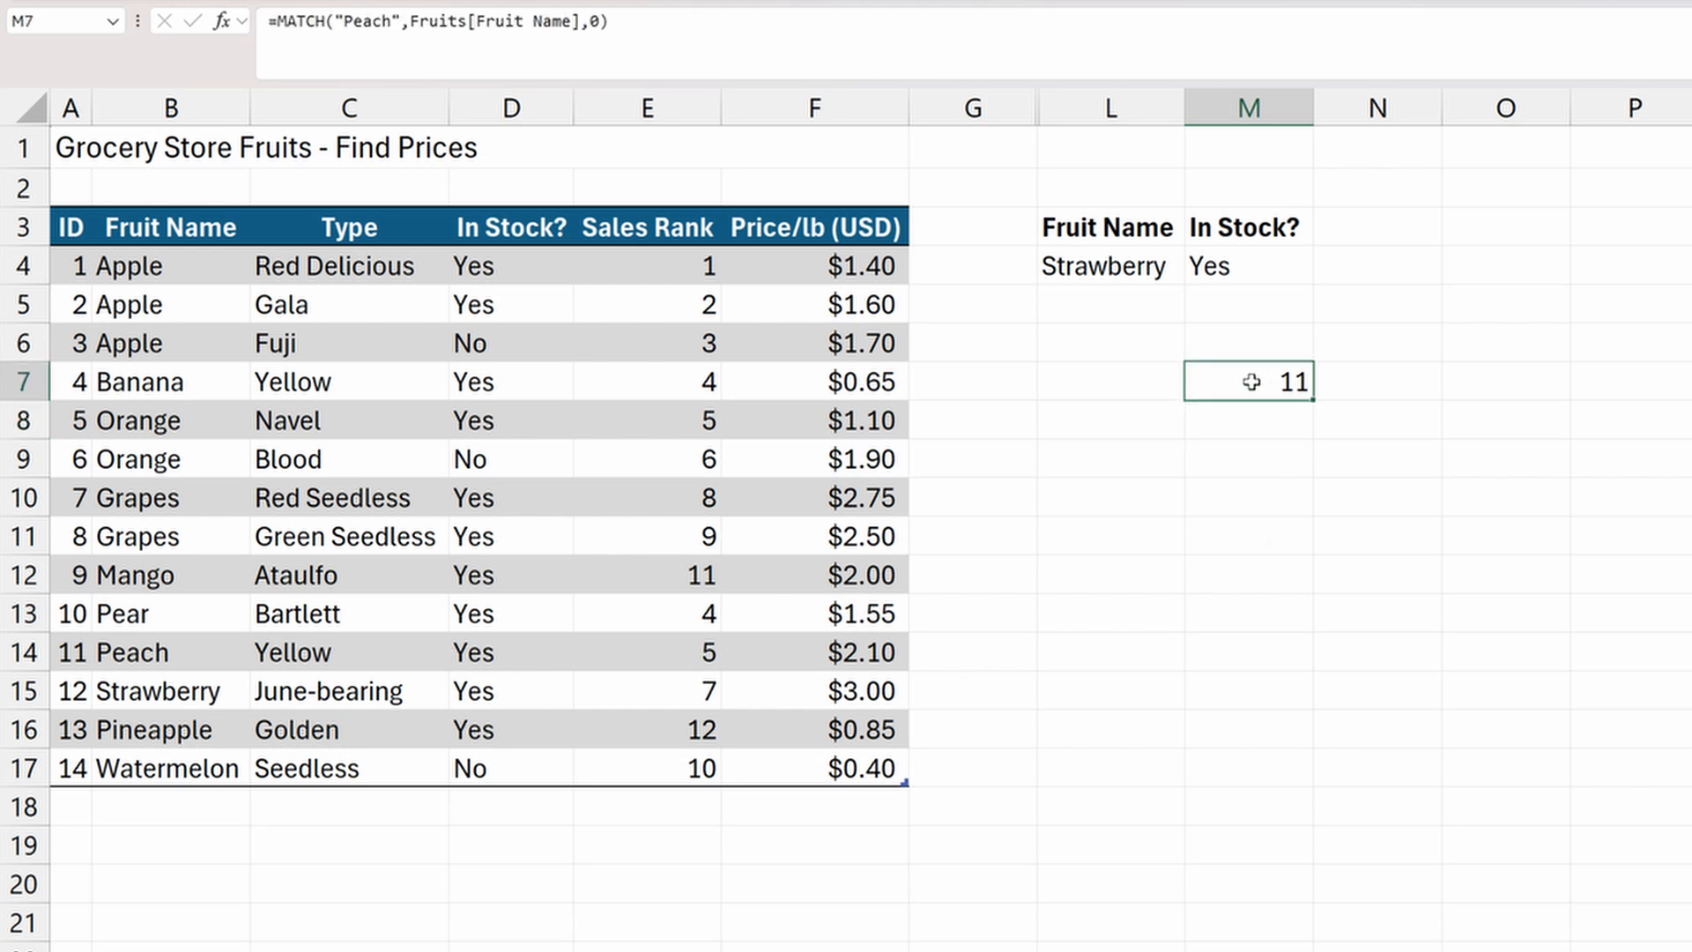
left_click_drag(78, 650, 199, 649)
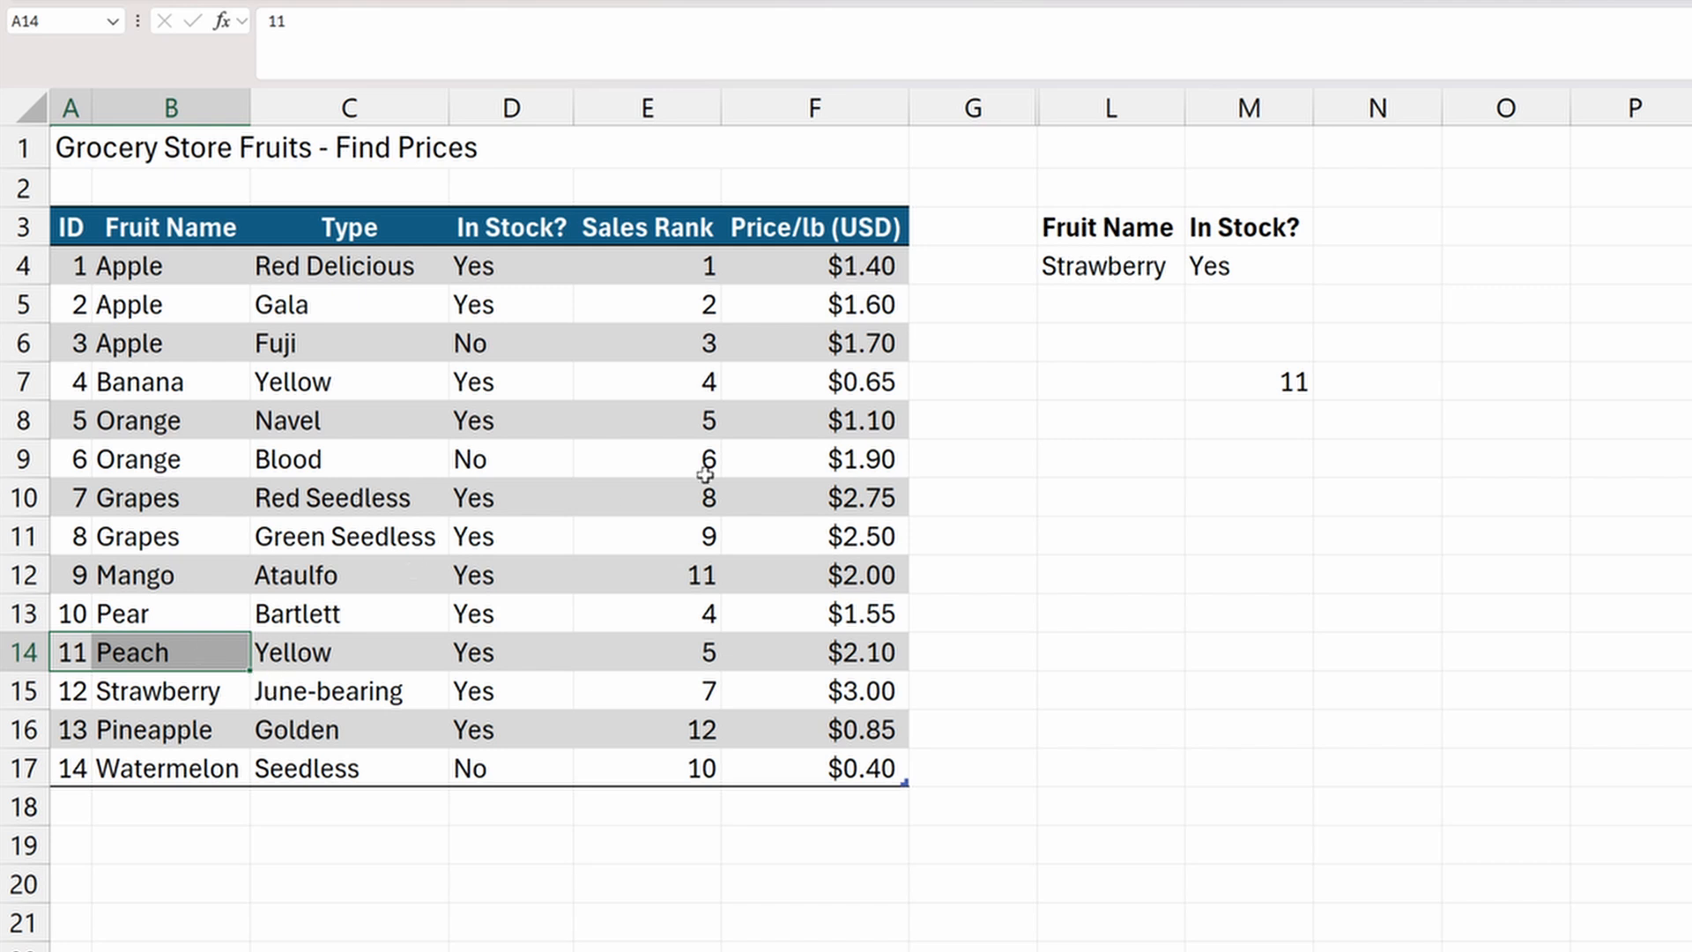
Change the lookup value in M7's MATCH formula to "Banana".
left_click(1261, 379)
key("F2")
double_click(1349, 381)
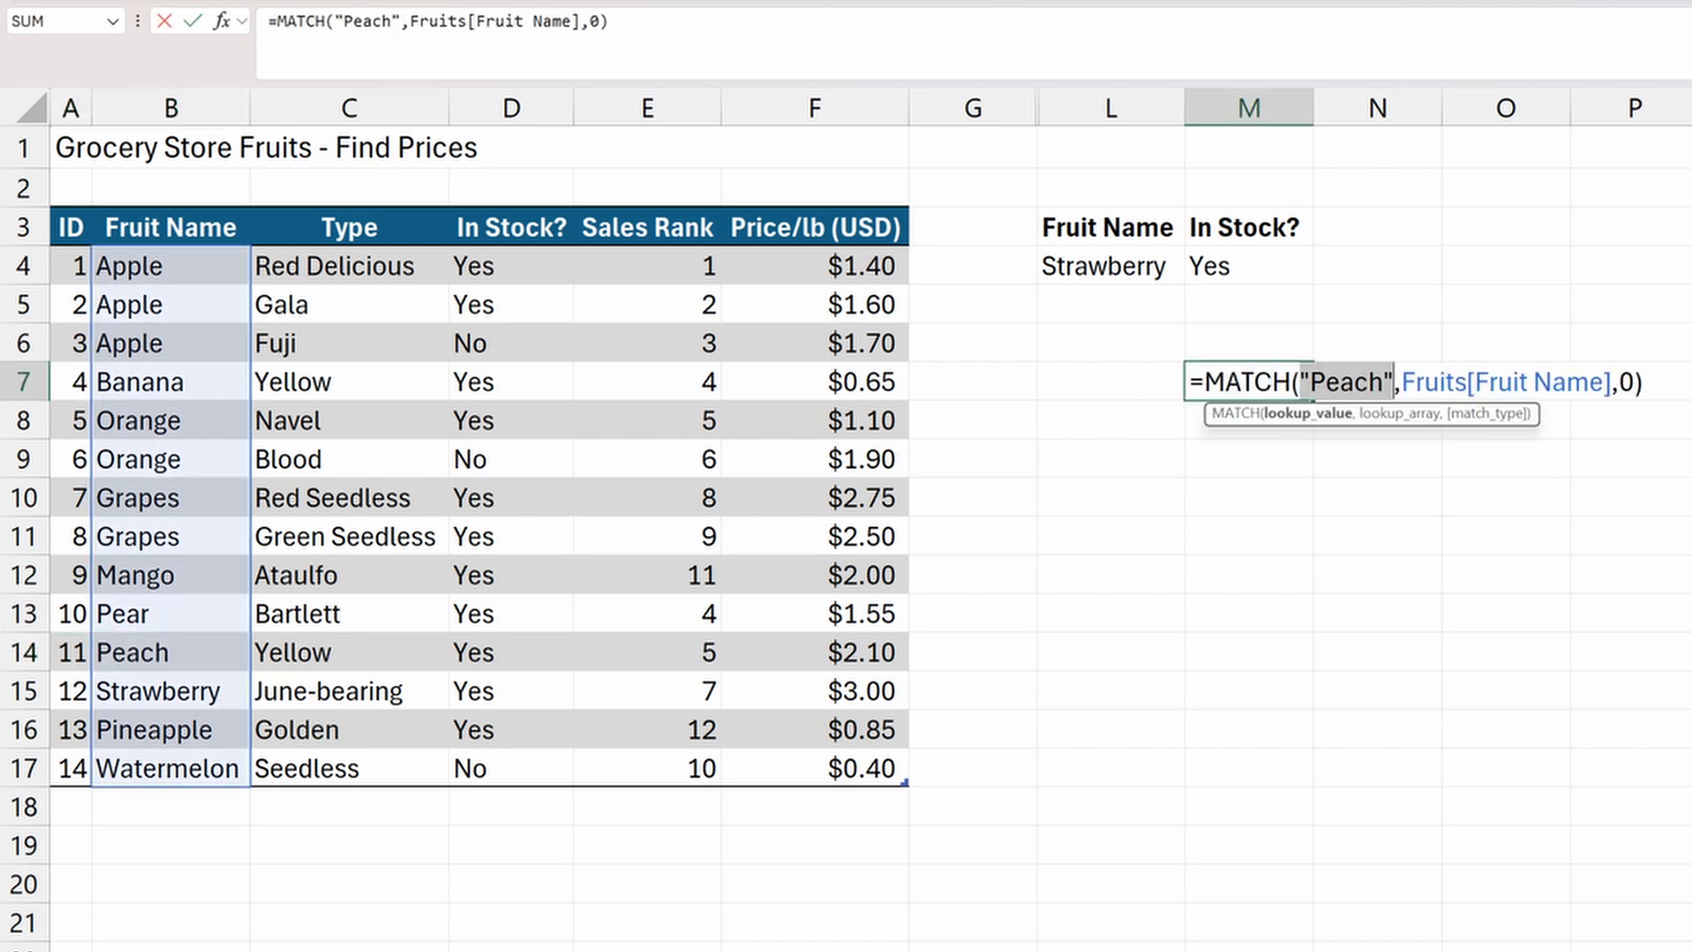
type("\"Ban")
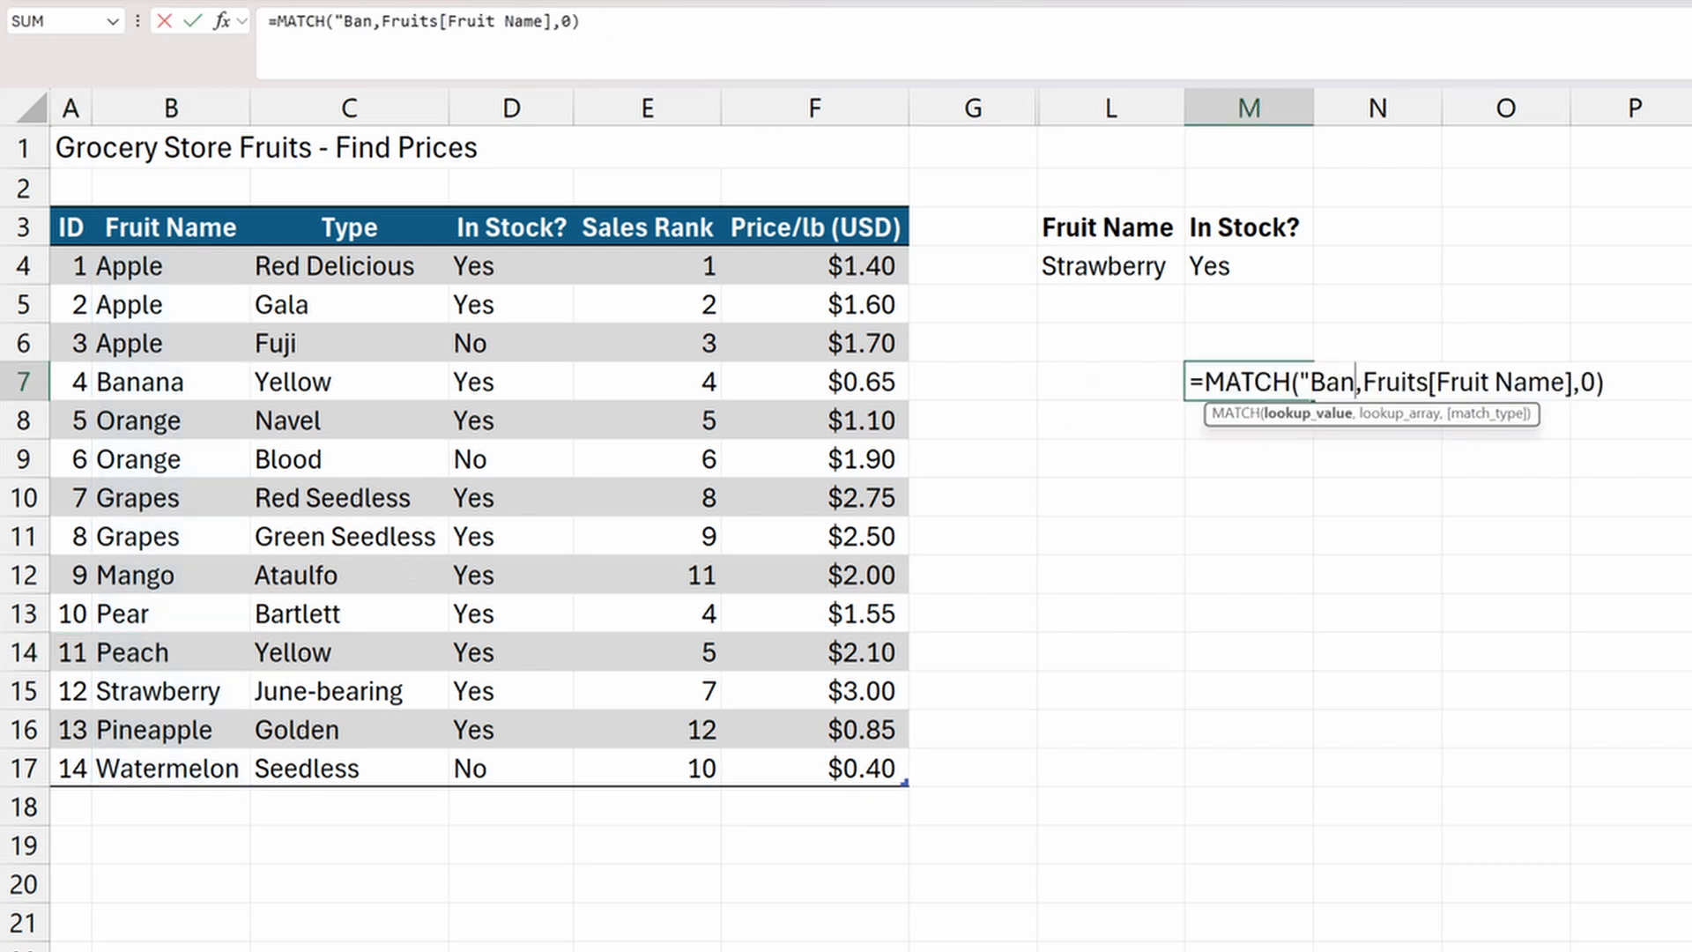
type("ana\"")
key("Return")
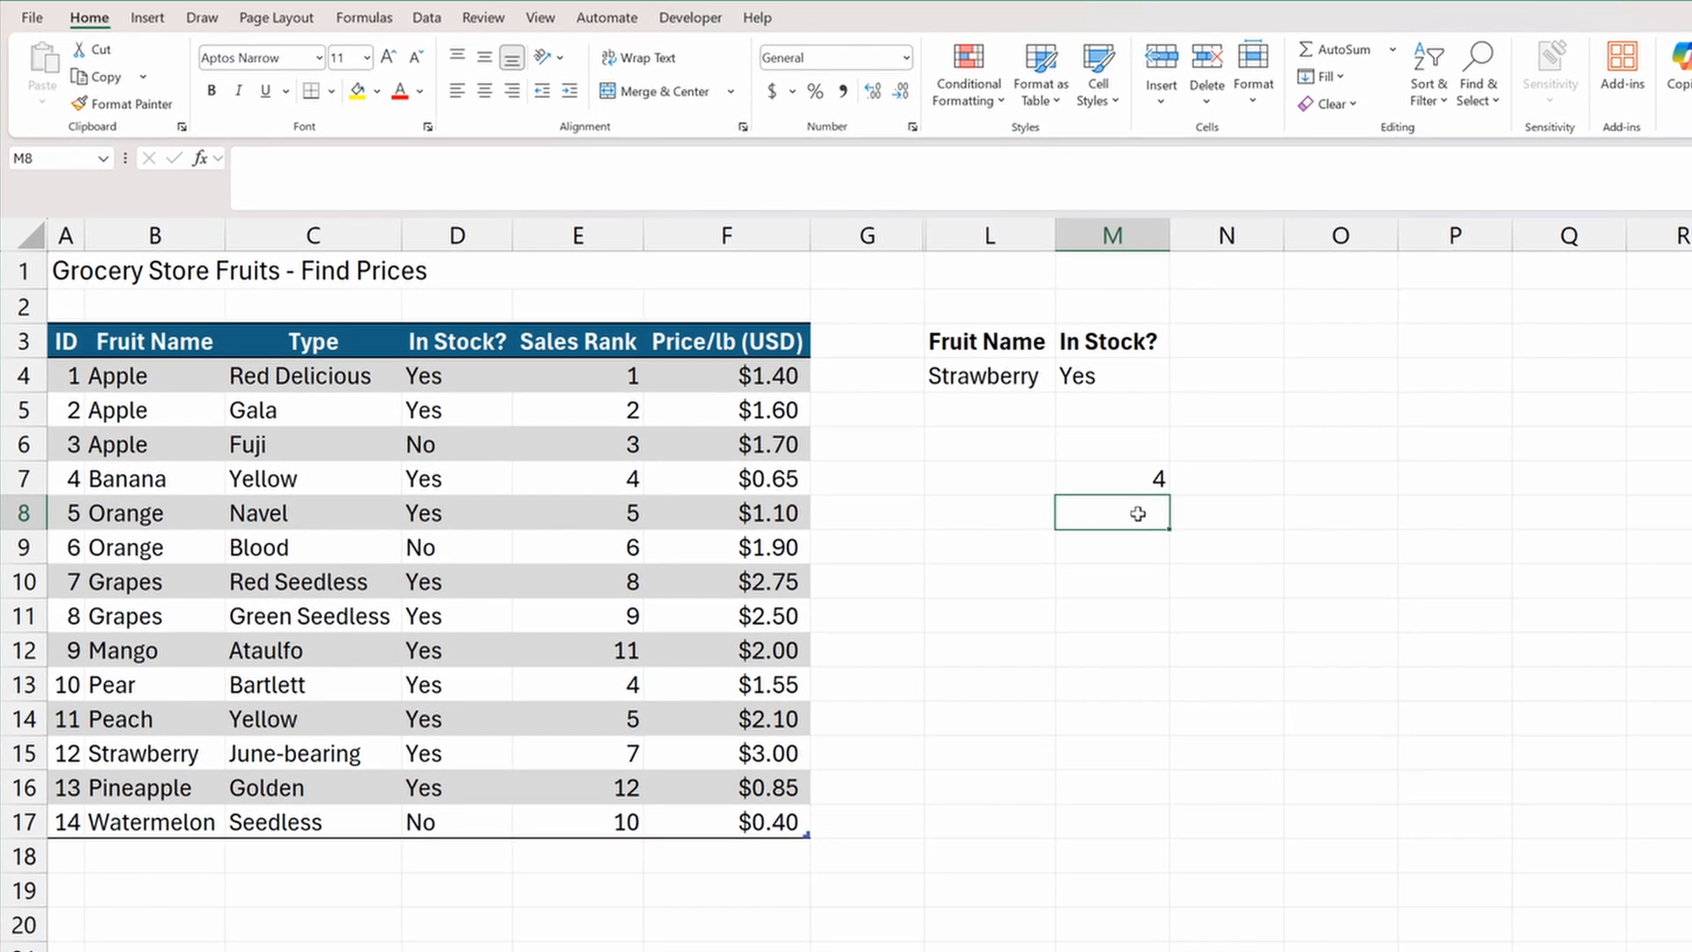
Find the Sales Rank column's position among the table headers in M8 with =MATCH("Sales Rank",Fruits[#Headers],0).
type("=match")
key("Tab")
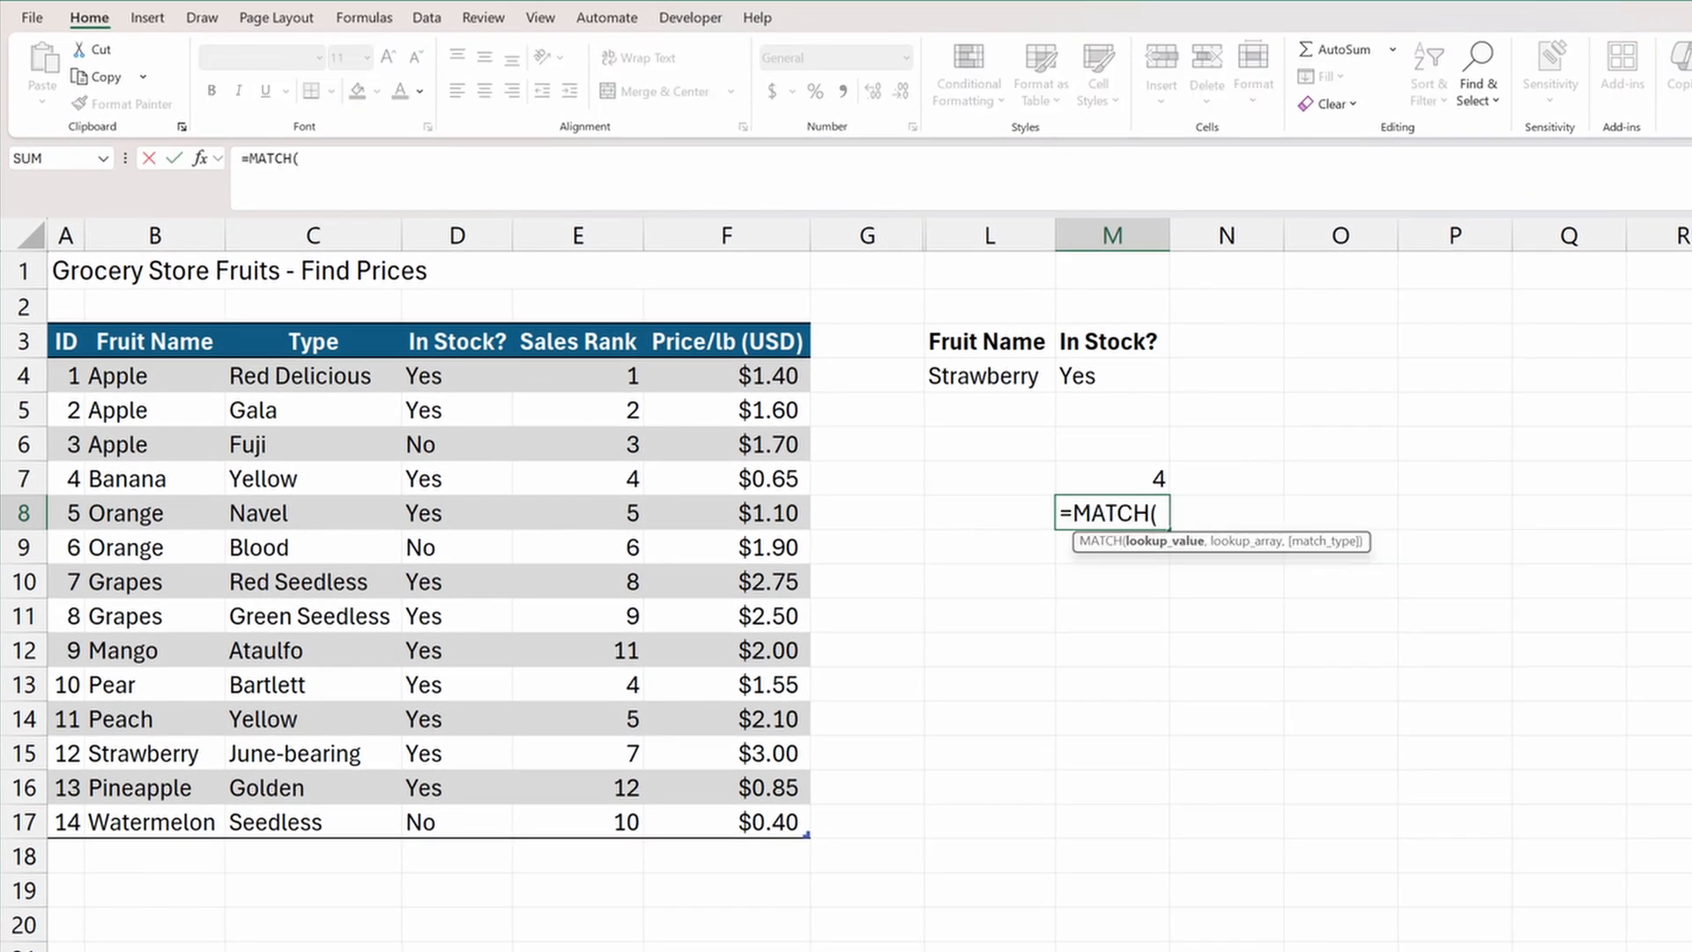
type("\"Sales Rank")
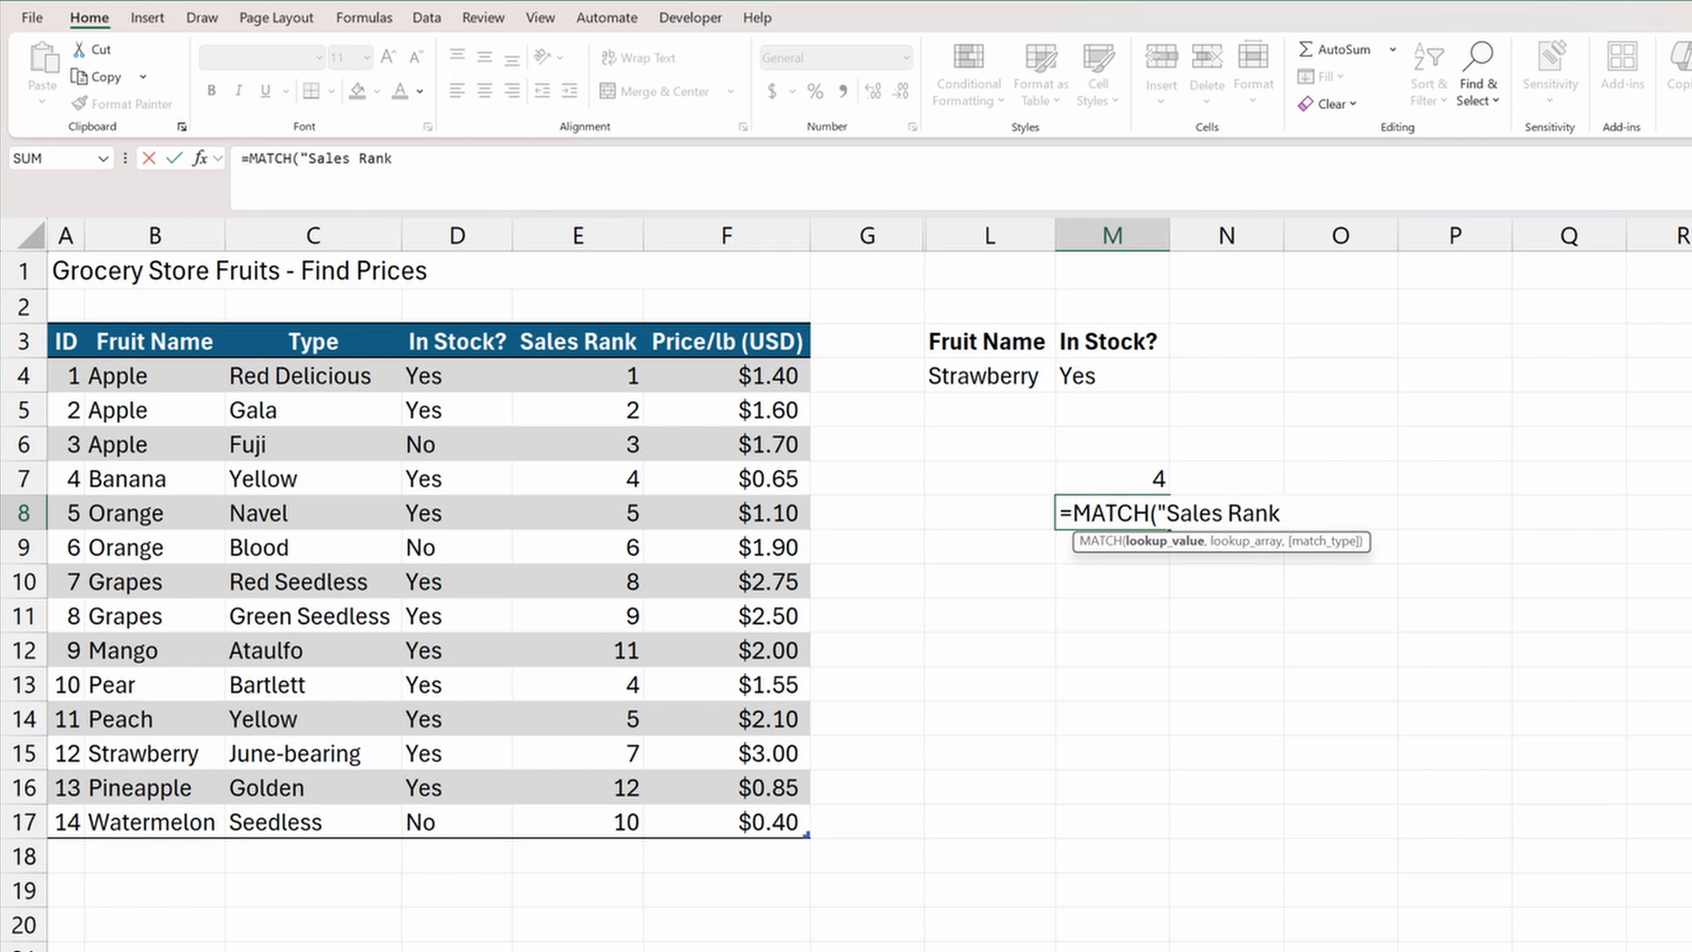
type("\",")
left_click_drag(67, 341, 705, 341)
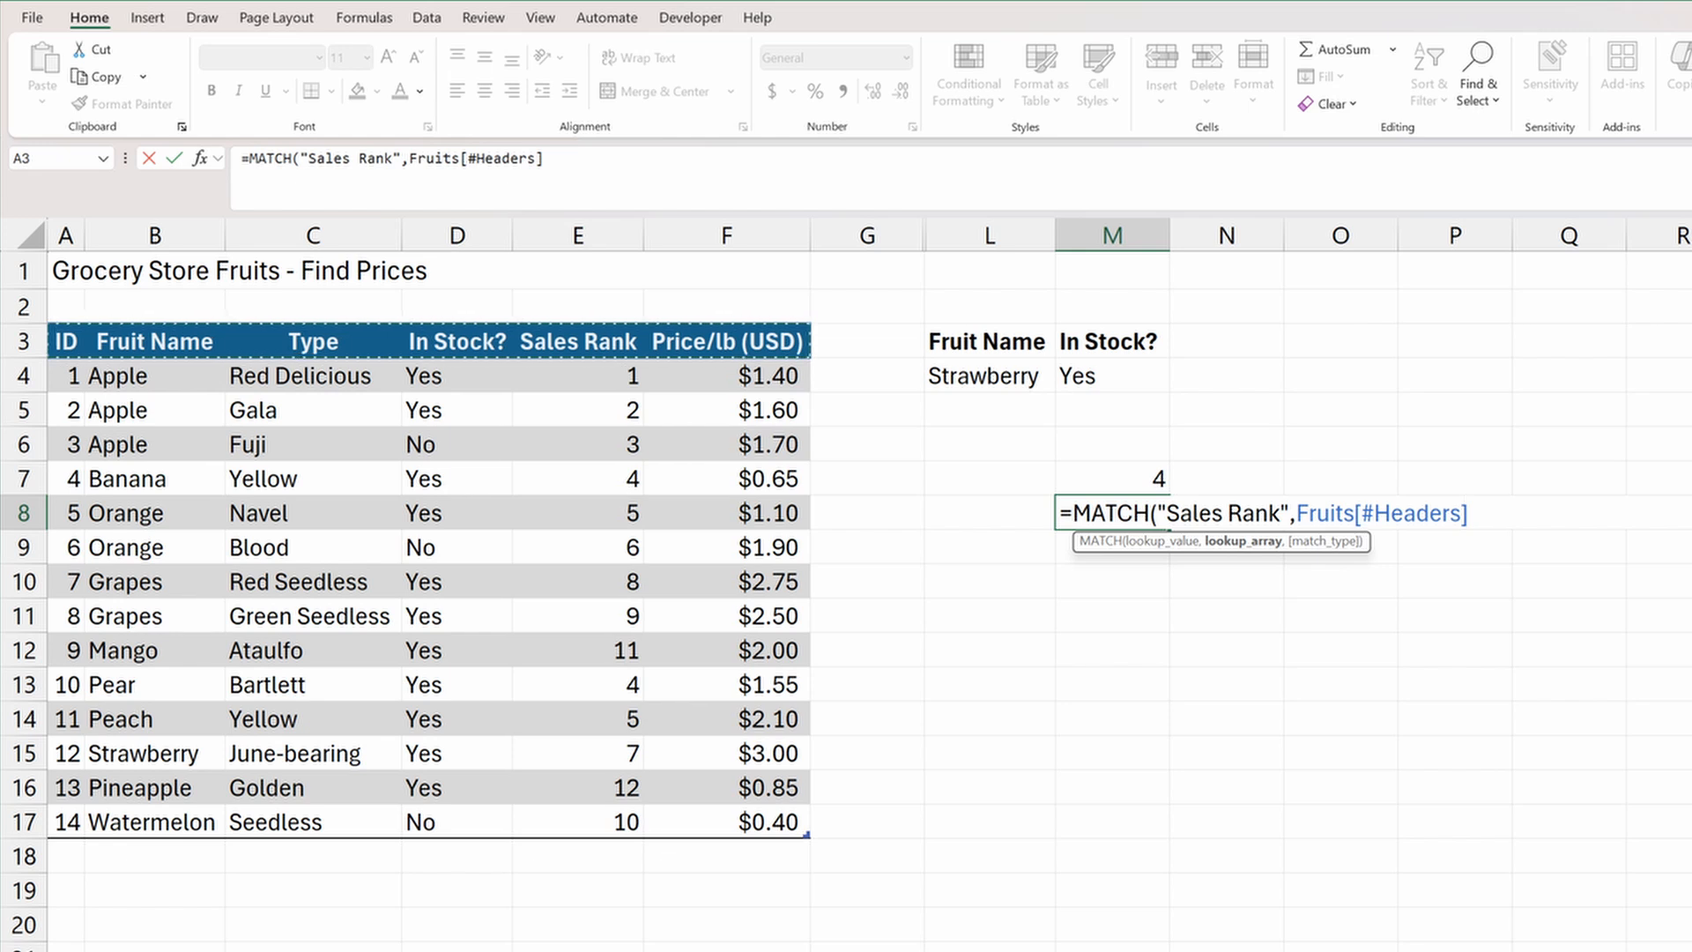
left_click(1366, 513)
left_click(1468, 513)
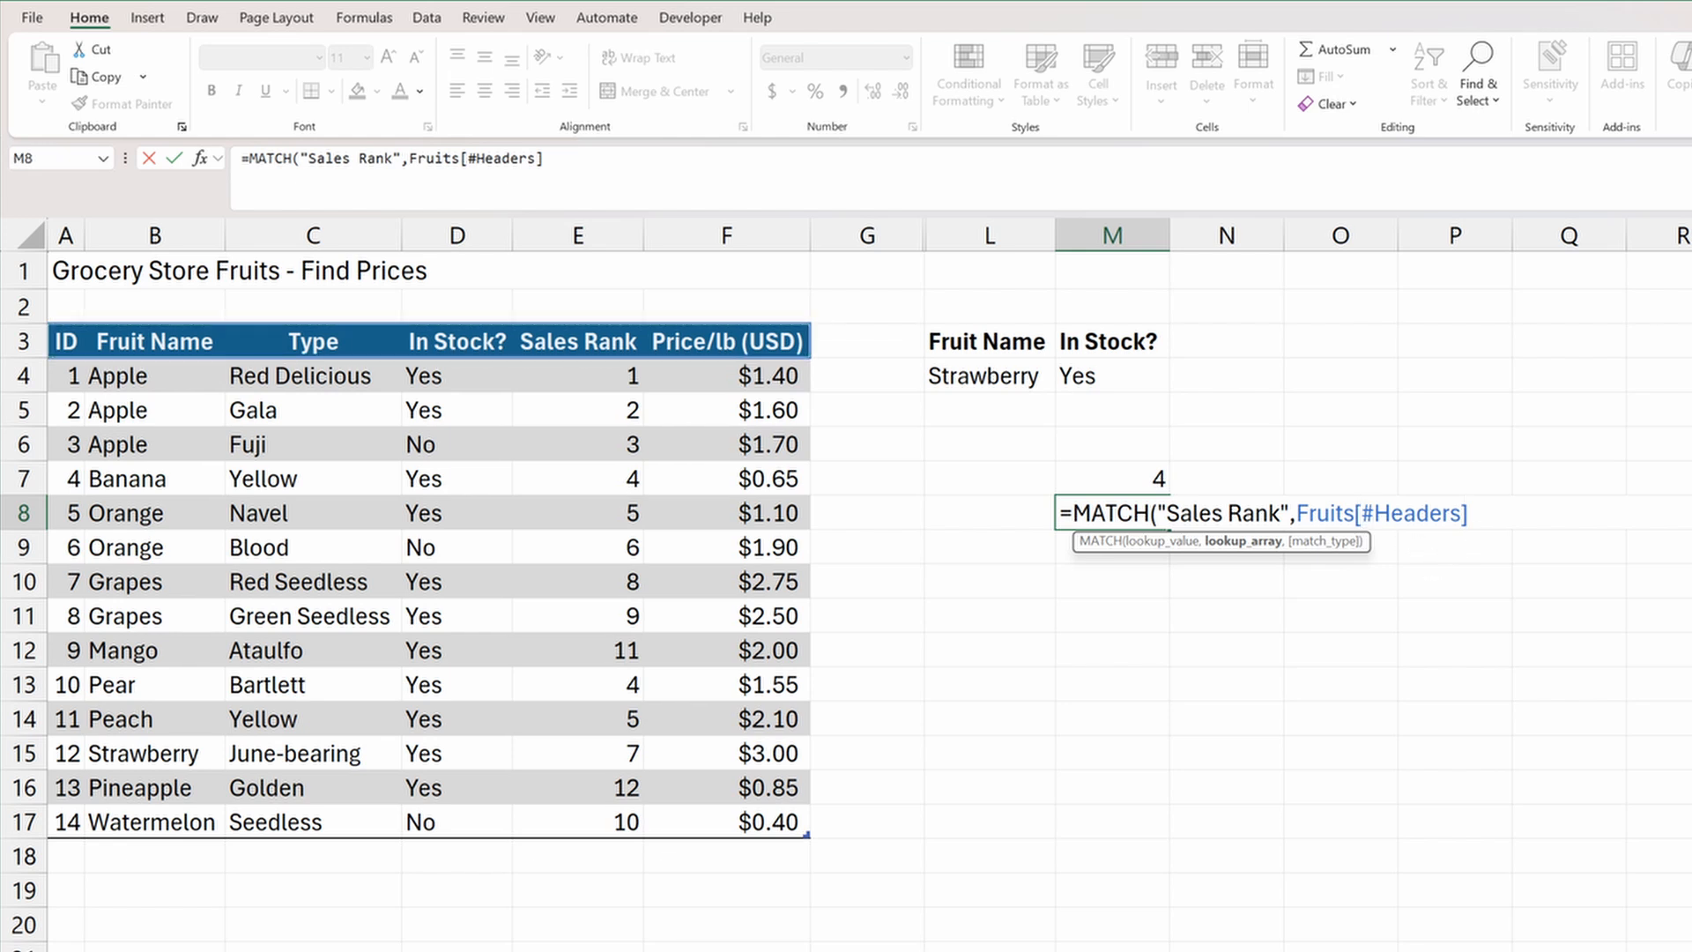
type(",0")
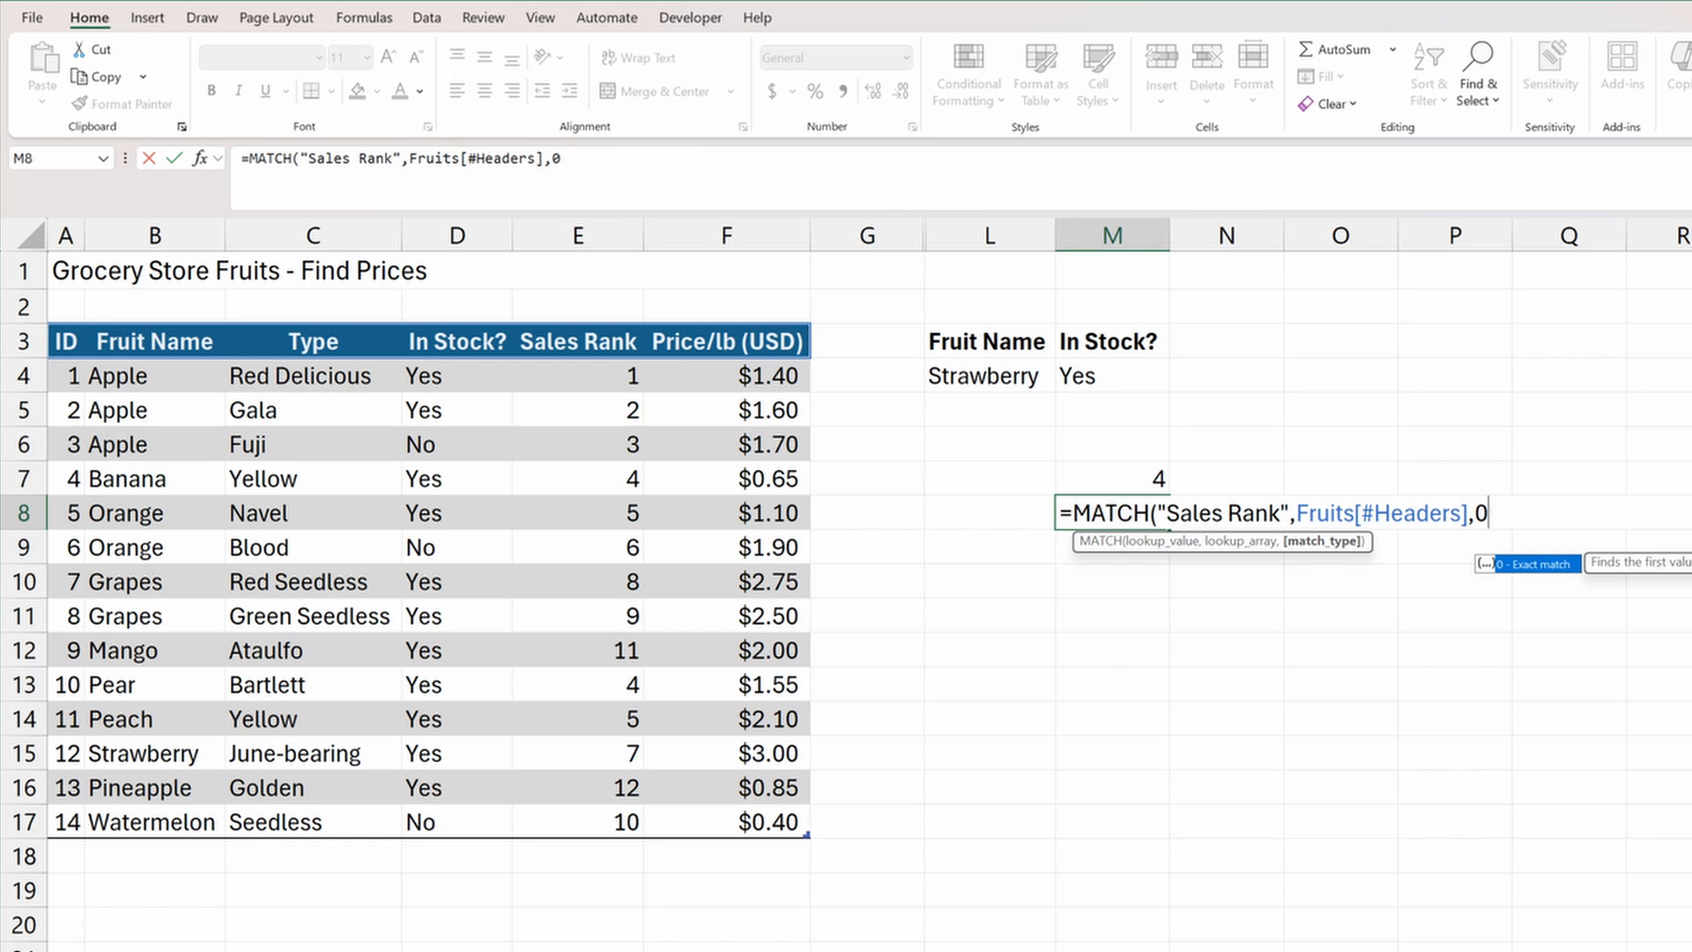
type(")")
key("Return")
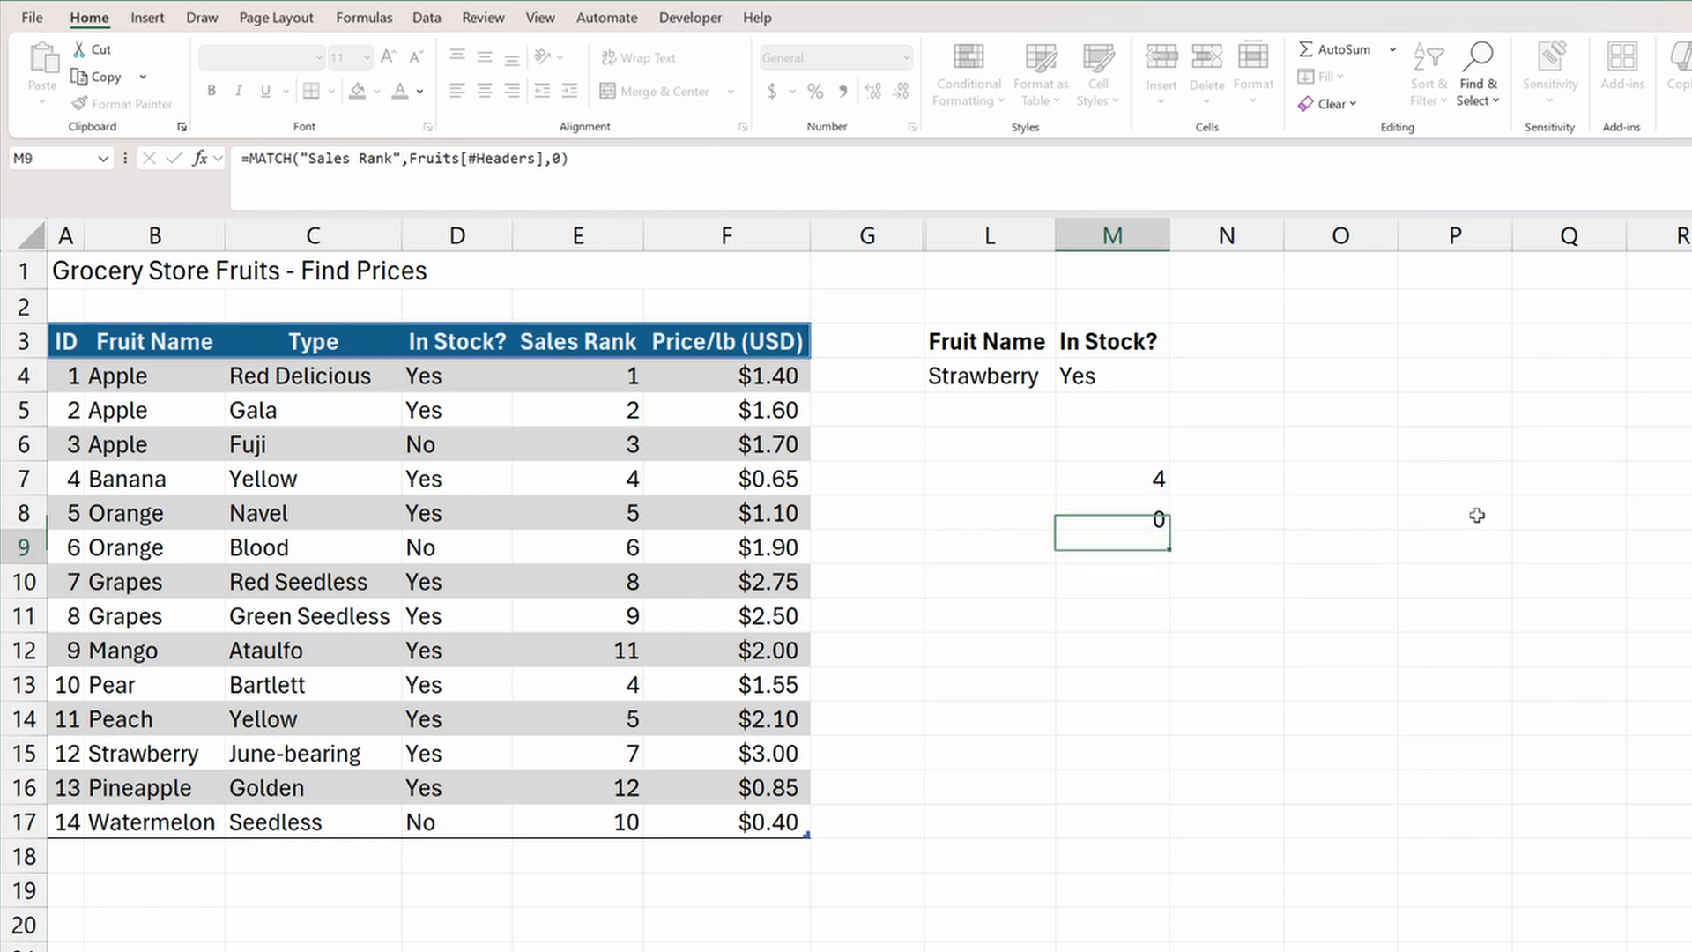
Check the MATCH result in M8 by counting across the table headers from ID to Sales Rank.
left_click(1123, 499)
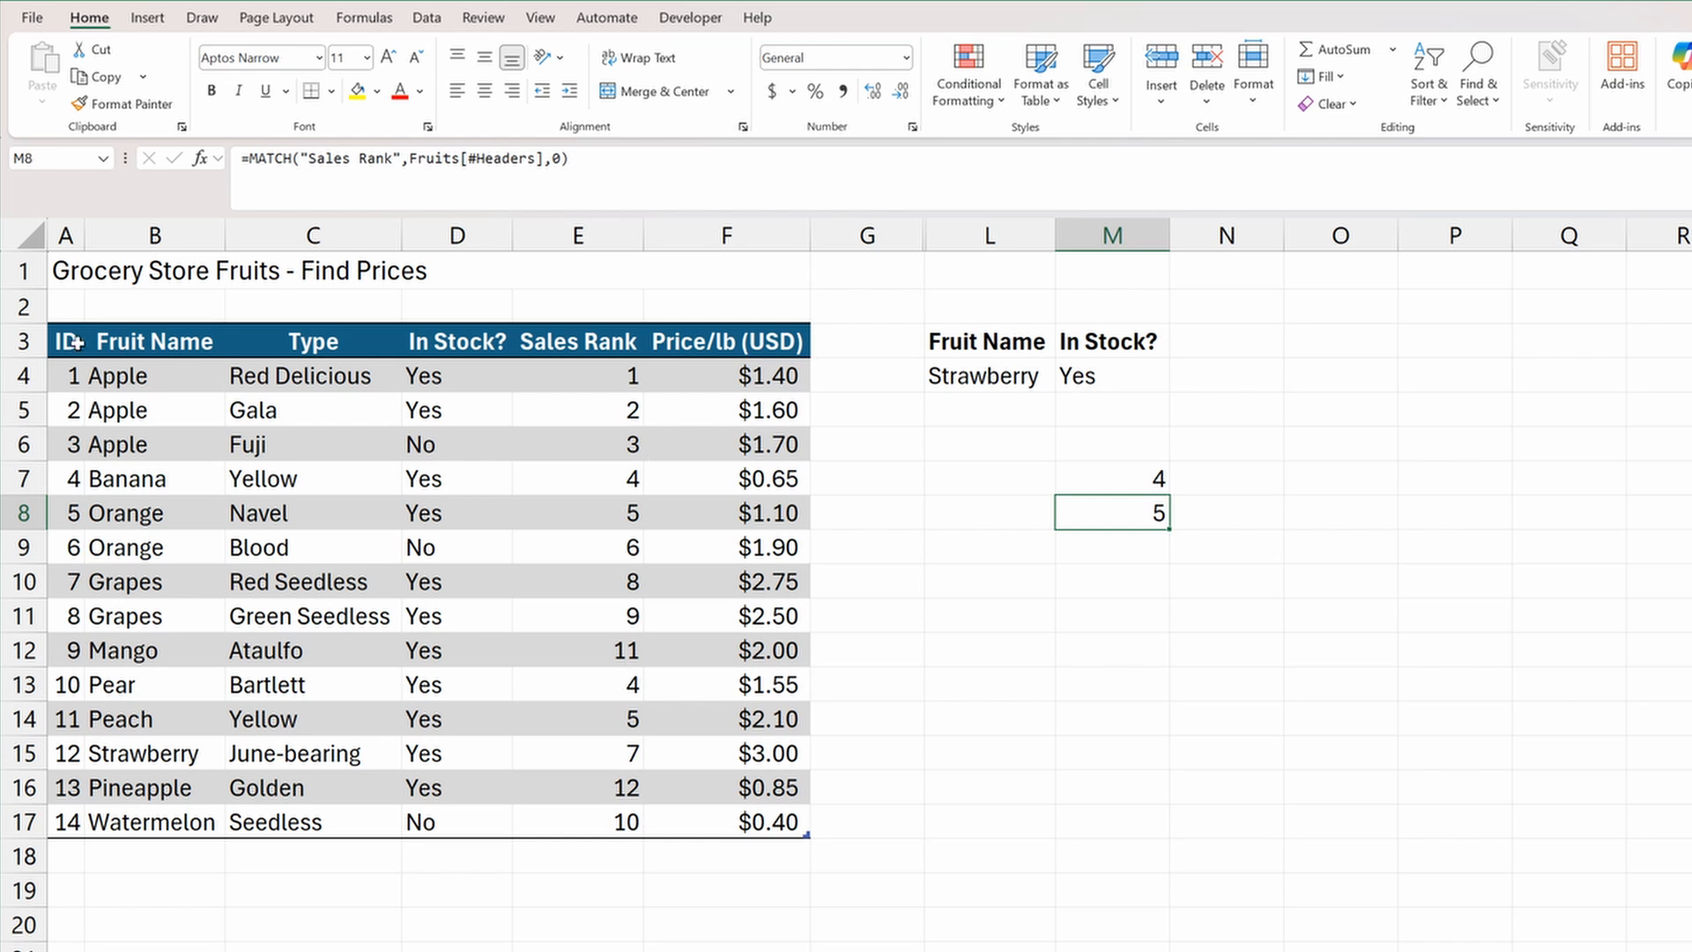
left_click_drag(78, 341, 596, 332)
left_click(608, 351)
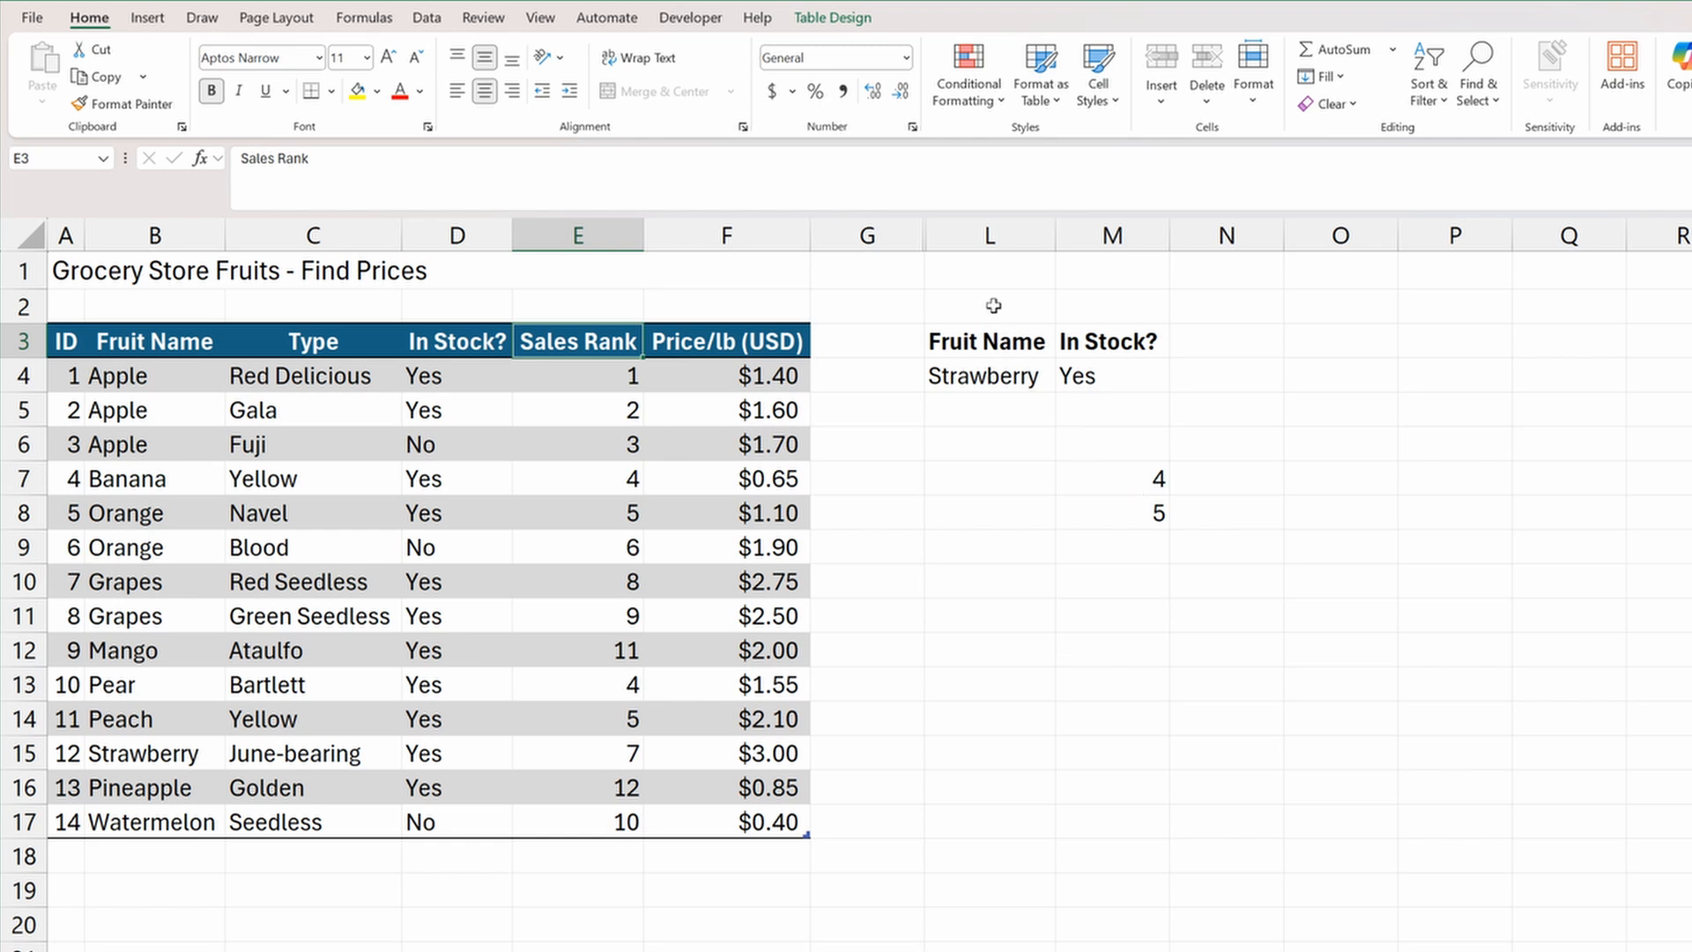
Clear the contents of columns L and M, and unhide the columns between G and L.
left_click_drag(994, 234, 1112, 235)
key("Delete")
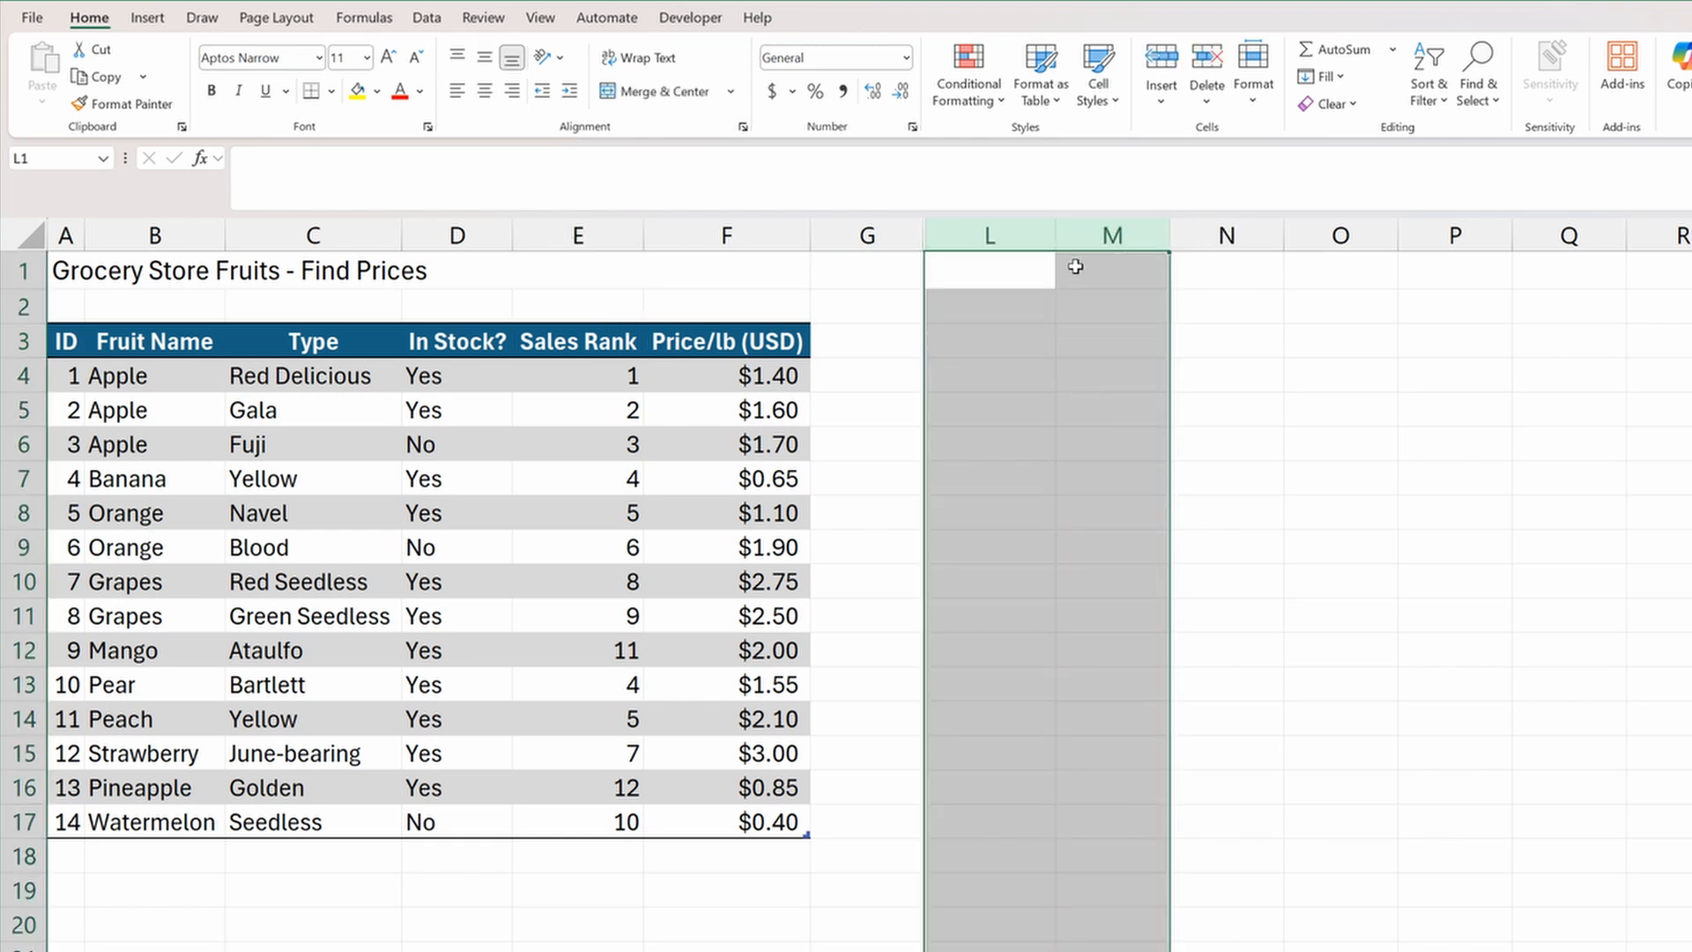
left_click_drag(872, 235, 955, 226)
right_click(957, 226)
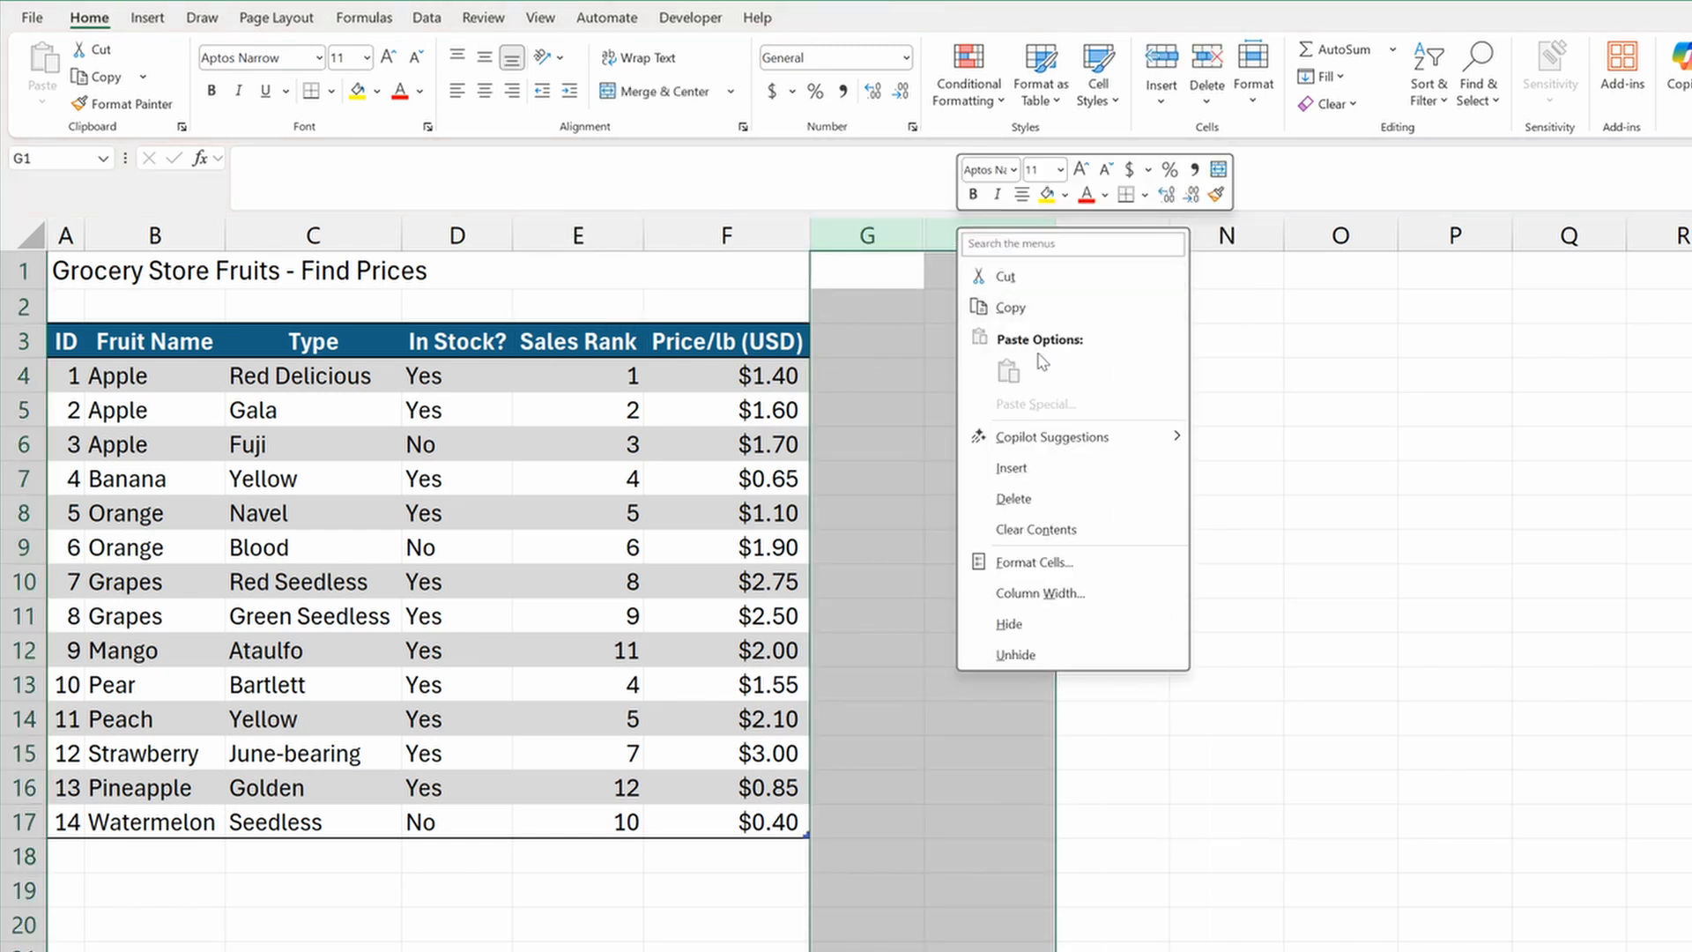
left_click(1014, 653)
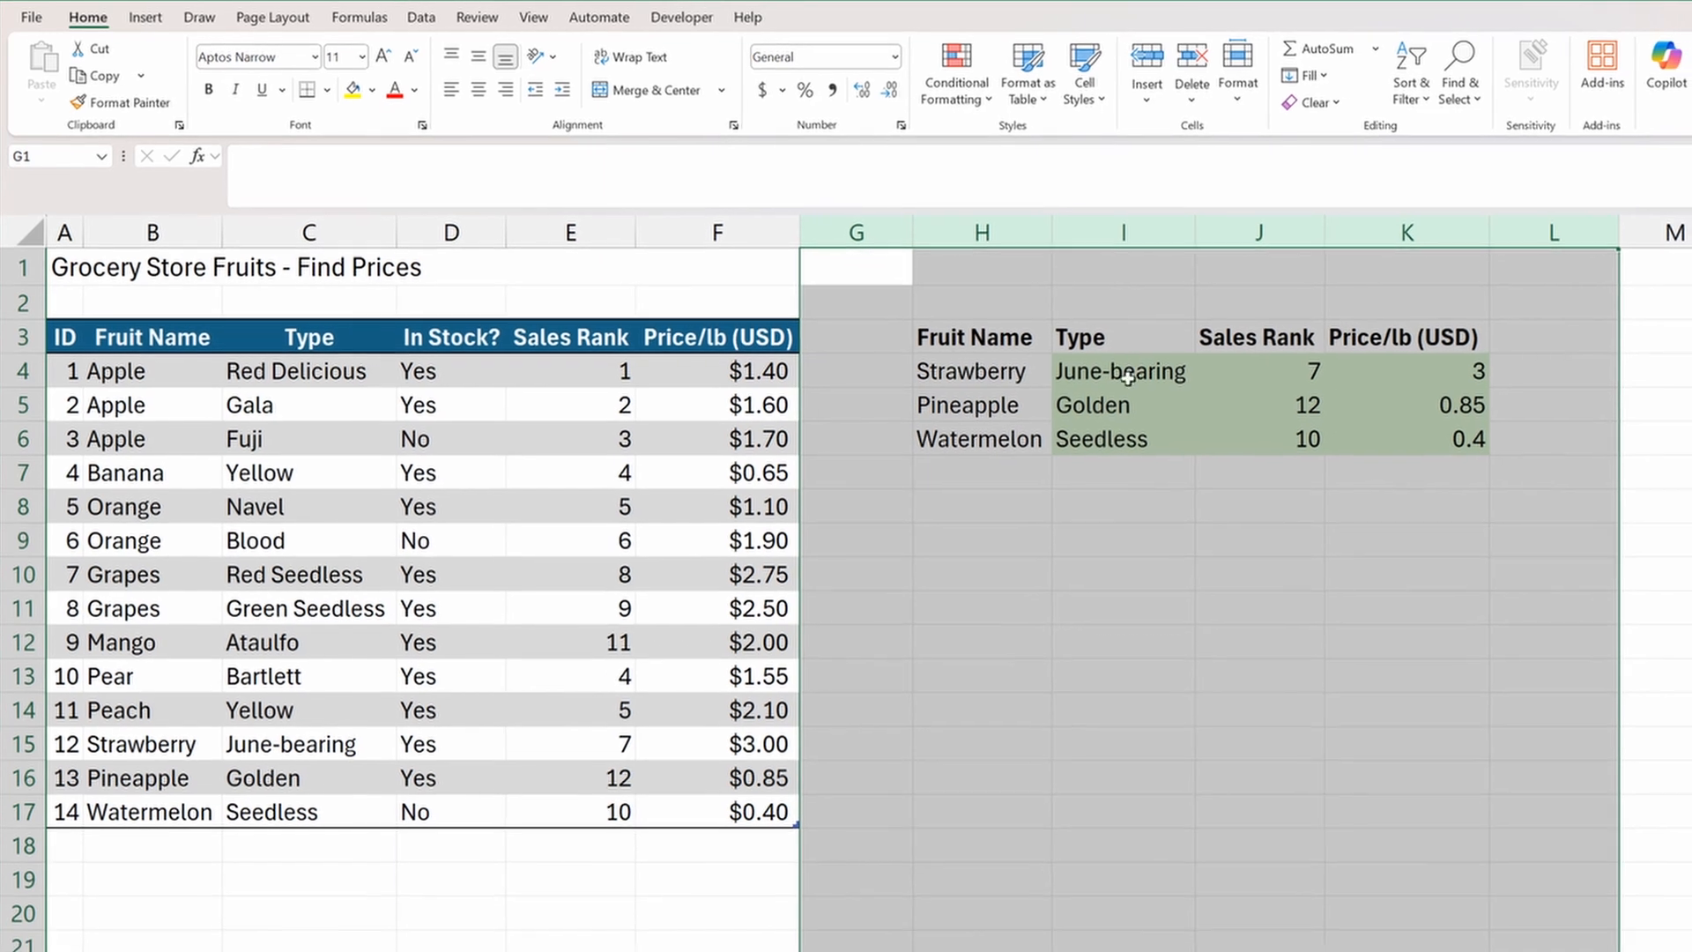
Clear the old lookup results from I4:K6.
left_click_drag(1079, 375, 1408, 441)
key("Delete")
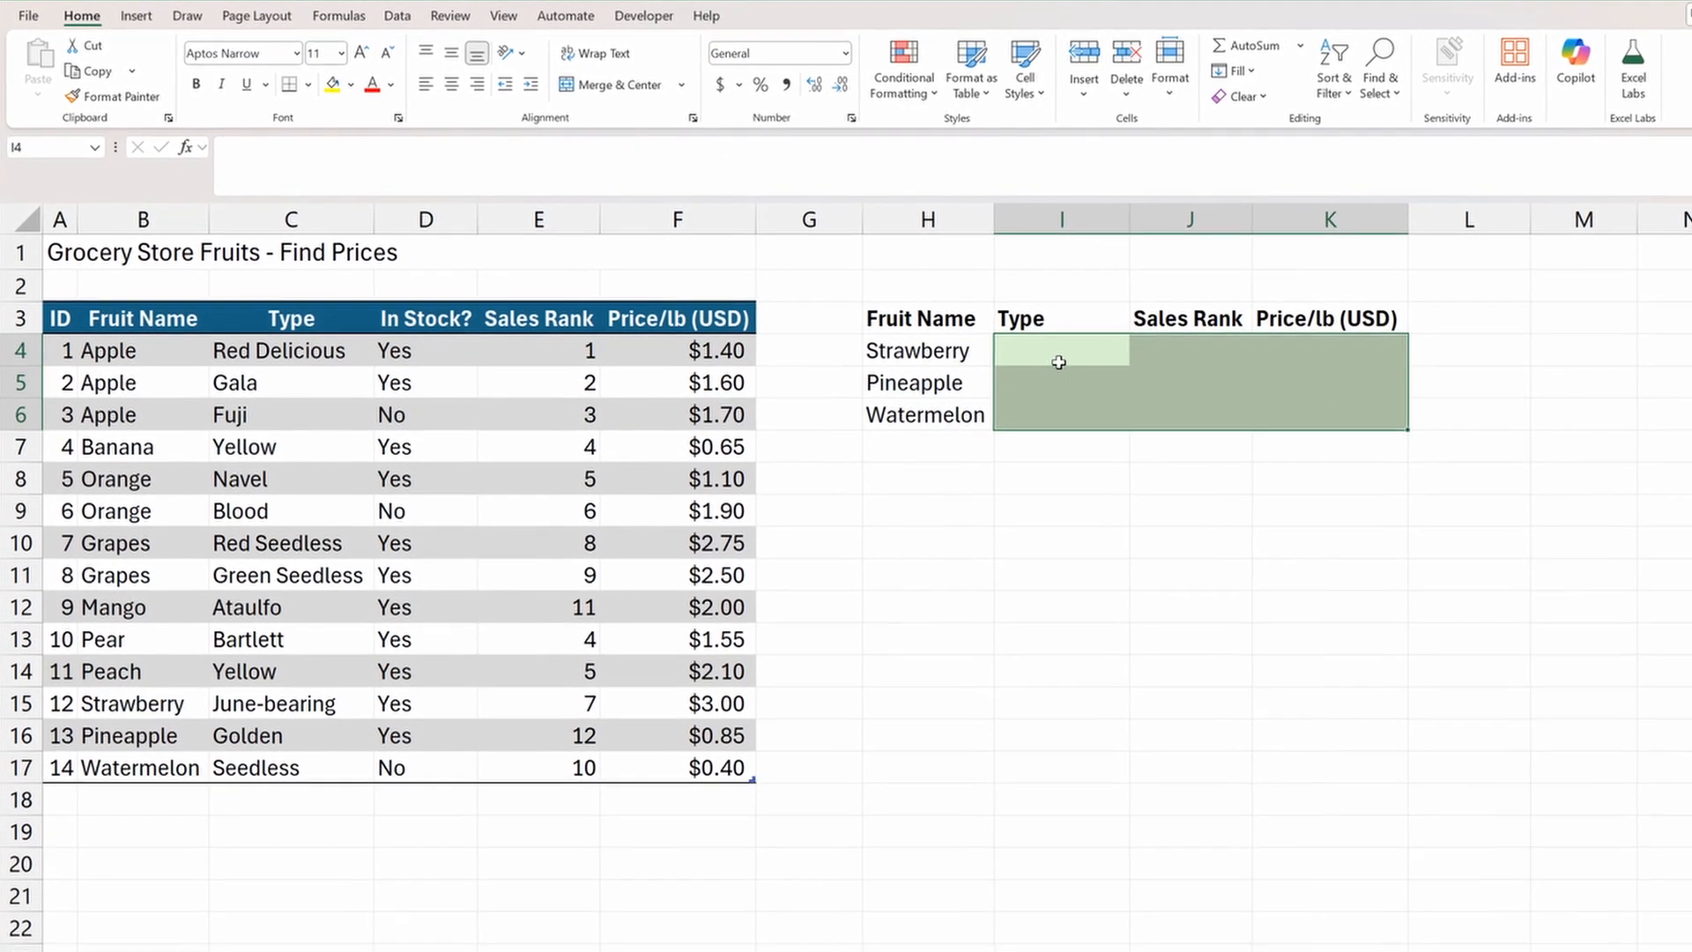
Start an INDEX formula in I4 with the whole Fruits table body as its array.
left_click(1085, 358)
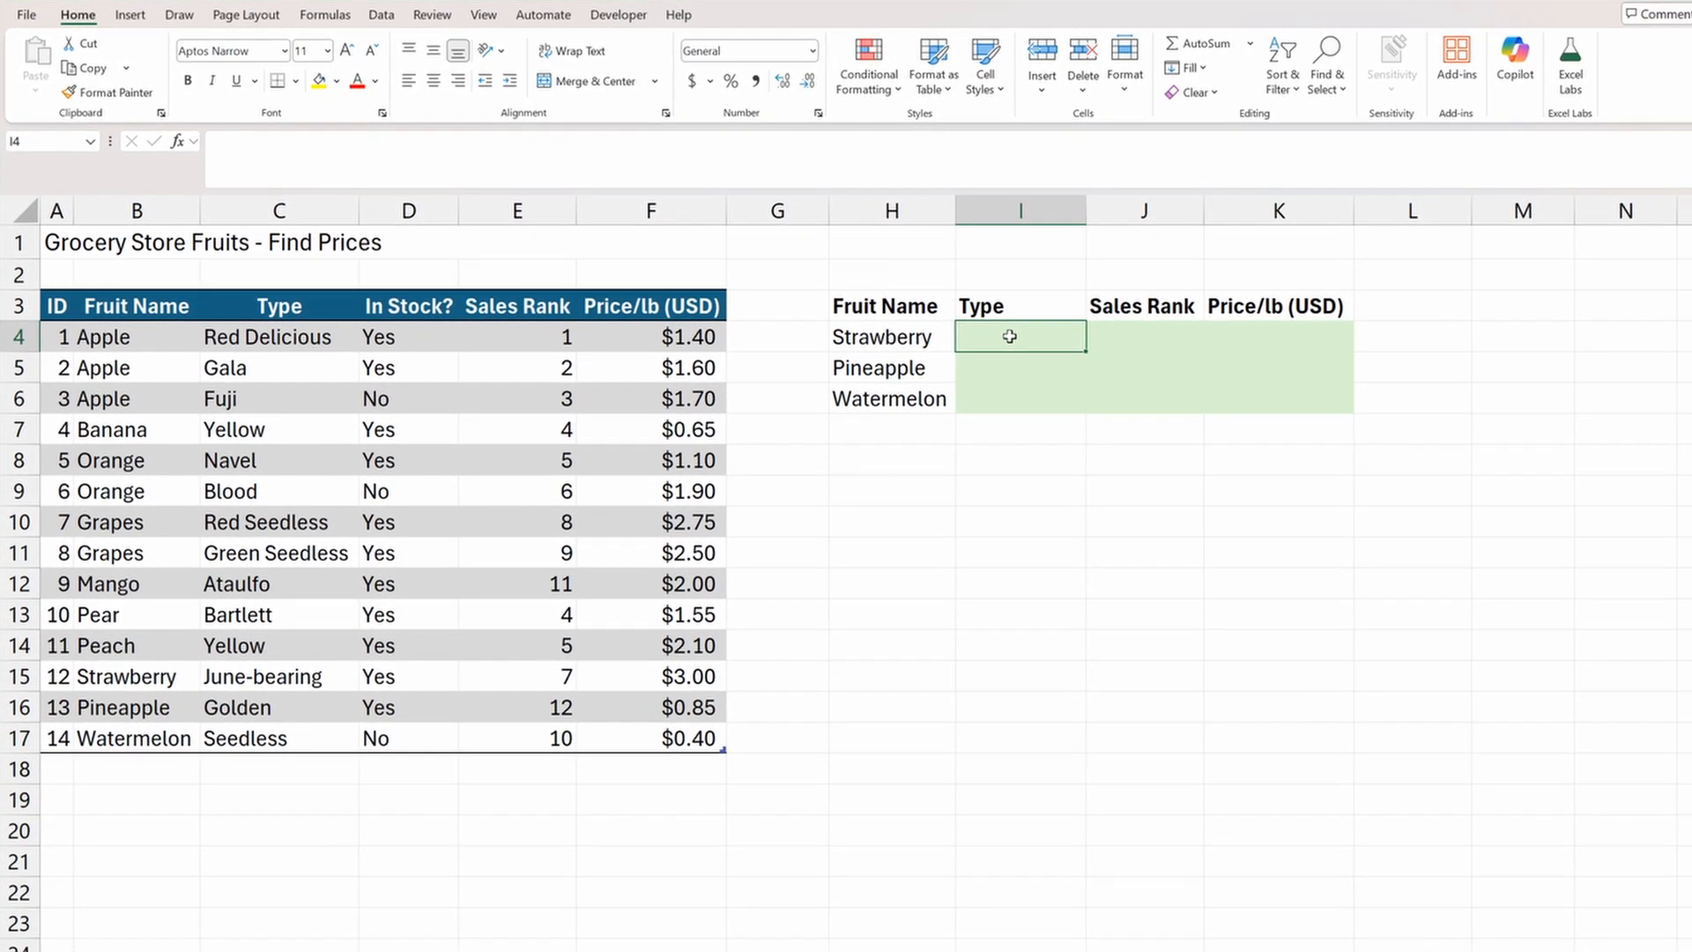
type("=index")
key("Tab")
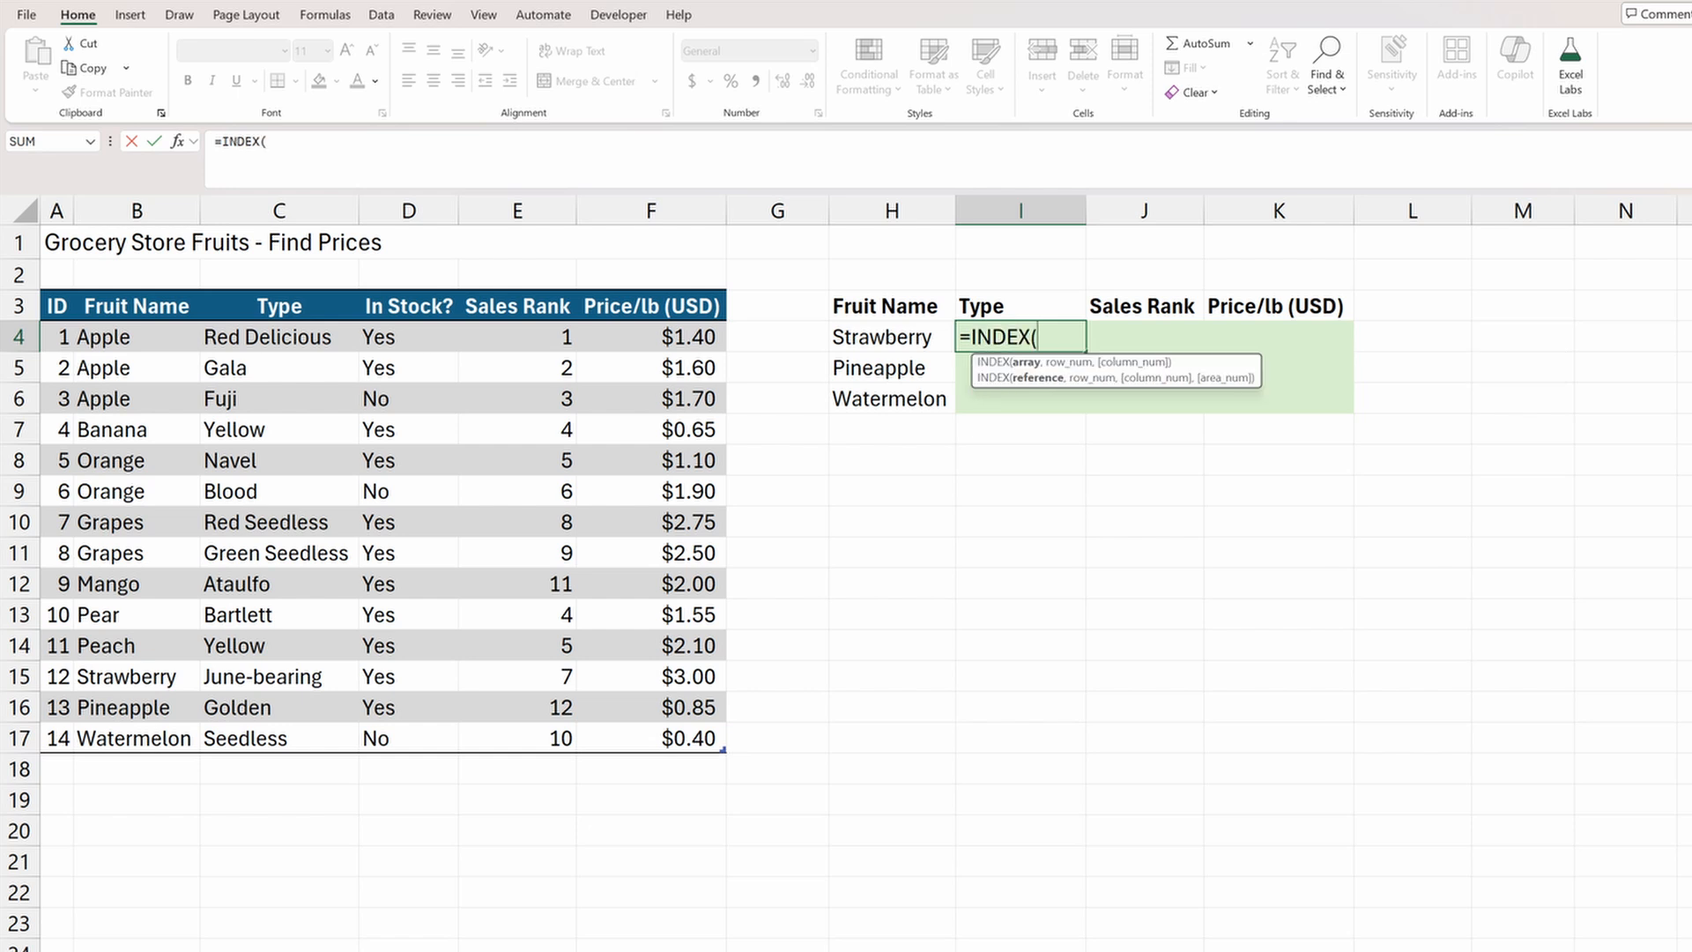
left_click_drag(67, 343, 650, 733)
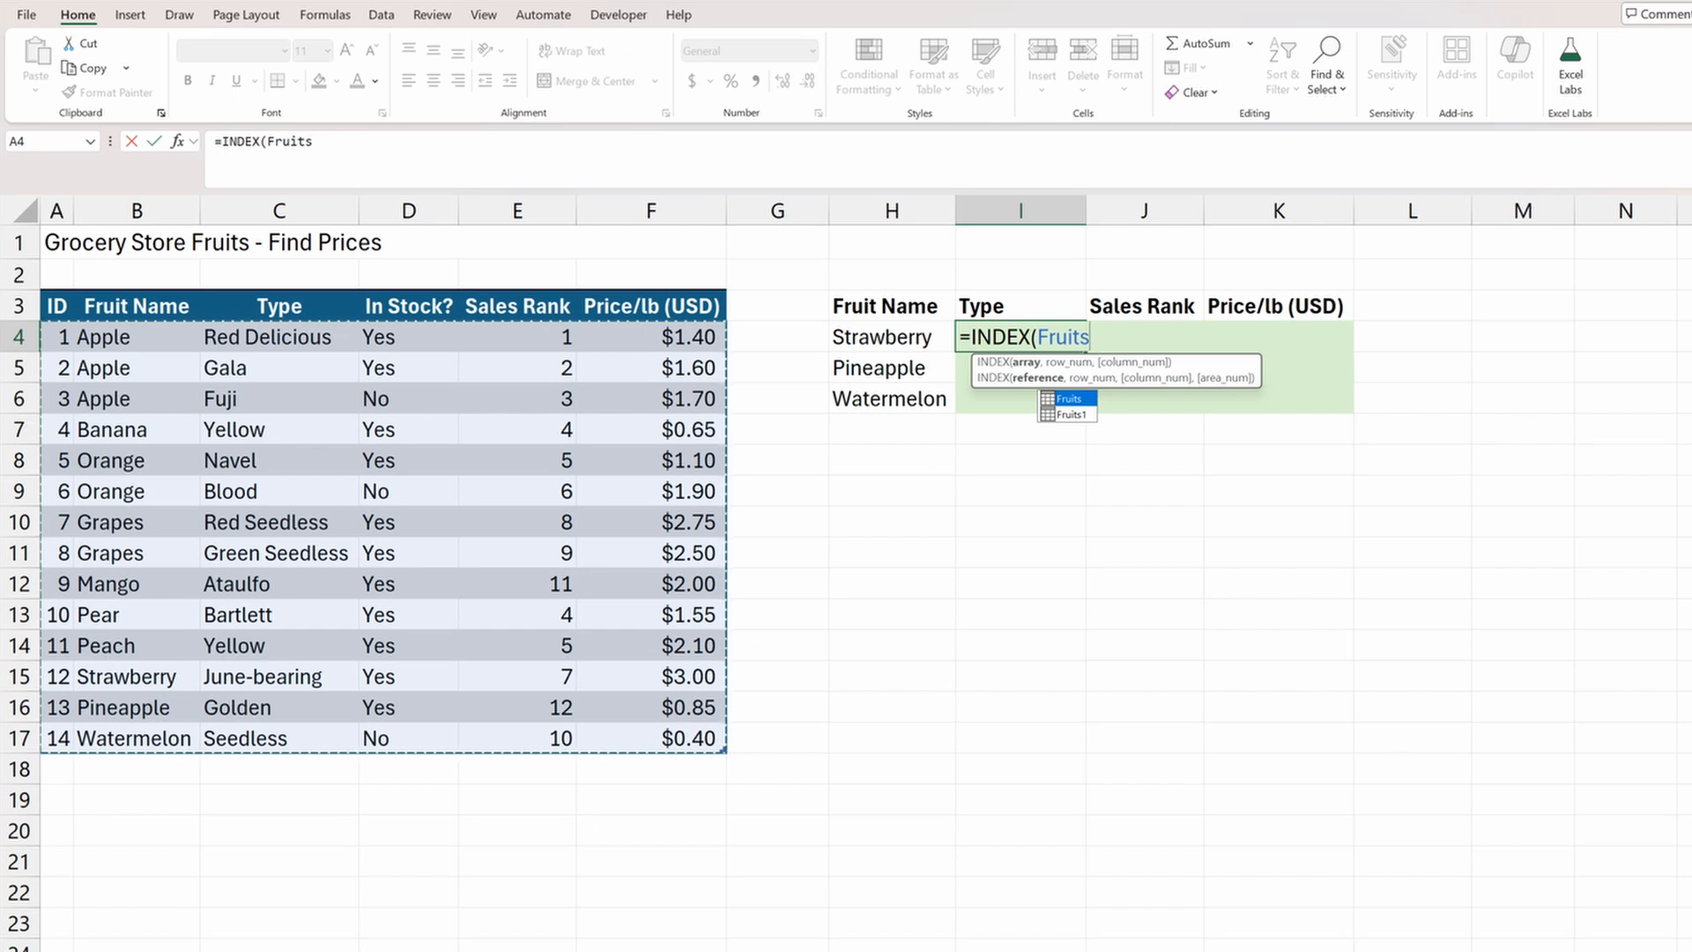
Remove the selected array reference from the INDEX formula and write the table name Fruits as the array argument instead.
key("BackSpace")
key("BackSpace")
key("BackSpace")
key("BackSpace")
key("BackSpace")
key("BackSpace")
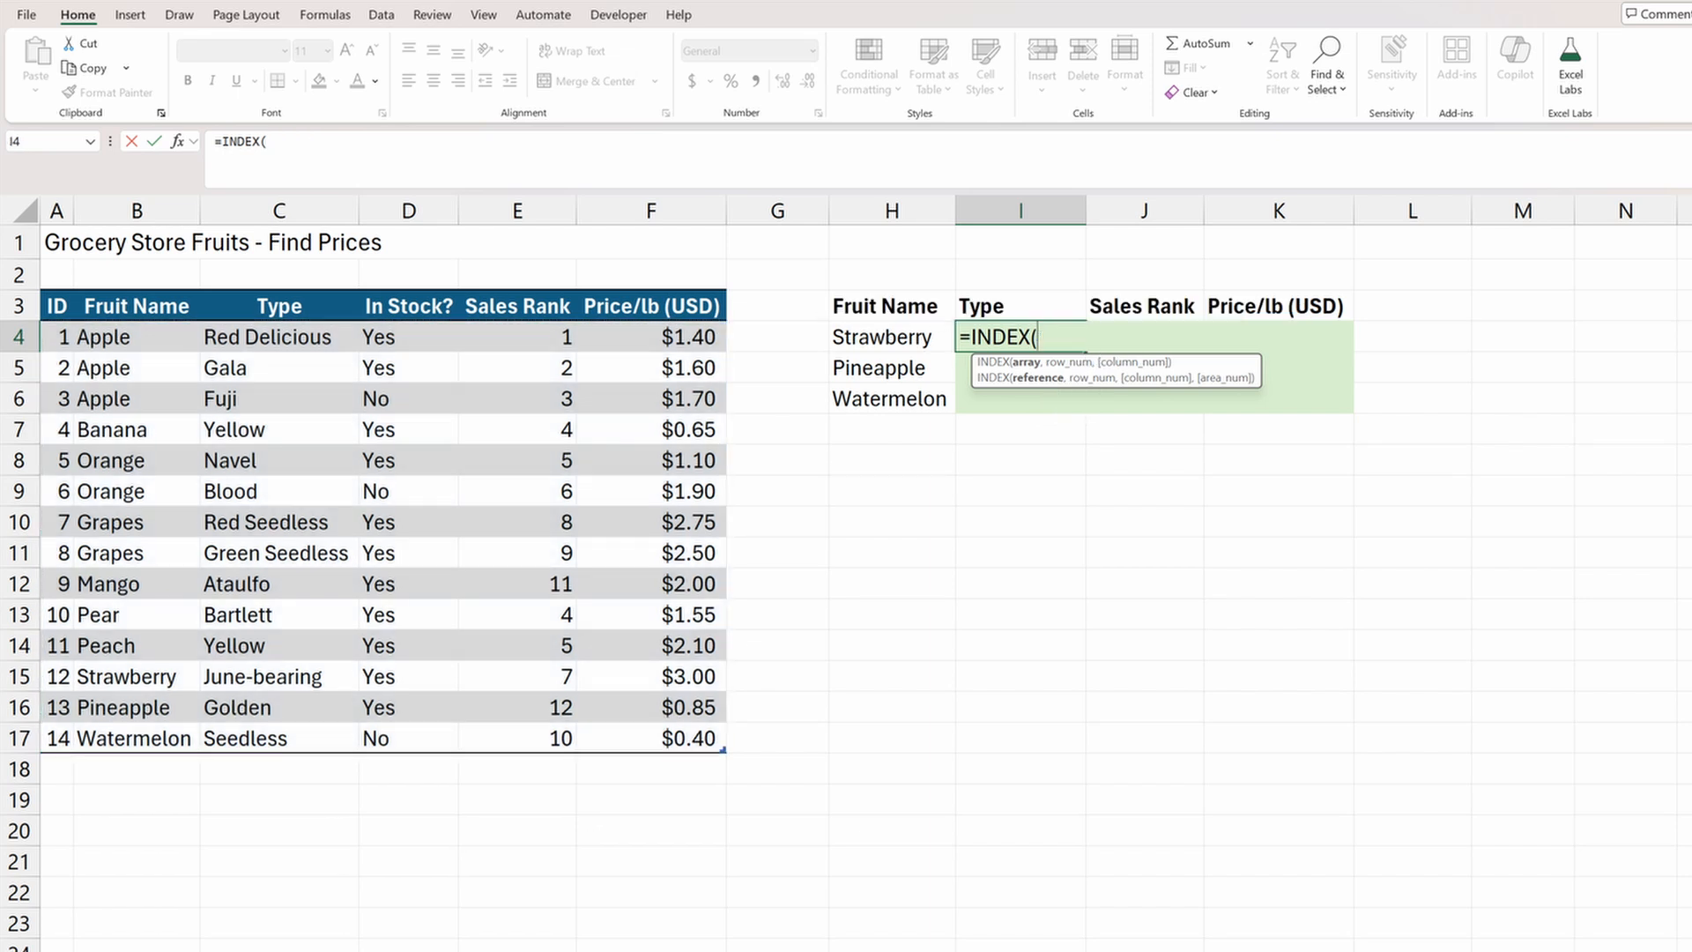
type("Fruits")
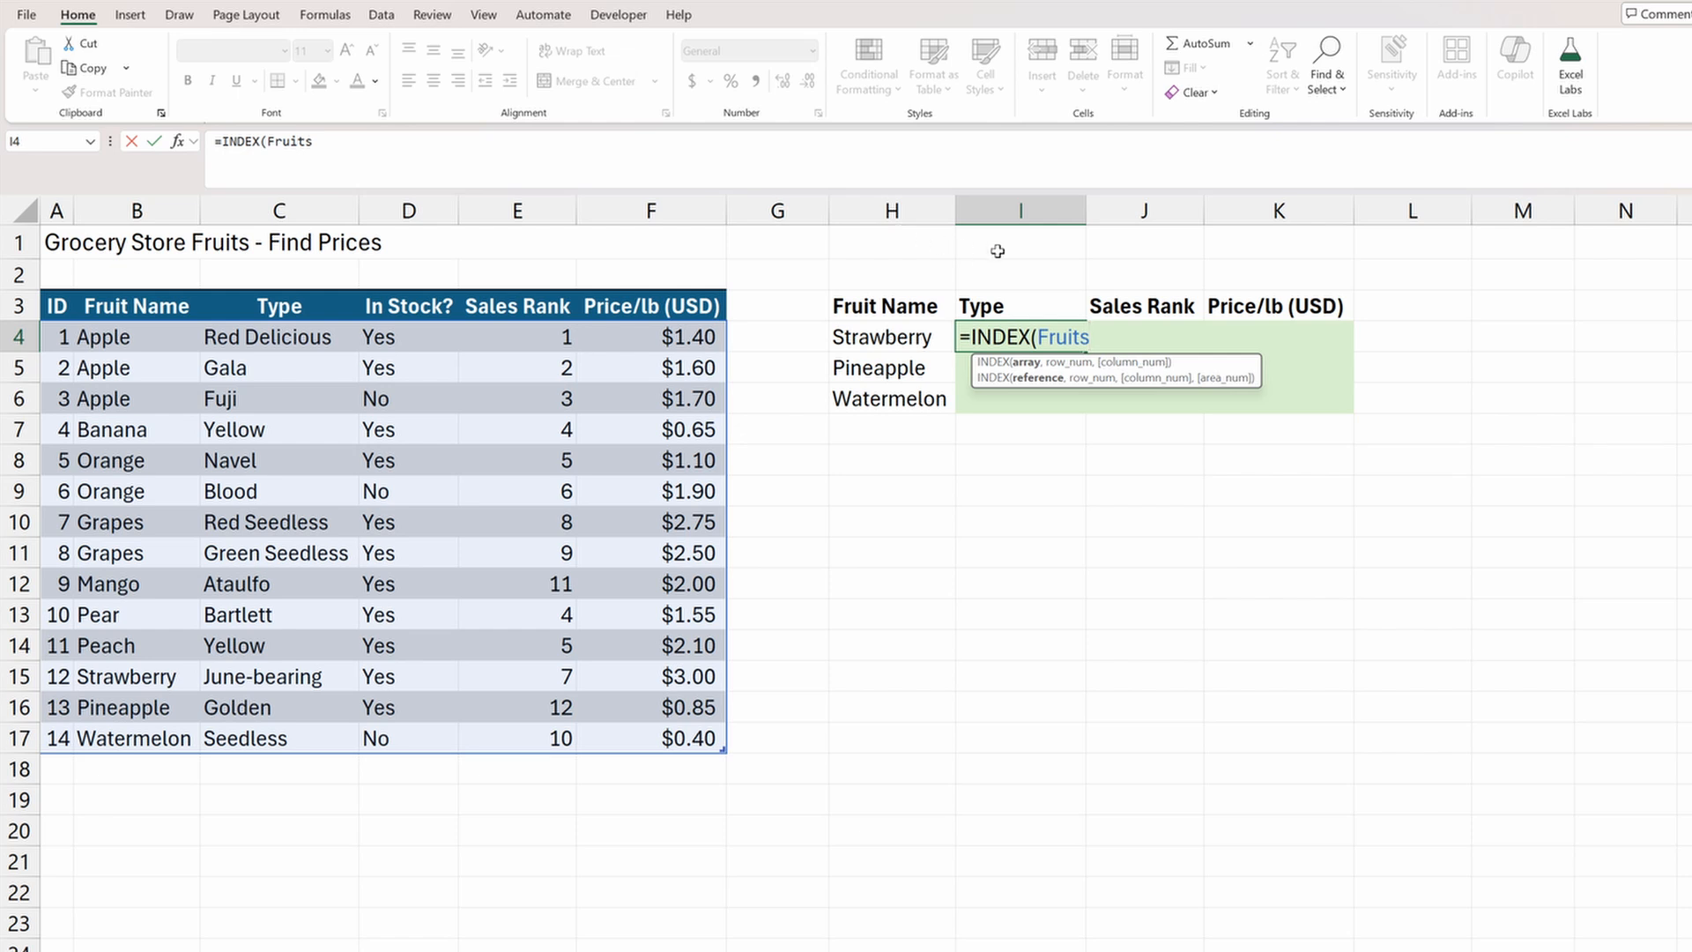
type(",")
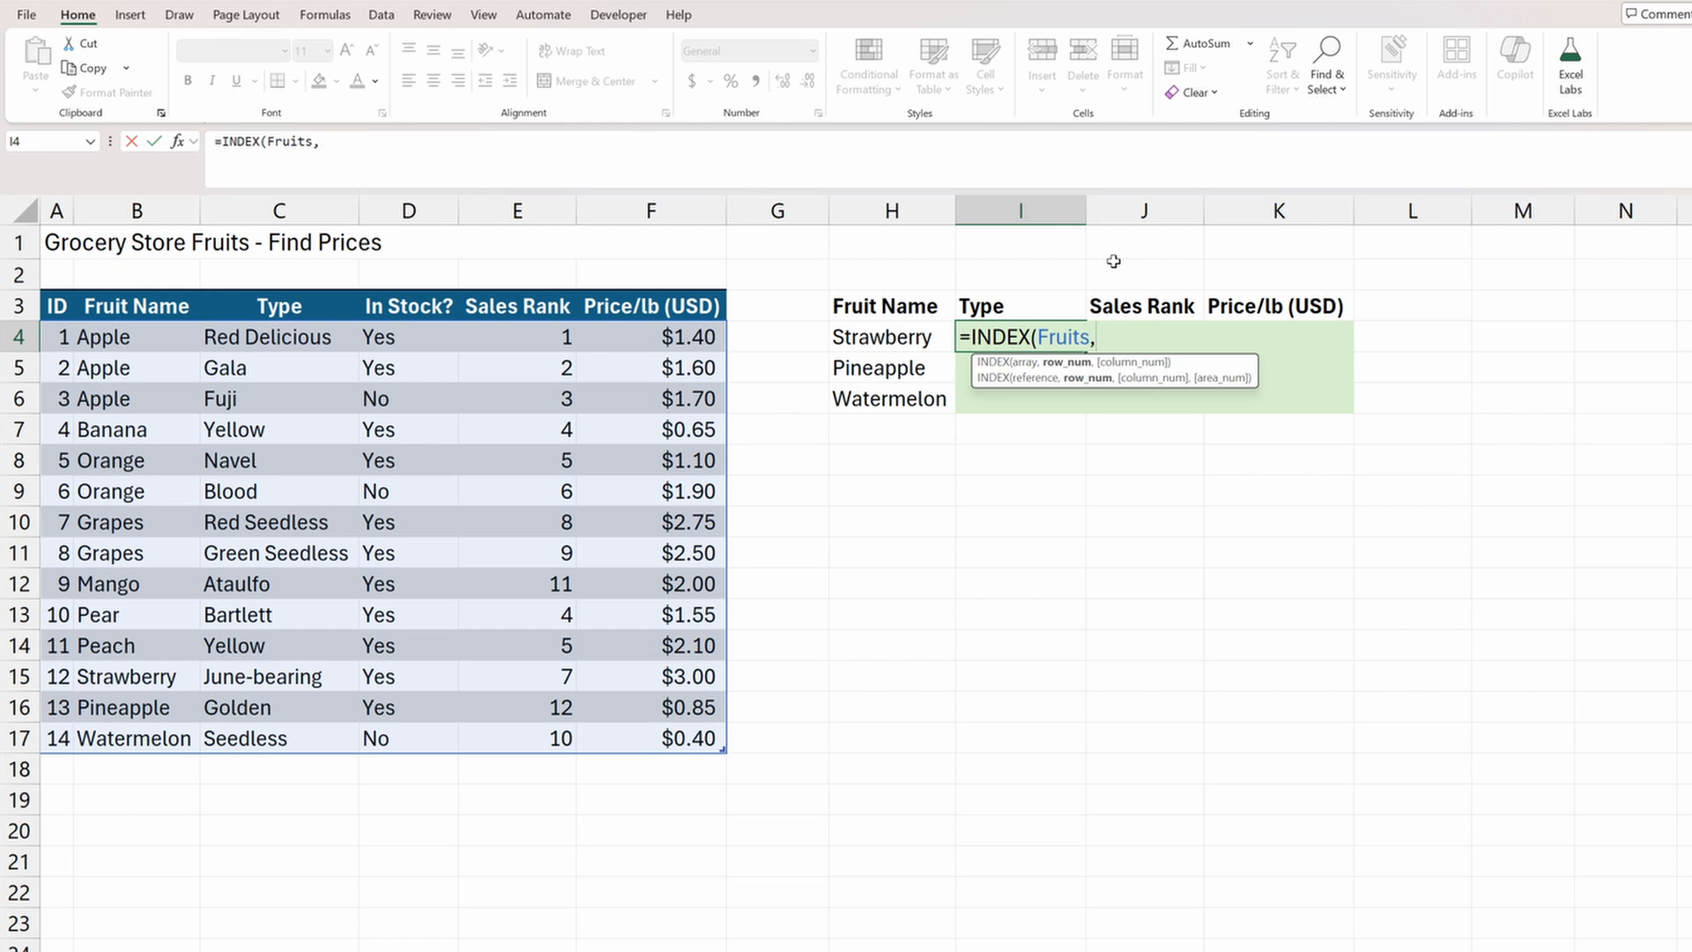
Supply the INDEX row number with MATCH(H4,Fruits[Fruit Name],0).
type("matc")
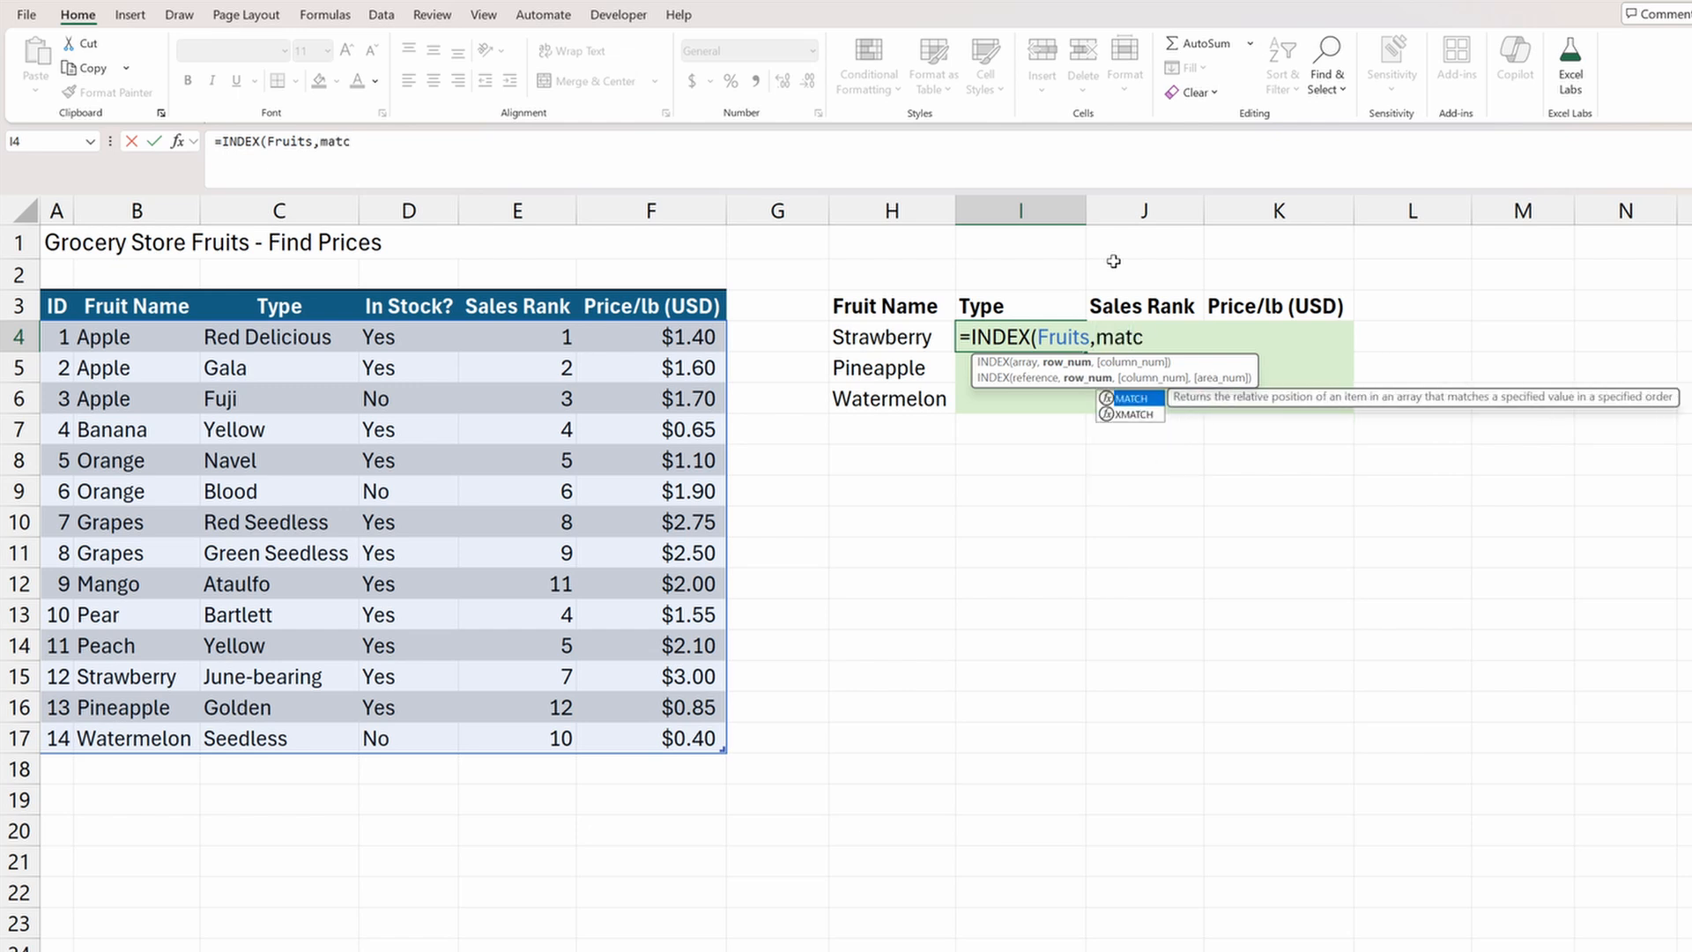
key("Tab")
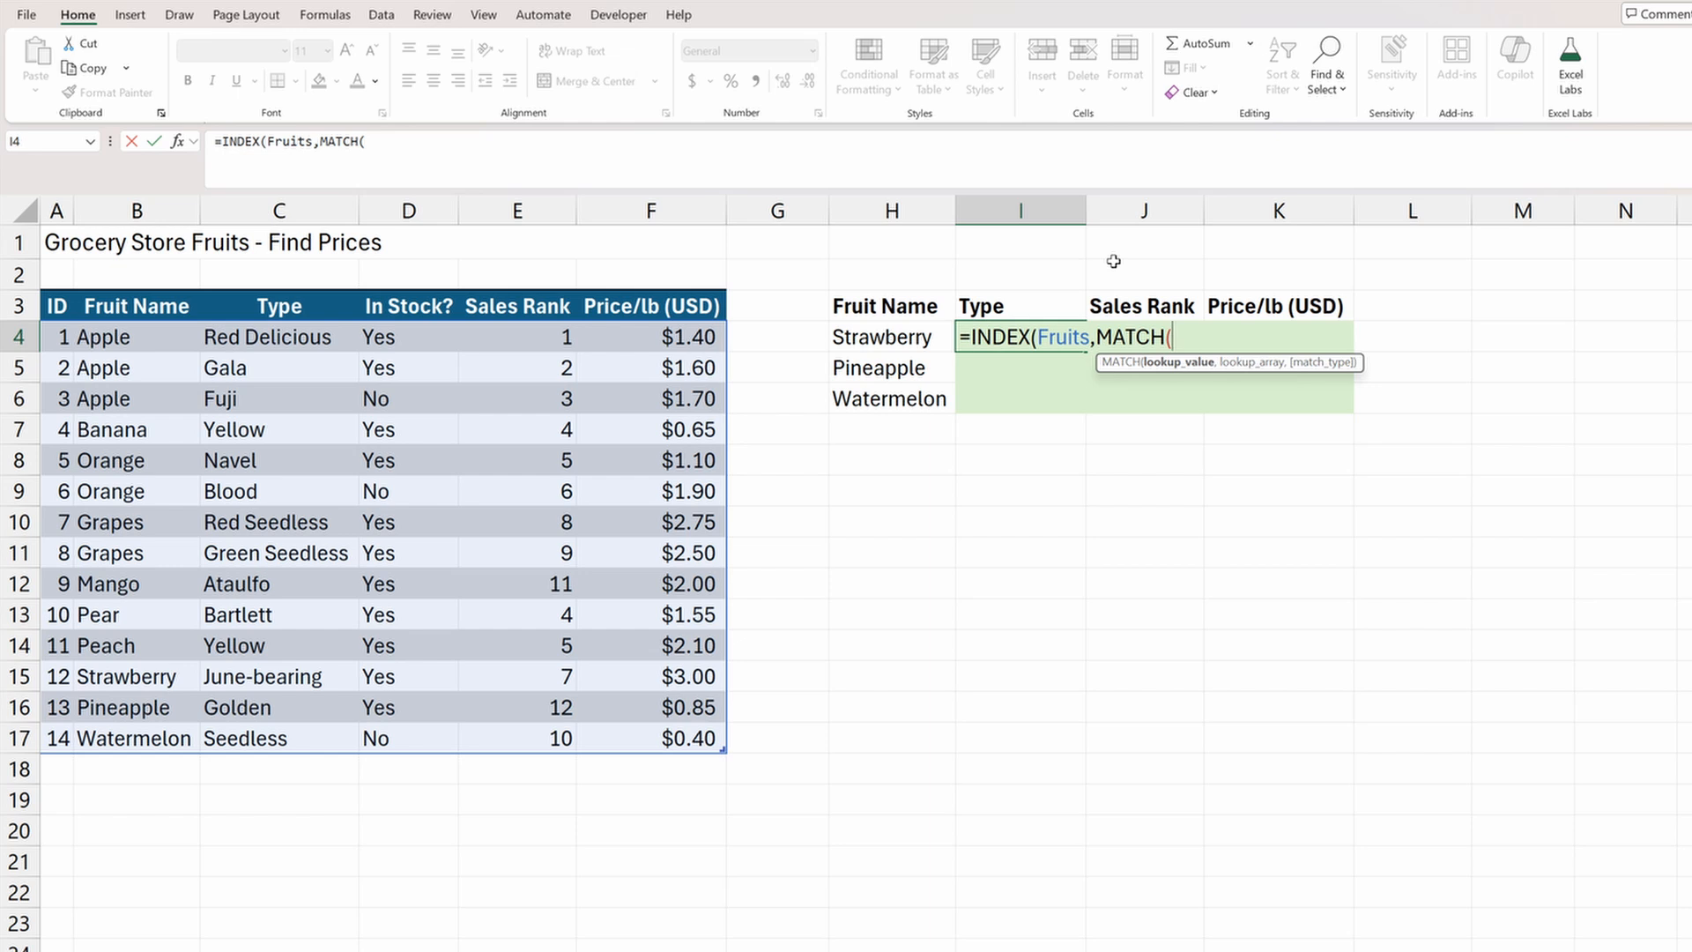
left_click(903, 340)
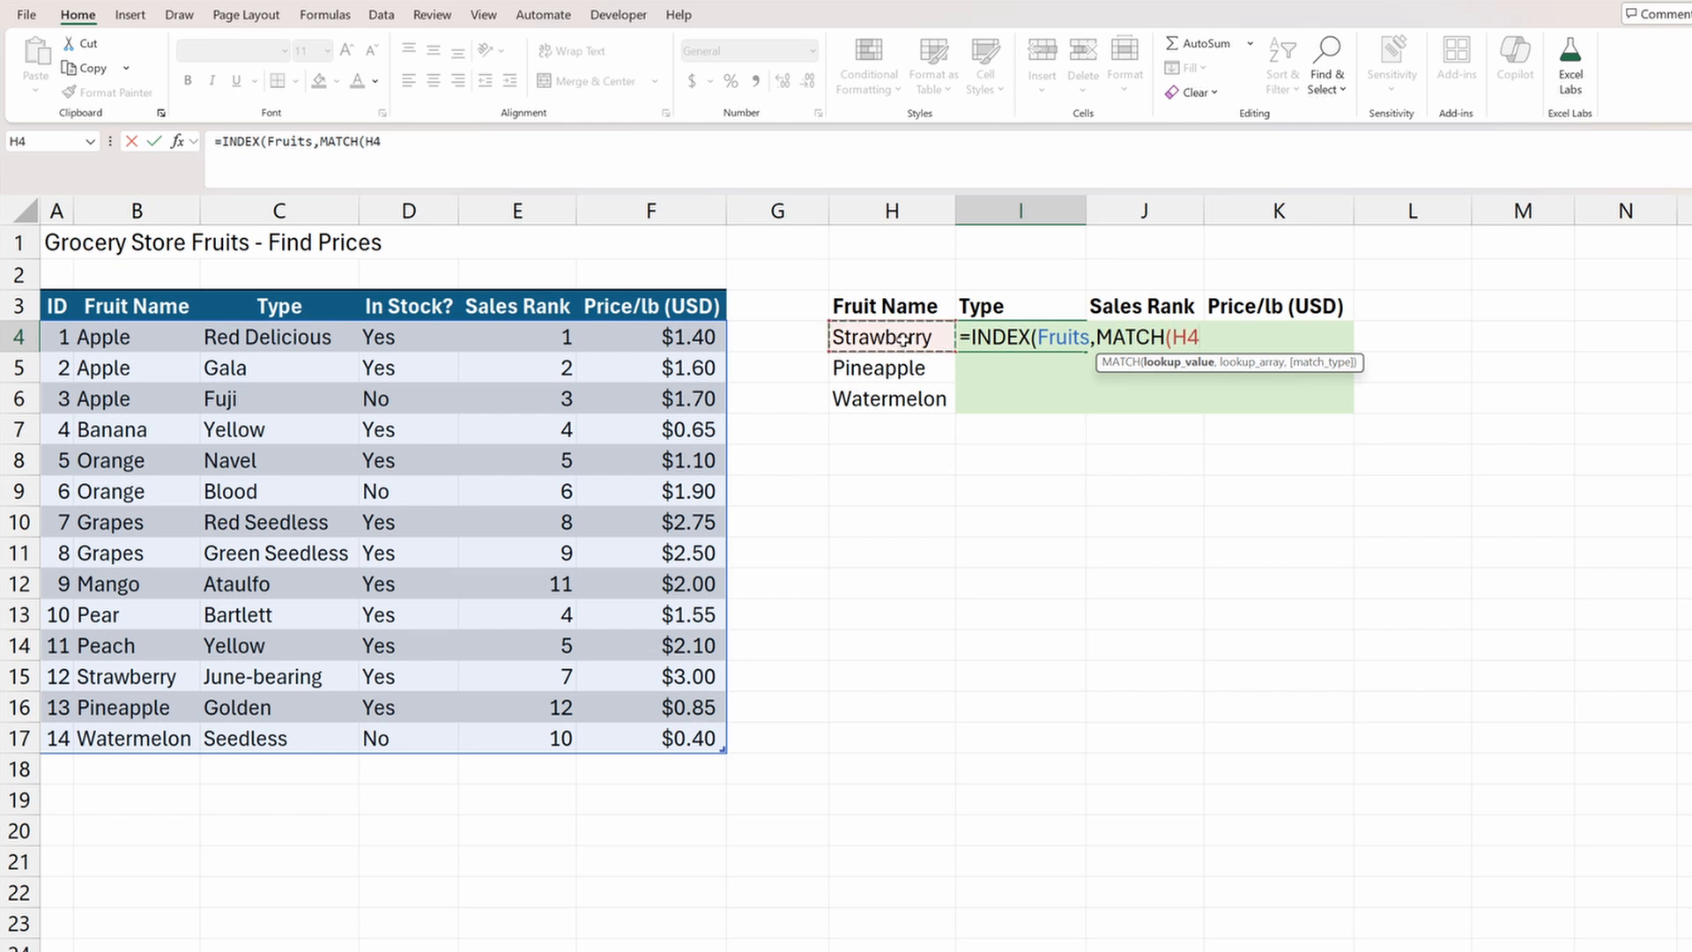
type(",")
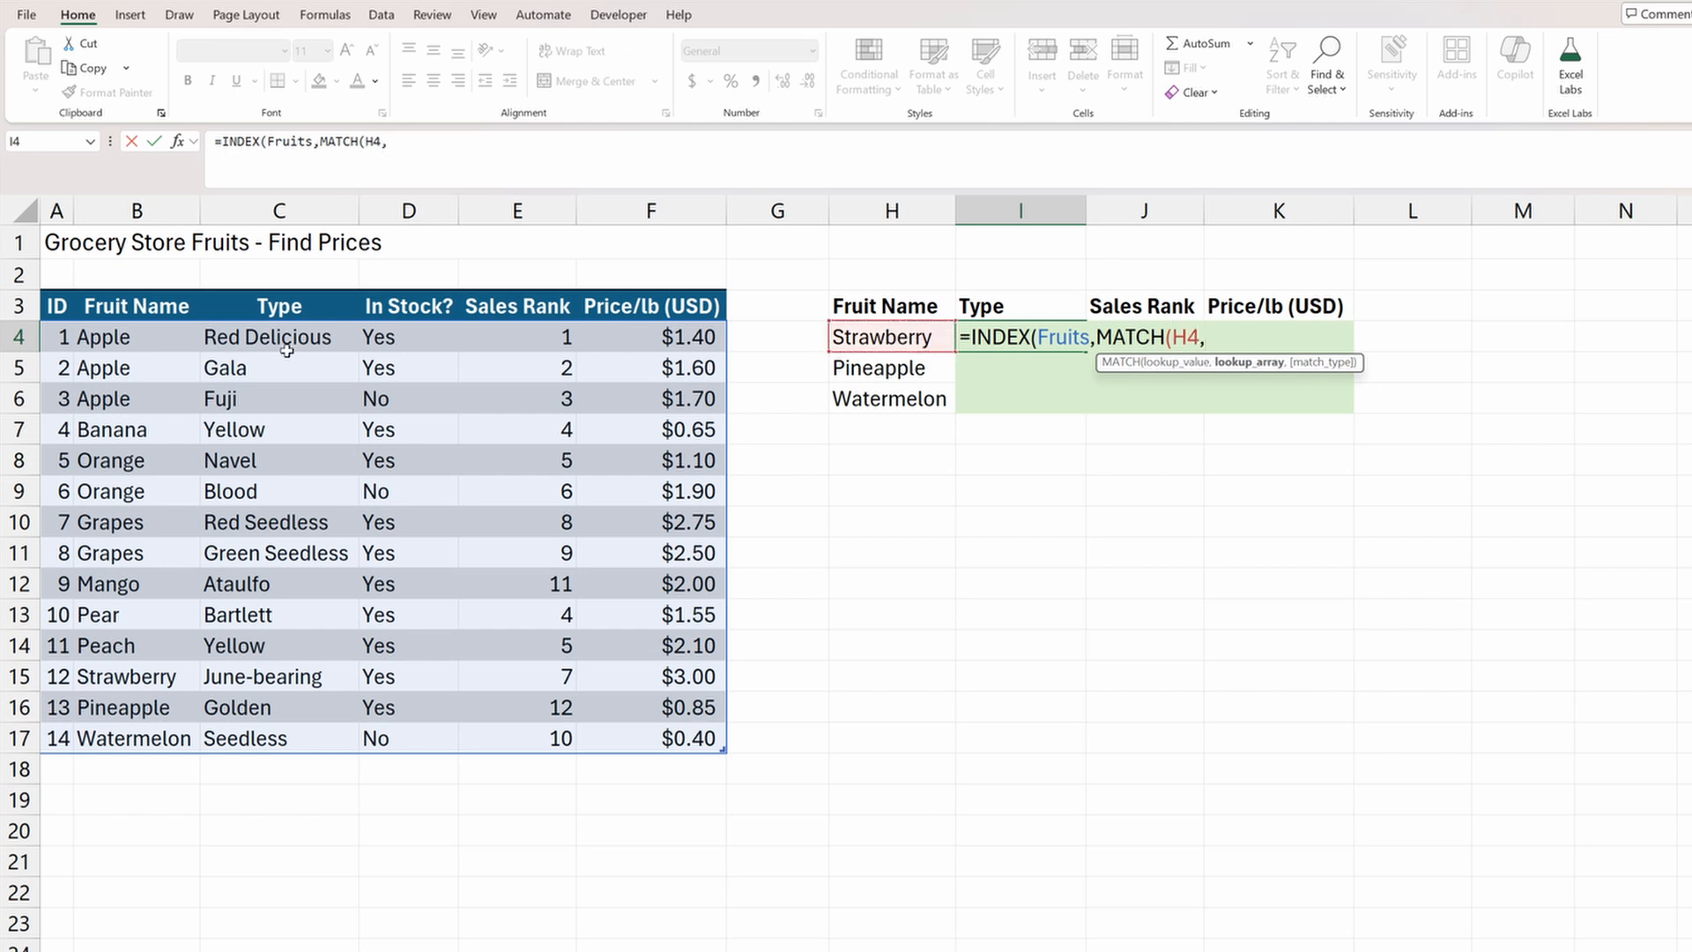
left_click(147, 335)
left_click_drag(147, 336, 171, 739)
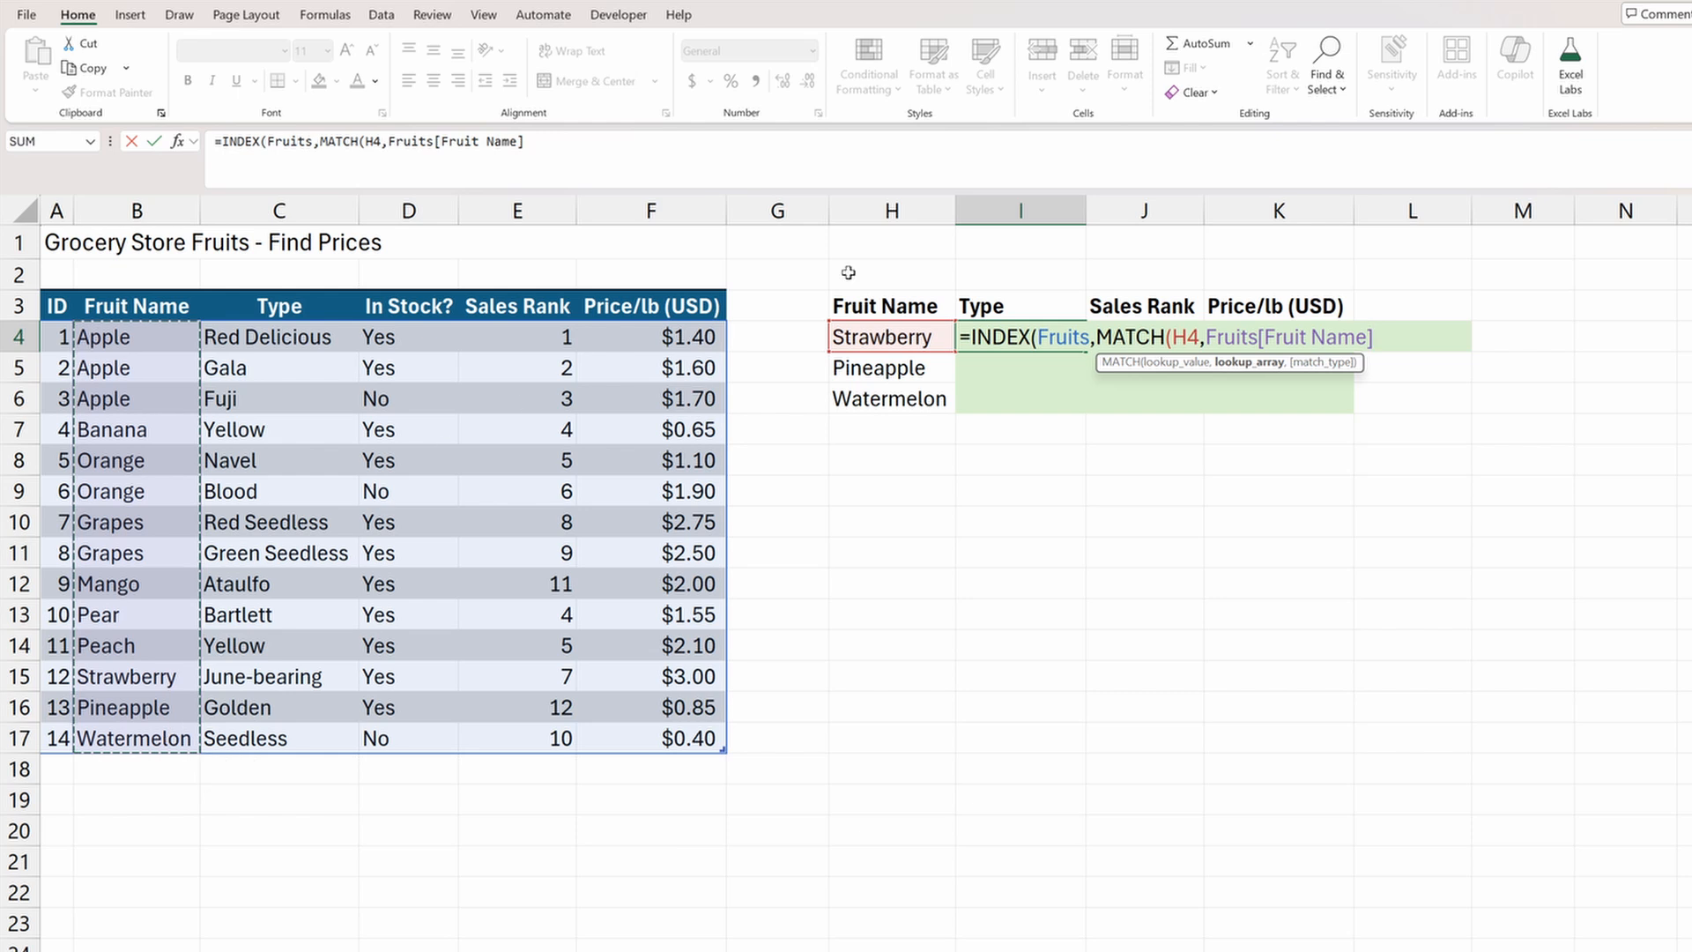
type(",")
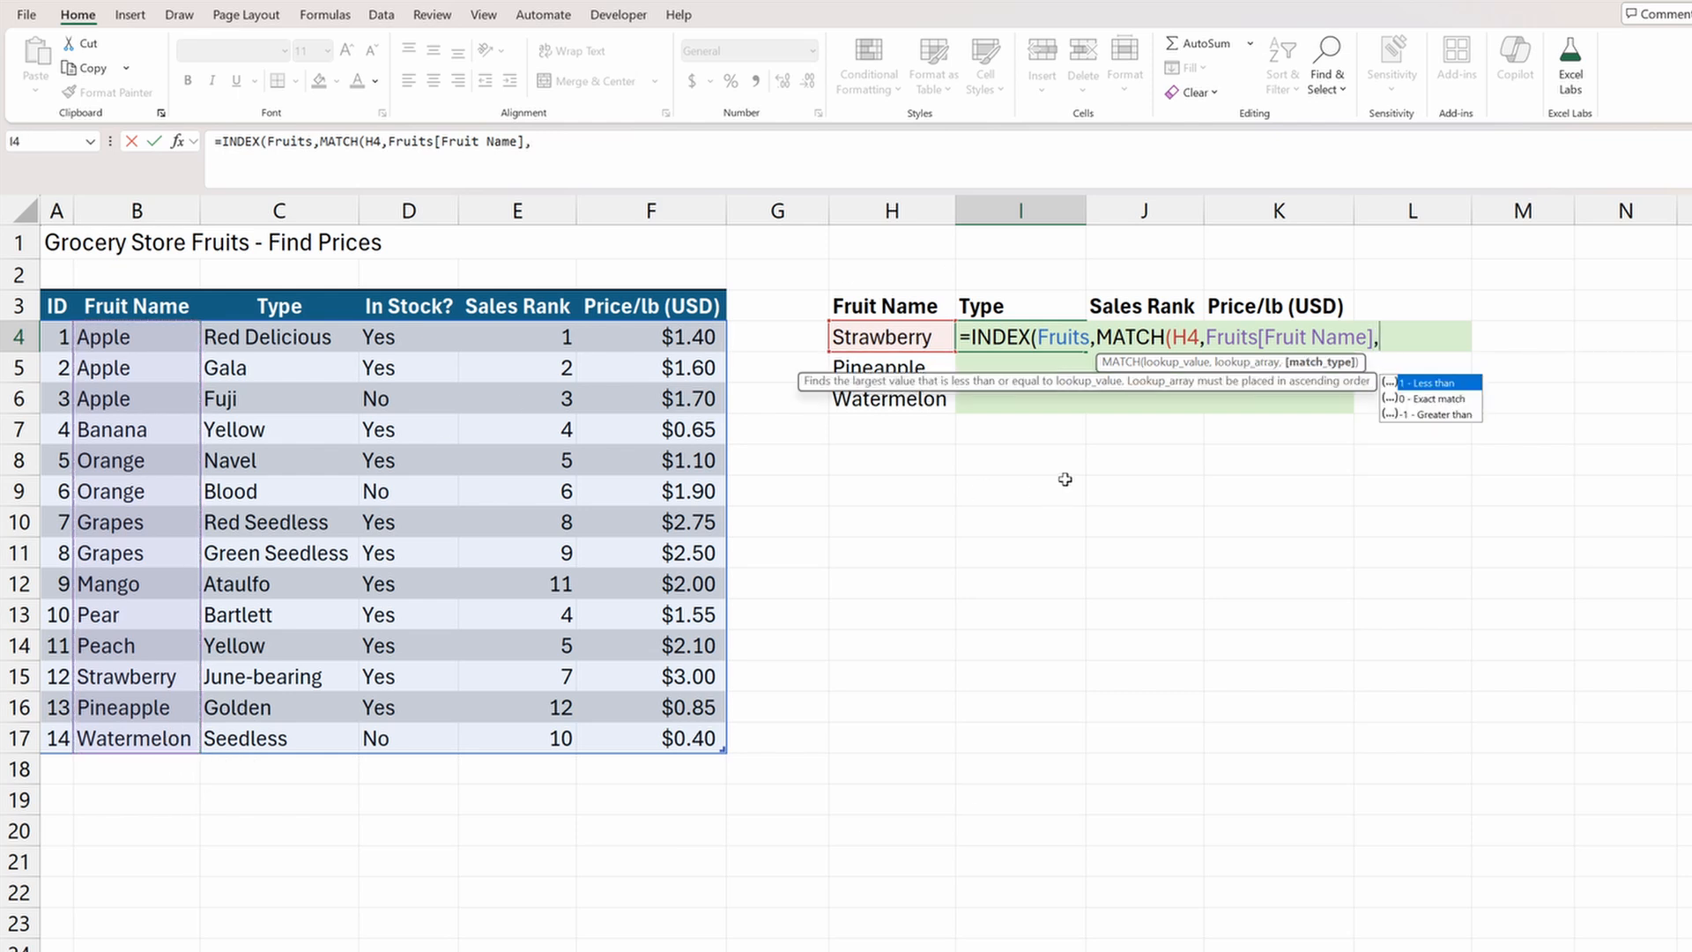
type("0)")
type(")")
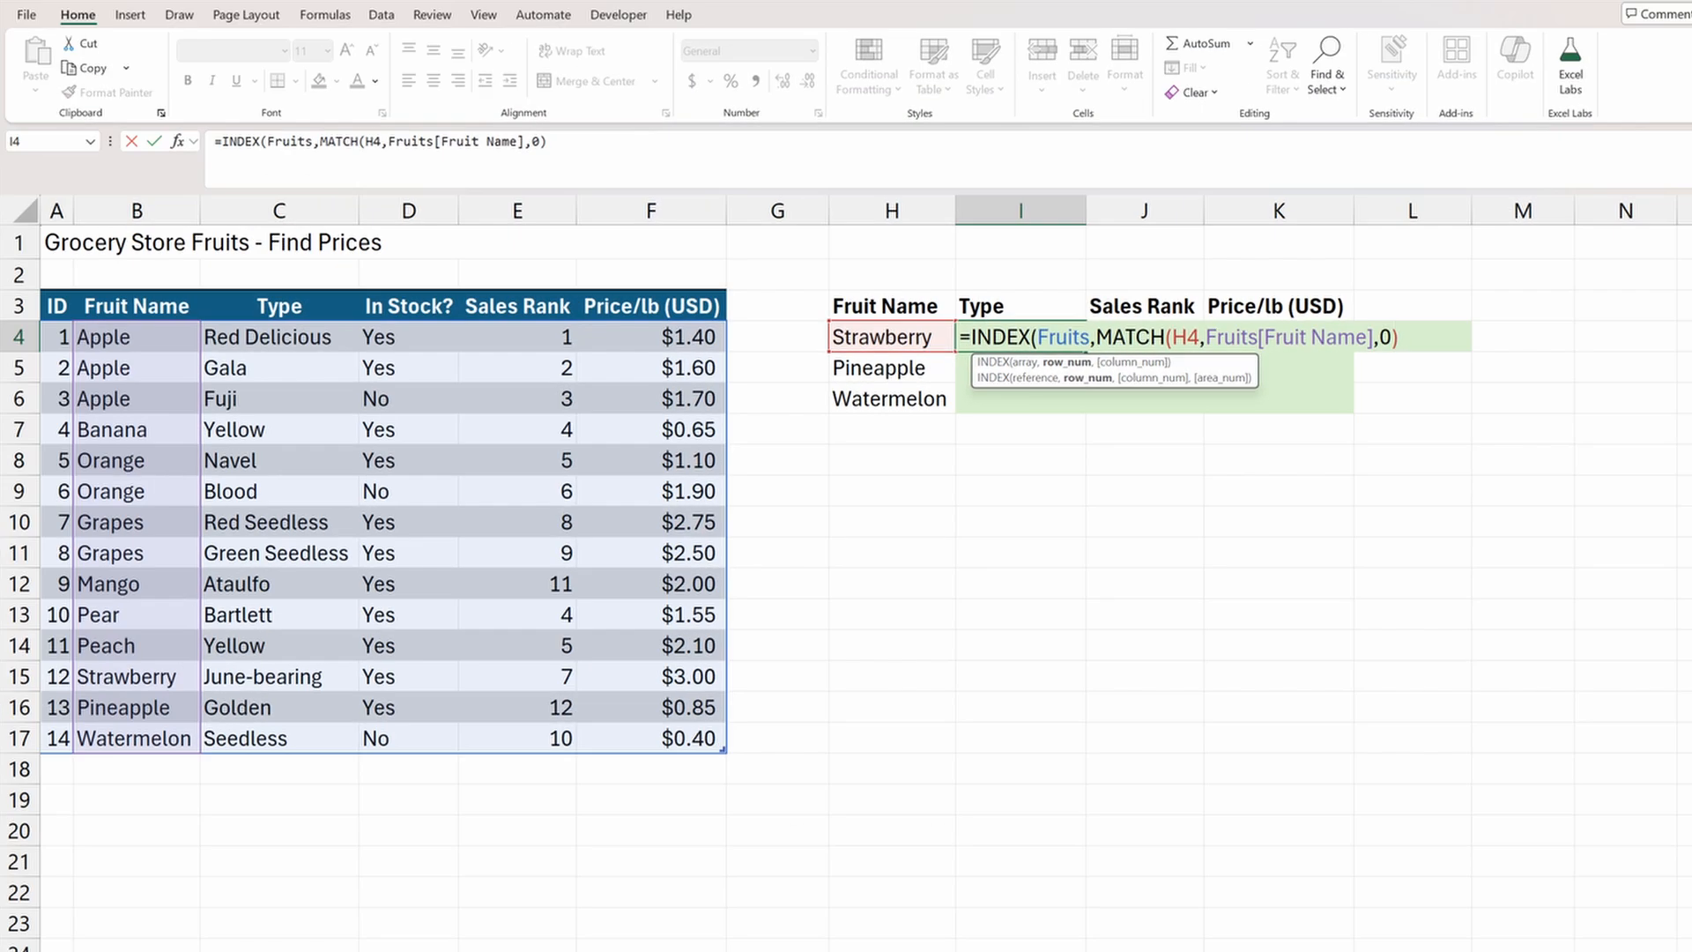
Begin the INDEX column number with a MATCH that looks up I3 in the Fruits header row.
type(",")
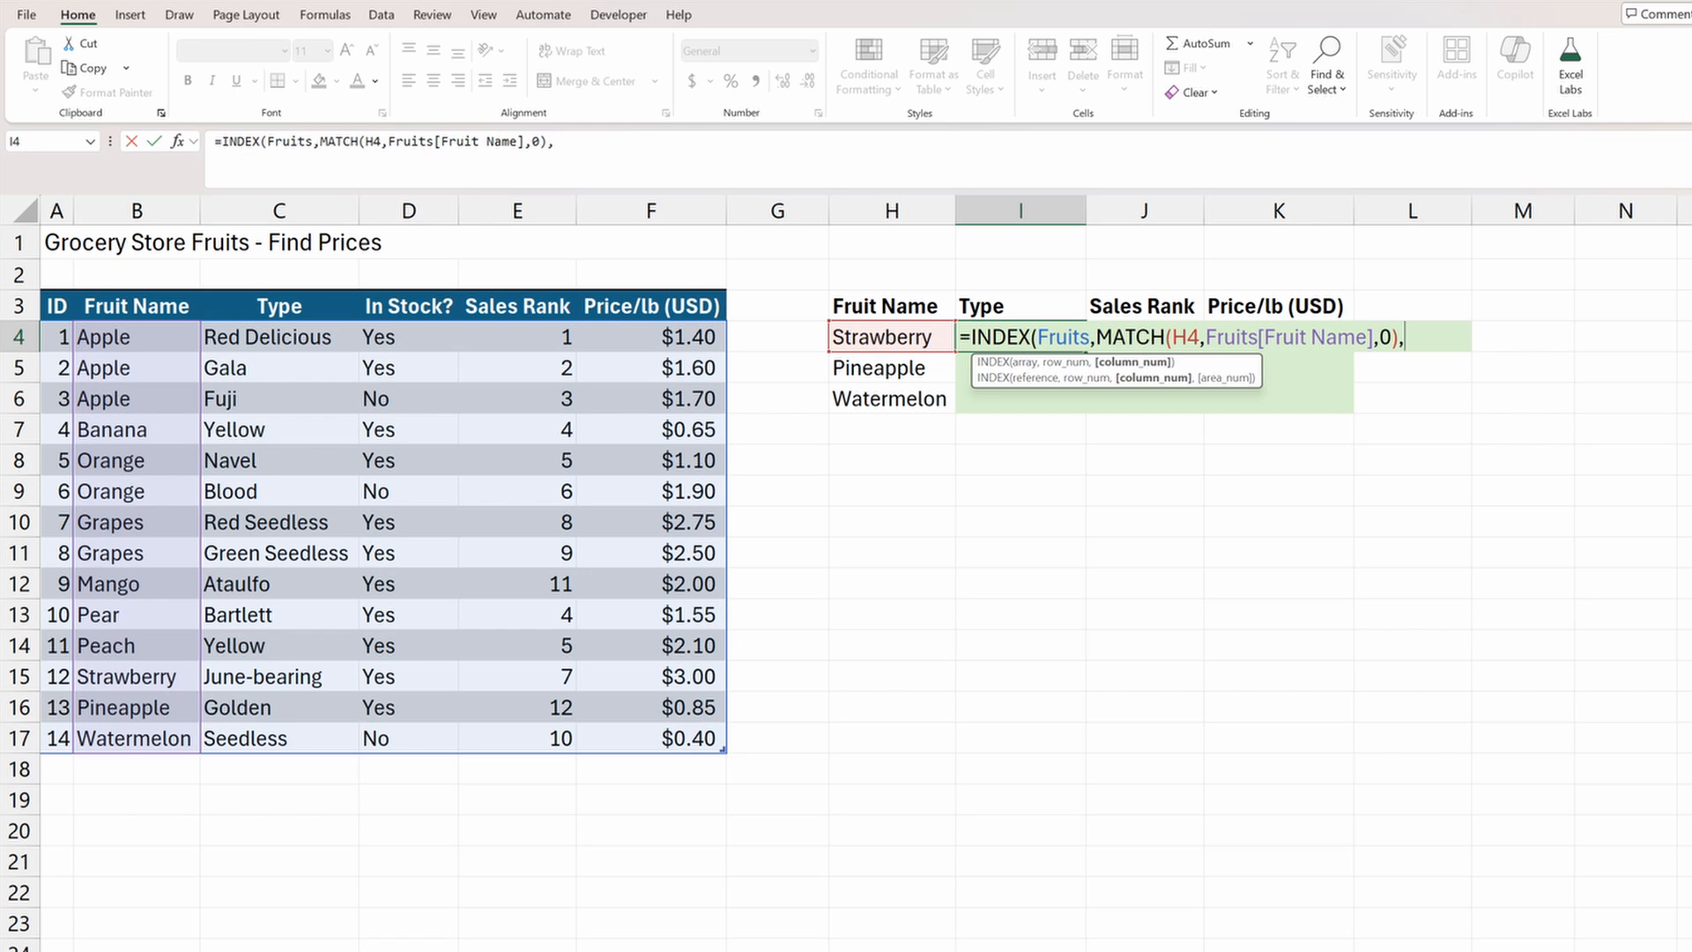
type("match")
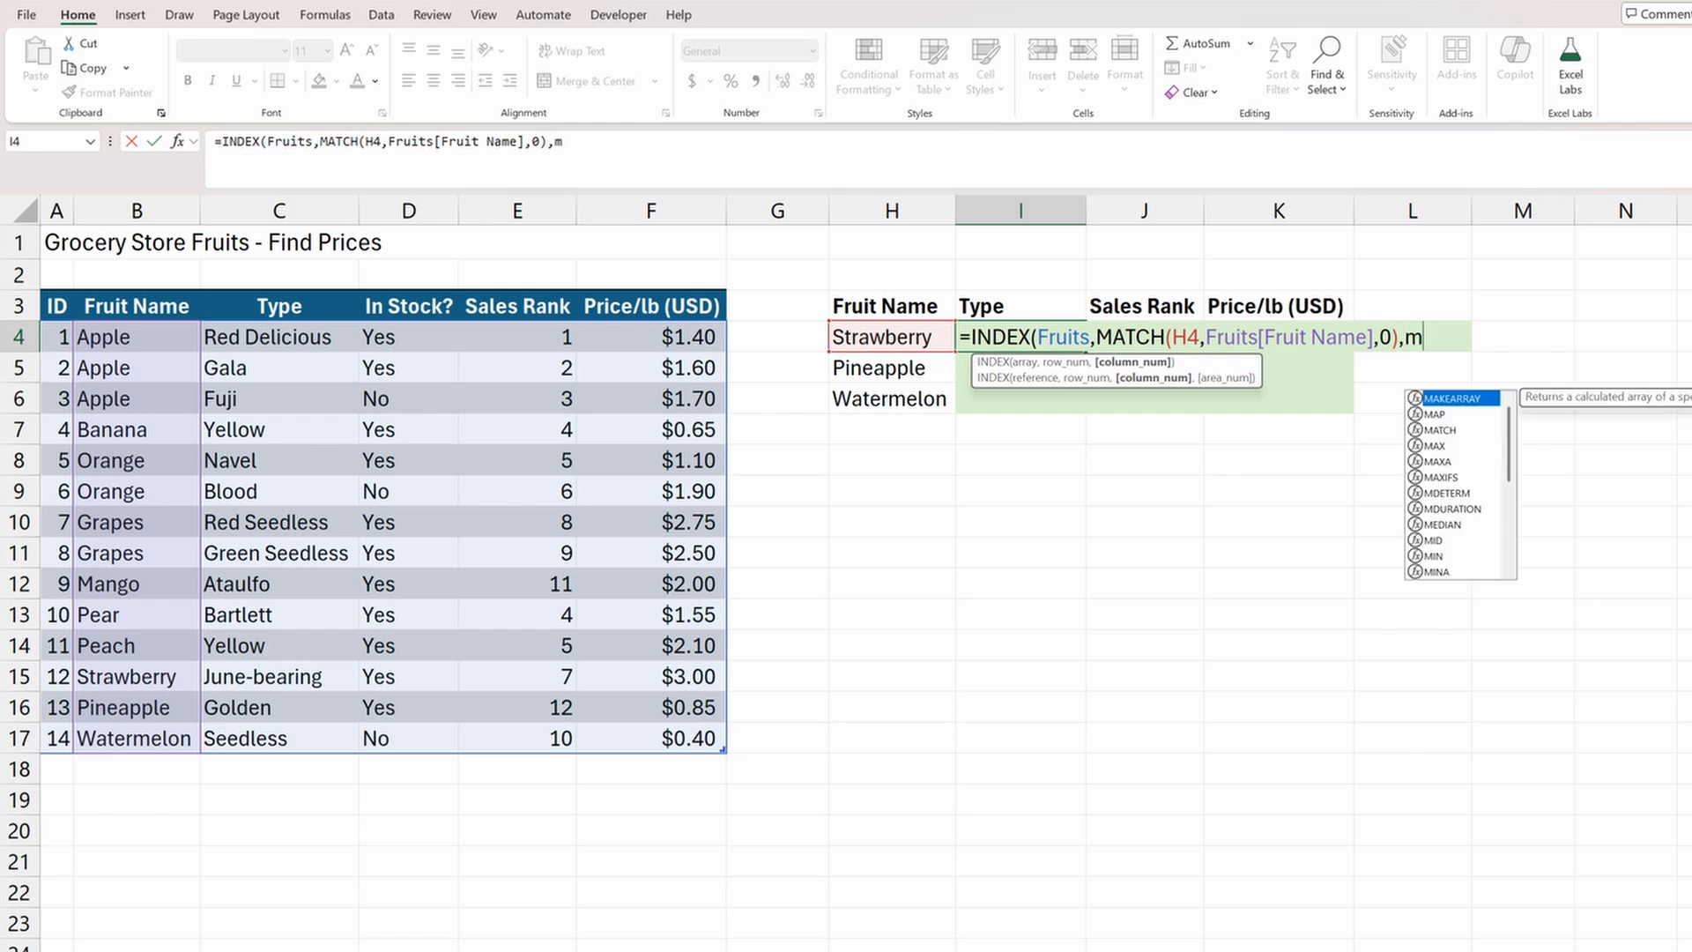
key("Tab")
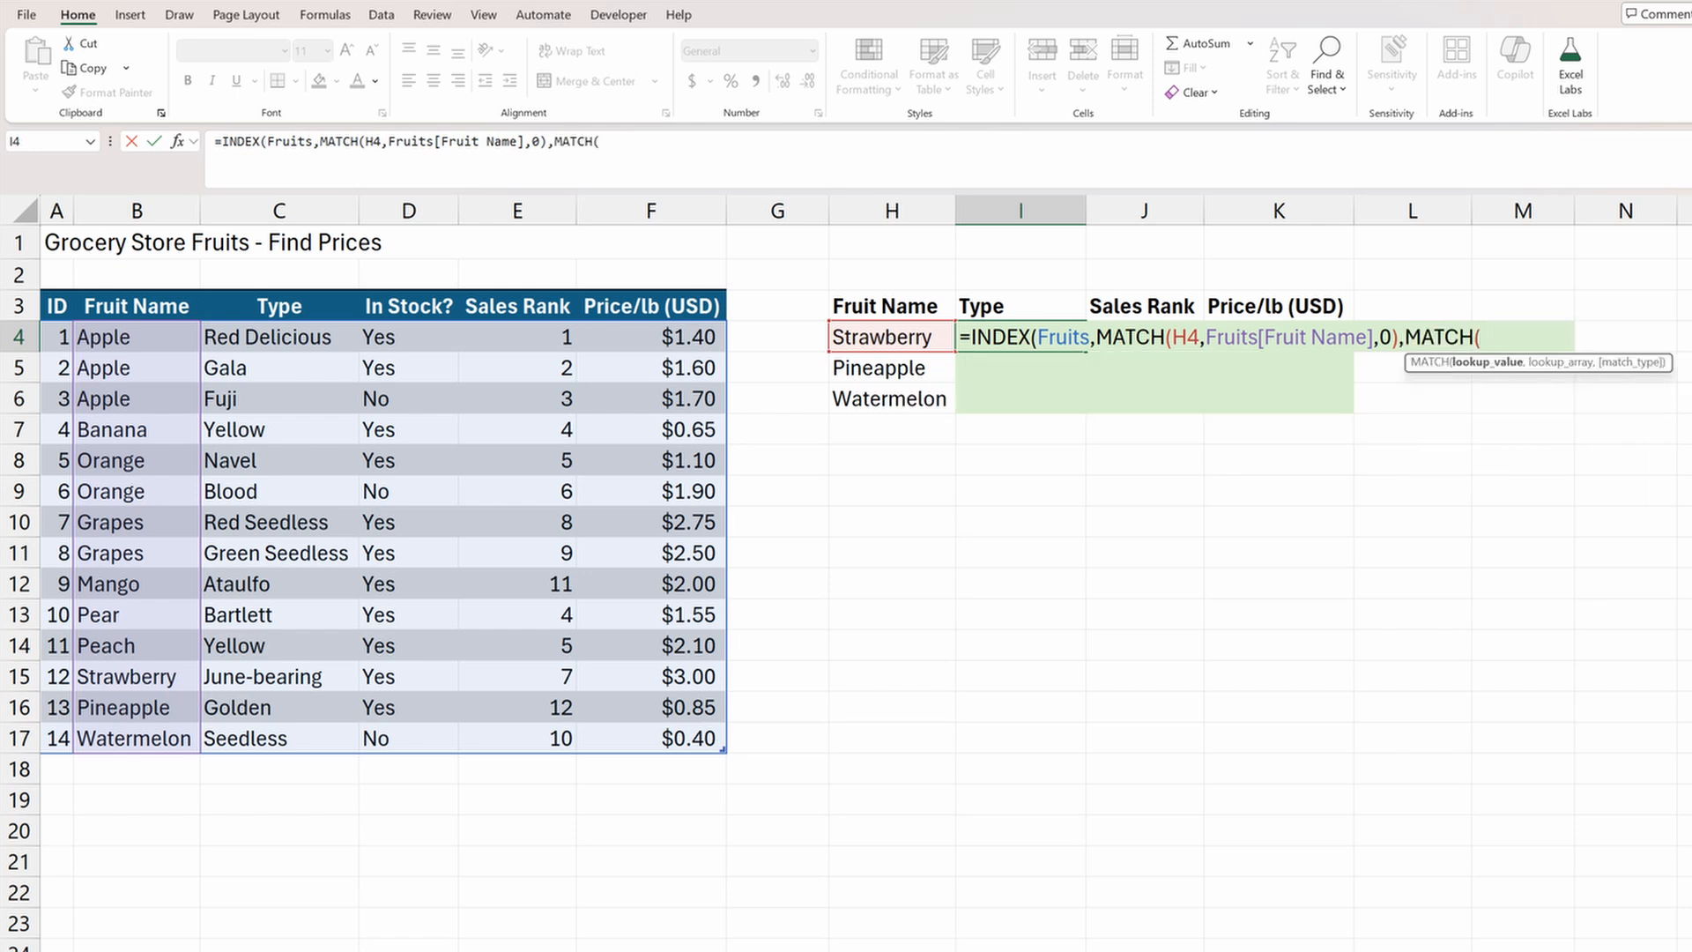
left_click(1010, 304)
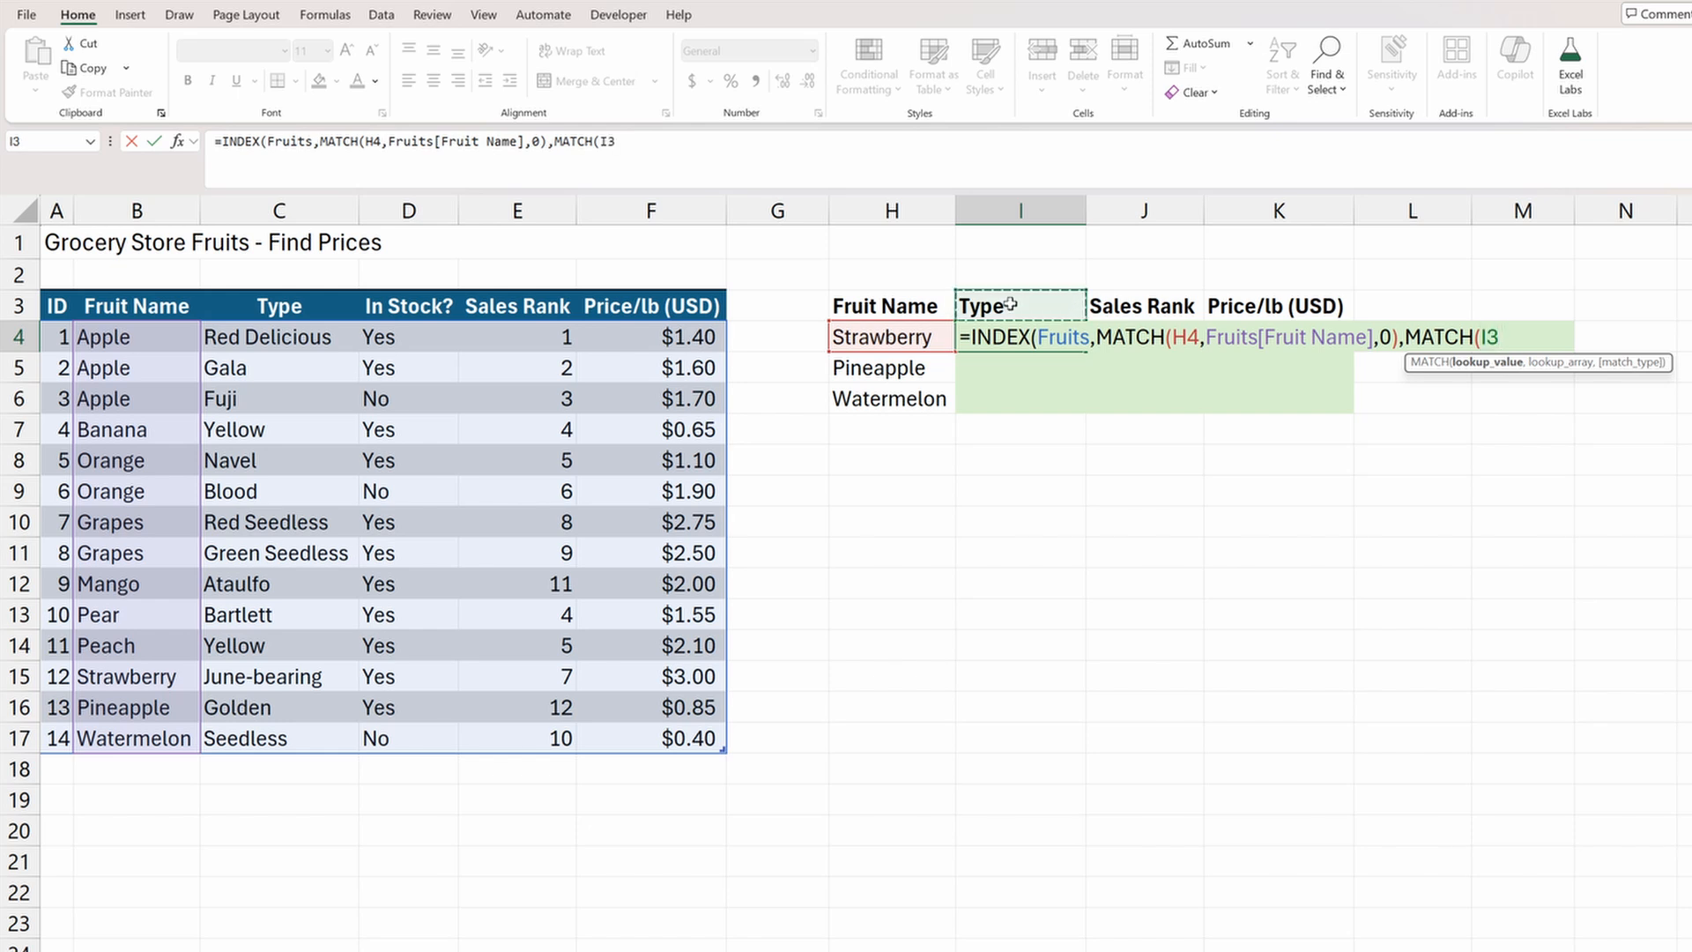
type(",")
left_click_drag(62, 306, 657, 306)
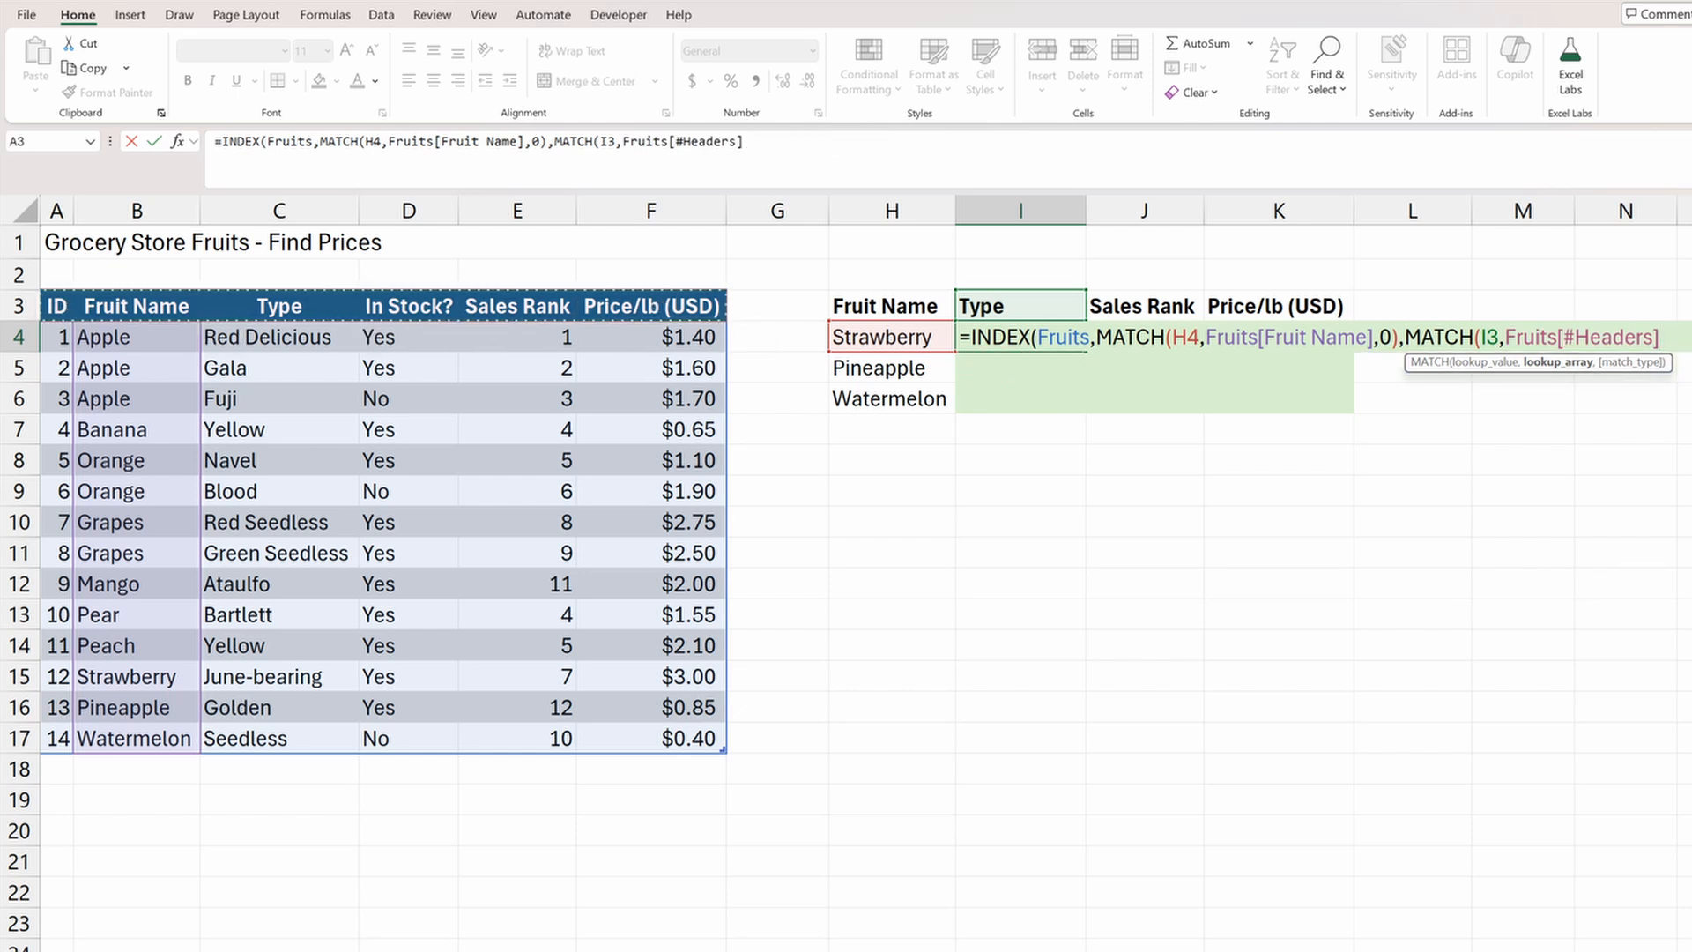
Rewrite the header reference by hand as Fruits[#Headers], set the match type to 0, and close both functions.
key("shift+Left")
key("shift+Left")
key("shift+Left")
key("shift+Left")
key("shift+Left")
key("shift+Left")
key("shift+Left")
key("shift+Left")
key("shift+Left")
key("shift+Left")
key("shift+Left")
key("shift+Left")
key("shift+Left")
key("shift+Left")
key("shift+Left")
key("shift+Left")
type("Fr")
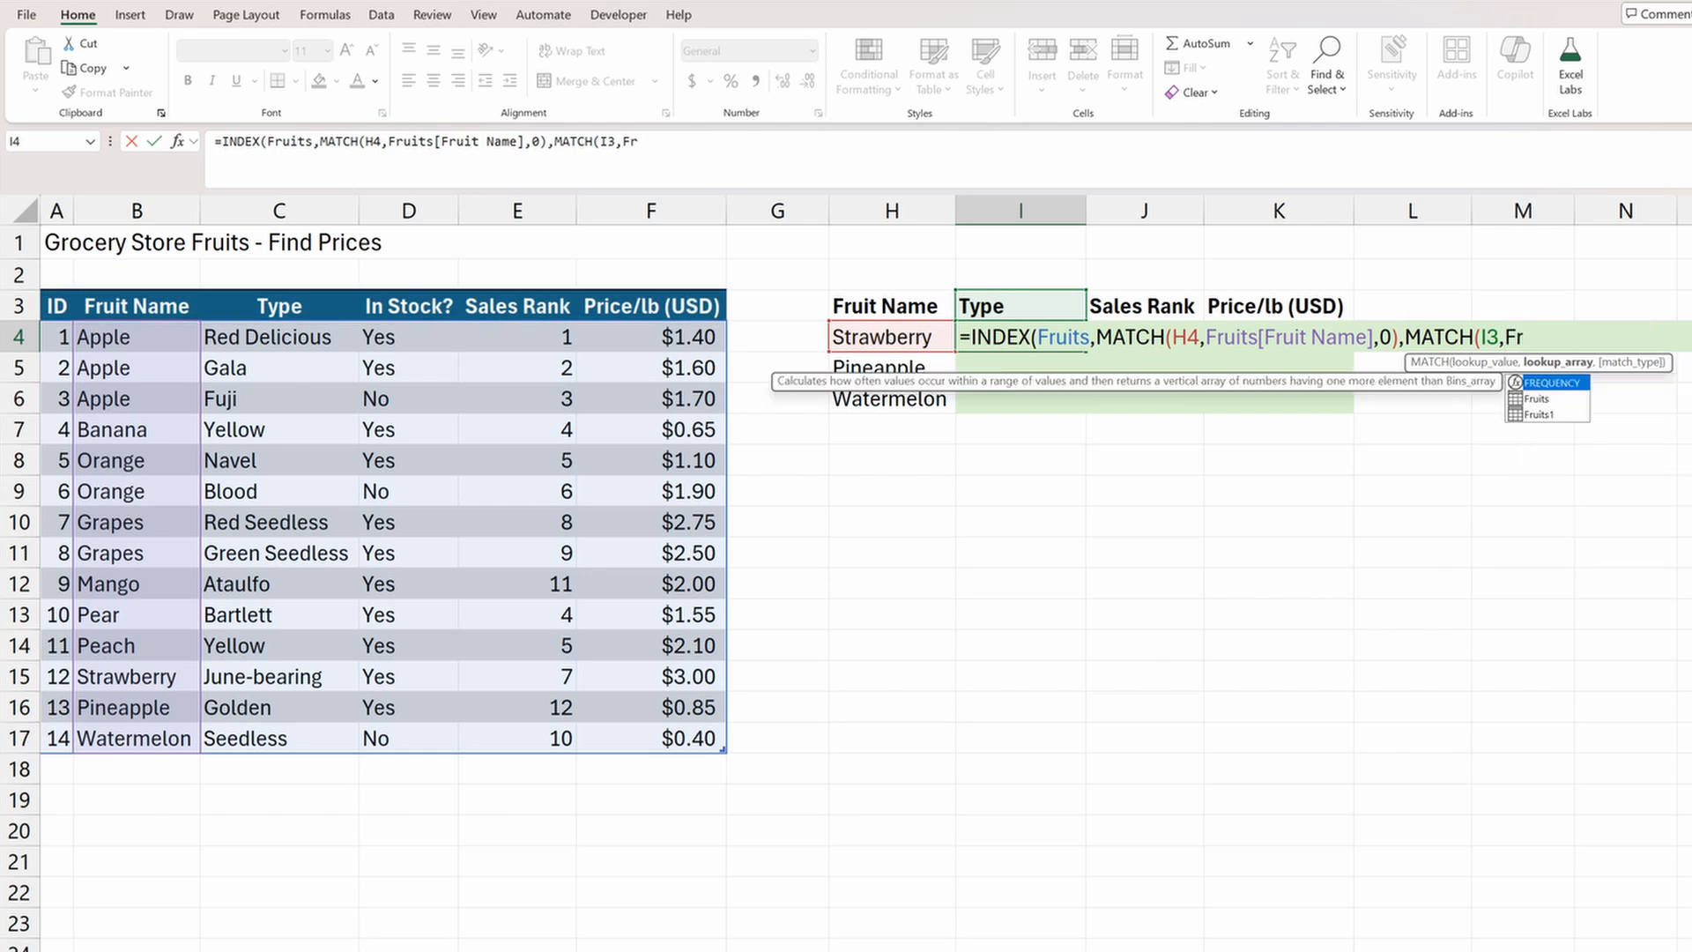
type("uits[")
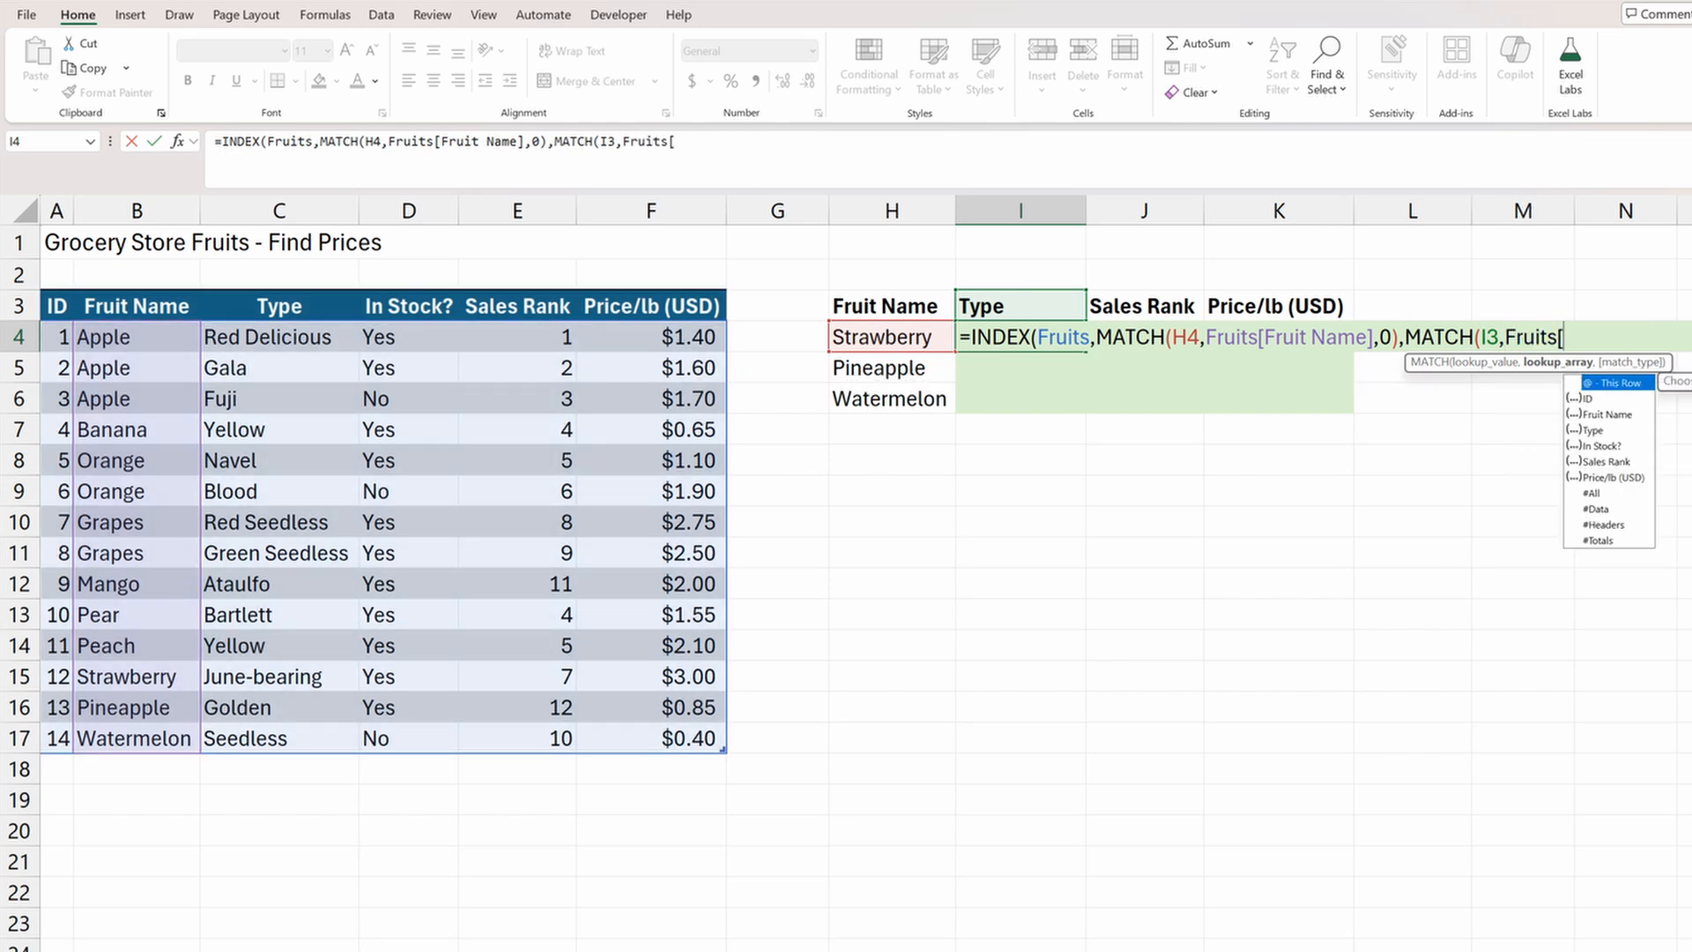
type("#he")
key("Tab")
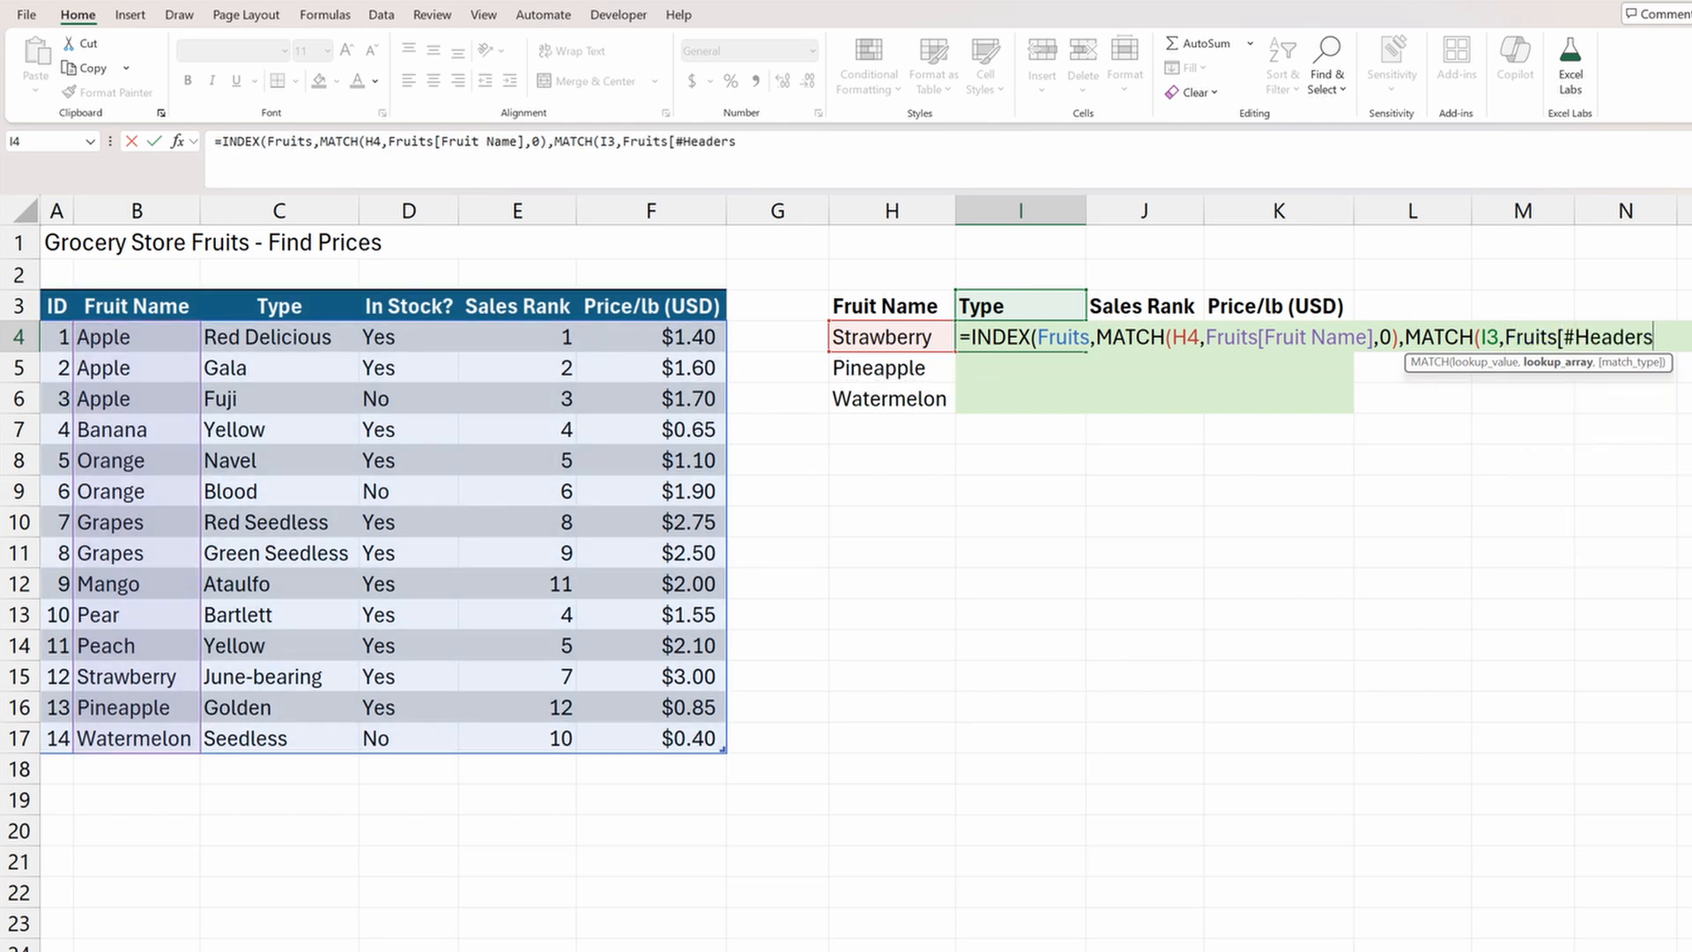
type("],0")
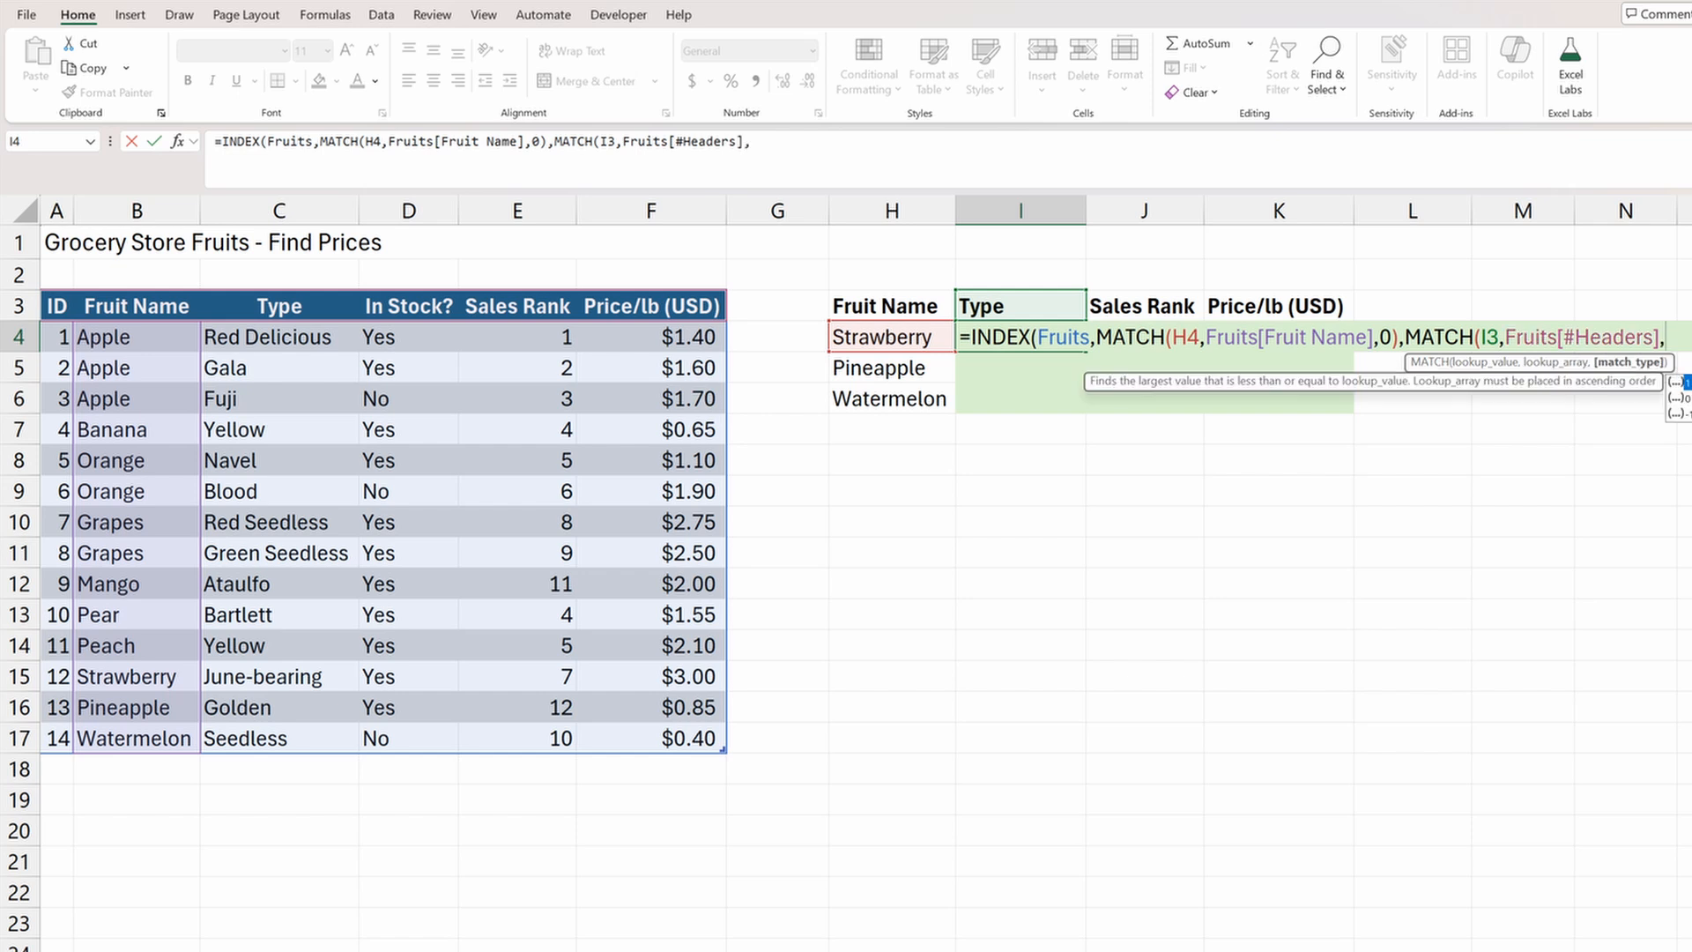
type(")")
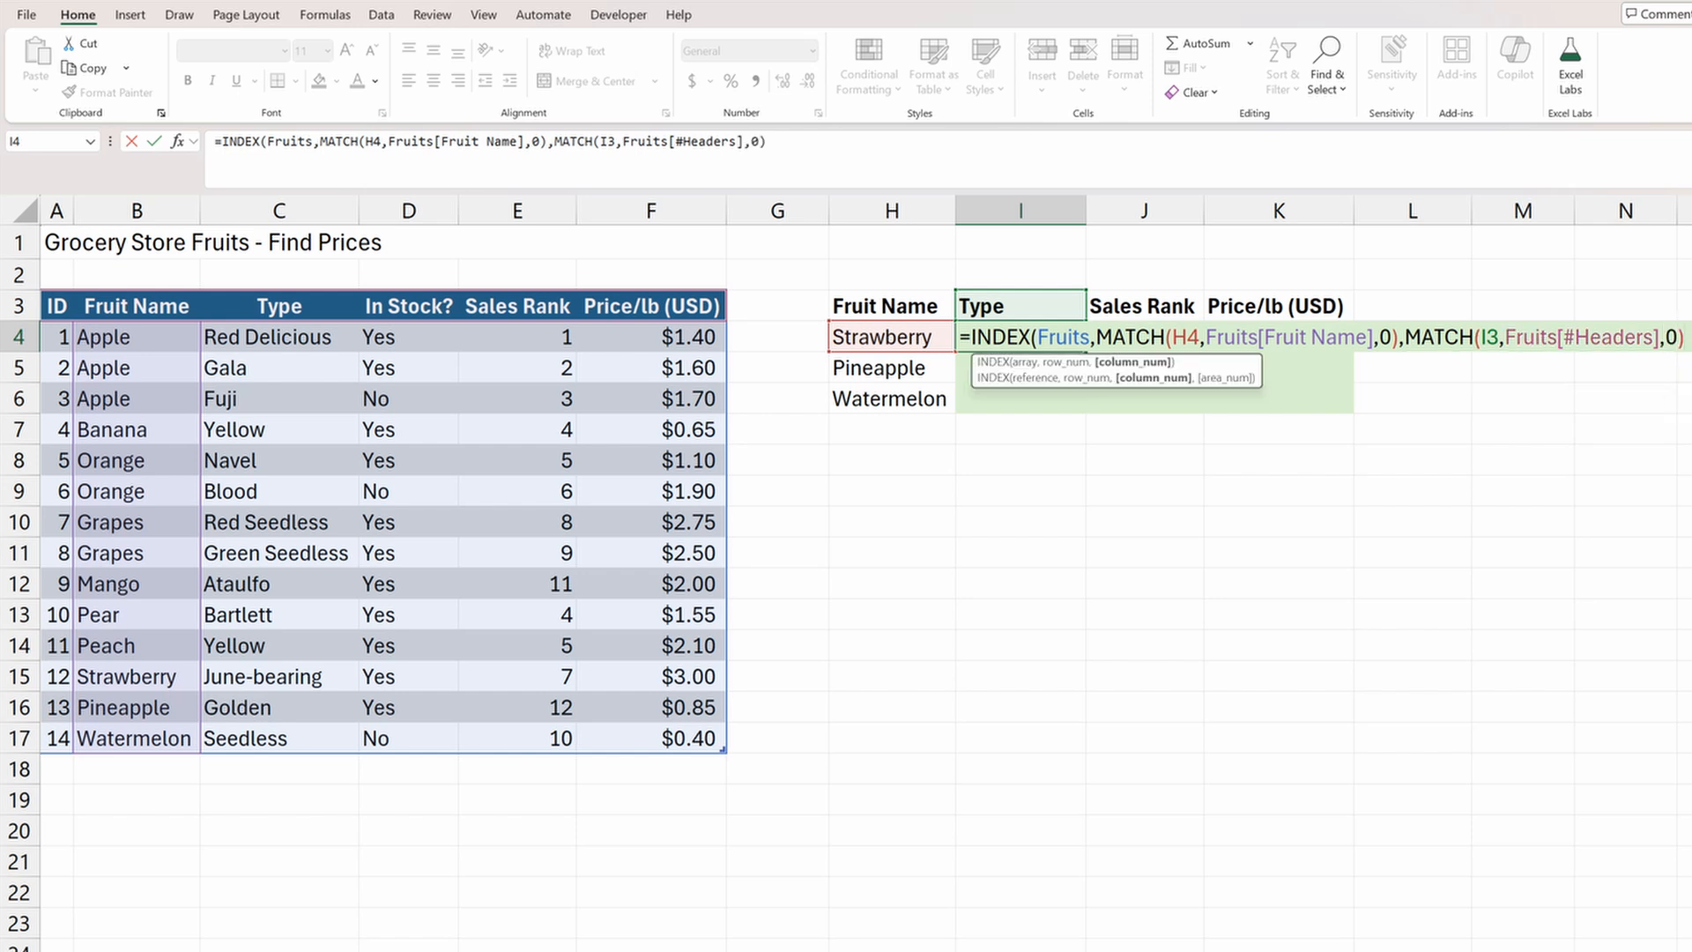
type(")")
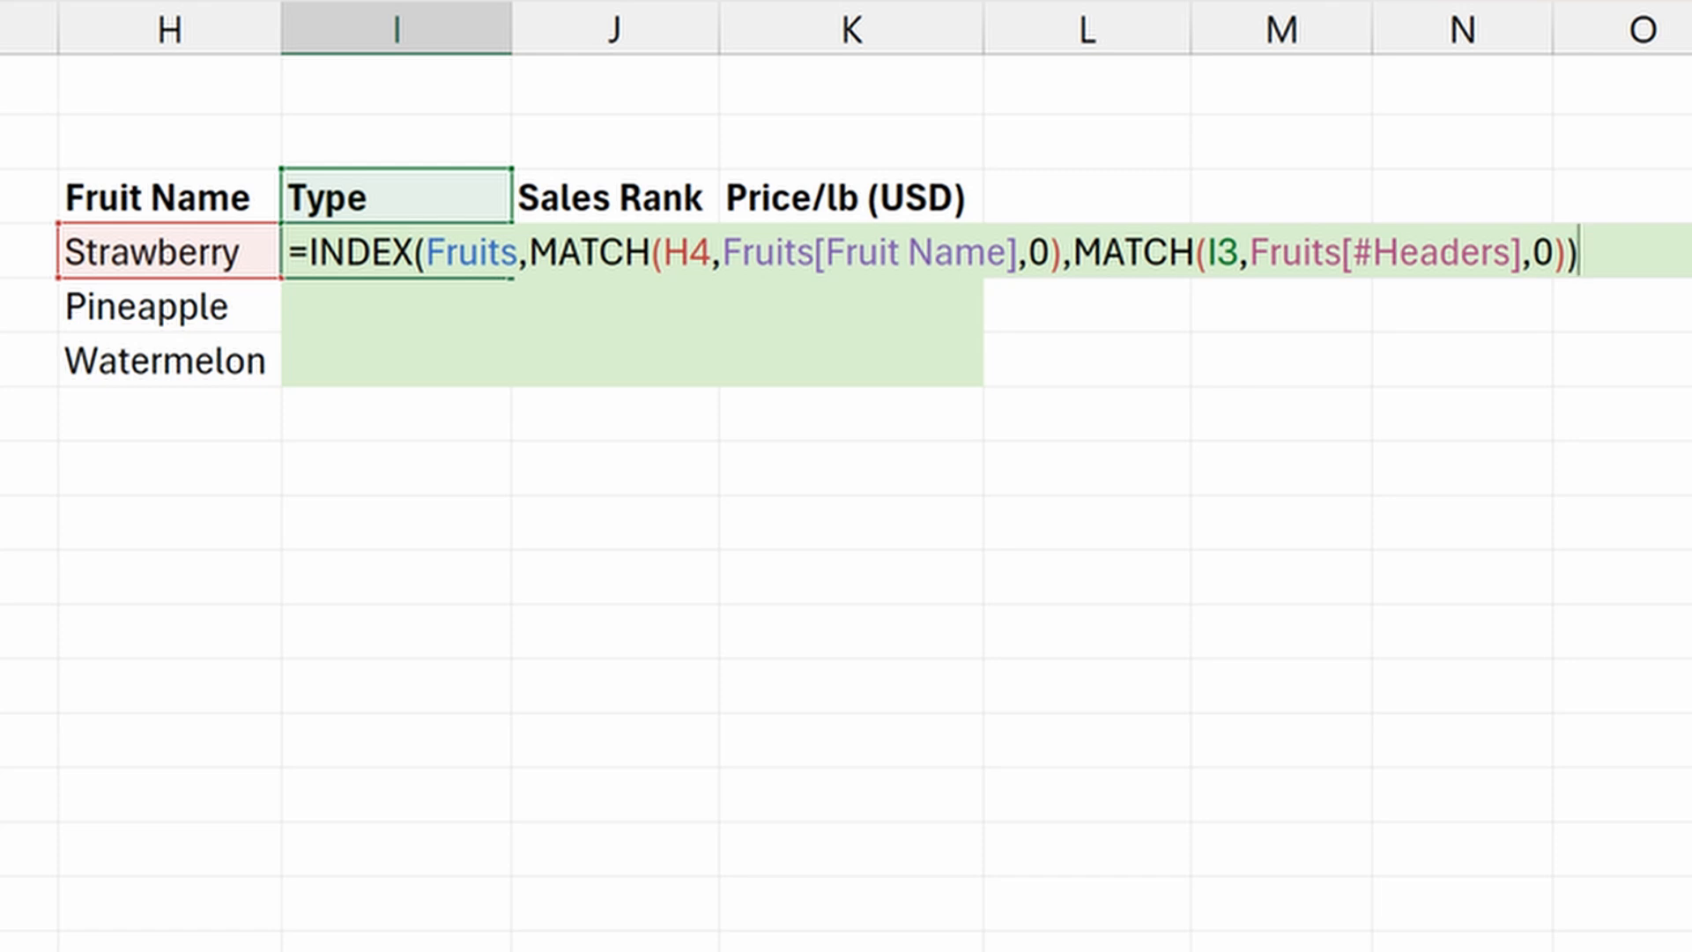
Lock the fruit lookup value's column as $H4 and anchor its lookup array as Fruits[[Fruit Name]:[Fruit Name]], keeping match type 0.
left_click(663, 253)
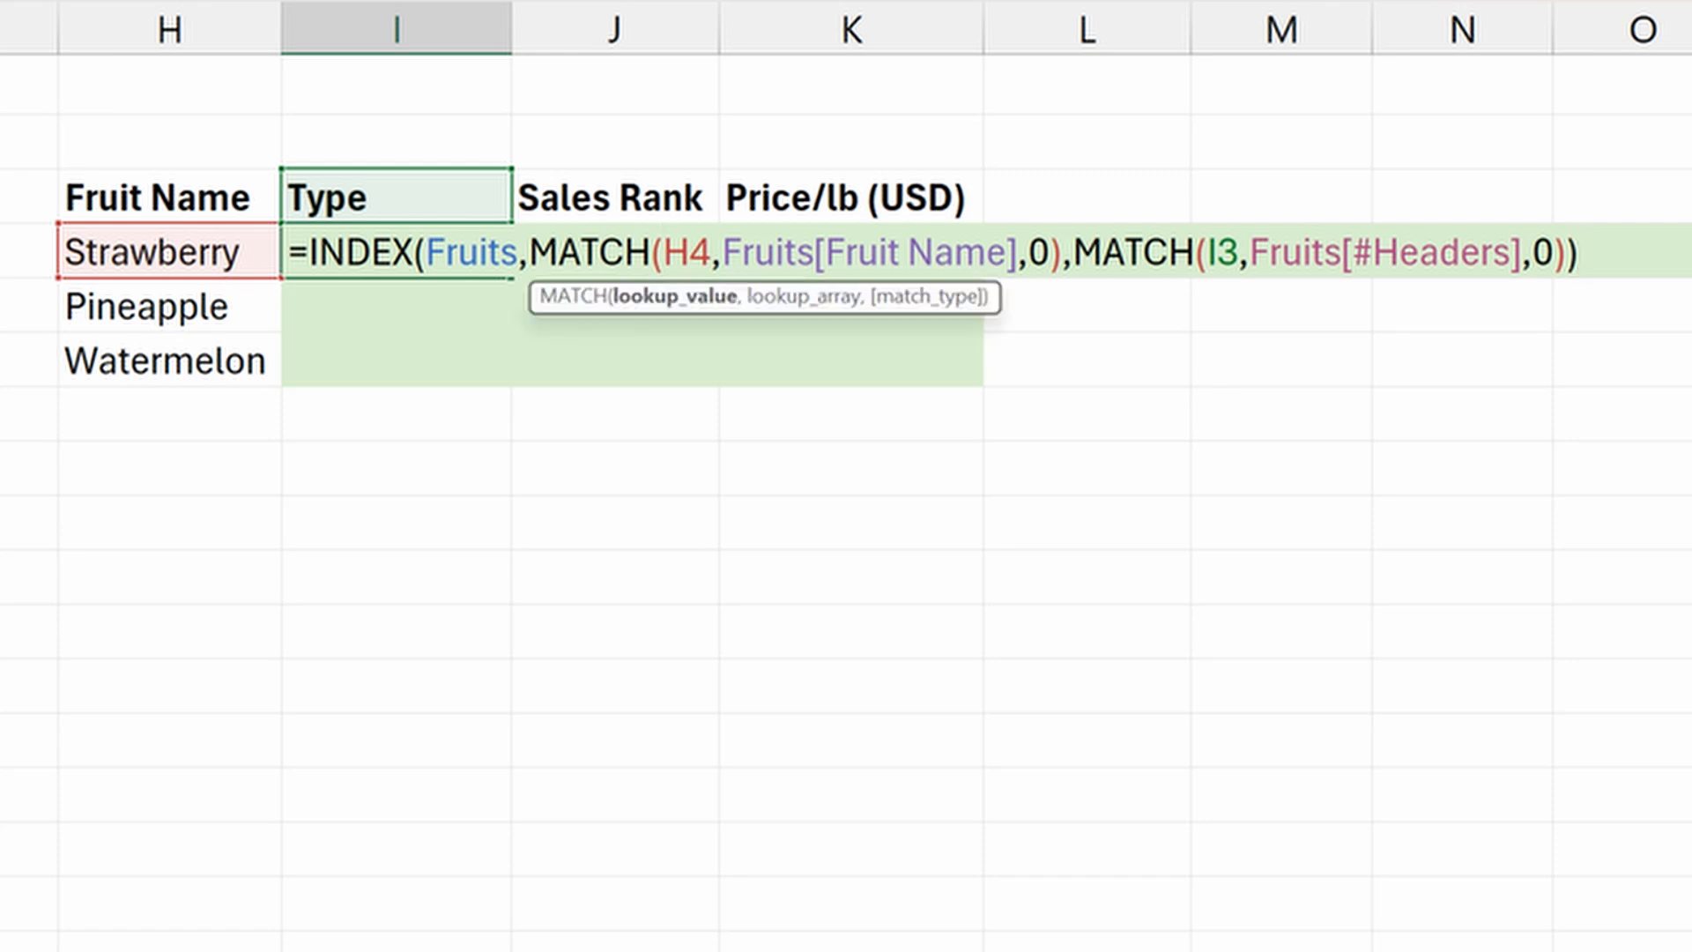
type("$")
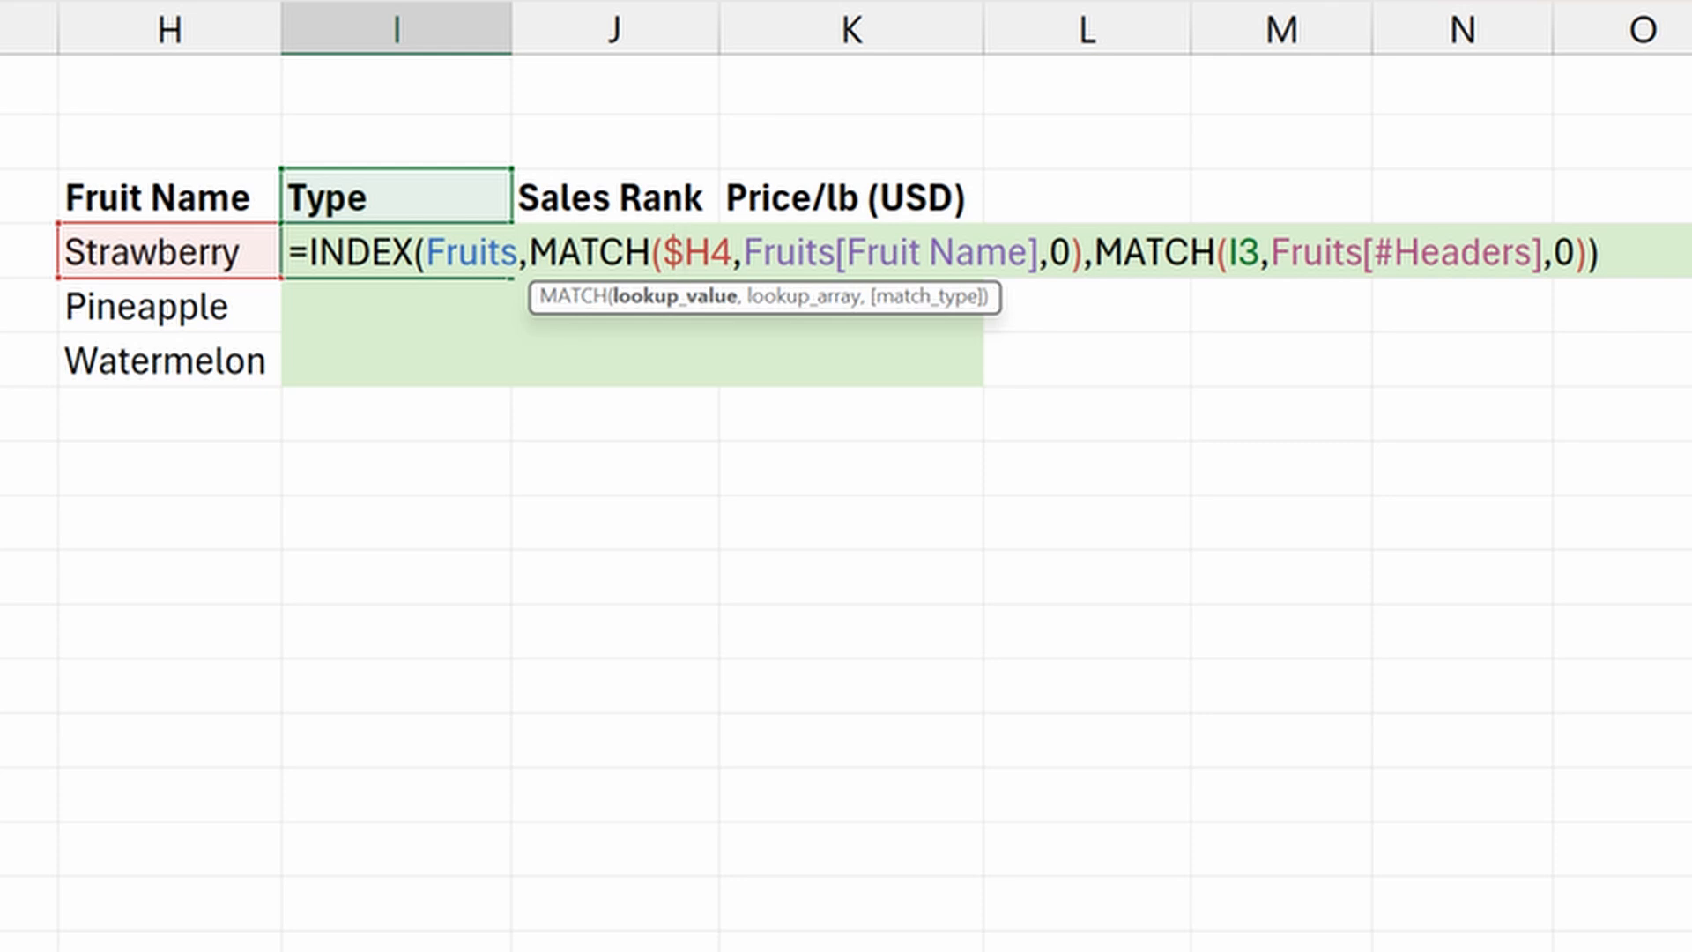
left_click(835, 253)
type("[")
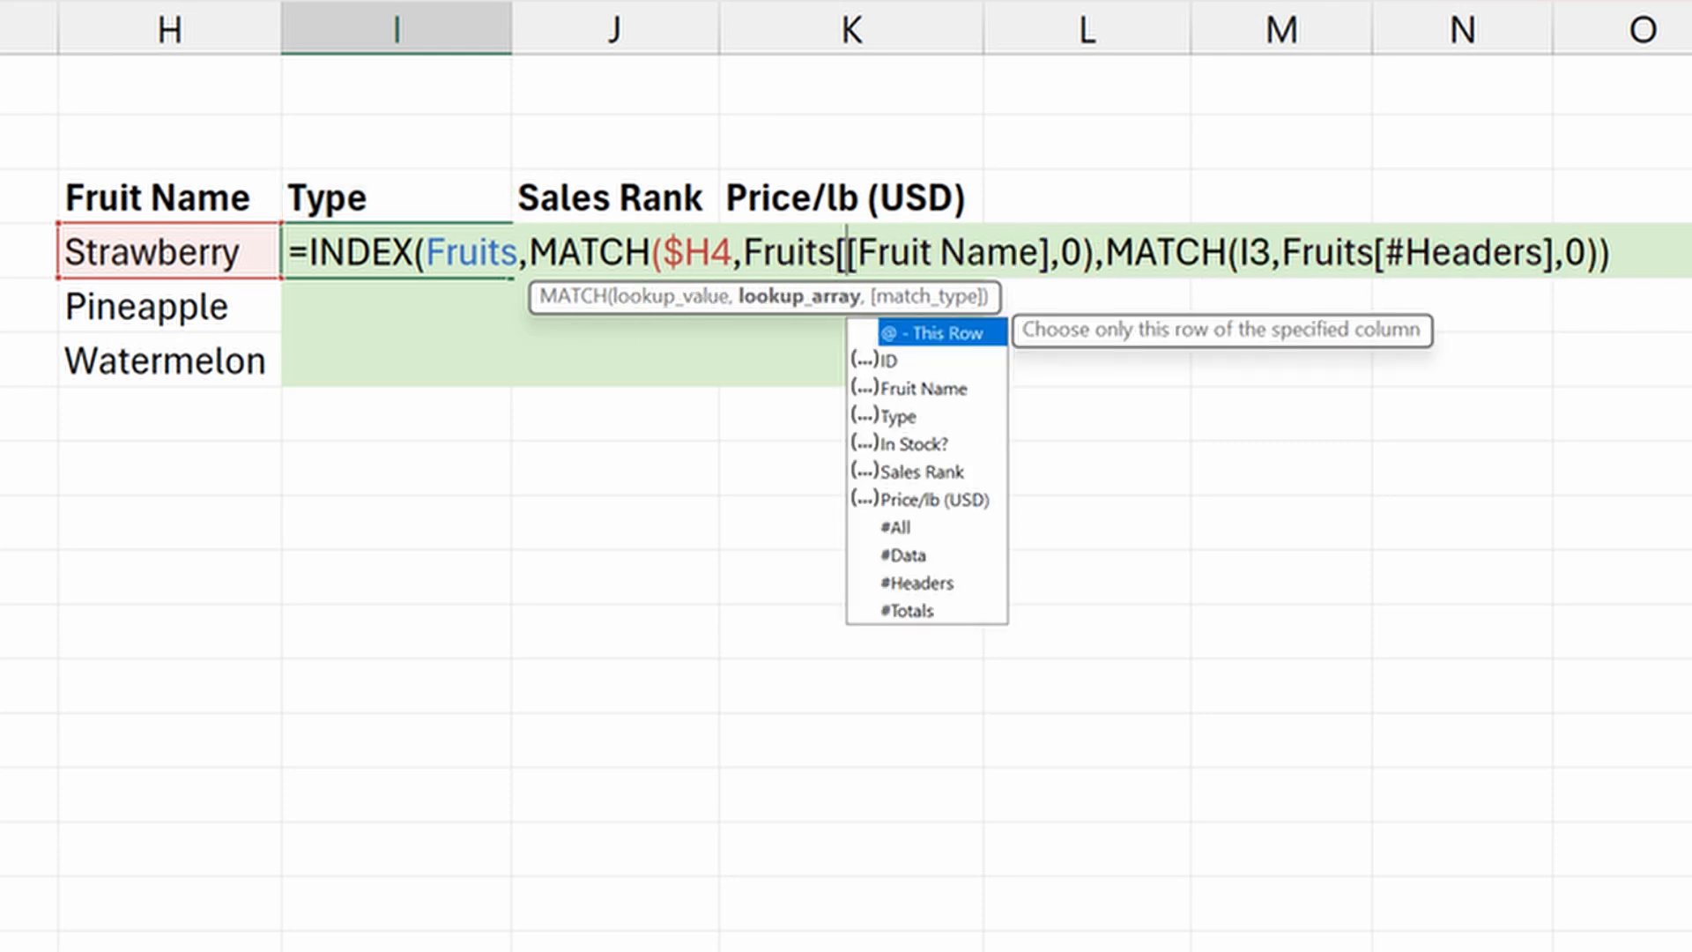
left_click(1049, 252)
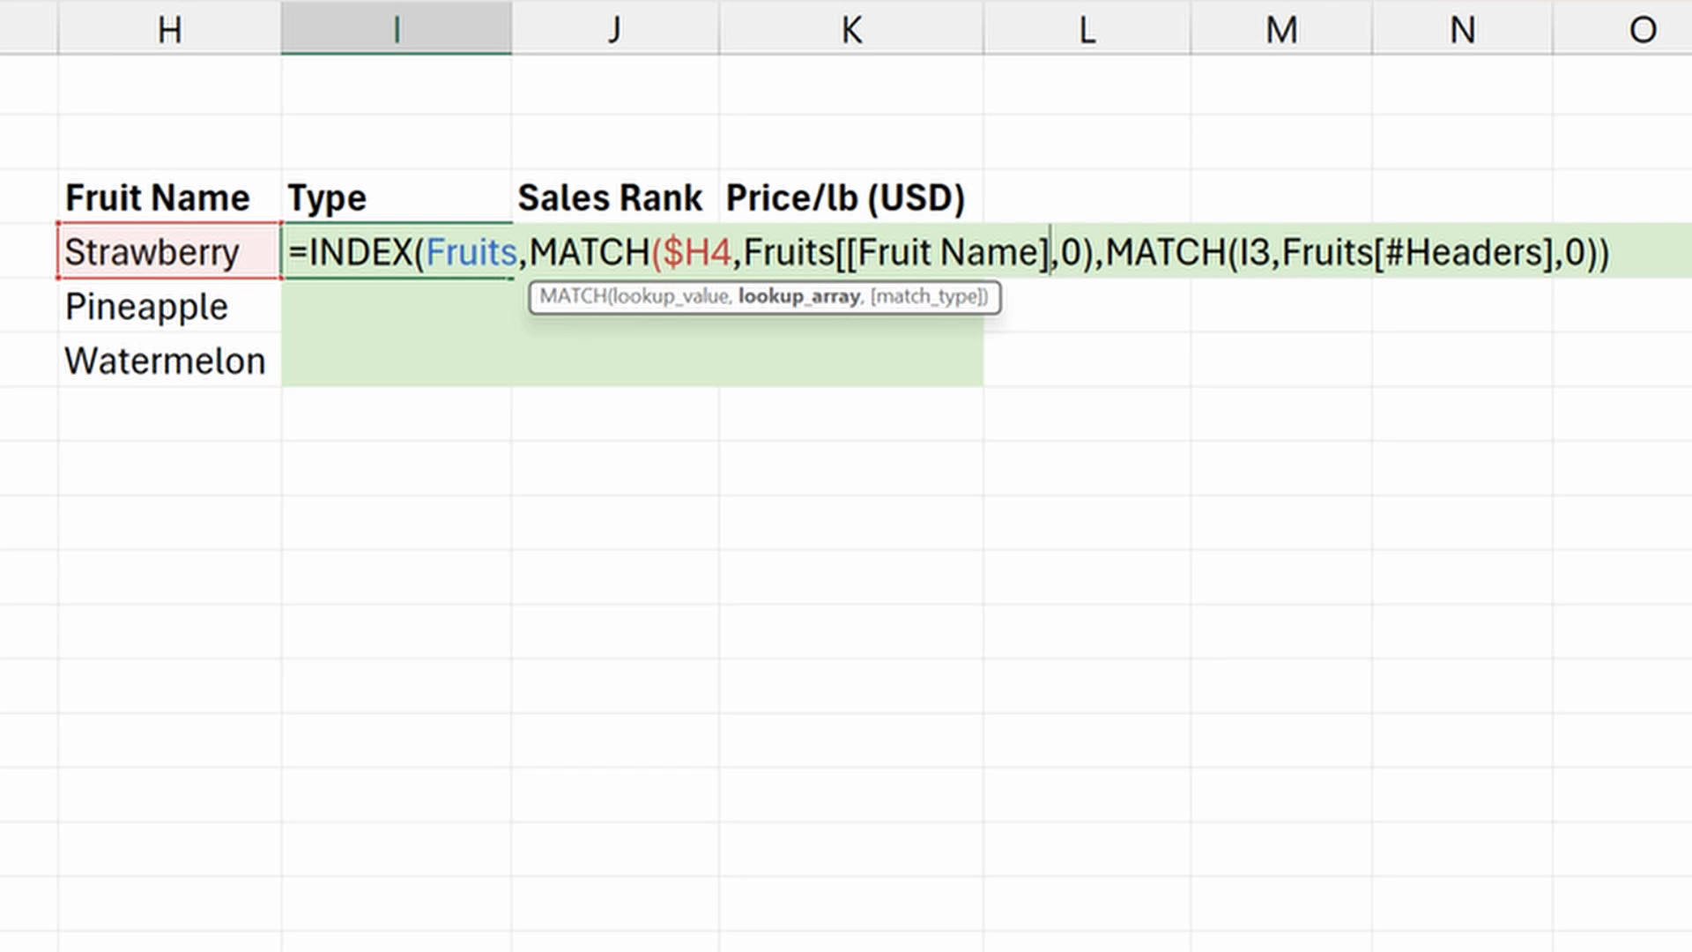
type(":[fruit")
key("Tab")
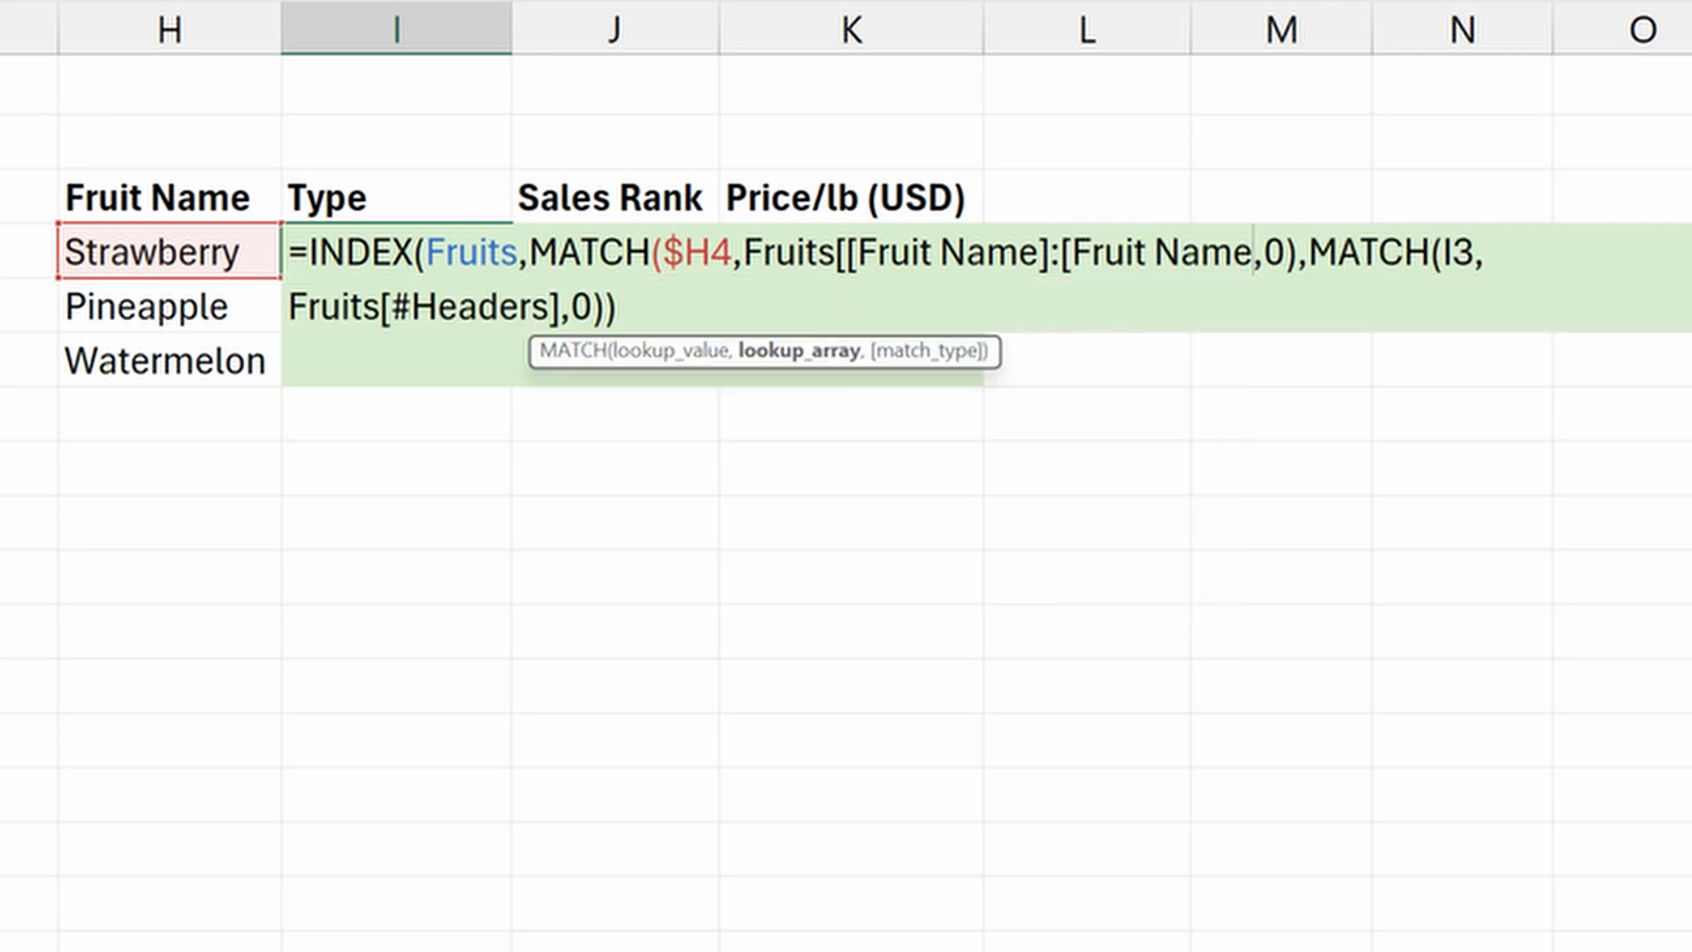
key("Delete")
type("]")
key("Delete")
type("]")
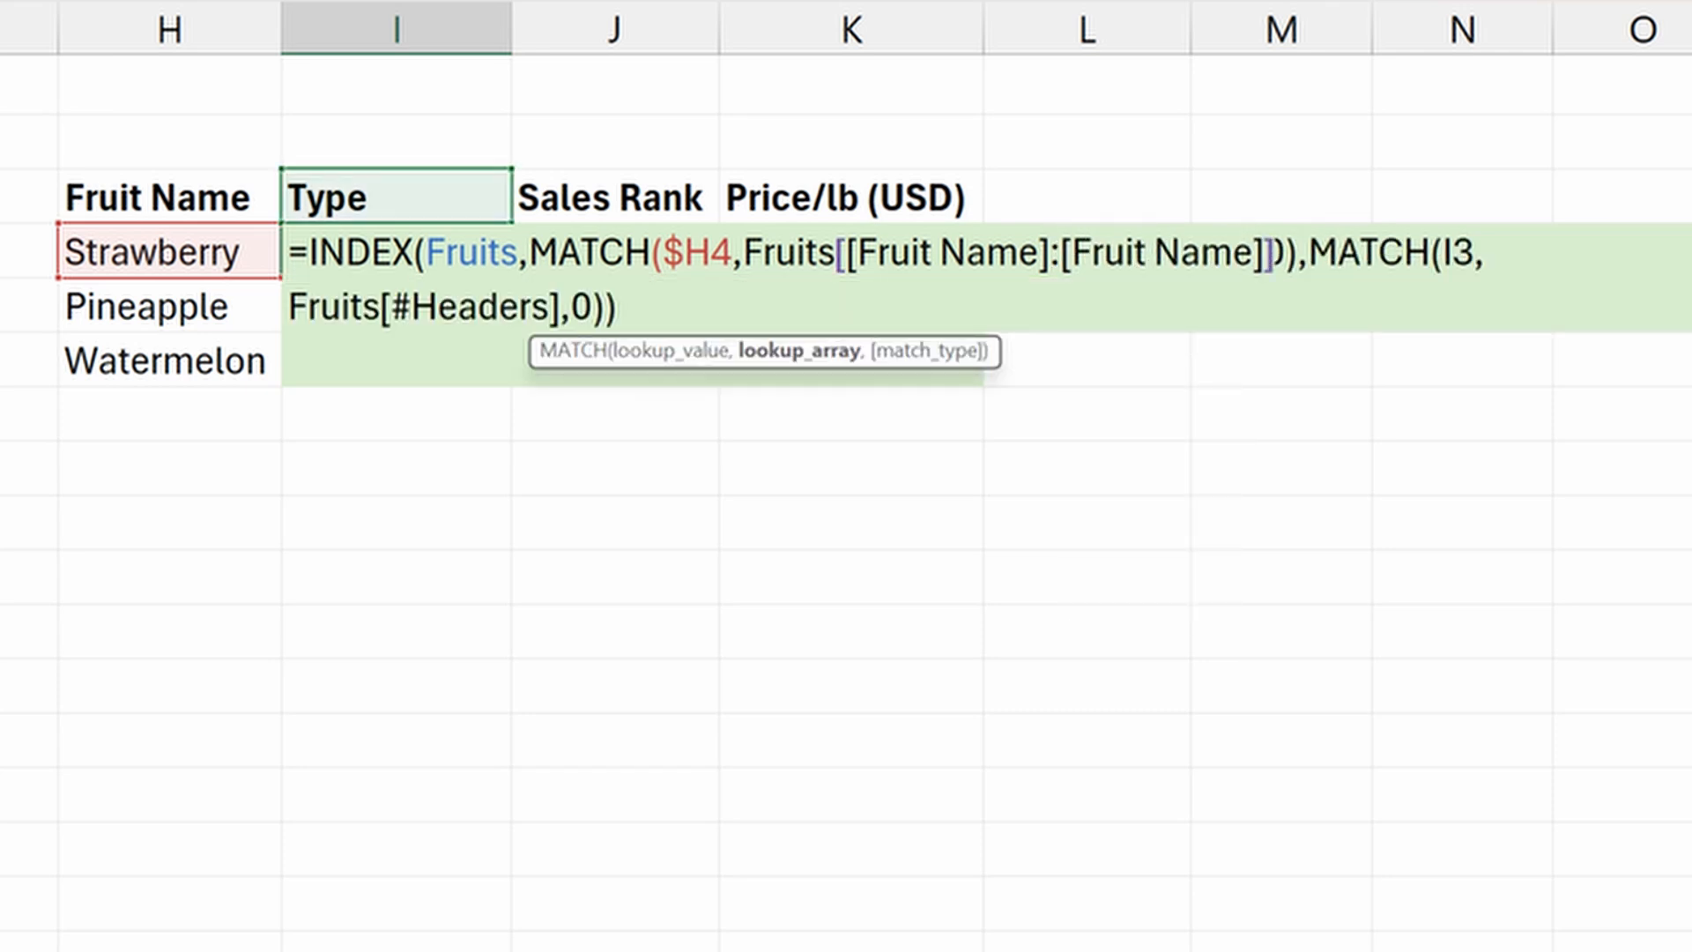
type(",0")
Highlight the whole Fruits[[Fruit Name]:[Fruit Name]] reference in the formula to examine the values it covers.
key("Left")
key("Left")
key("shift+Left")
key("shift+Left")
key("shift+Left")
key("shift+Left")
key("shift+Left")
key("shift+Left")
key("shift+Left")
key("shift+Left")
key("shift+Left")
key("shift+Left")
key("shift+Left")
key("shift+Left")
key("shift+Left")
key("shift+Left")
key("shift+Left")
key("shift+Left")
key("shift+Left")
key("shift+Left")
key("shift+Left")
key("shift+Left")
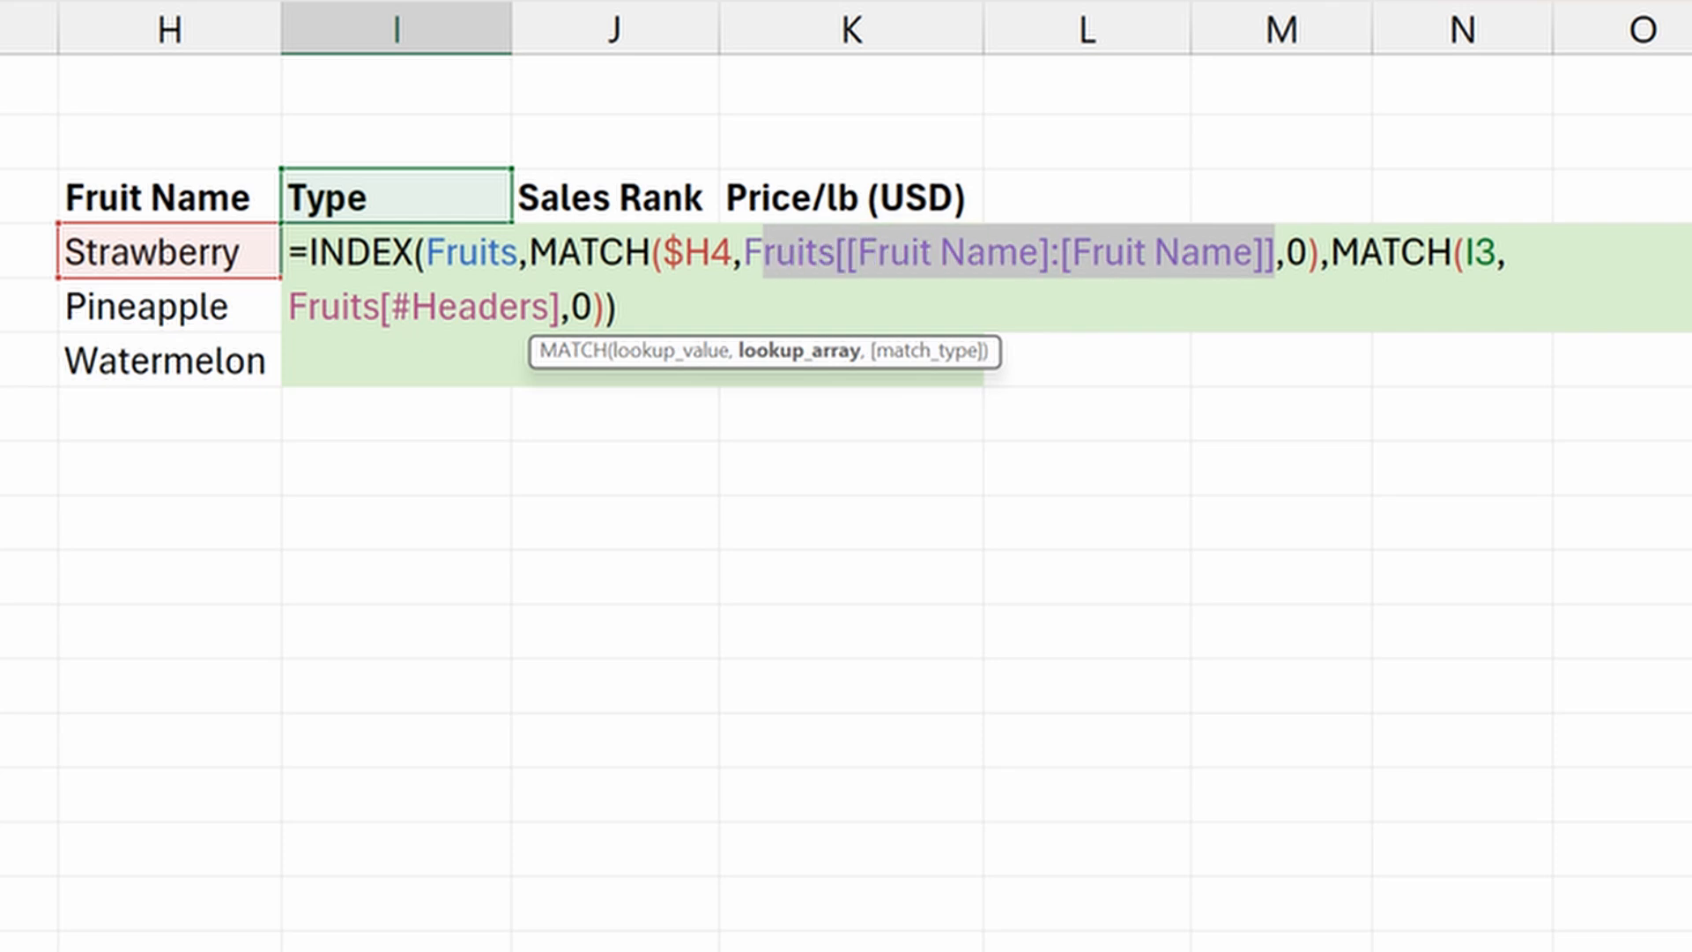
key("shift+Left")
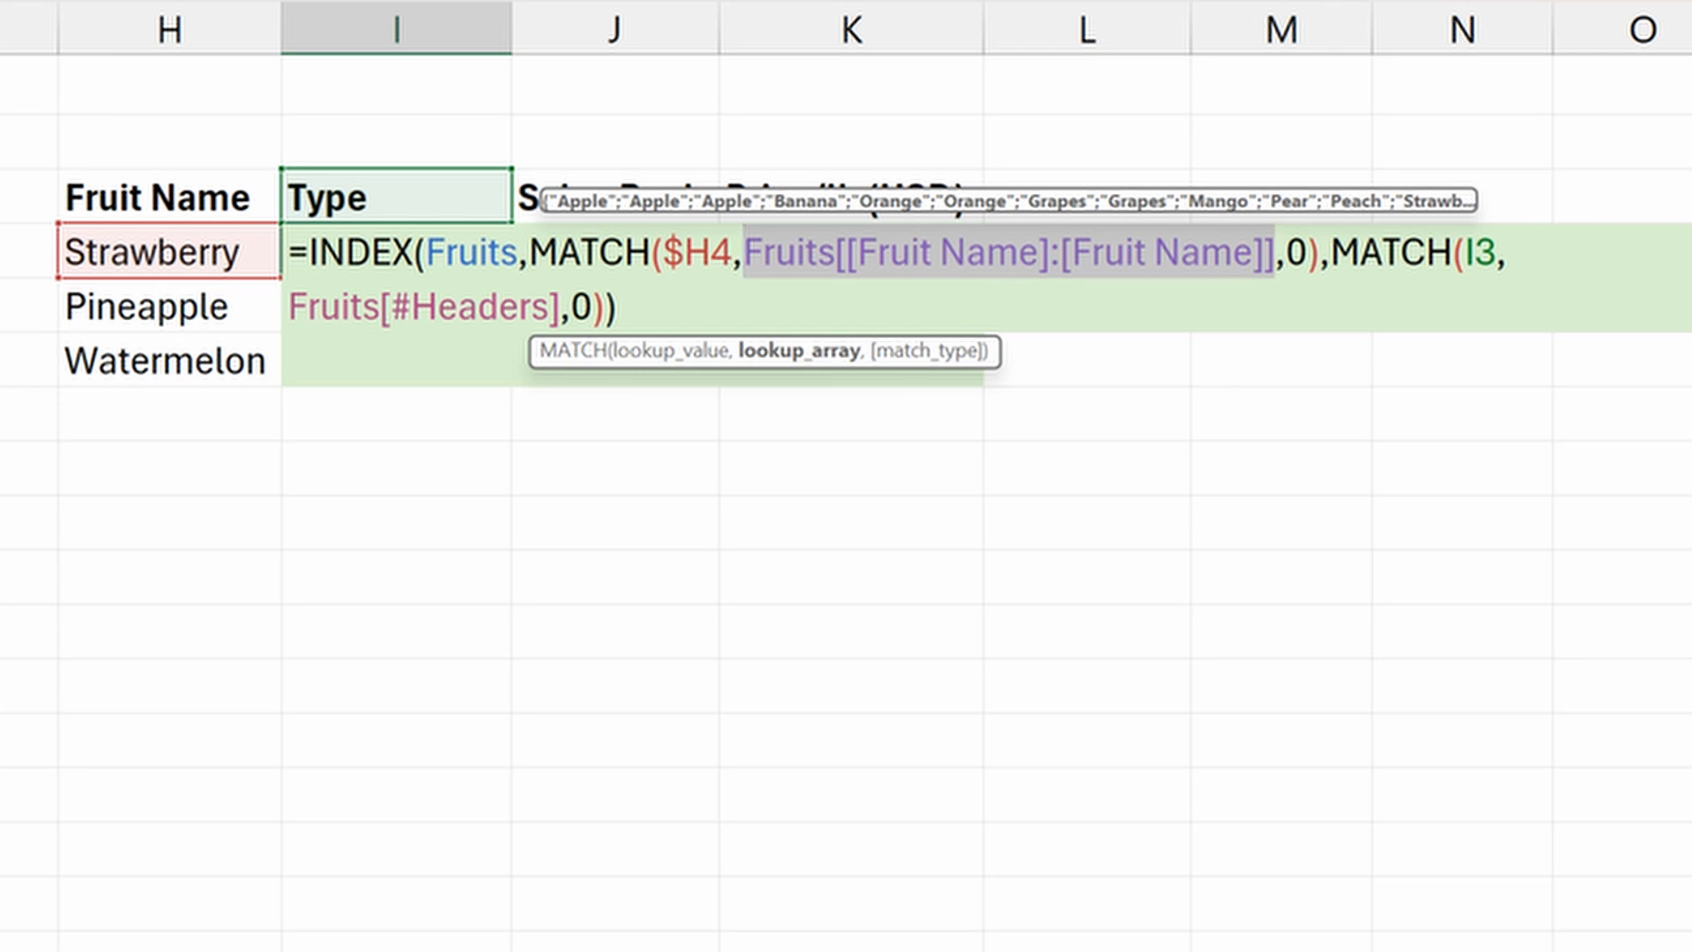
Lock the header lookup value's row as I$3 in the second MATCH and enter the formula in I4.
left_click(1474, 253)
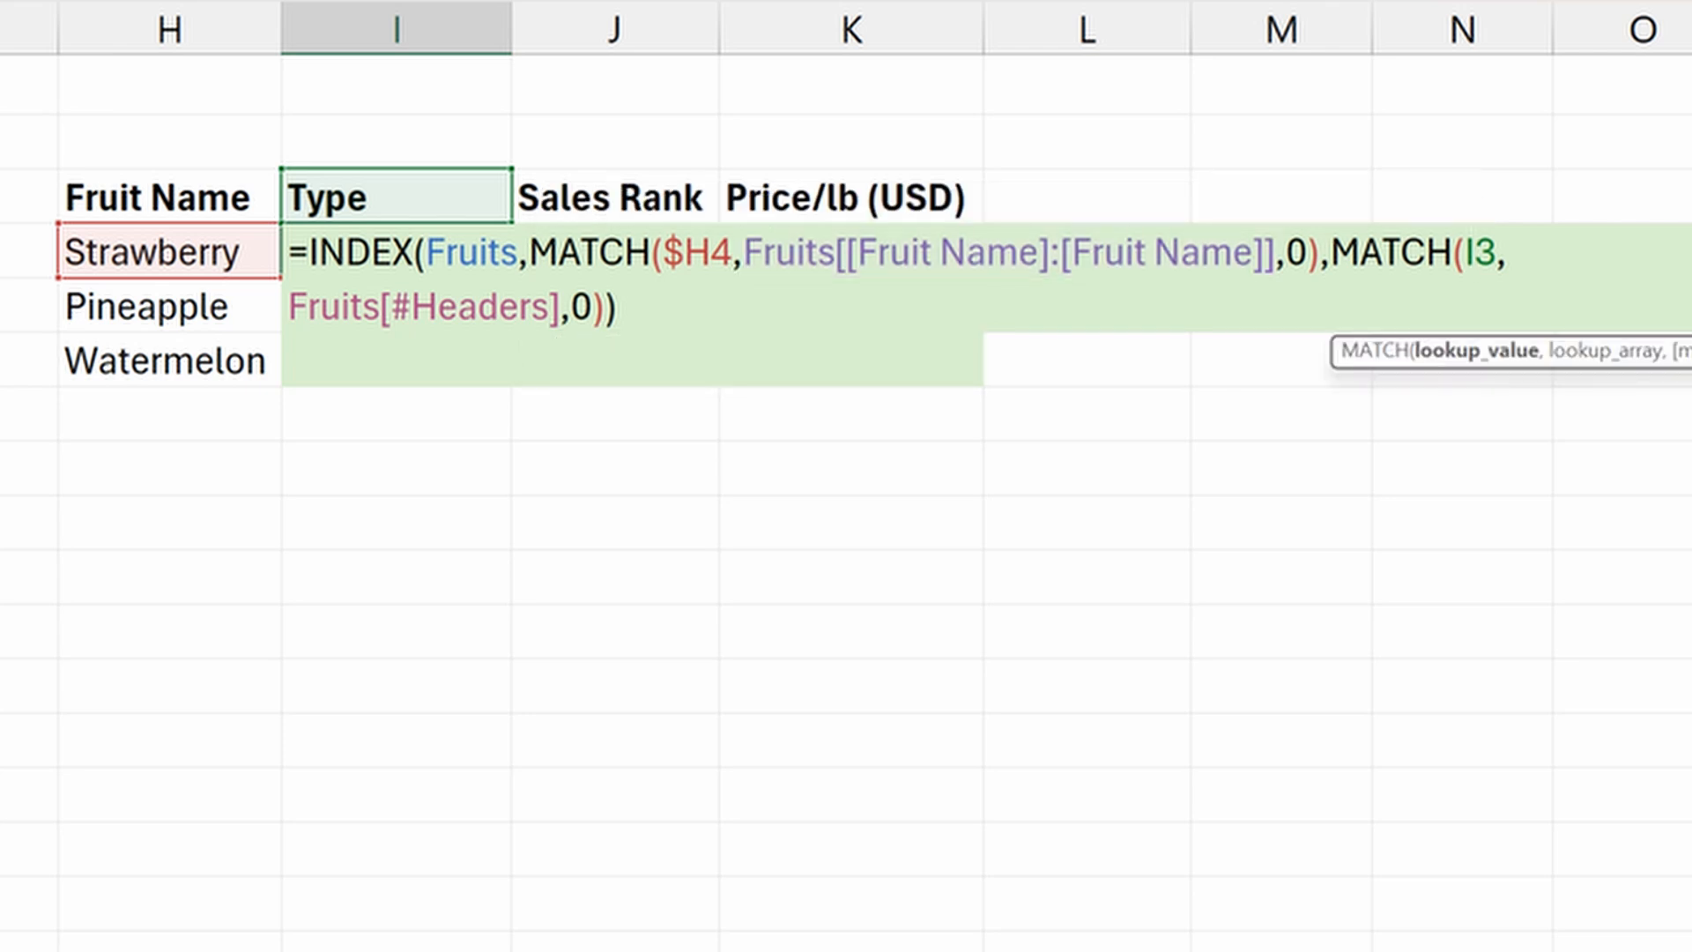
type("$")
left_click(618, 306)
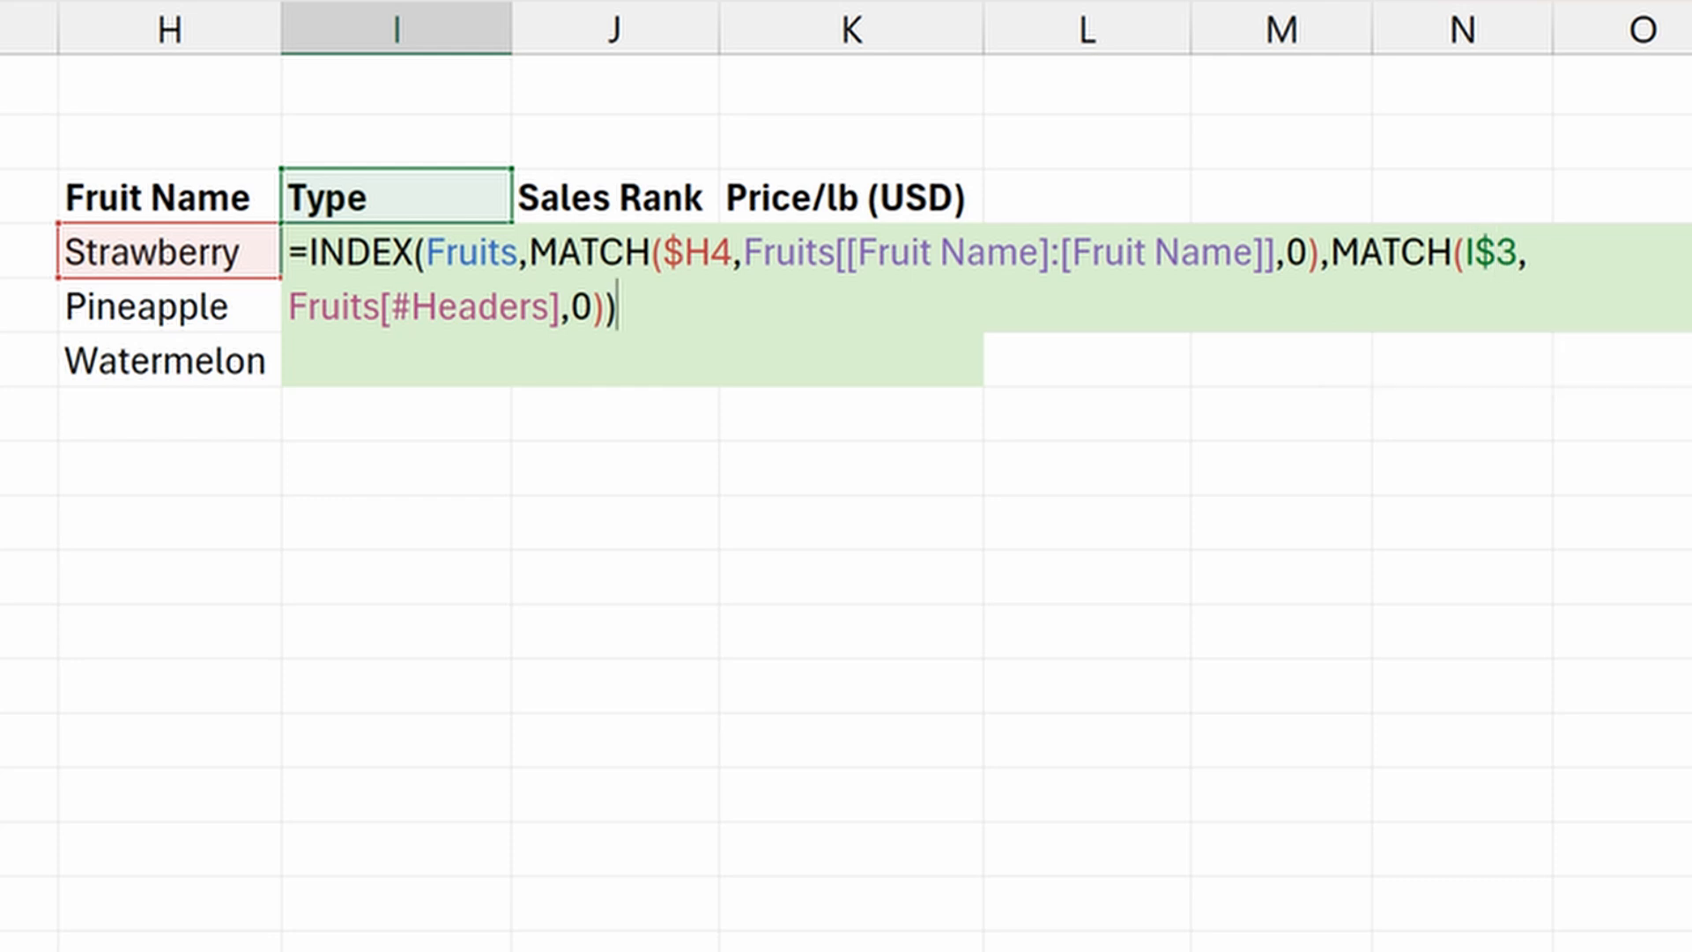
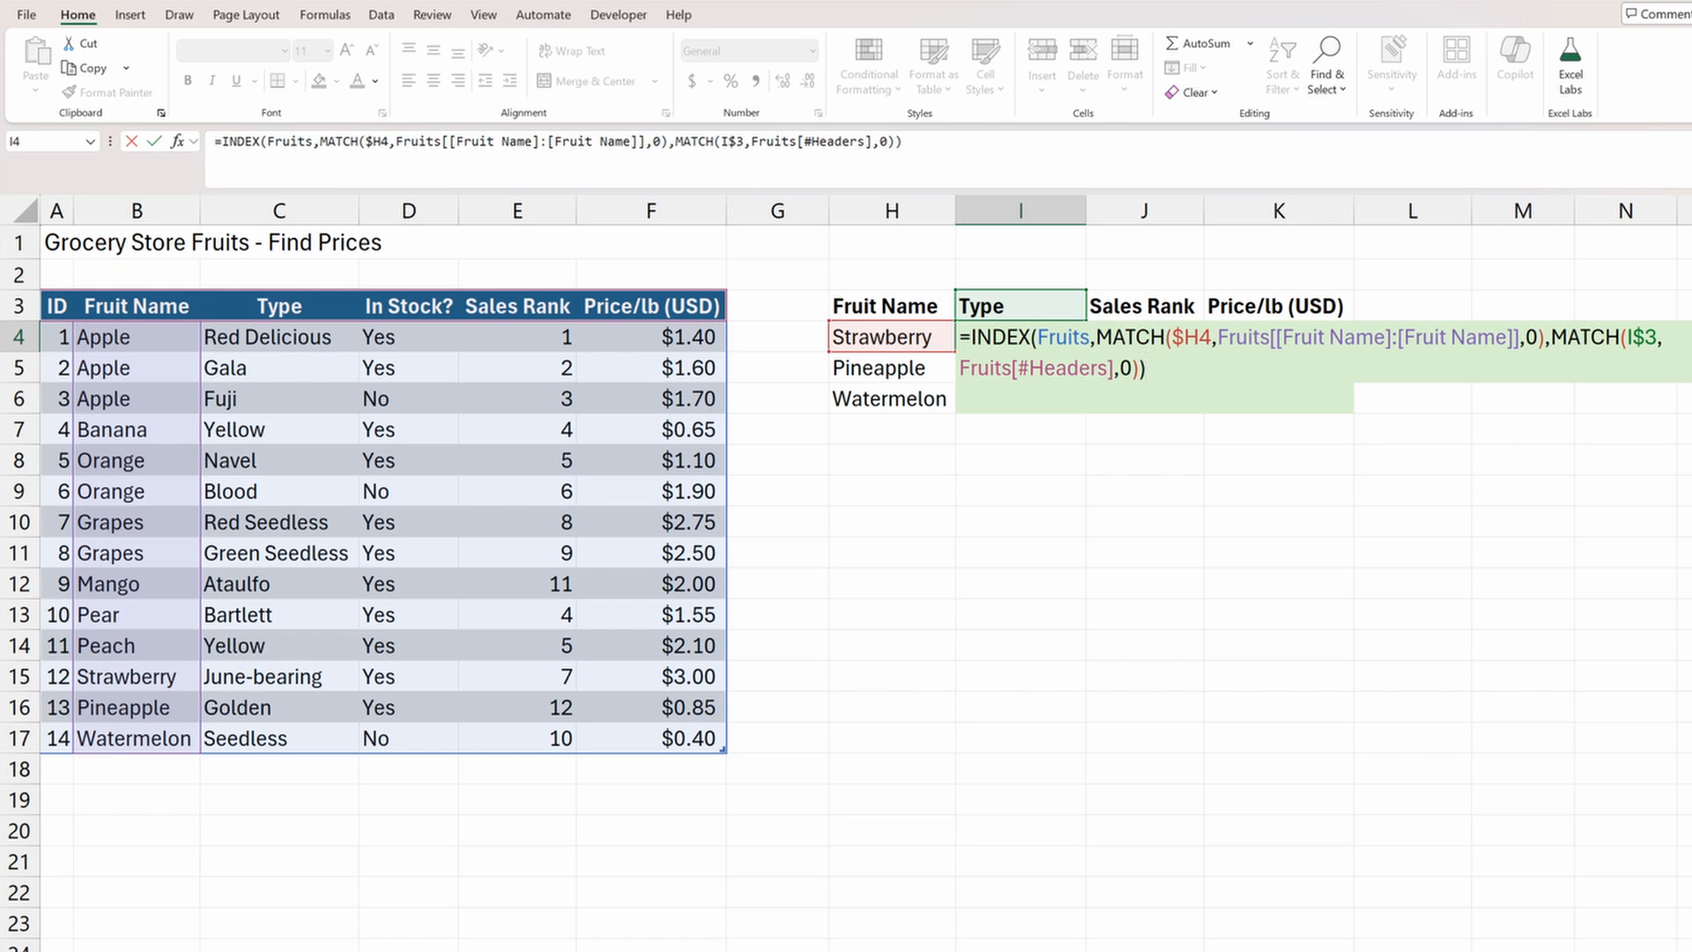
key("Return")
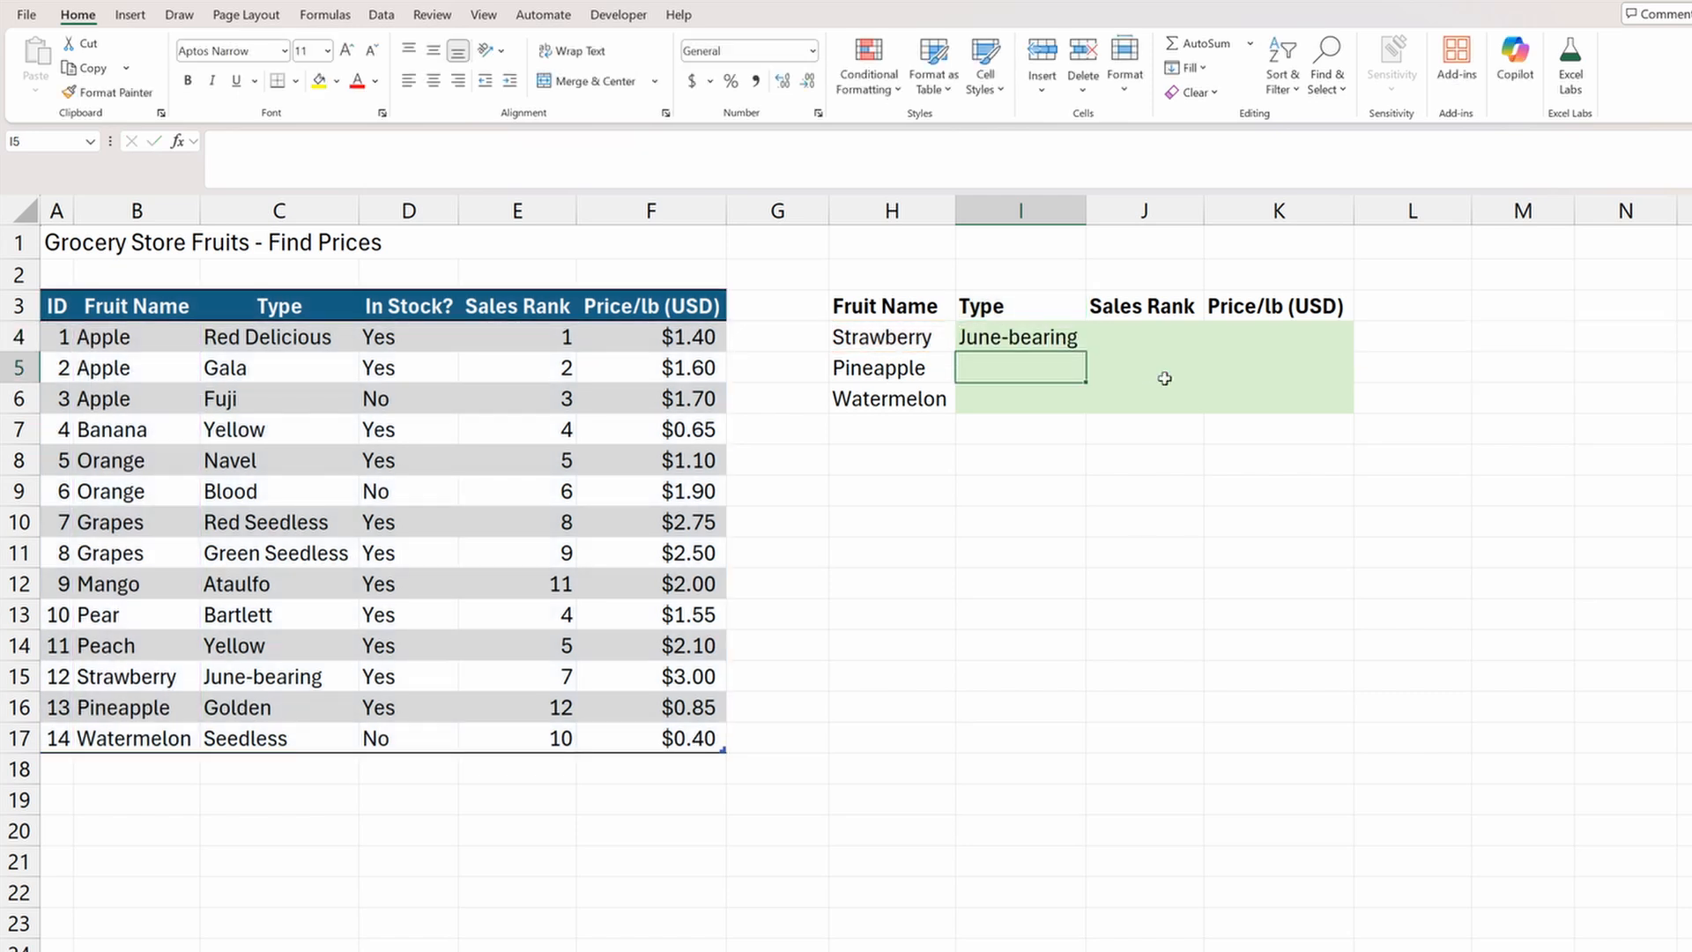
Fill the I4 formula across the range I4:K6 and apply the Accounting dollar format to the prices in K4:K6.
left_click(1061, 338)
left_click_drag(1086, 351, 1358, 414)
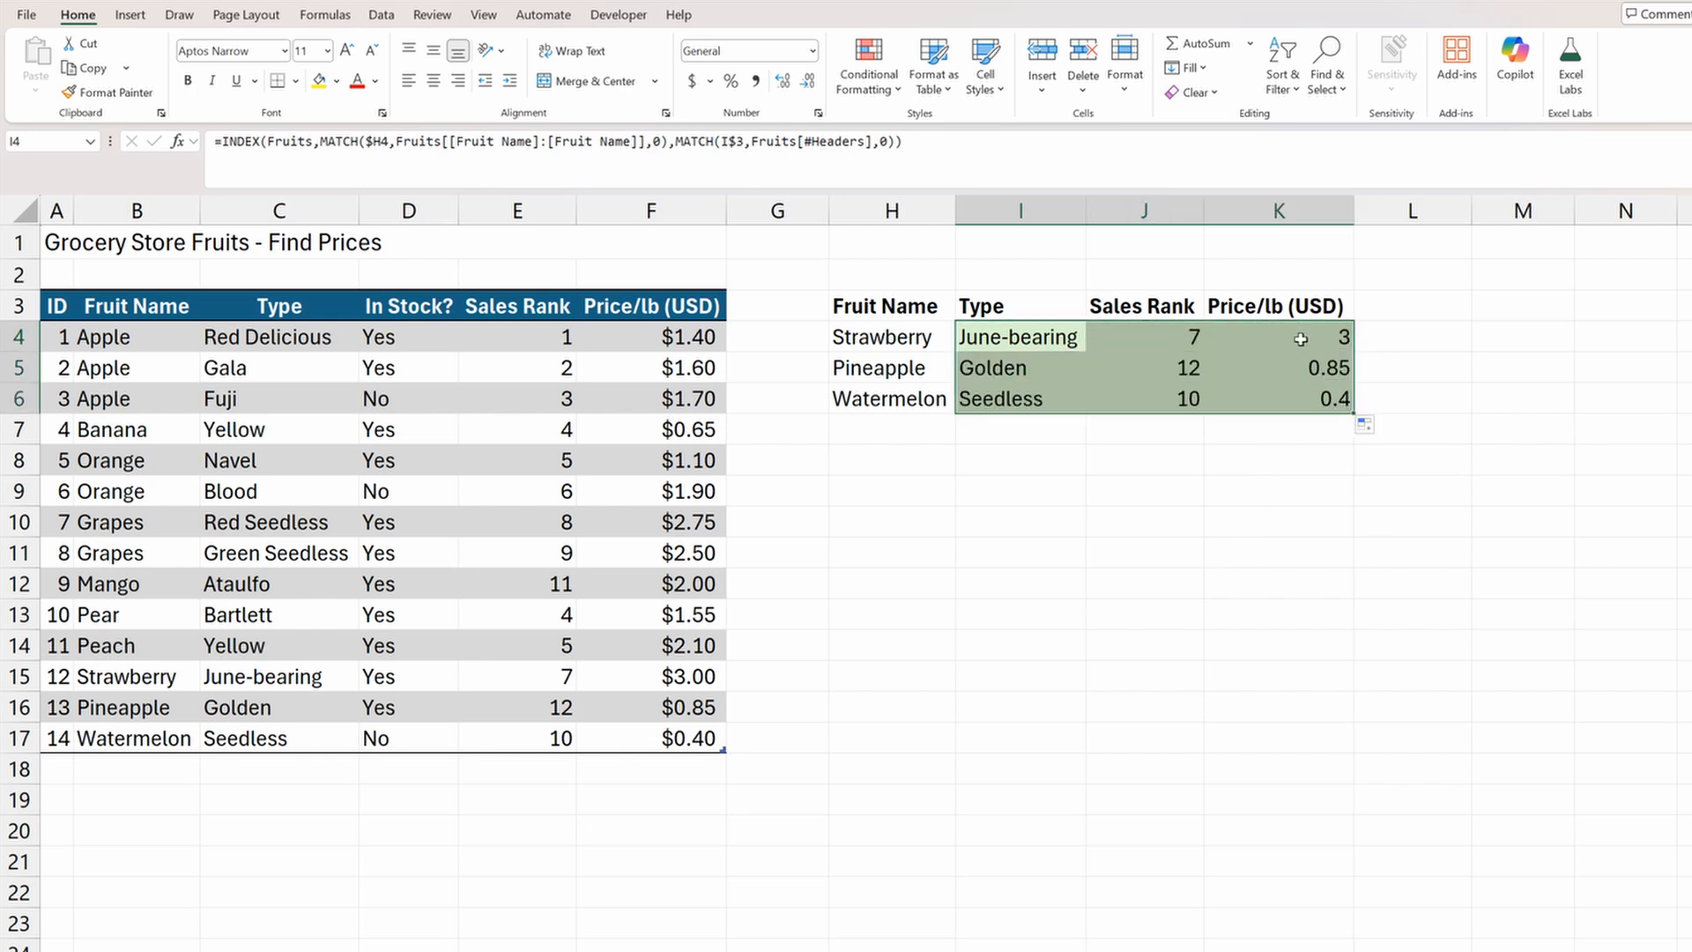
left_click_drag(1301, 339, 1294, 398)
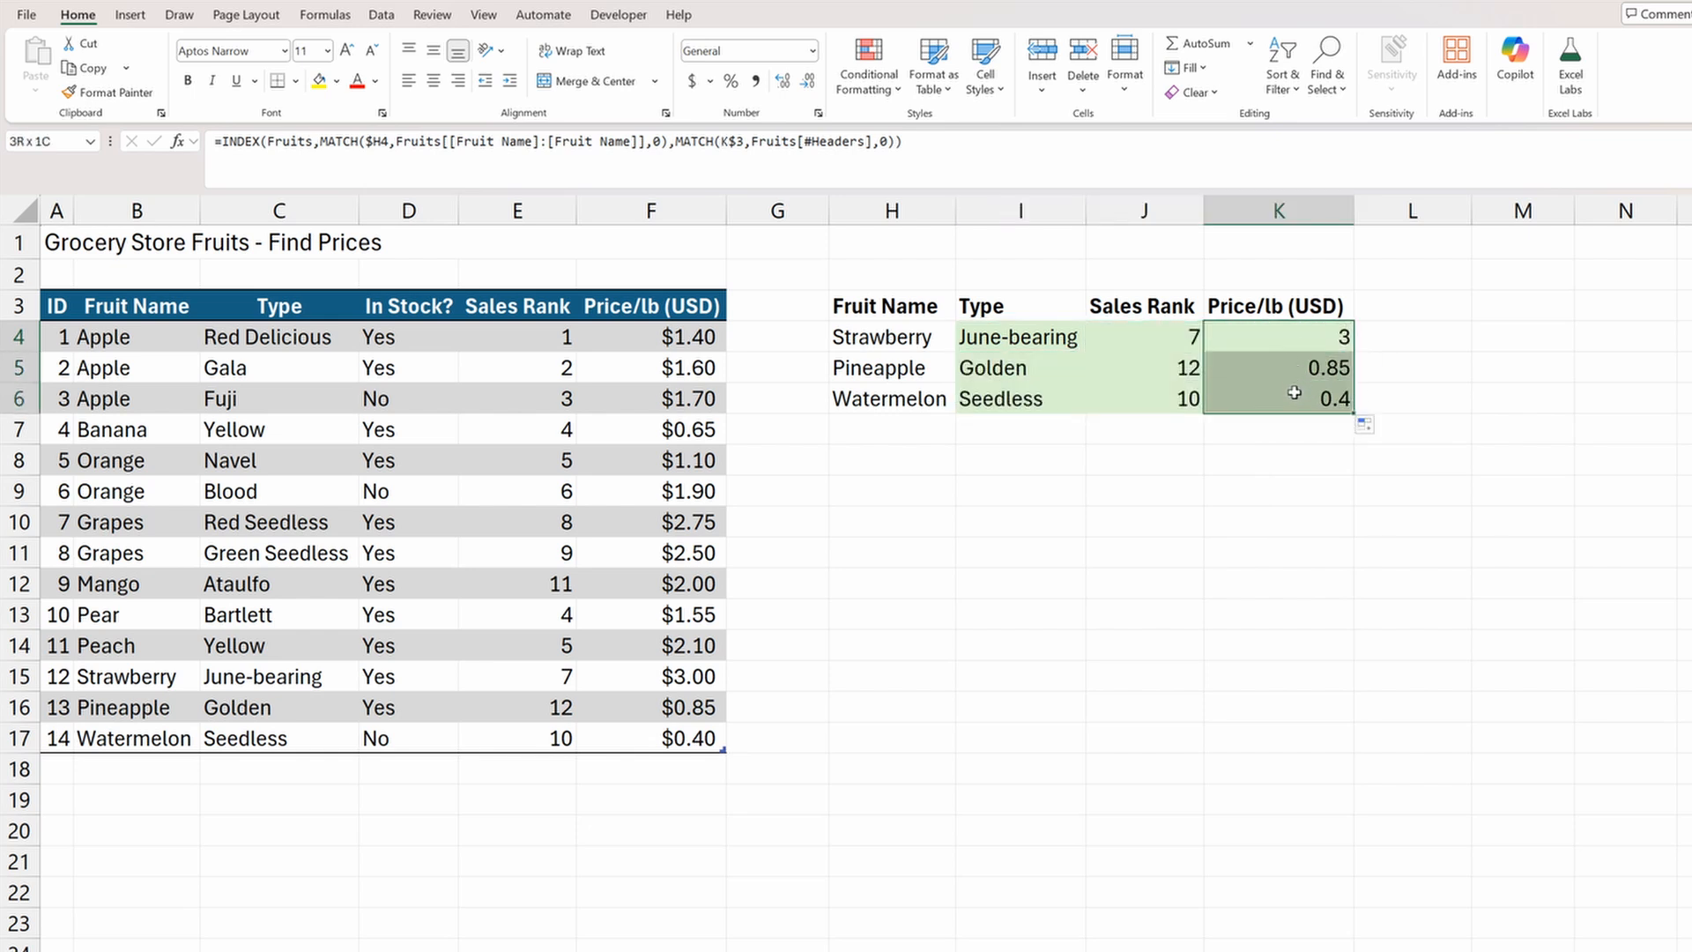
left_click(692, 81)
left_click(921, 306)
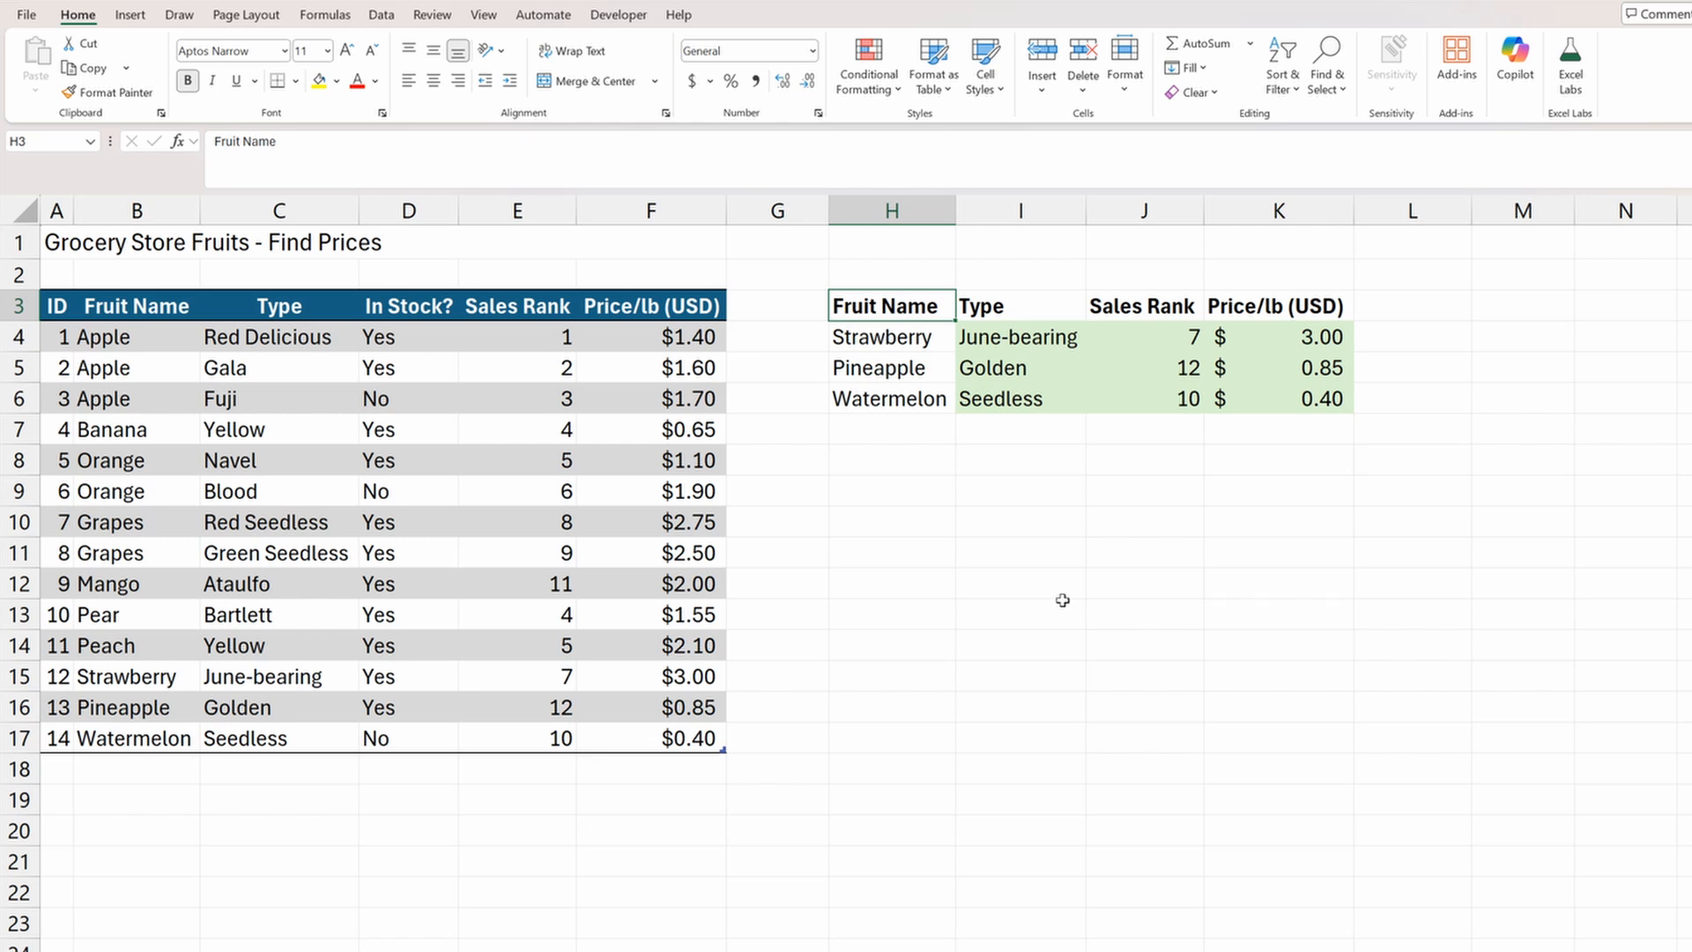
Examine which lookup cells and table ranges the formulas in K6, J5 and I4 reference.
left_click(1272, 399)
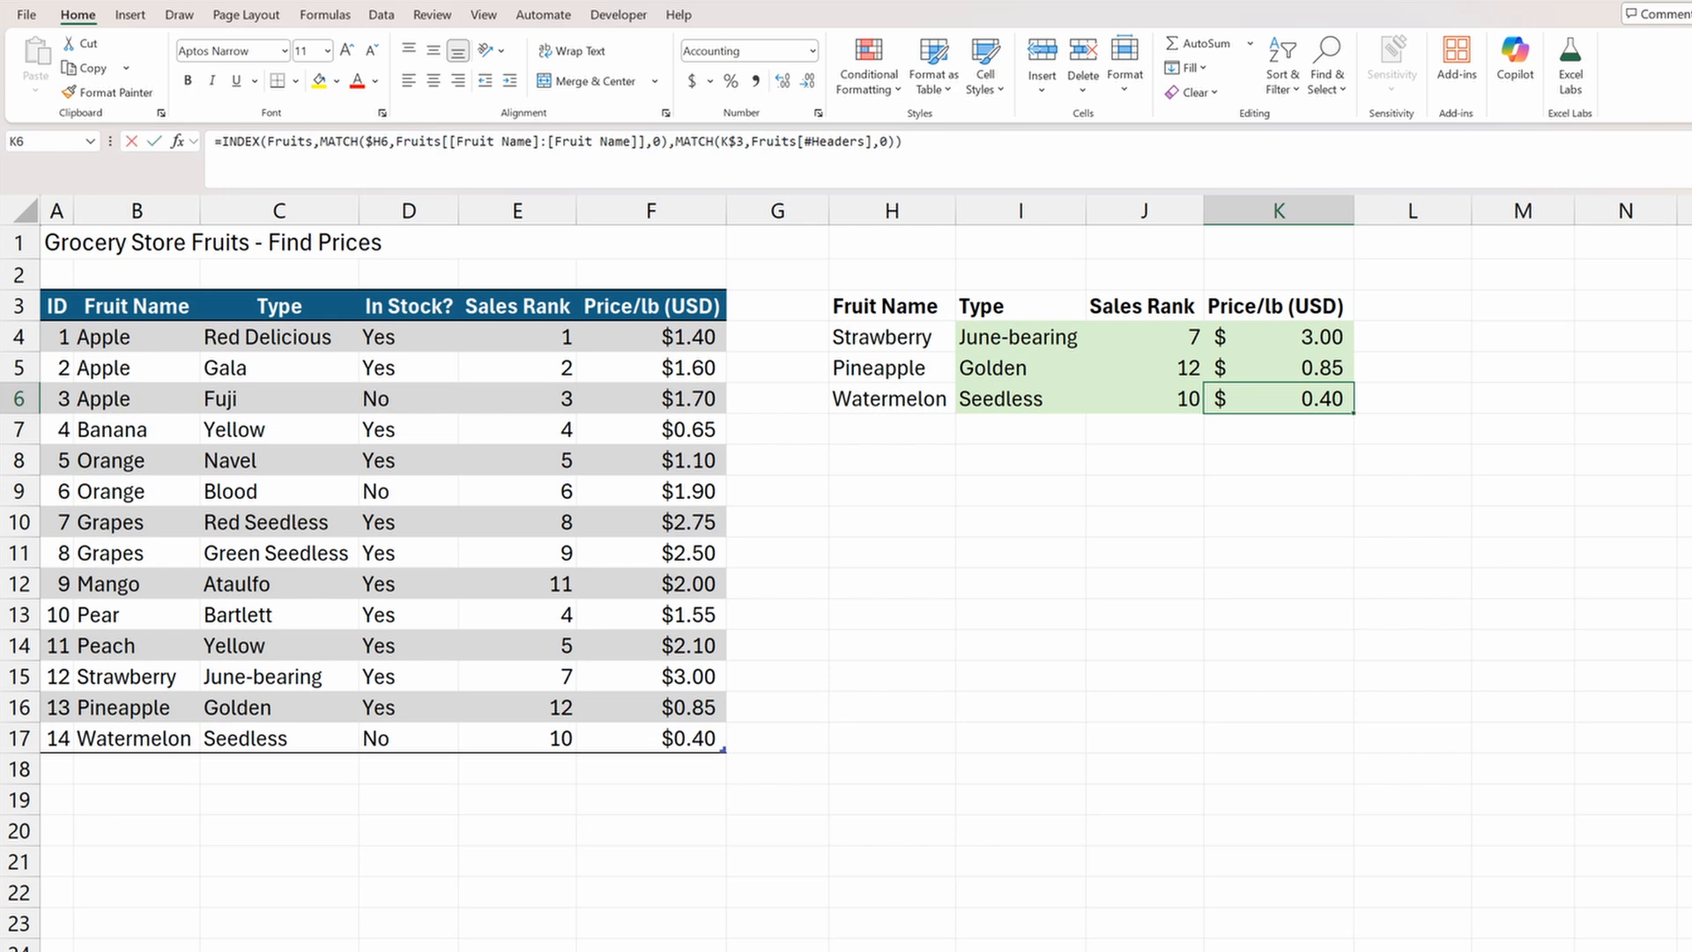
key("F2")
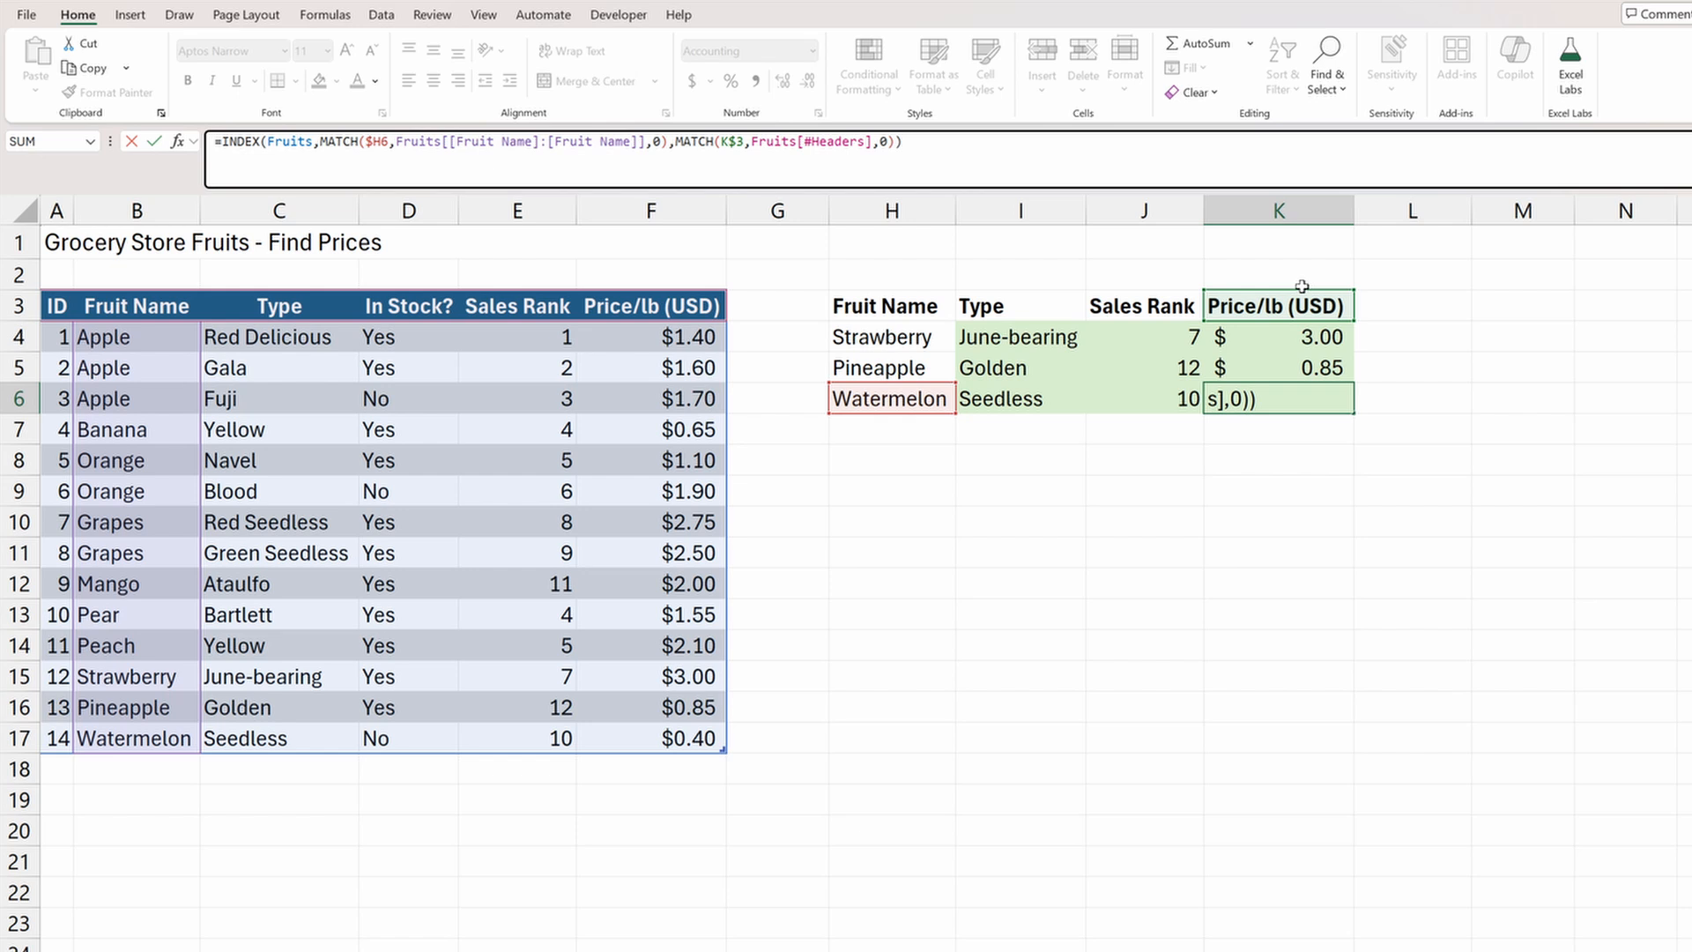
key("ctrl+Return")
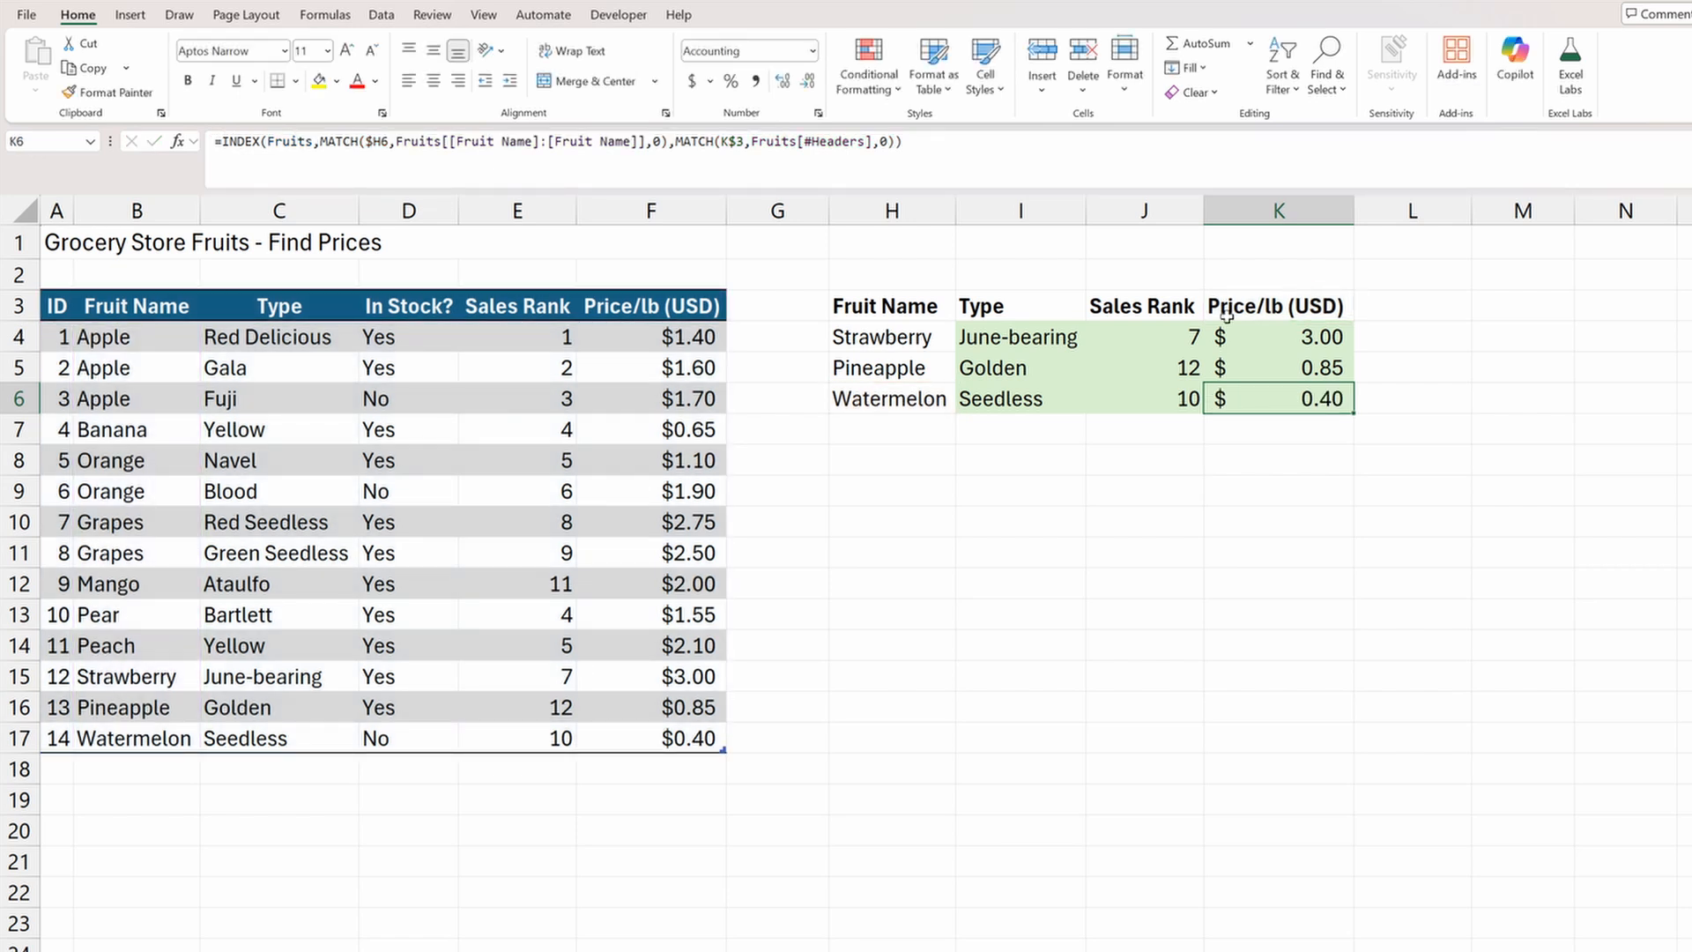
left_click(1144, 358)
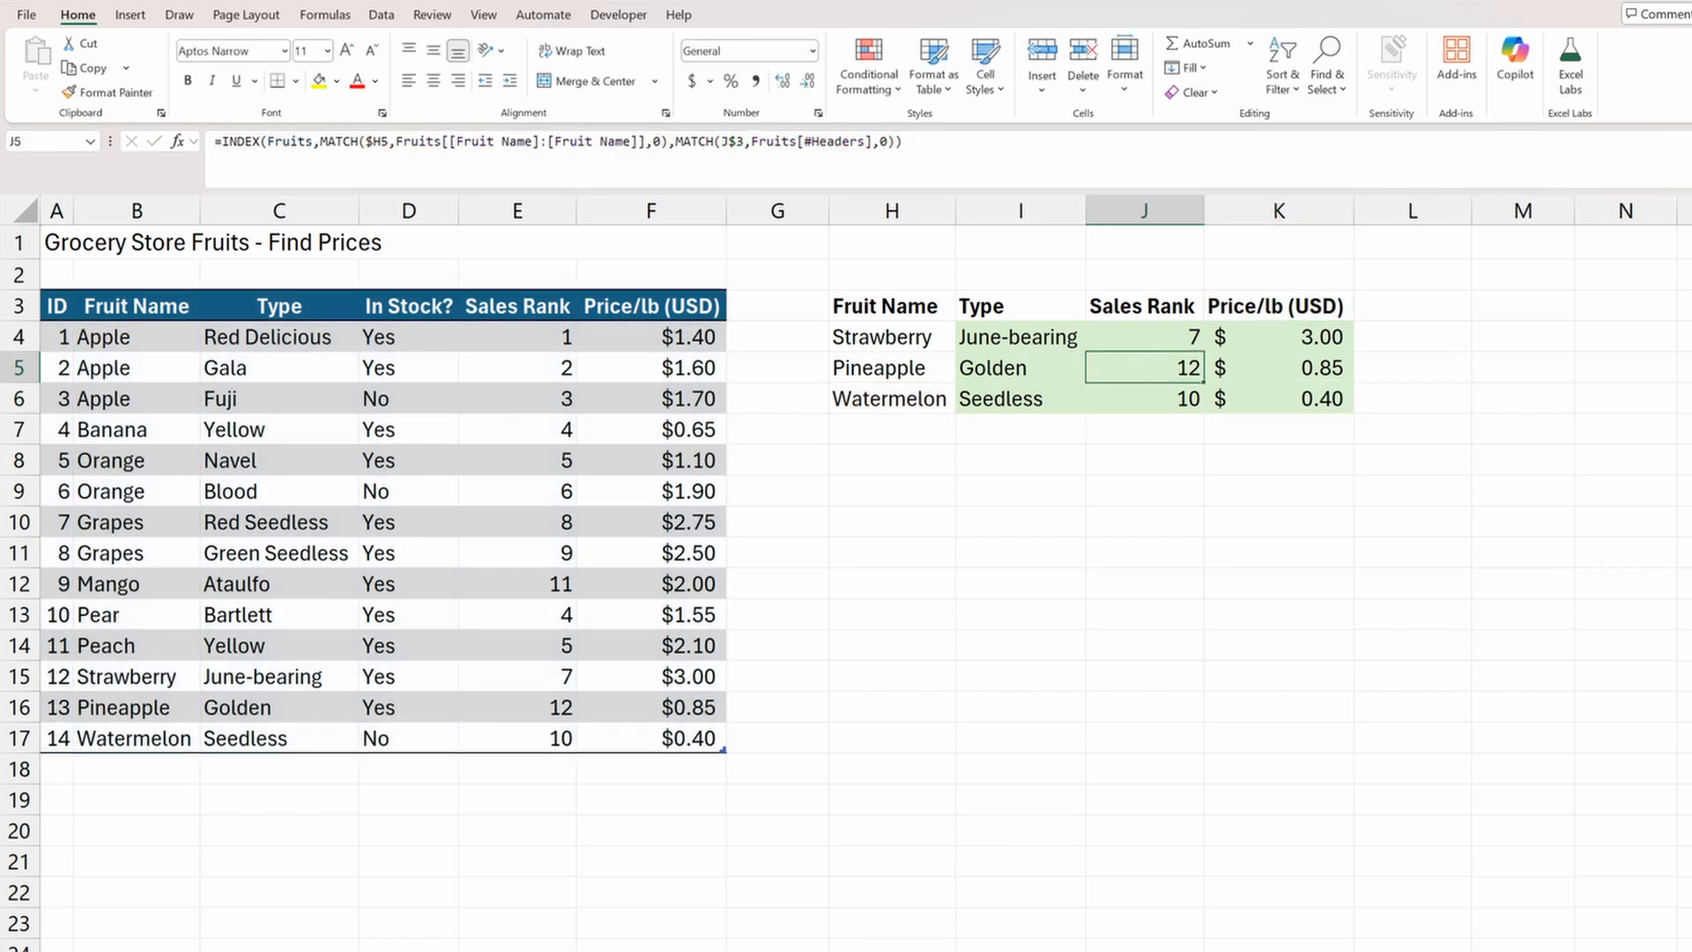
key("F2")
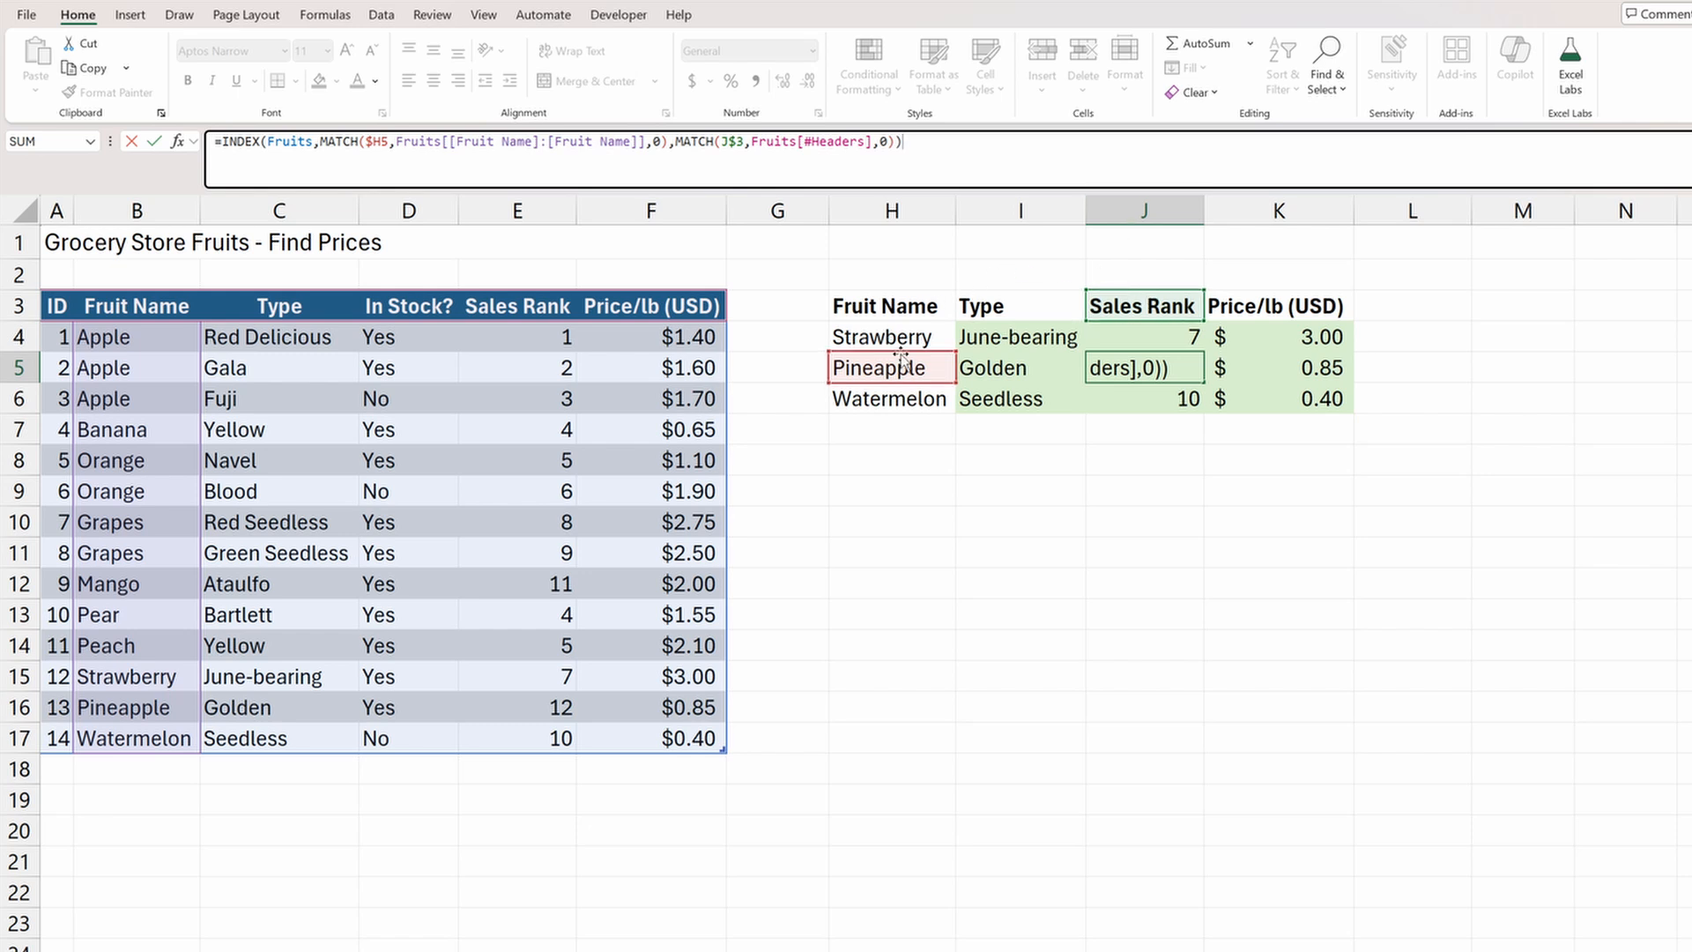
key("Escape")
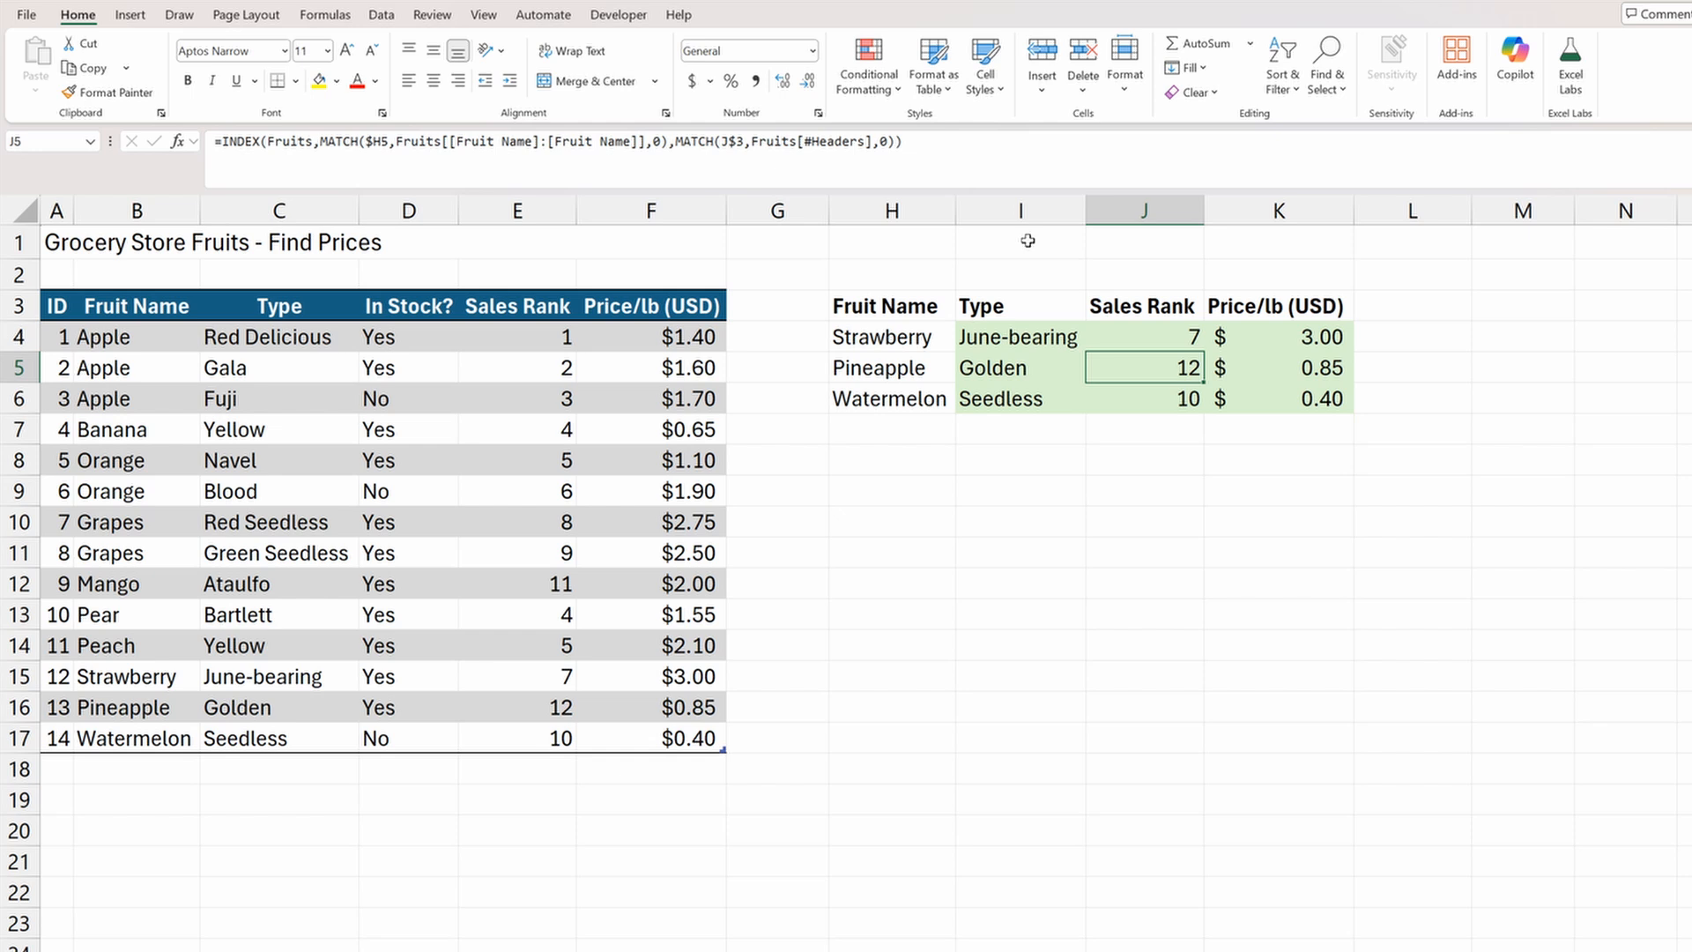
left_click(1038, 335)
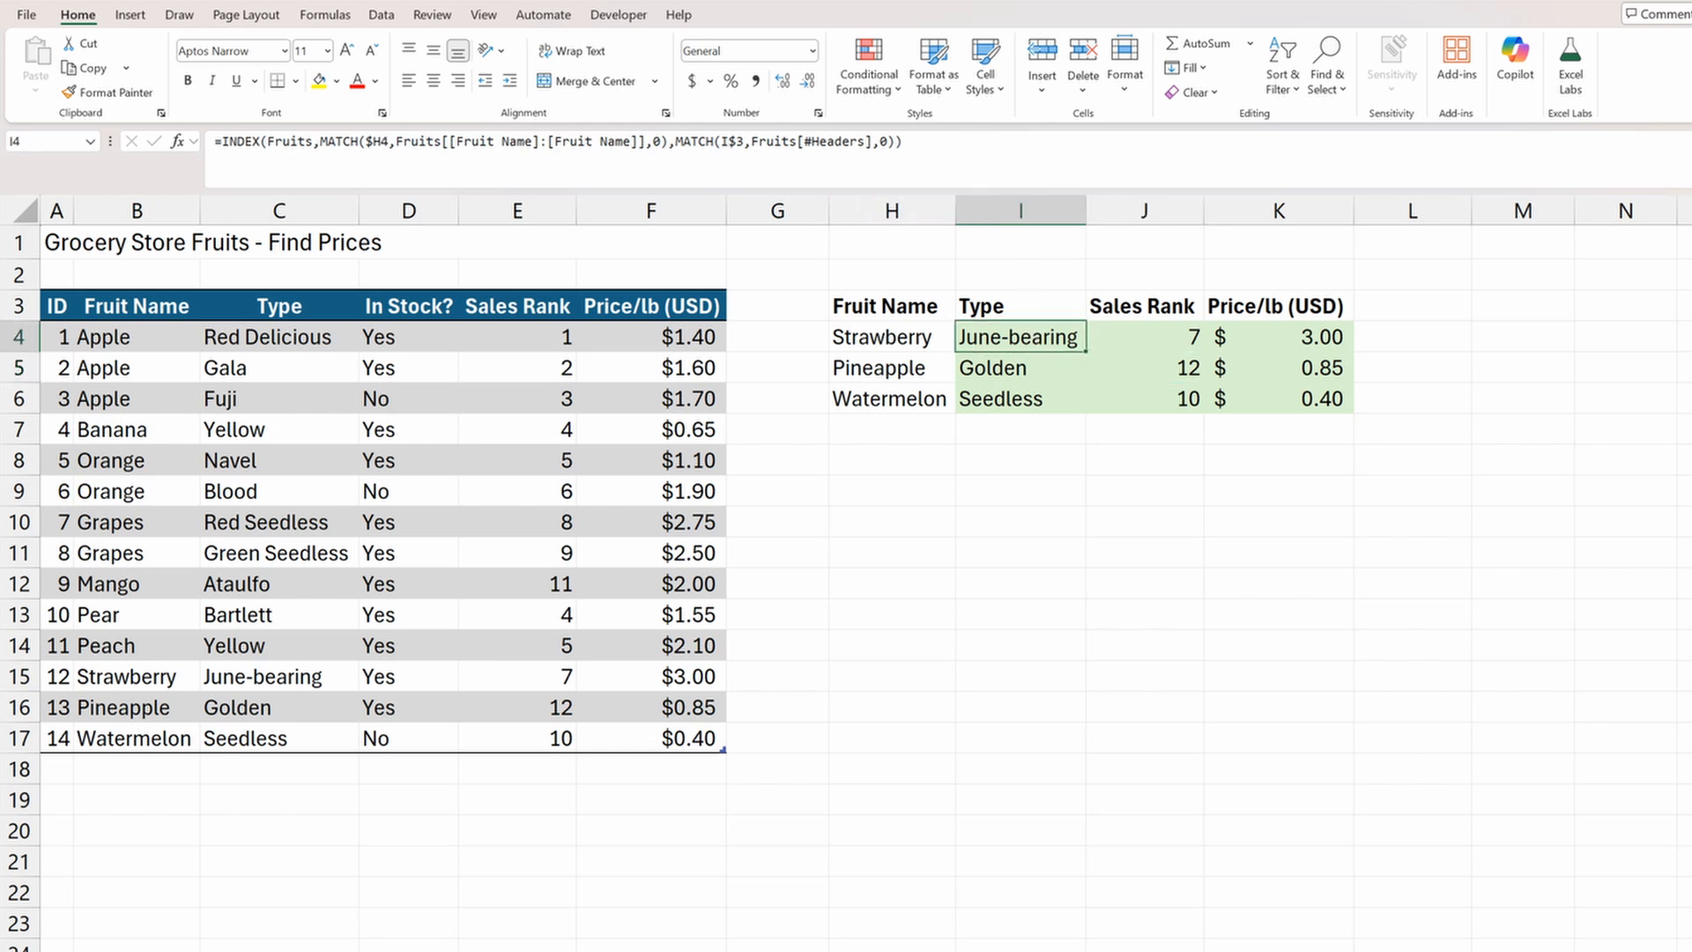
key("F2")
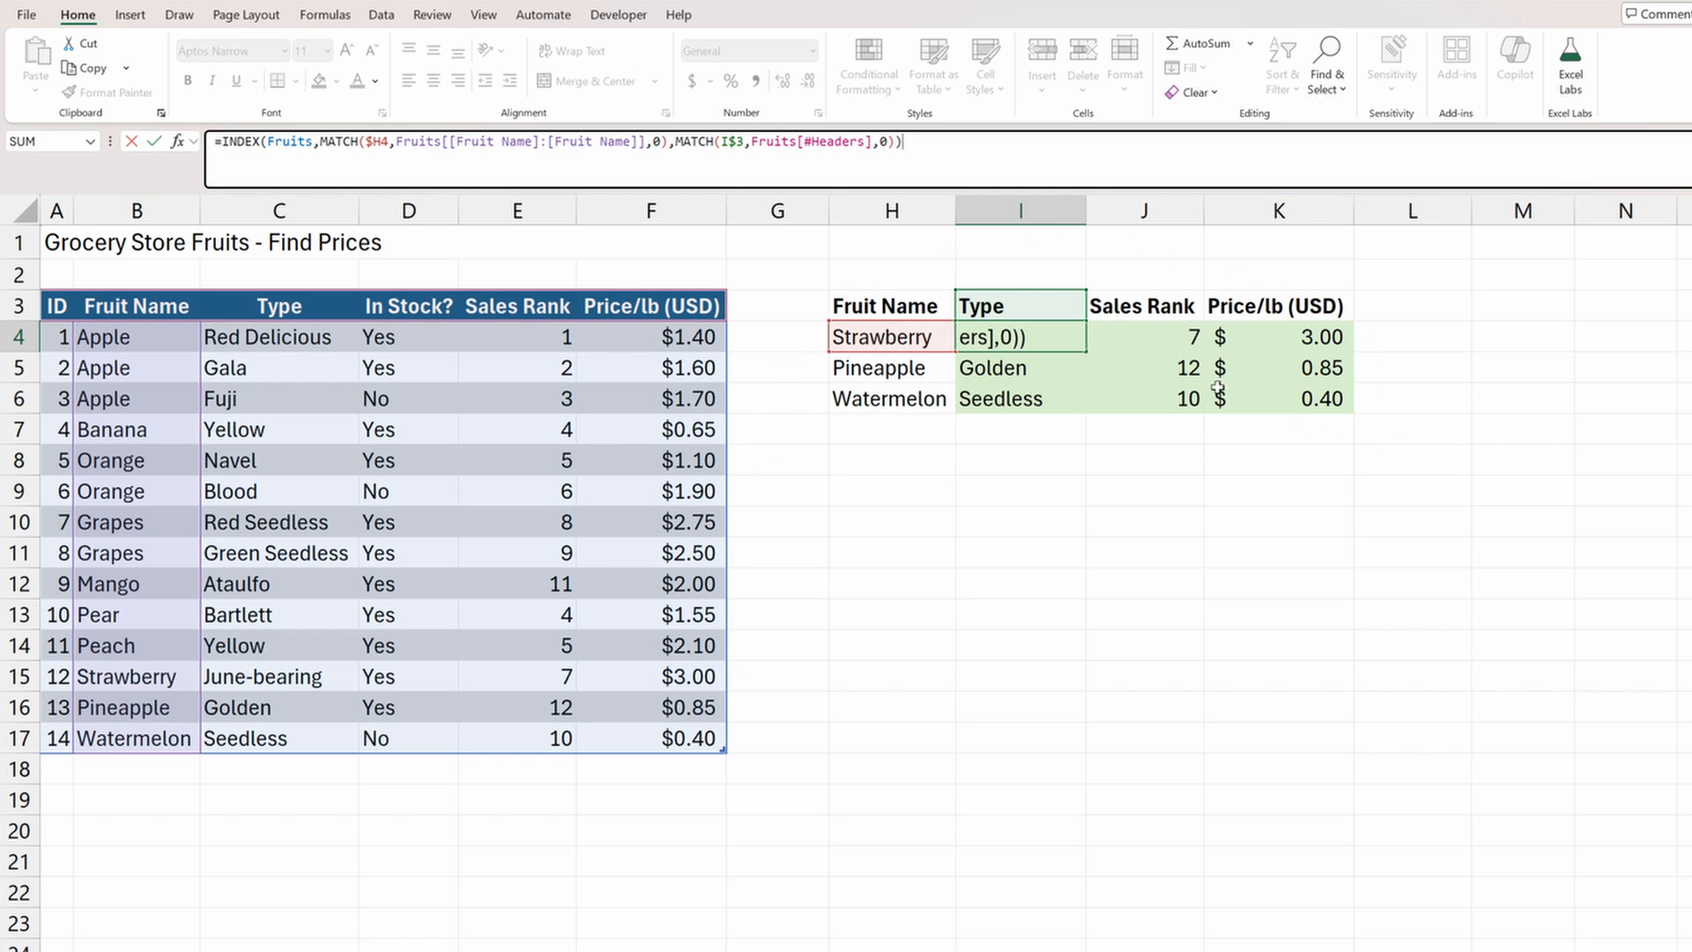
key("Escape")
Check how the locked references shift in the formulas of J4, K4, K5 and K6.
left_click(1190, 338)
left_click(1058, 151)
left_click(1277, 344)
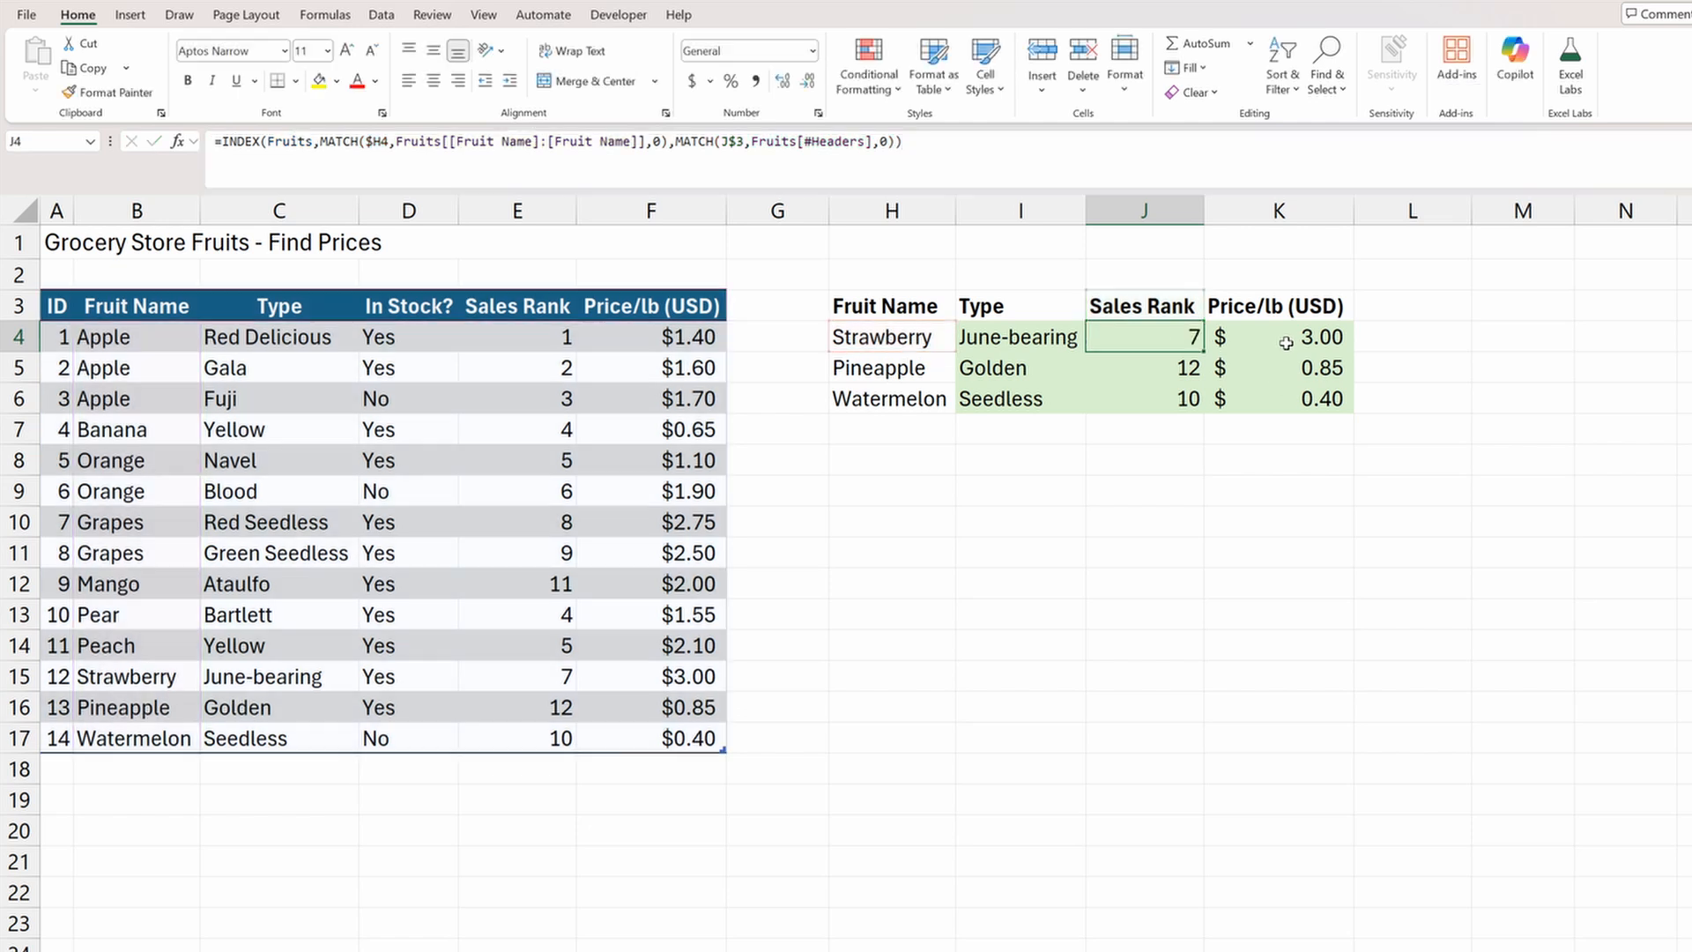
key("F2")
left_click(1296, 370)
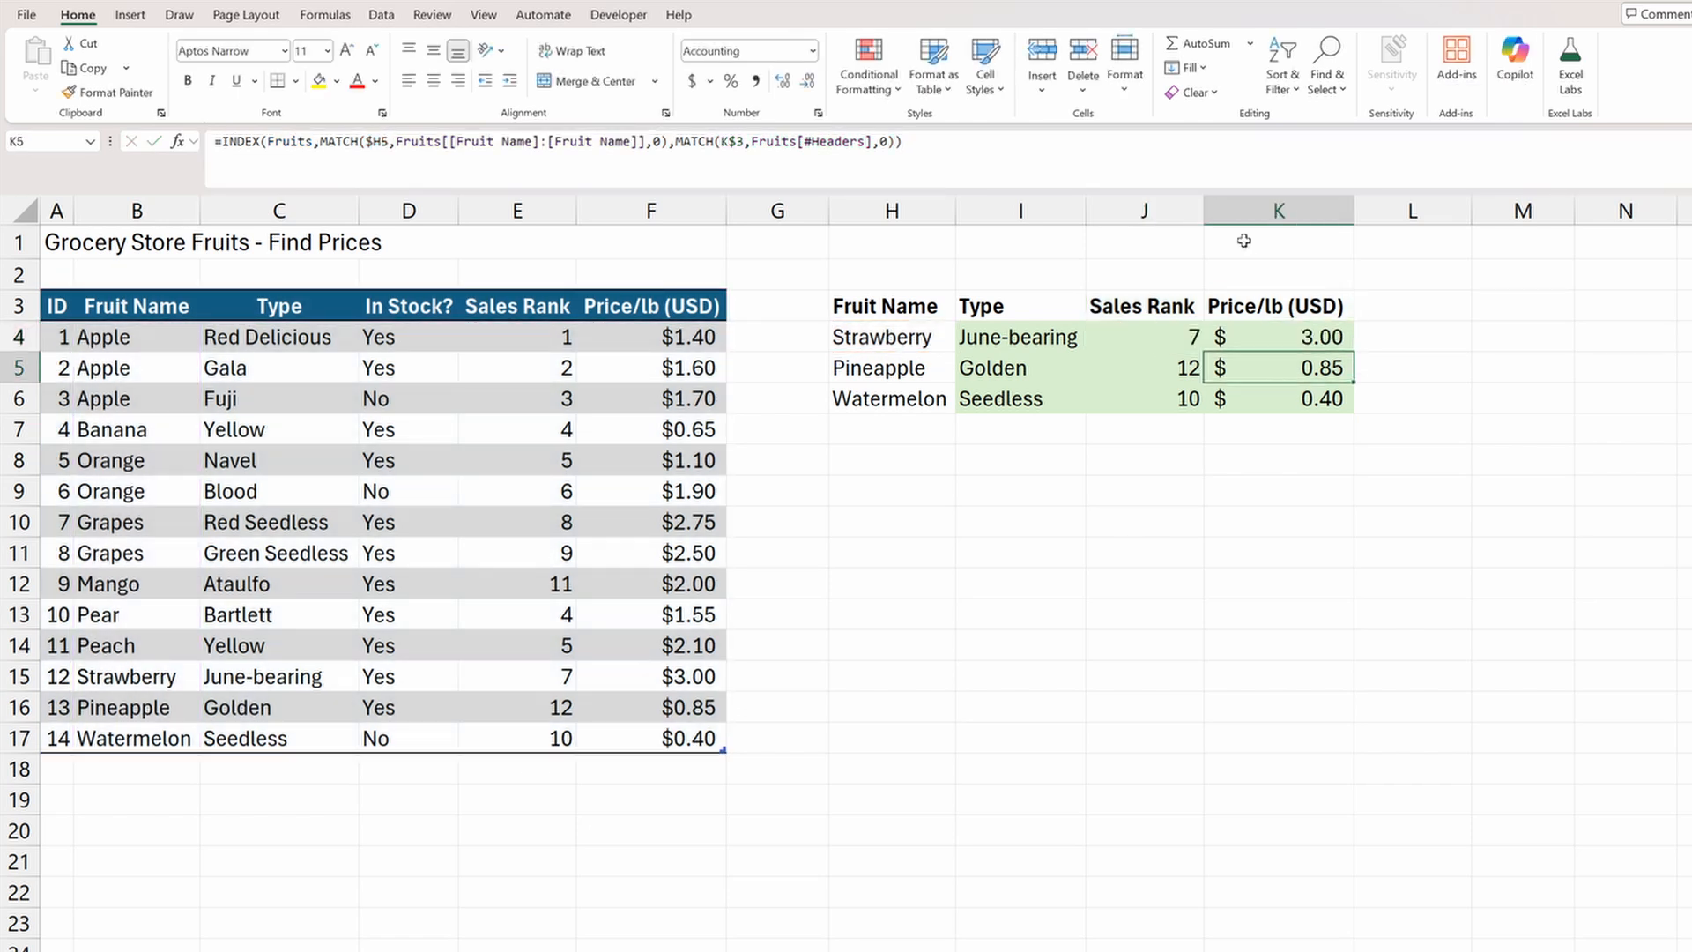
key("F2")
key("Return")
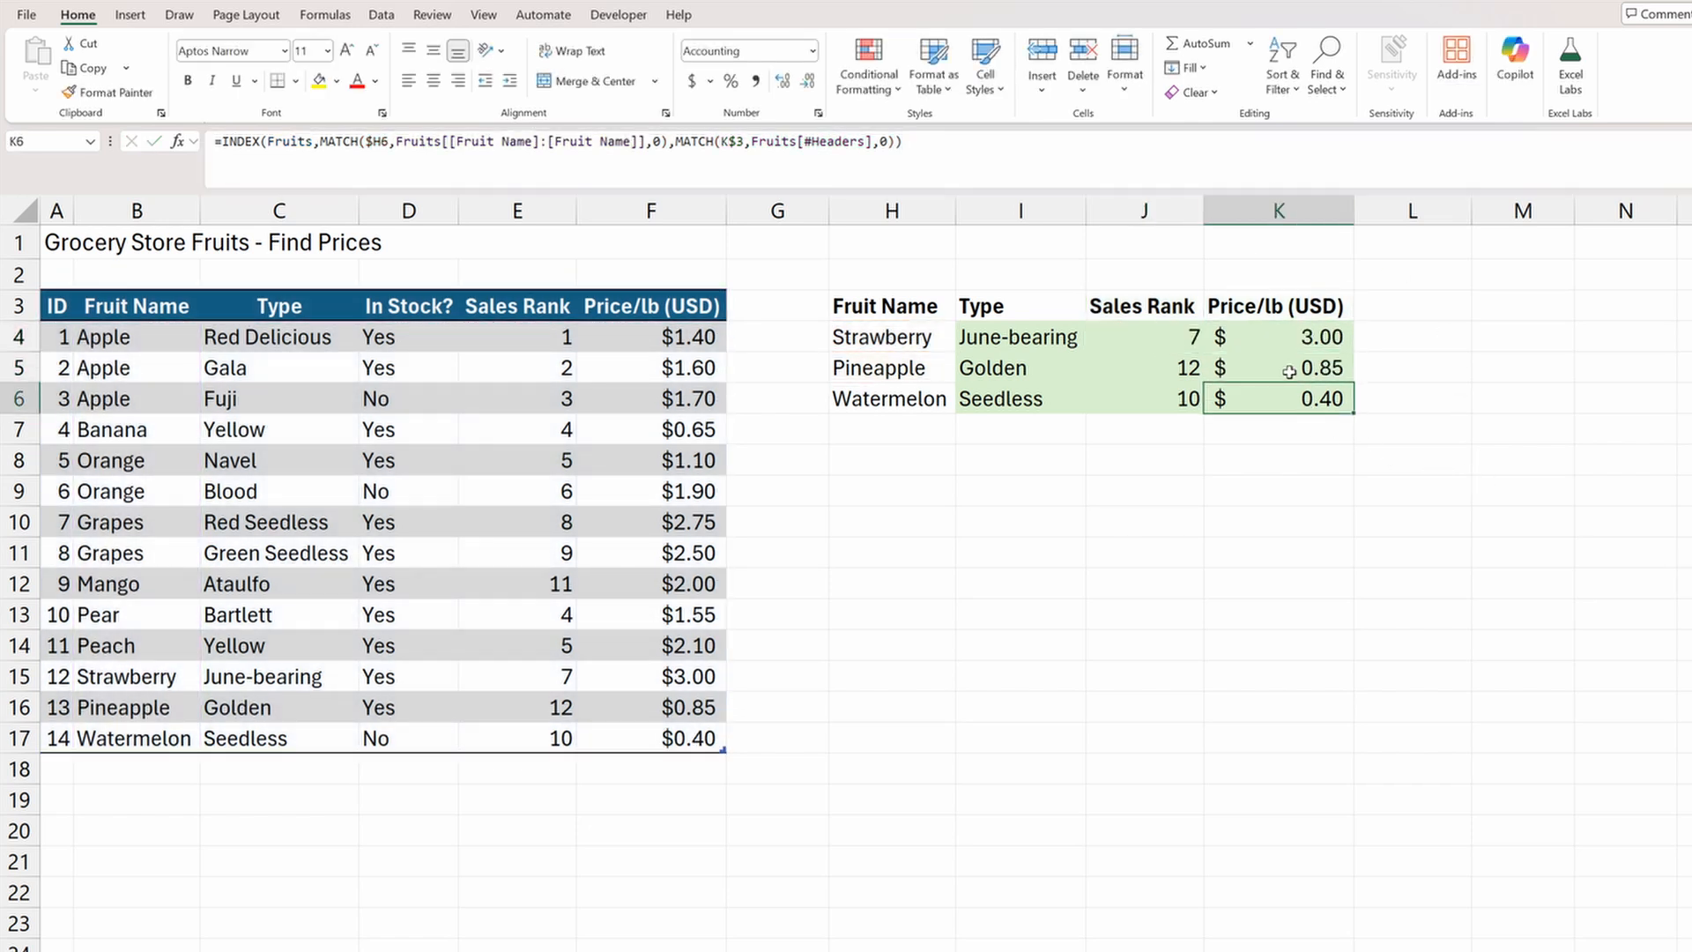
key("F2")
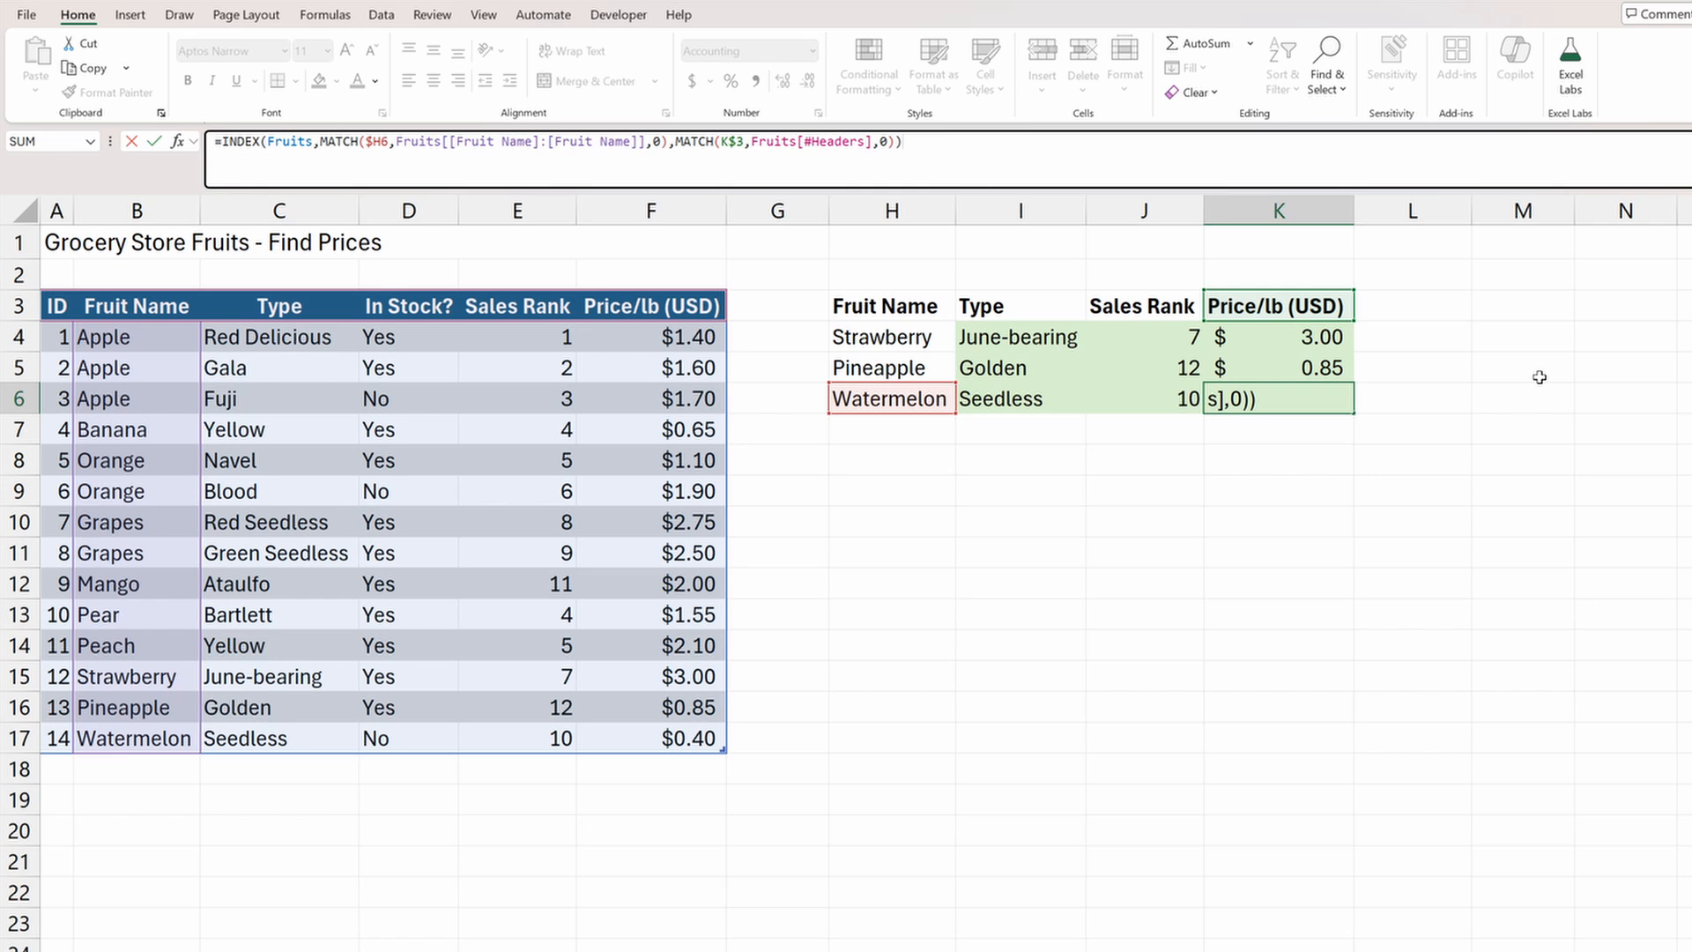
key("ctrl+Return")
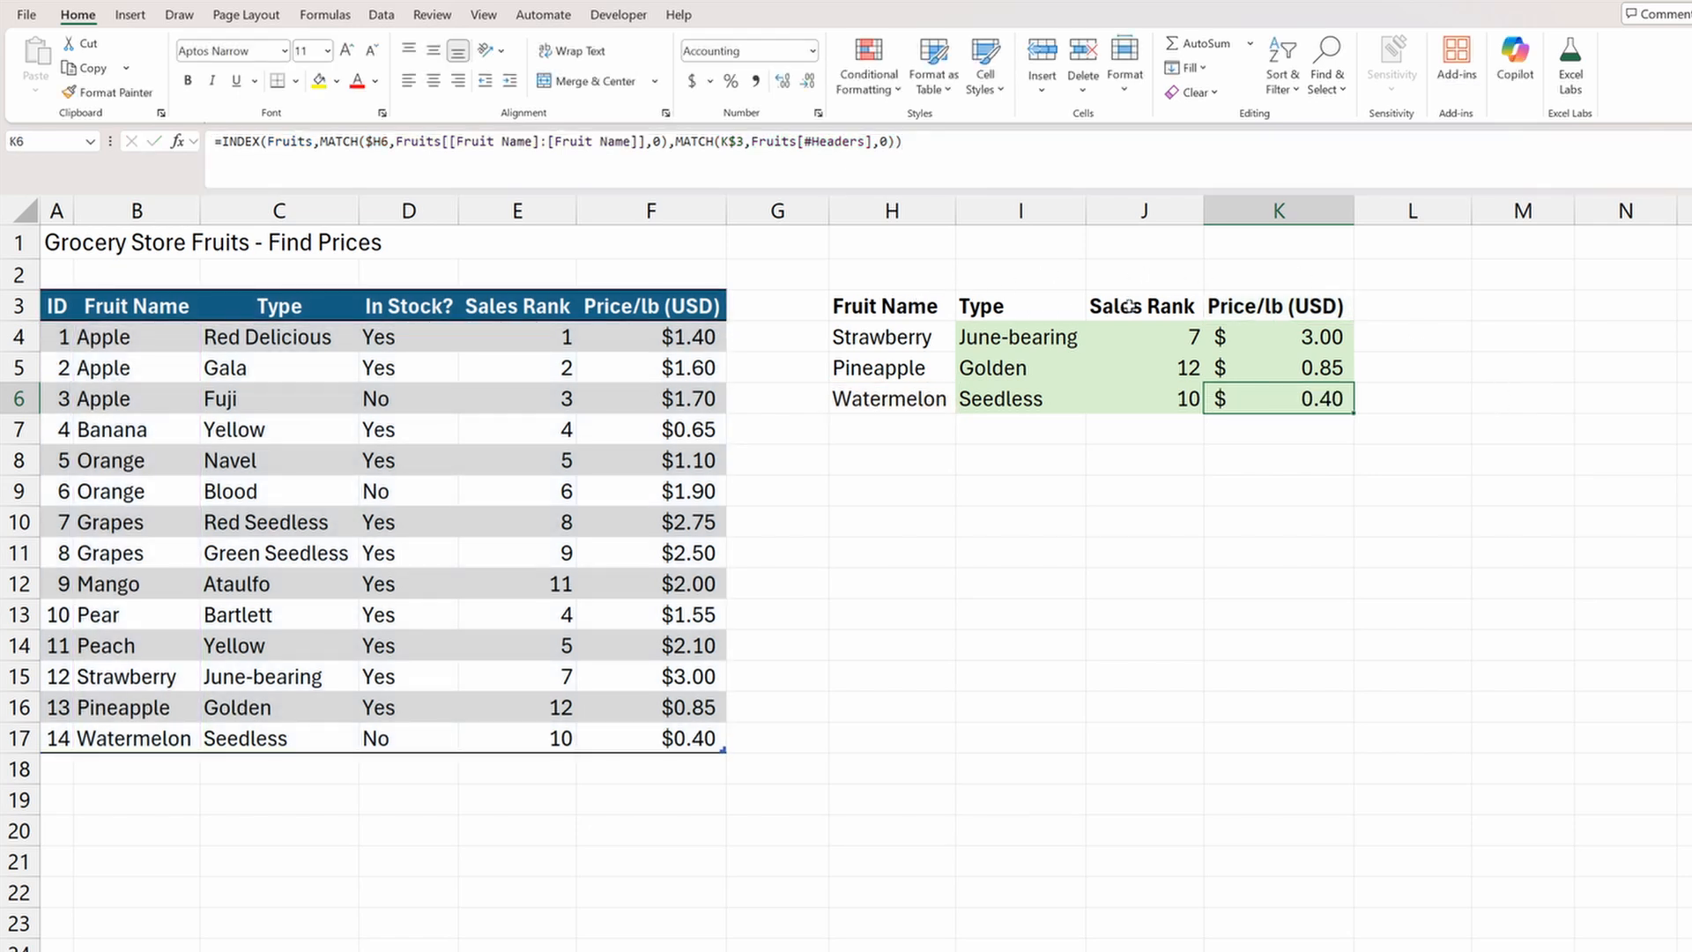
Change the lookup fruit in H4 to Peach.
left_click(892, 335)
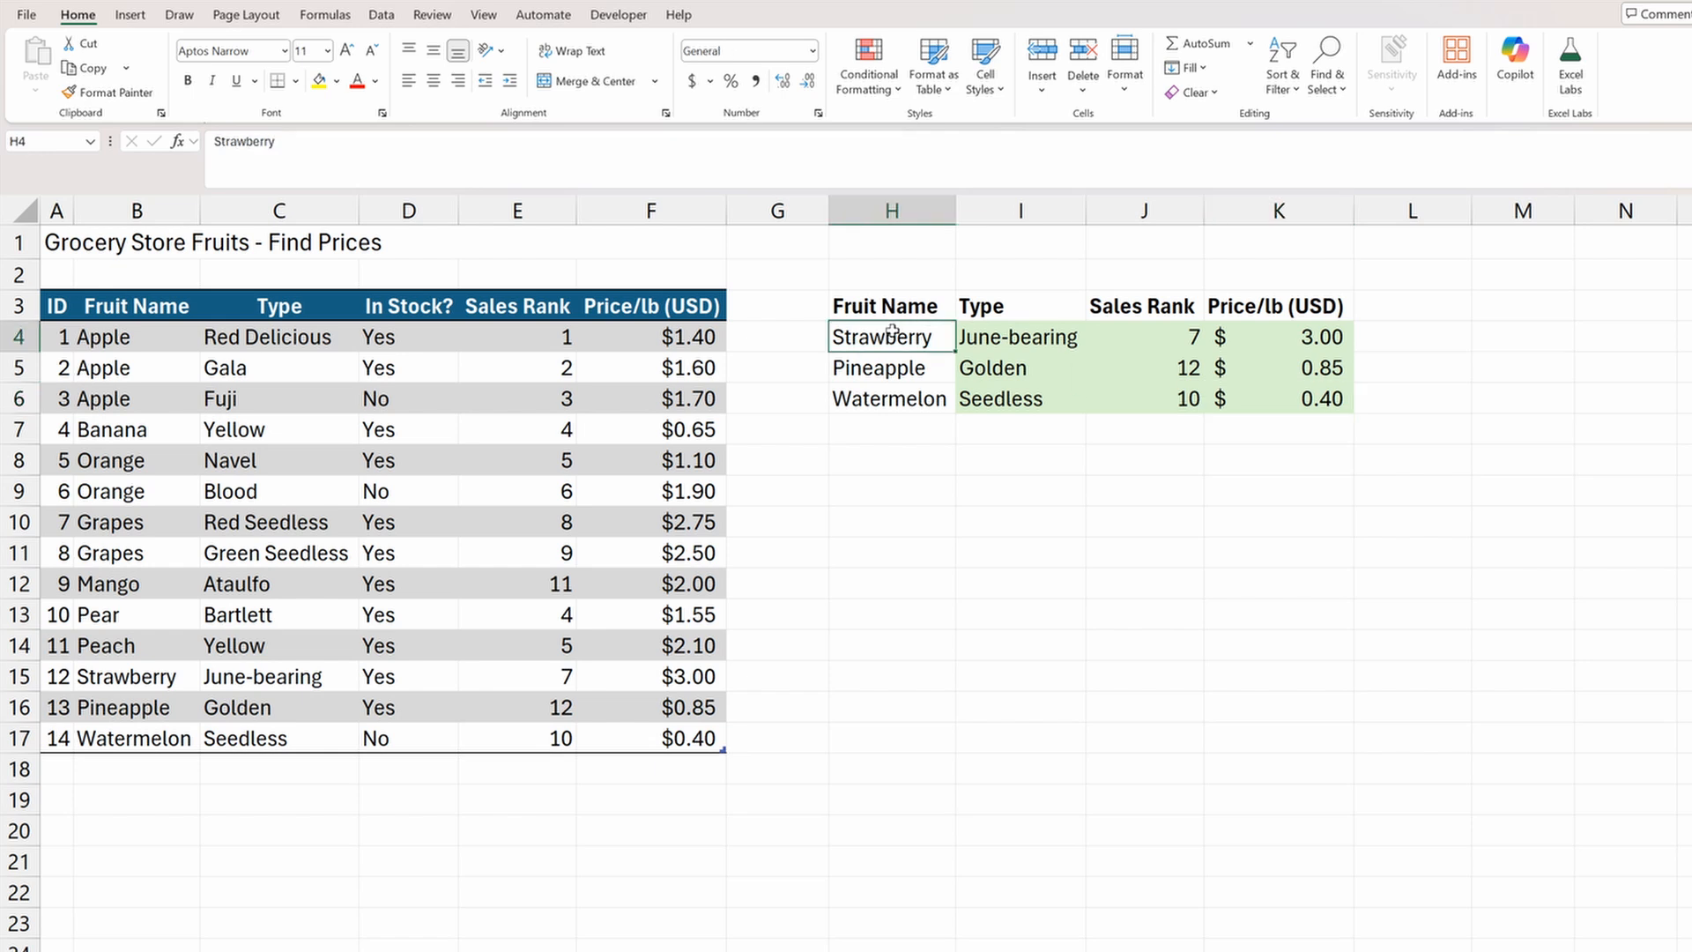
type("Peach")
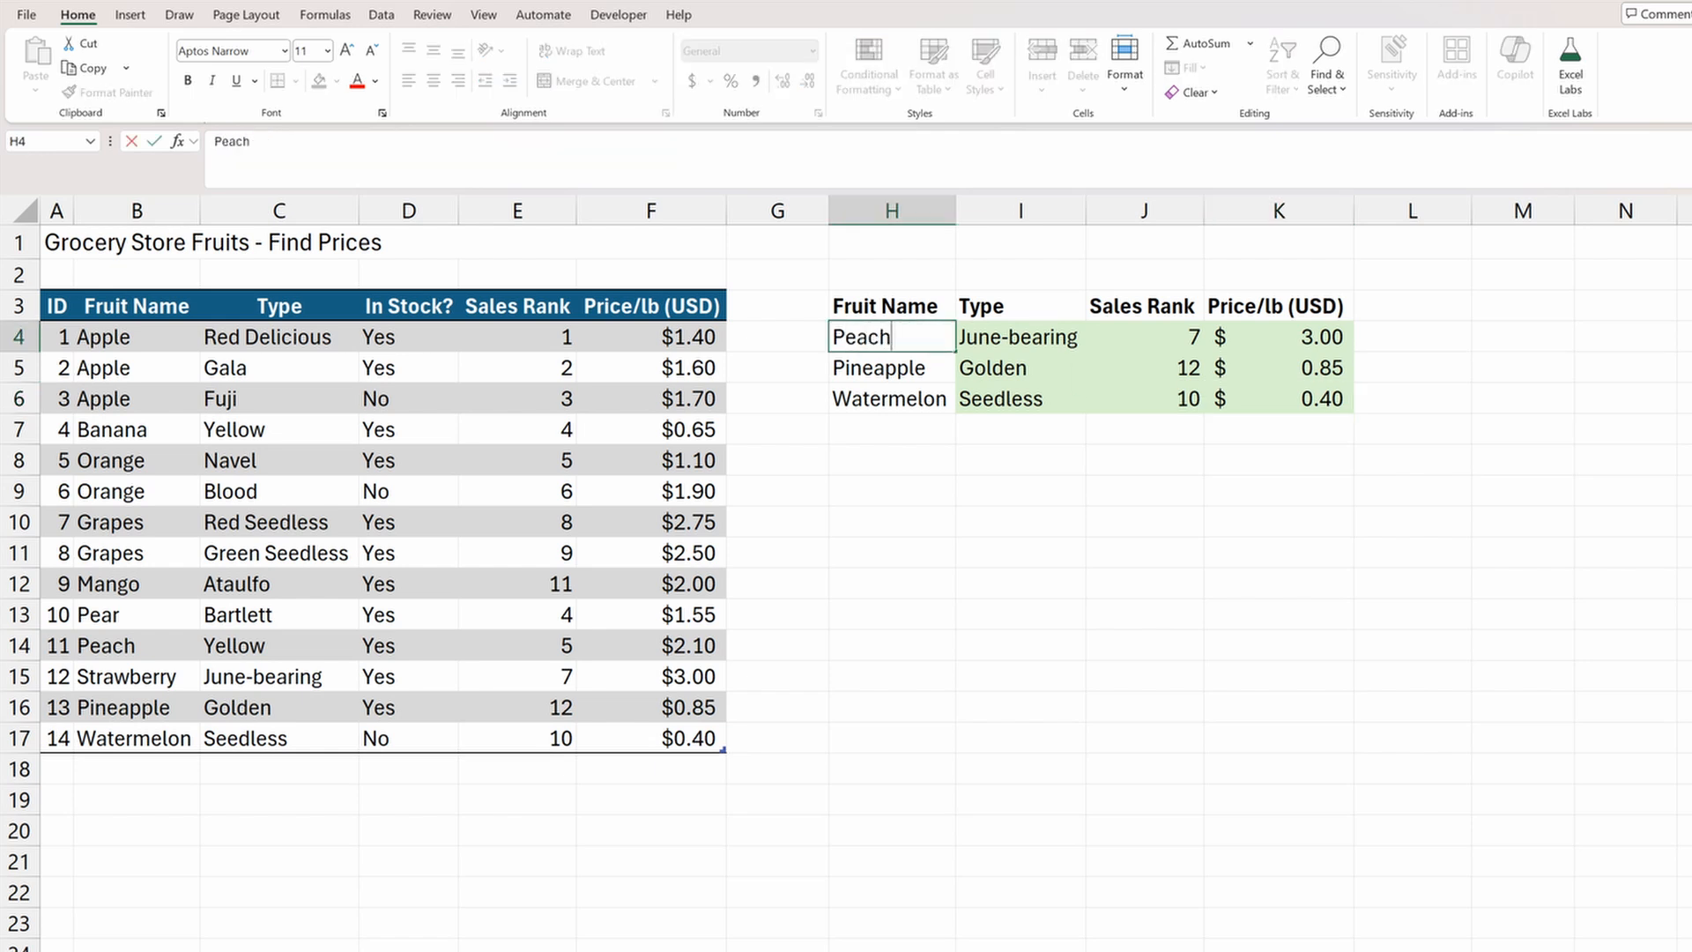
key("Return")
Change the lookup table's header in J3 to In Stock?
left_click(1137, 307)
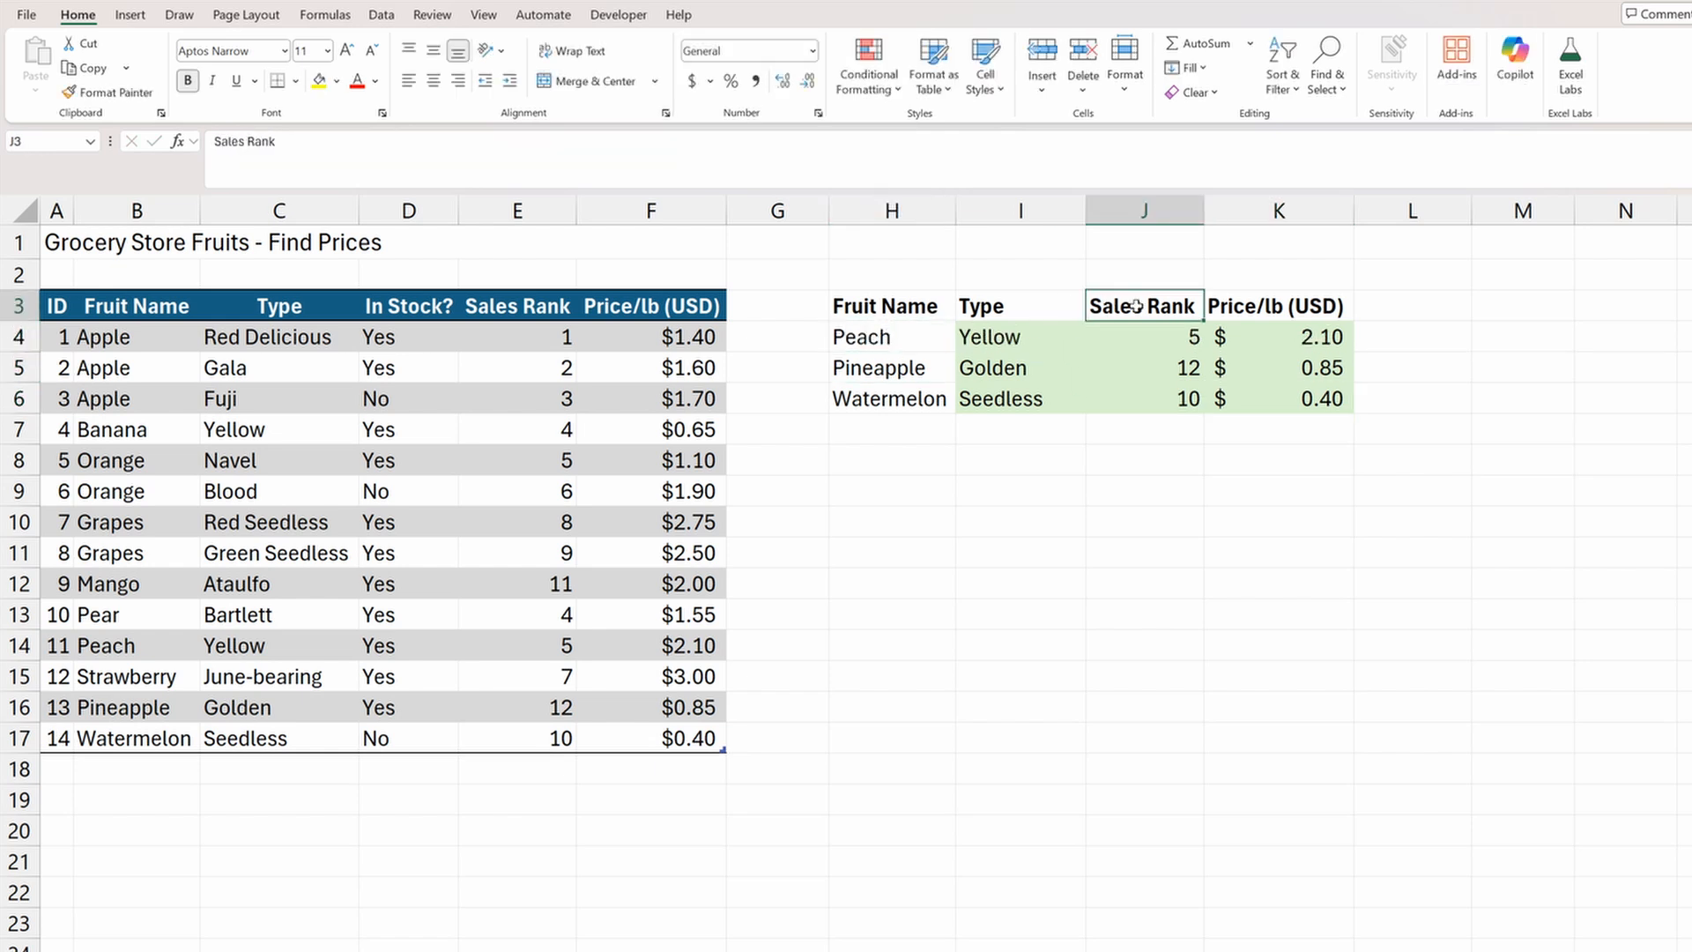
type("In Stock")
type("?")
key("Return")
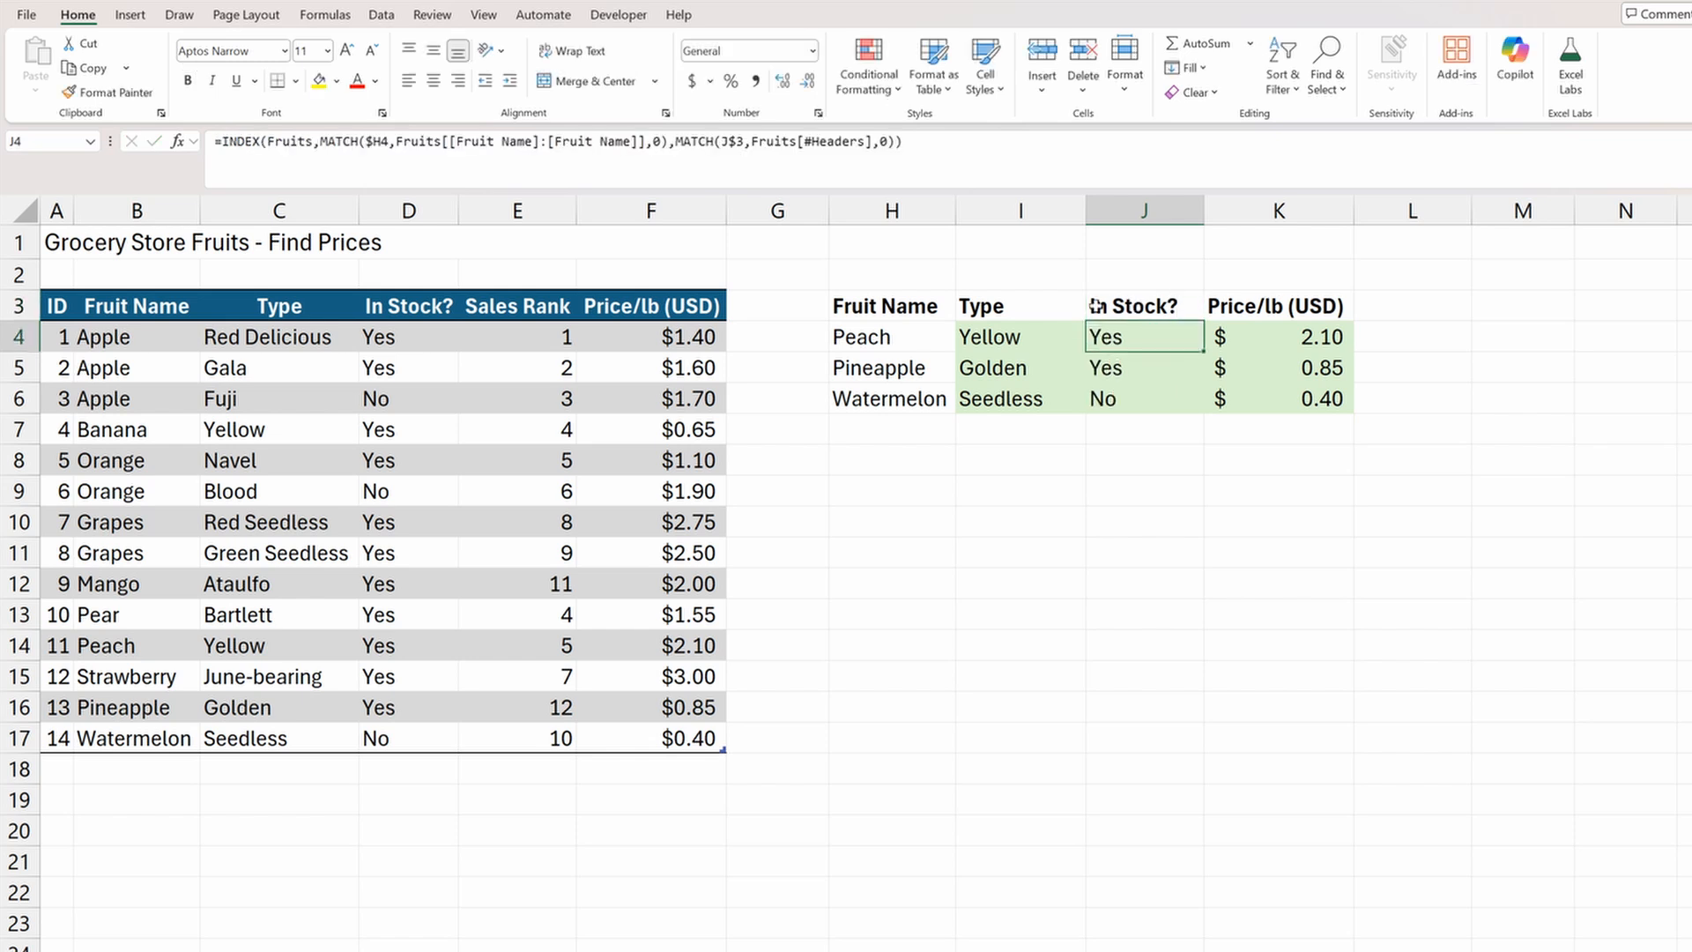
Set the lookup fruit in H4 to Grapes.
left_click(905, 337)
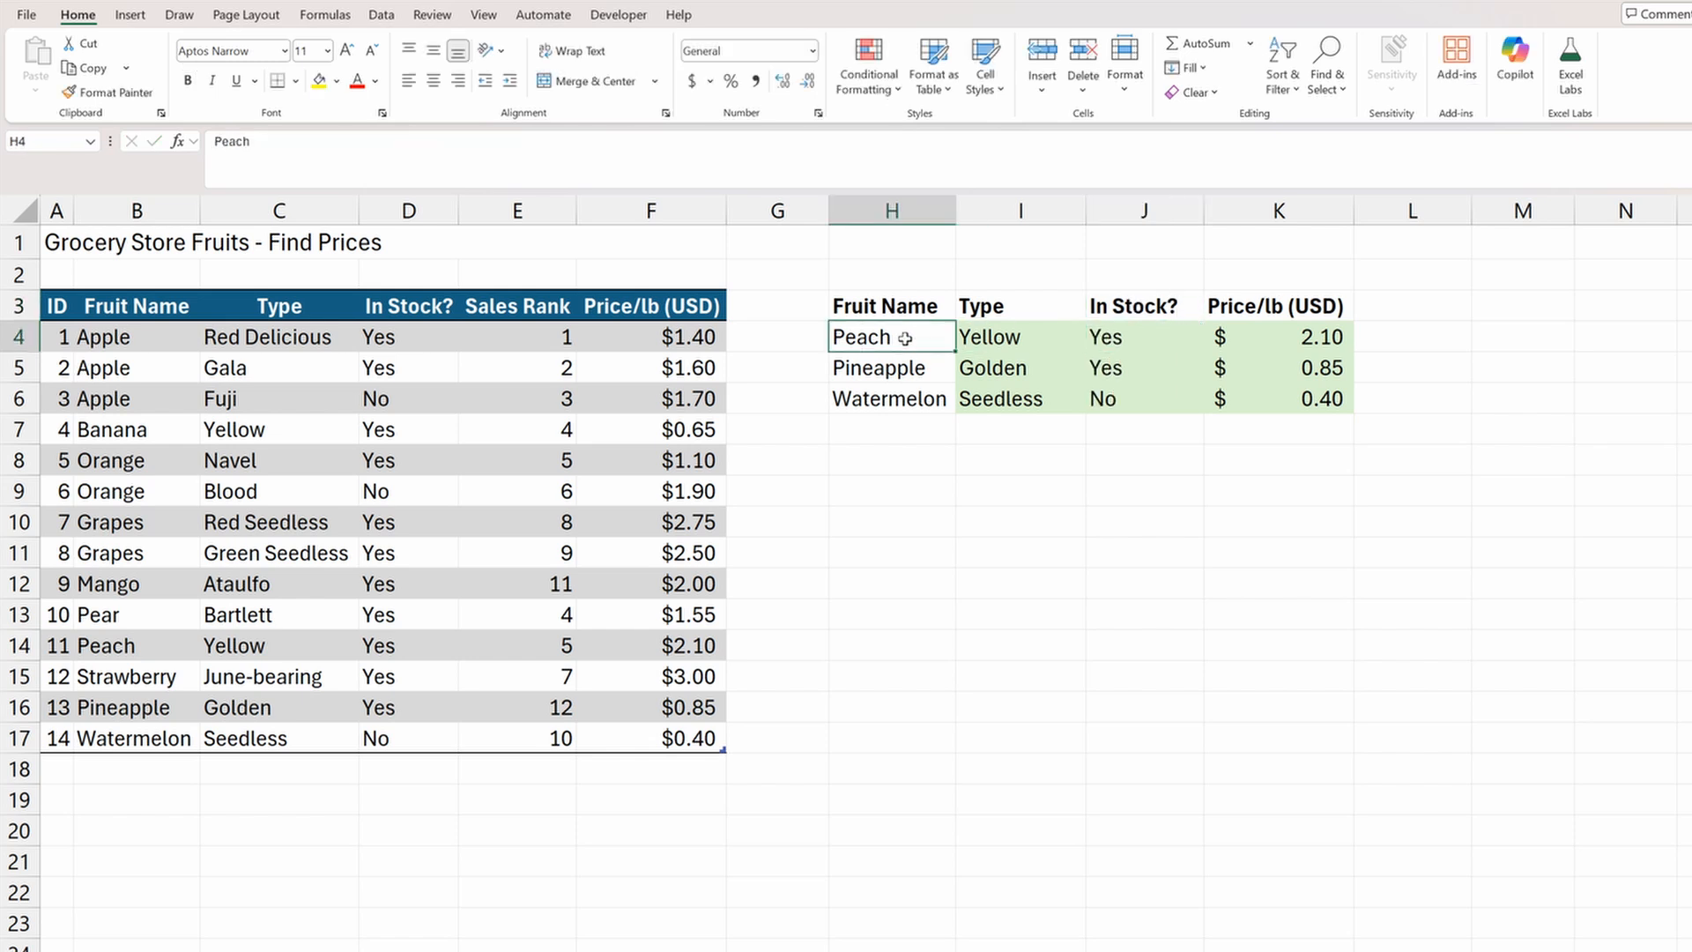
type("Grapes")
key("Return")
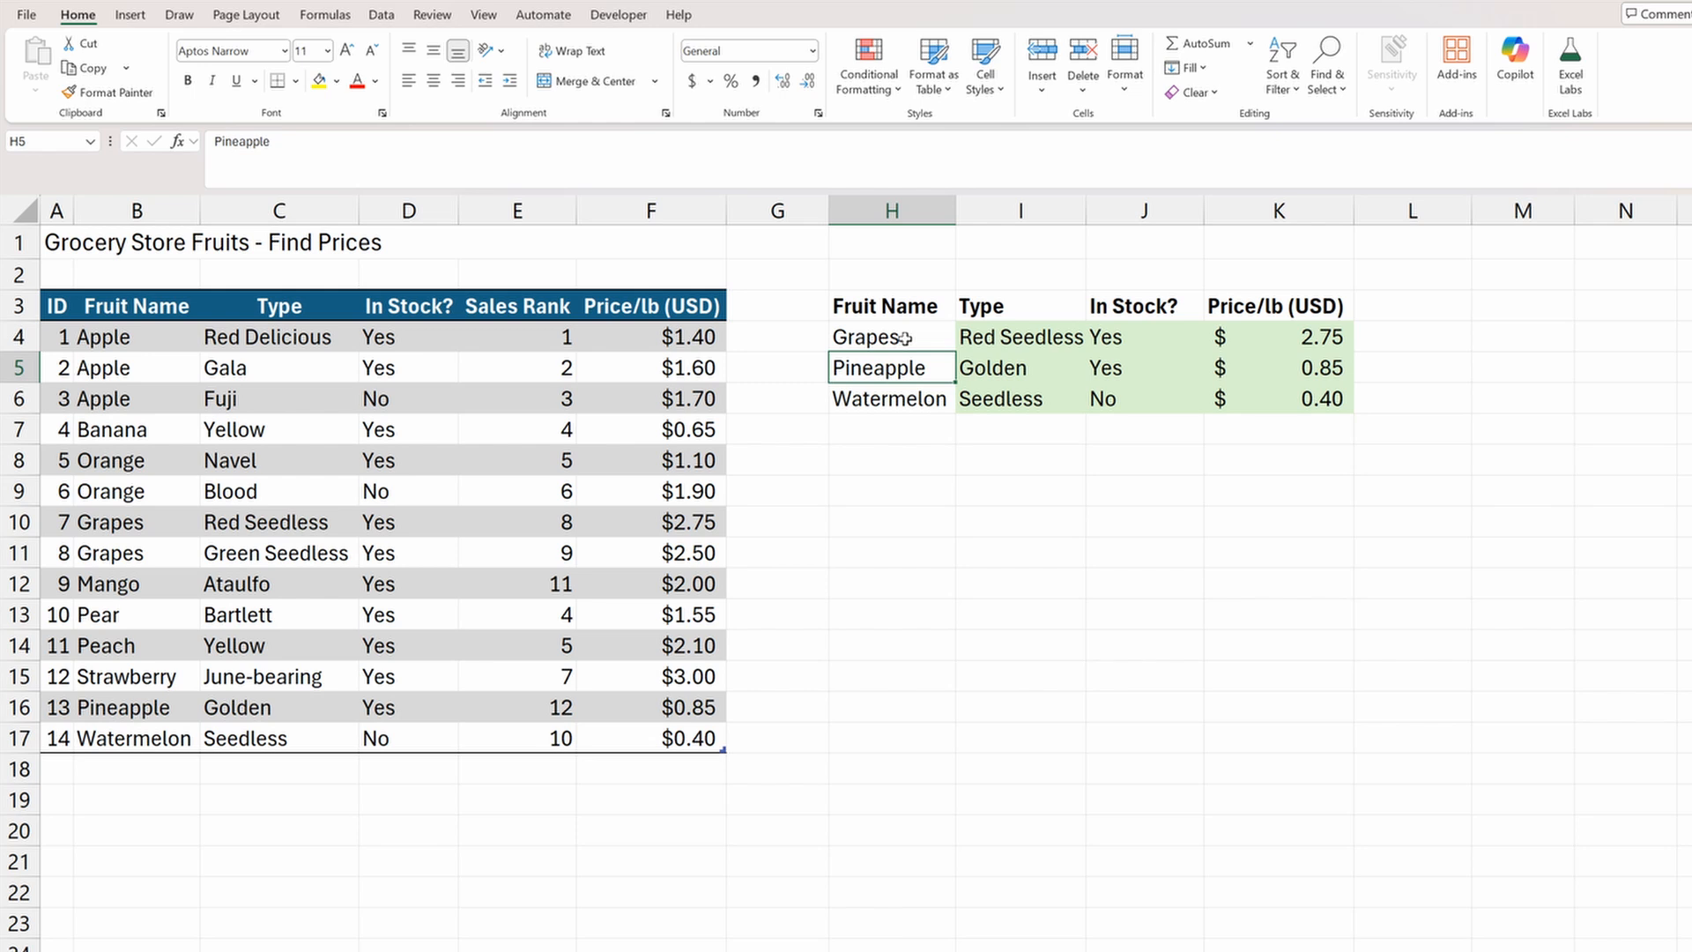
Set the lookup fruit in H4 to Banana.
left_click(905, 338)
type("Banana")
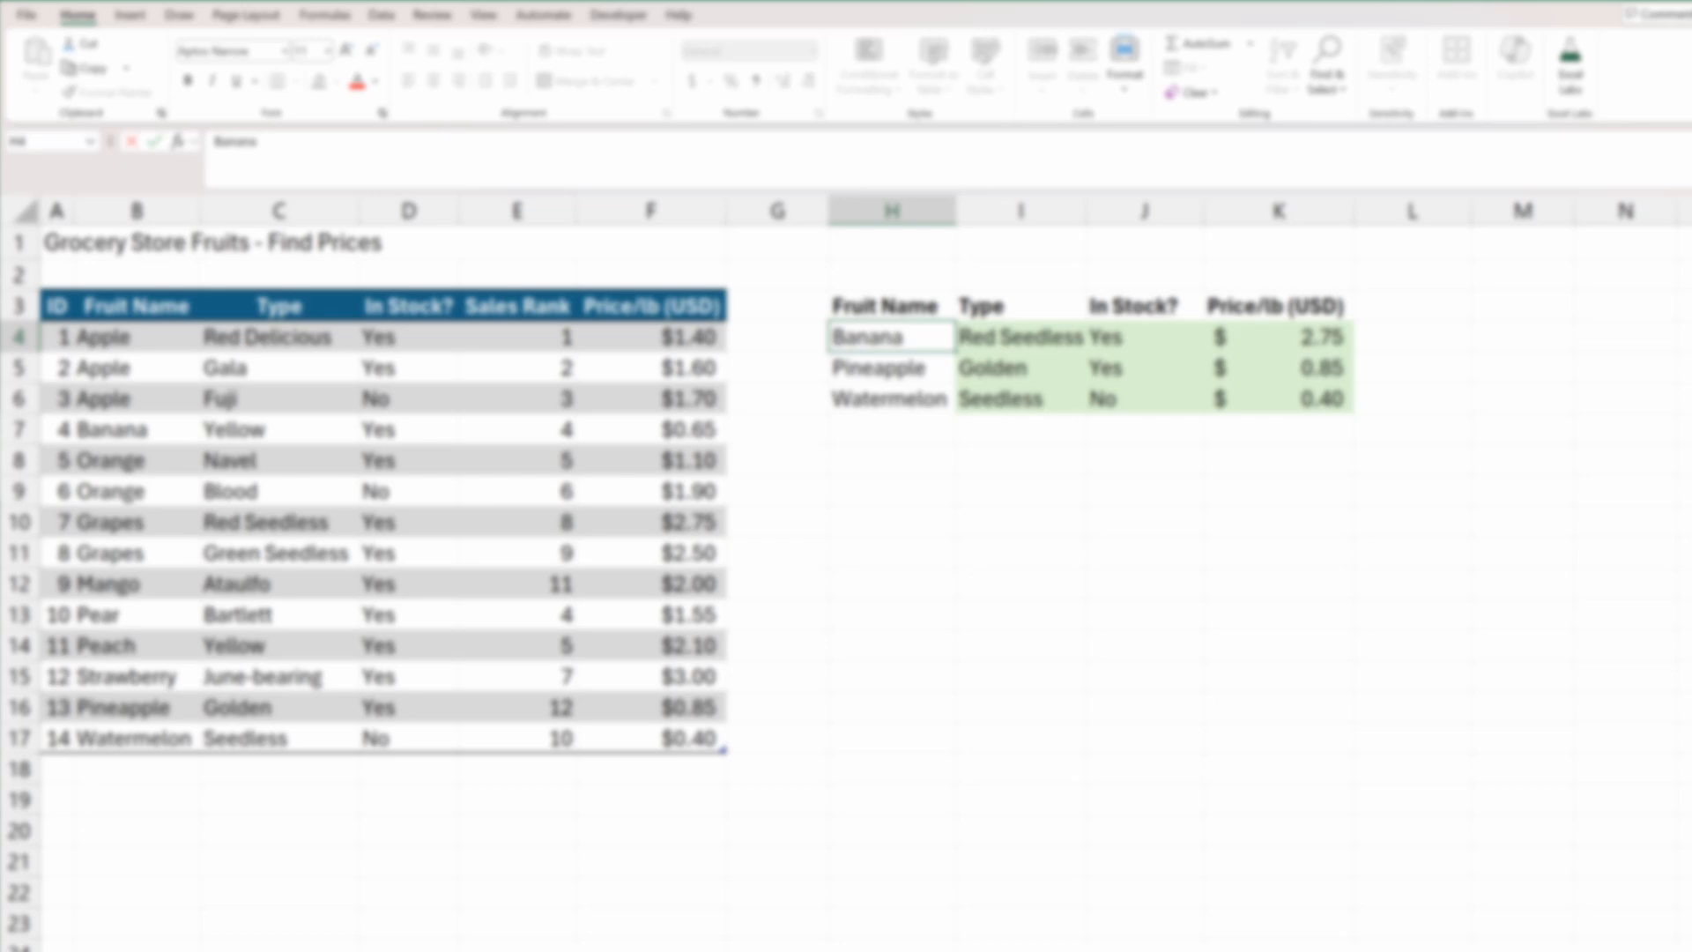
key("Return")
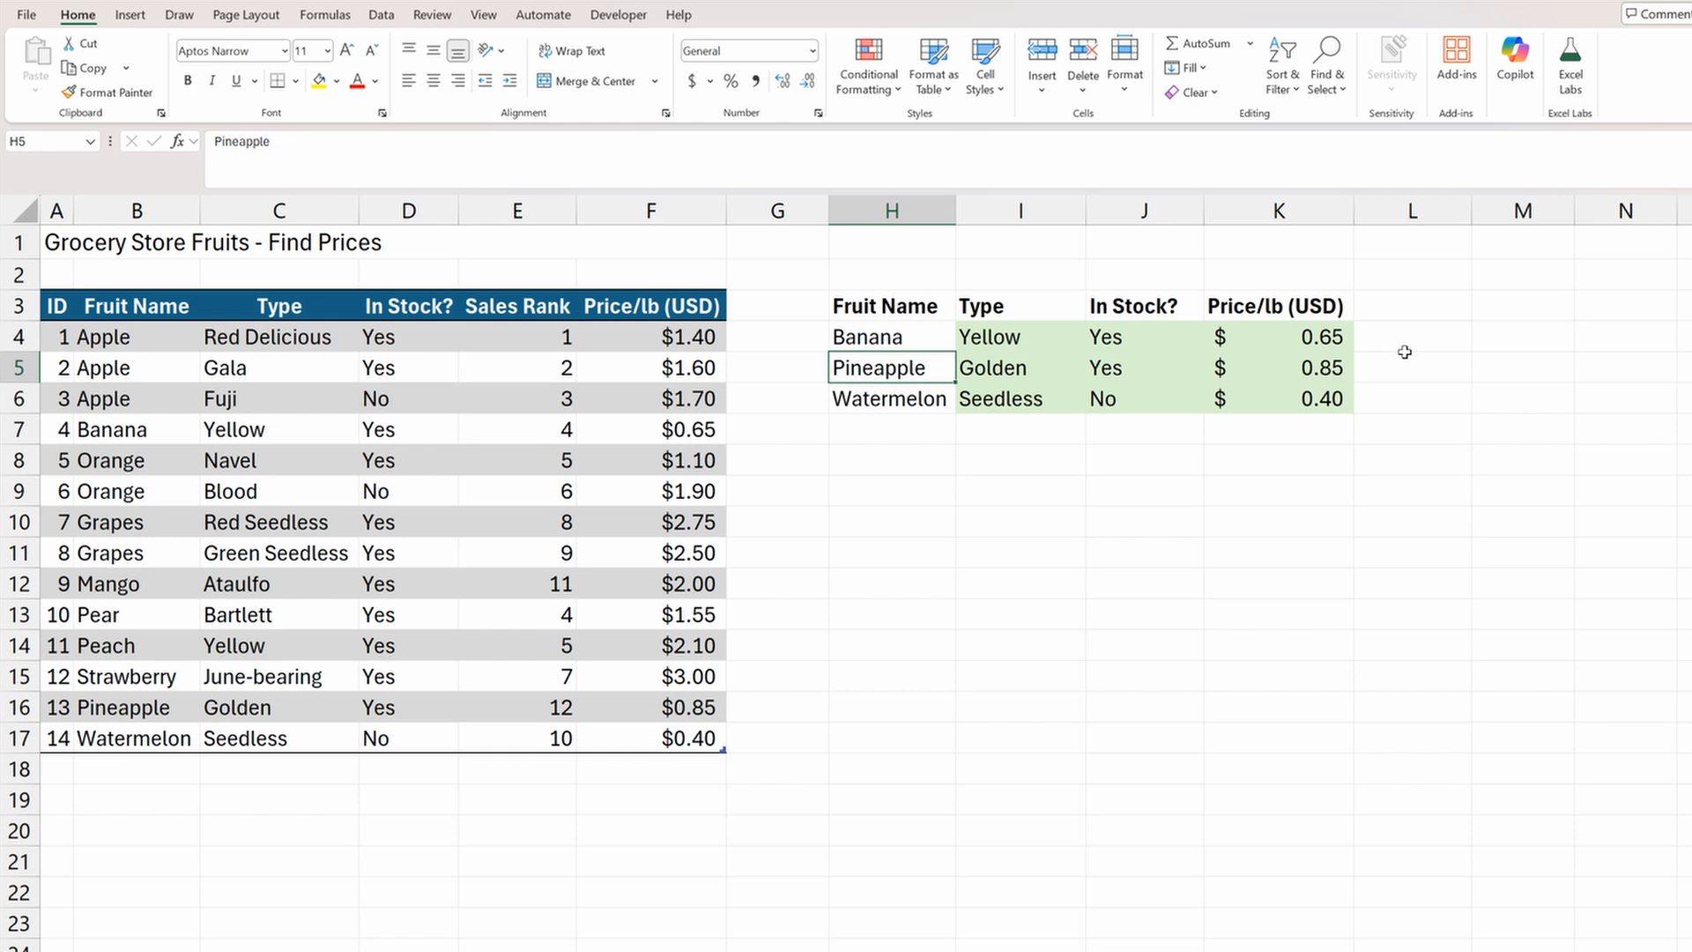
Clear I4:K6 and start an XLOOKUP formula in I4 with H4 as lookup value and Fruits[Fruit Name] as lookup array.
left_click_drag(1015, 338, 1251, 394)
key("Delete")
left_click(1049, 337)
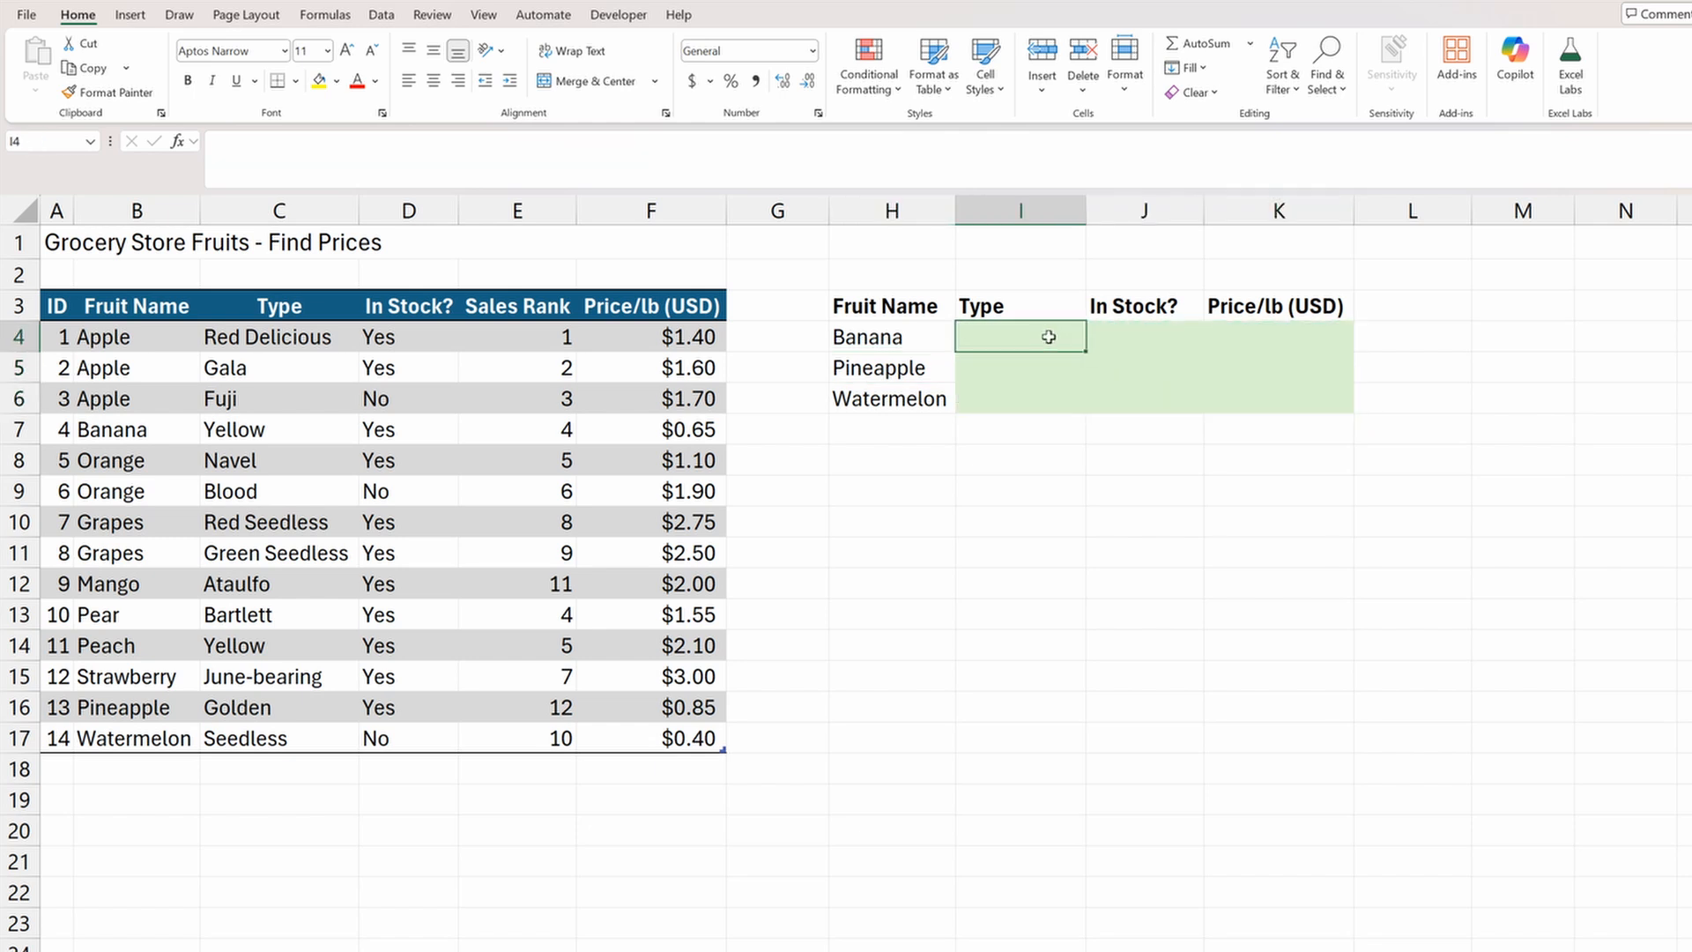
type("=XLOOKUP(")
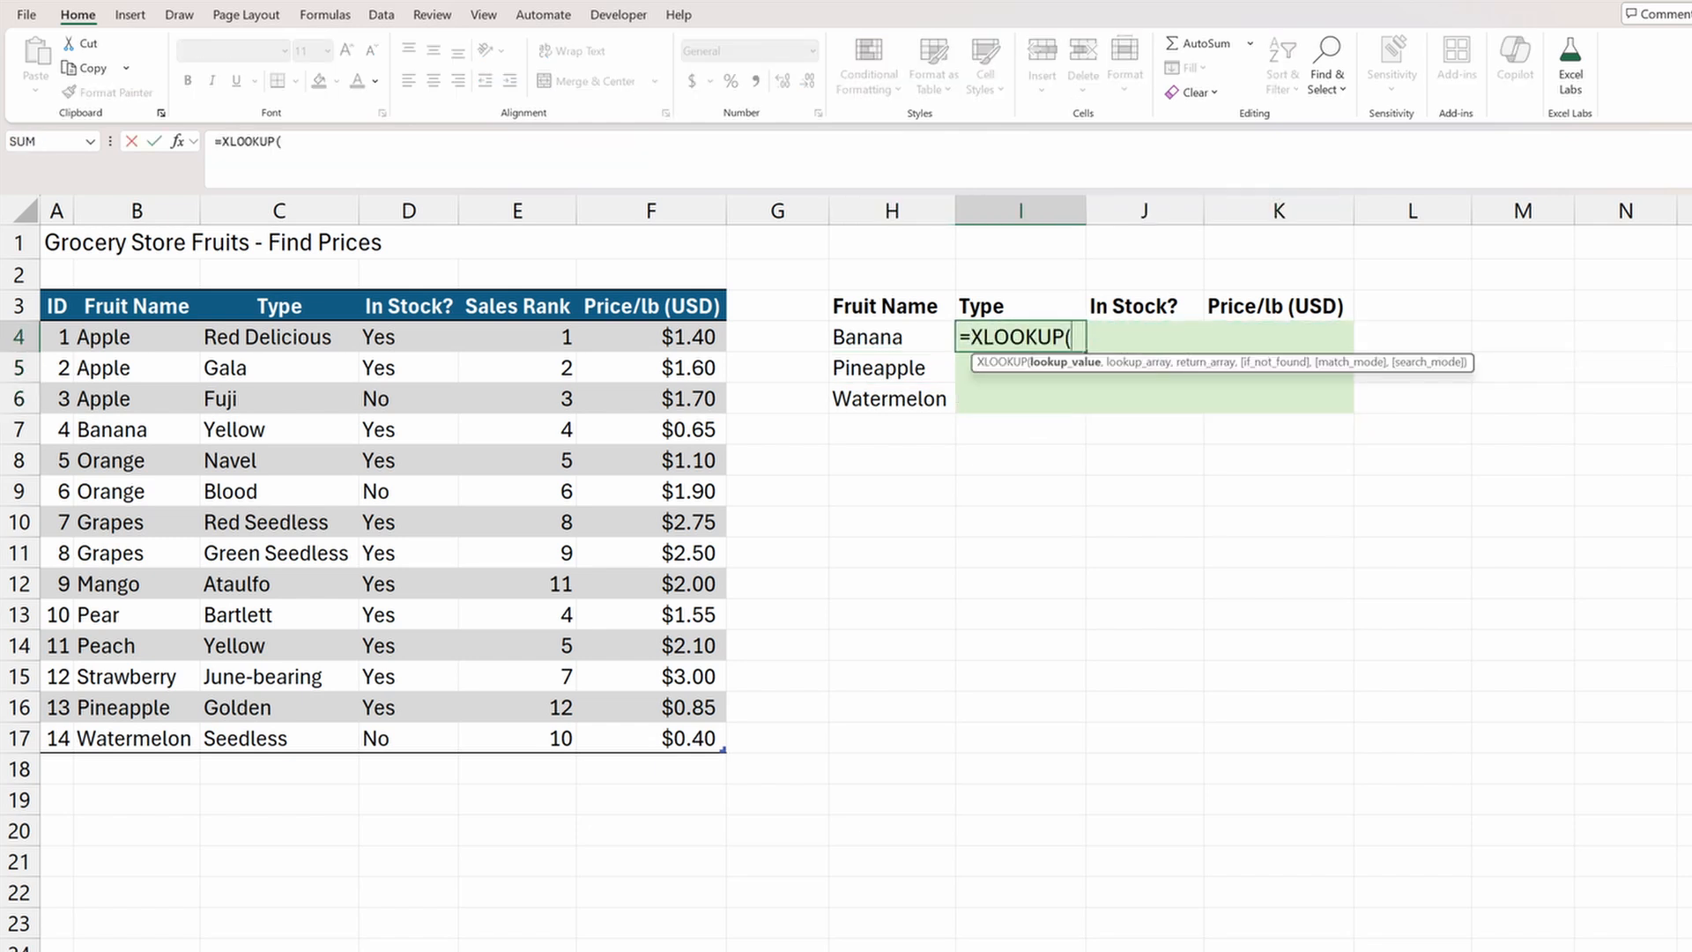
left_click(868, 336)
type(",")
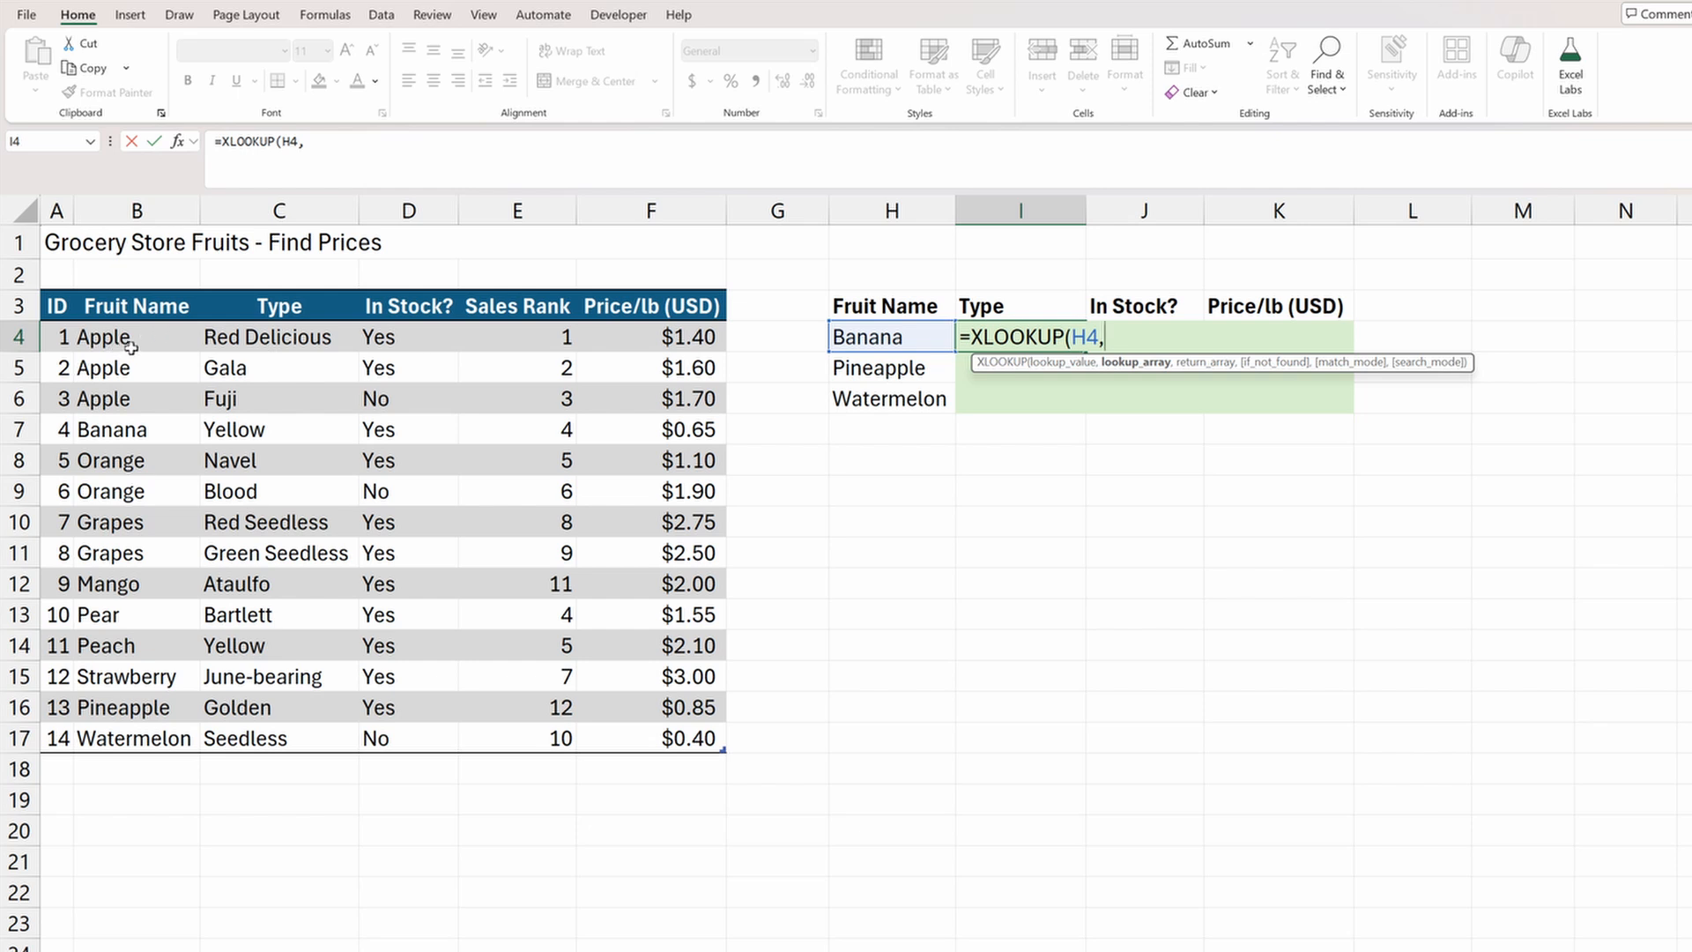
left_click_drag(125, 338, 147, 737)
type(",")
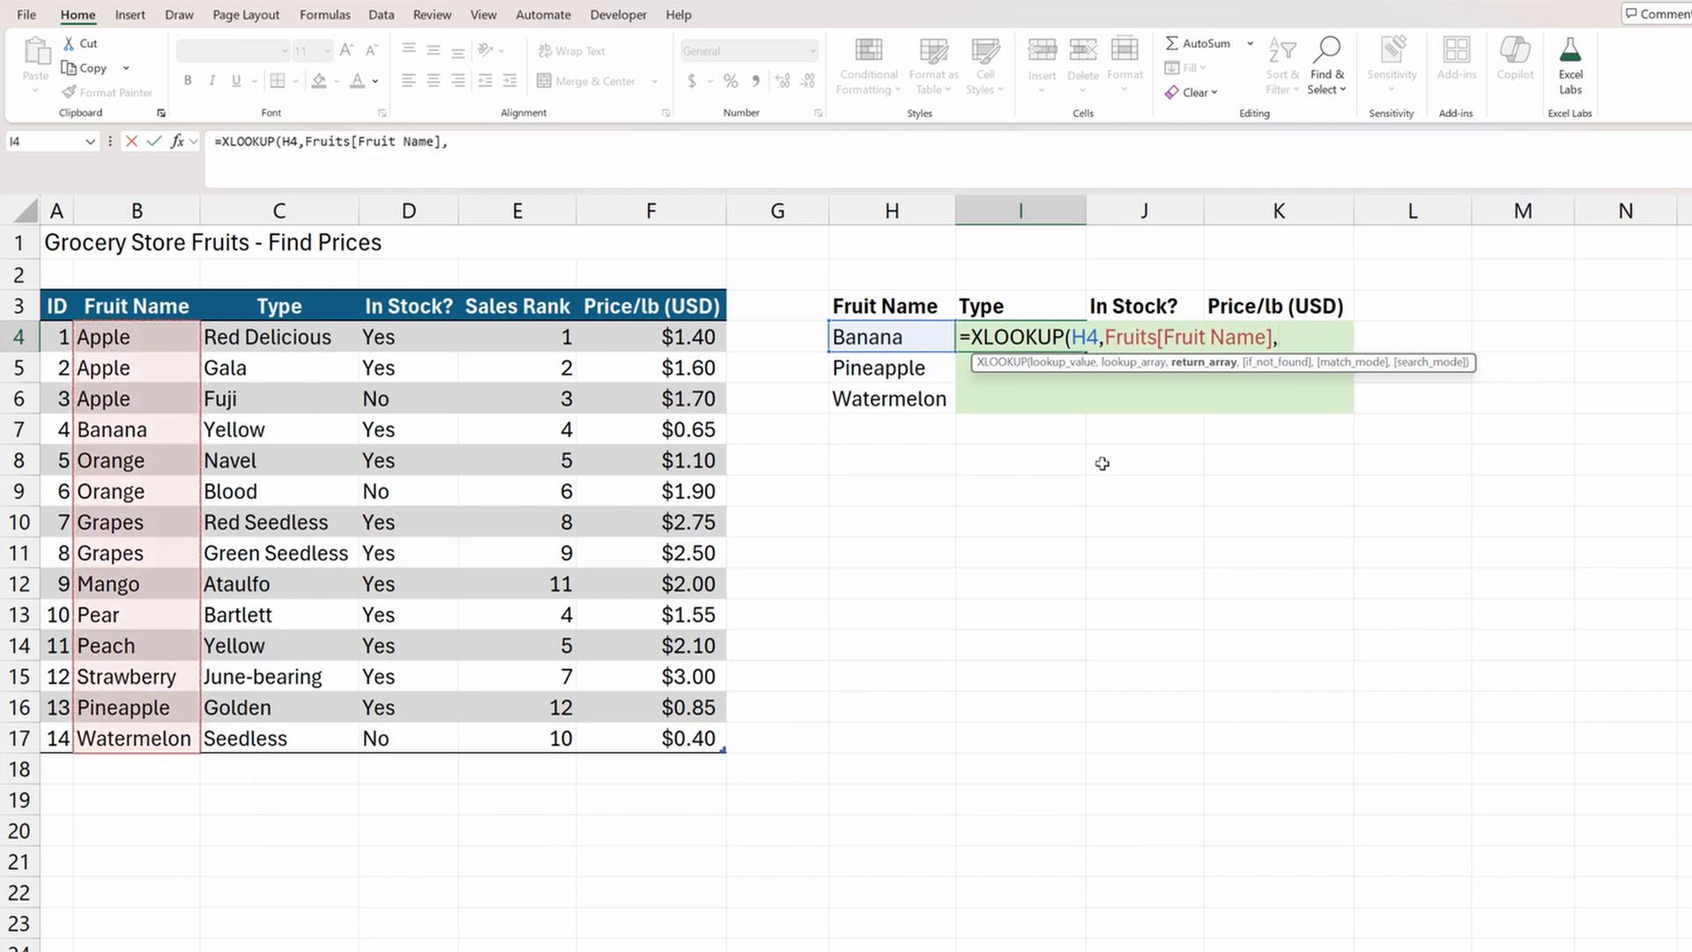
Nest a second XLOOKUP as the return array, looking up I3 in Fruits[#Headers] and returning from the whole Fruits table.
type("XLOOKUP(")
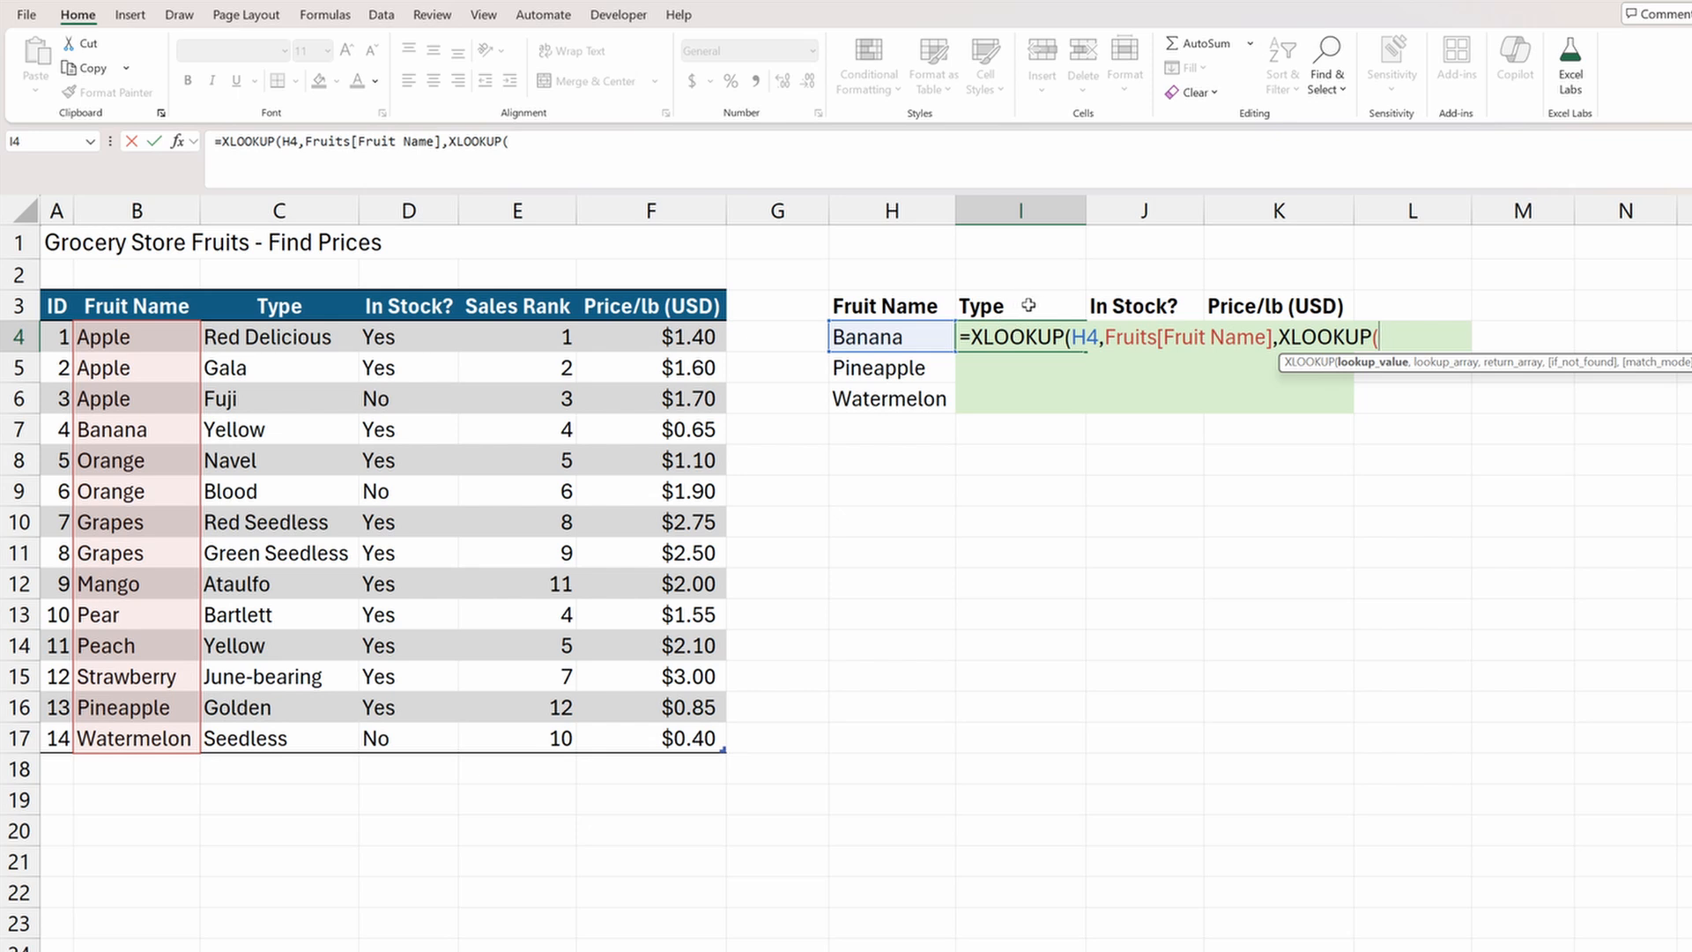
left_click(1029, 305)
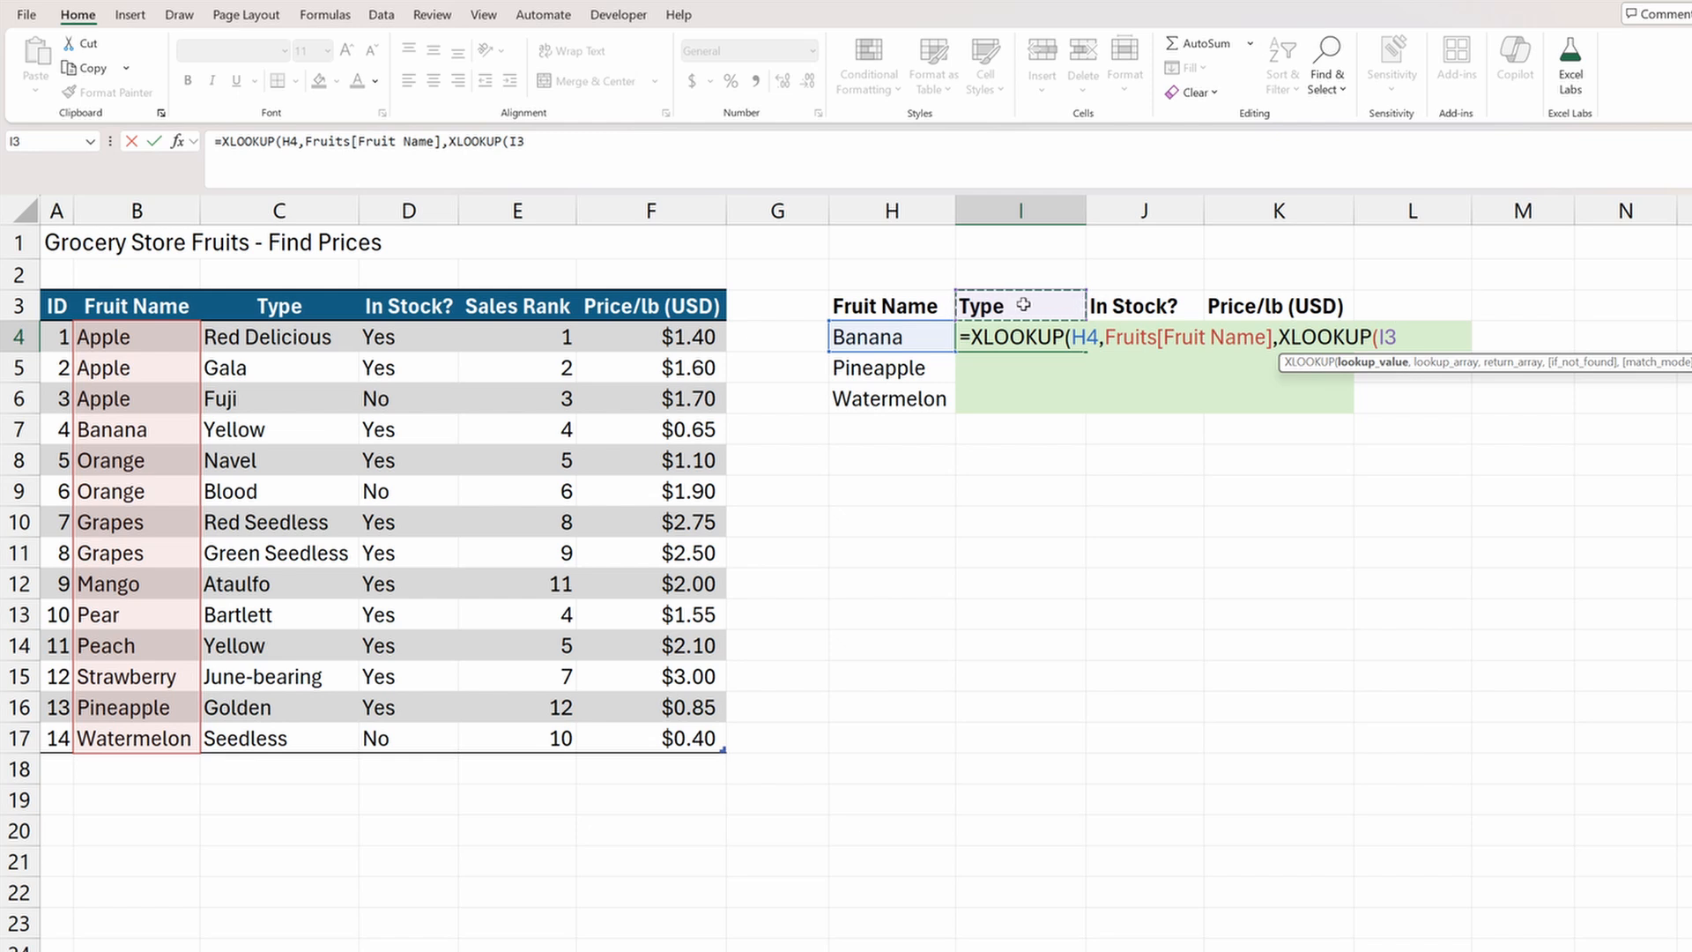
type(",")
left_click_drag(58, 309, 739, 327)
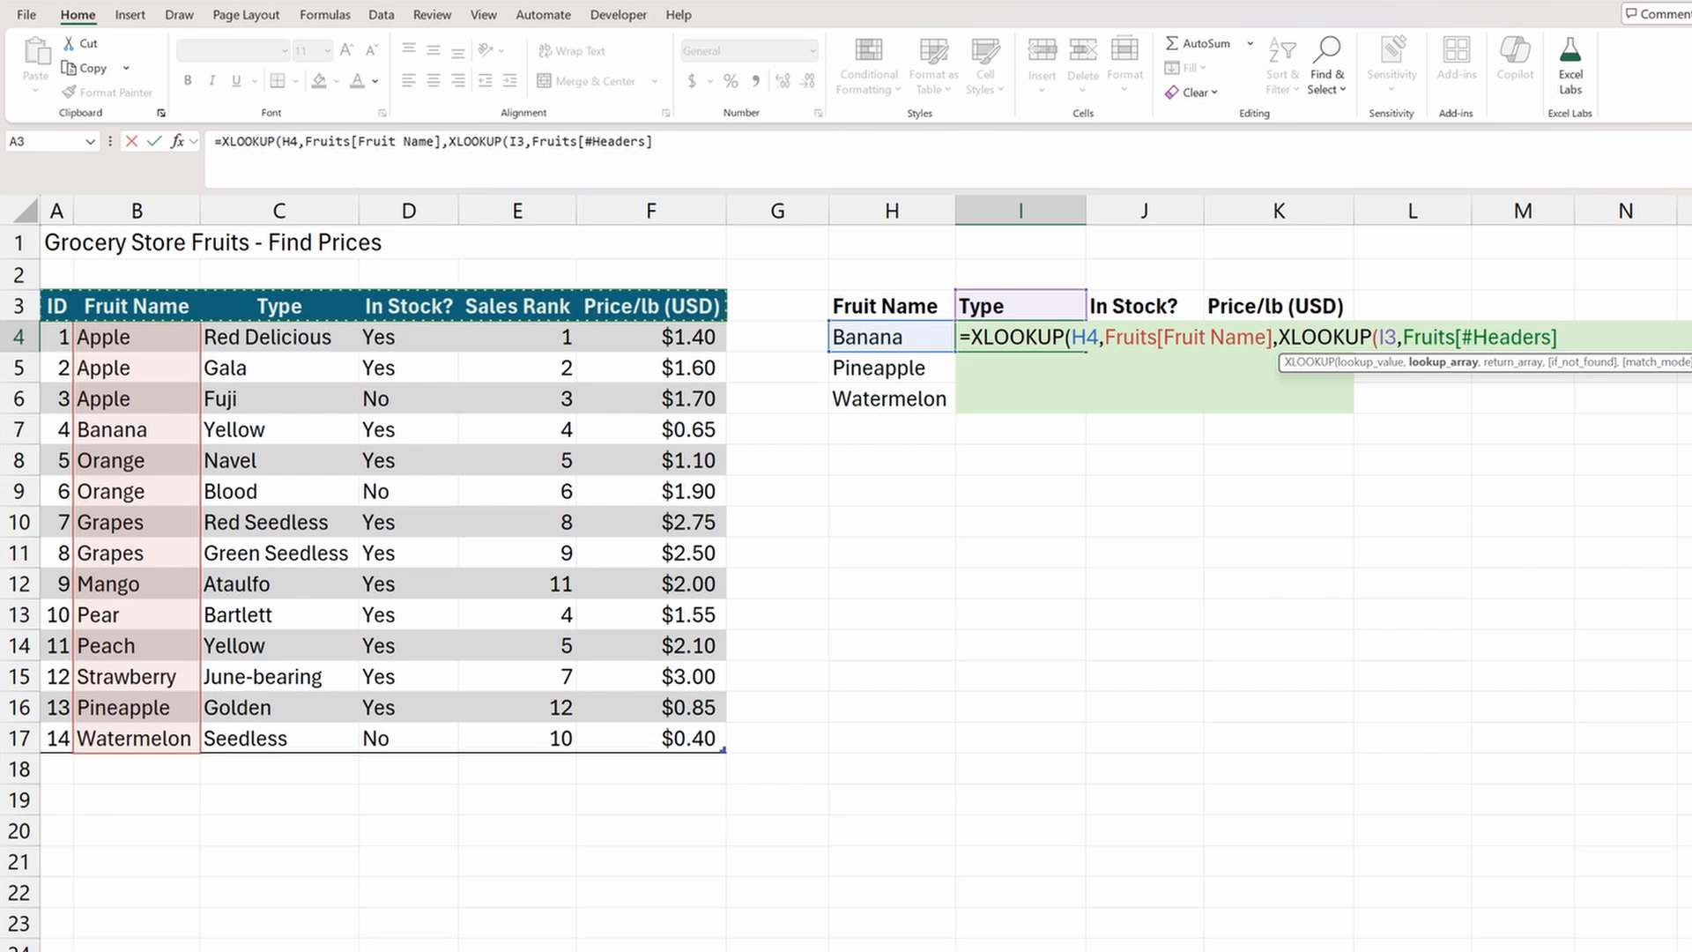
type(",")
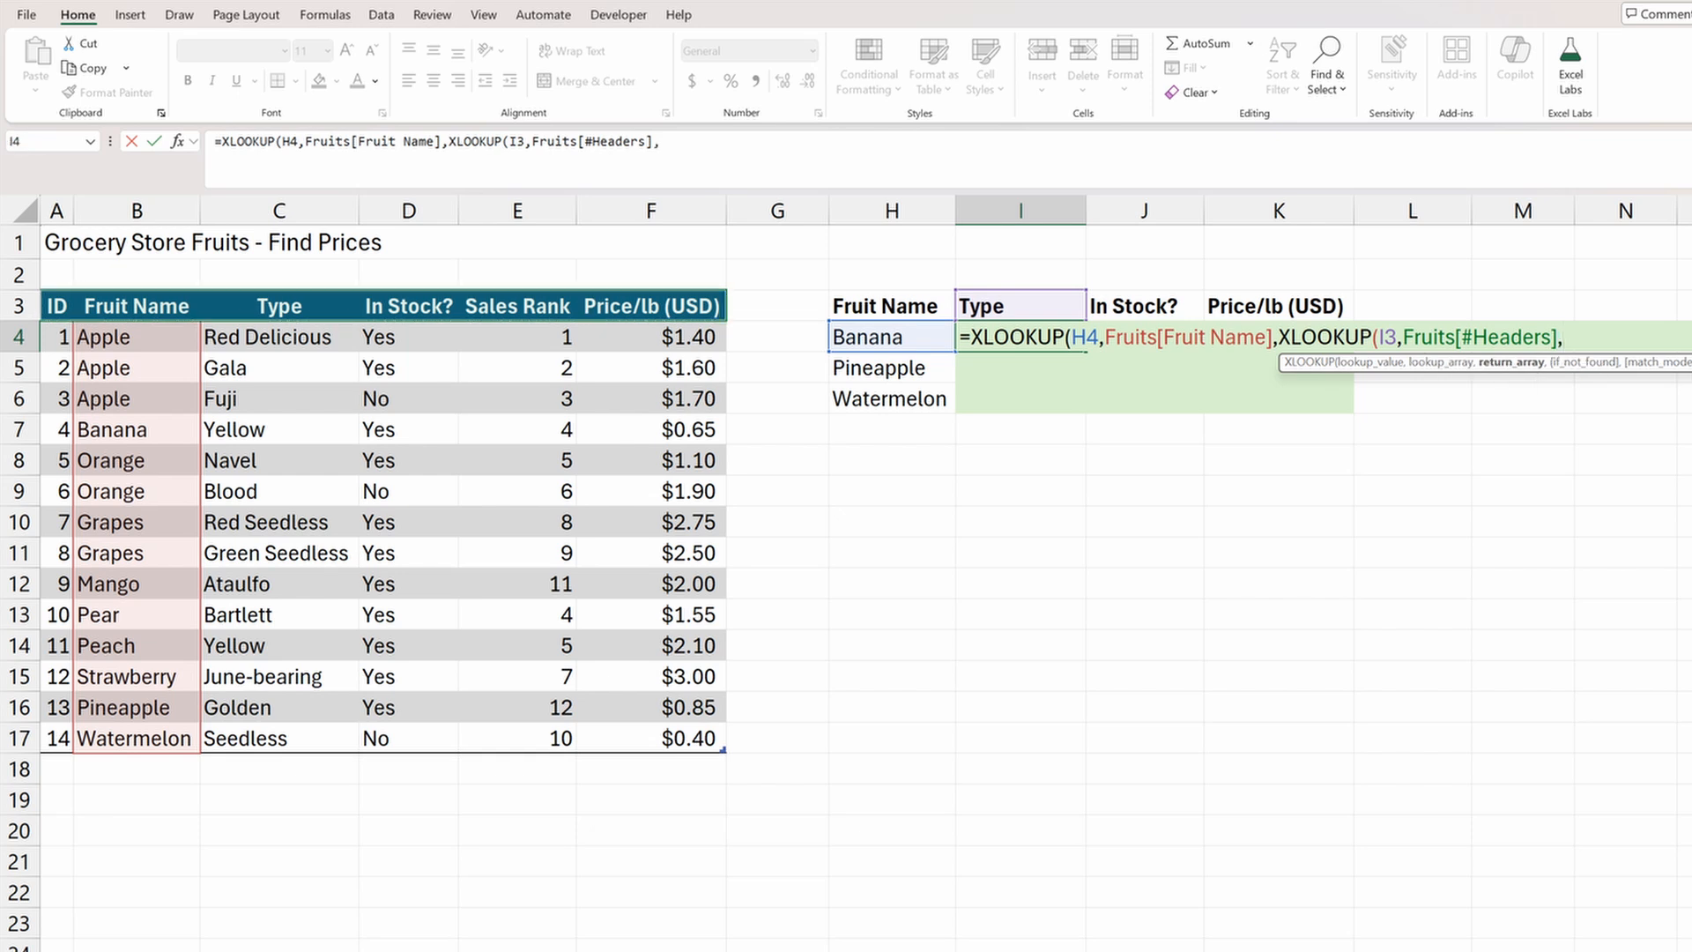
type("Fruits")
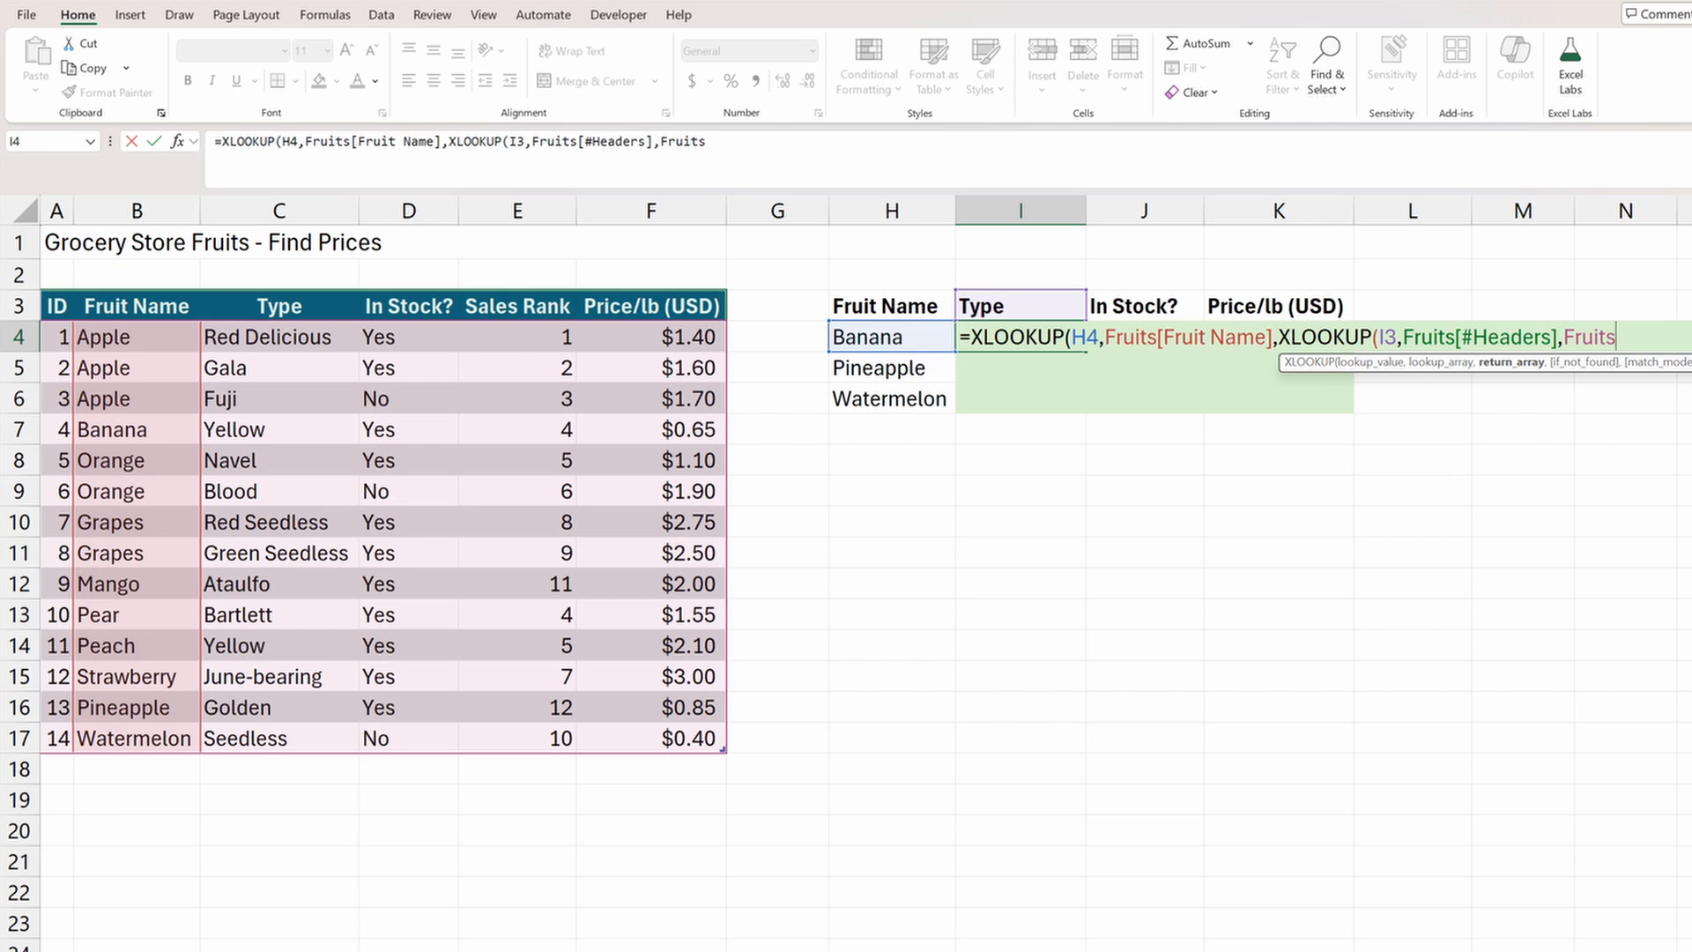
type("))")
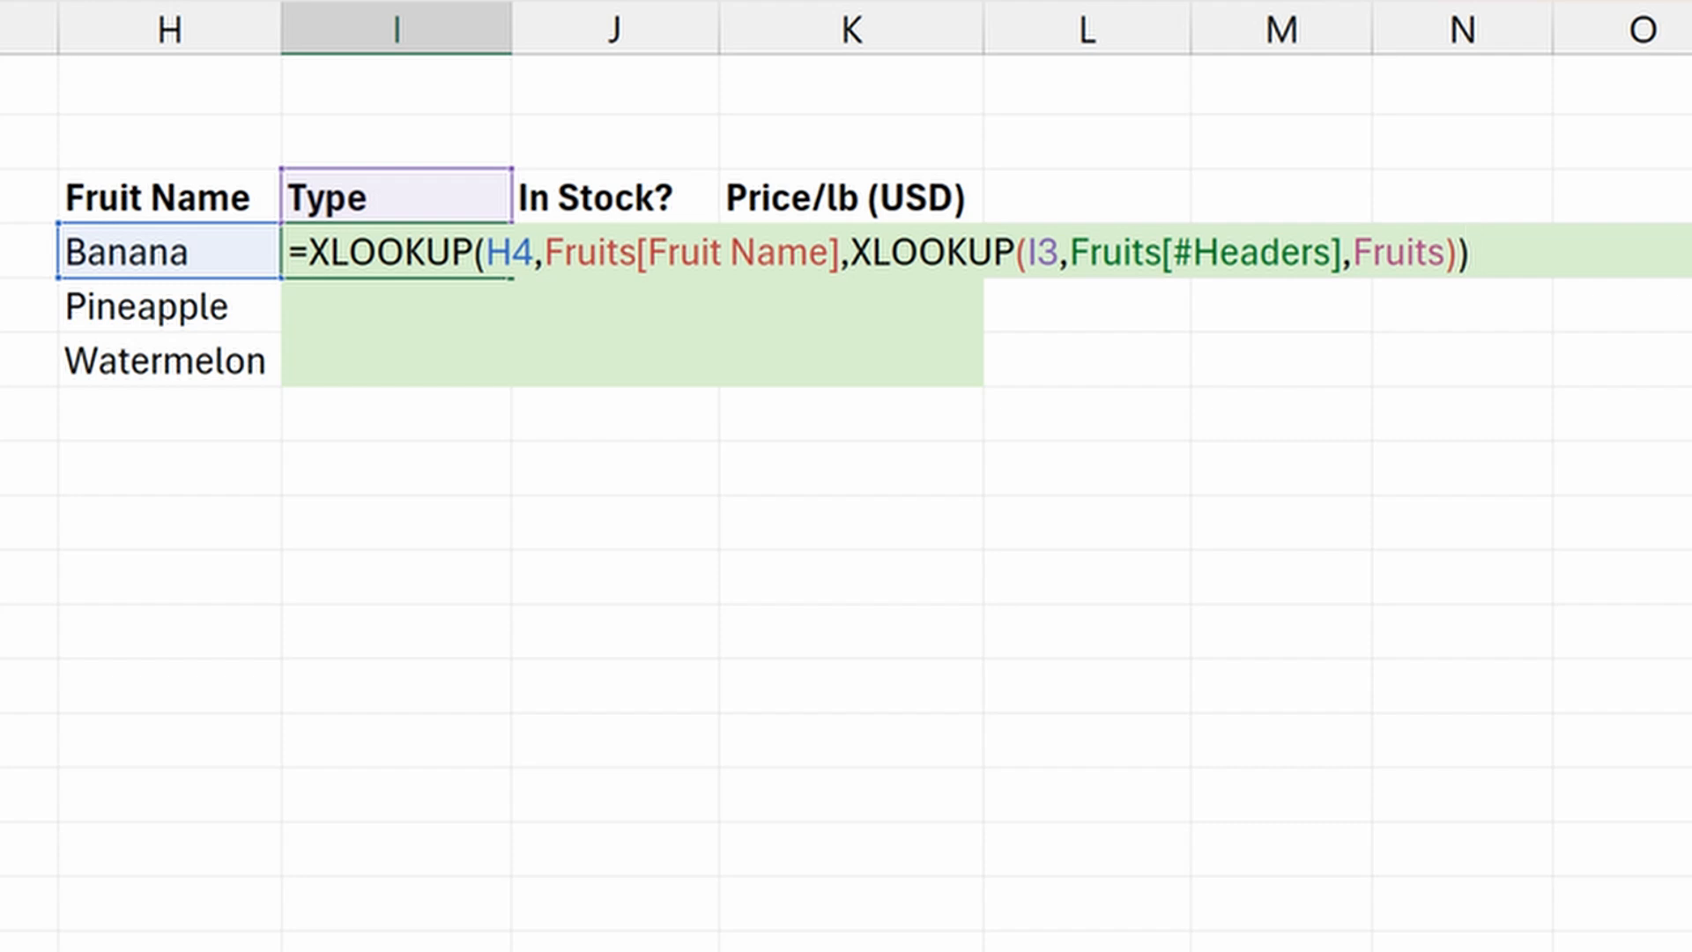
Lock the column of the fruit reference as $H4 and the row of the header reference as I$3.
left_click(486, 252)
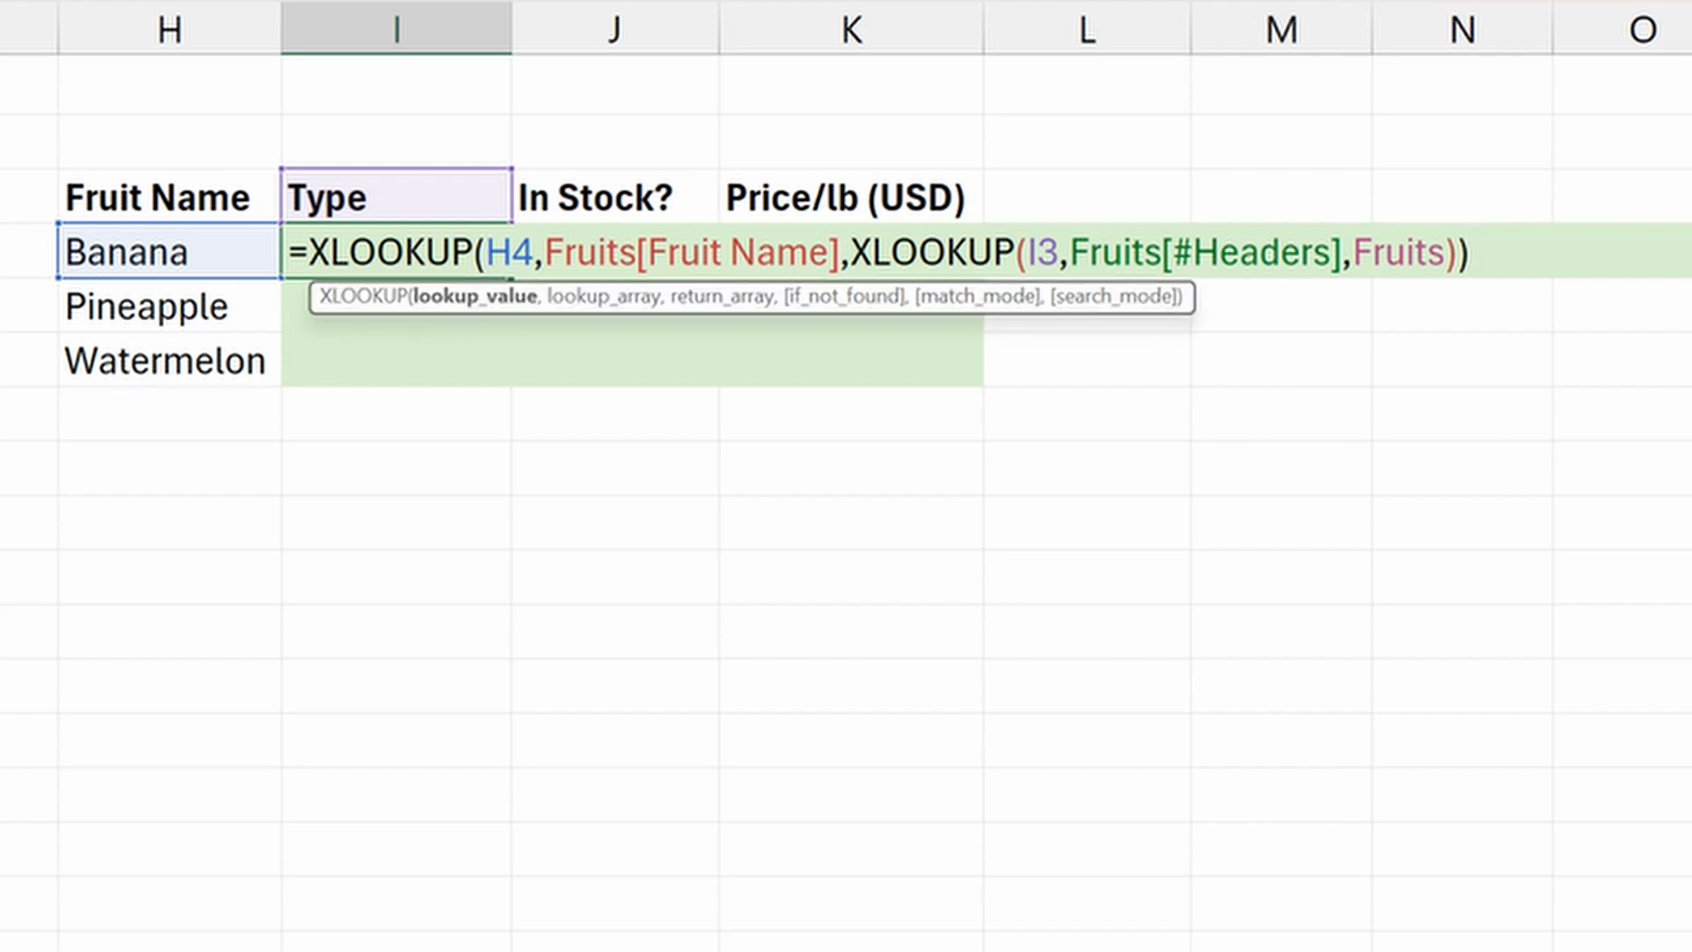
type("$")
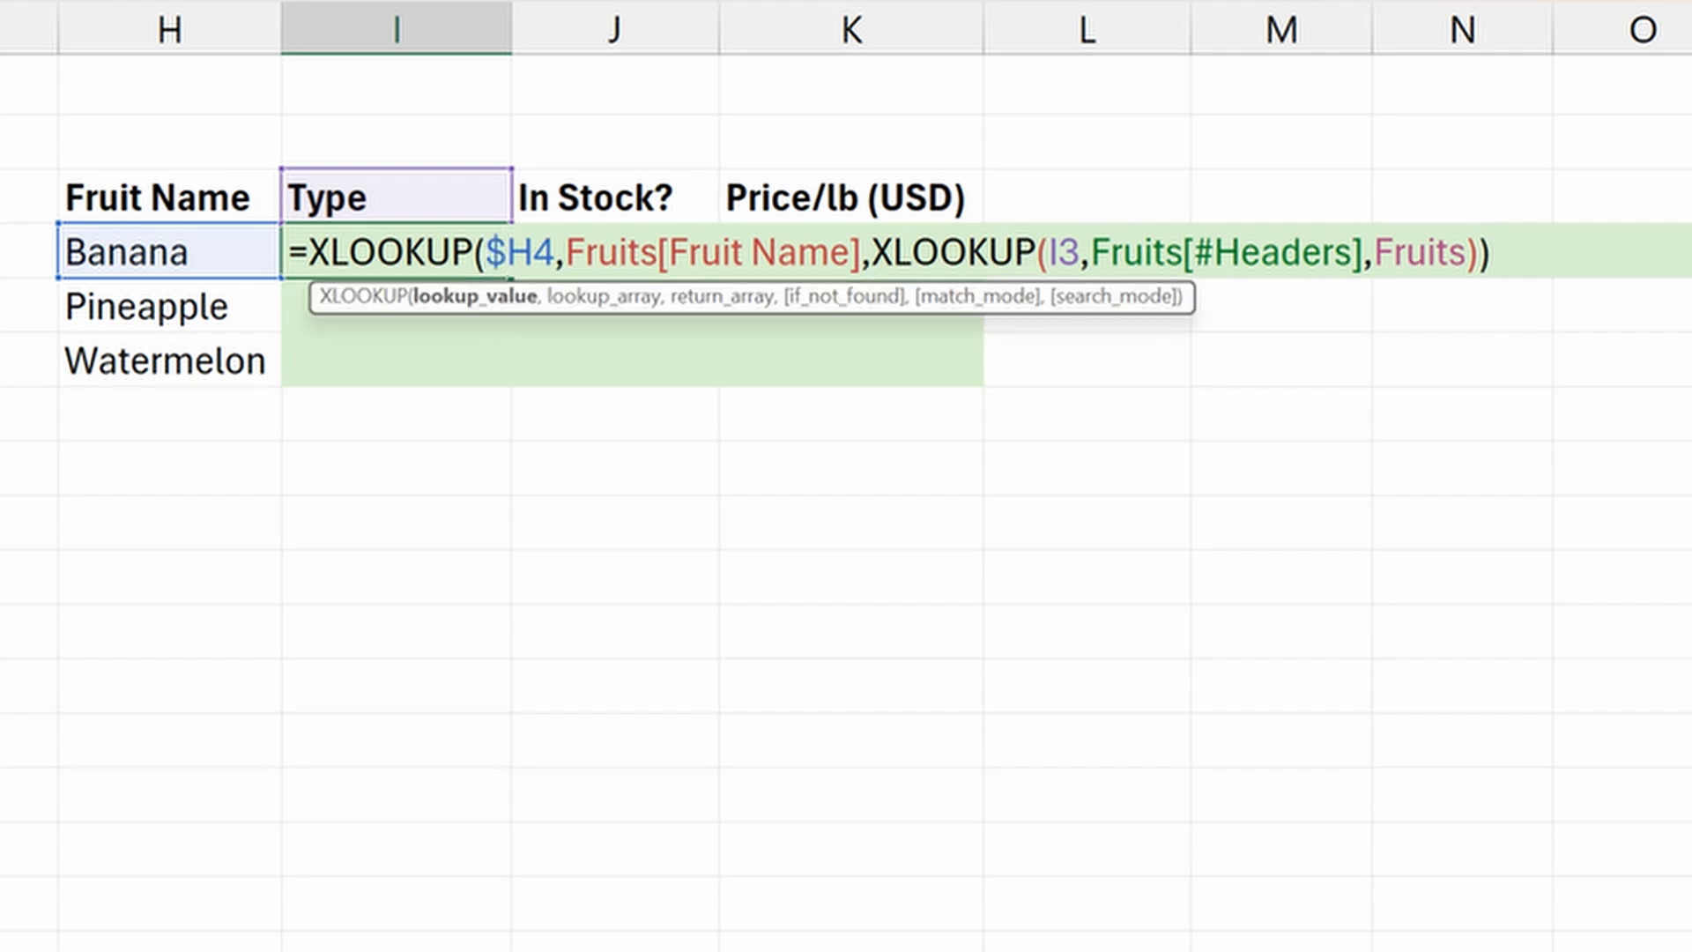
left_click(1058, 252)
type("$")
Lock the lookup array as Fruits[[Fruit Name]:[Fruit Name]] and enter the formula in I4.
left_click(657, 252)
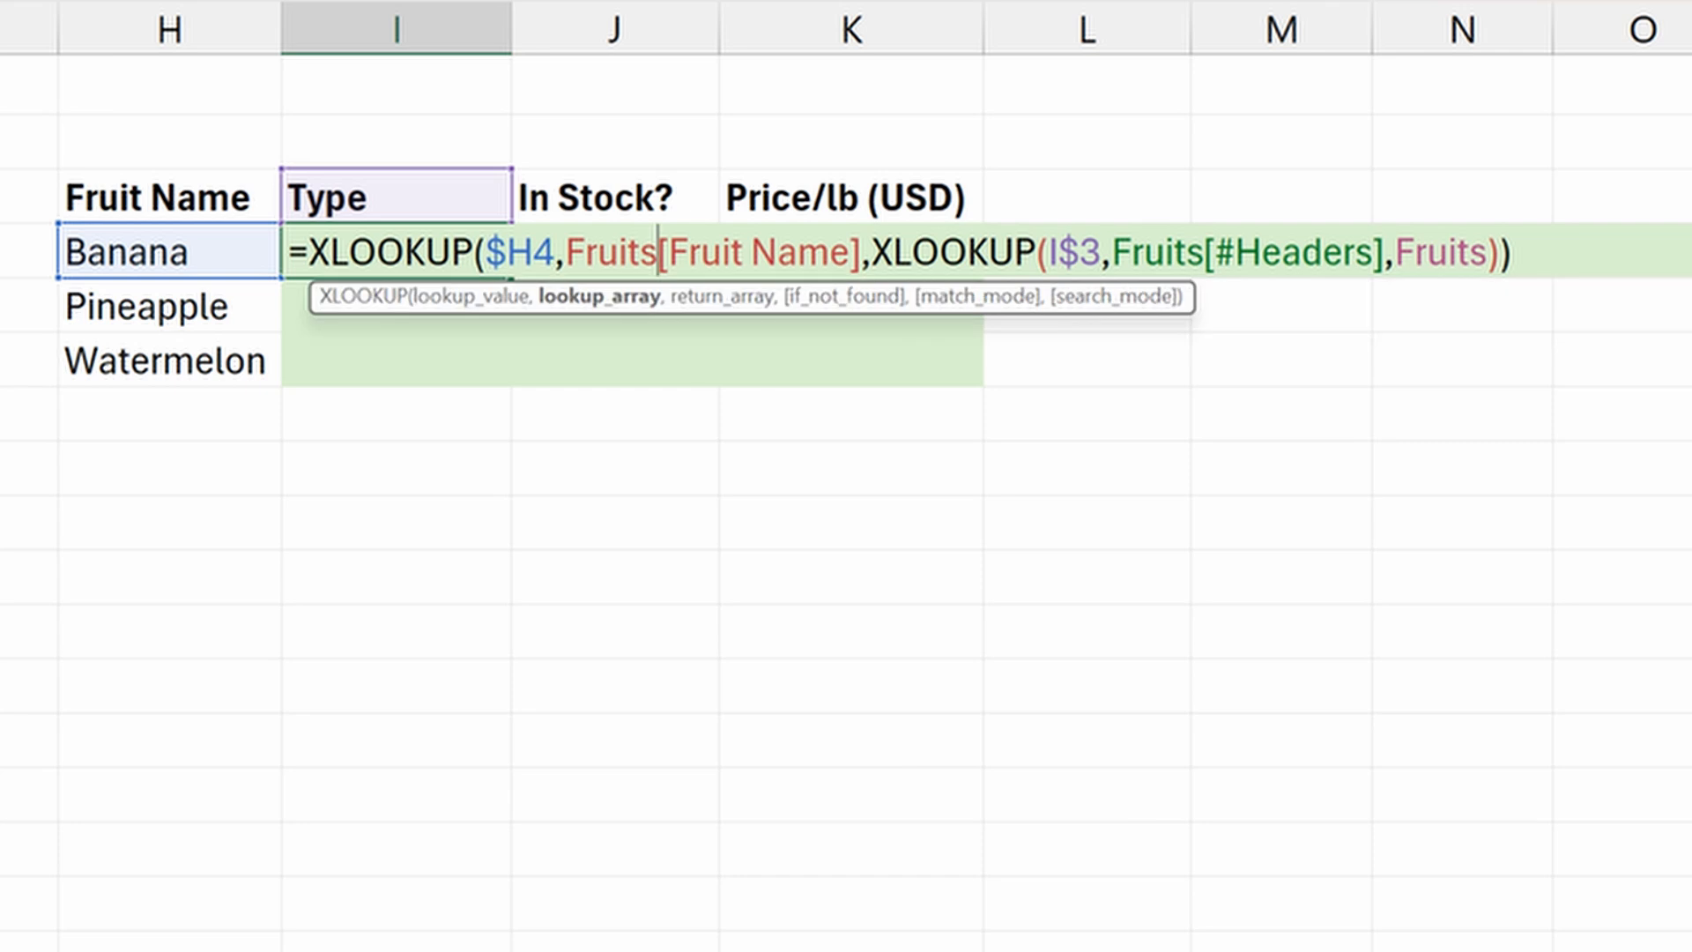
type("[")
left_click(871, 252)
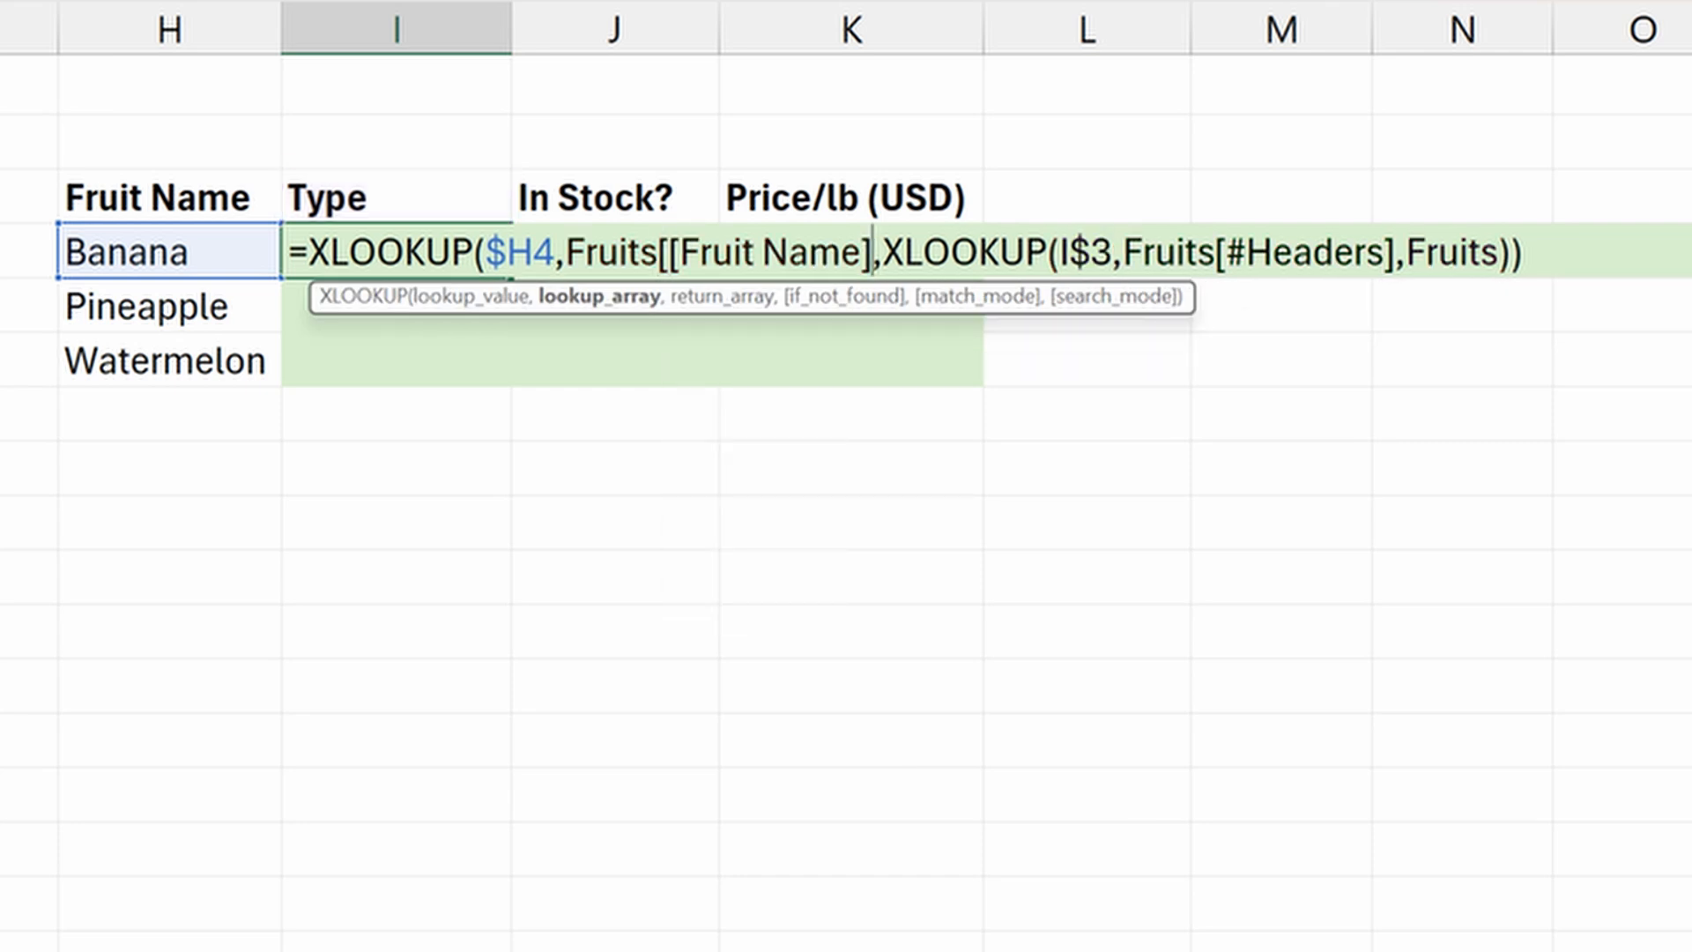
type(":[fruit")
key("Tab")
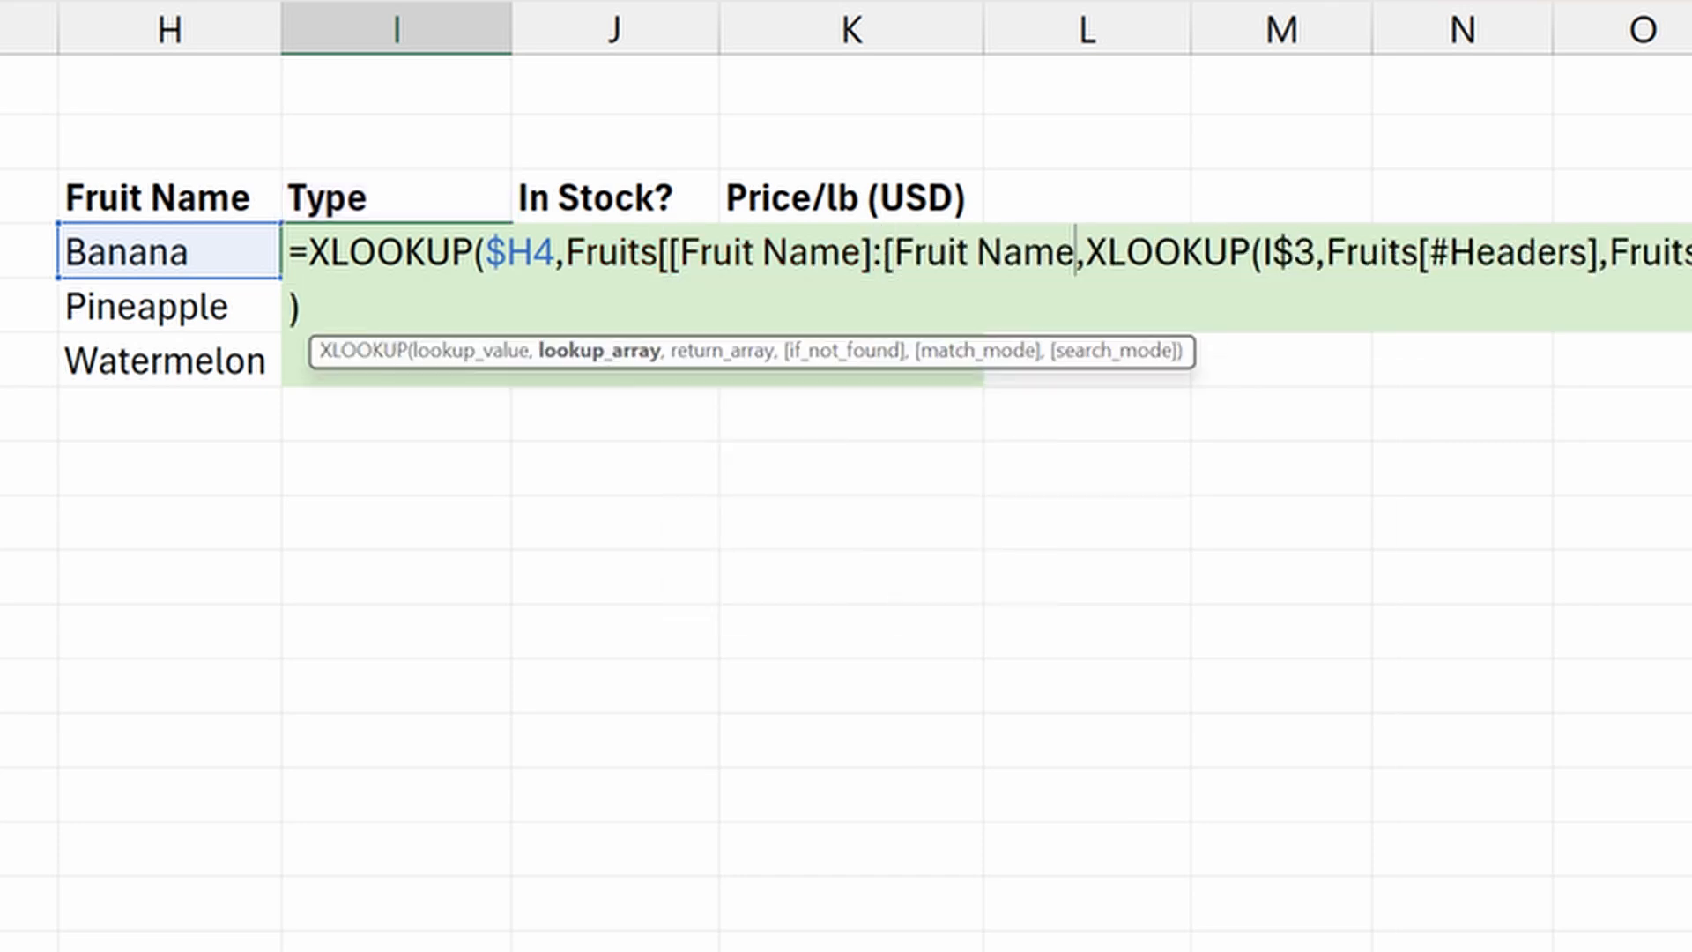
type("]]")
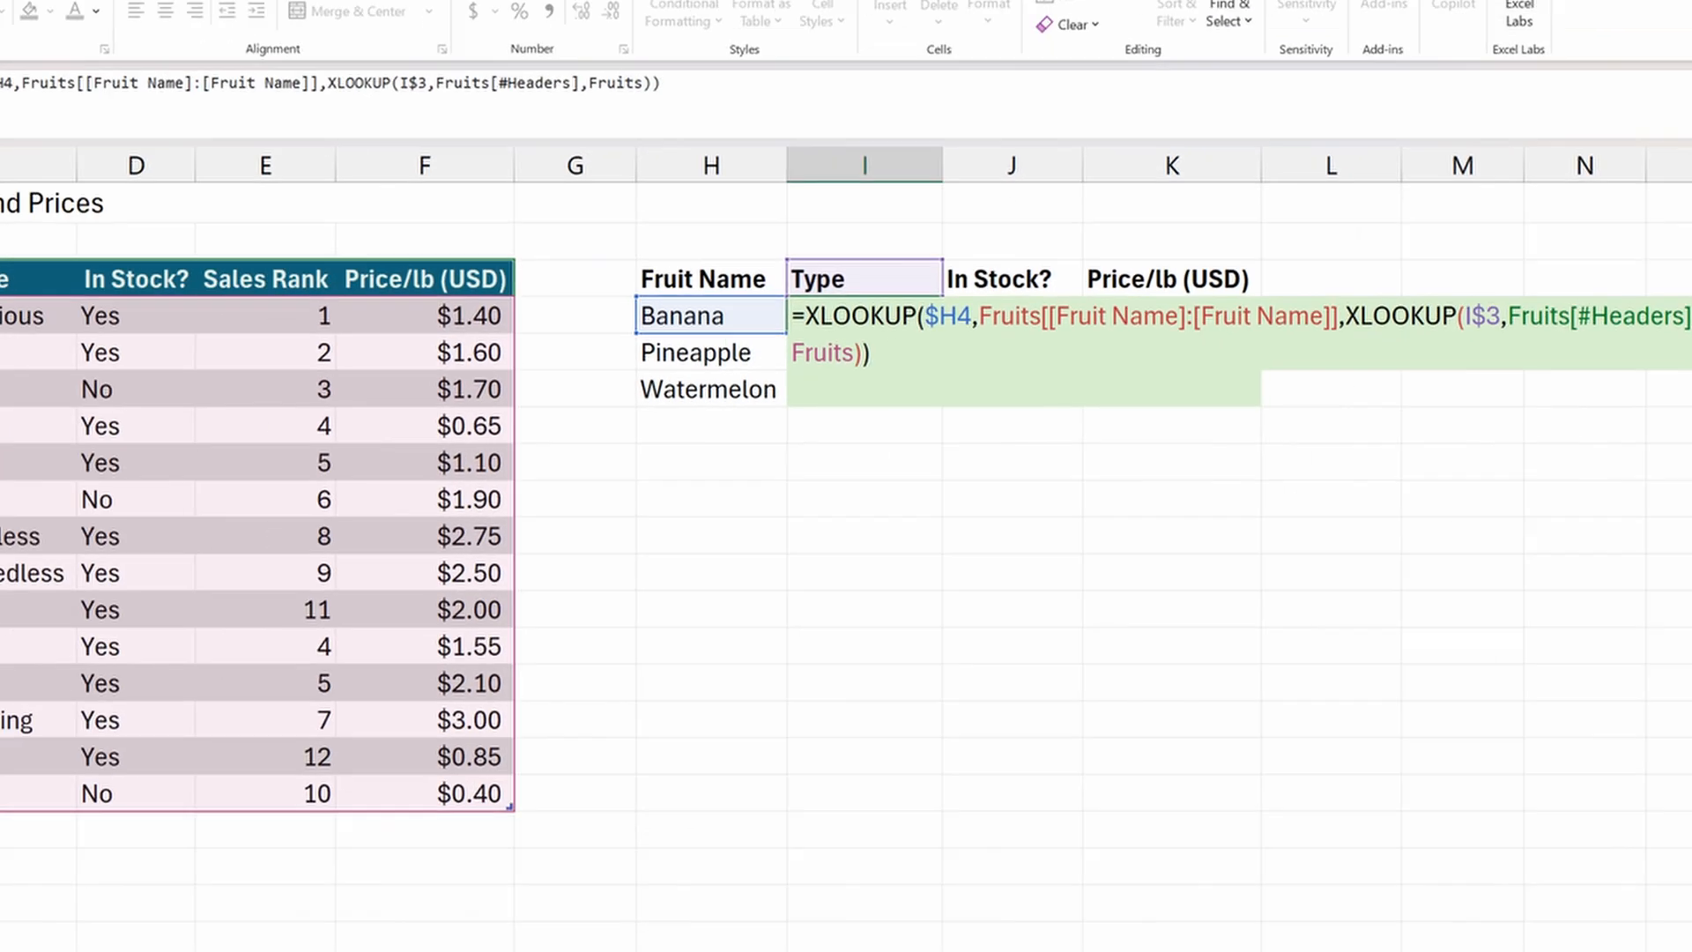
key("Return")
Fill the I4 formula across I4:K6 and apply the dollar Accounting format to the prices in K4:K6.
left_click(1043, 337)
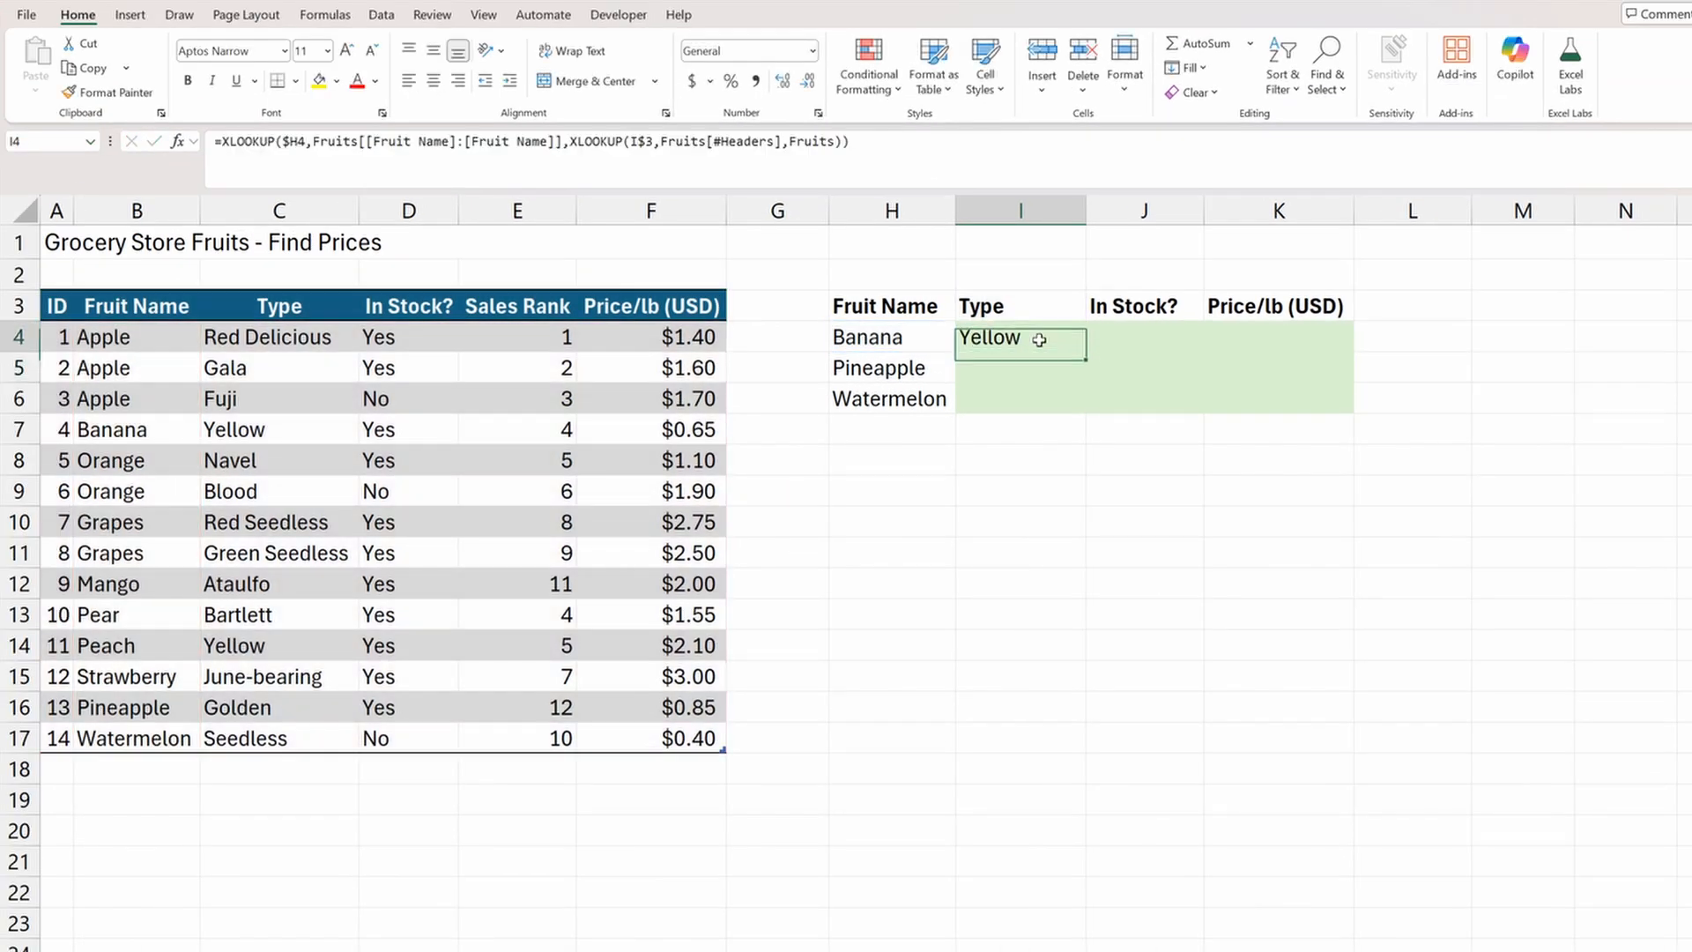
left_click_drag(1086, 349, 1354, 412)
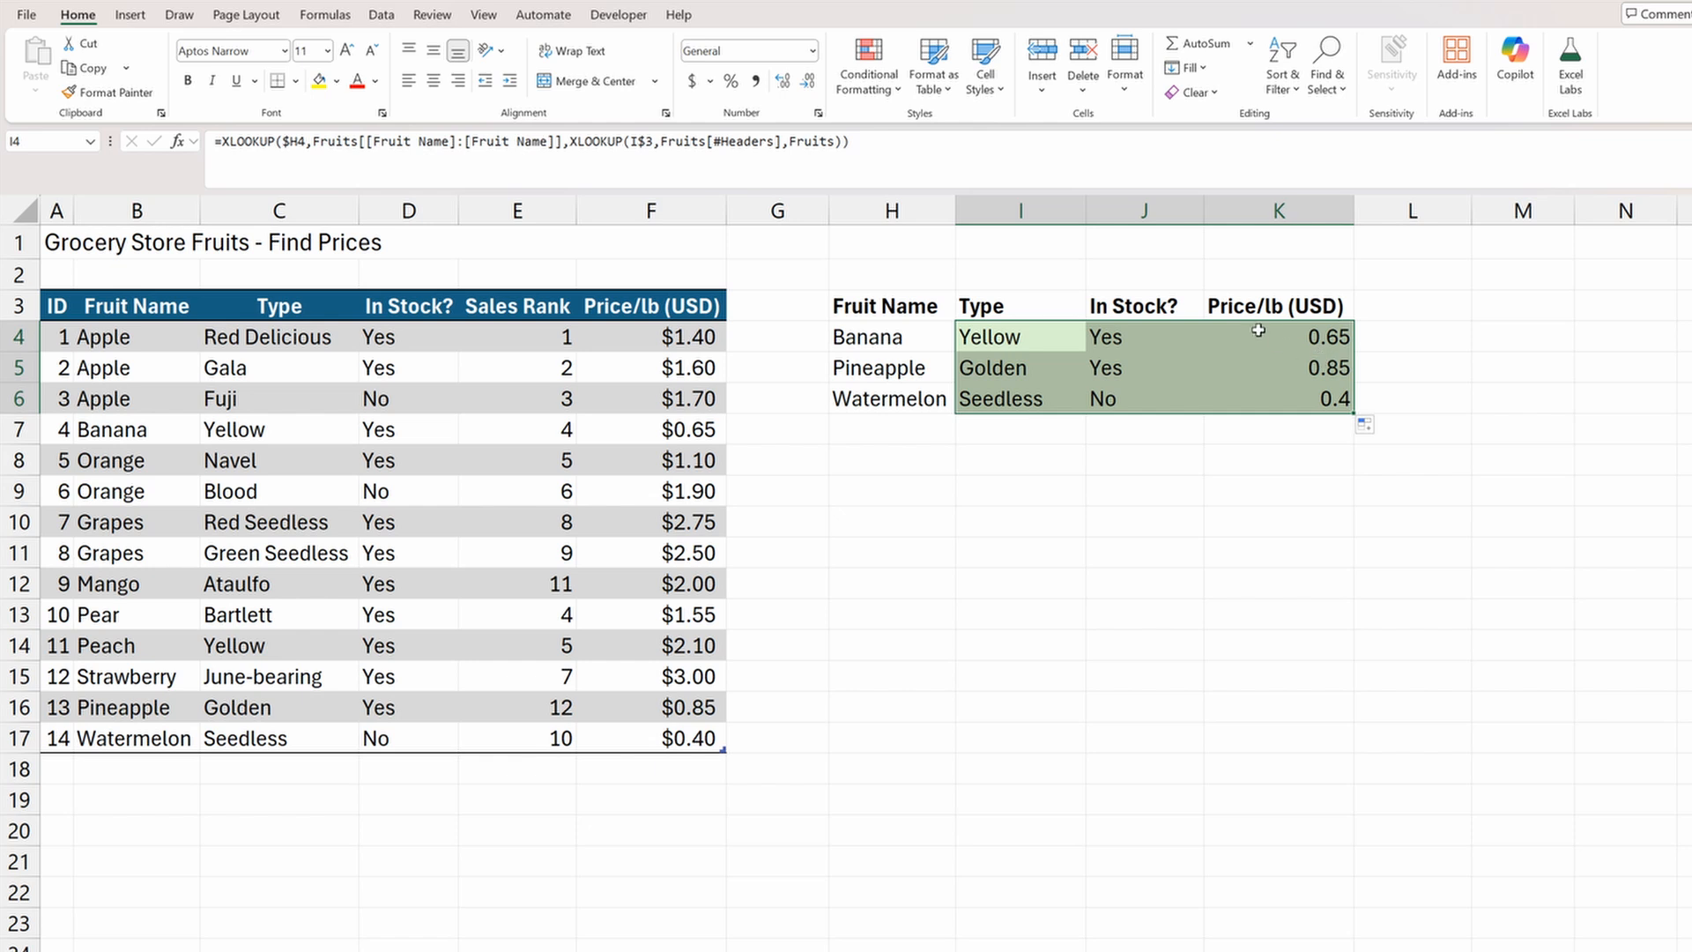
left_click_drag(1259, 331, 1258, 387)
left_click(695, 85)
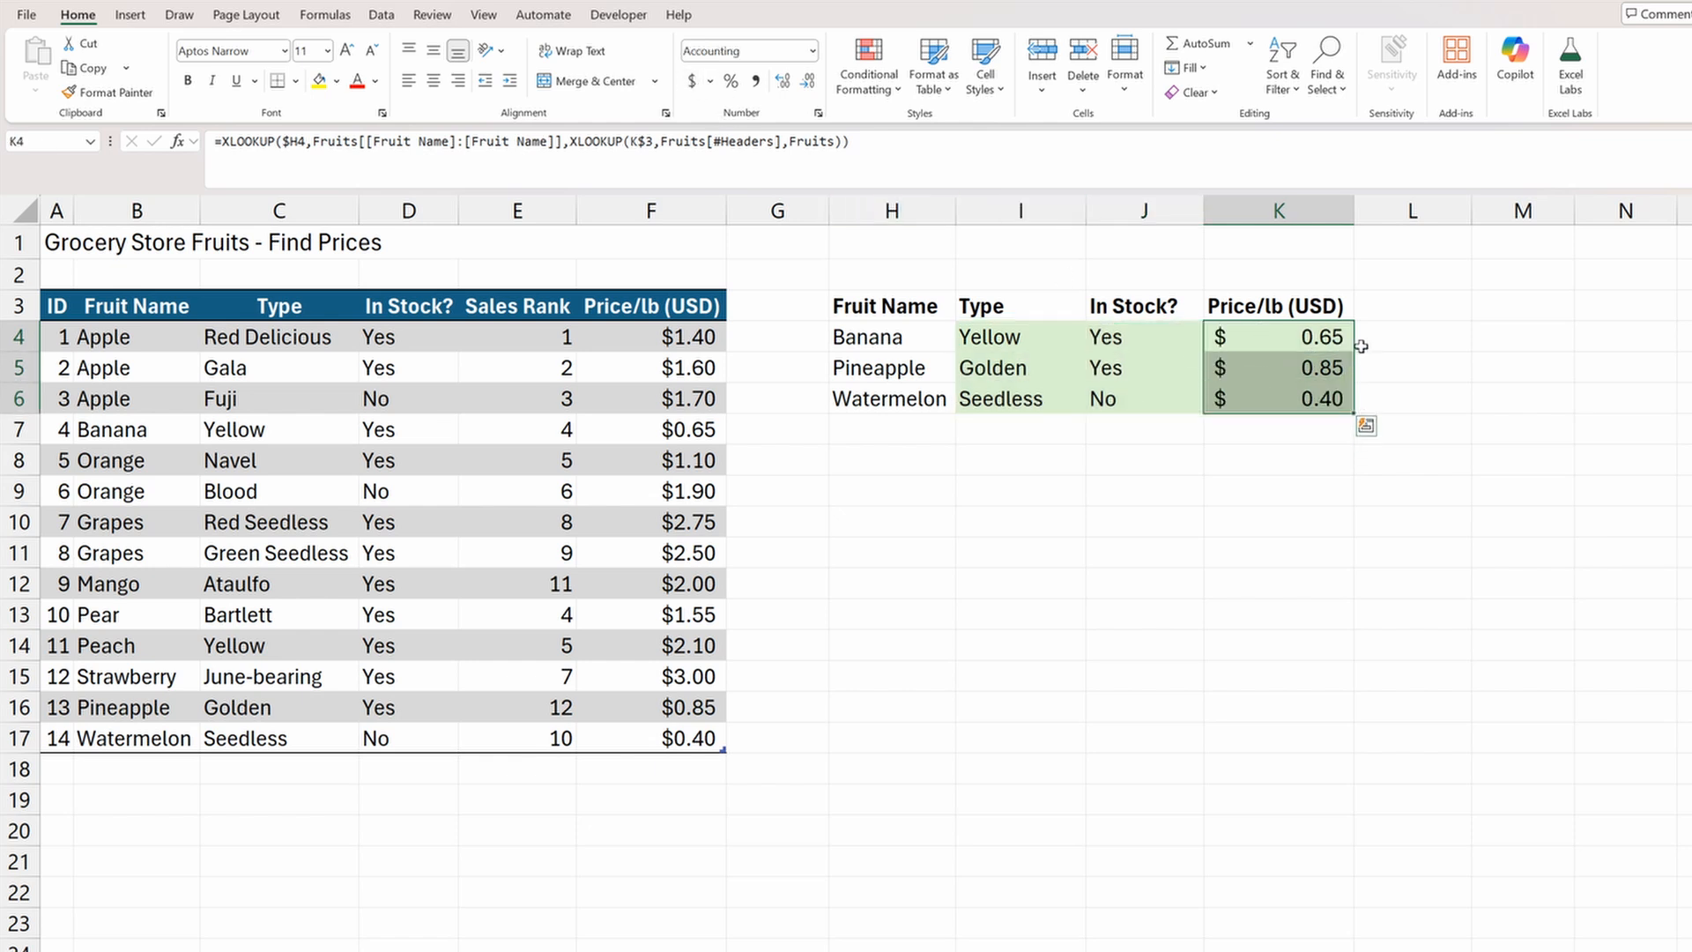
Check how the references shift in the nested XLOOKUP formulas of I4, J5 and K6.
double_click(1022, 338)
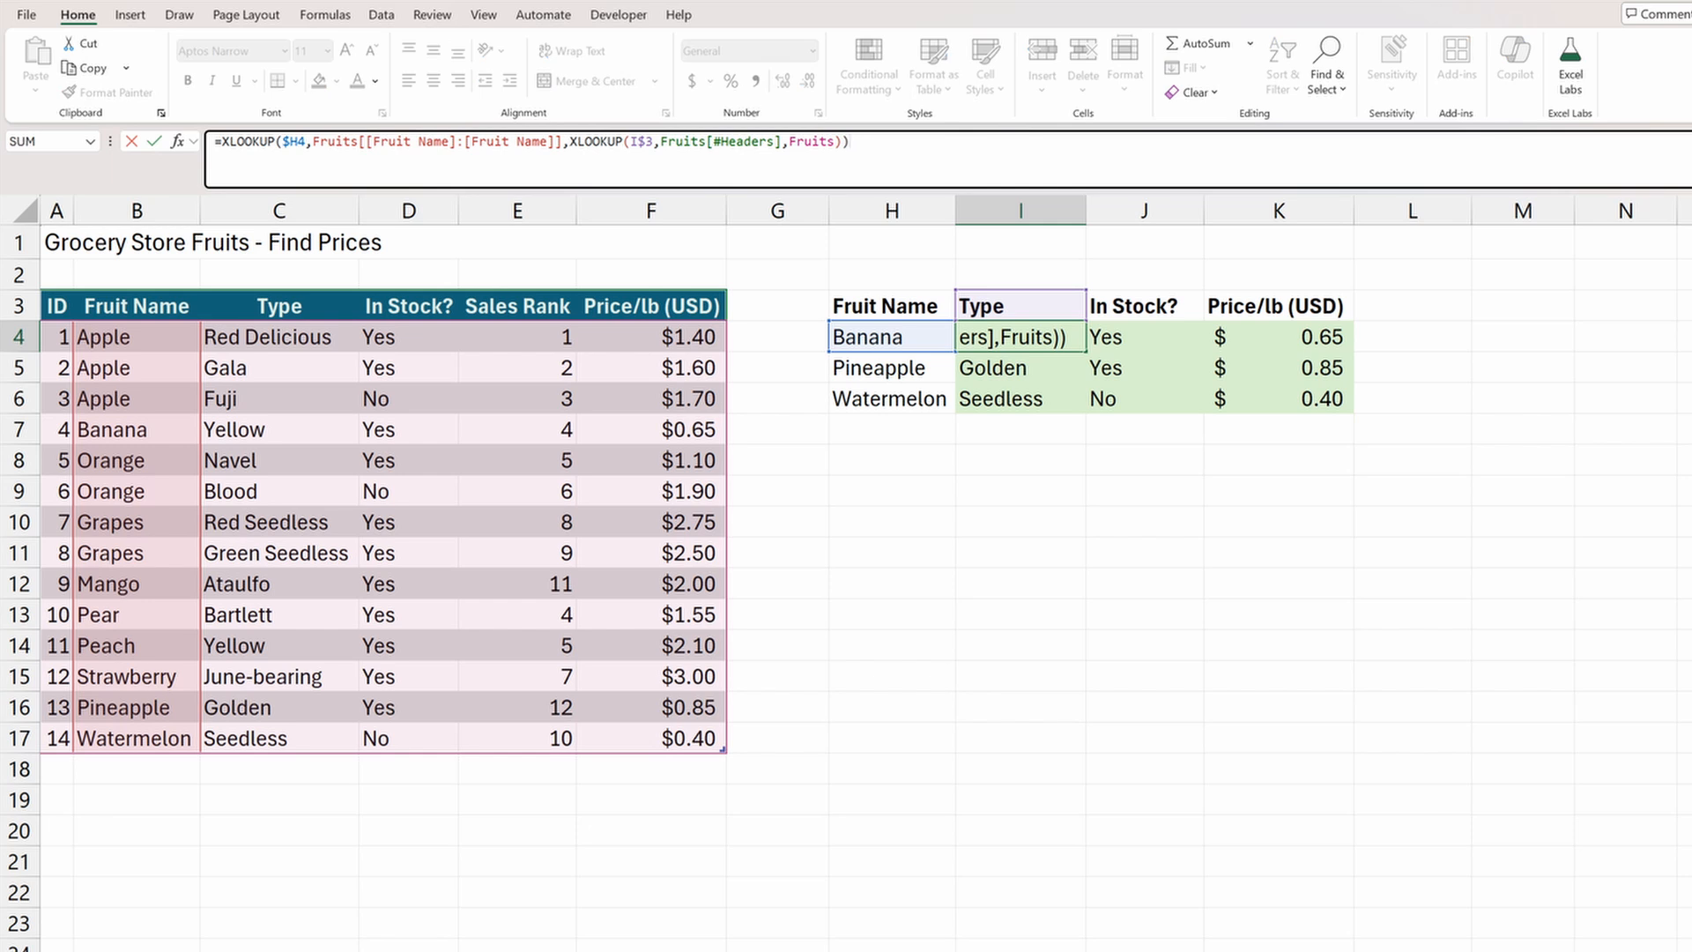
double_click(1155, 370)
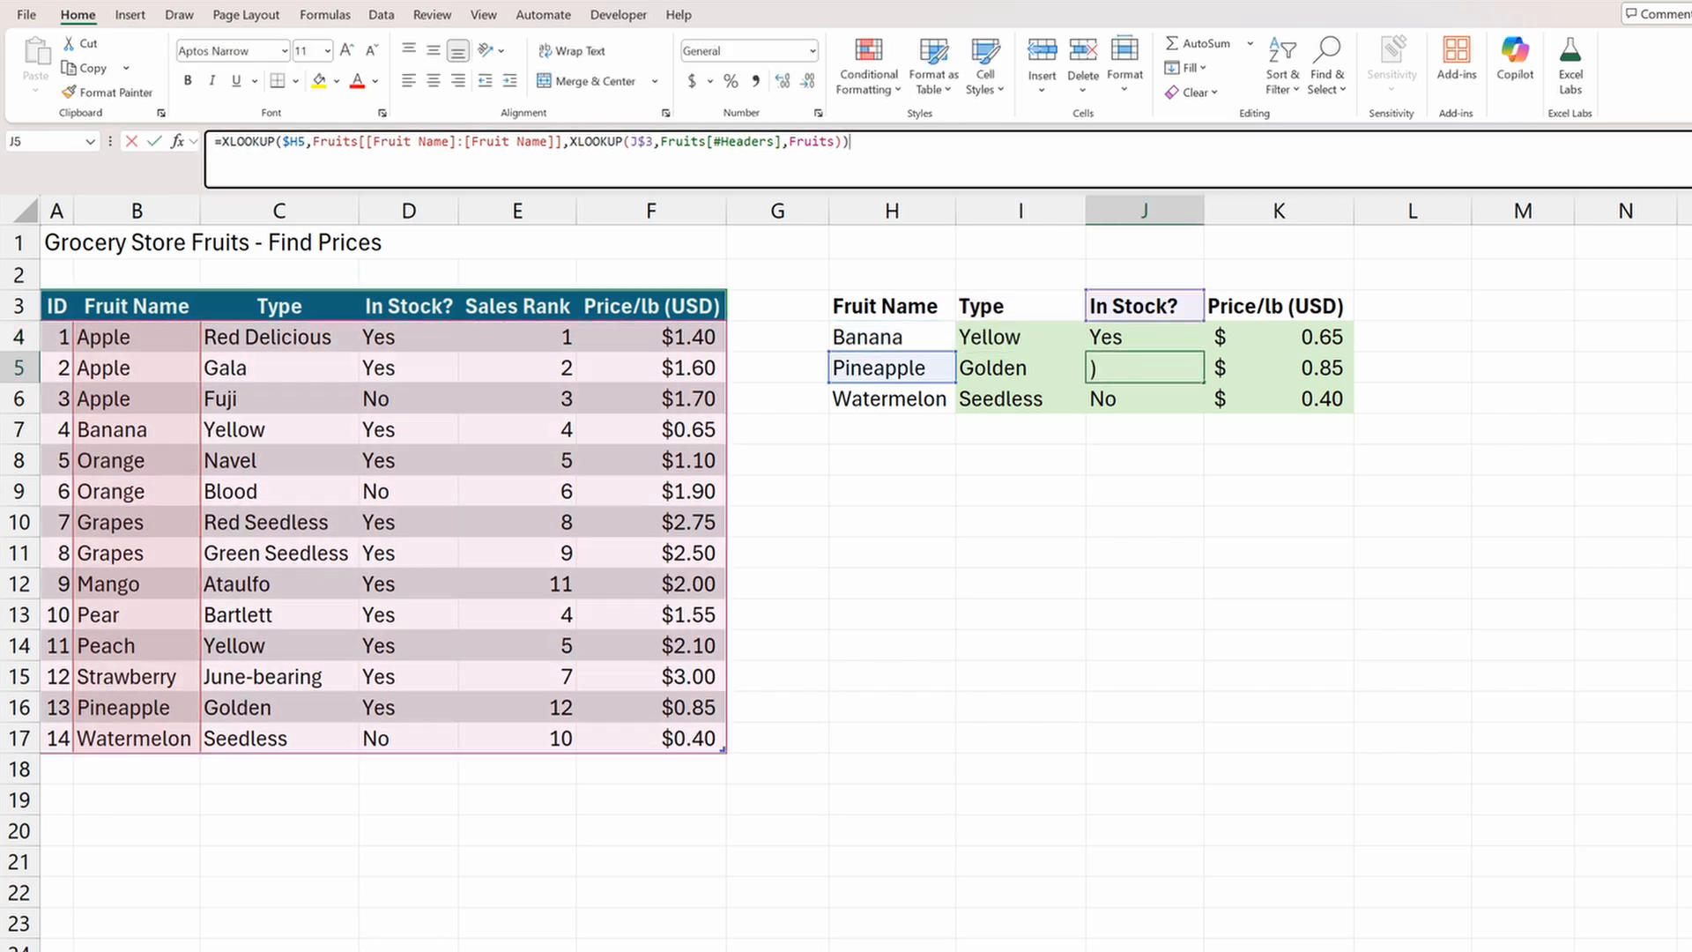
left_click(1269, 401)
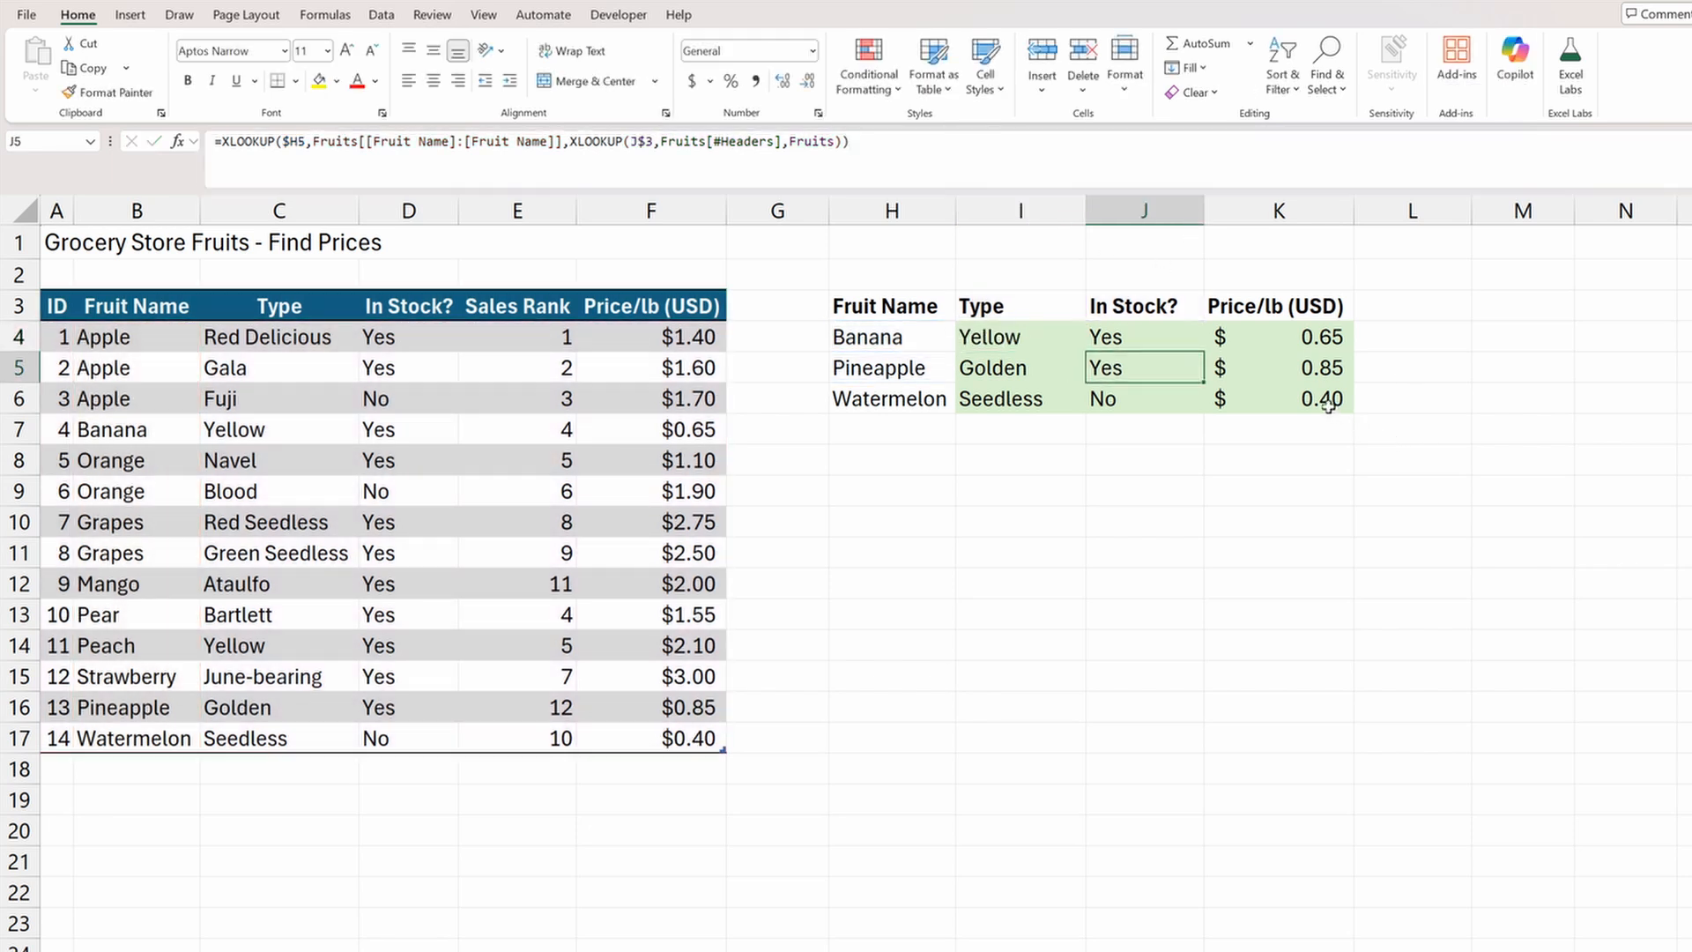
key("F2")
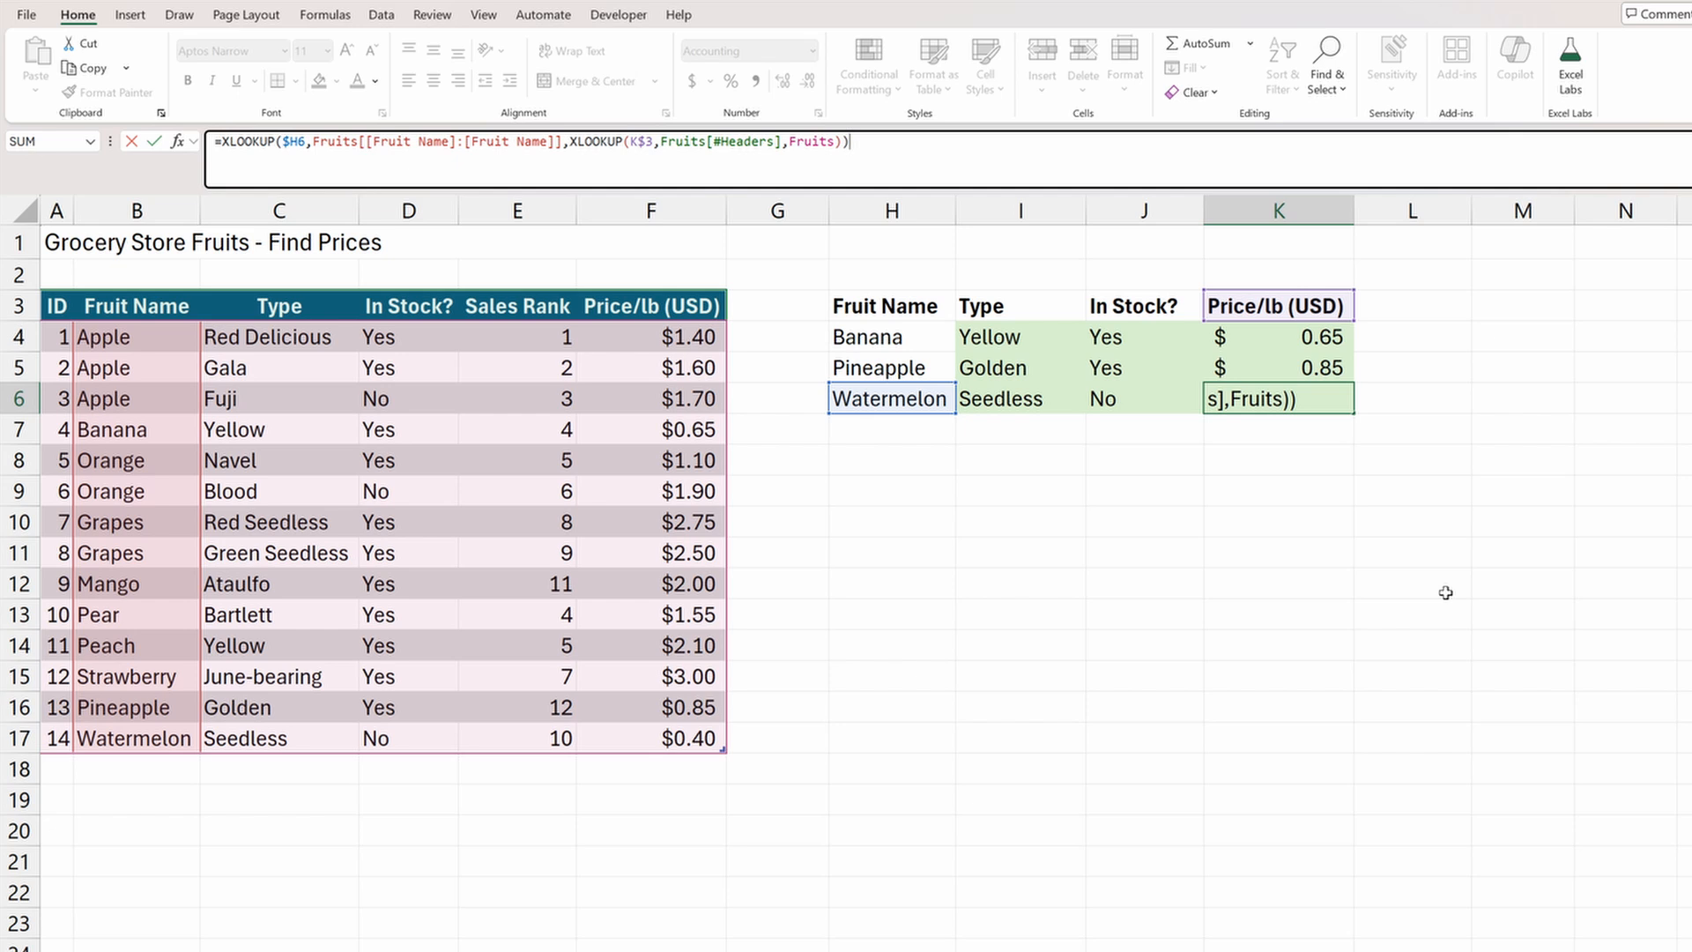
key("Escape")
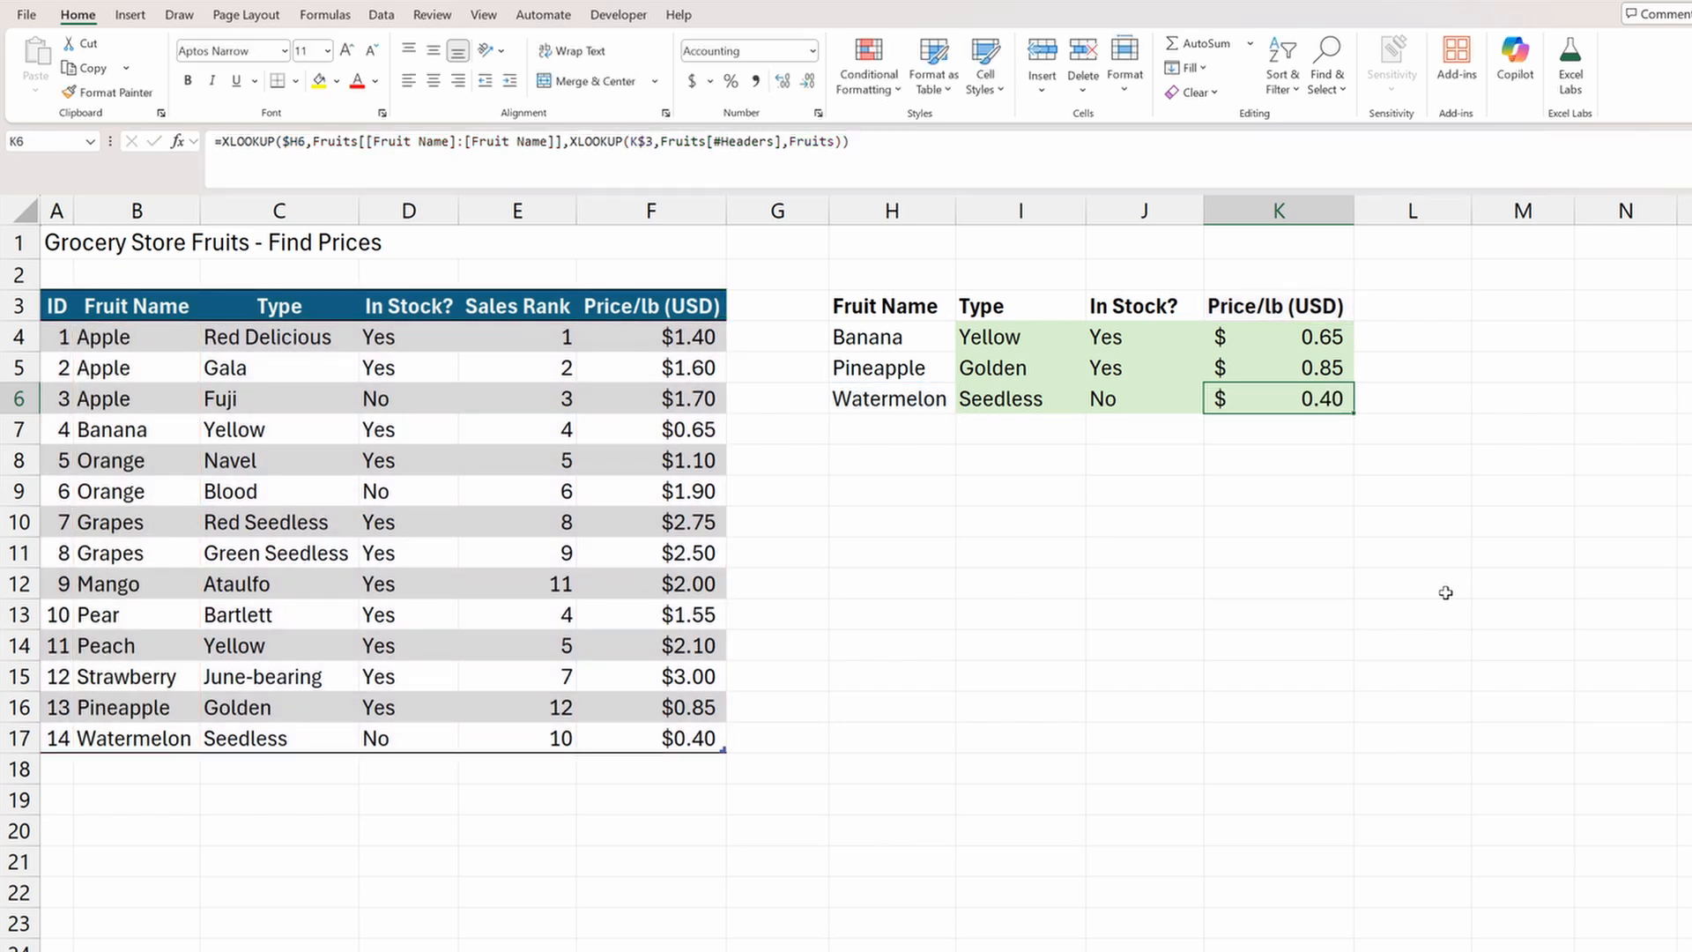